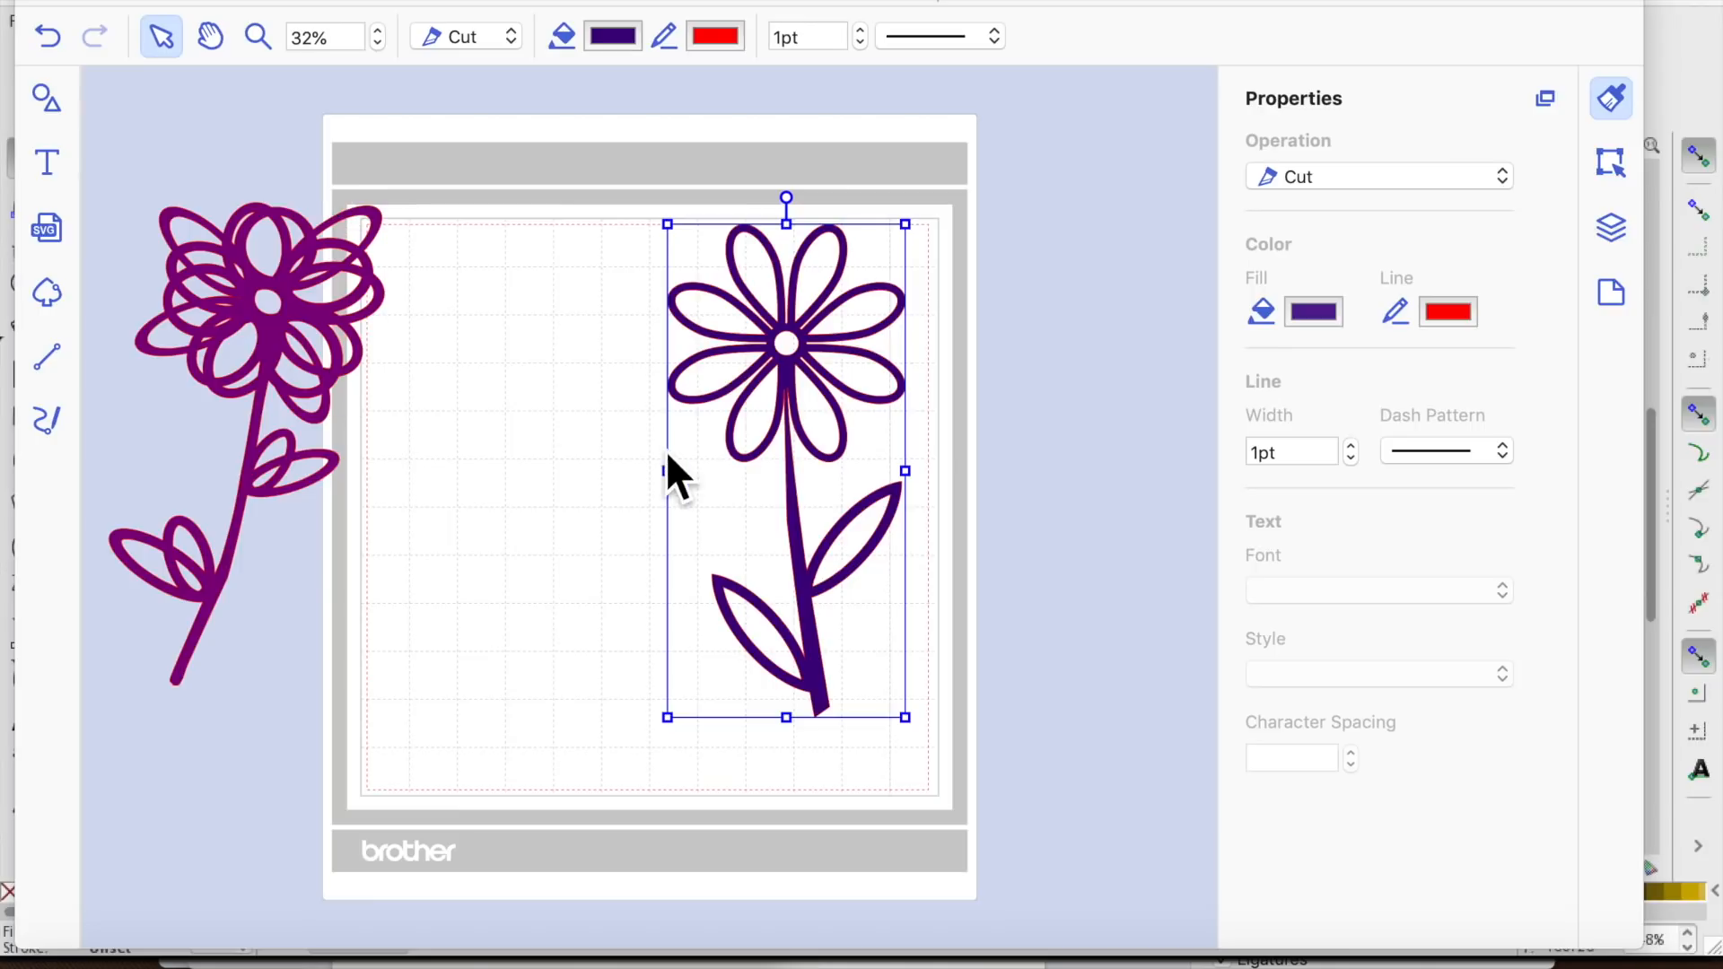
Move the two finished flowers off the mat, the dark purple daisy to its right and the magenta flower to its left
{"action": "left_click", "coordinate": [294, 338]}
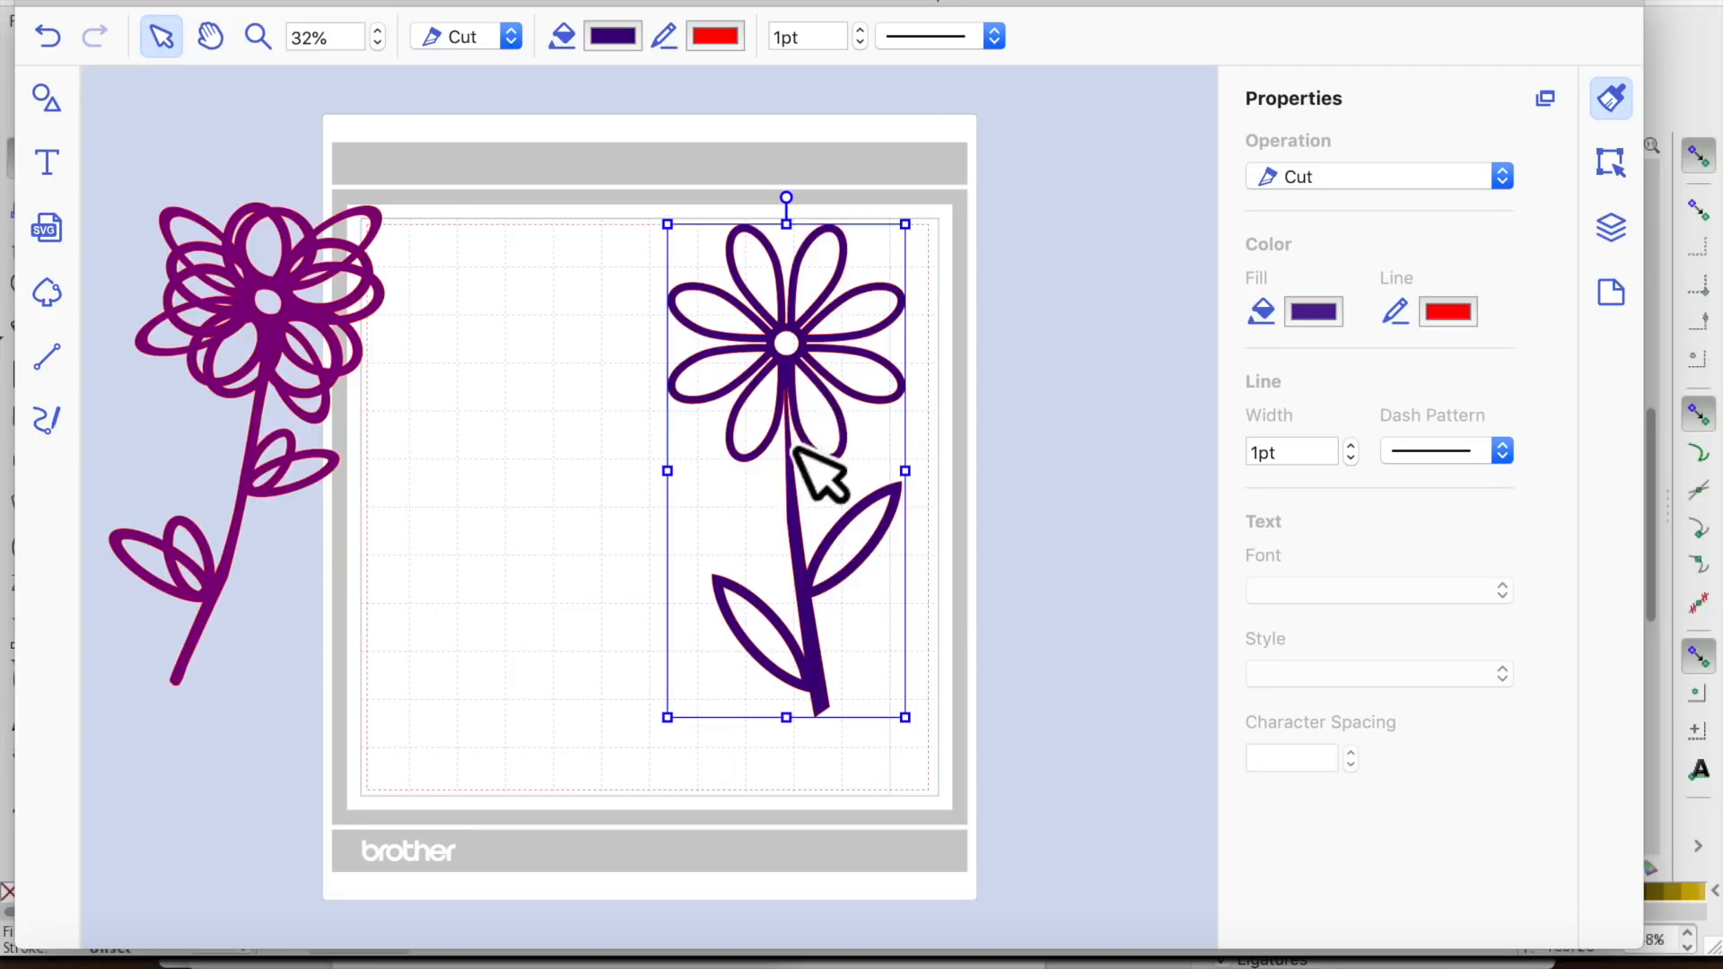
{"action": "left_click_drag", "start_coordinate": [801, 395], "coordinate": [678, 414]}
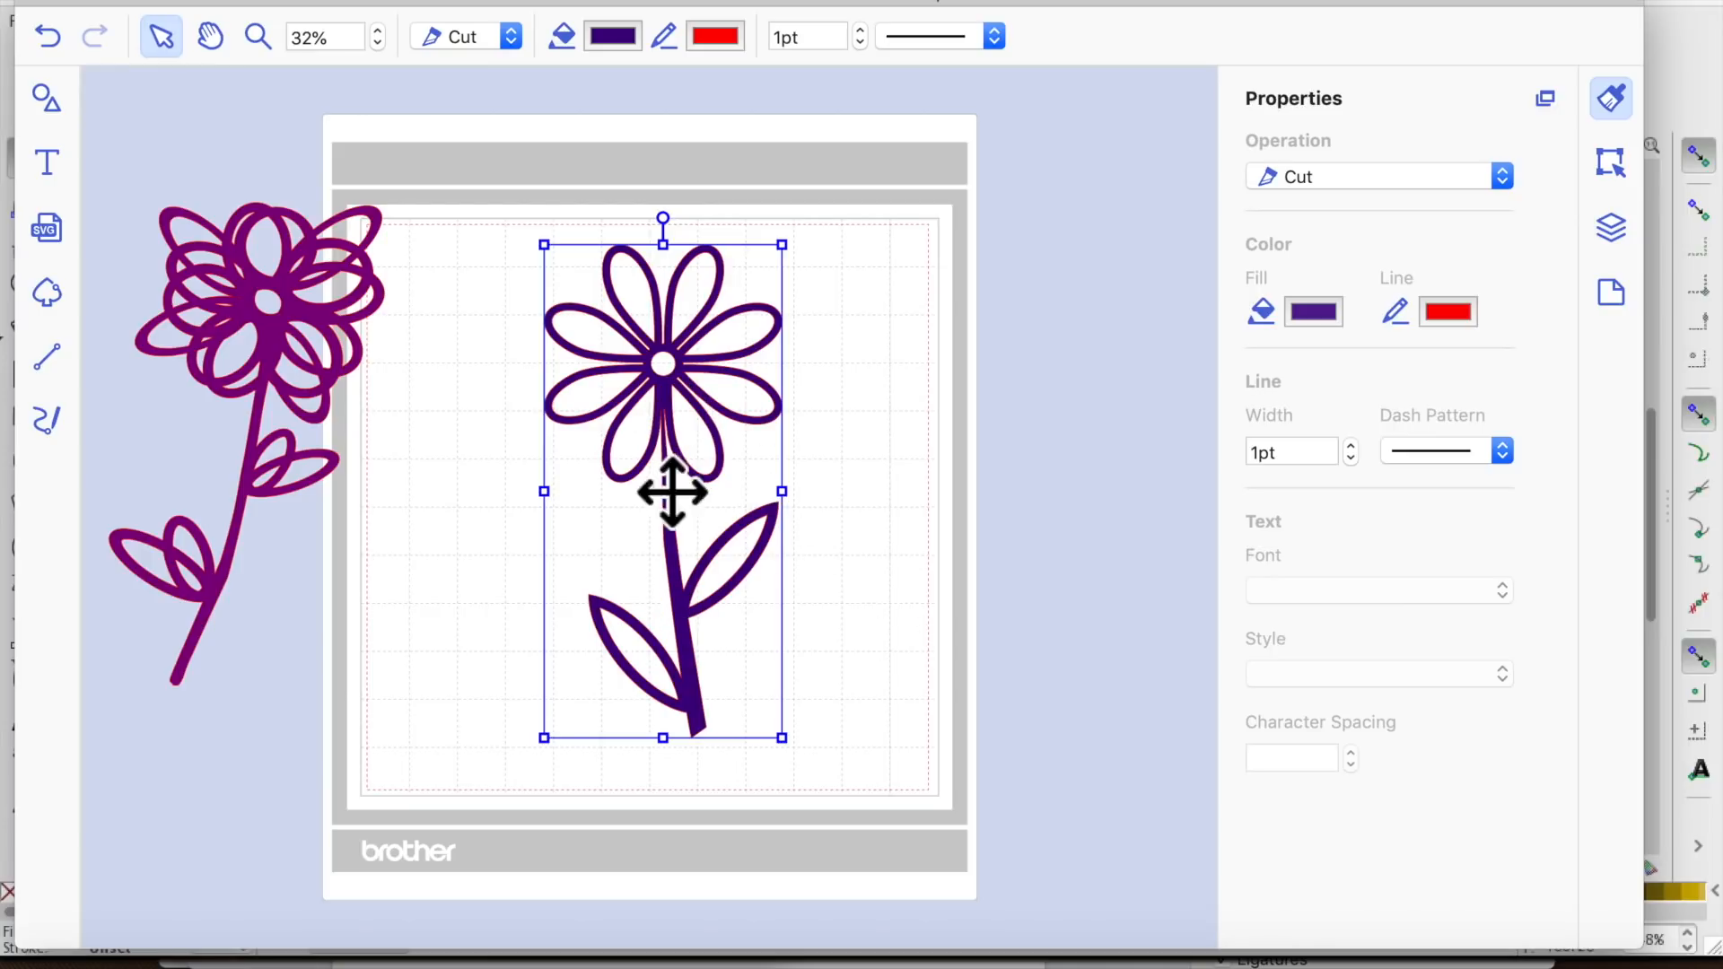
{"action": "left_click_drag", "start_coordinate": [696, 423], "coordinate": [819, 404]}
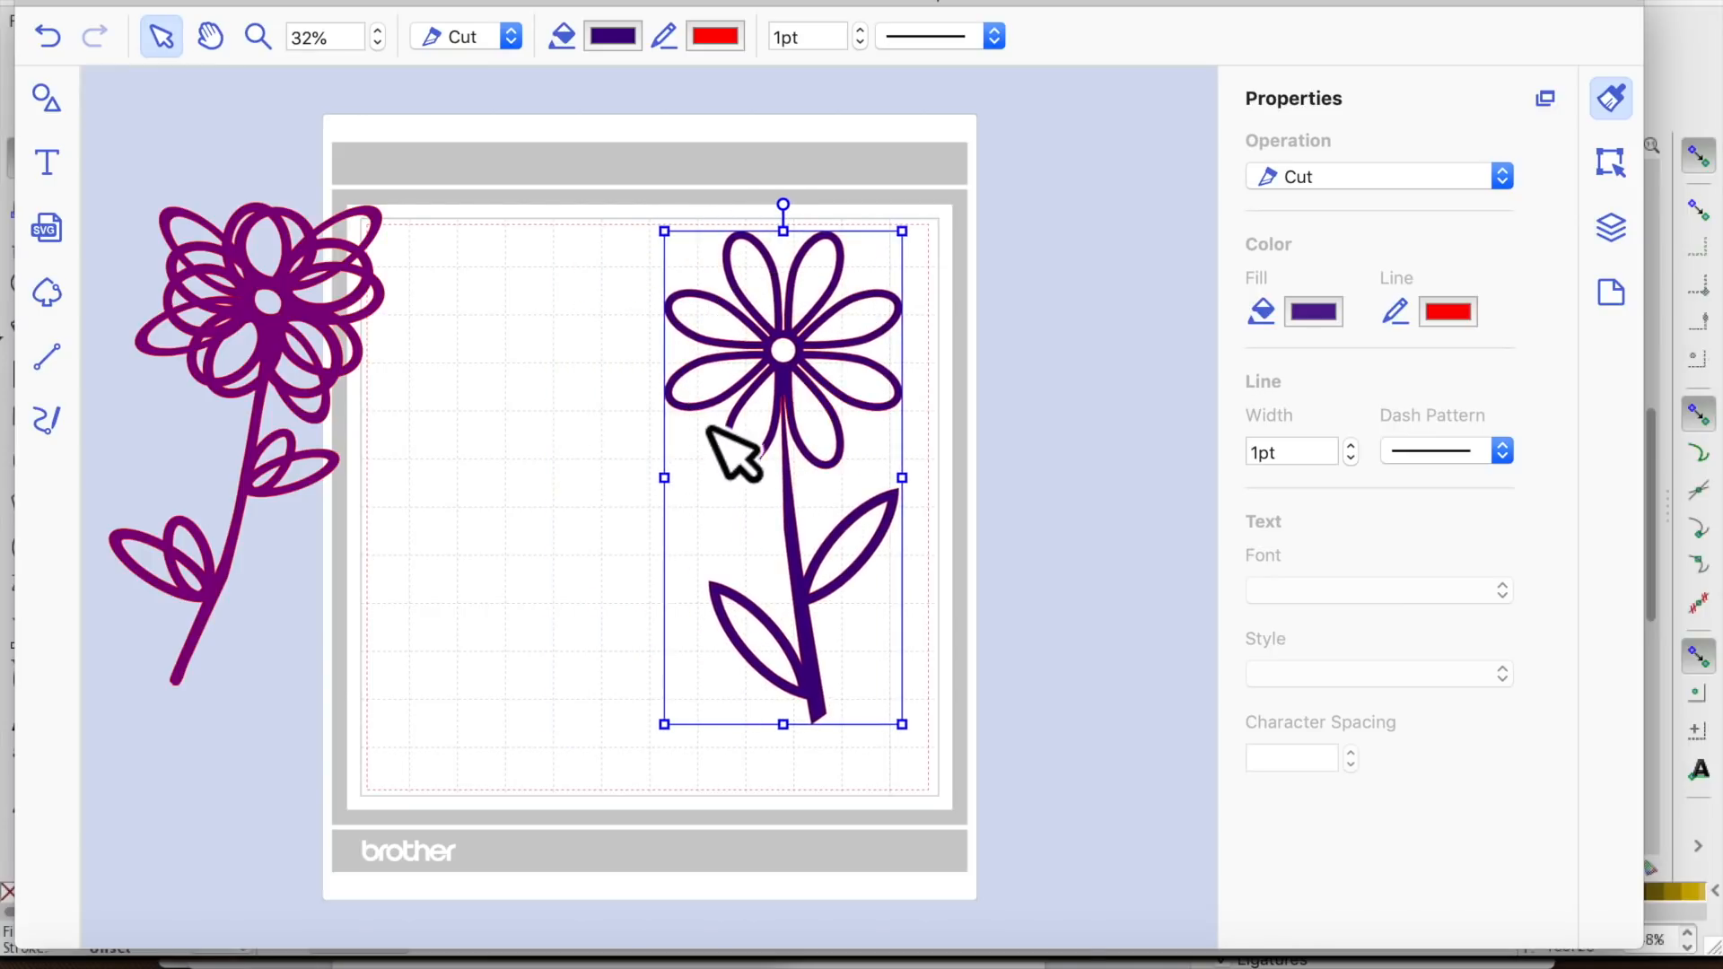
{"action": "left_click_drag", "start_coordinate": [822, 388], "coordinate": [1114, 404]}
{"action": "mouse_move", "coordinate": [320, 358]}
{"action": "left_mouse_down"}
{"action": "mouse_move", "coordinate": [640, 386]}
{"action": "mouse_move", "coordinate": [347, 373]}
{"action": "mouse_move", "coordinate": [299, 343]}
{"action": "left_mouse_up"}
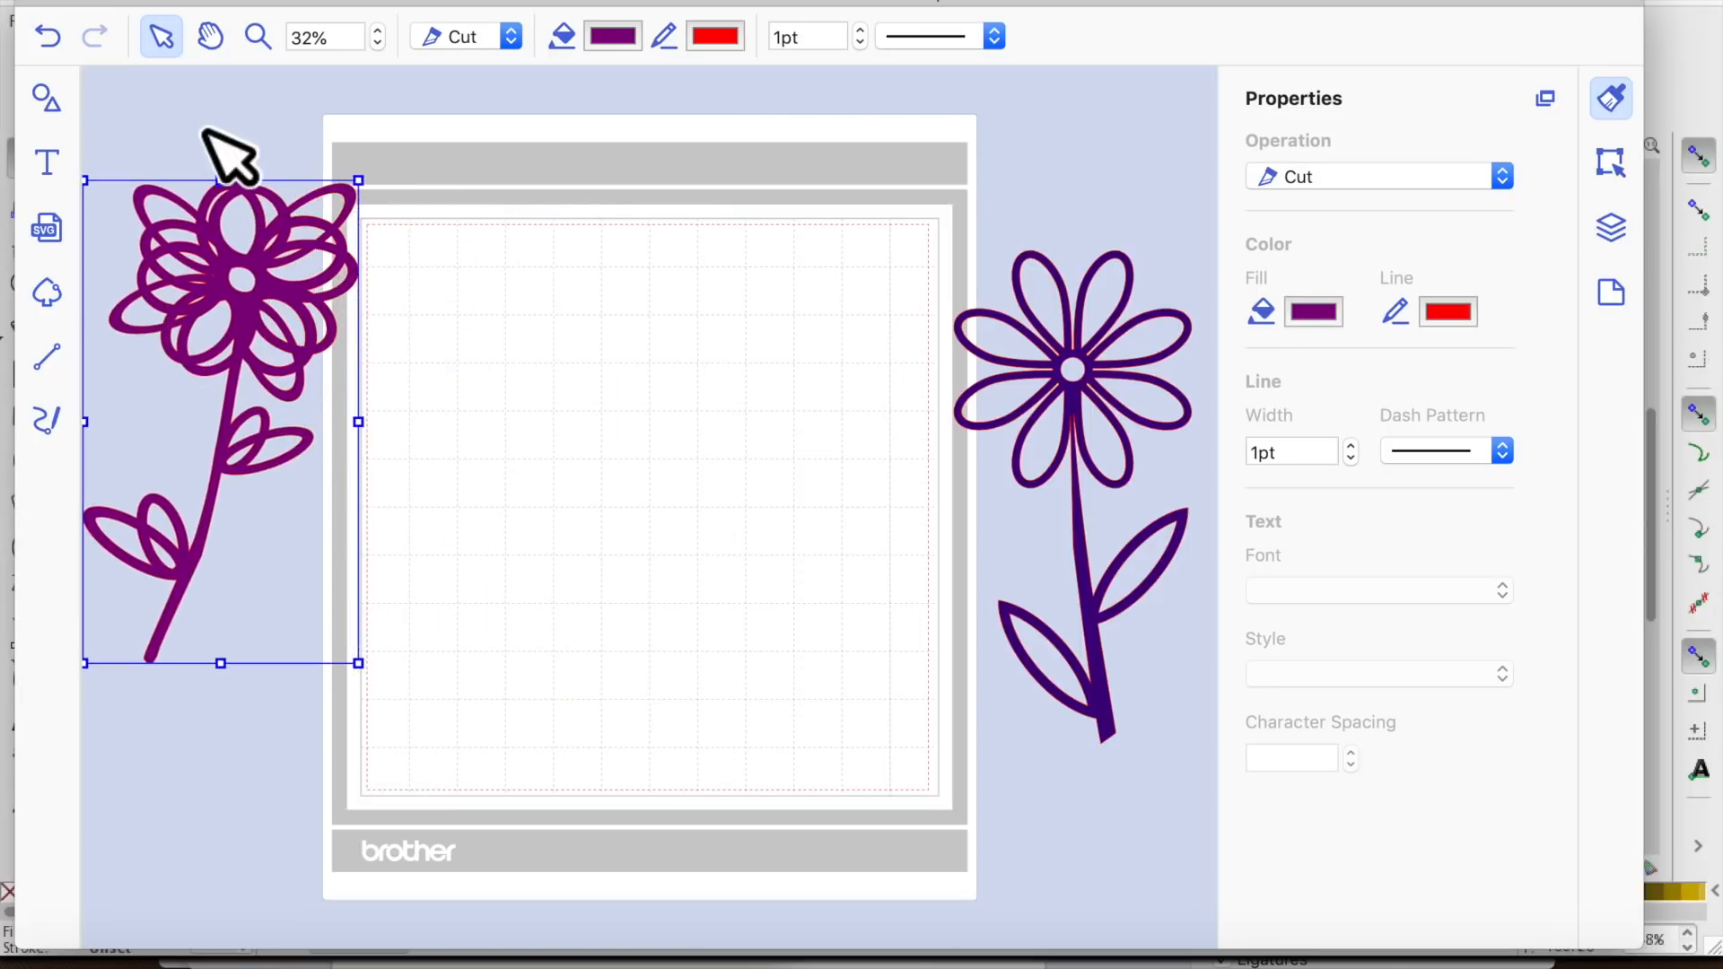
{"action": "left_click", "coordinate": [61, 361]}
{"action": "left_click", "coordinate": [680, 350]}
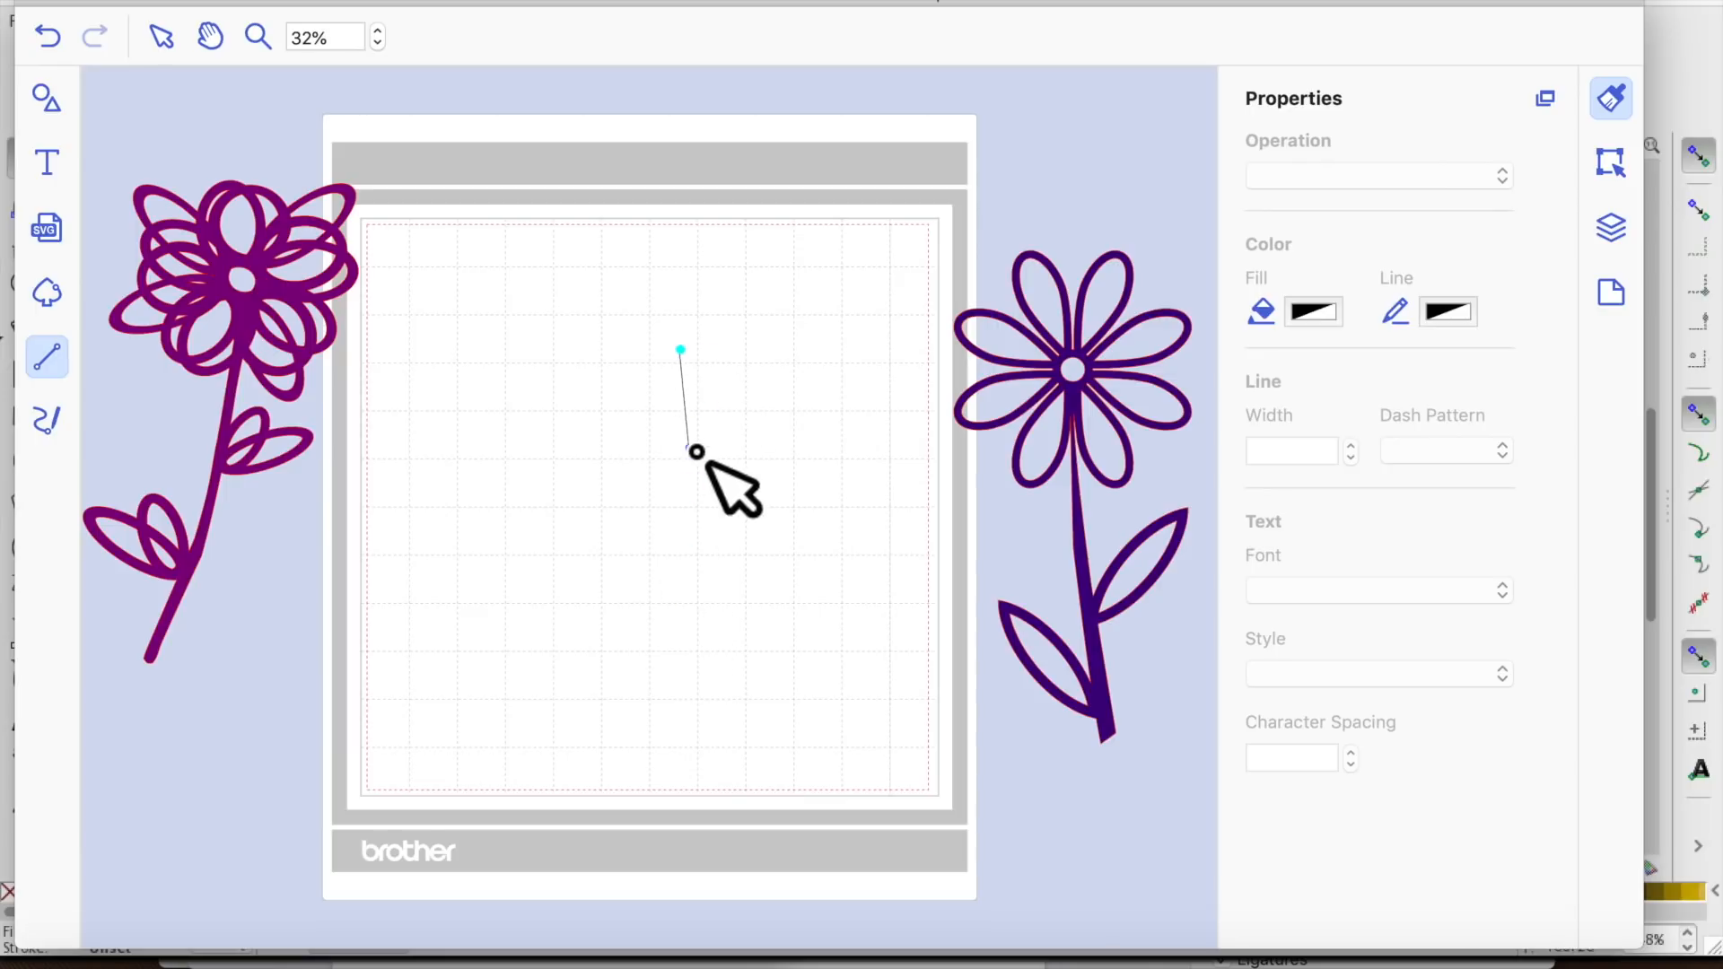
{"action": "left_click", "coordinate": [689, 442]}
{"action": "left_click", "coordinate": [677, 590]}
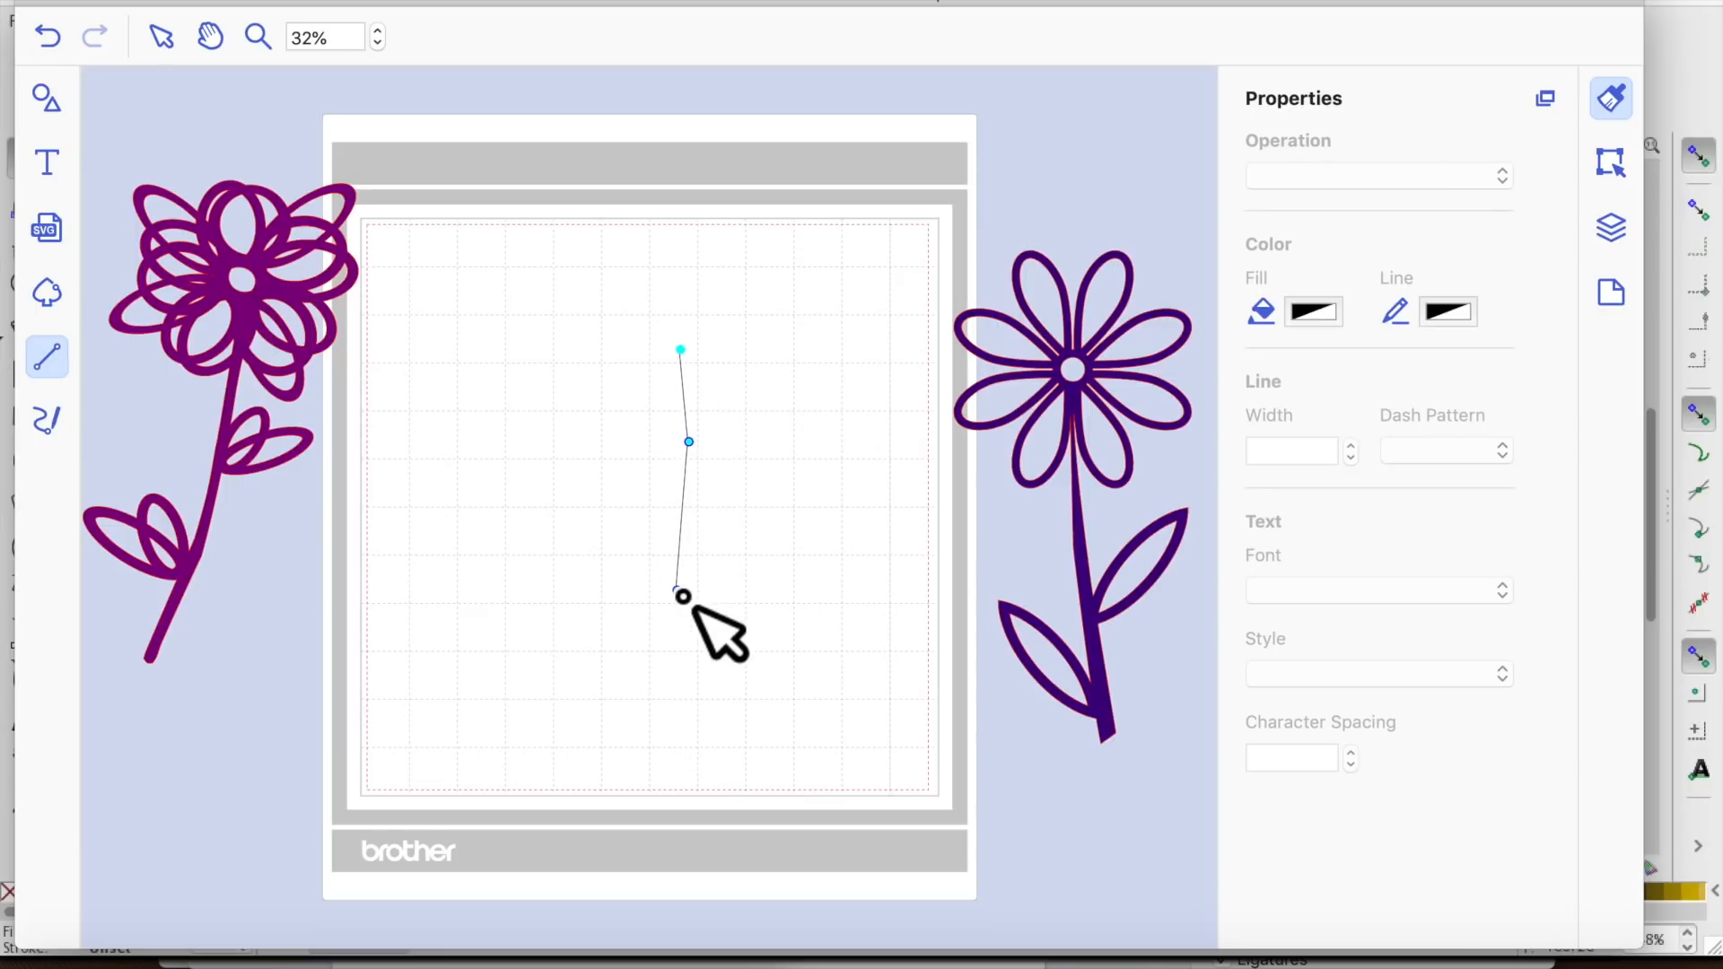
{"action": "left_click", "coordinate": [633, 683]}
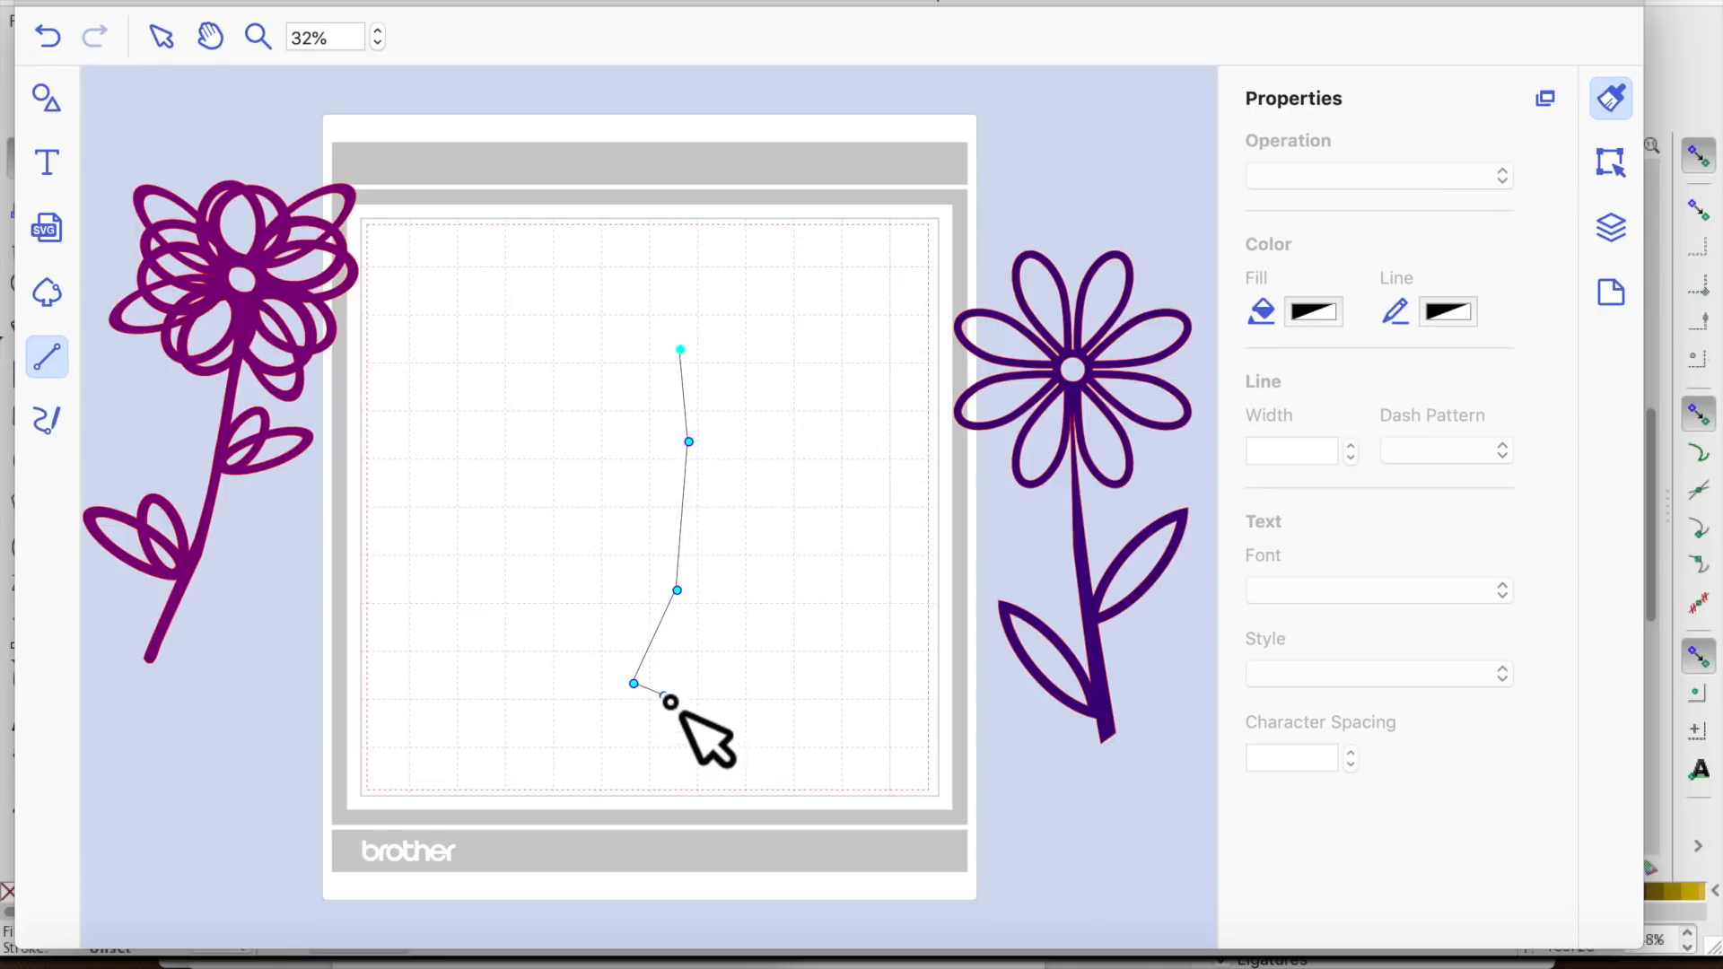
{"action": "left_click", "coordinate": [652, 695]}
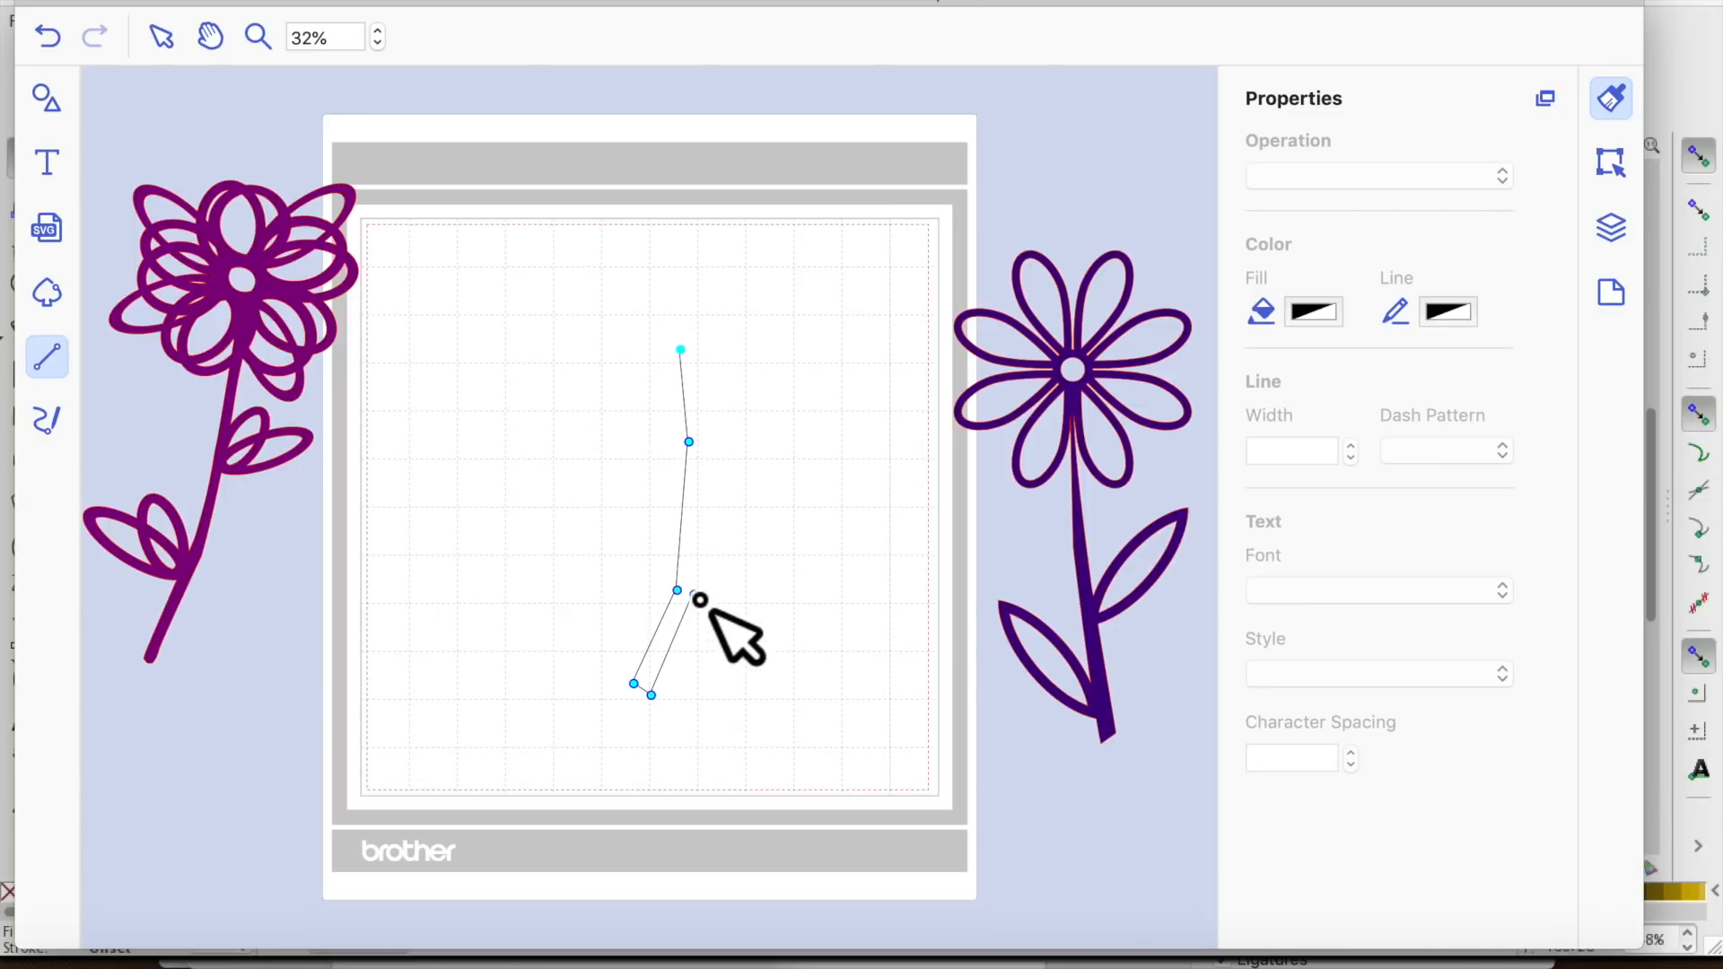
{"action": "double_click", "coordinate": [701, 525]}
{"action": "key", "text": "Delete"}
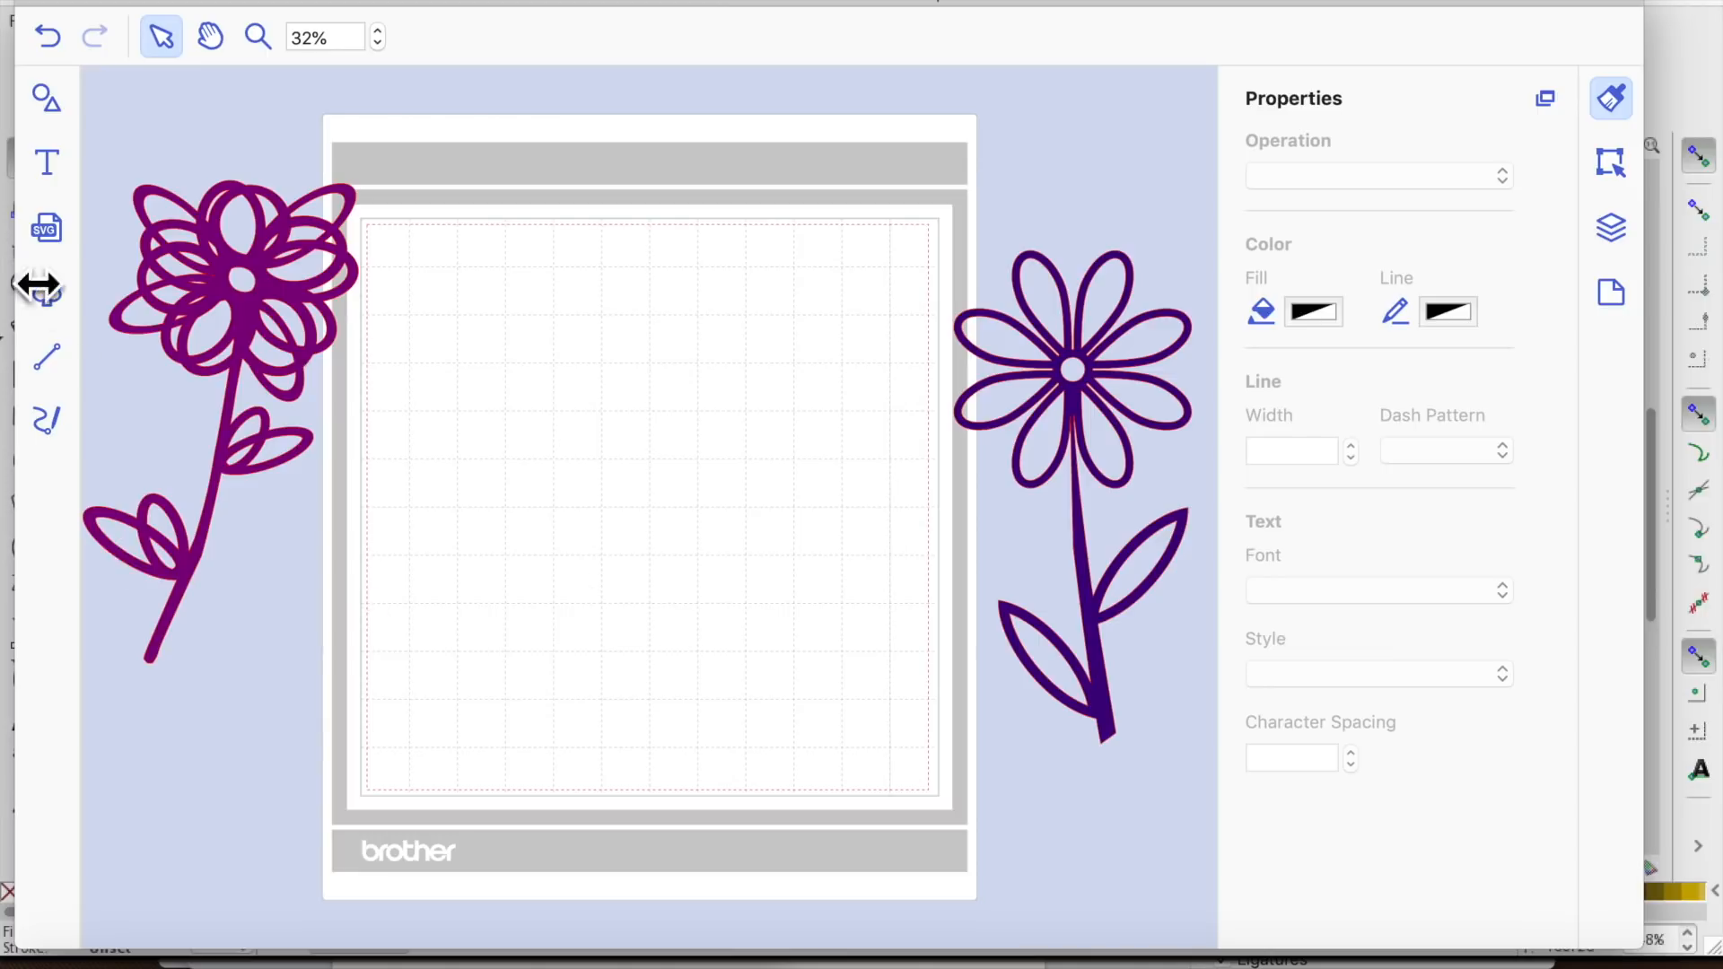
Draw a tall, thin, slightly wavy stem outline freehand near the middle of the mat
{"action": "left_click", "coordinate": [61, 424]}
{"action": "left_click_drag", "start_coordinate": [666, 276], "coordinate": [549, 629]}
{"action": "key", "text": "Delete"}
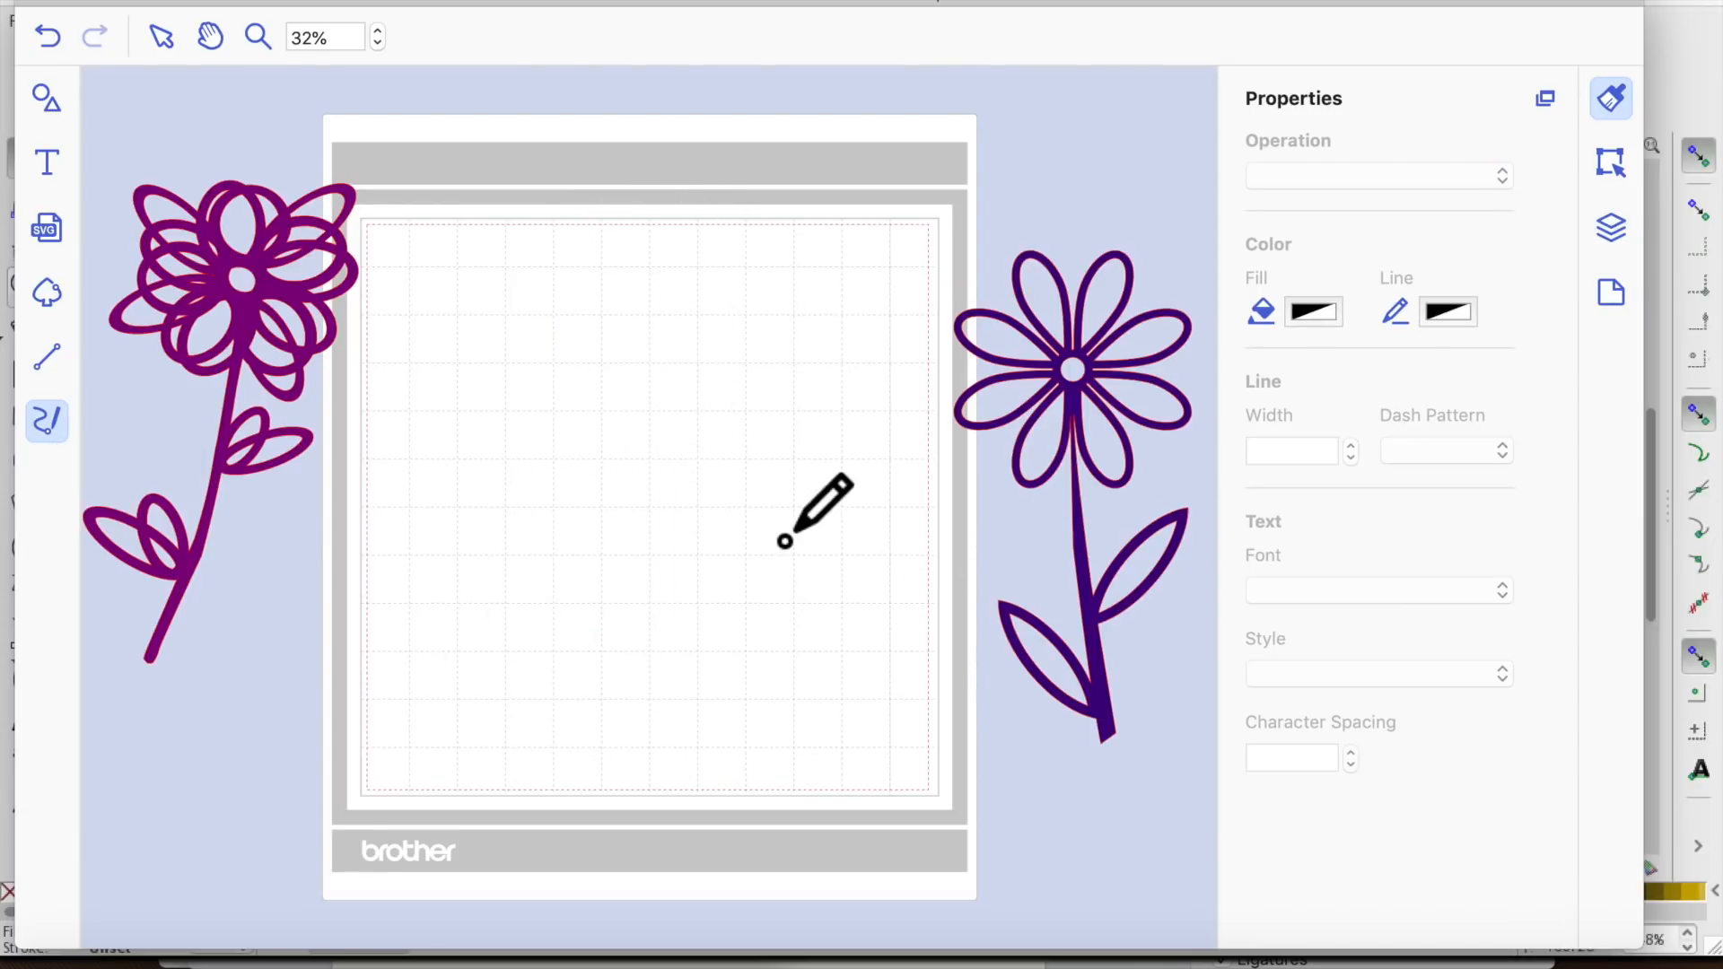
{"action": "mouse_move", "coordinate": [587, 318]}
{"action": "left_mouse_down"}
{"action": "mouse_move", "coordinate": [604, 626]}
{"action": "mouse_move", "coordinate": [578, 718]}
{"action": "mouse_move", "coordinate": [610, 714]}
{"action": "mouse_move", "coordinate": [608, 317]}
{"action": "mouse_move", "coordinate": [592, 317]}
{"action": "mouse_move", "coordinate": [595, 368]}
{"action": "left_mouse_up"}
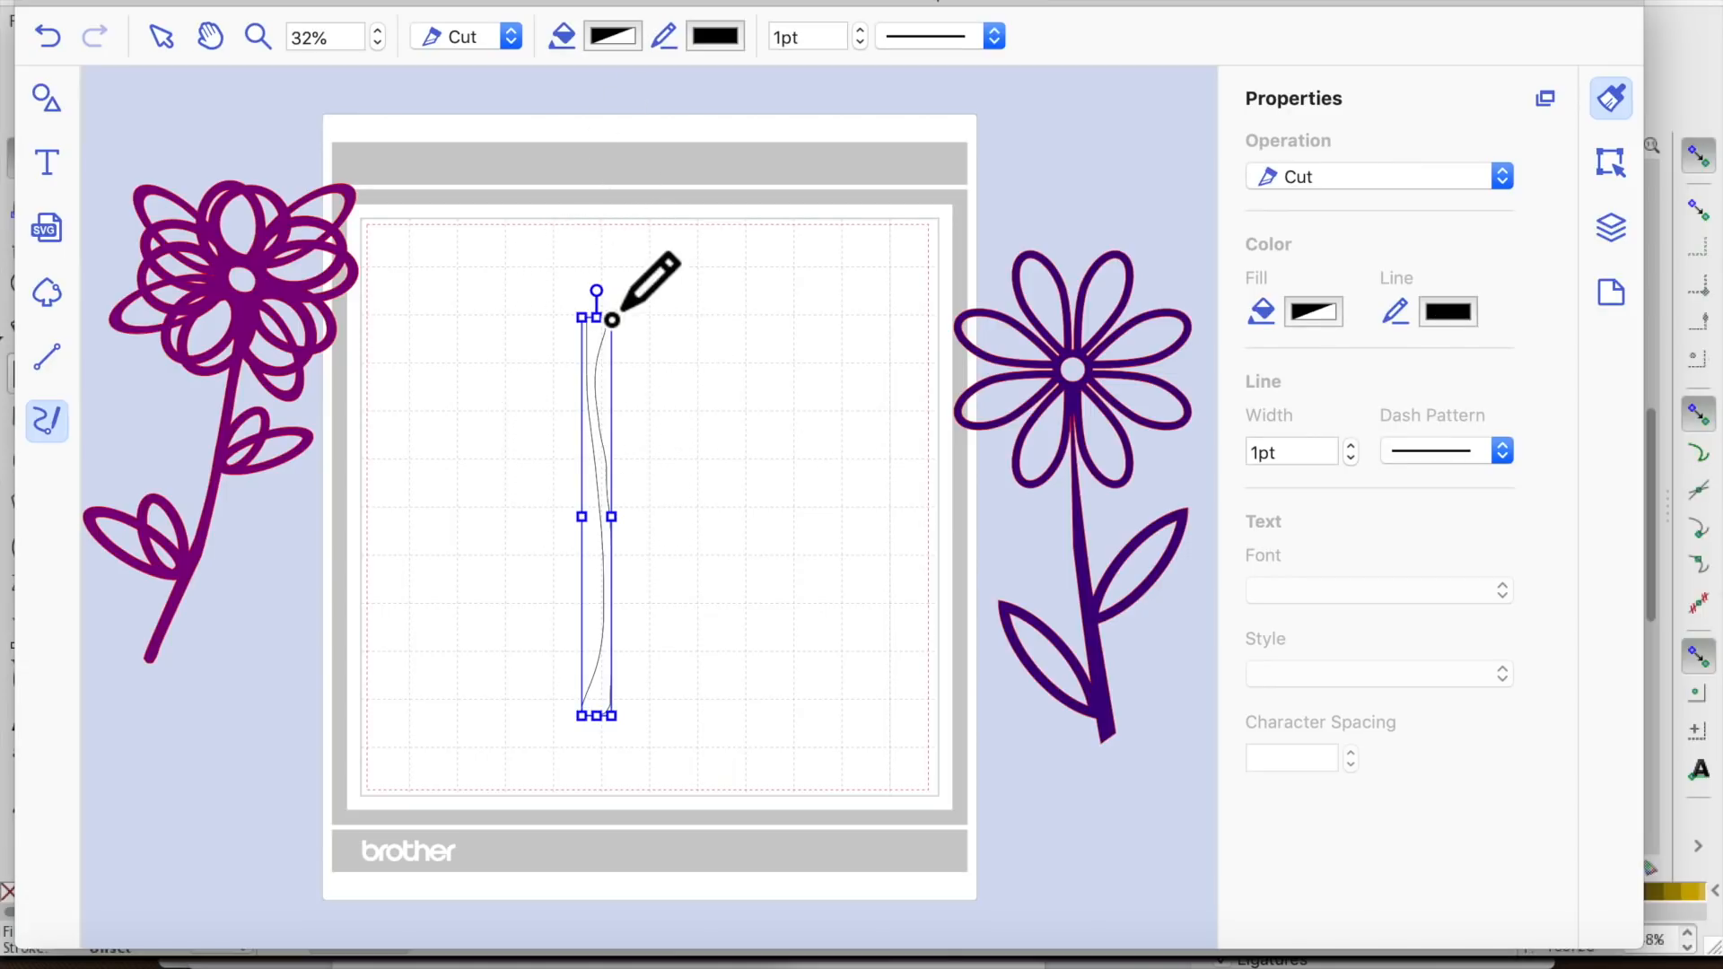
{"action": "left_click", "coordinate": [171, 46]}
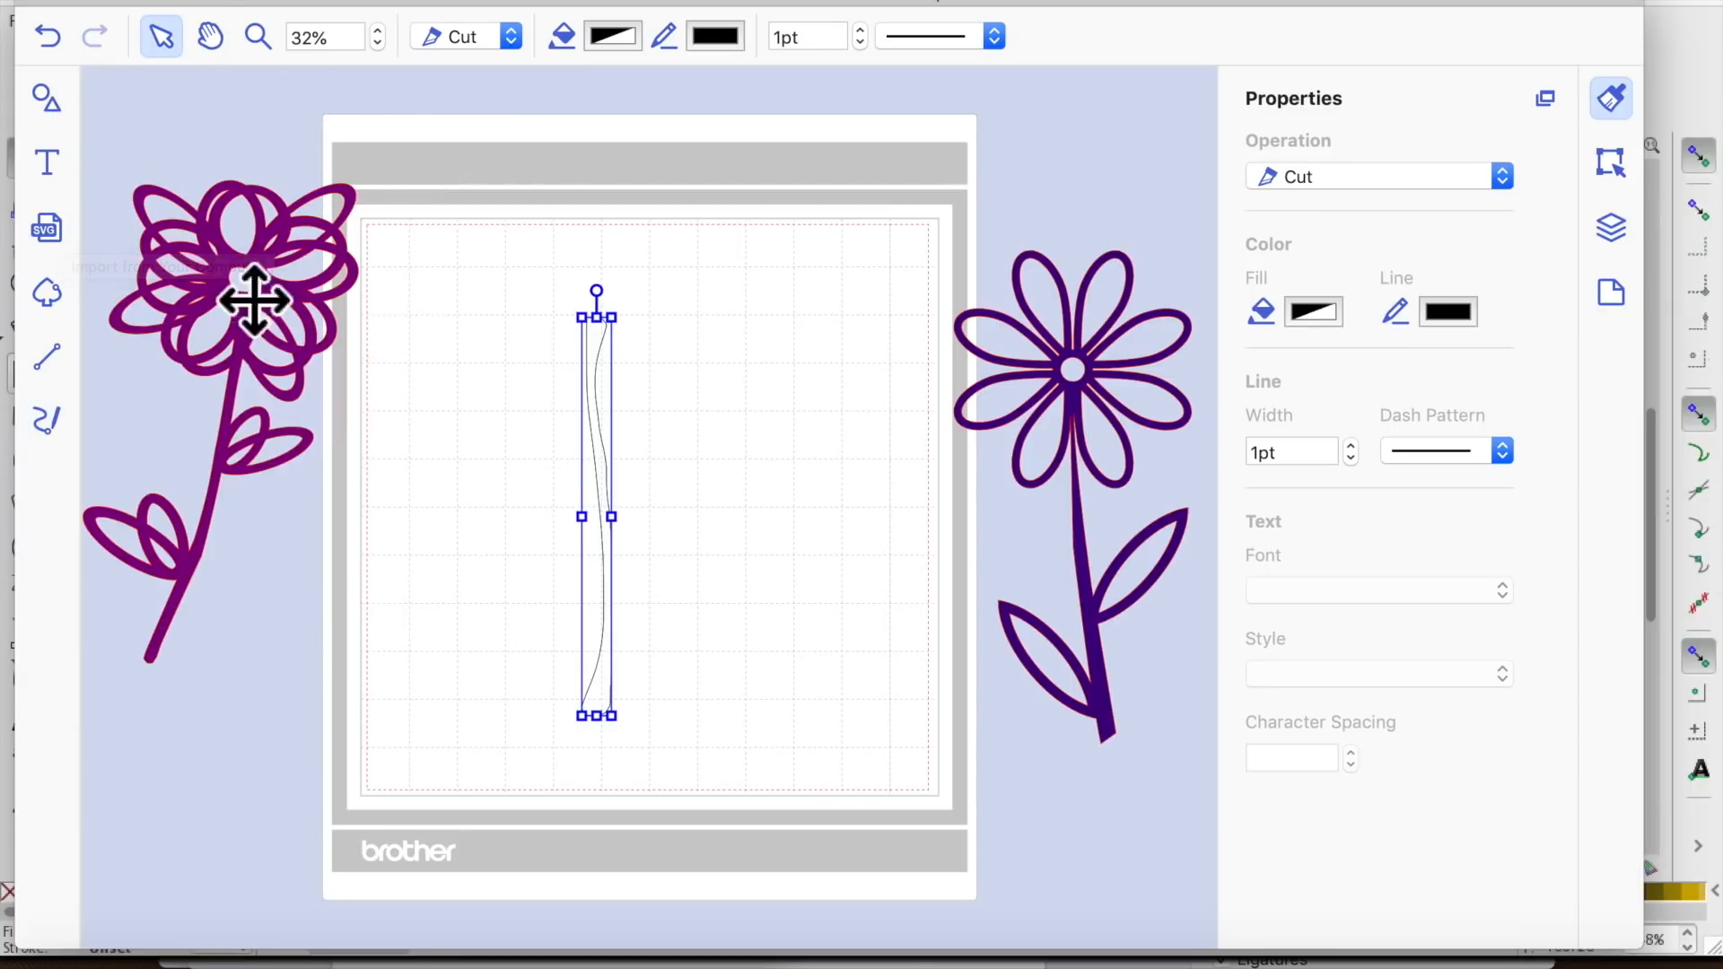
Open the freehand stem for path editing and close its outline
{"action": "left_click", "coordinate": [631, 388]}
{"action": "double_click", "coordinate": [620, 389]}
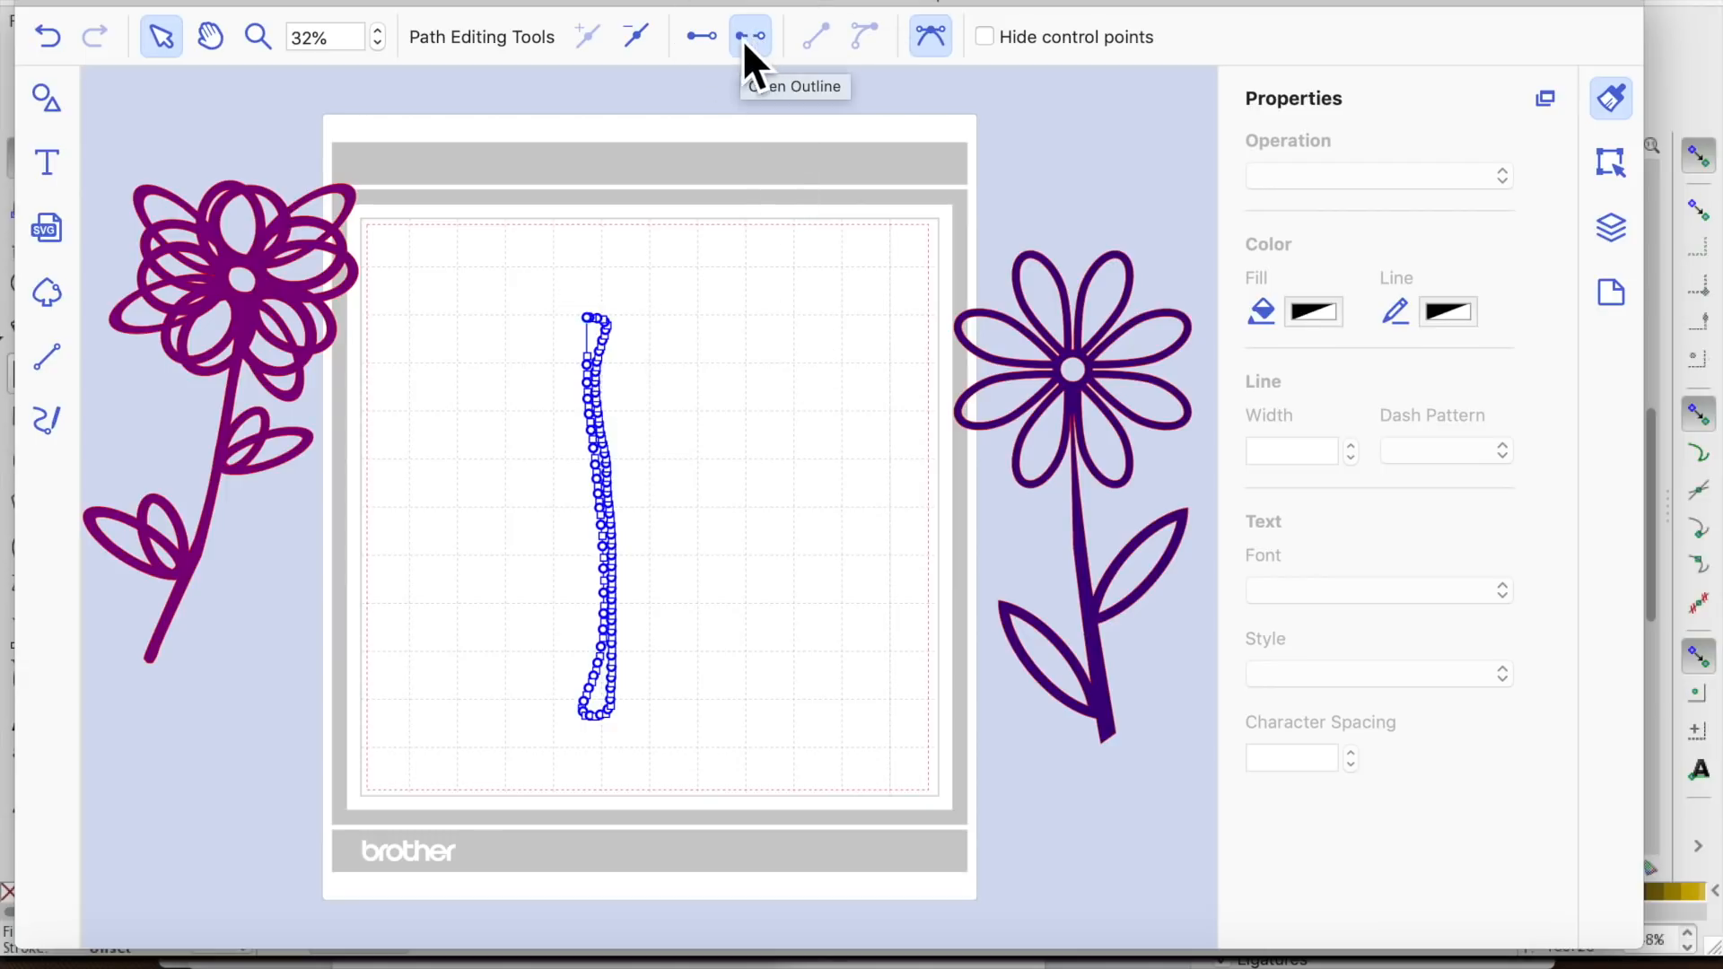
{"action": "left_click", "coordinate": [709, 37]}
{"action": "left_click", "coordinate": [777, 363]}
{"action": "double_click", "coordinate": [624, 383]}
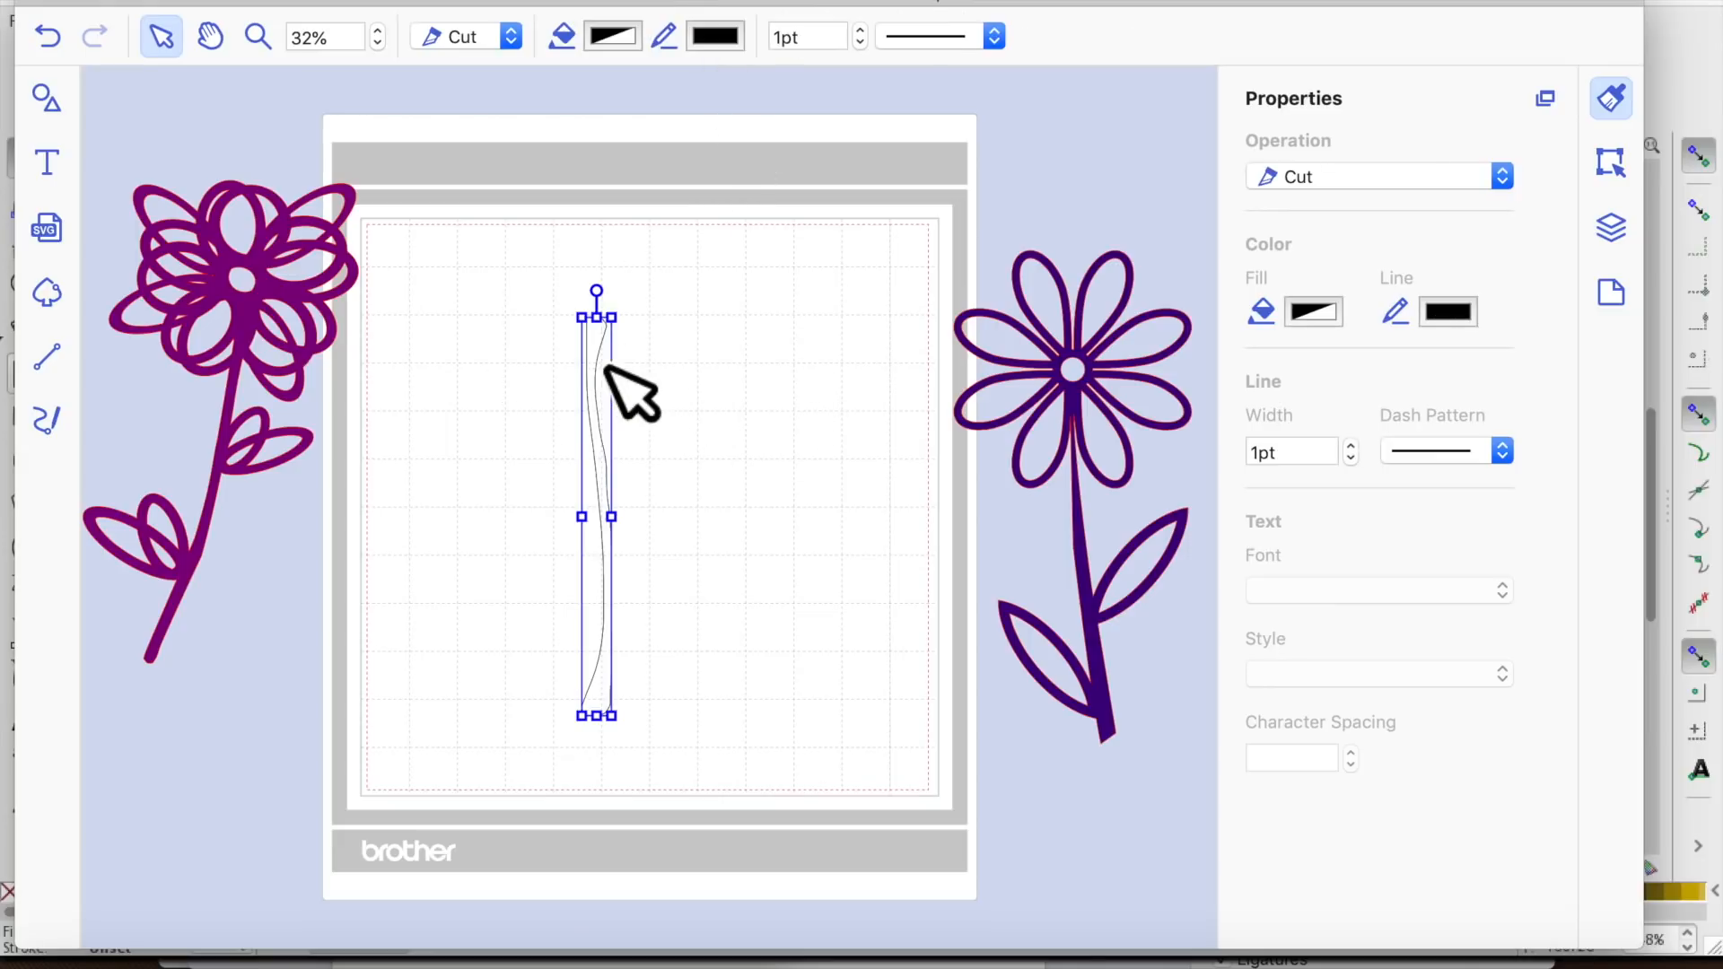
{"action": "left_click", "coordinate": [723, 799]}
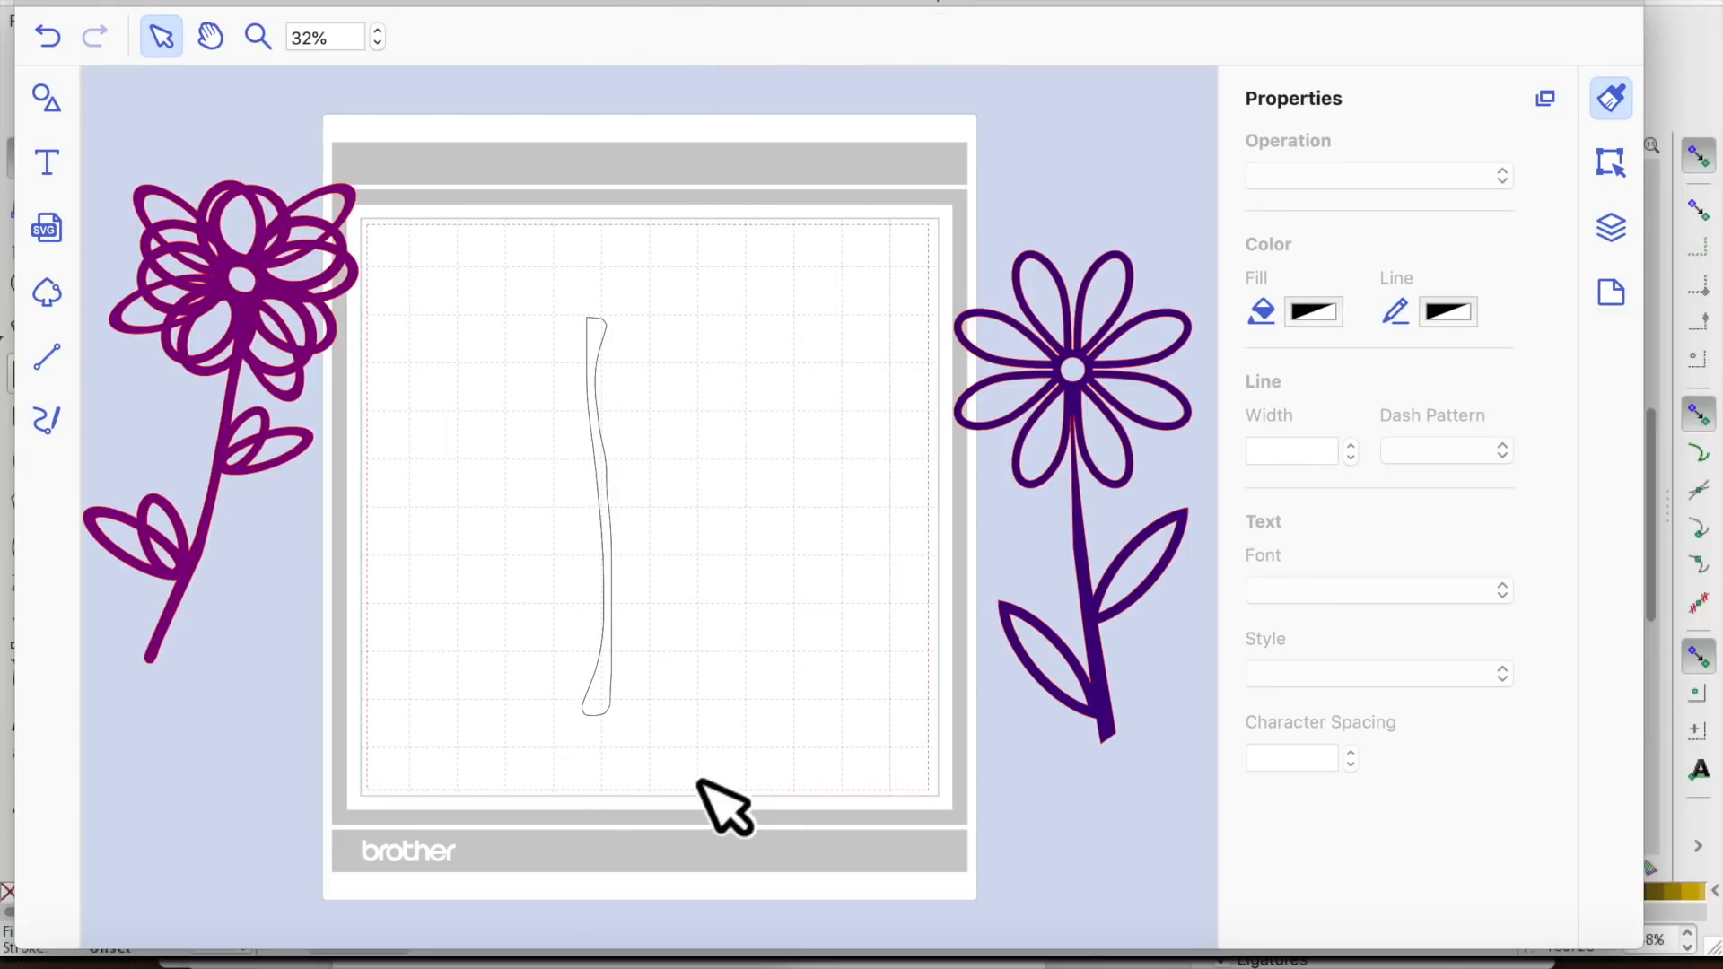
{"action": "left_click", "coordinate": [628, 499]}
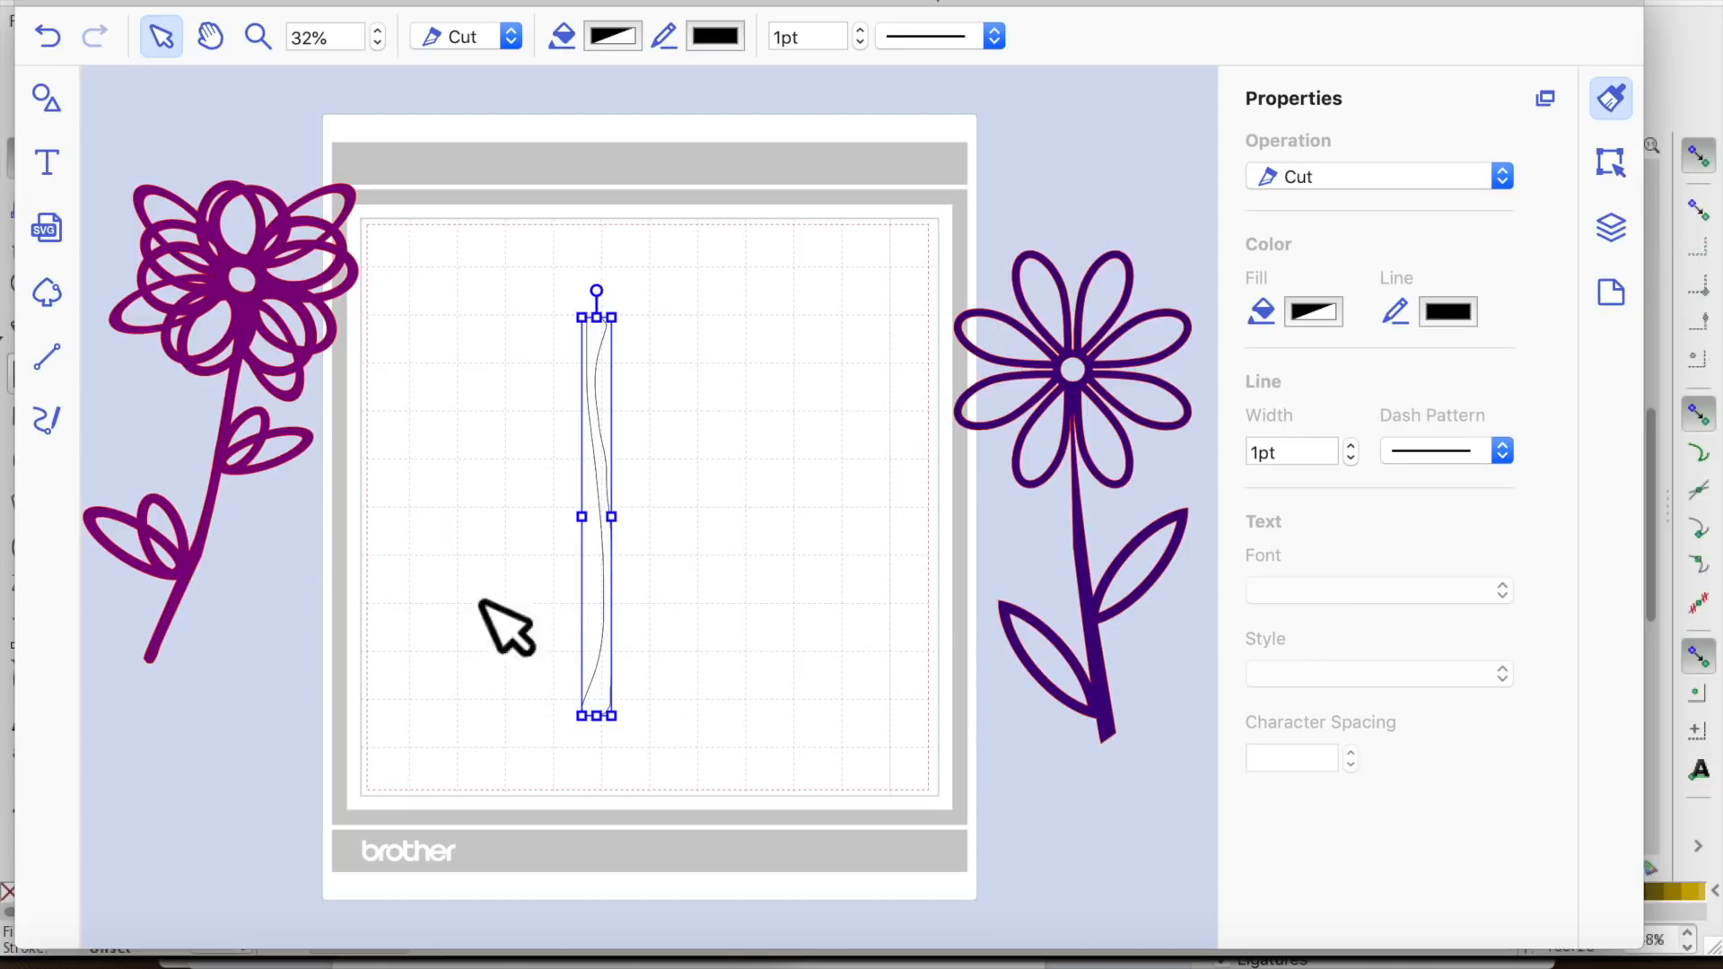
Draw a second thin, slanting stem as a closed outline of straight line segments, to the right of the freehand stem
{"action": "left_click", "coordinate": [47, 356]}
{"action": "left_click", "coordinate": [707, 317]}
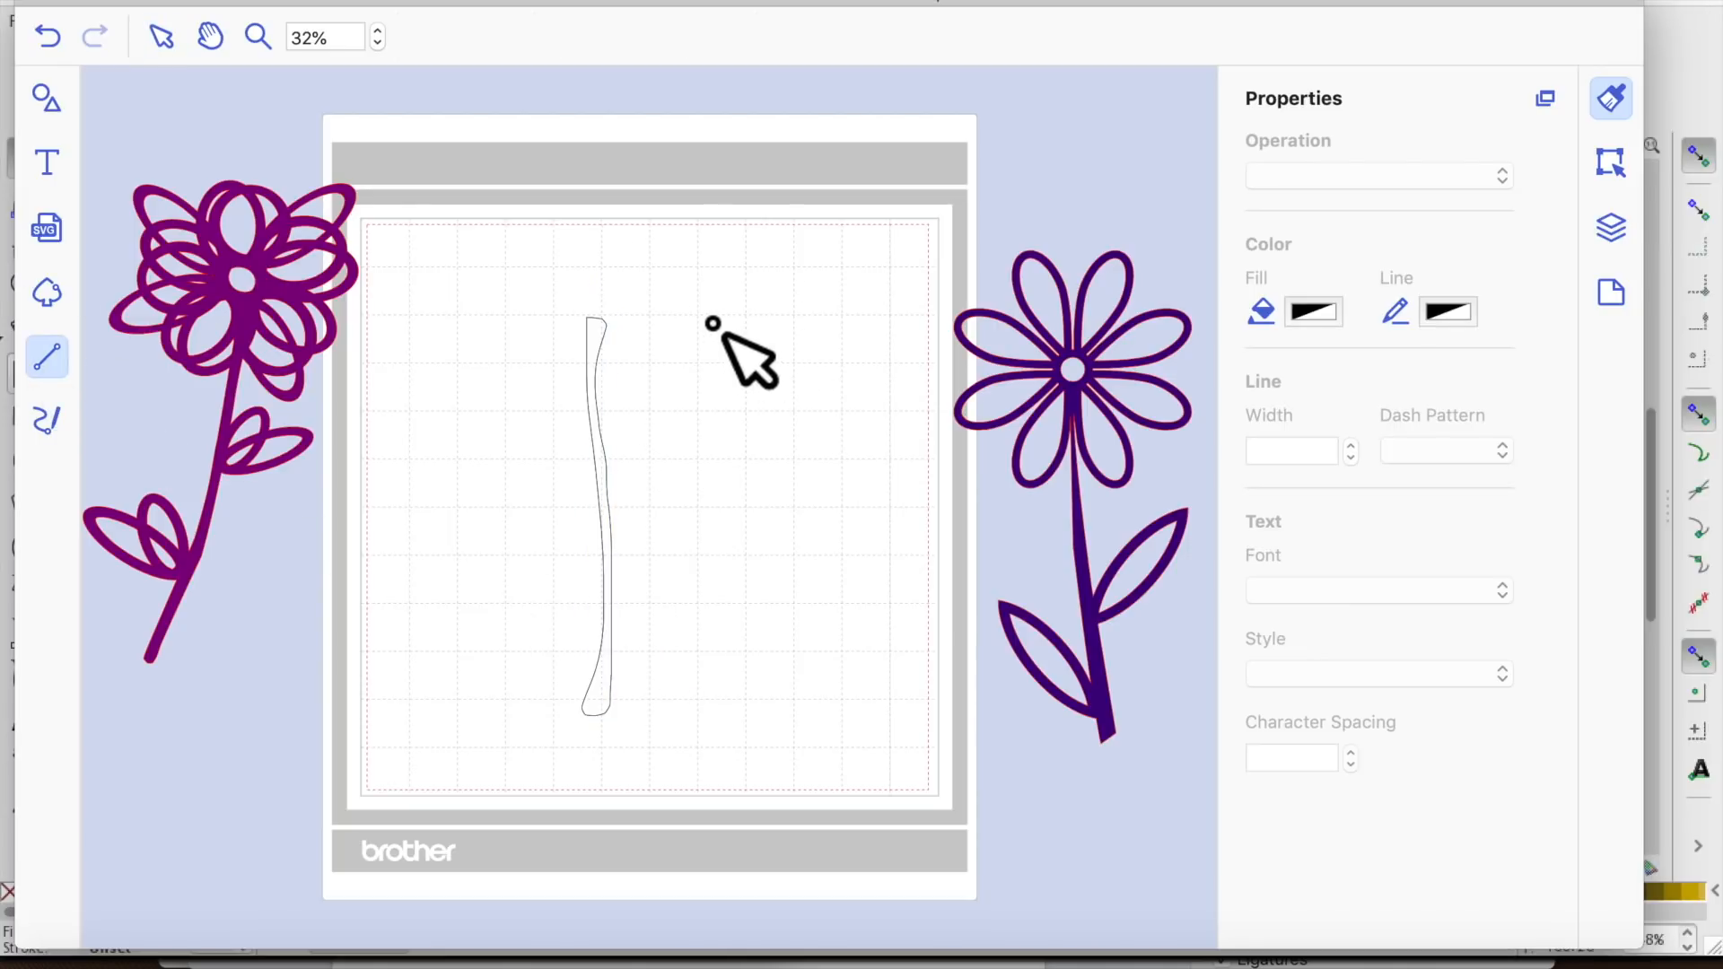
{"action": "left_click", "coordinate": [711, 384]}
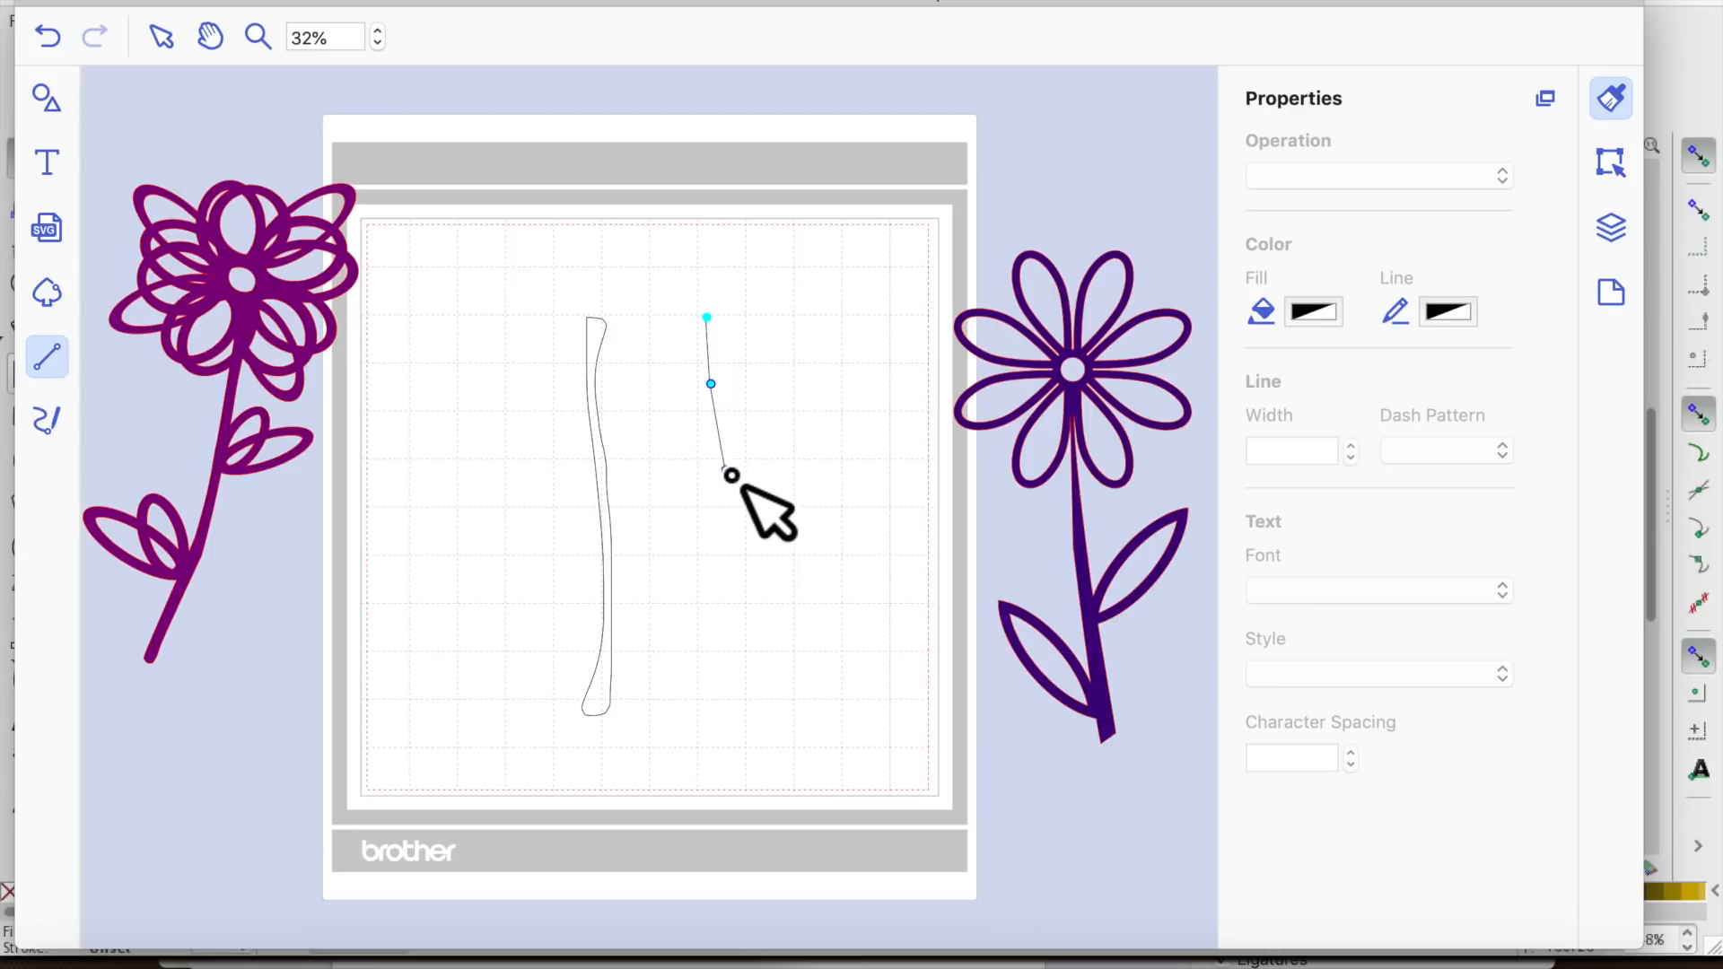
{"action": "left_click", "coordinate": [706, 444]}
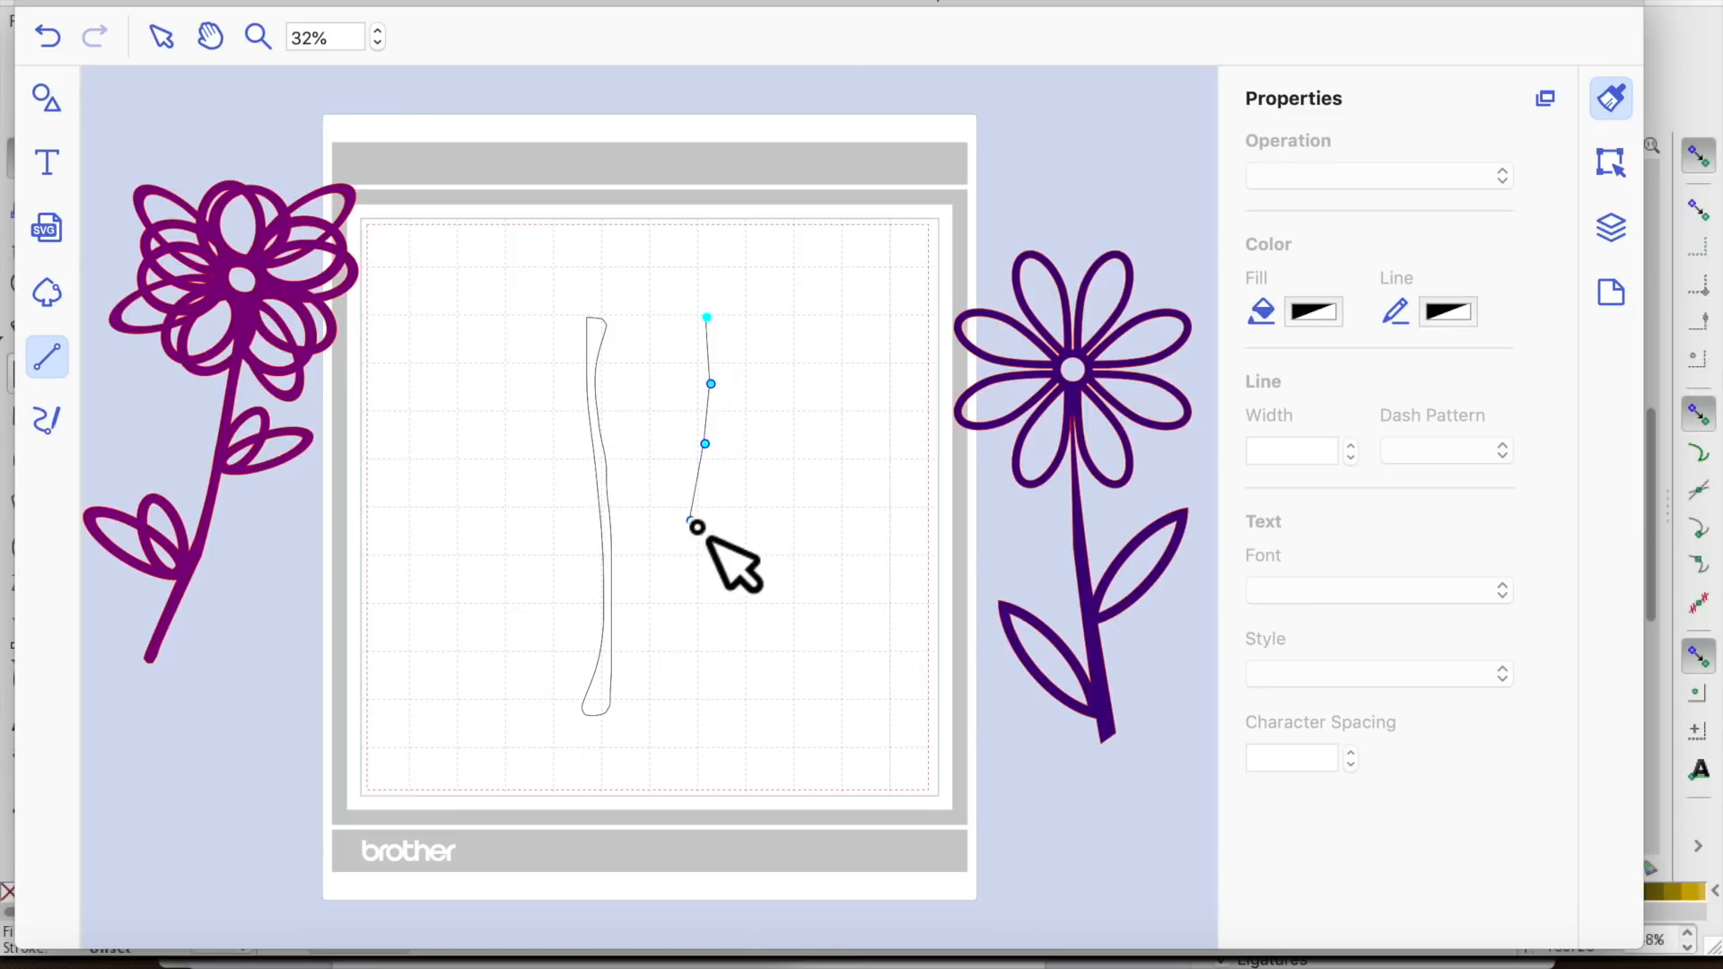
{"action": "left_click", "coordinate": [690, 522]}
{"action": "left_click", "coordinate": [663, 628]}
{"action": "double_click", "coordinate": [663, 641]}
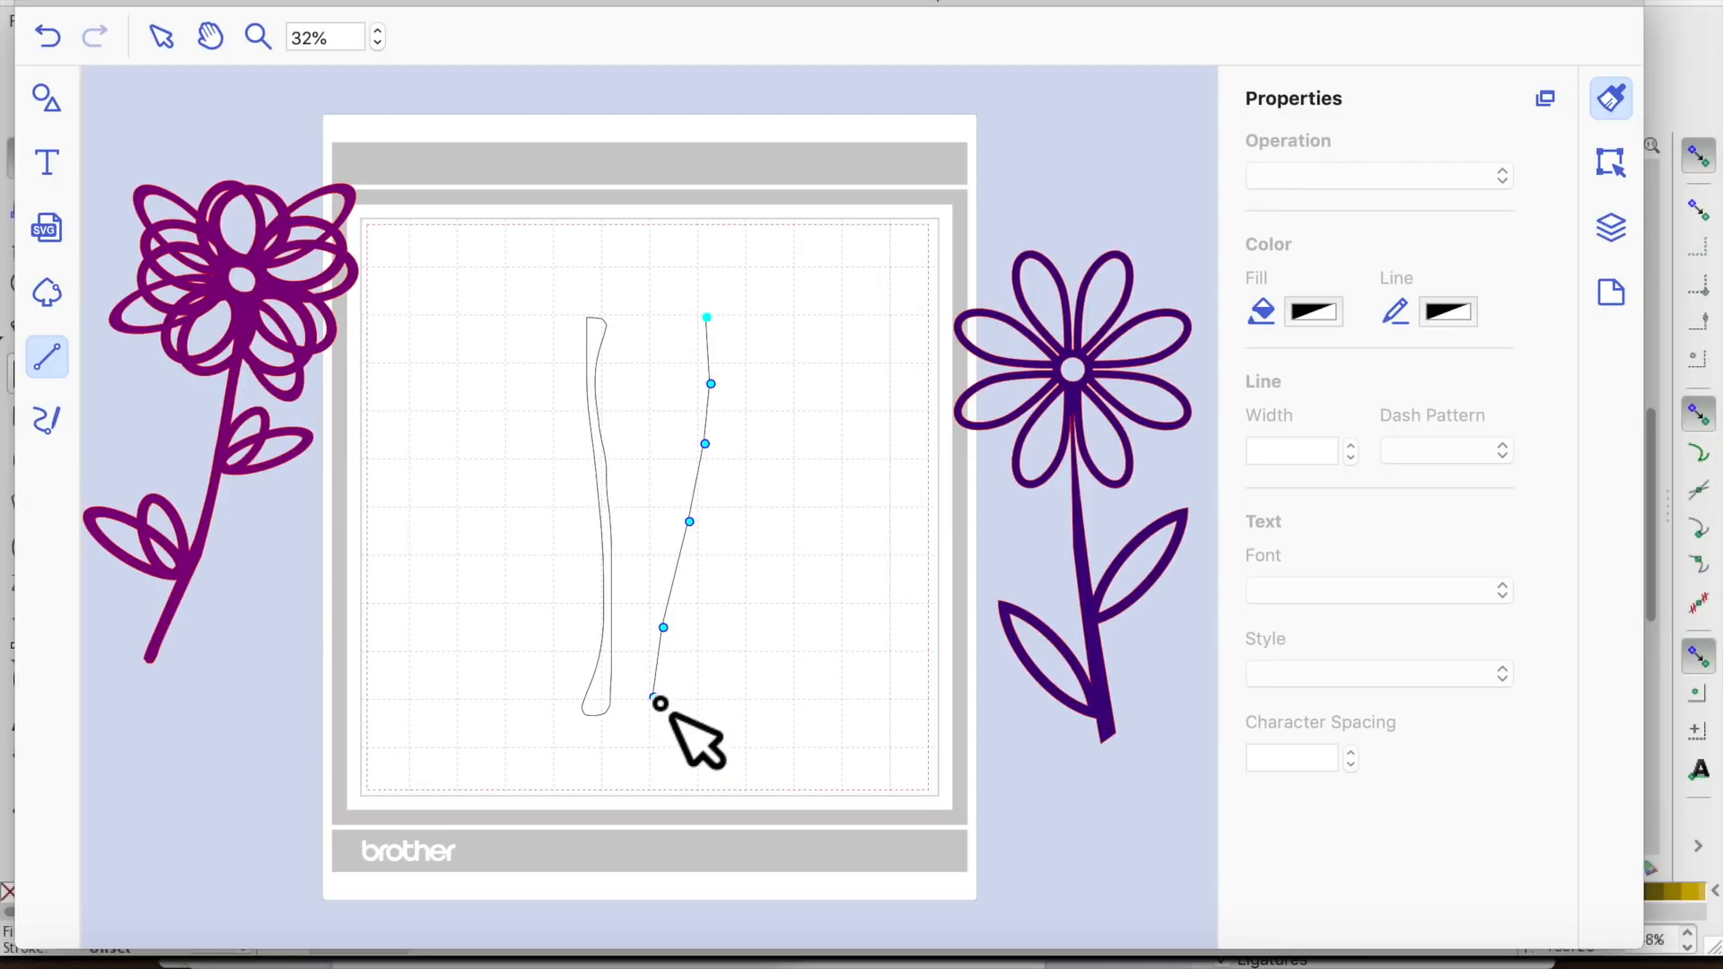
{"action": "left_click", "coordinate": [655, 697]}
{"action": "left_click", "coordinate": [670, 722]}
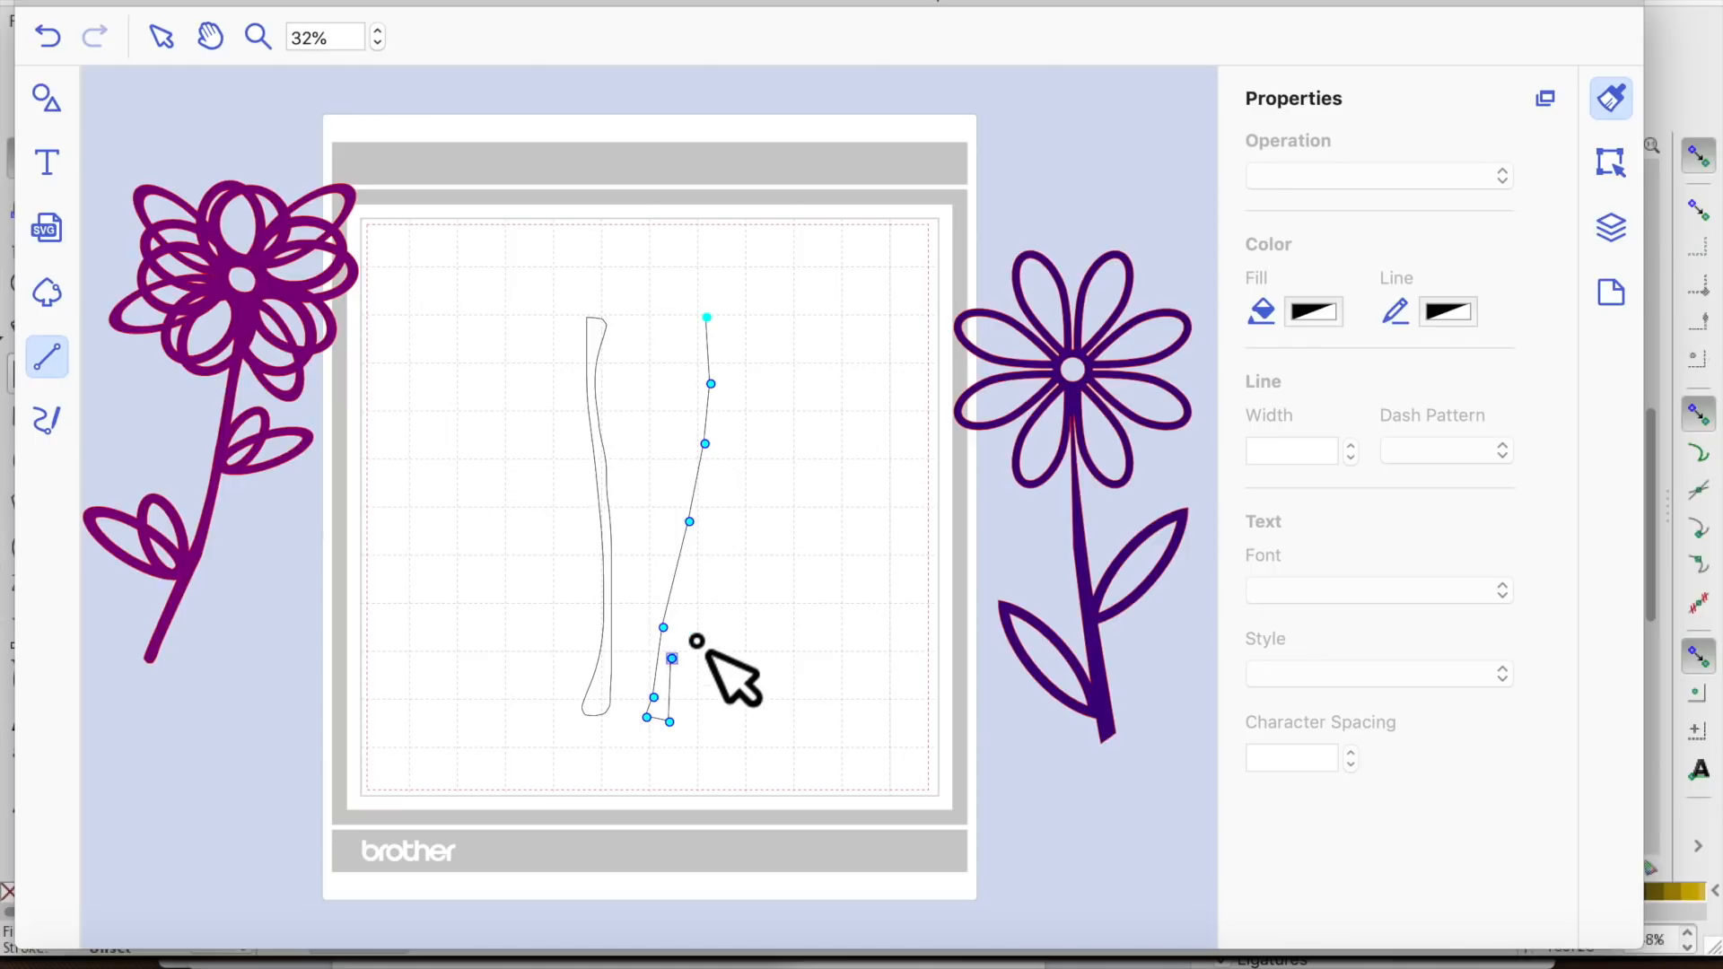
{"action": "left_click", "coordinate": [688, 572]}
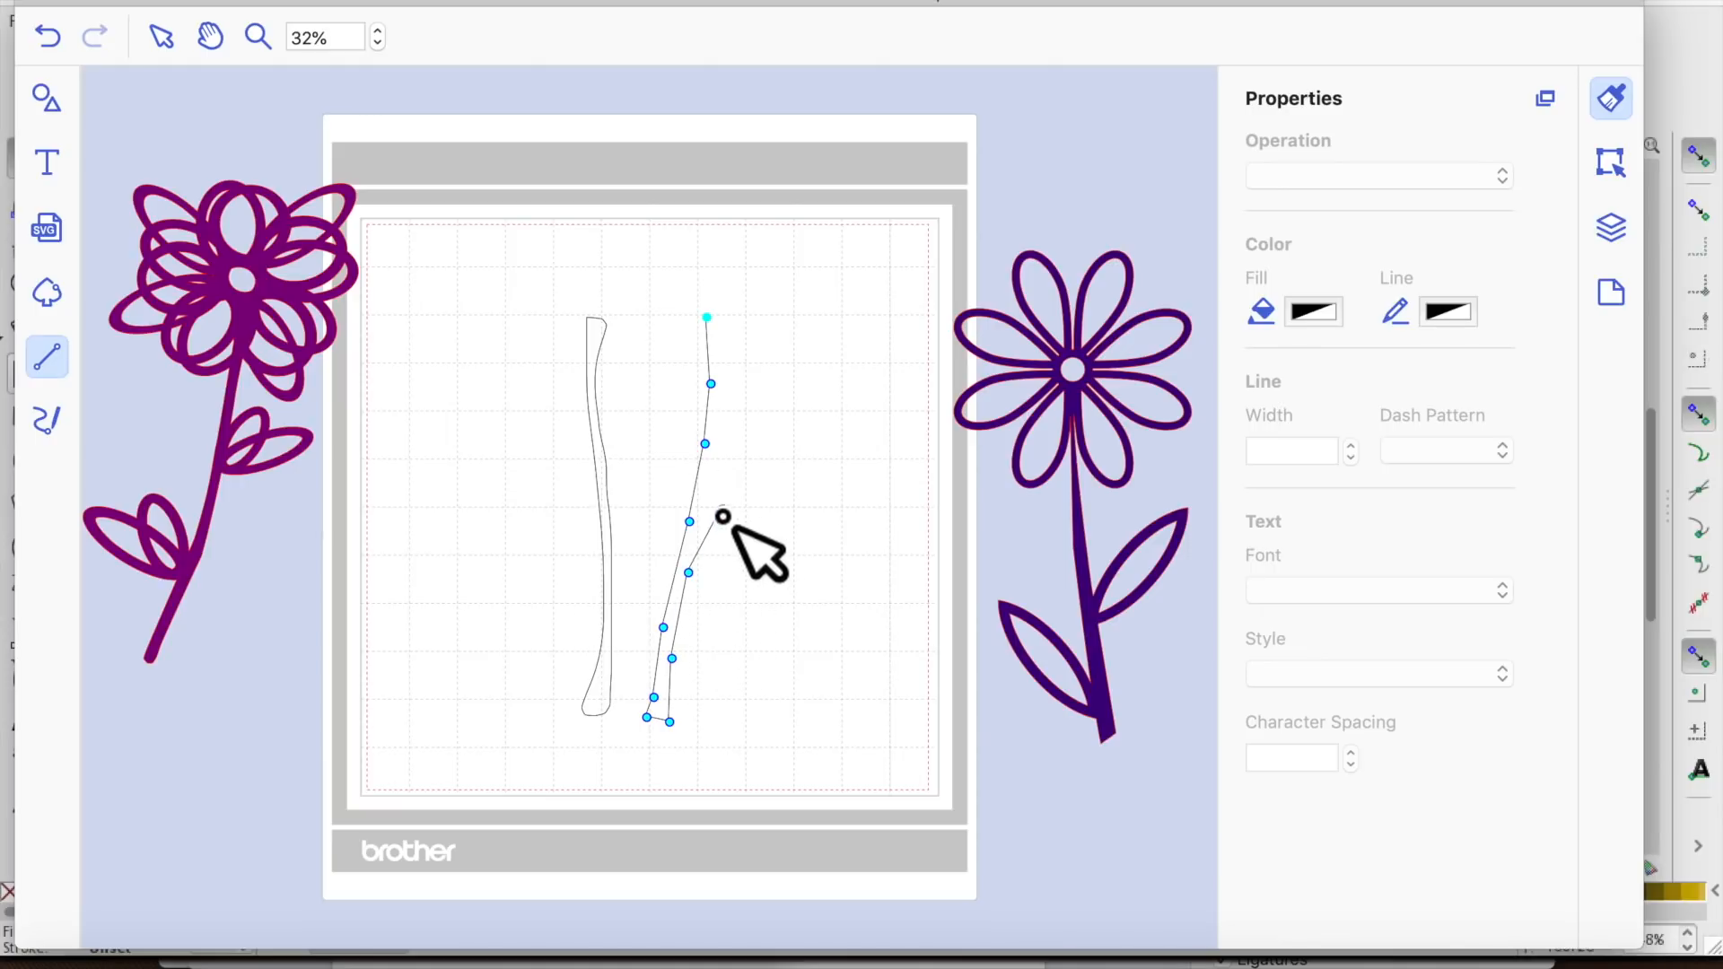
{"action": "left_click", "coordinate": [713, 486]}
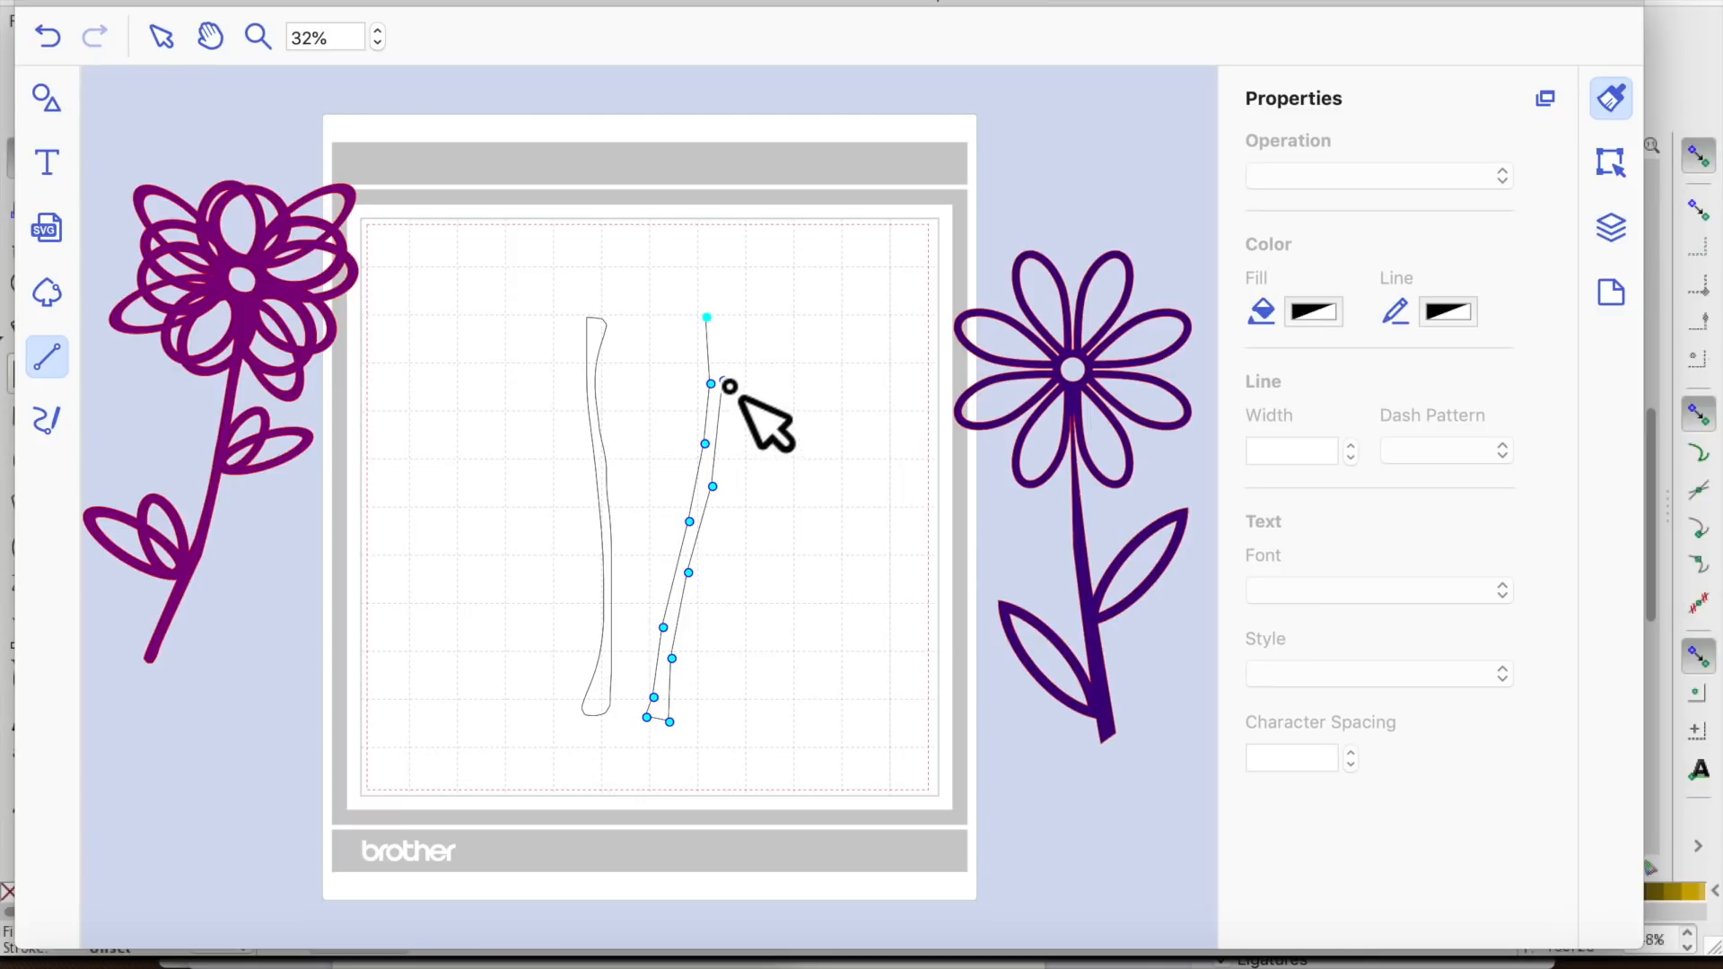
{"action": "left_click", "coordinate": [722, 378]}
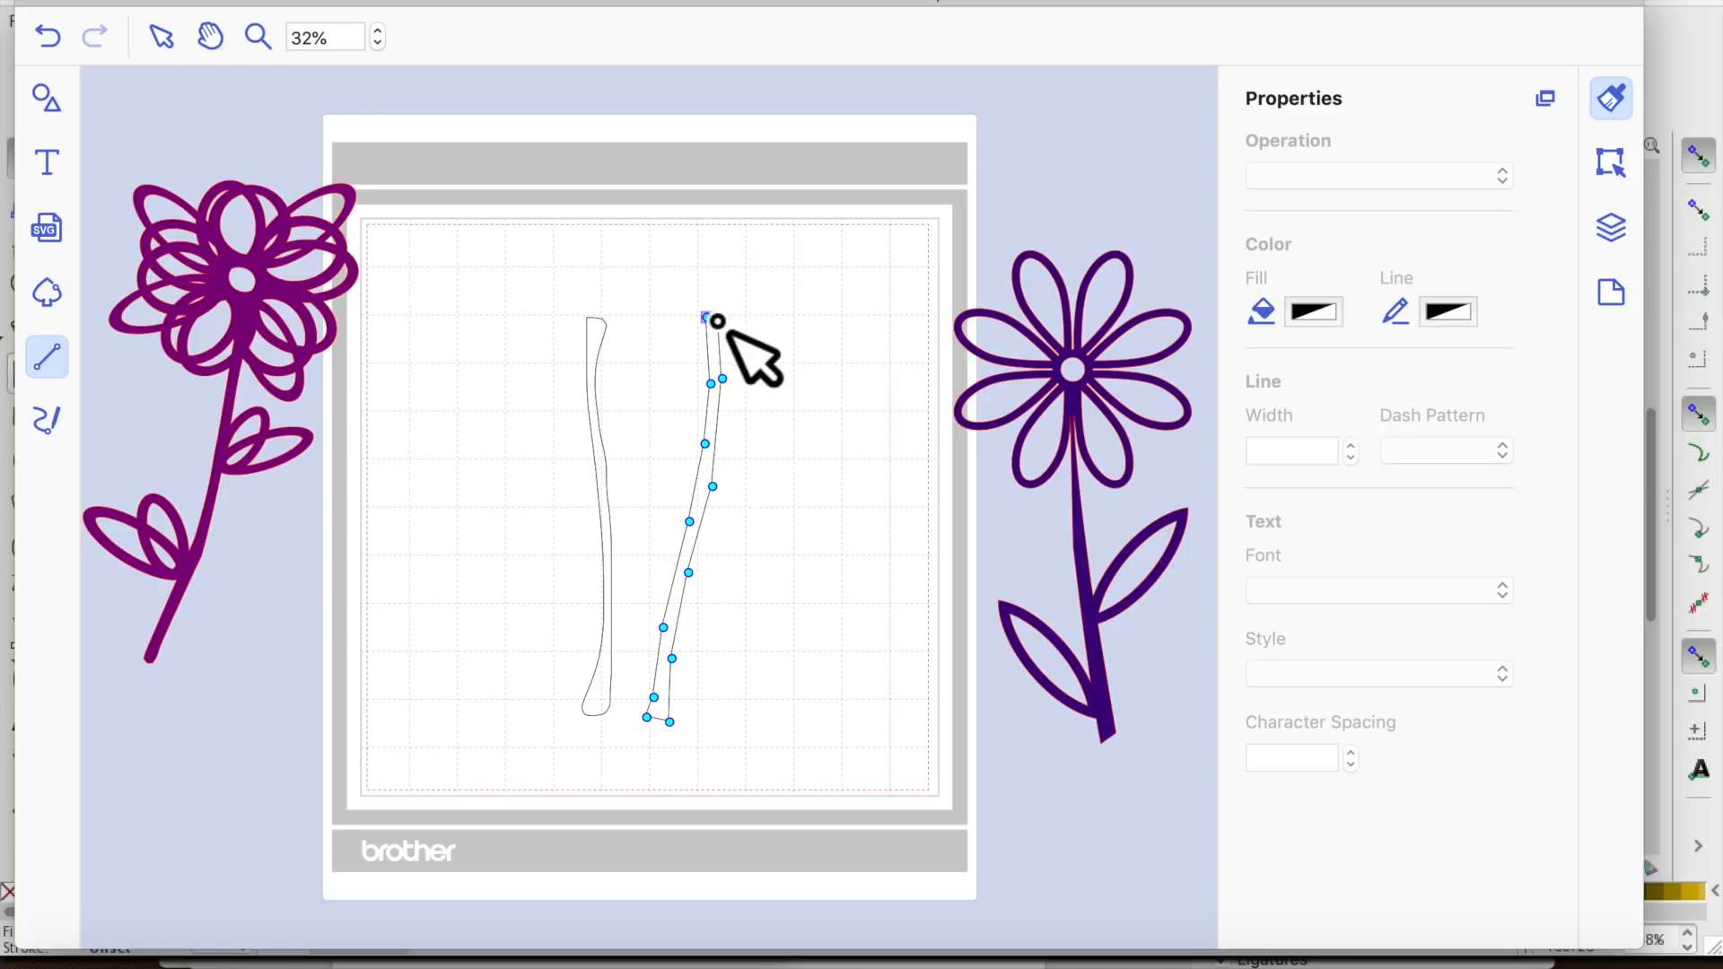
{"action": "left_click", "coordinate": [718, 323]}
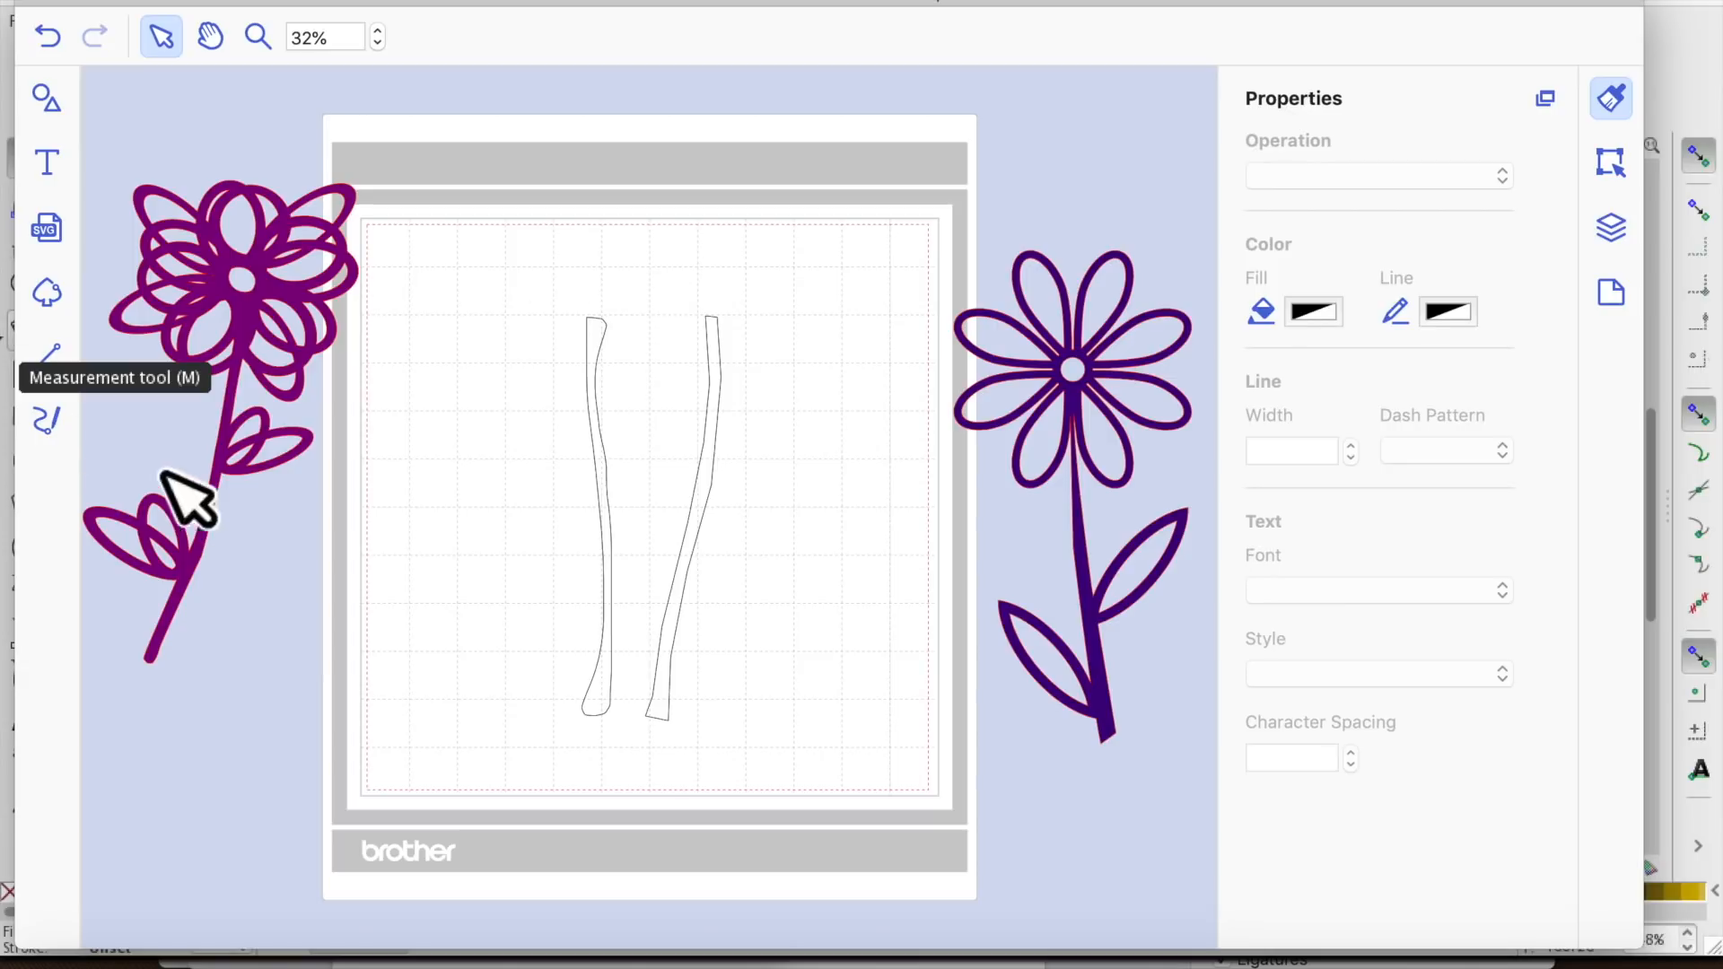
Move the freehand stem slightly left and down, away from the straight-segment stem
{"action": "left_click", "coordinate": [57, 430]}
{"action": "left_click", "coordinate": [56, 366]}
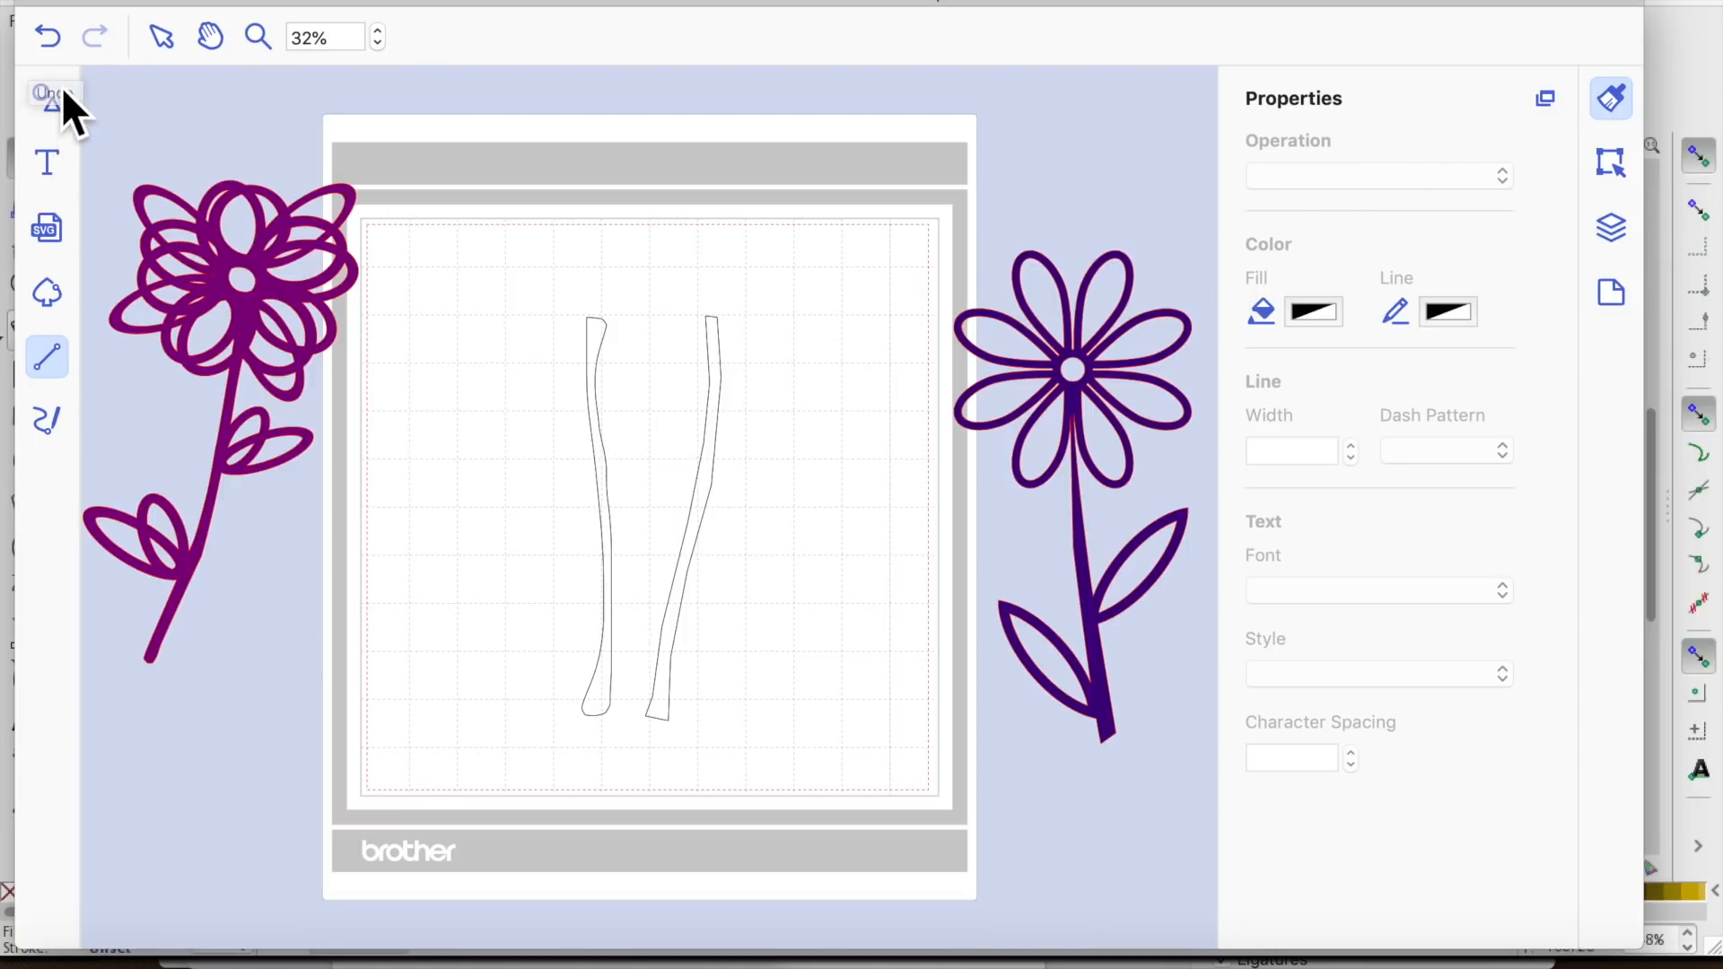
{"action": "left_click", "coordinate": [163, 36]}
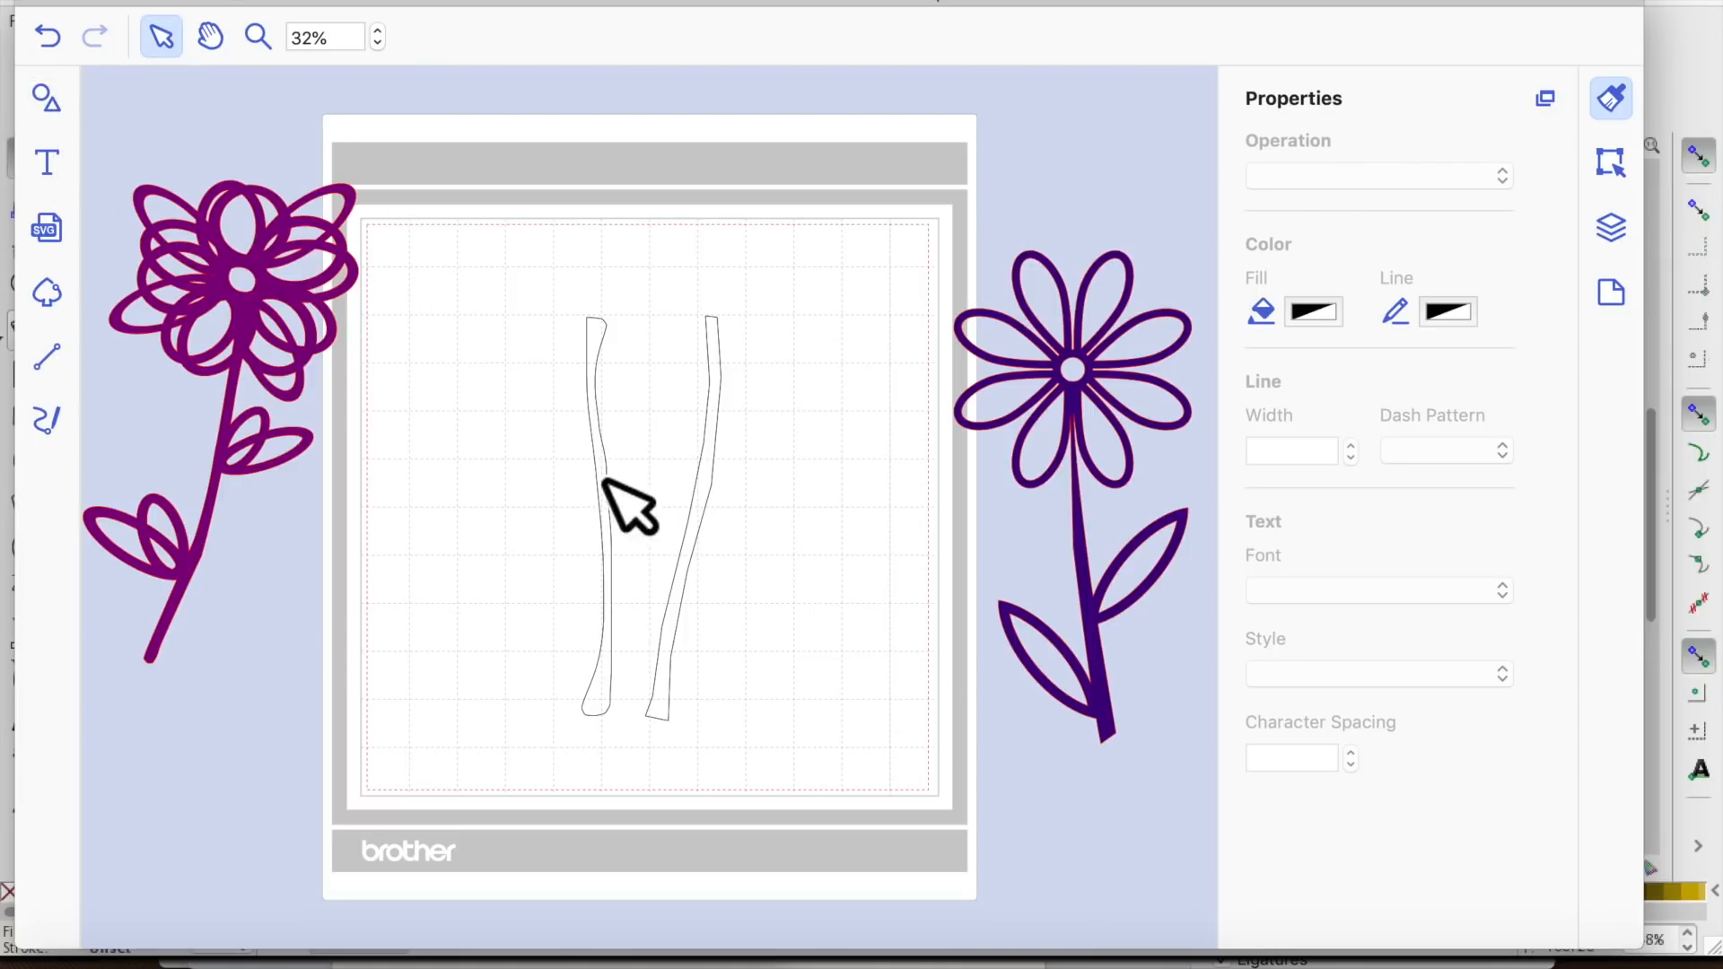
{"action": "left_click_drag", "start_coordinate": [634, 492], "coordinate": [593, 509]}
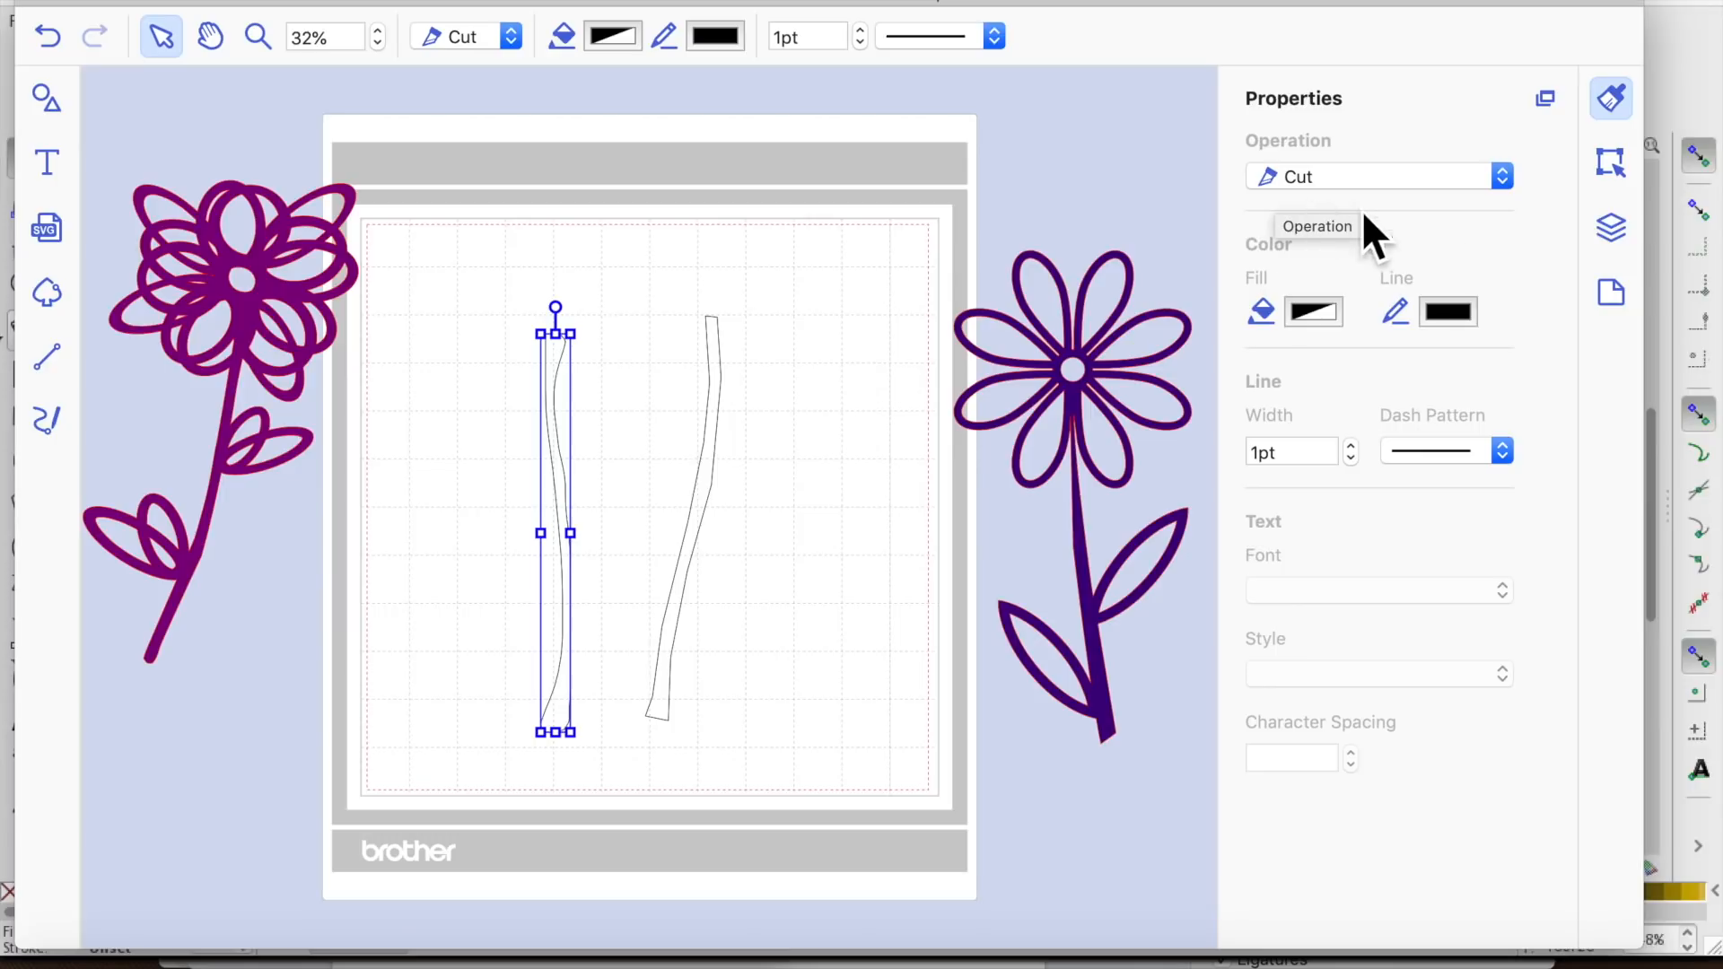
Fill both stems with the green Moss pencil colour and dismiss the colour picker
{"action": "left_click", "coordinate": [1316, 312]}
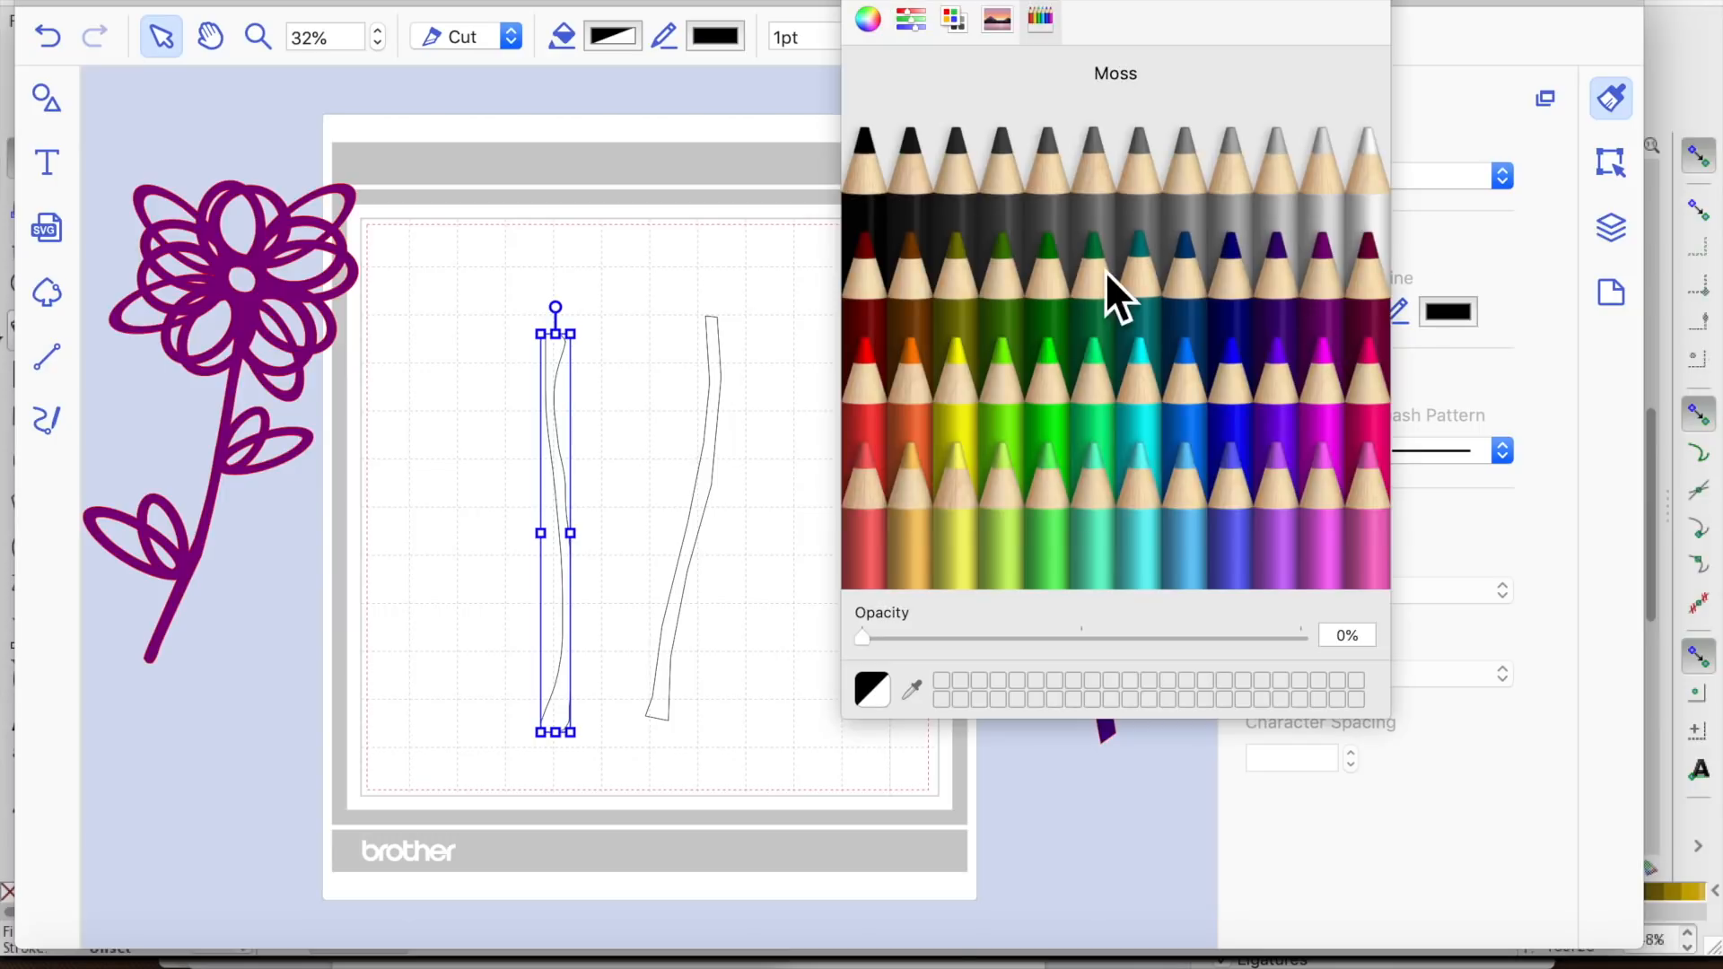
{"action": "left_click", "coordinate": [1090, 296]}
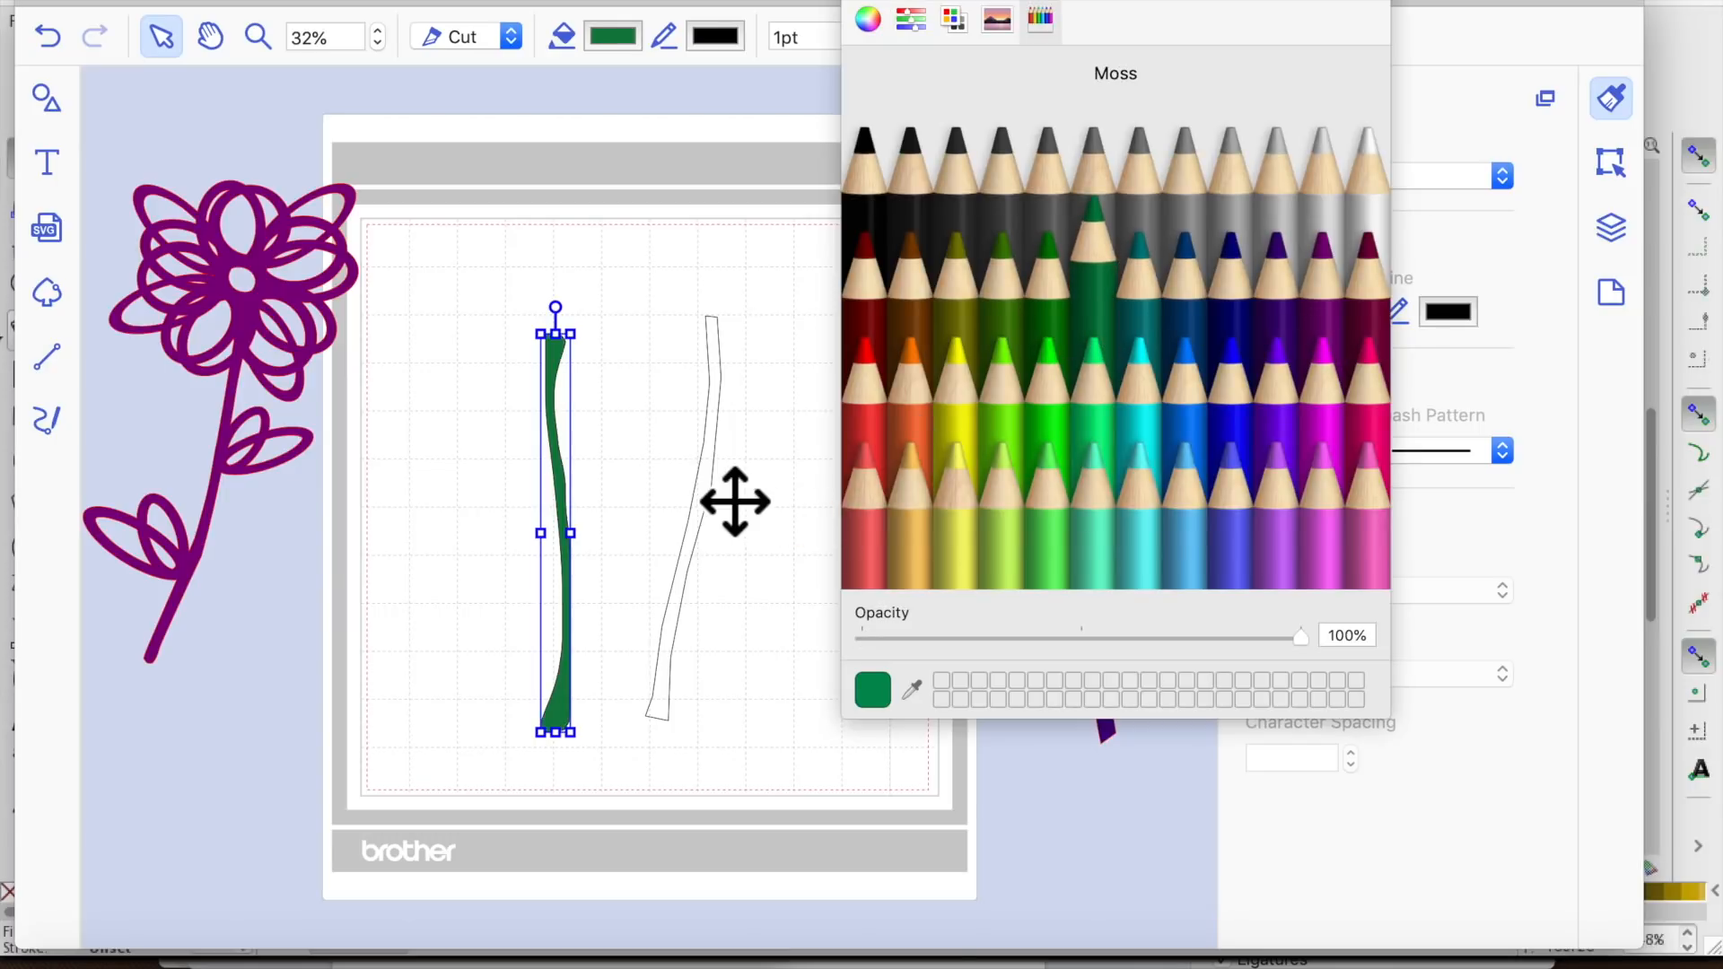
{"action": "left_click", "coordinate": [735, 501]}
{"action": "left_click", "coordinate": [1103, 271]}
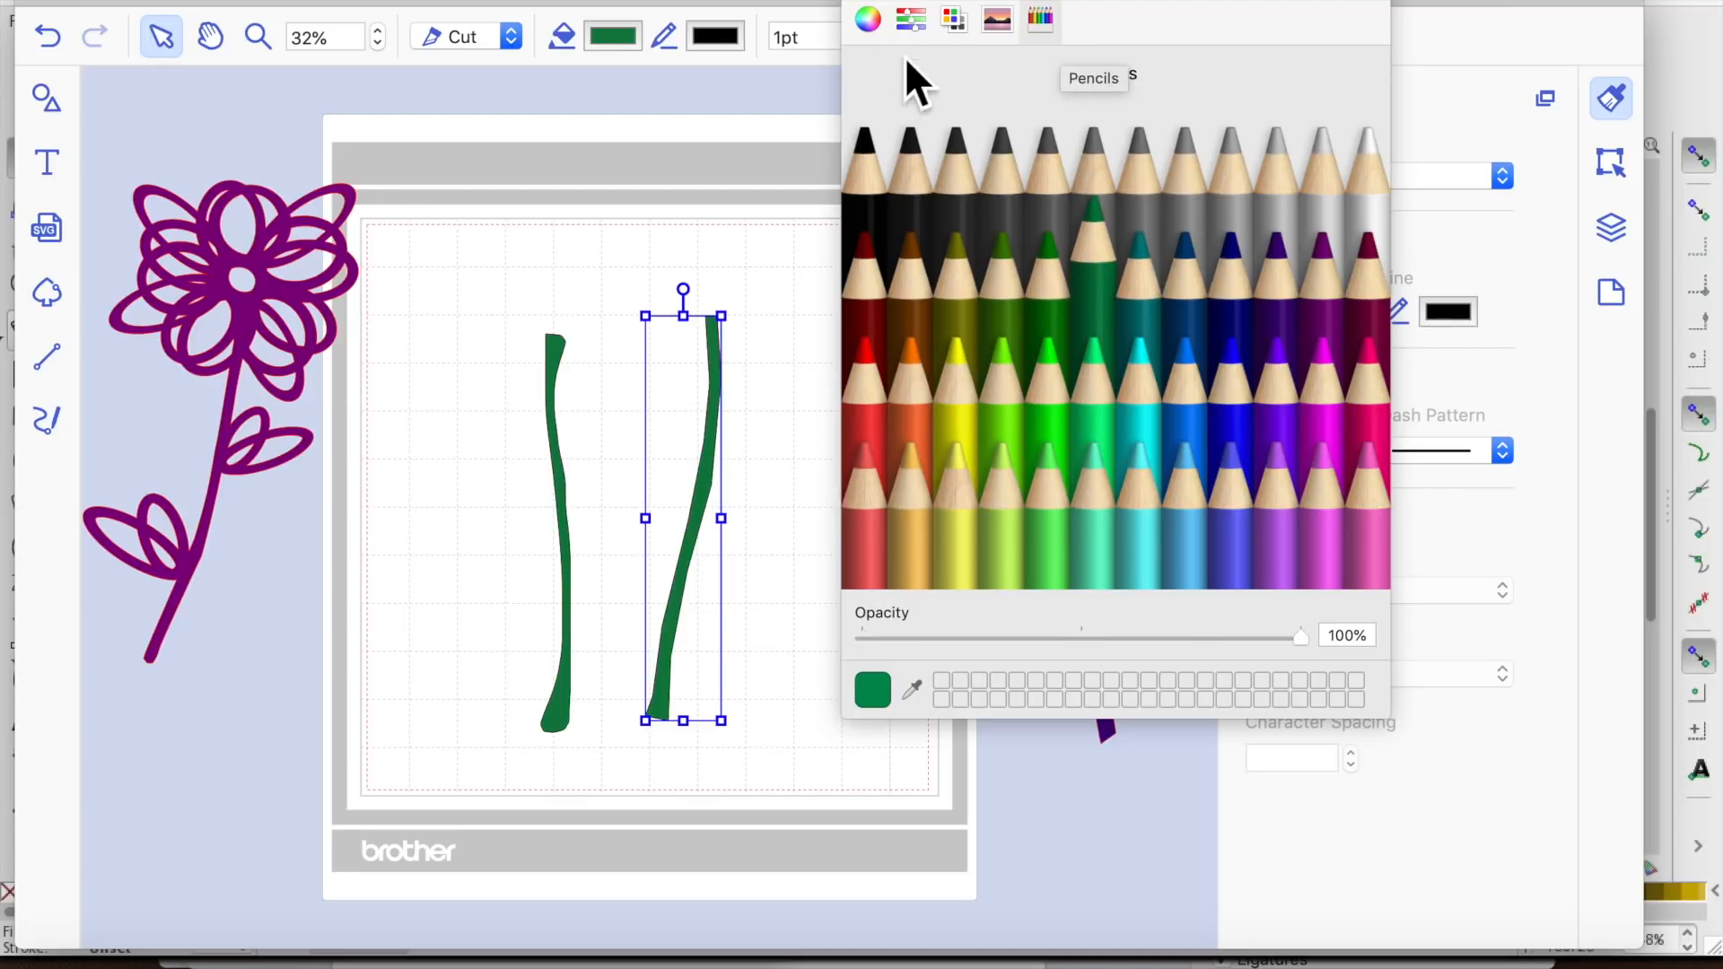
{"action": "left_click", "coordinate": [861, 2]}
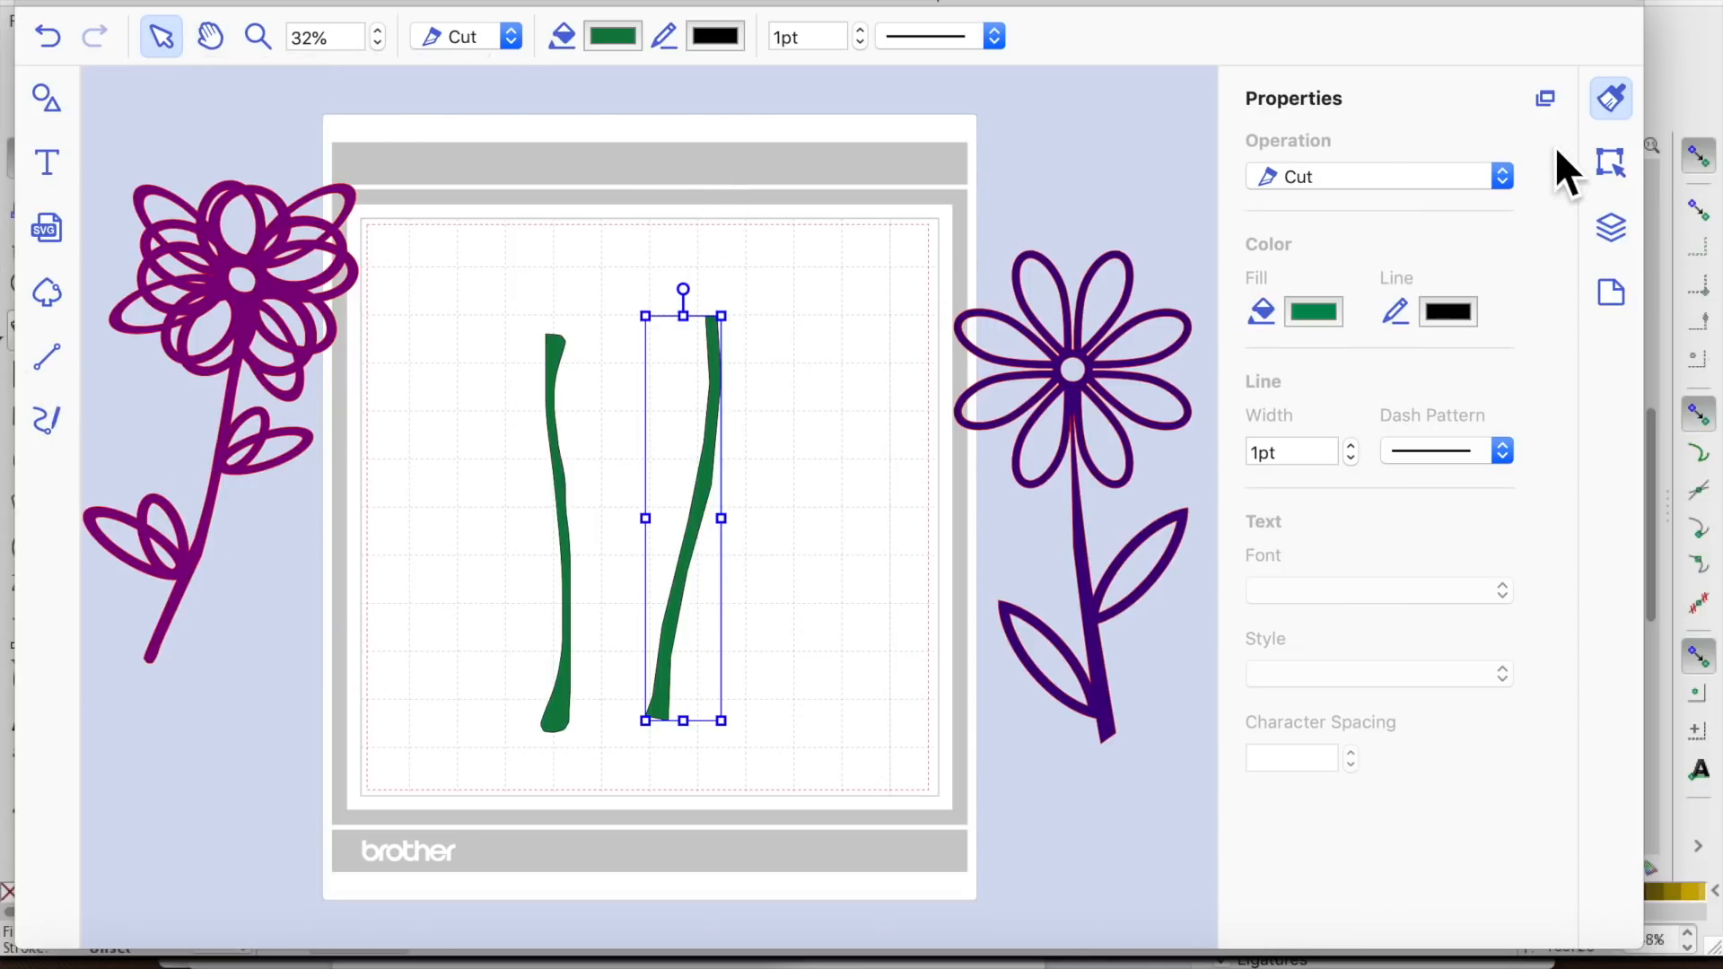
Flip the straight-segment stem horizontally and spread the two stems farther apart on the mat
{"action": "left_click", "coordinate": [1616, 171]}
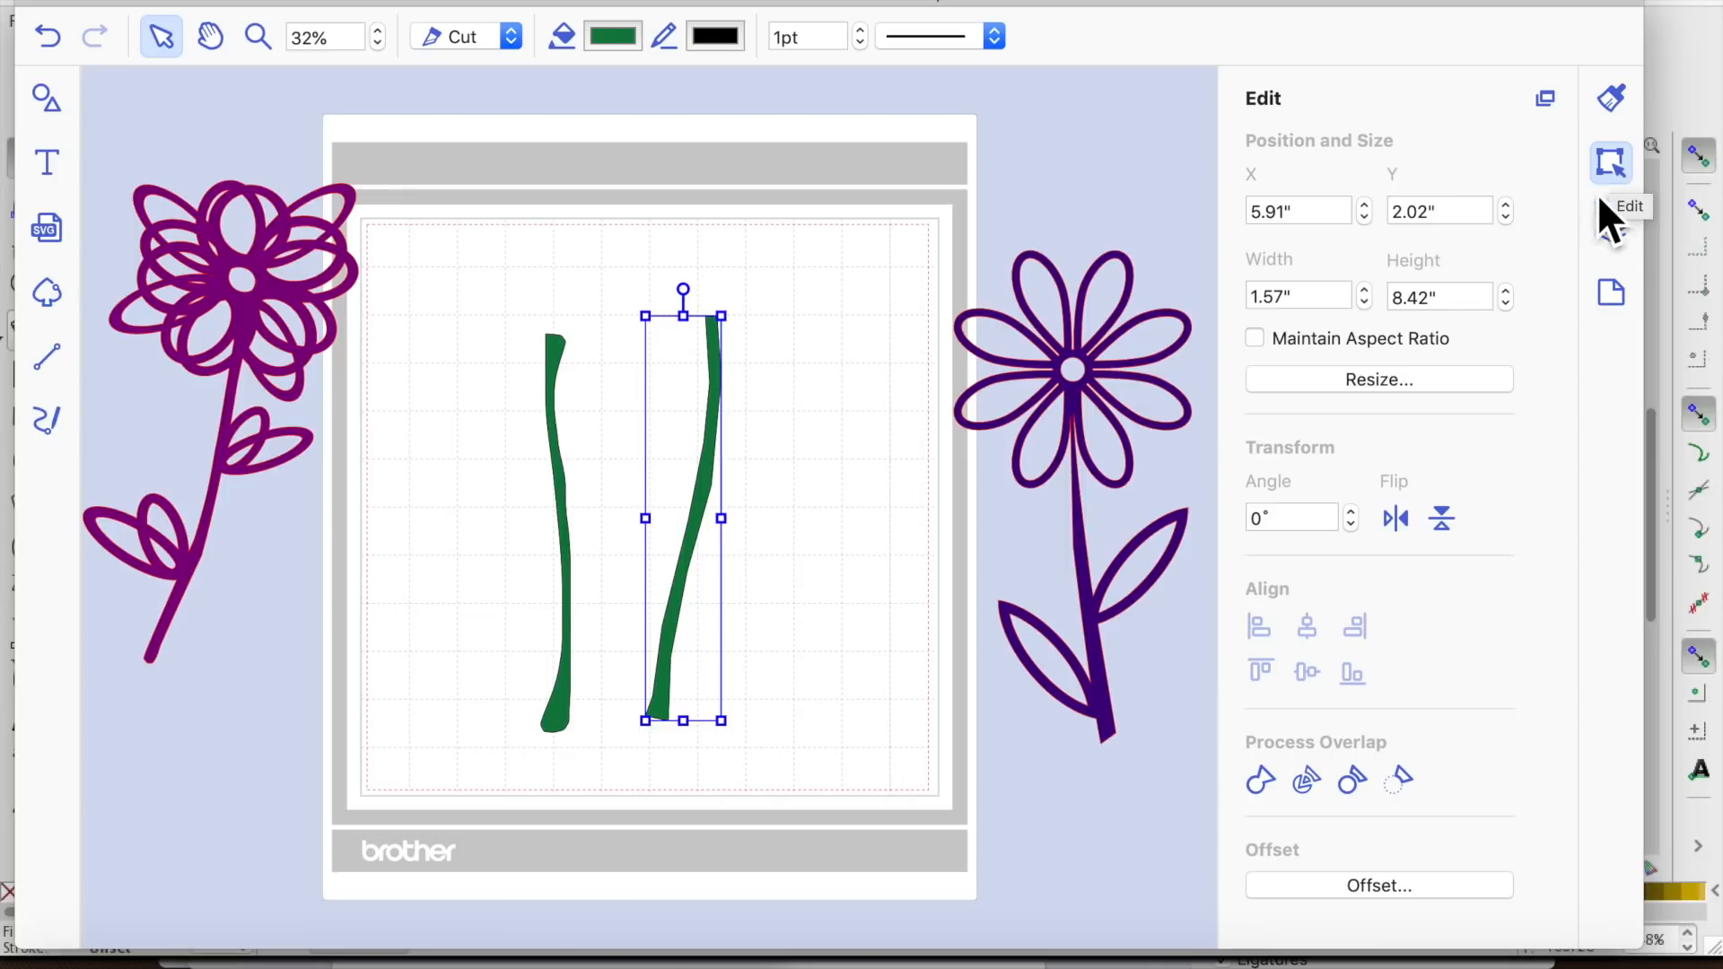
{"action": "left_click", "coordinate": [1399, 528]}
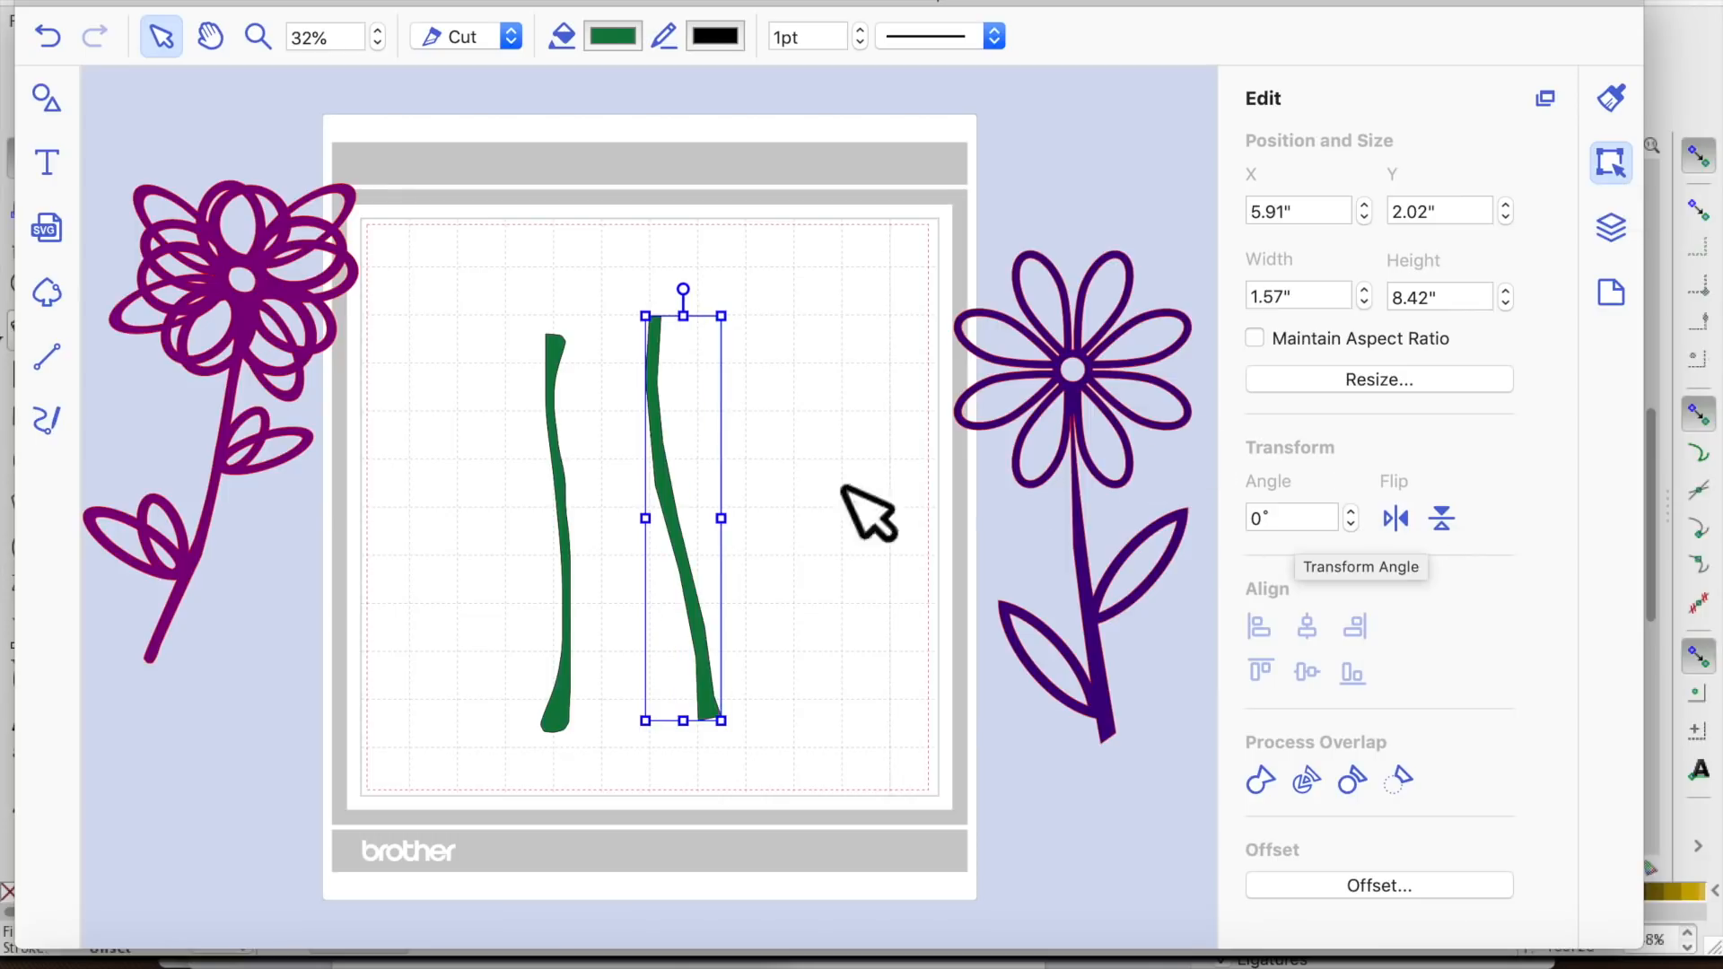
{"action": "left_click_drag", "start_coordinate": [685, 493], "coordinate": [789, 553]}
{"action": "left_click_drag", "start_coordinate": [585, 563], "coordinate": [540, 589]}
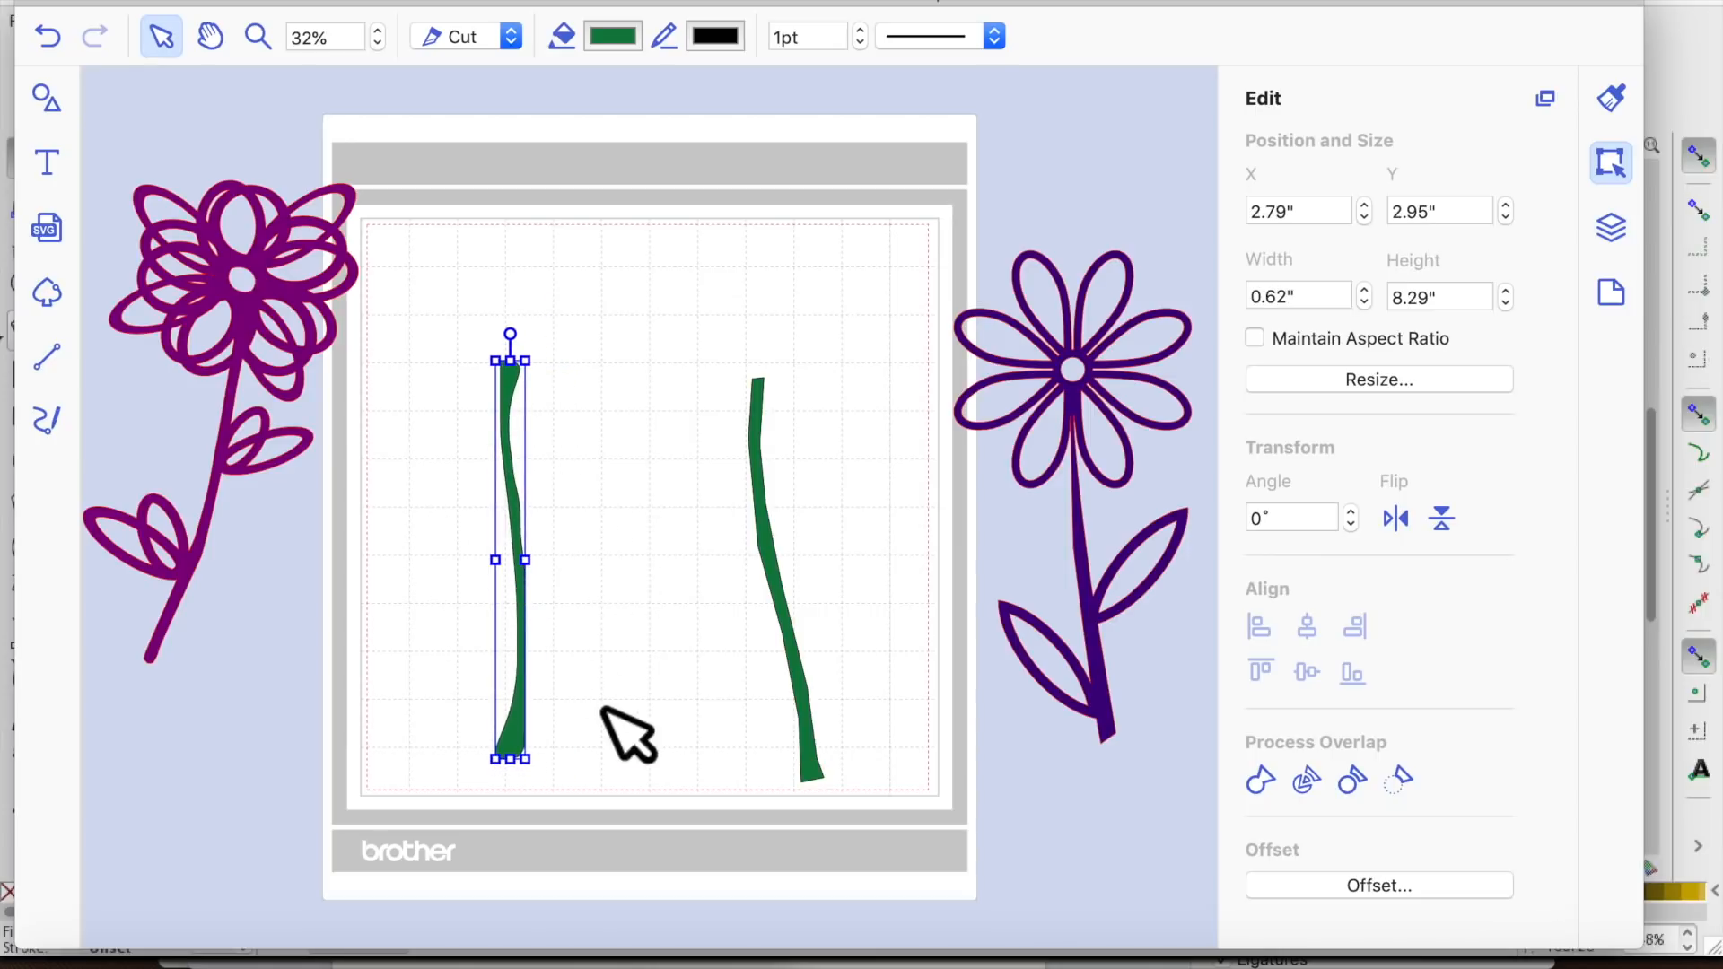
Display the edit points of the freehand stem and those of the straight-segment stem to compare them
{"action": "double_click", "coordinate": [529, 628]}
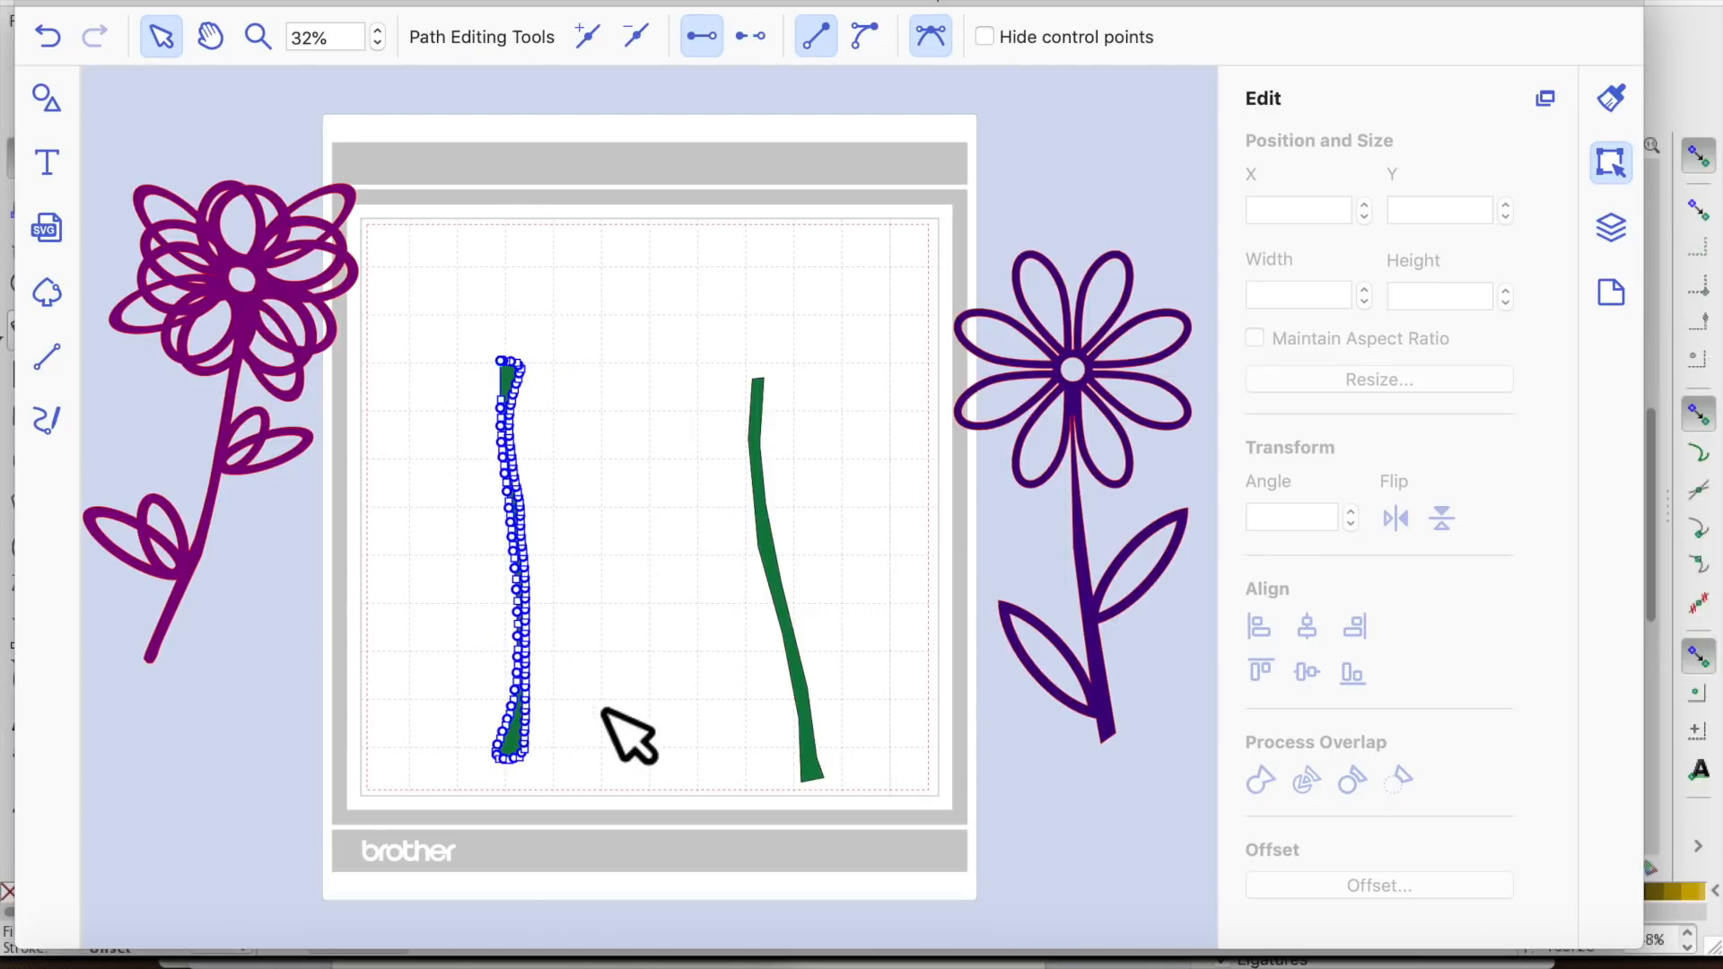
{"action": "left_click", "coordinate": [791, 610]}
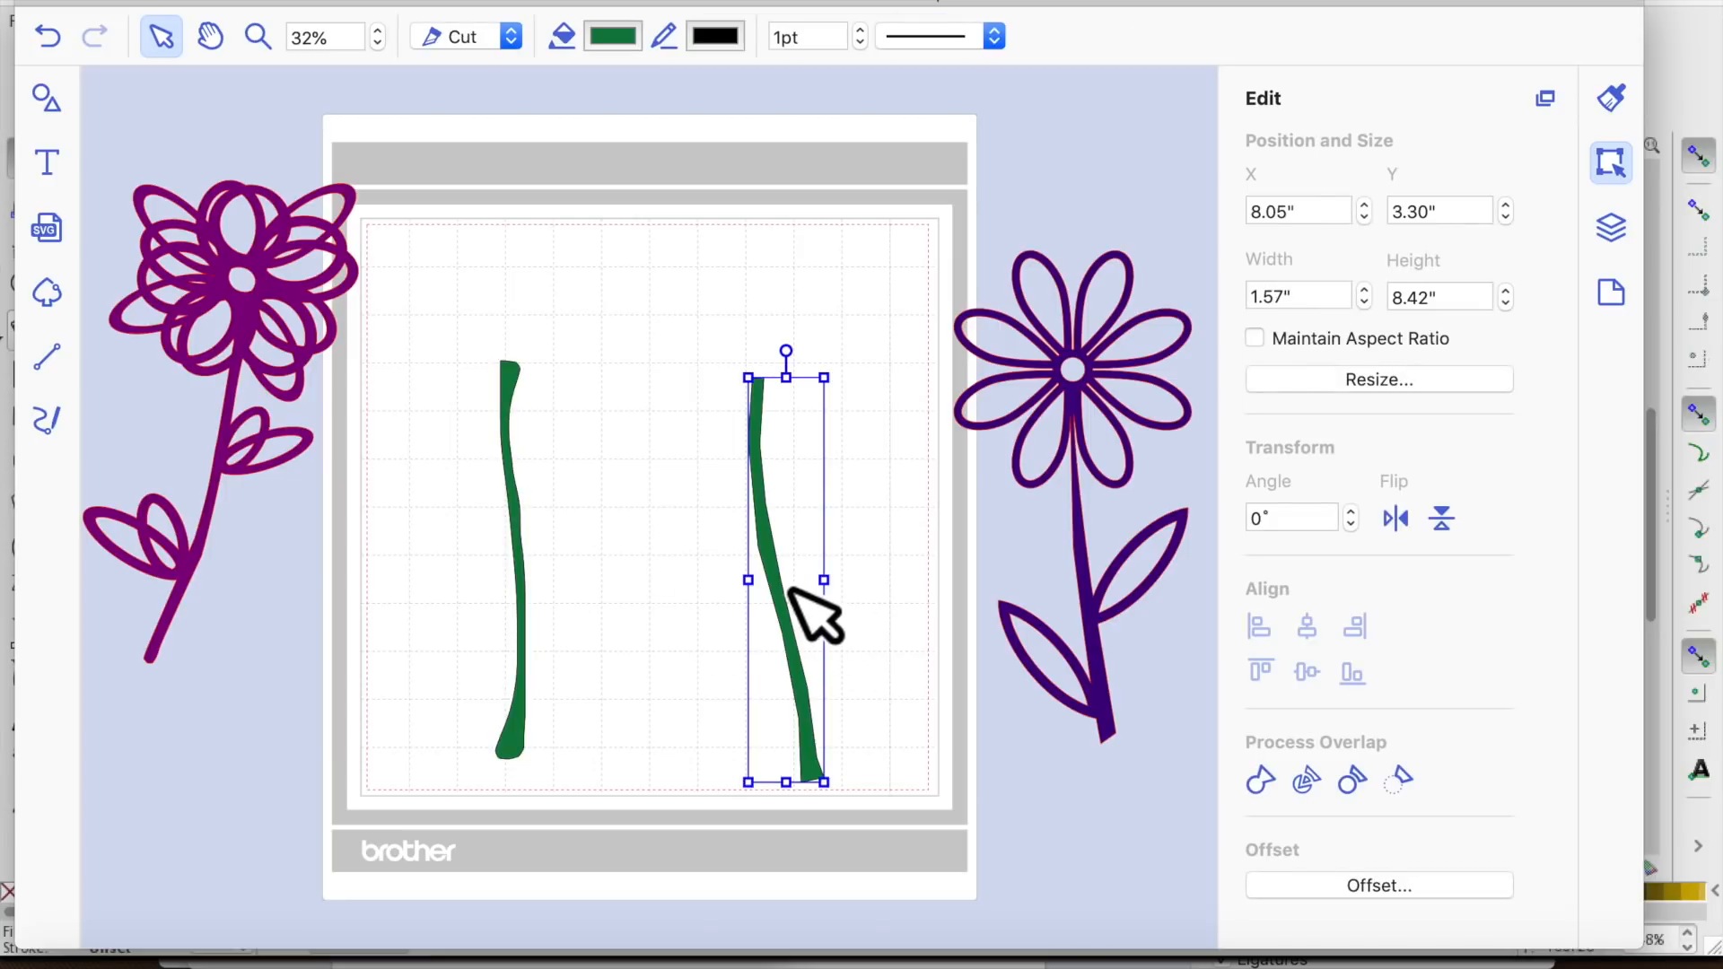
{"action": "left_click", "coordinate": [778, 597]}
{"action": "double_click", "coordinate": [790, 603]}
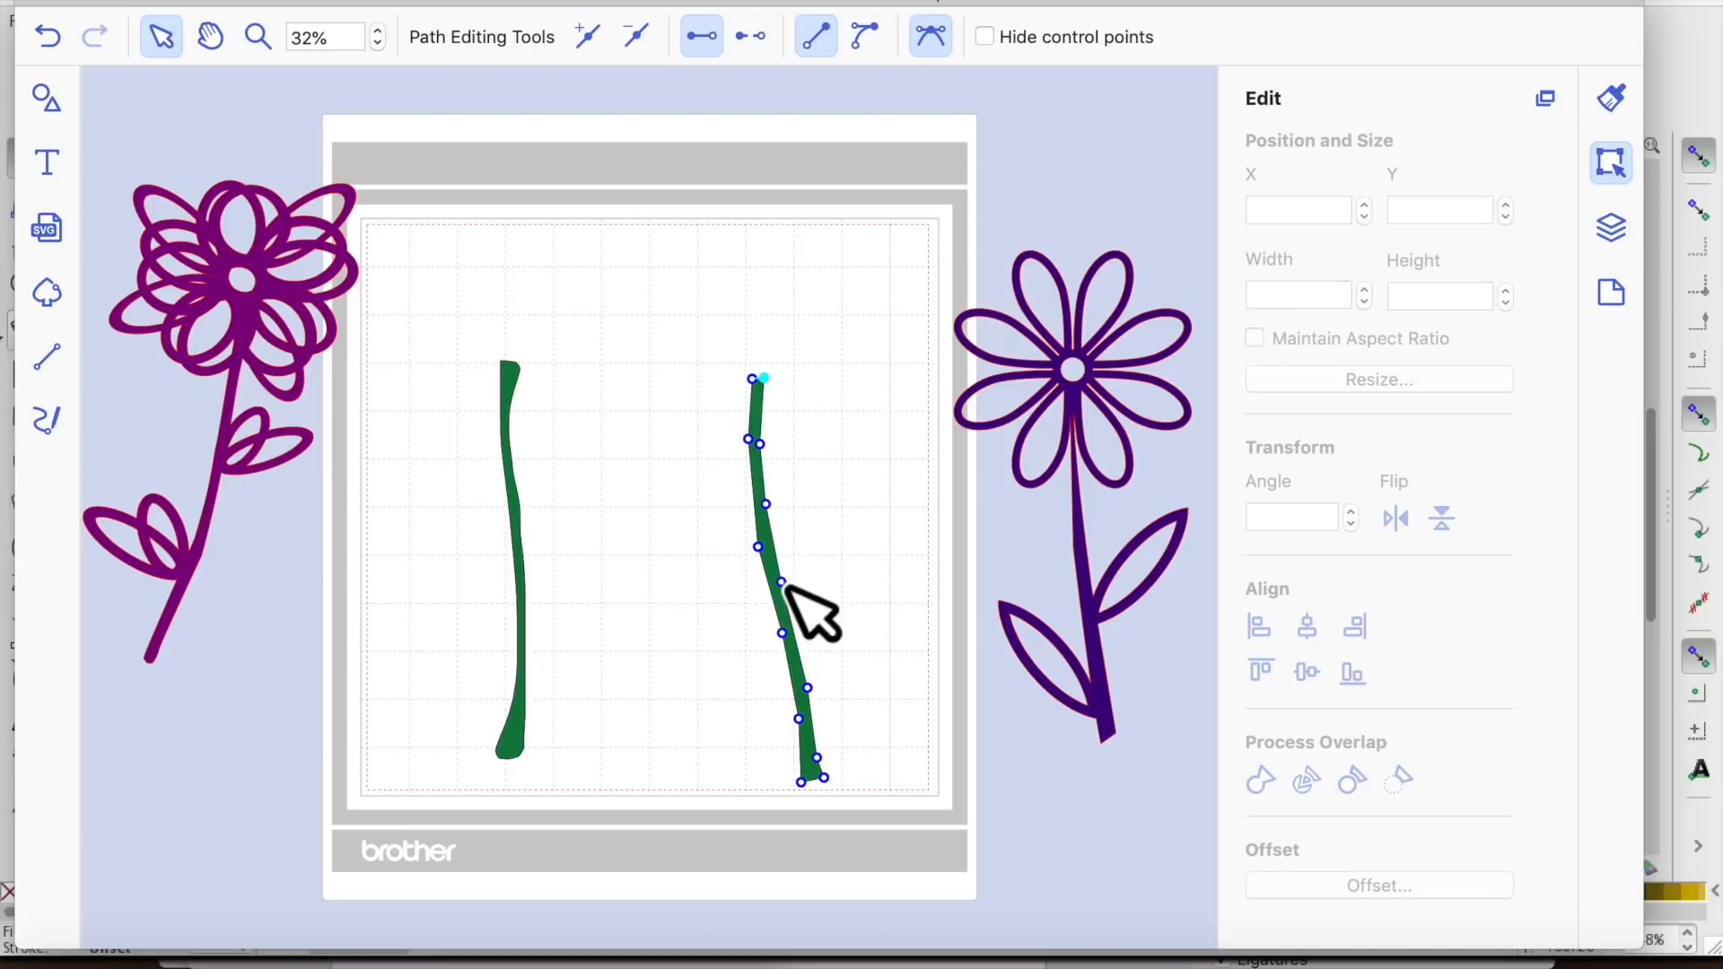
{"action": "left_click", "coordinate": [774, 567]}
{"action": "double_click", "coordinate": [778, 570]}
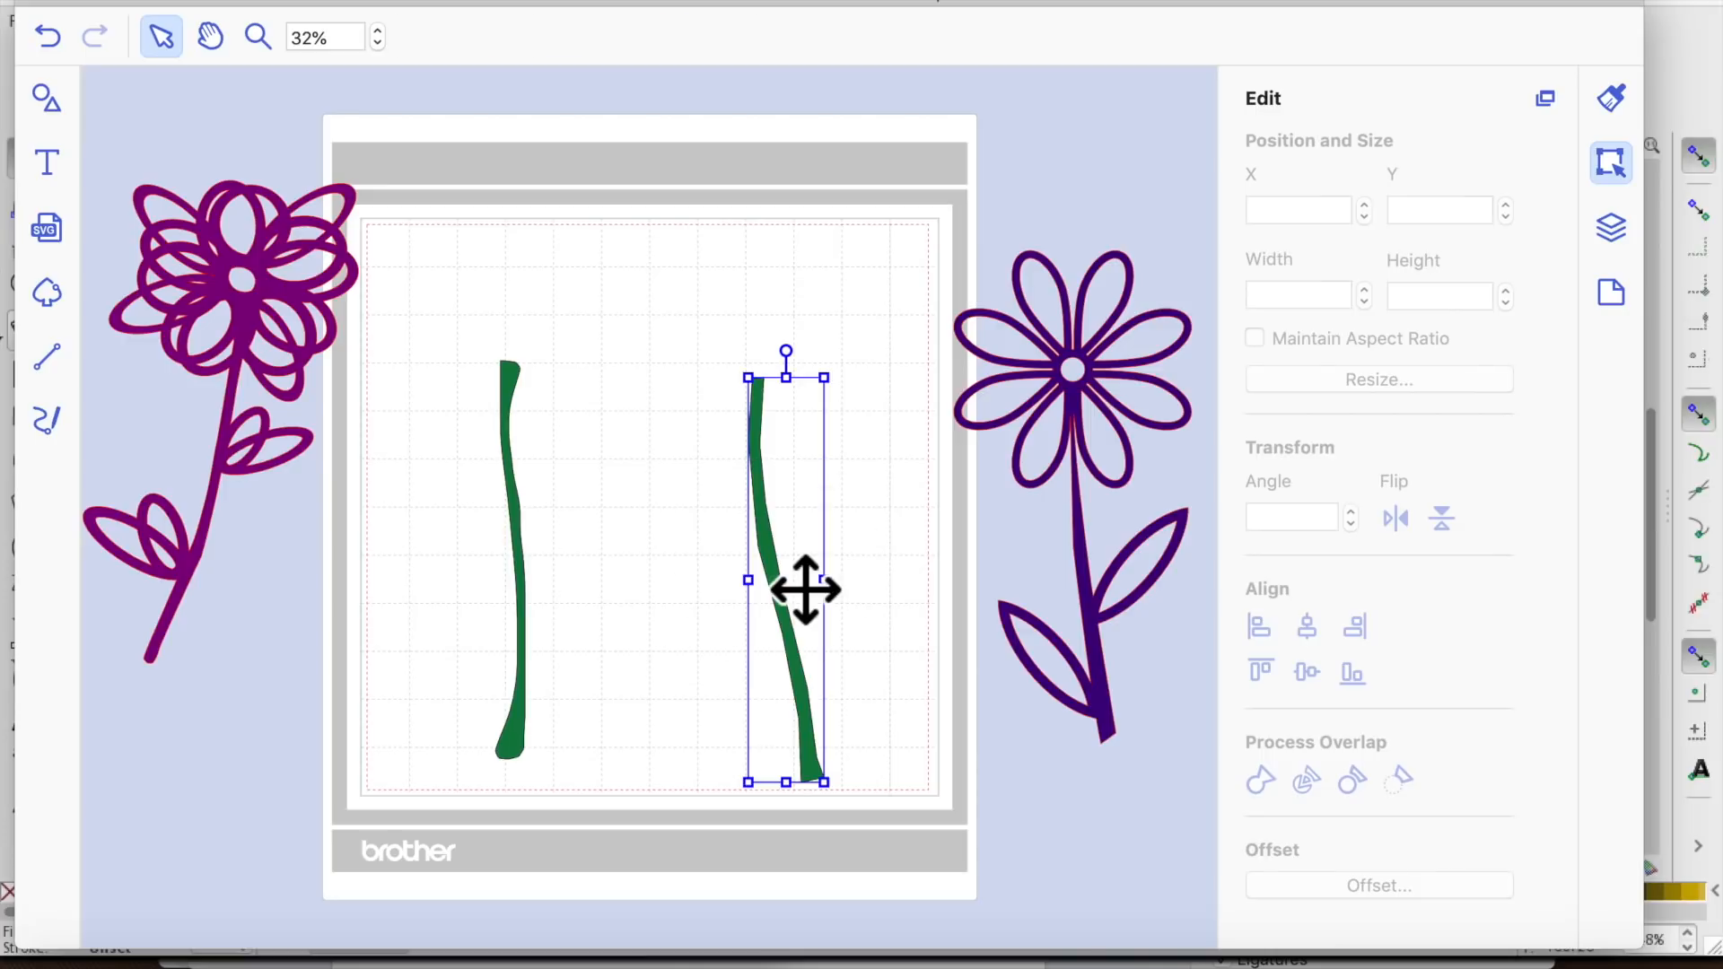
Try deleting the edit point midway down the left edge of the straight-segment stem, then undo the deletion
{"action": "double_click", "coordinate": [774, 560]}
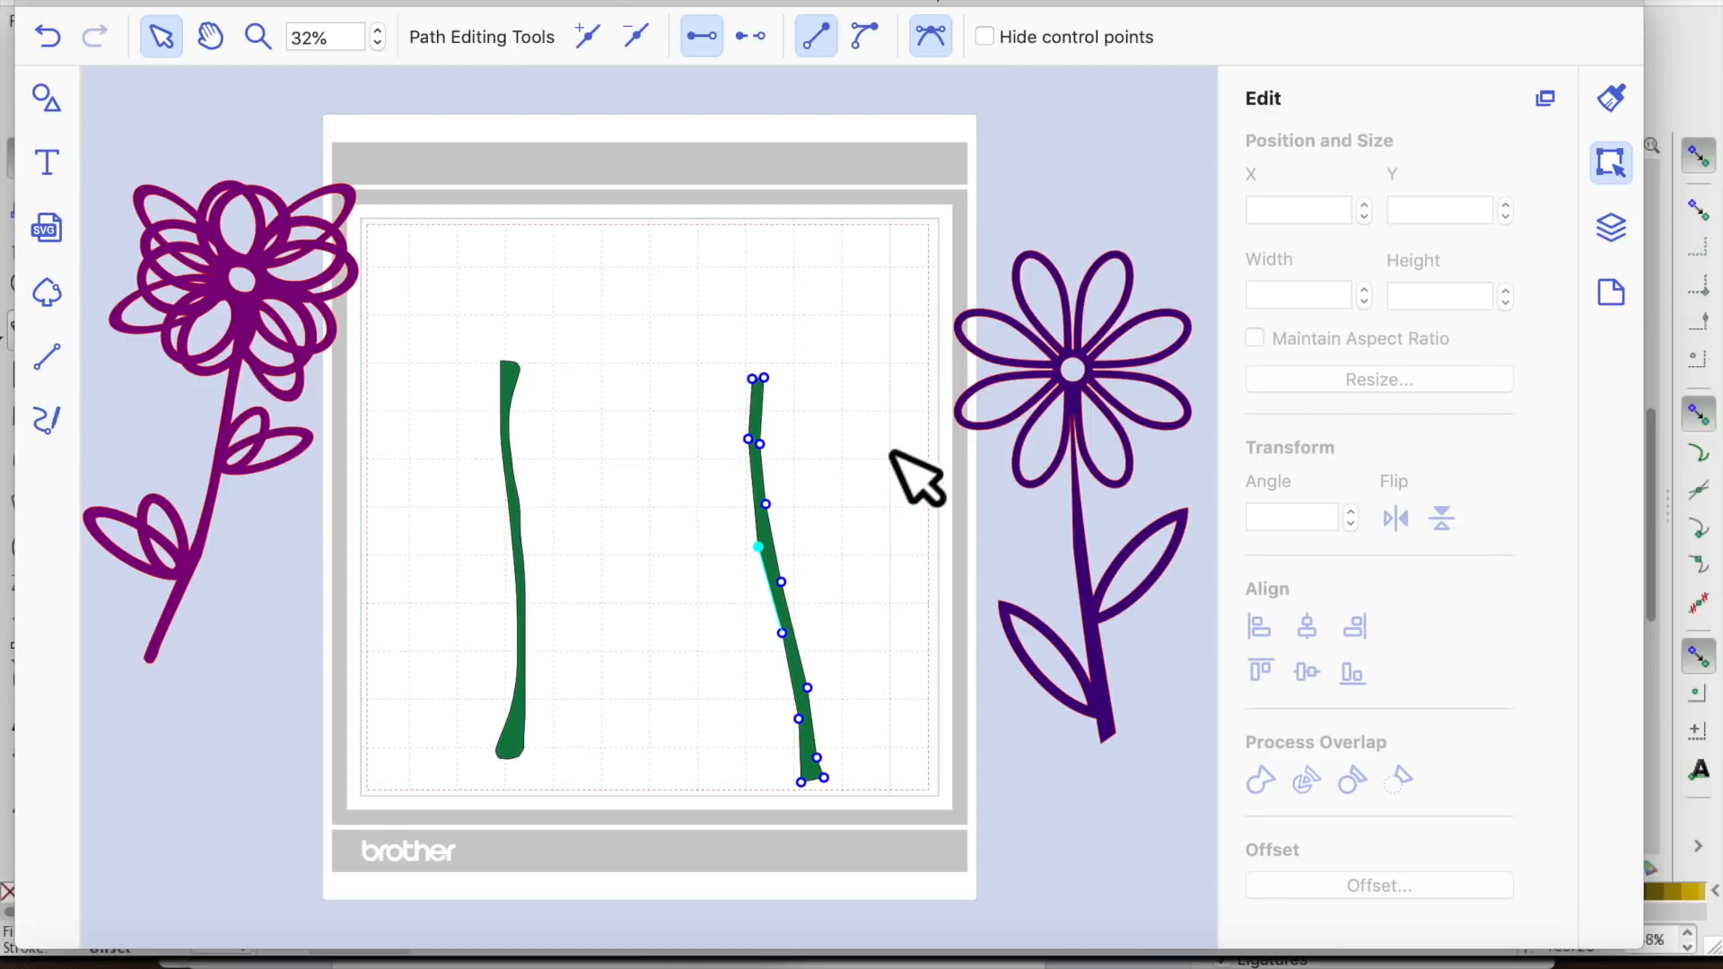
{"action": "left_click", "coordinate": [654, 36]}
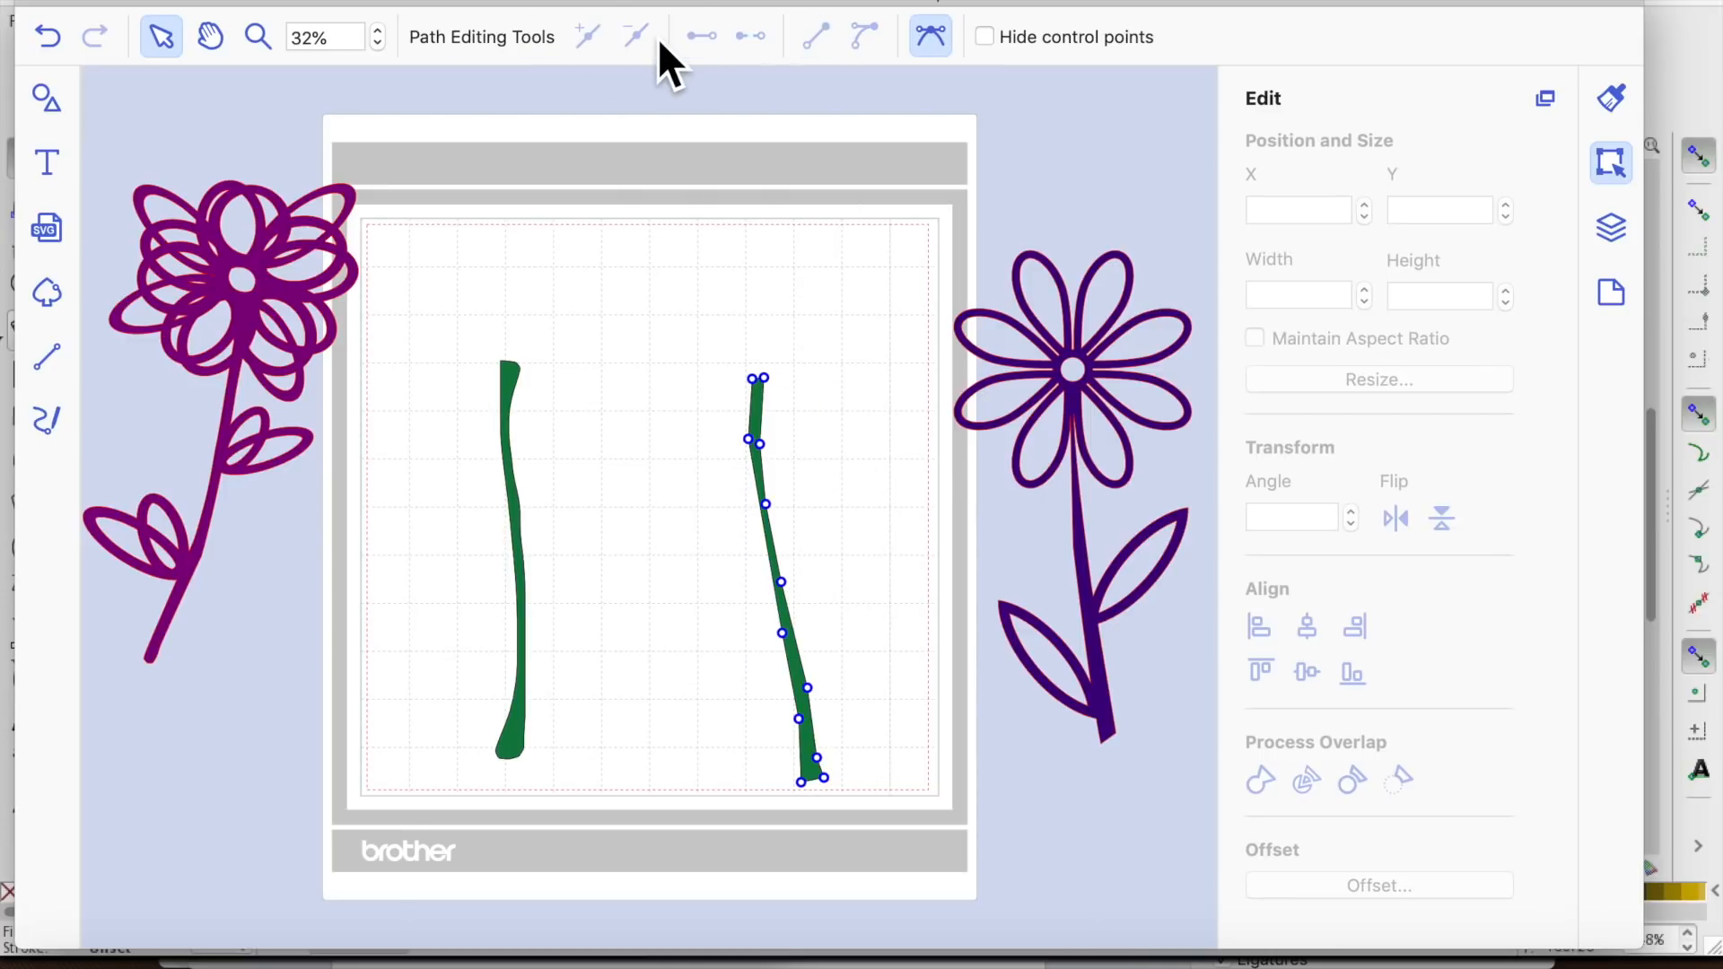
{"action": "left_click", "coordinate": [859, 493]}
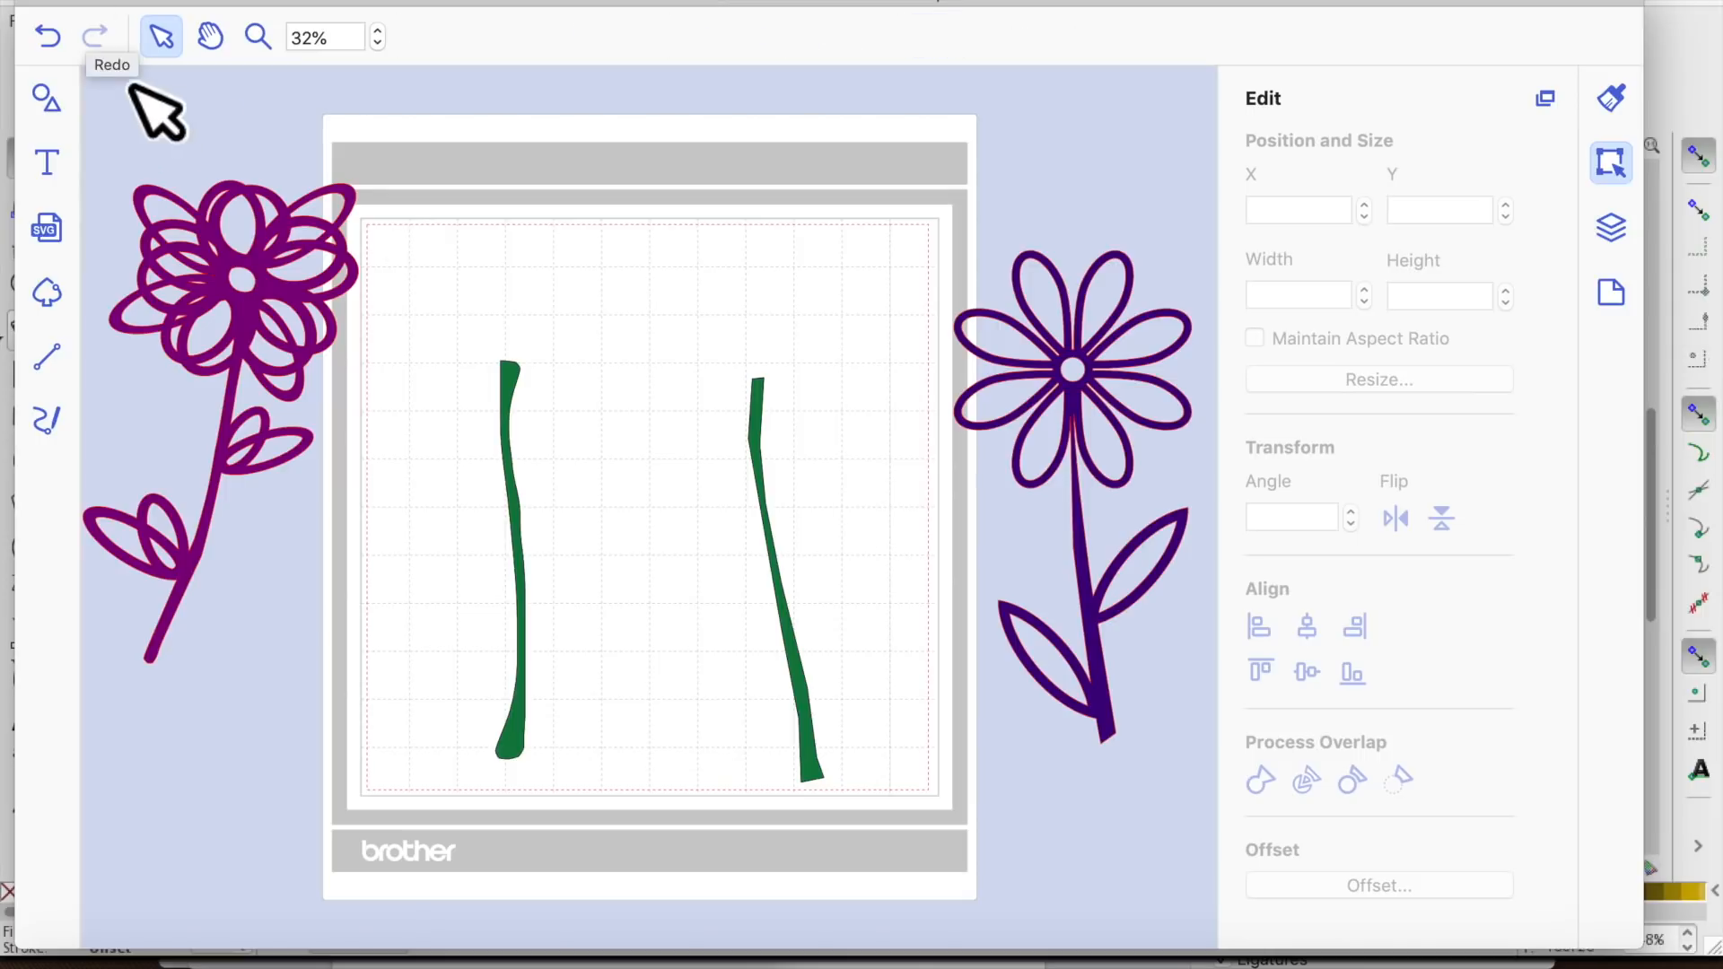
{"action": "left_click", "coordinate": [50, 38]}
Shift the straight-segment stem's middle left edit point slightly inward and move both stems aside, to the mat's right edge and over the daisy
{"action": "double_click", "coordinate": [781, 586]}
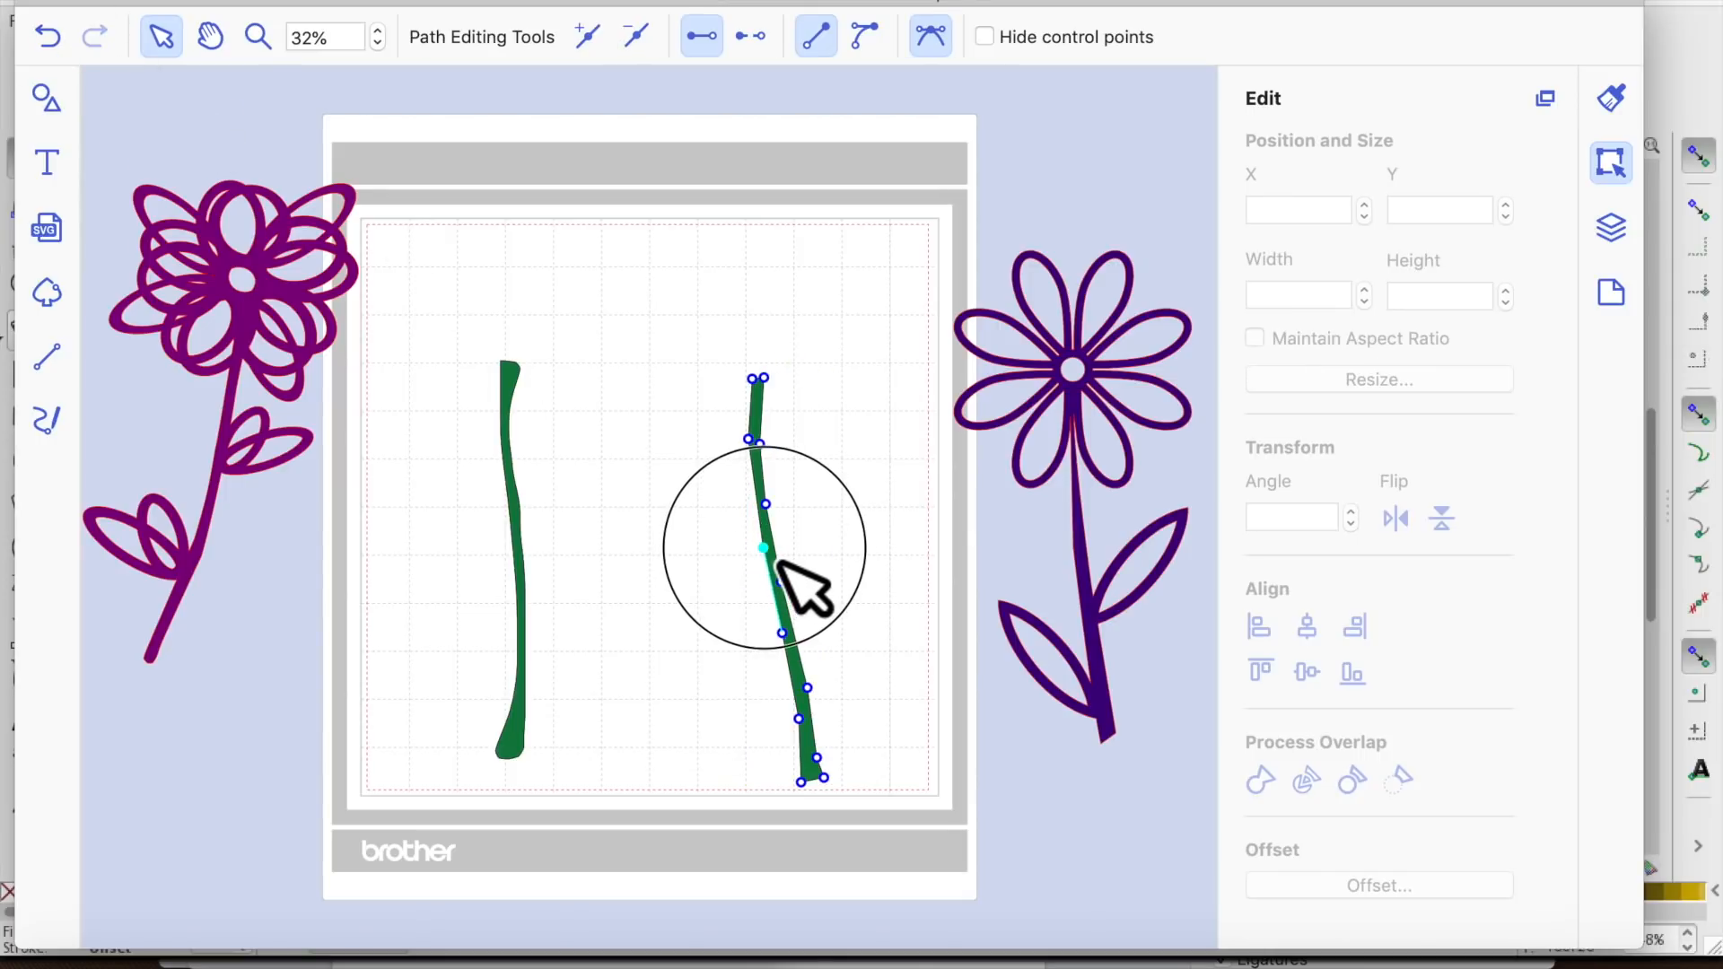
{"action": "left_click", "coordinate": [842, 543]}
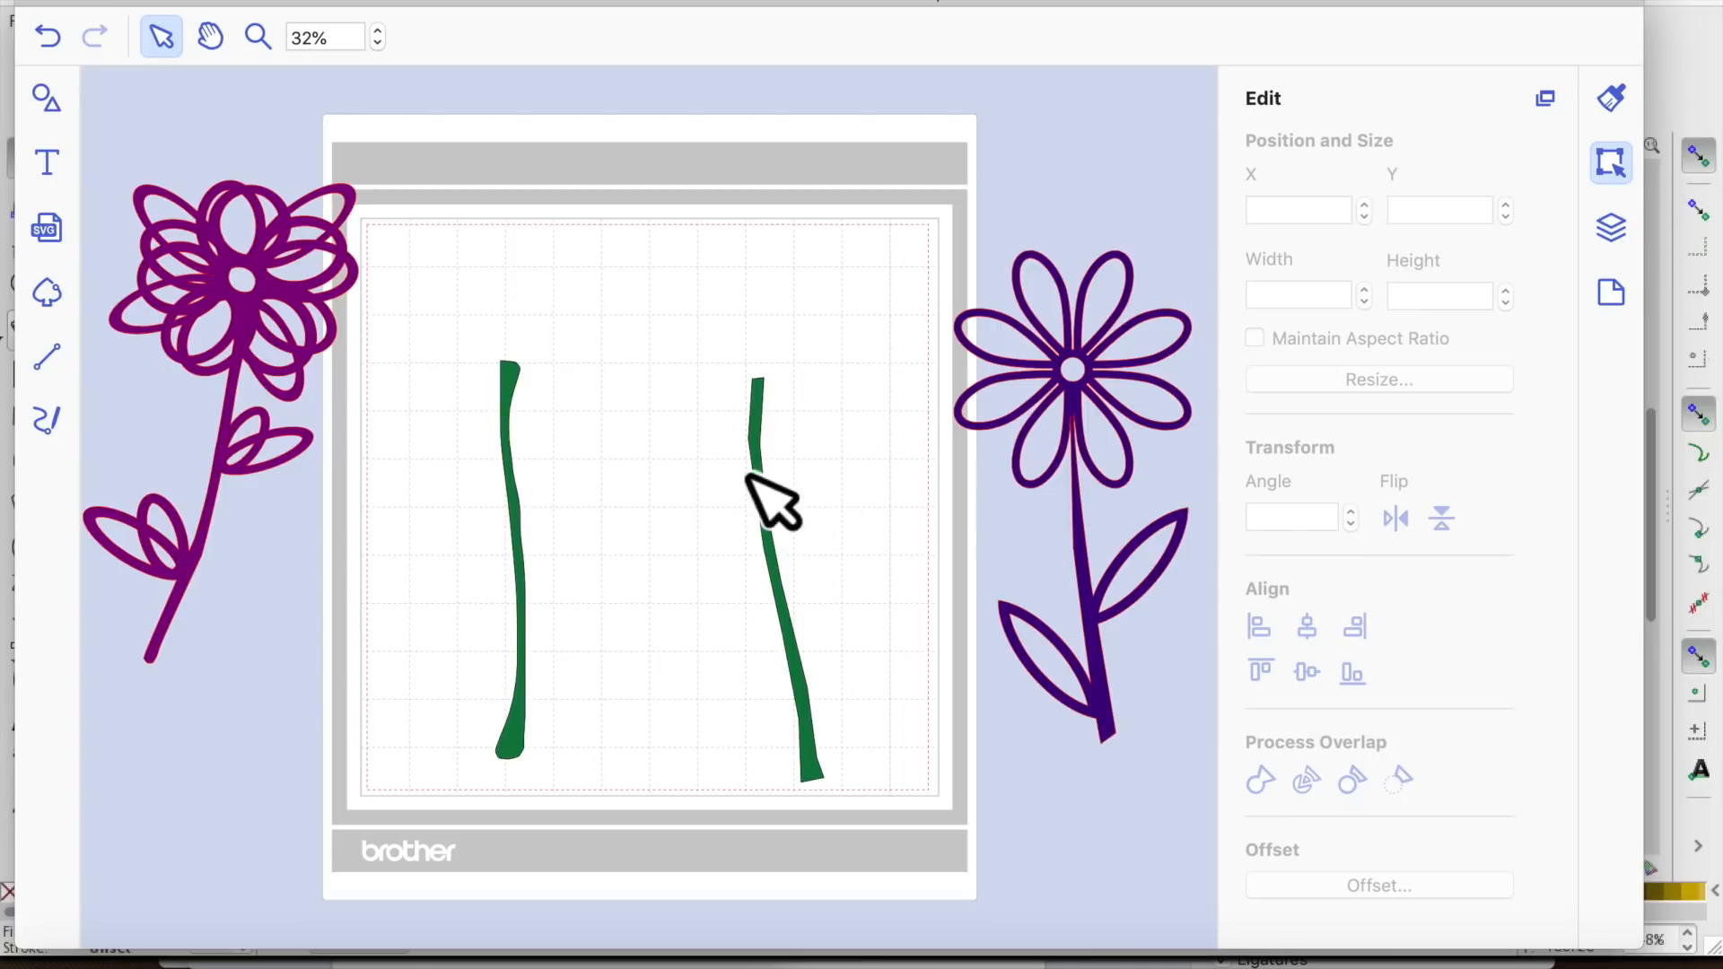
{"action": "mouse_move", "coordinate": [537, 508]}
{"action": "left_mouse_down"}
{"action": "mouse_move", "coordinate": [488, 515]}
{"action": "mouse_move", "coordinate": [950, 429]}
{"action": "left_mouse_up"}
{"action": "left_click_drag", "start_coordinate": [797, 548], "coordinate": [1066, 461]}
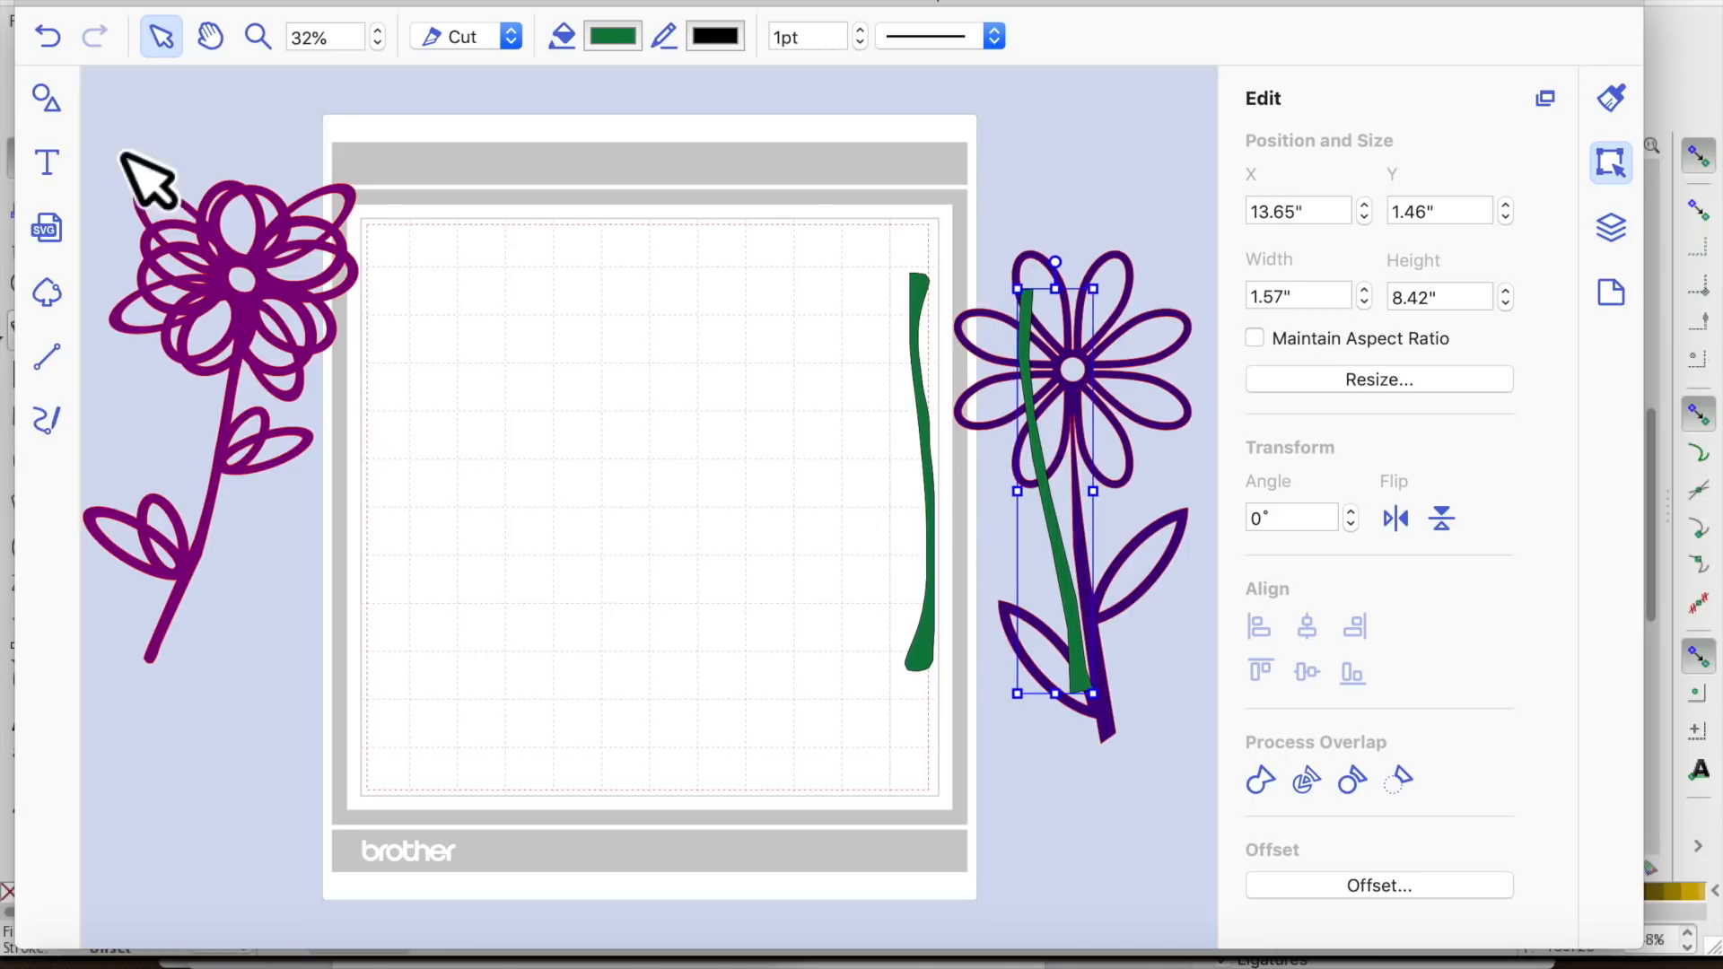
Insert the egg shape from the Others category of the shape library onto the mat
{"action": "left_click", "coordinate": [52, 104]}
{"action": "scroll", "coordinate": [265, 576], "scroll_direction": "down", "scroll_amount": 10}
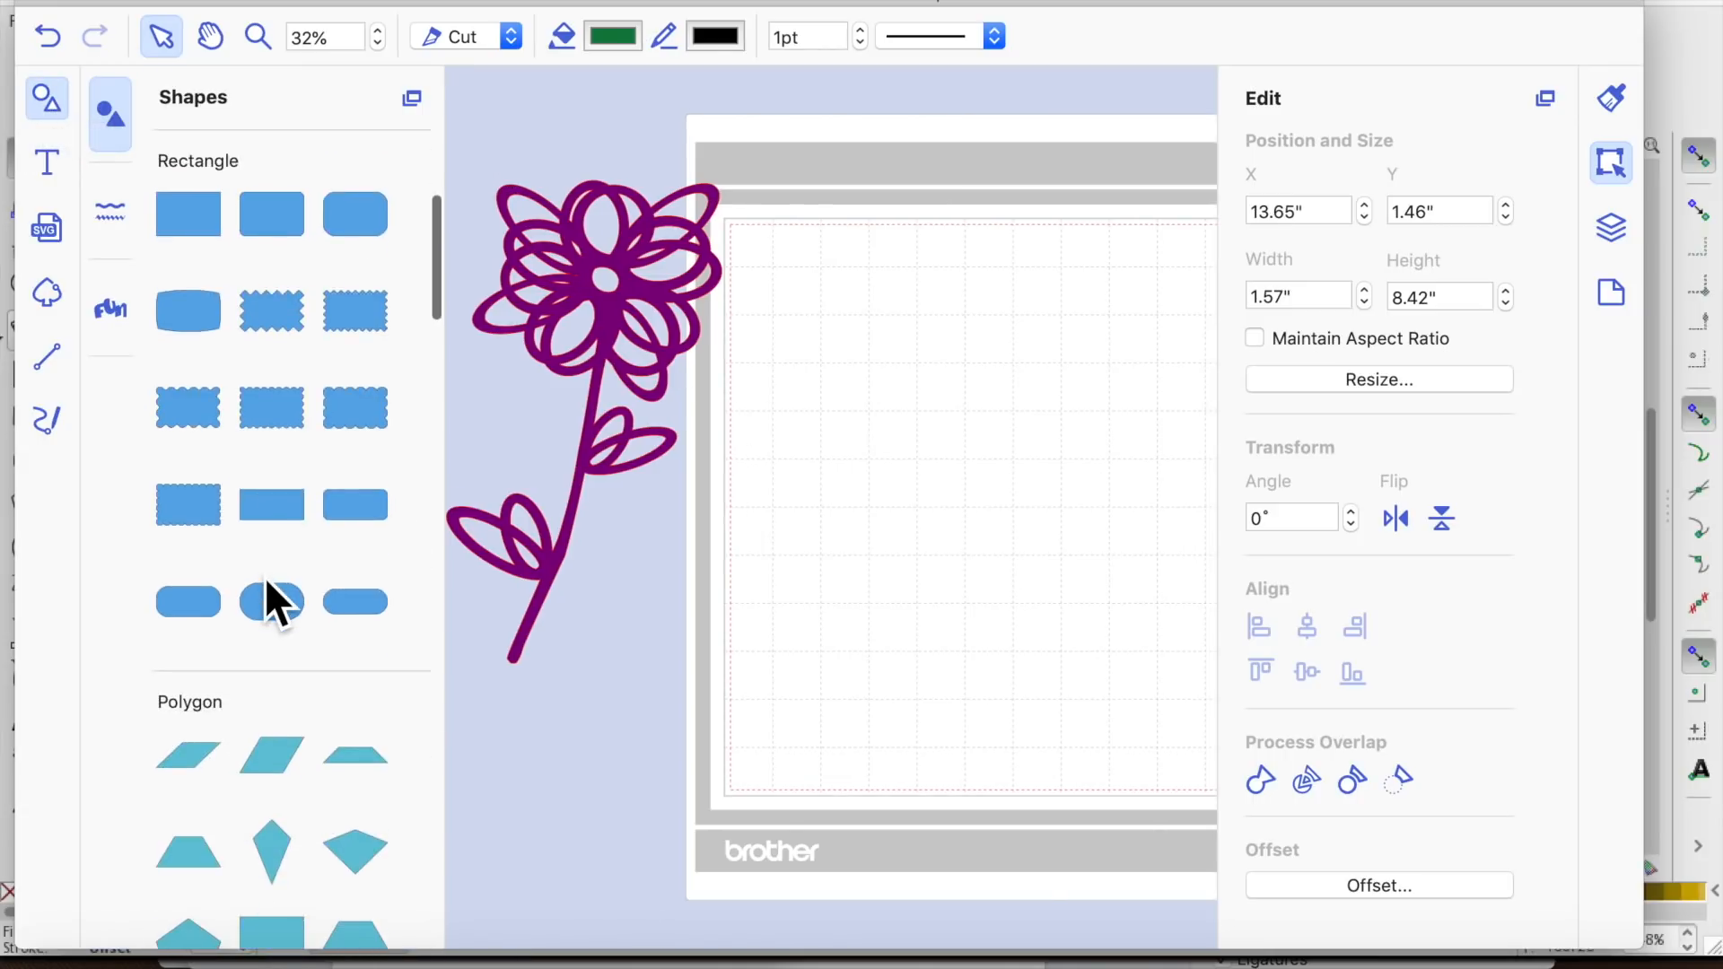
{"action": "scroll", "coordinate": [266, 576], "scroll_direction": "down", "scroll_amount": 10}
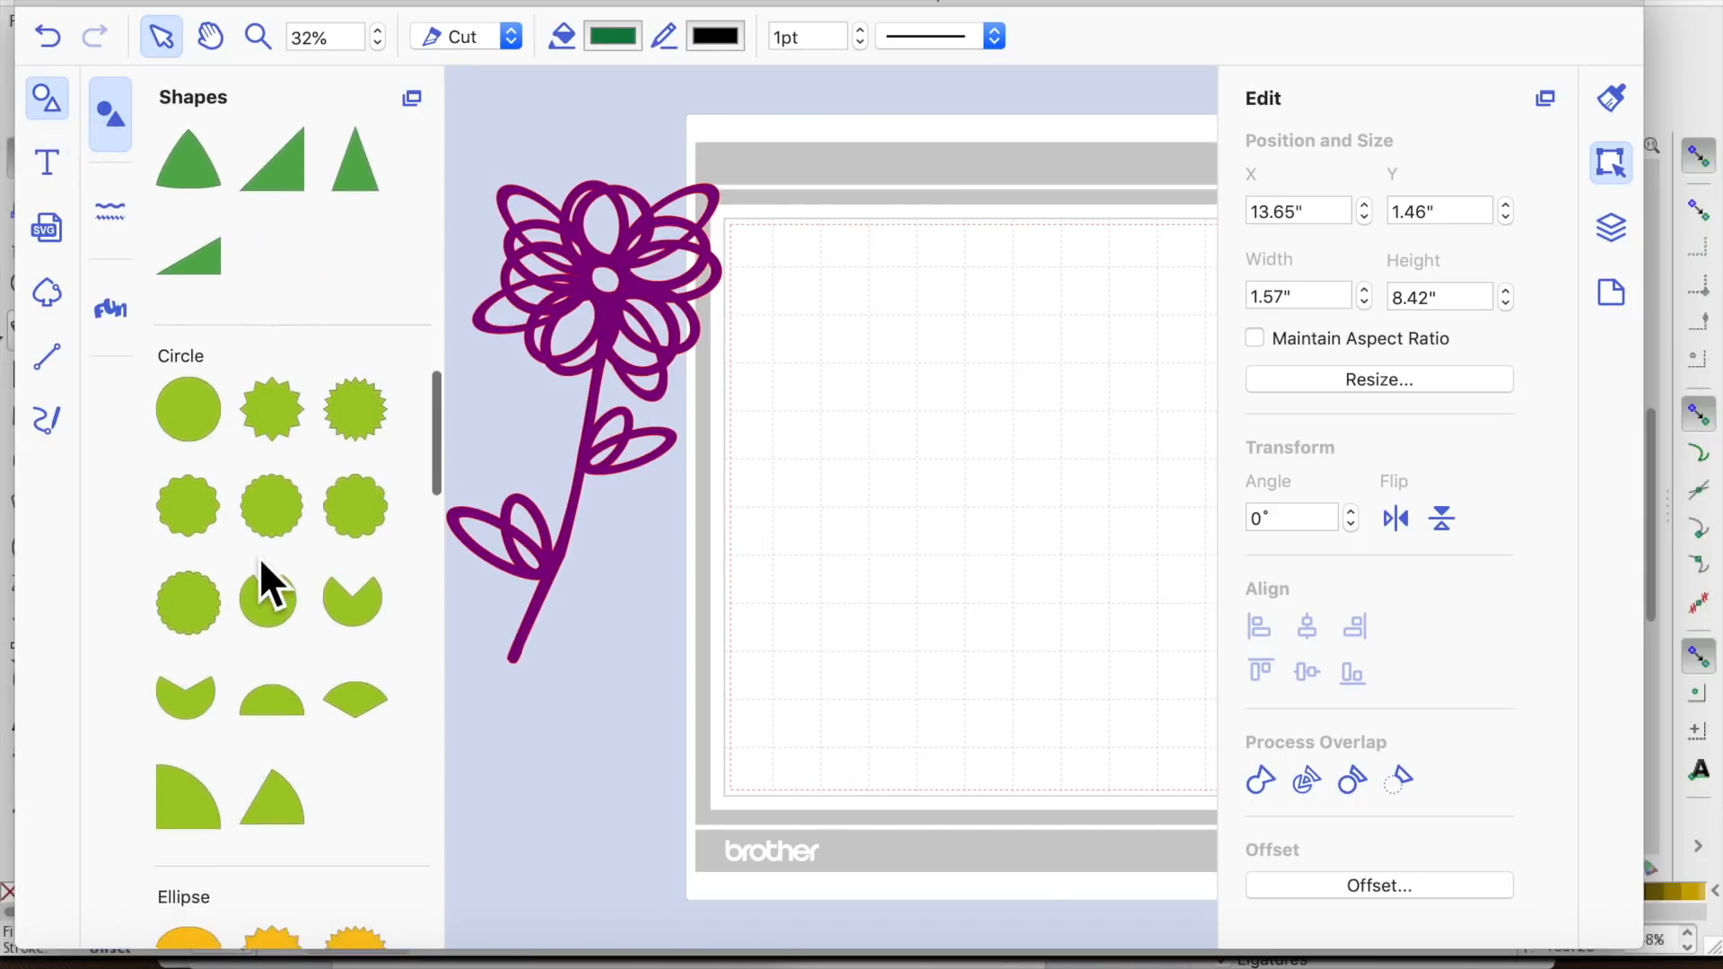
{"action": "scroll", "coordinate": [260, 560], "scroll_direction": "down", "scroll_amount": 4}
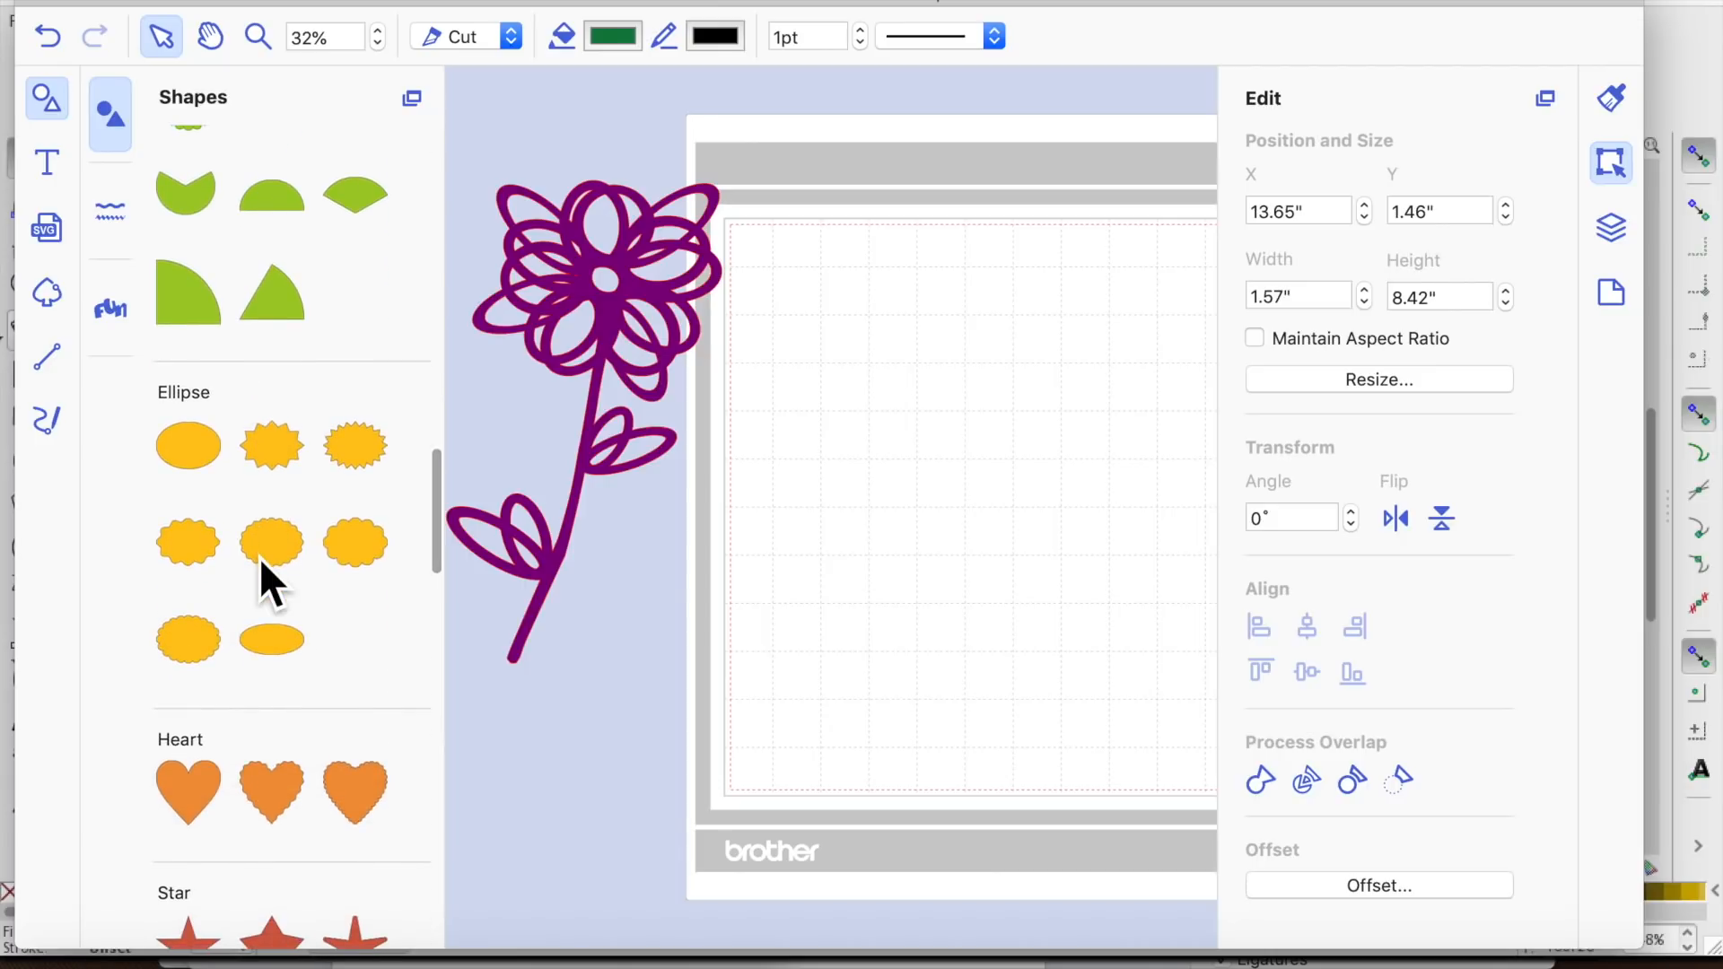
{"action": "scroll", "coordinate": [260, 558], "scroll_direction": "down", "scroll_amount": 10}
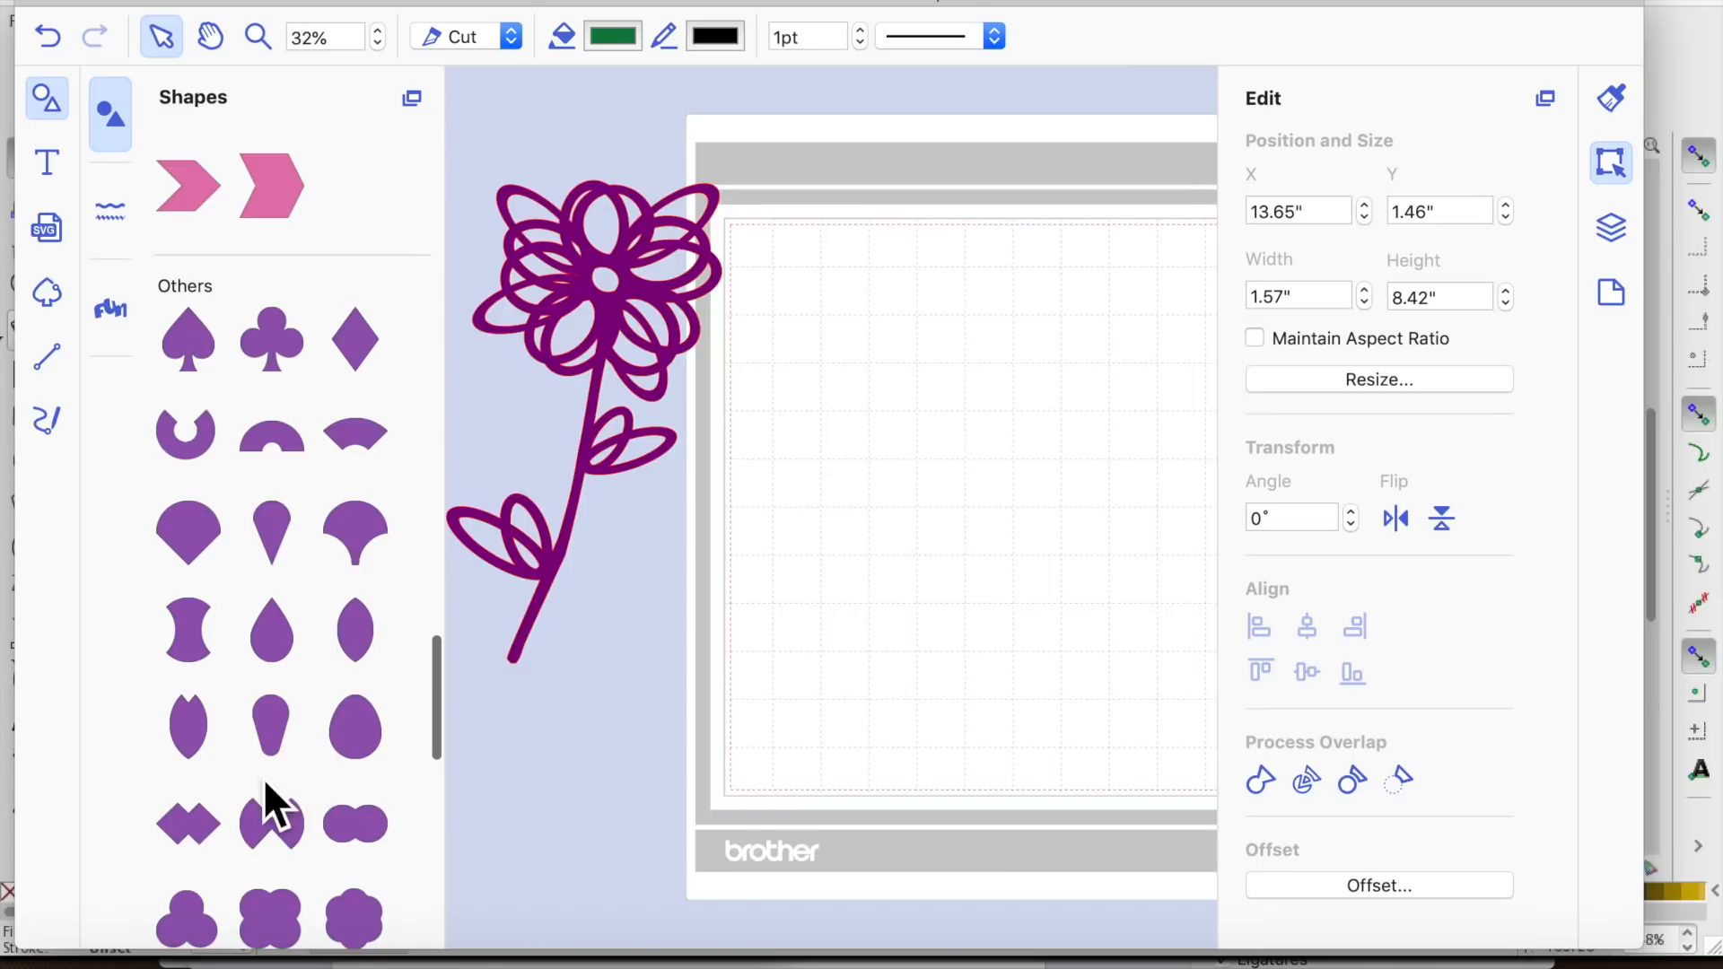
{"action": "left_click", "coordinate": [363, 742]}
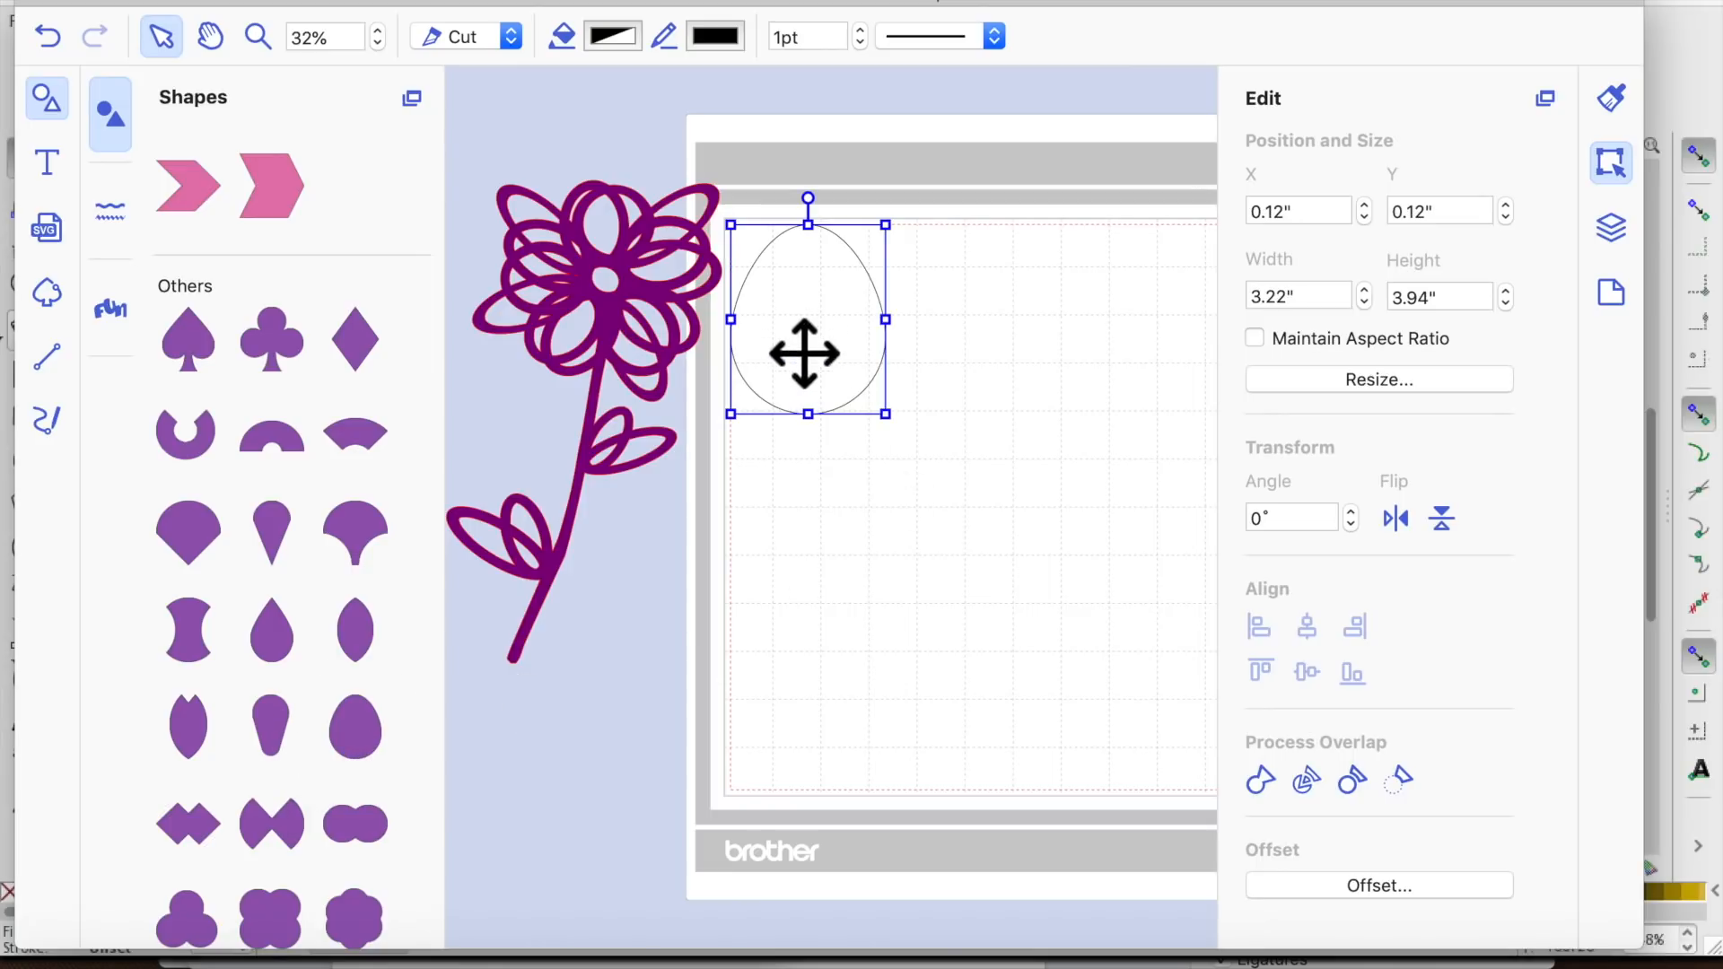
Resize the egg to about 2.43" wide and 2.82" high and move it toward the middle of the mat
{"action": "left_click_drag", "start_coordinate": [757, 351], "coordinate": [793, 351]}
{"action": "left_click_drag", "start_coordinate": [799, 351], "coordinate": [797, 350]}
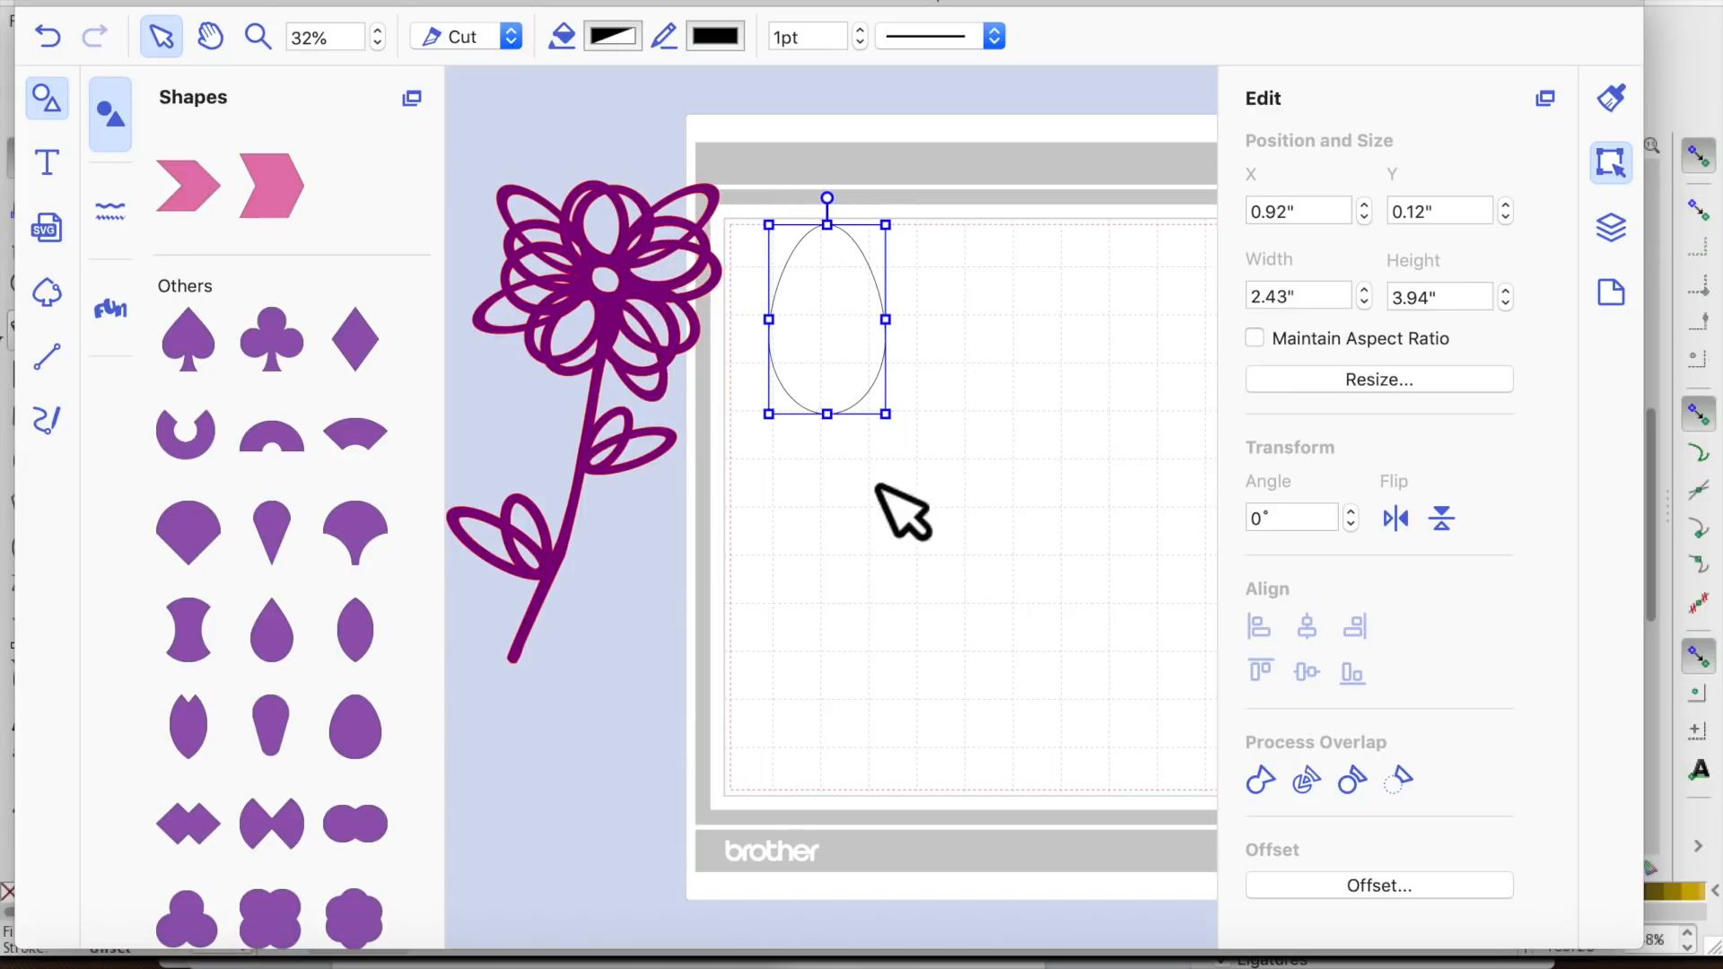
{"action": "left_click_drag", "start_coordinate": [859, 444], "coordinate": [859, 388]}
{"action": "left_click_drag", "start_coordinate": [875, 329], "coordinate": [978, 564]}
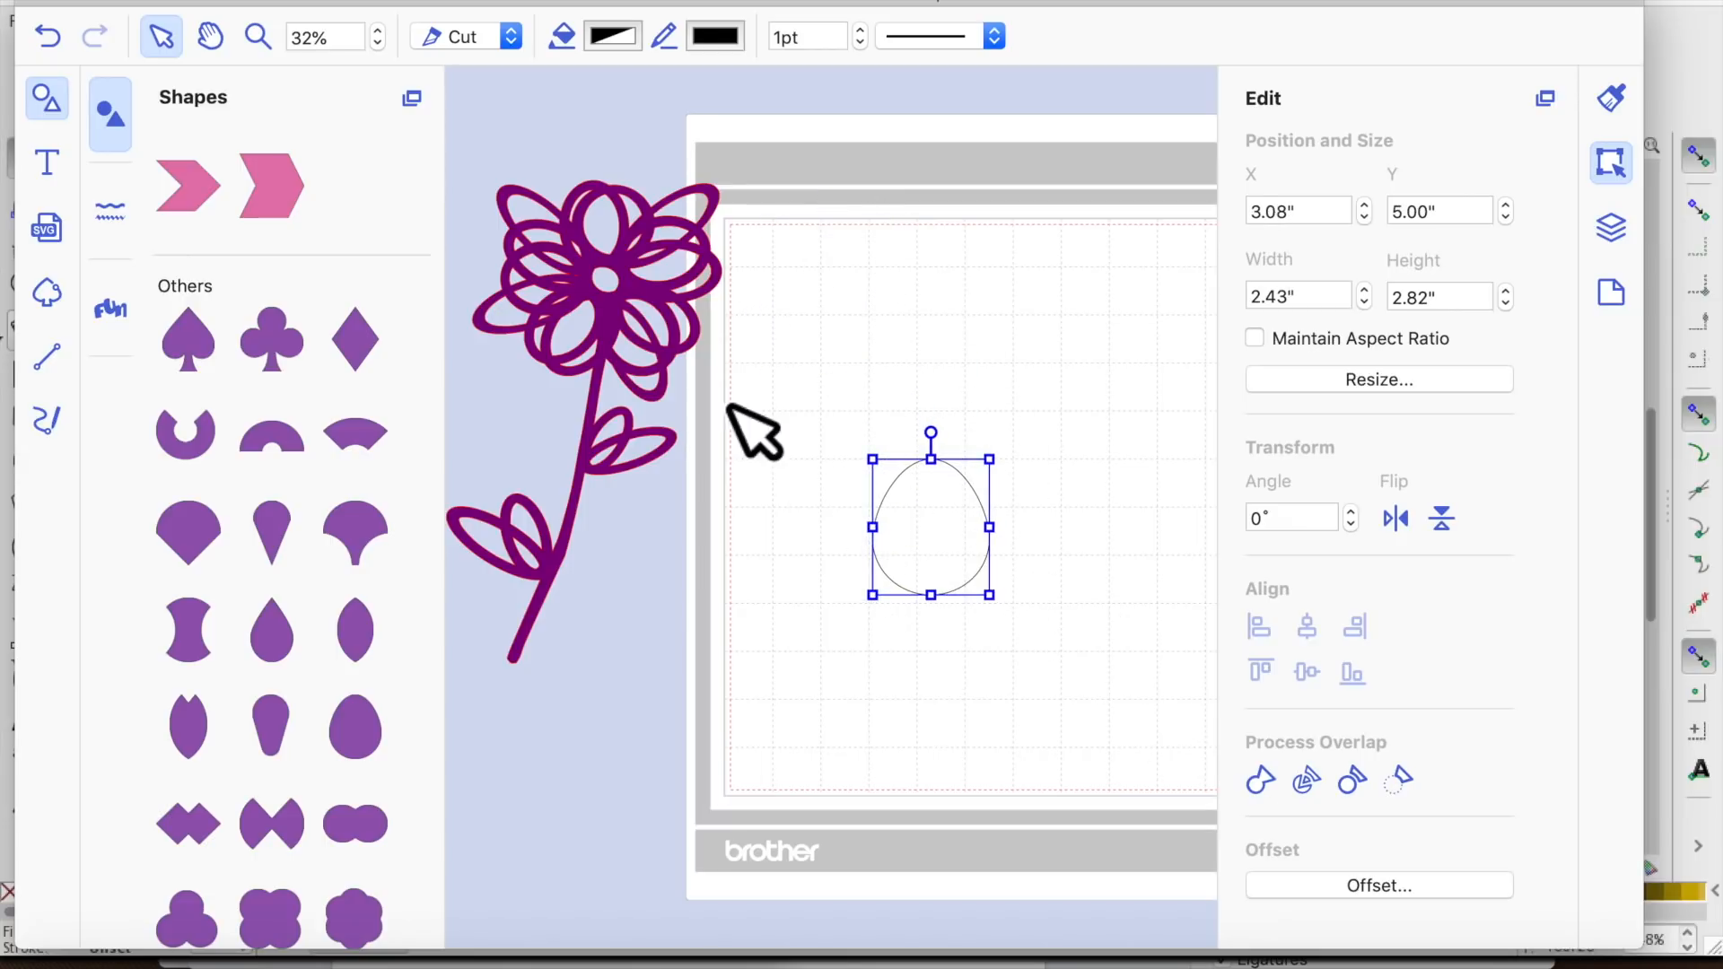
Close the shape library and move the egg up the mat to about X 3.67", Y 2.31"
{"action": "left_click", "coordinate": [110, 105]}
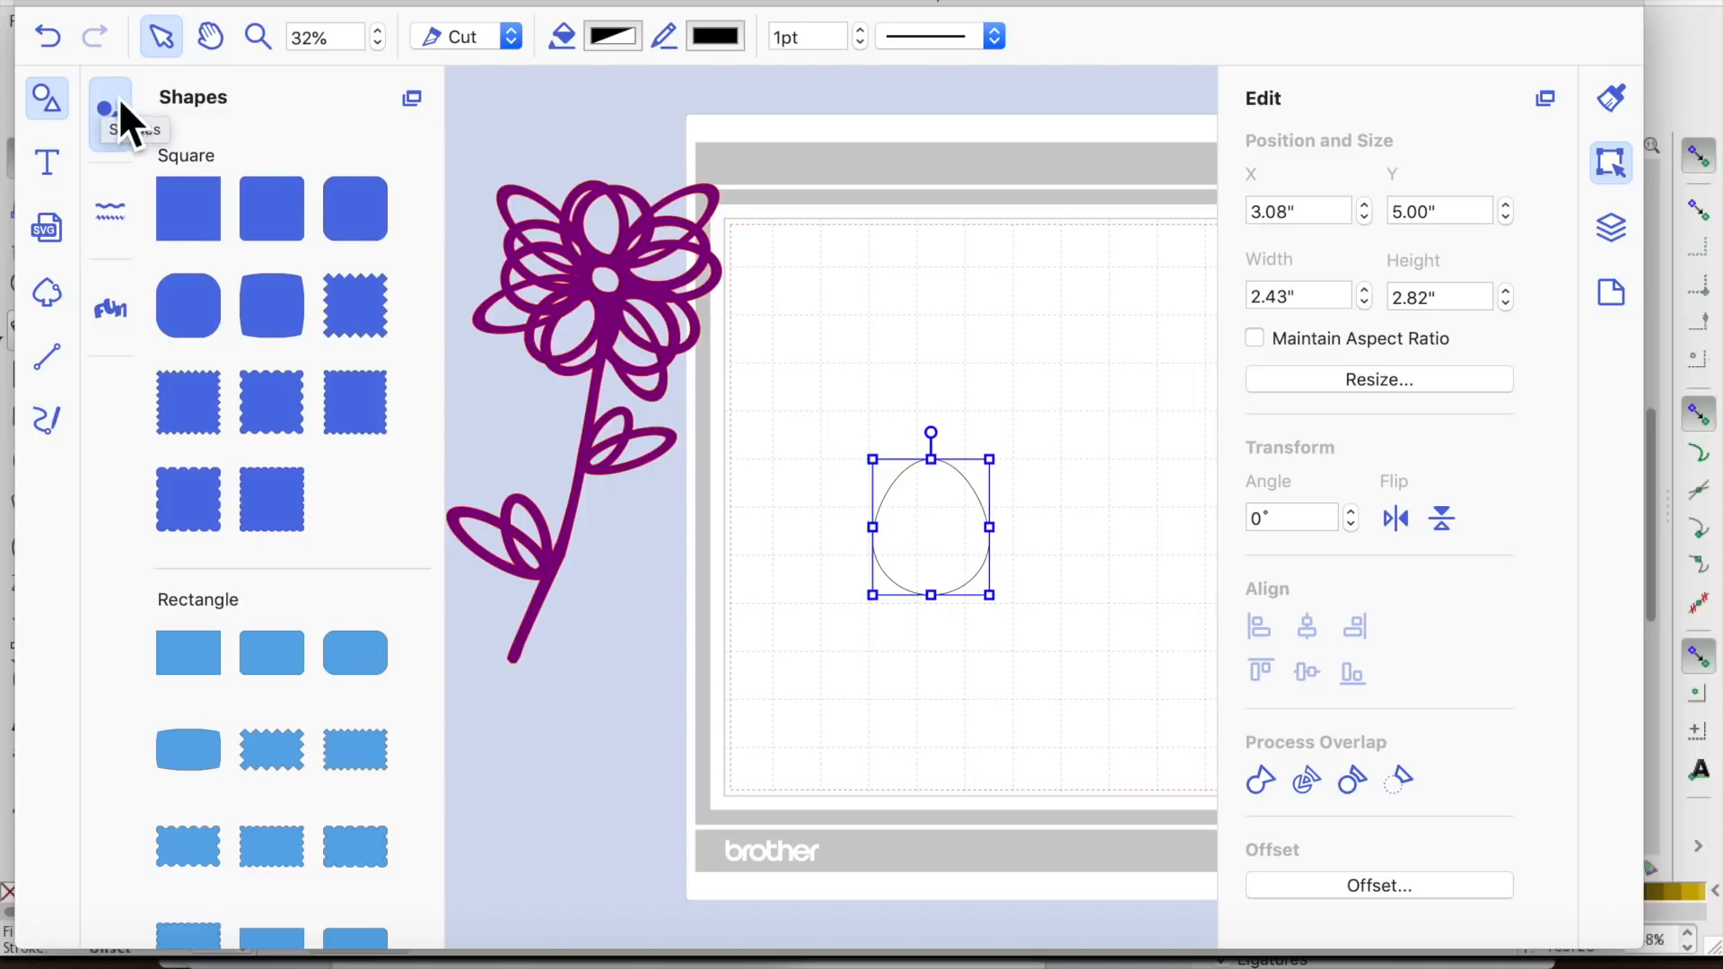
{"action": "left_click", "coordinate": [43, 98]}
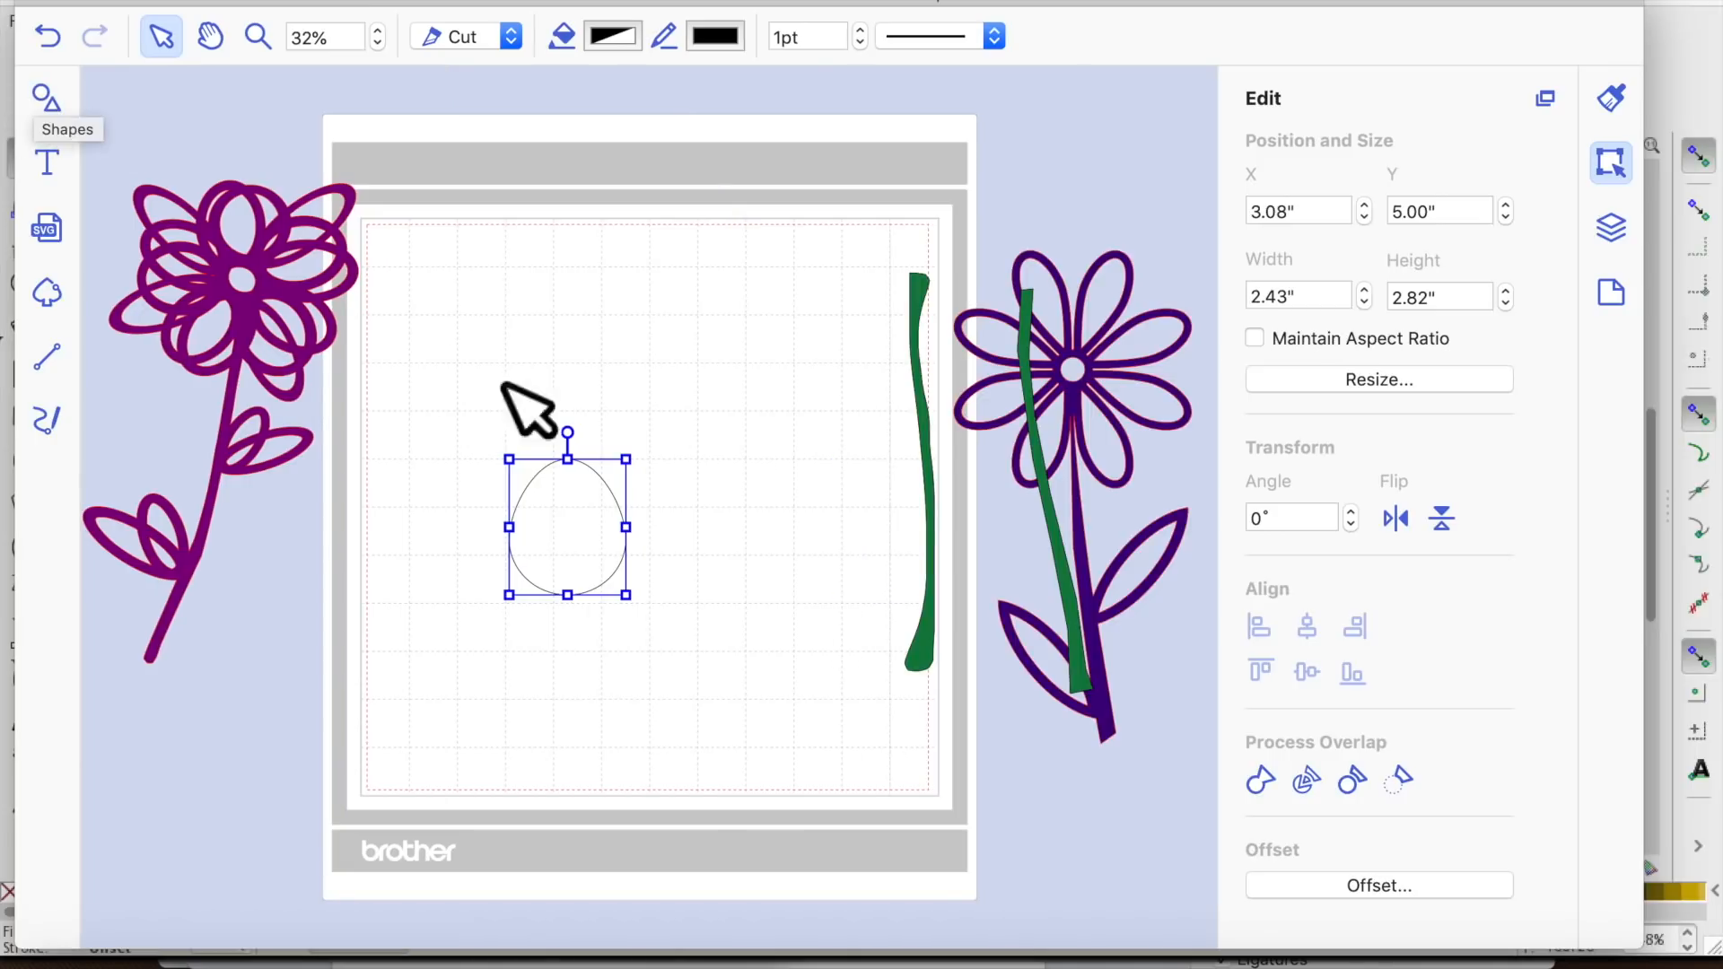
{"action": "left_click", "coordinate": [808, 647]}
{"action": "left_click", "coordinate": [616, 573]}
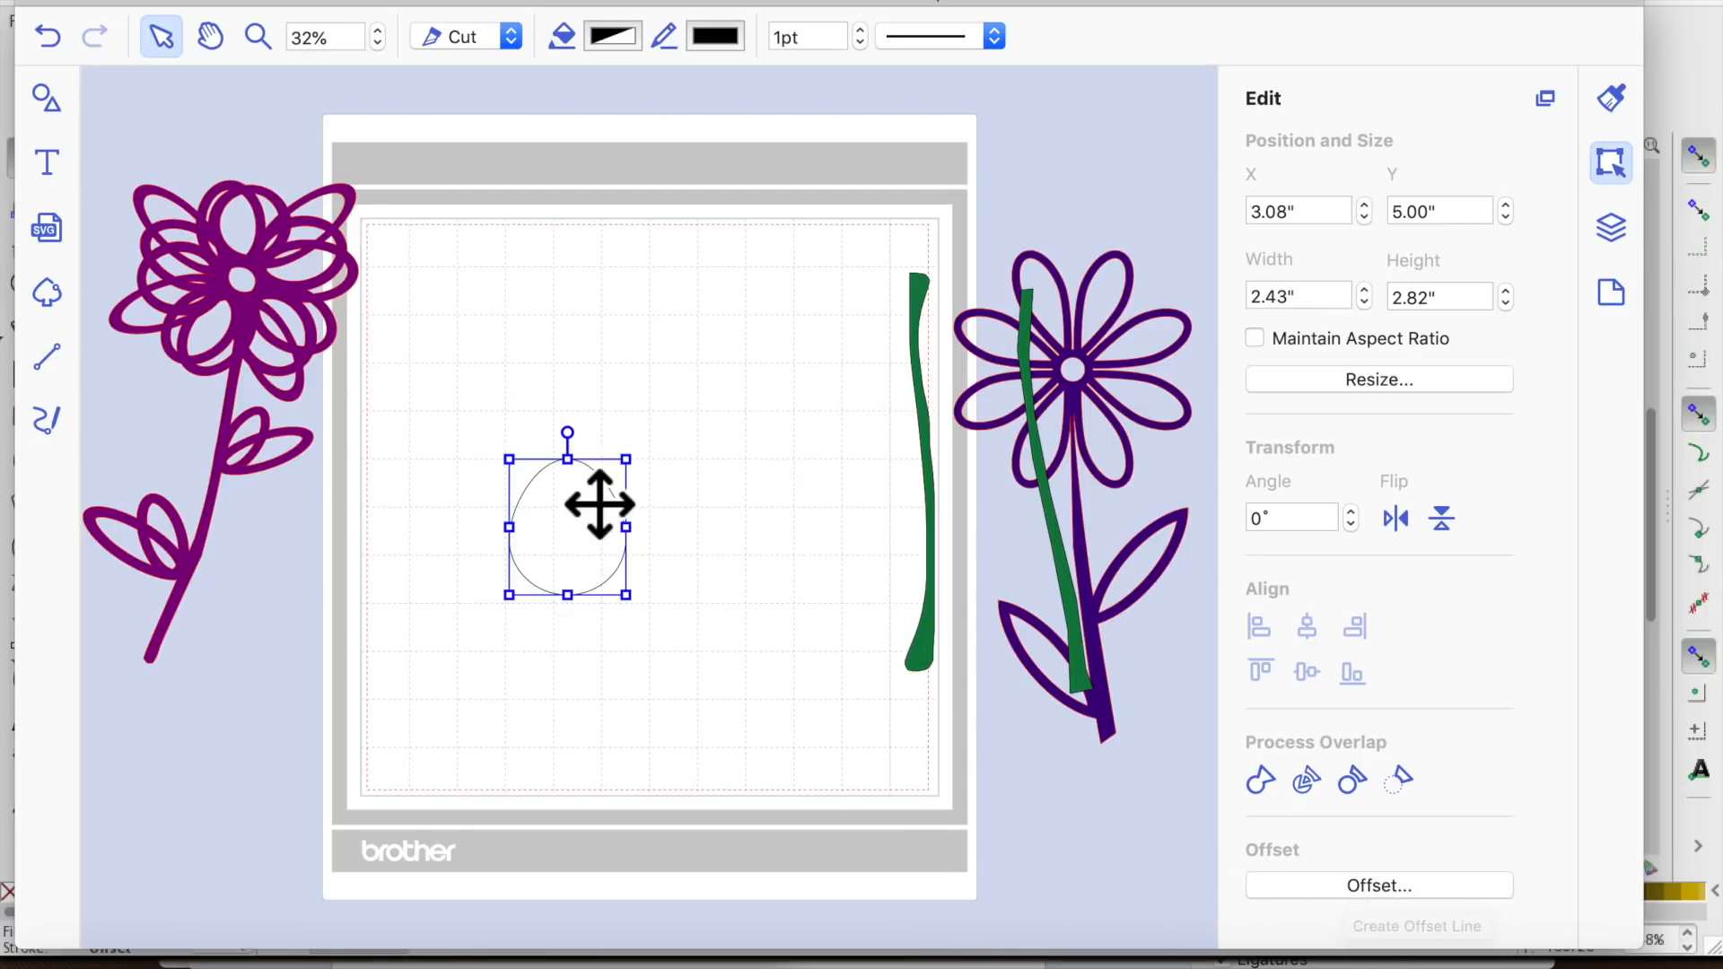
{"action": "left_click_drag", "start_coordinate": [587, 574], "coordinate": [616, 445]}
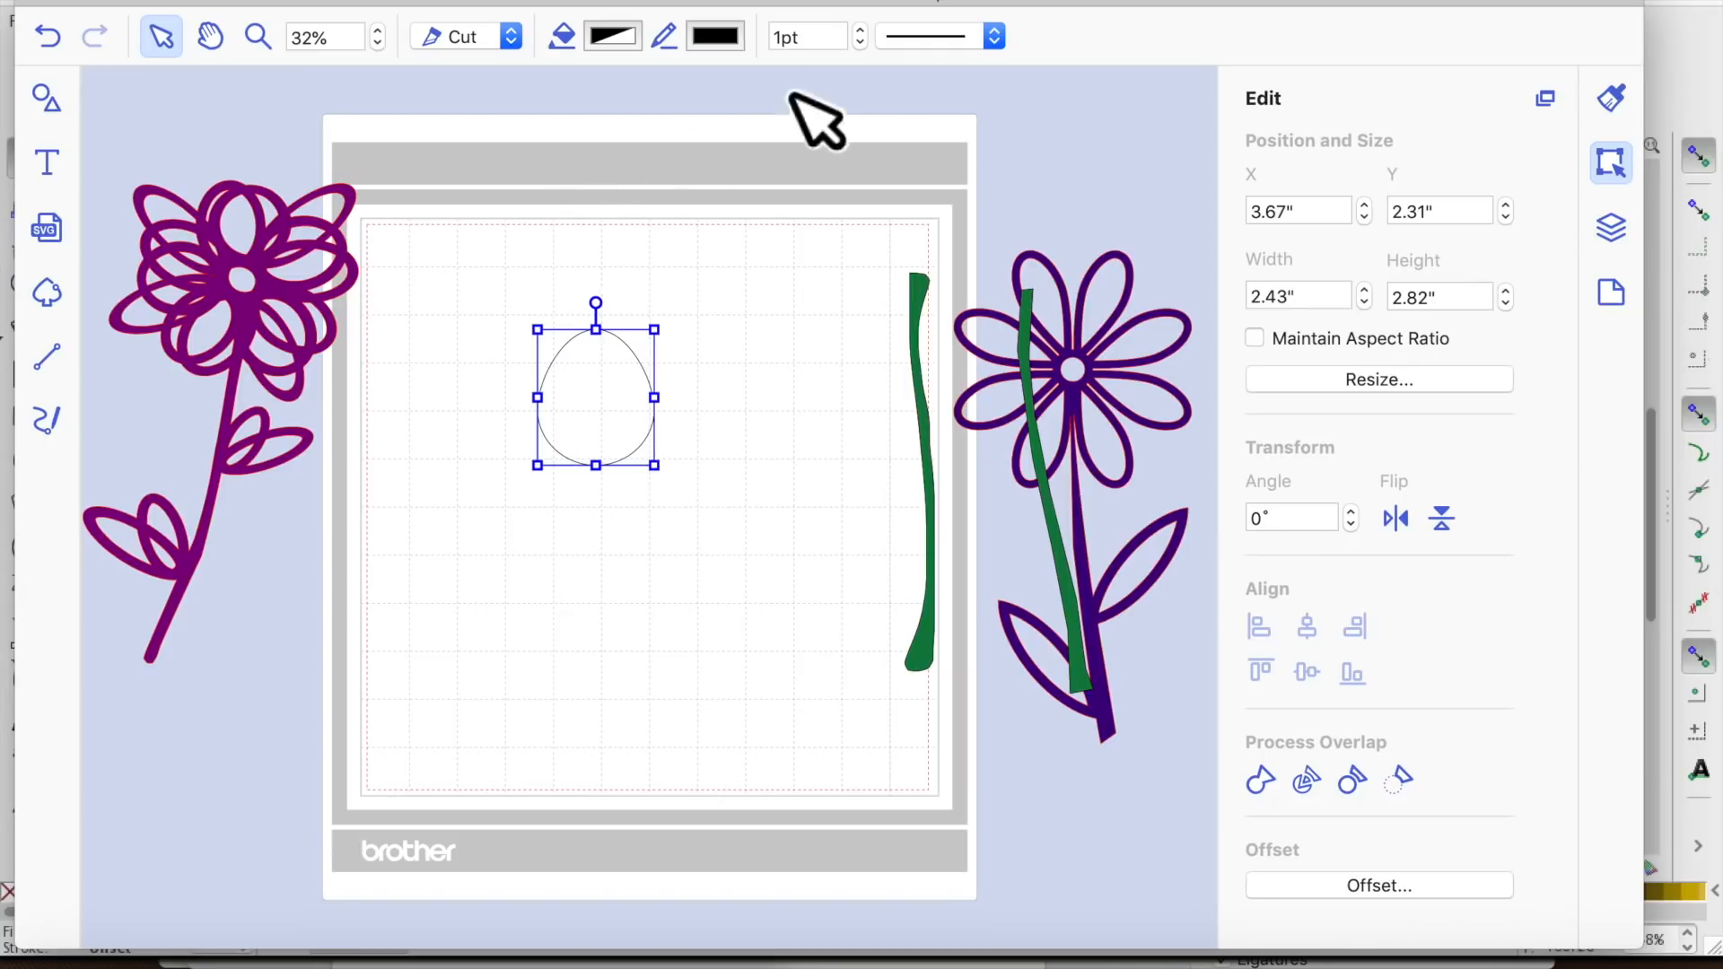
Duplicate the egg and shrink the copy to 1.68" by 1.95" with the aspect ratio maintained
{"action": "left_click", "coordinate": [379, 32]}
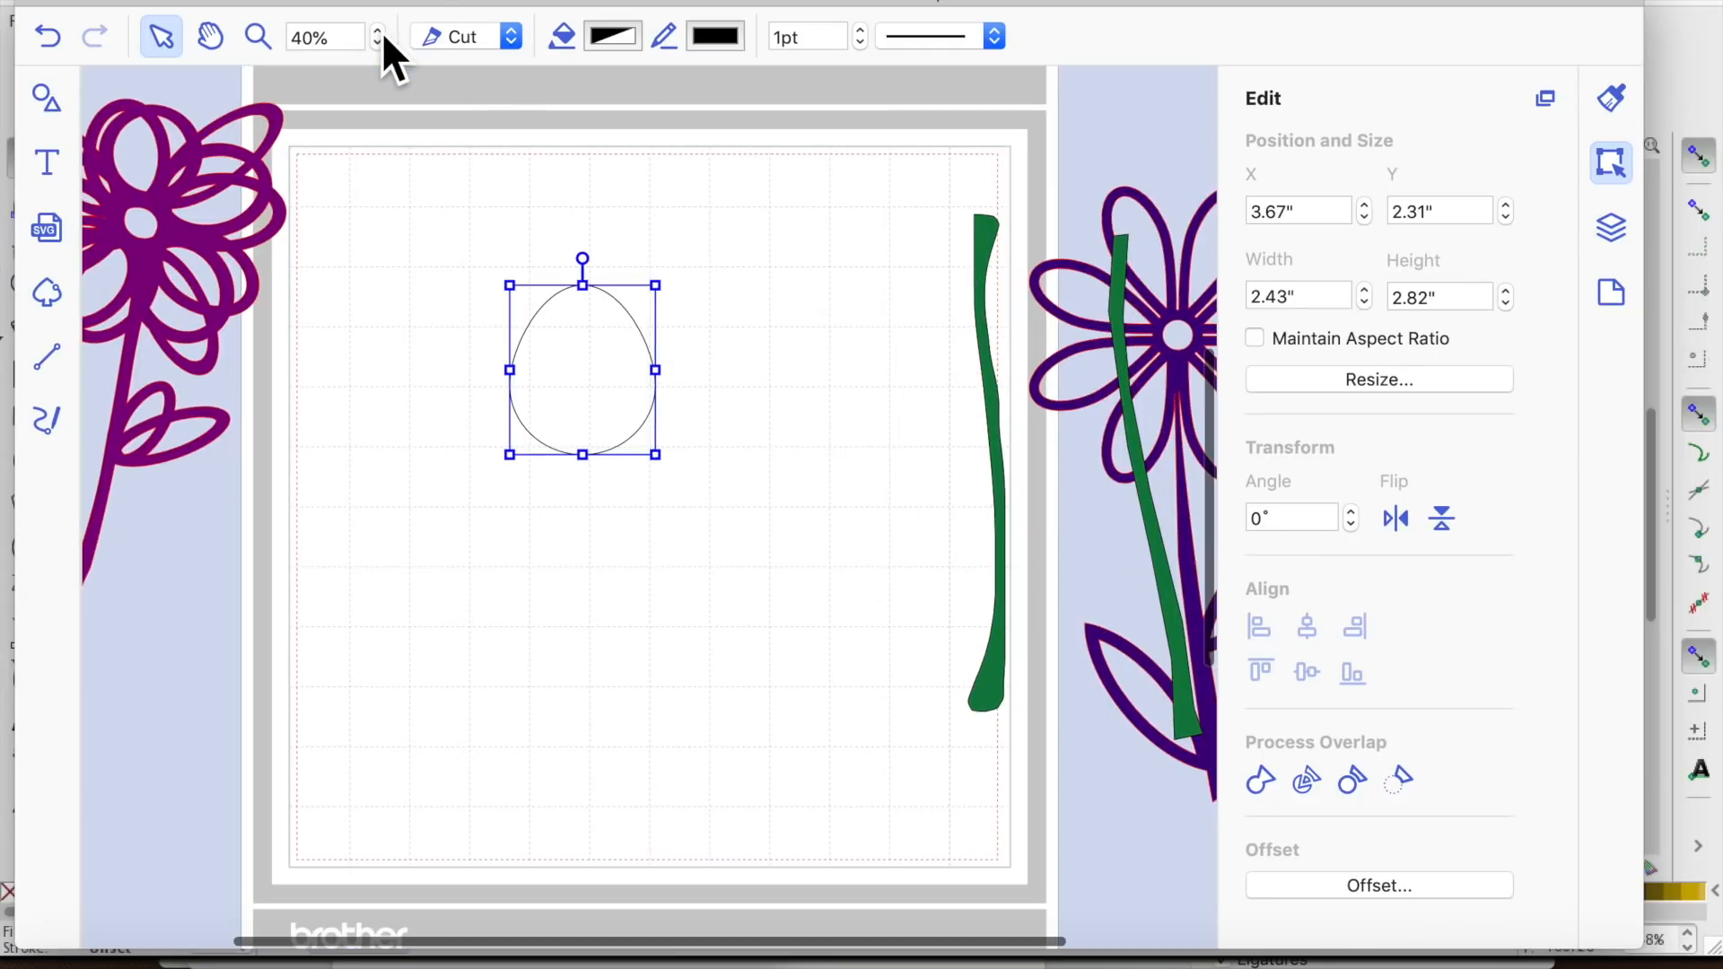
{"action": "scroll", "coordinate": [607, 539], "scroll_direction": "up", "scroll_amount": 2}
{"action": "scroll", "coordinate": [606, 538], "scroll_direction": "up", "scroll_amount": 1}
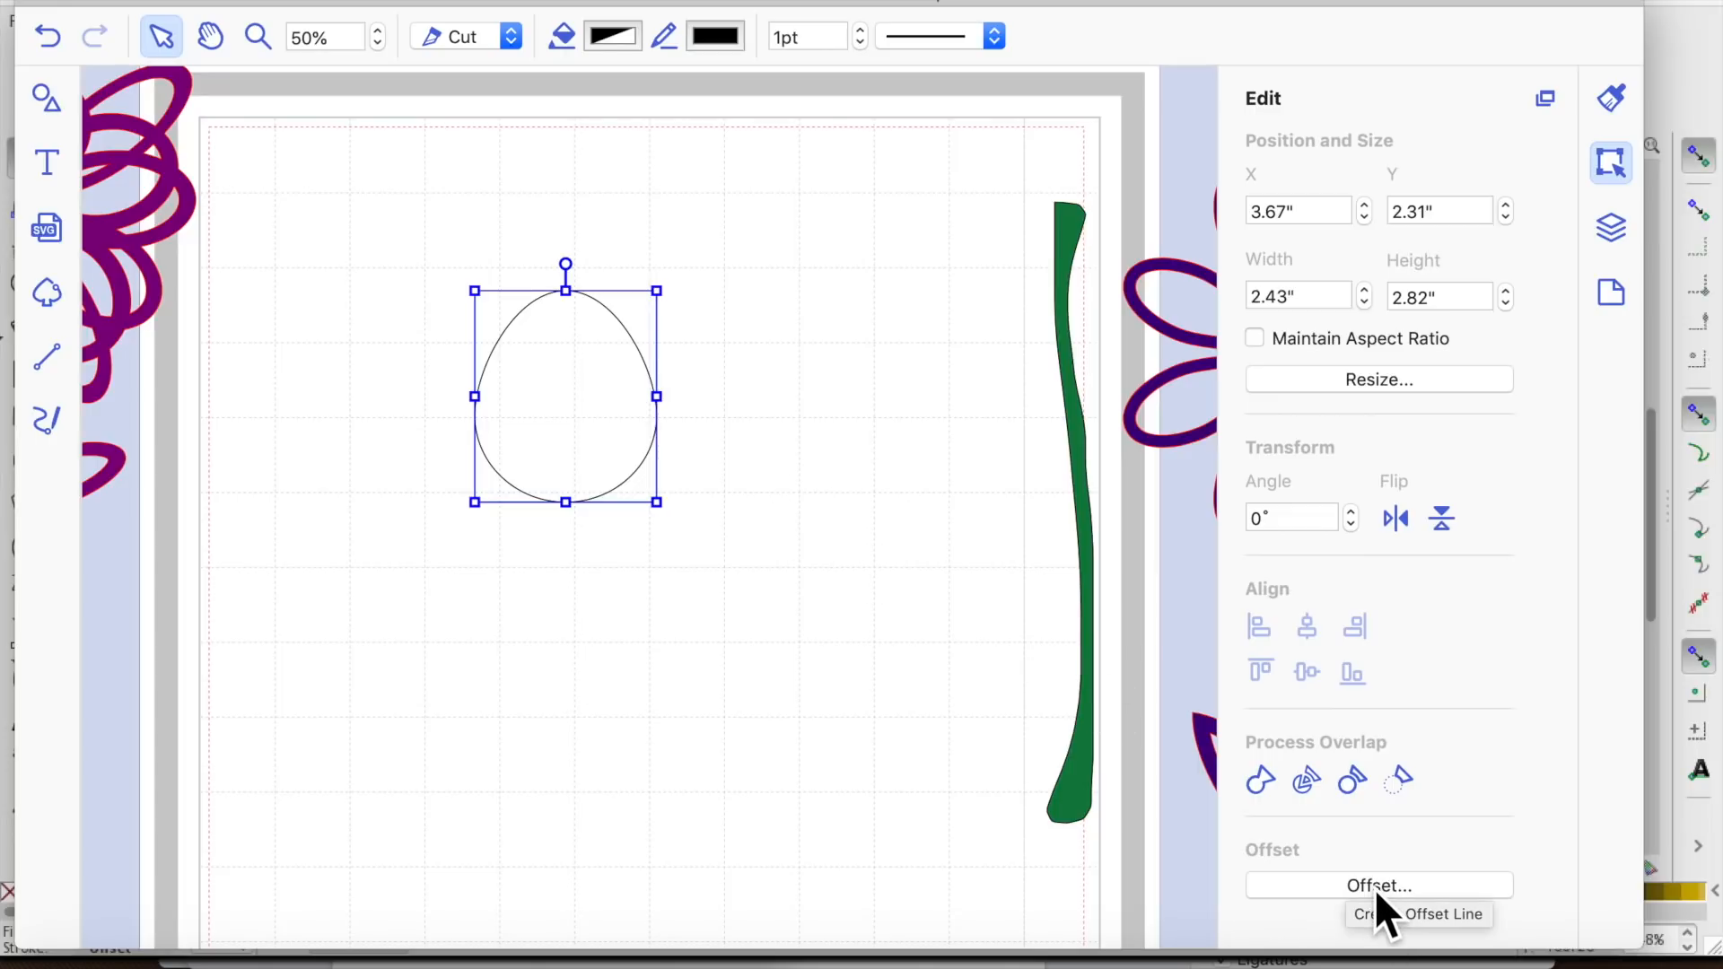
{"action": "left_click", "coordinate": [680, 404]}
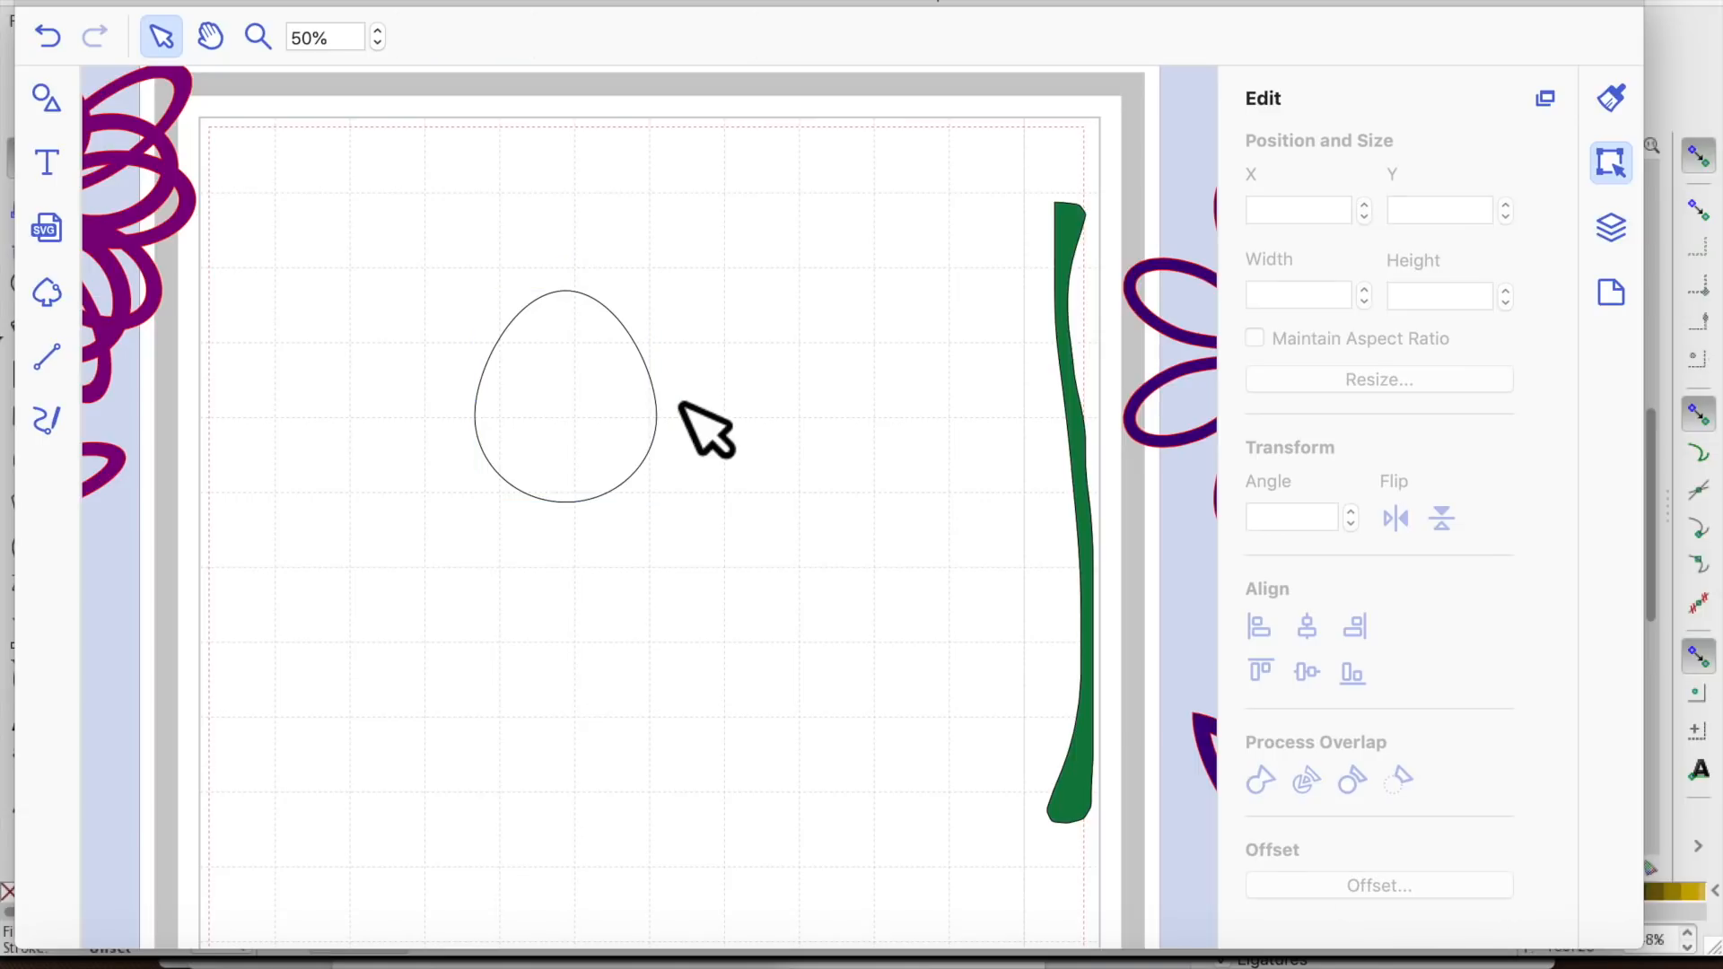
{"action": "left_click", "coordinate": [575, 443]}
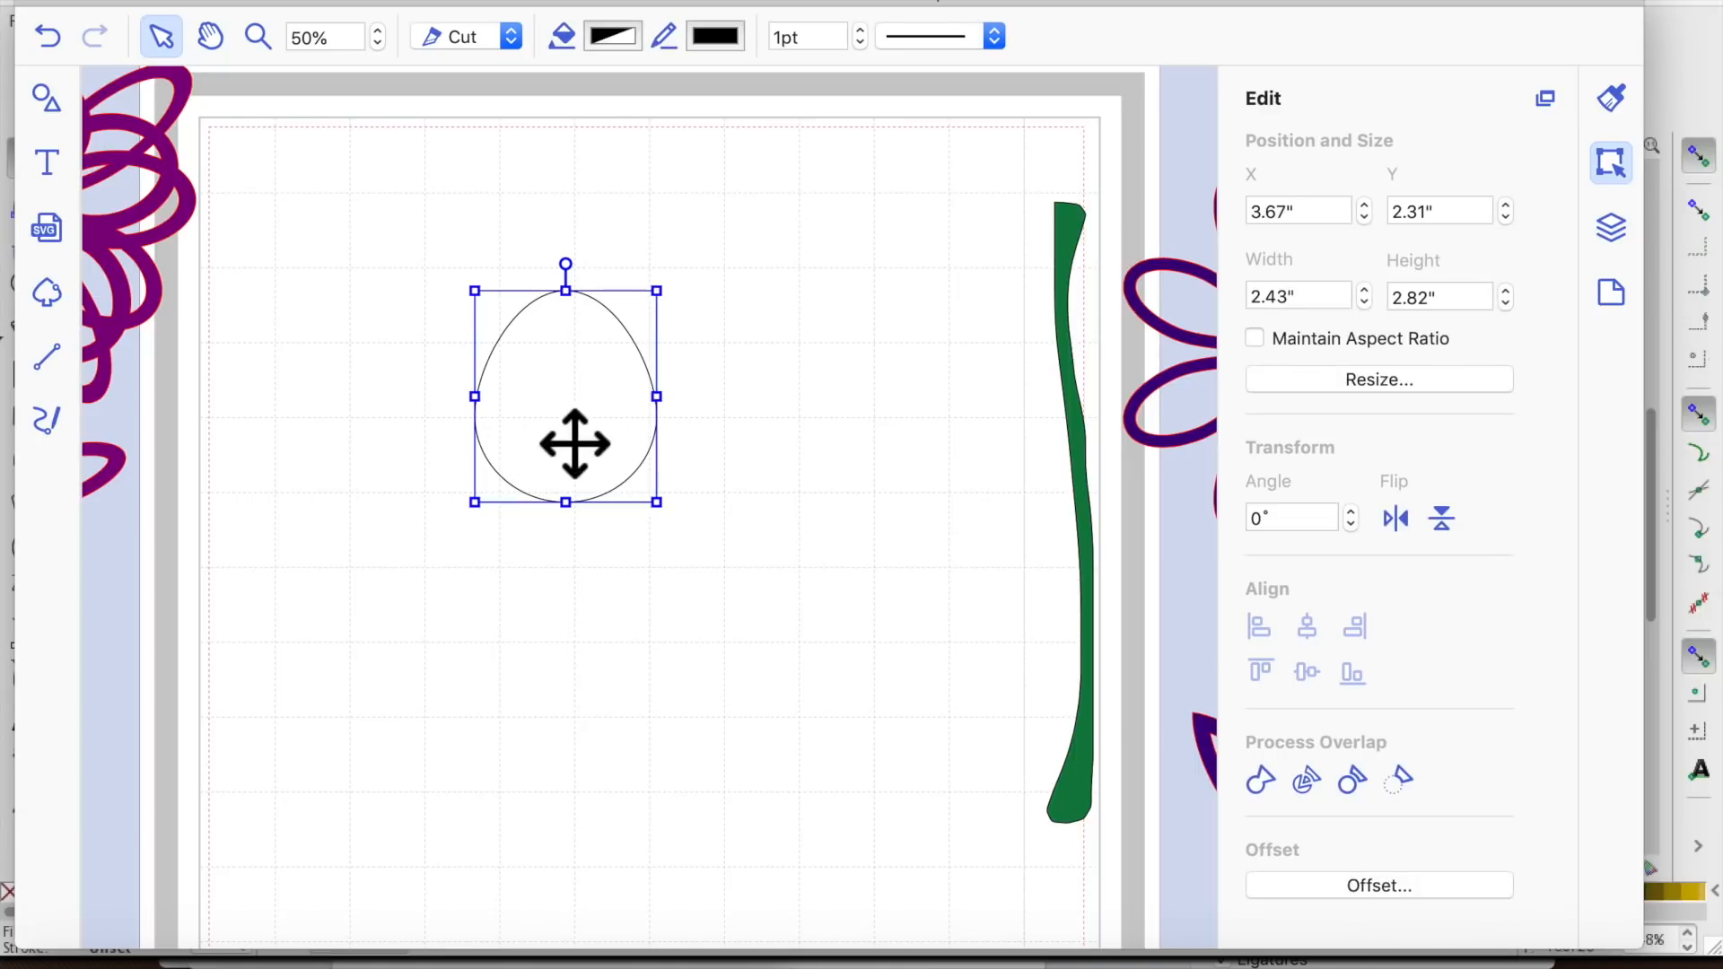
{"action": "key", "text": "super+d"}
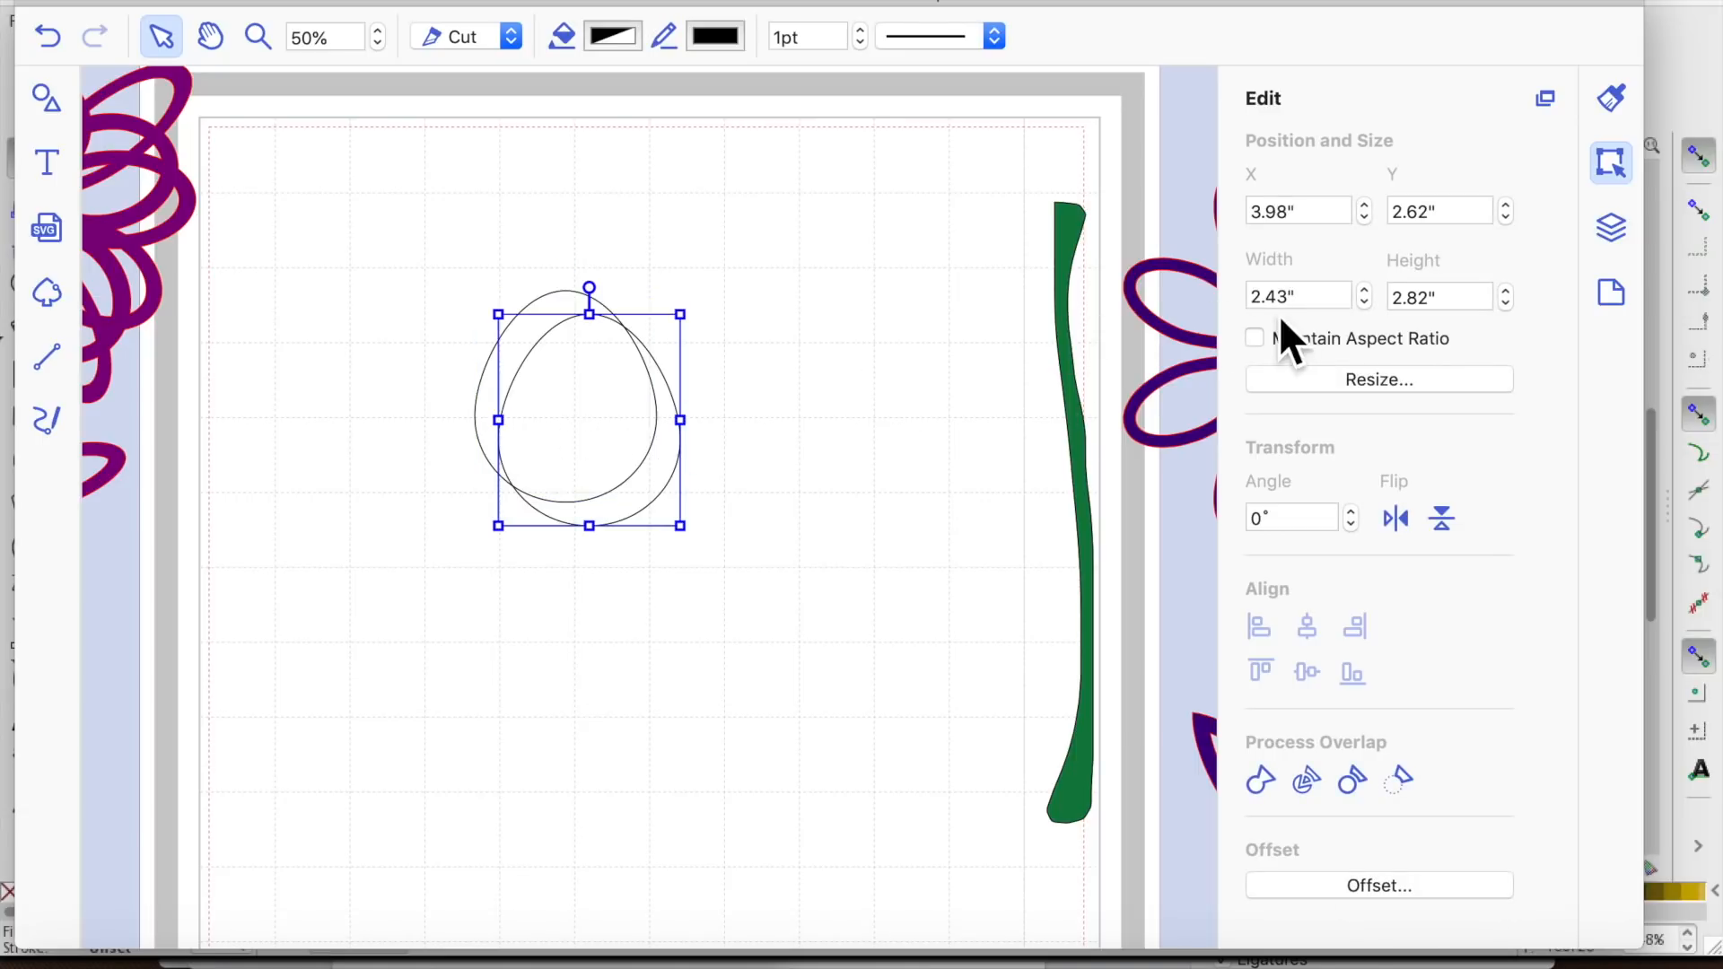
{"action": "left_click", "coordinate": [1254, 337]}
{"action": "left_click", "coordinate": [1369, 306]}
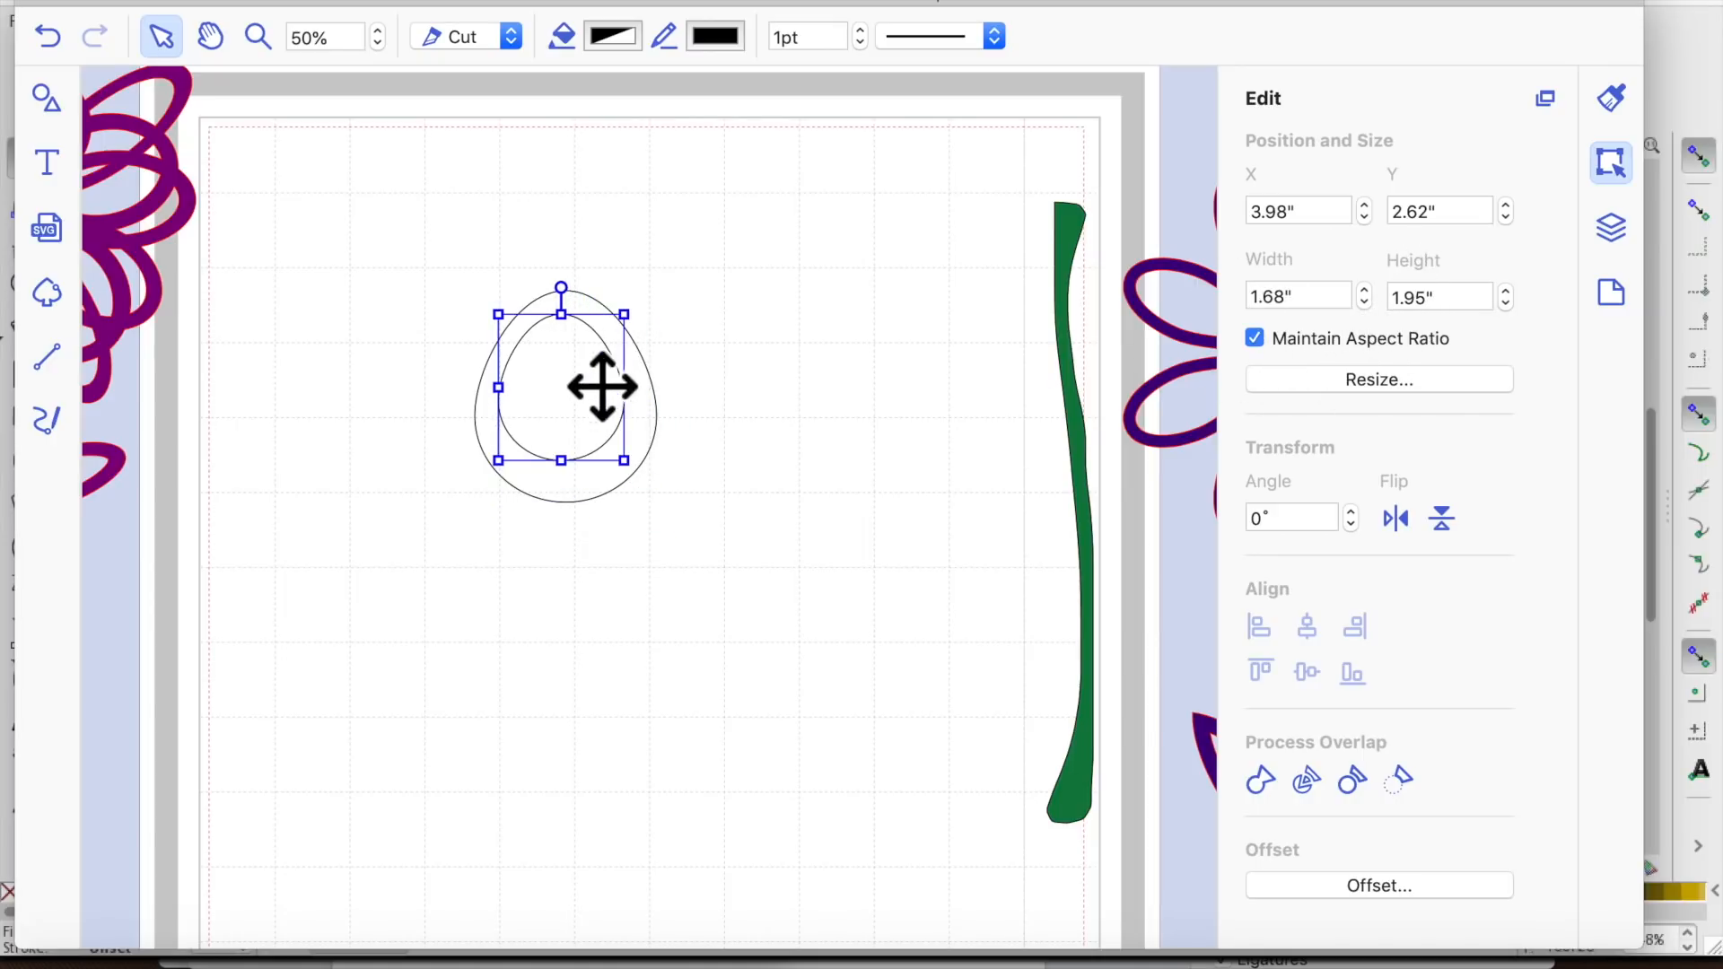
Move the smaller egg copy away from the original and delete it
{"action": "left_click_drag", "start_coordinate": [609, 416], "coordinate": [853, 446]}
{"action": "left_click", "coordinate": [724, 619]}
{"action": "key", "text": "Delete"}
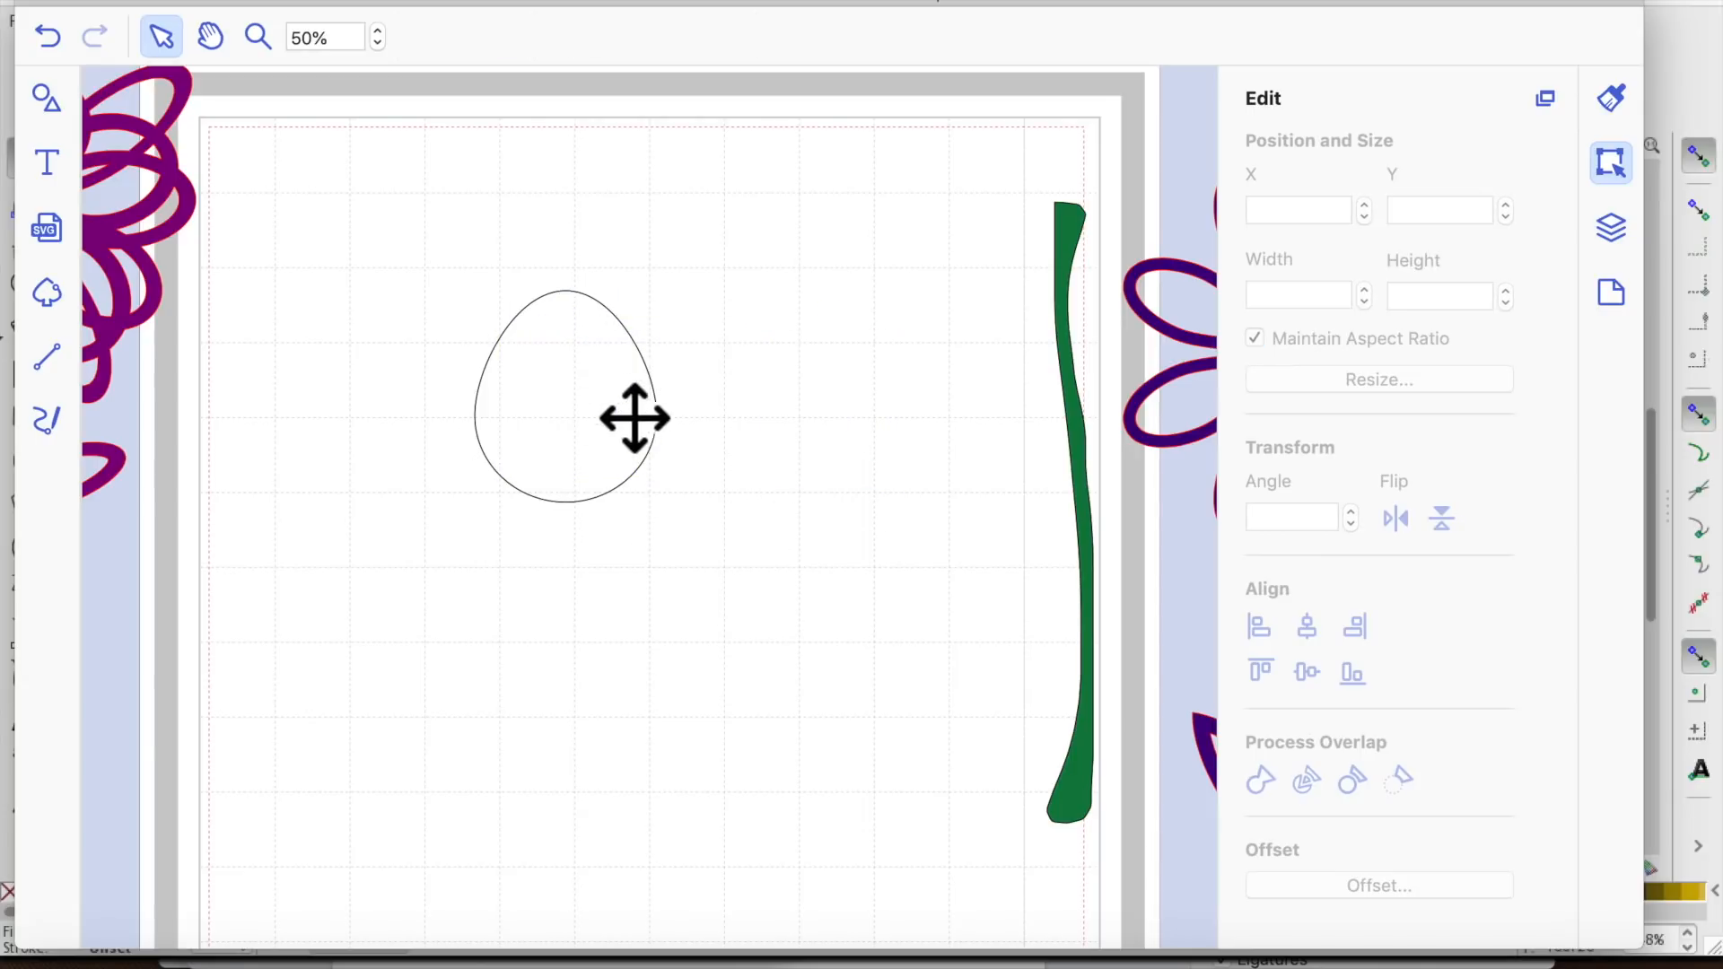
Create an outward offset line around the egg with 0.04" spacing and round corners, leaving the original line as is
{"action": "left_click", "coordinate": [611, 412]}
{"action": "left_click", "coordinate": [1443, 889]}
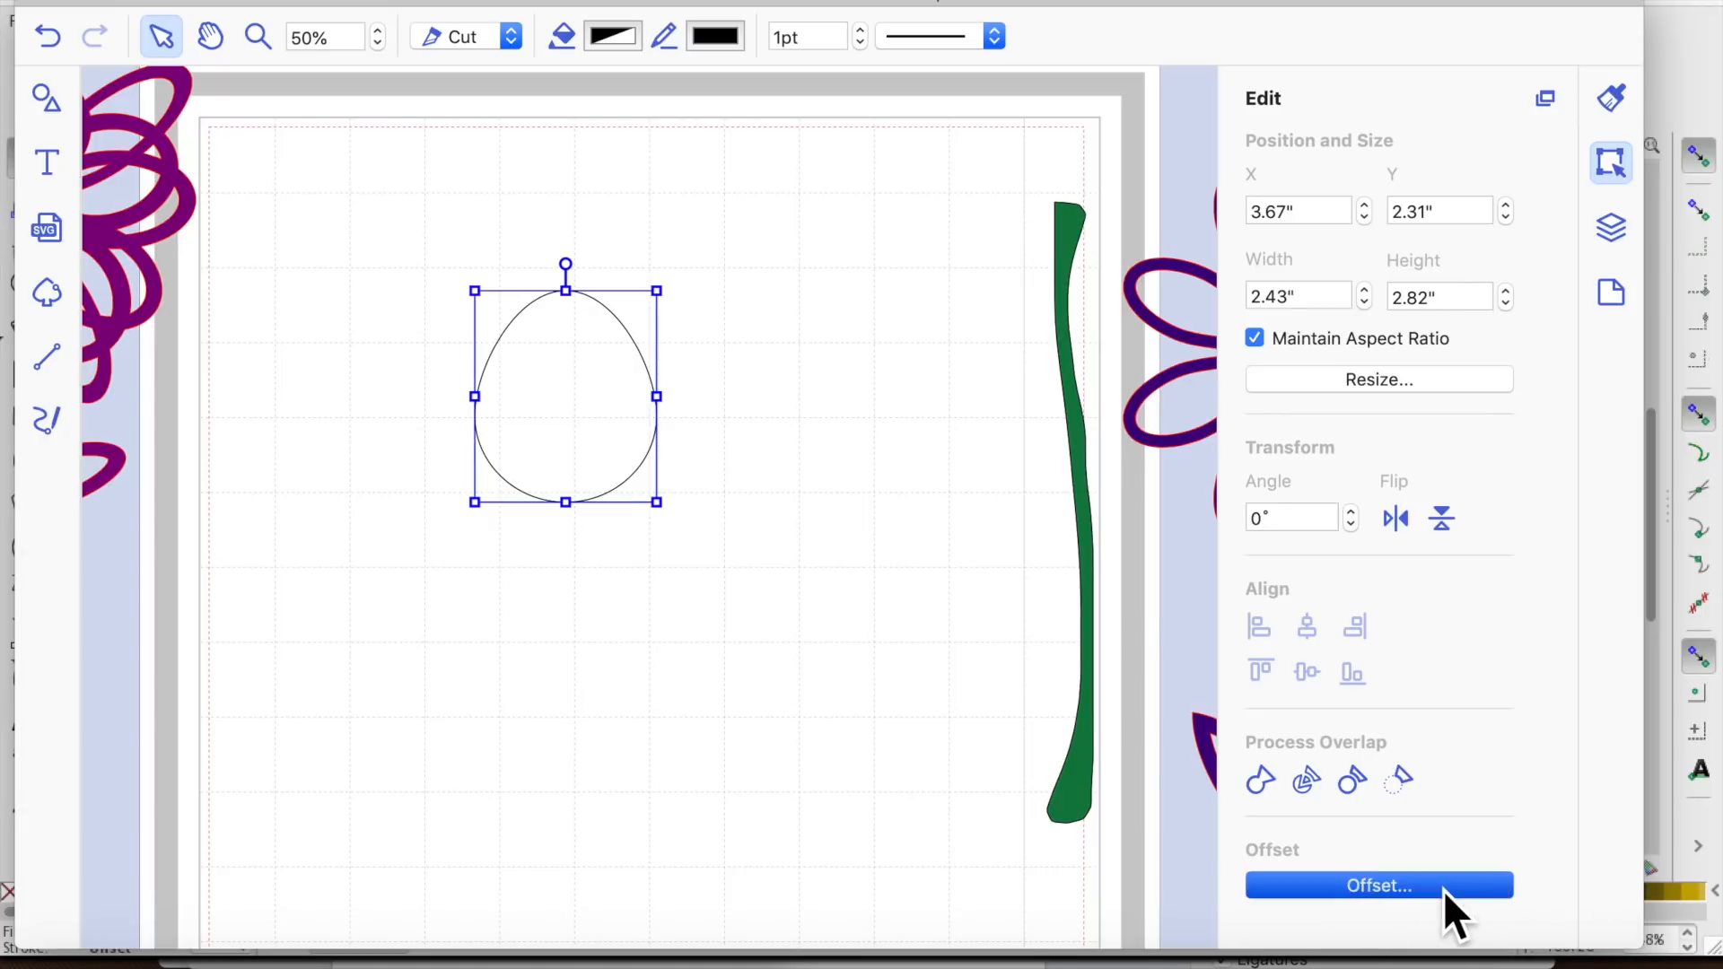
{"action": "left_click_drag", "start_coordinate": [757, 215], "coordinate": [1046, 156]}
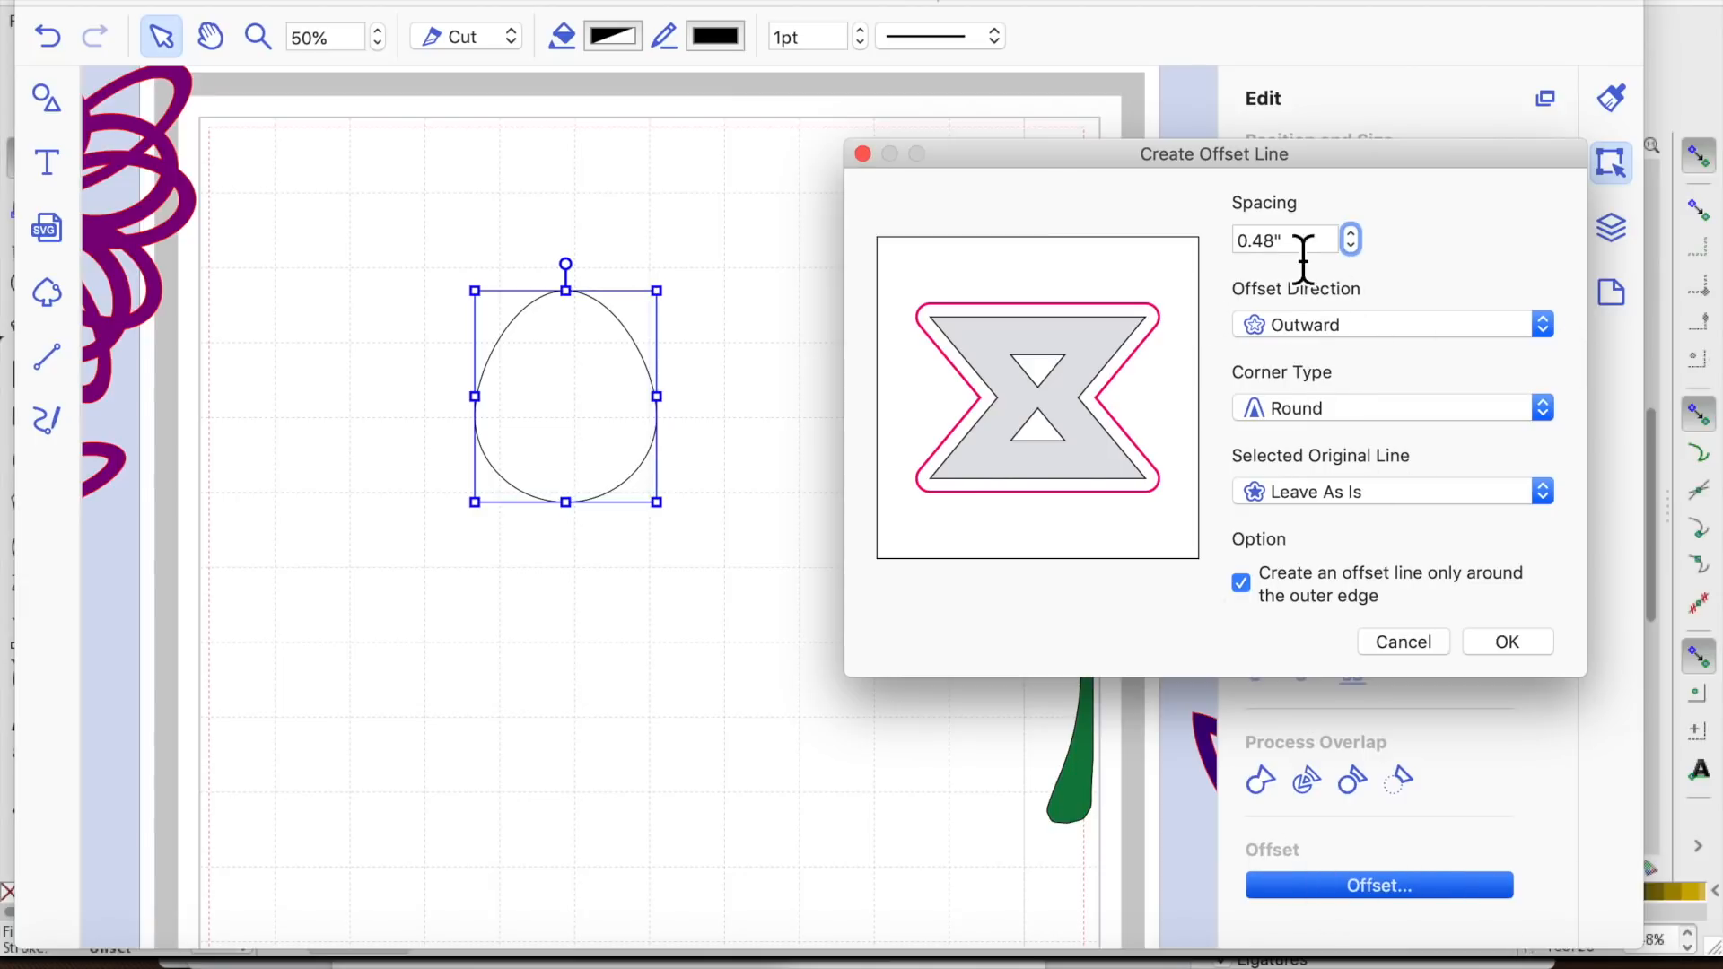
{"action": "left_click", "coordinate": [1278, 240]}
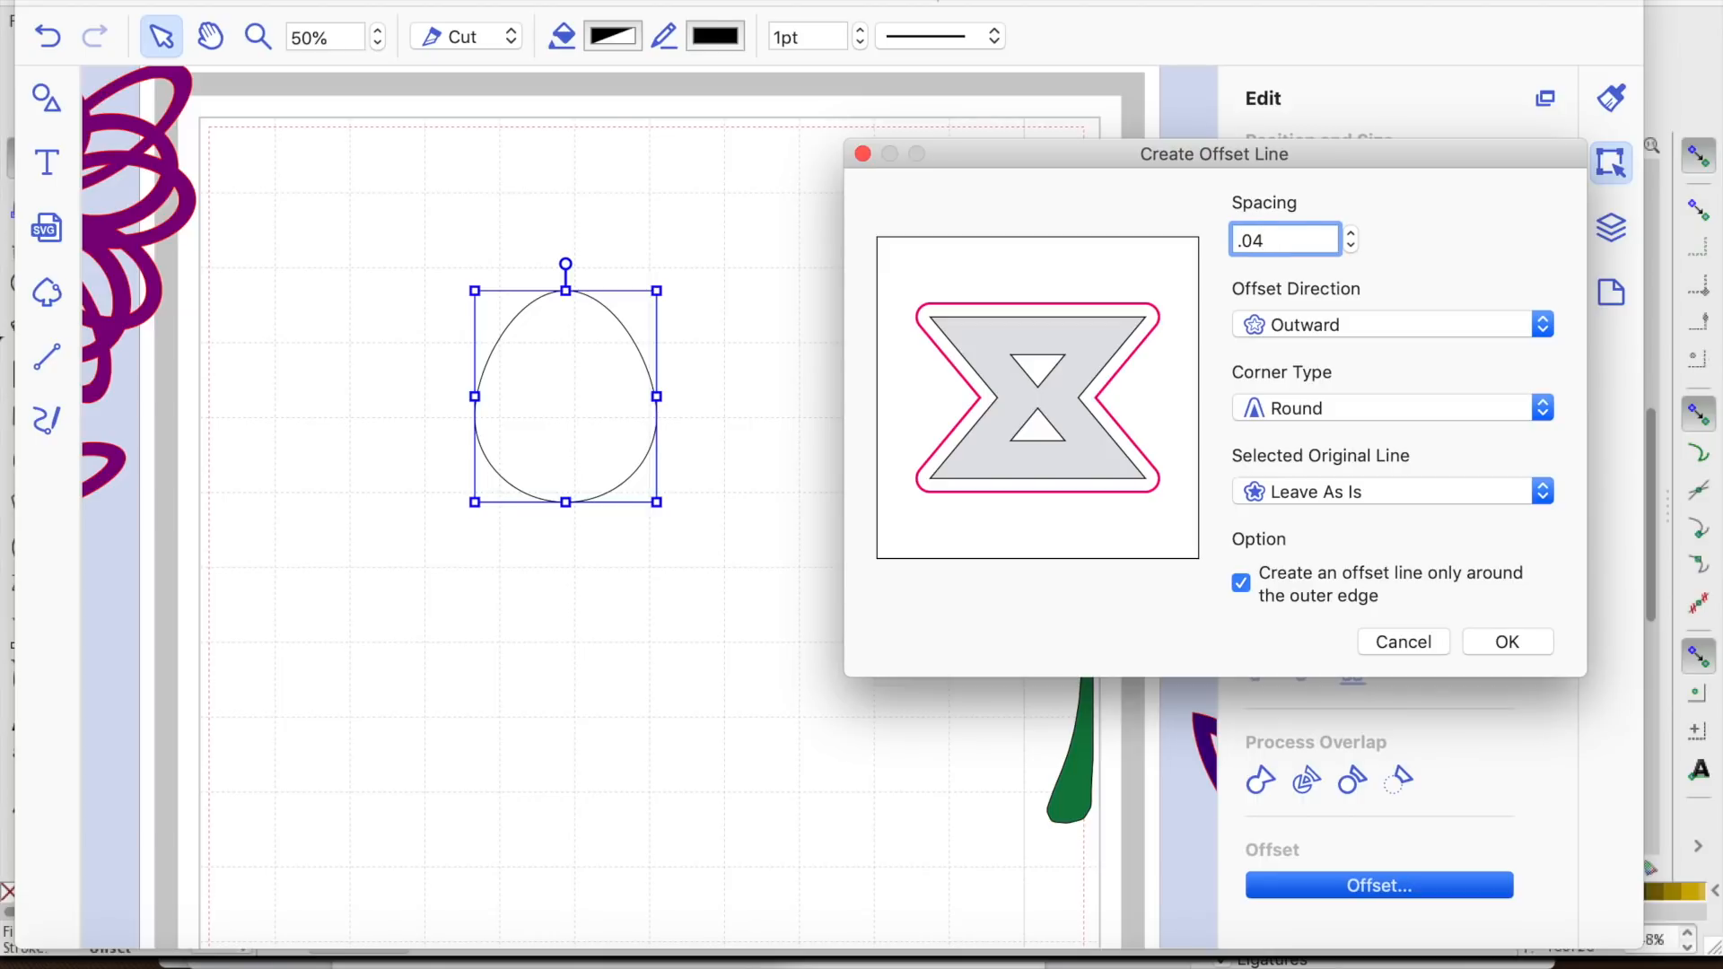
{"action": "key", "text": "Tab"}
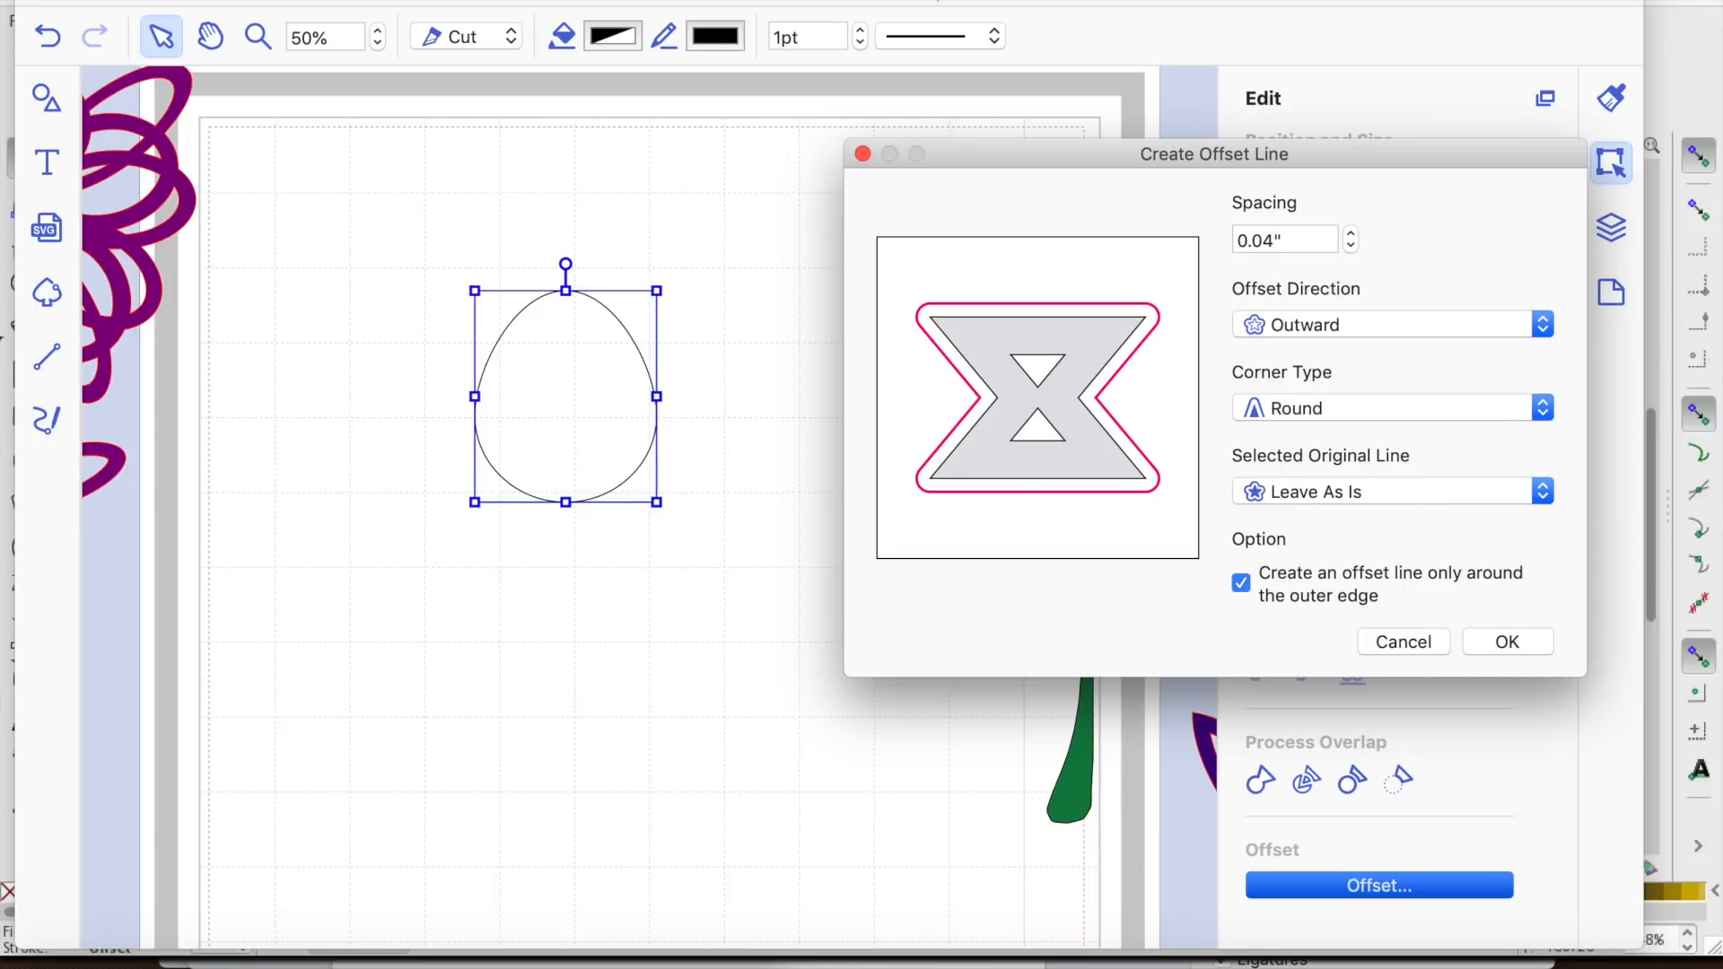
{"action": "left_click", "coordinate": [1533, 650]}
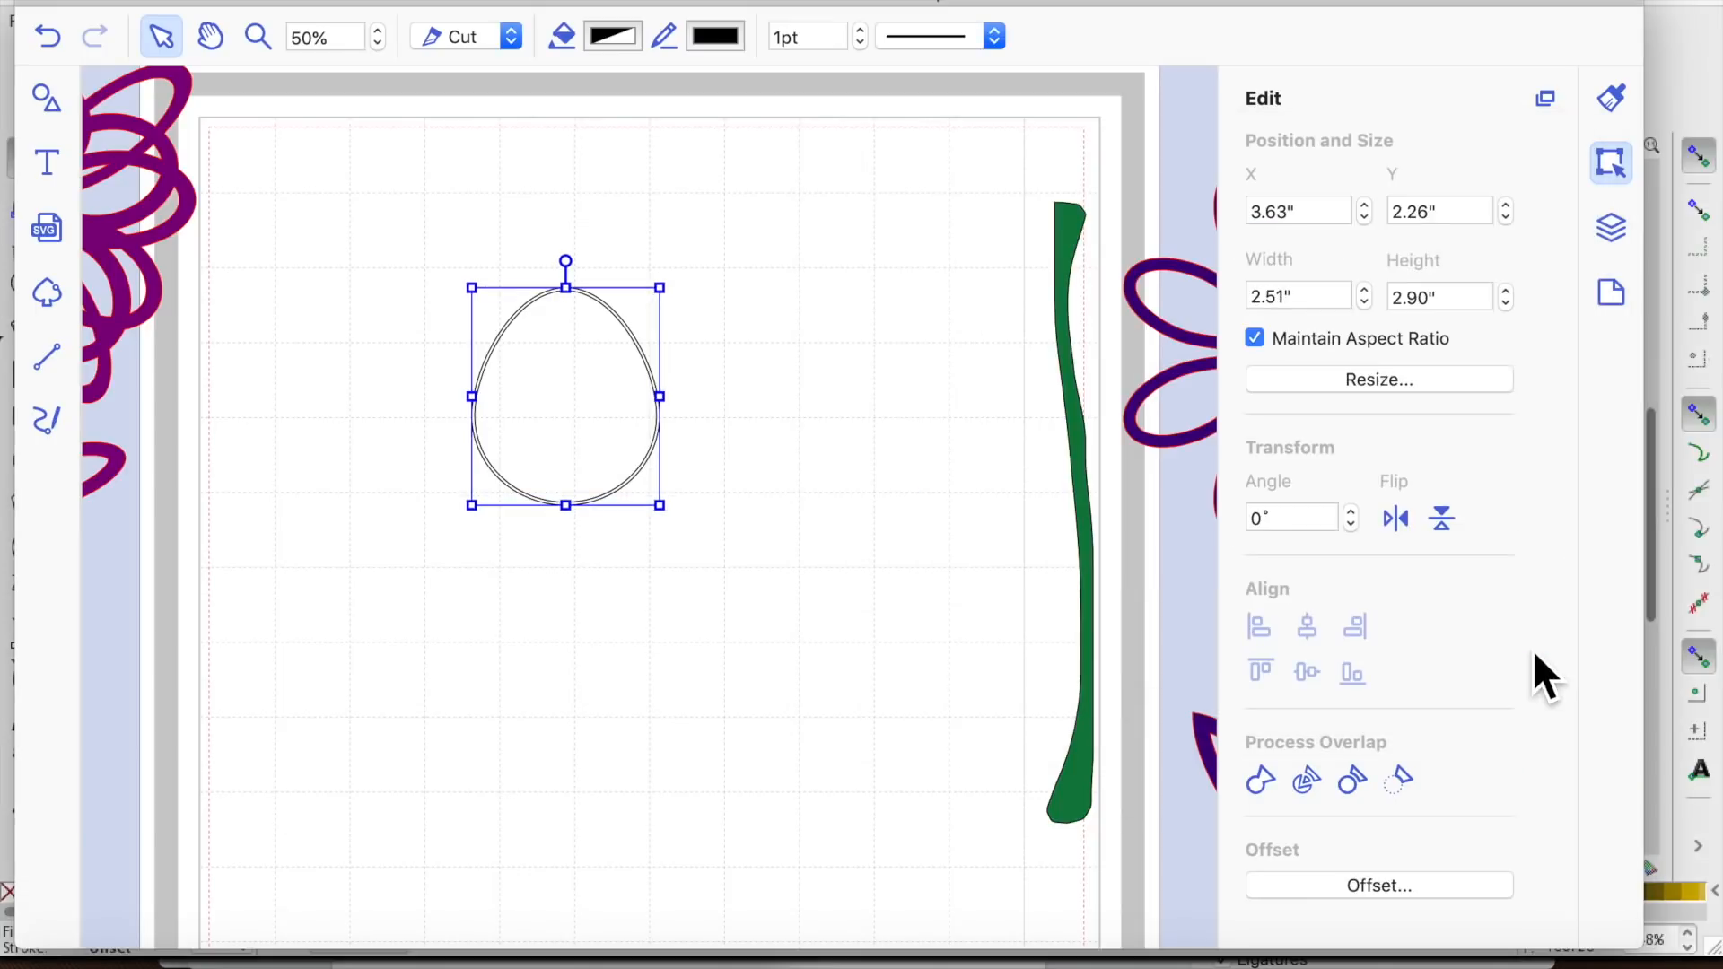
Examine the gap between the egg outline and its offset line at close range
{"action": "left_click", "coordinate": [259, 36]}
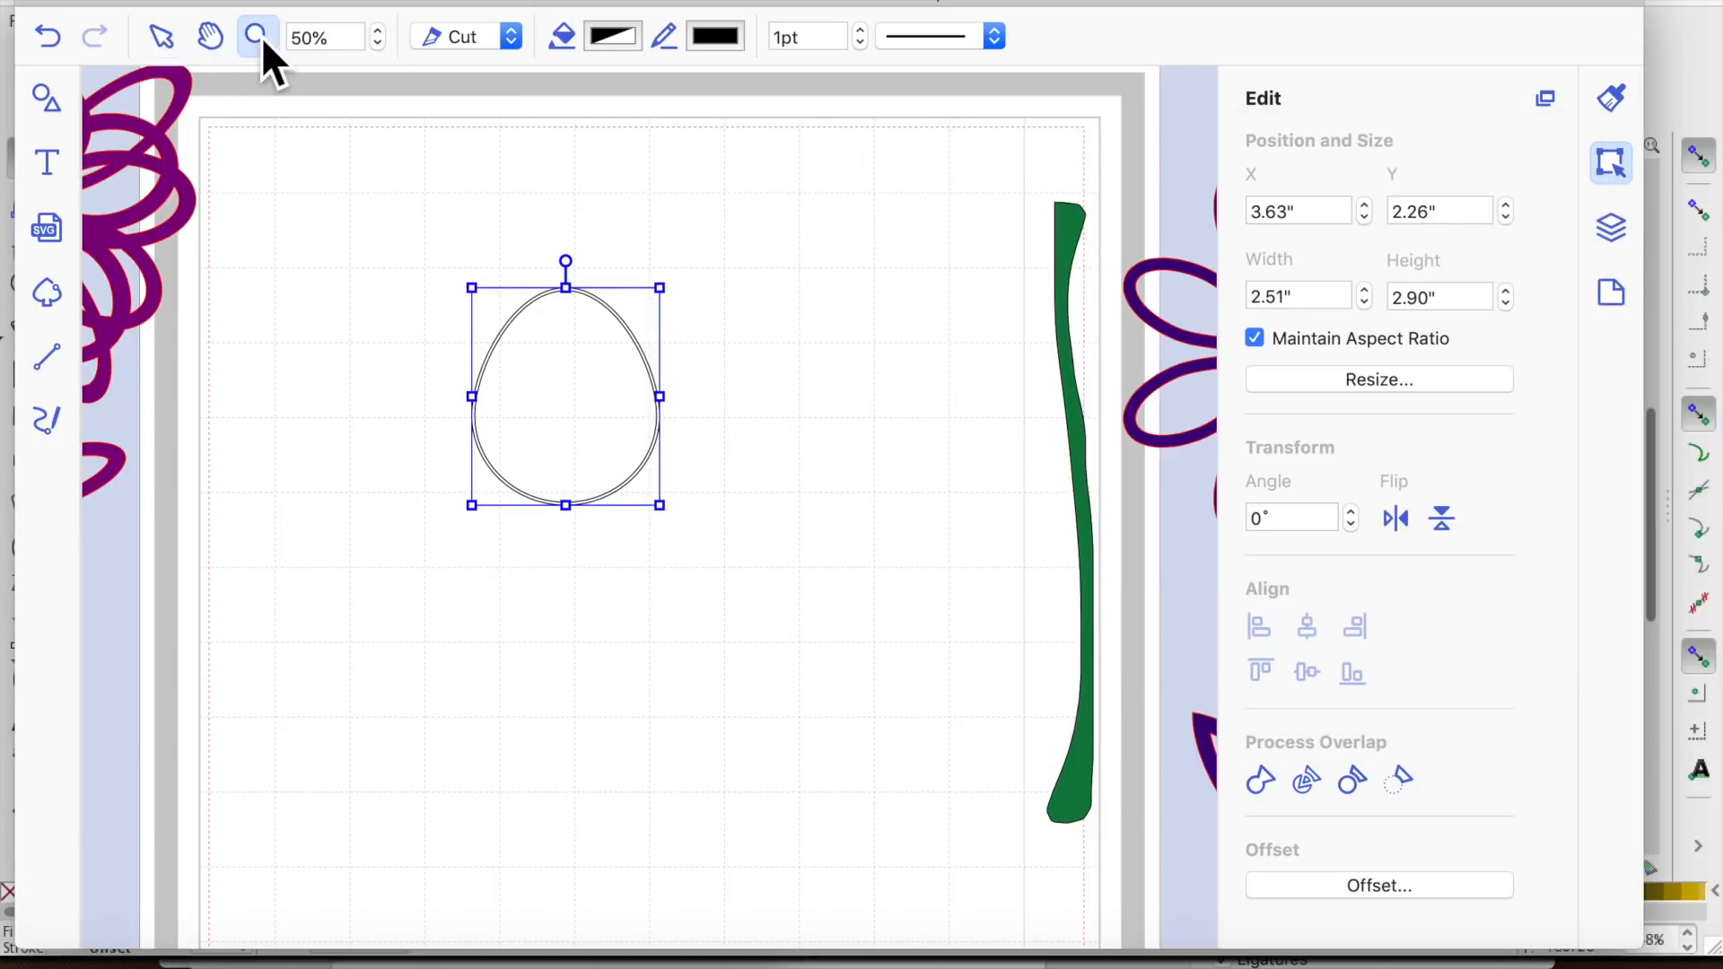
{"action": "left_click", "coordinate": [682, 454]}
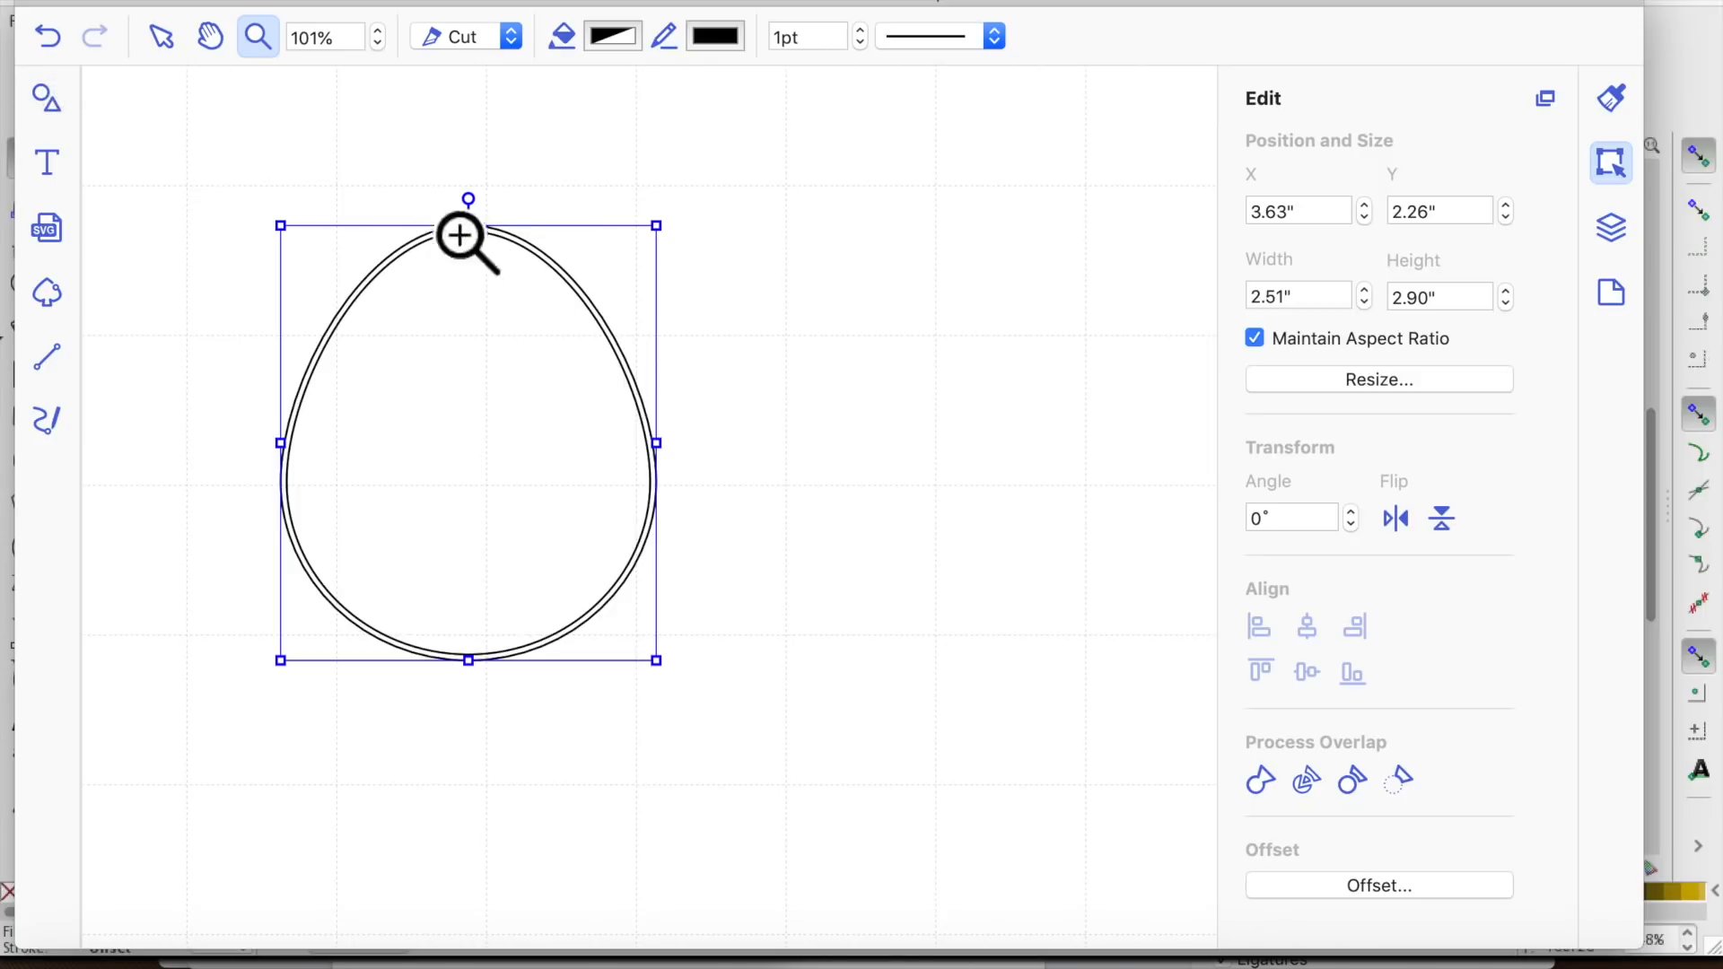
Undo the outward offset line and select the original egg
{"action": "left_click", "coordinate": [49, 40]}
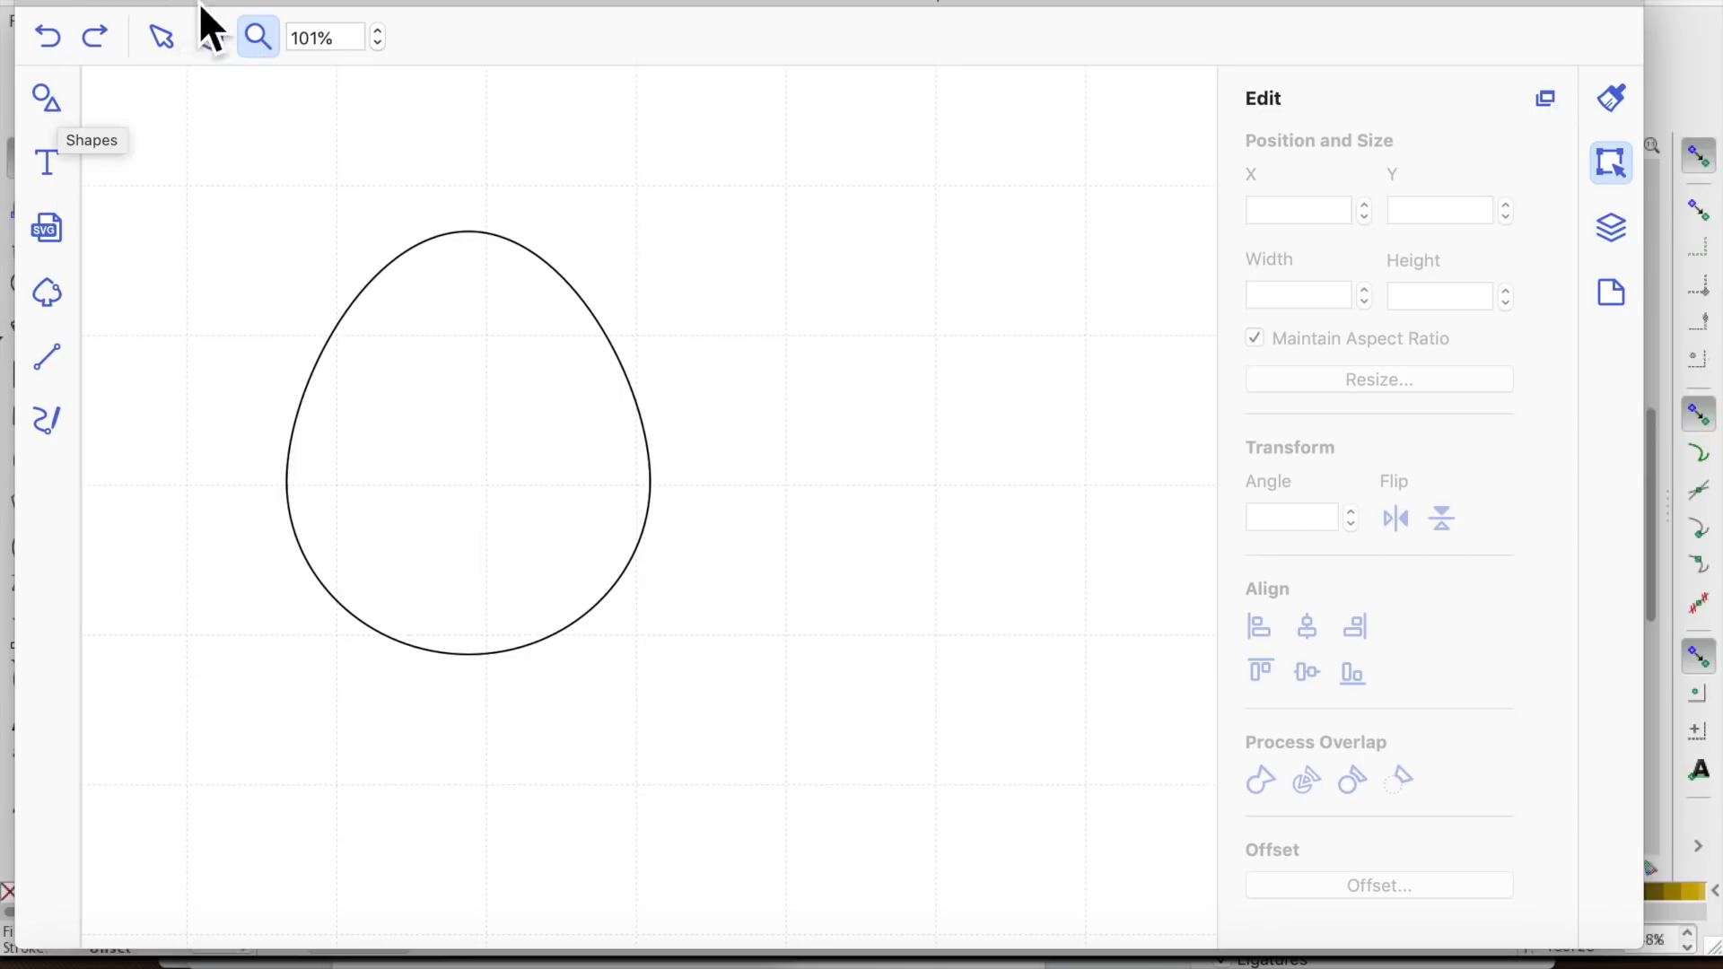
{"action": "left_click", "coordinate": [166, 40]}
{"action": "left_click", "coordinate": [511, 507]}
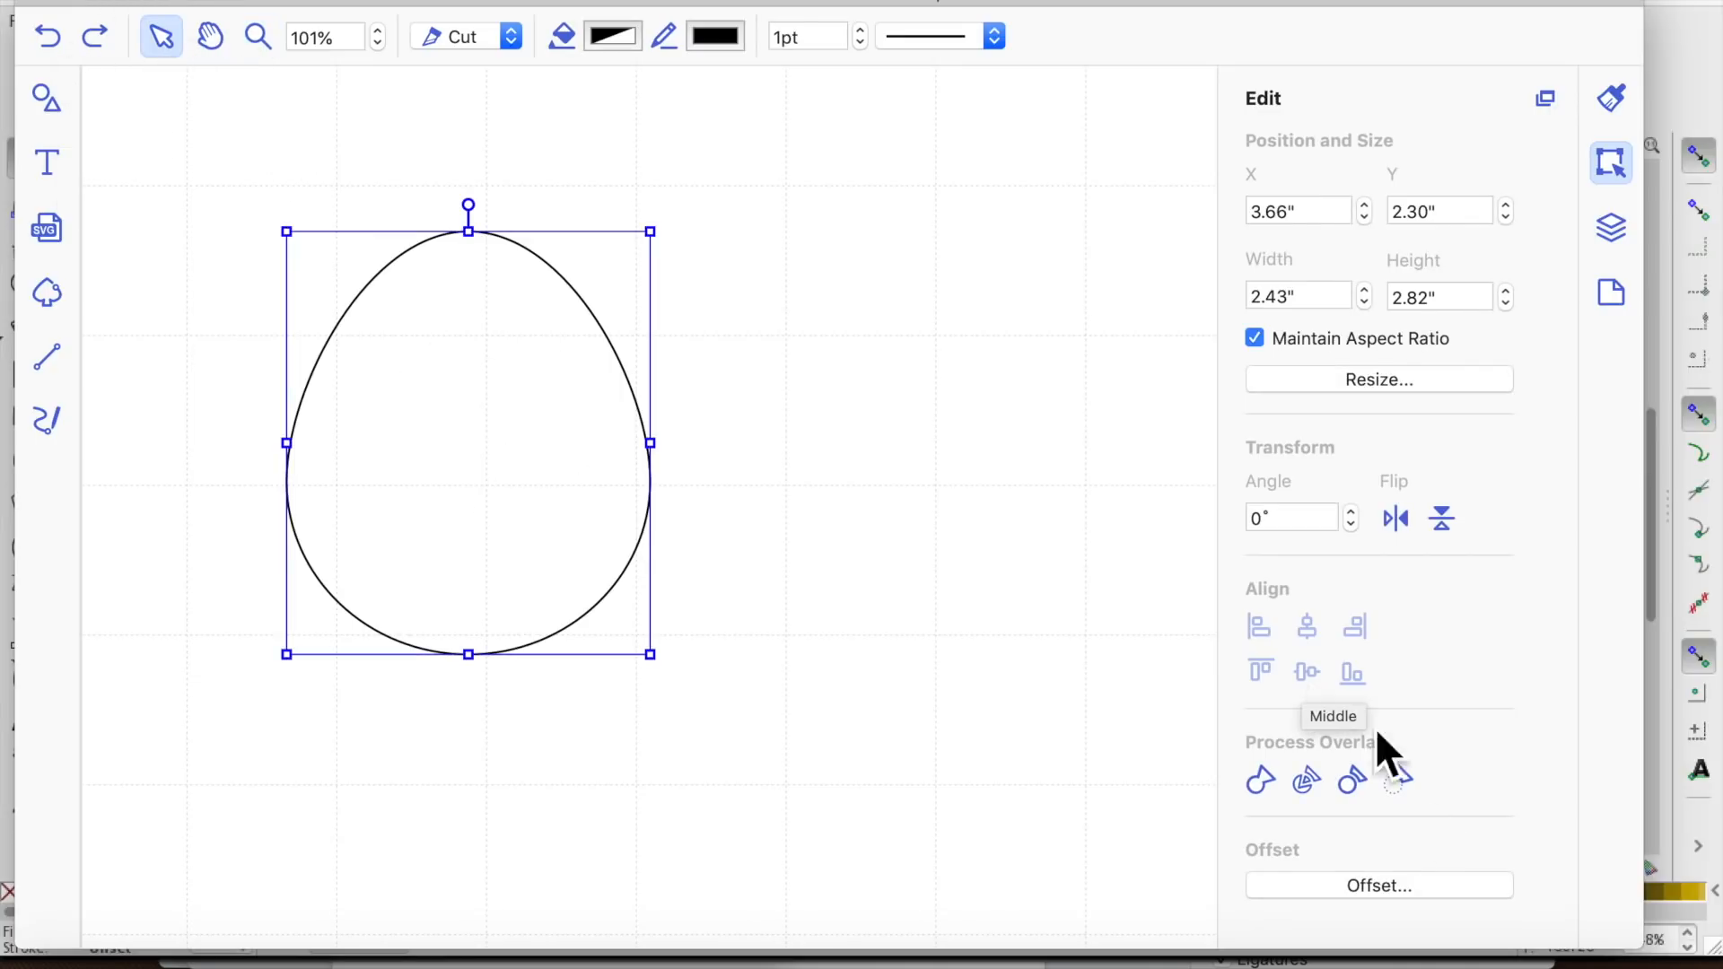
Create an inward offset line of the egg with 0.08" spacing and round corners, leaving the original line as is
{"action": "left_click", "coordinate": [1430, 889]}
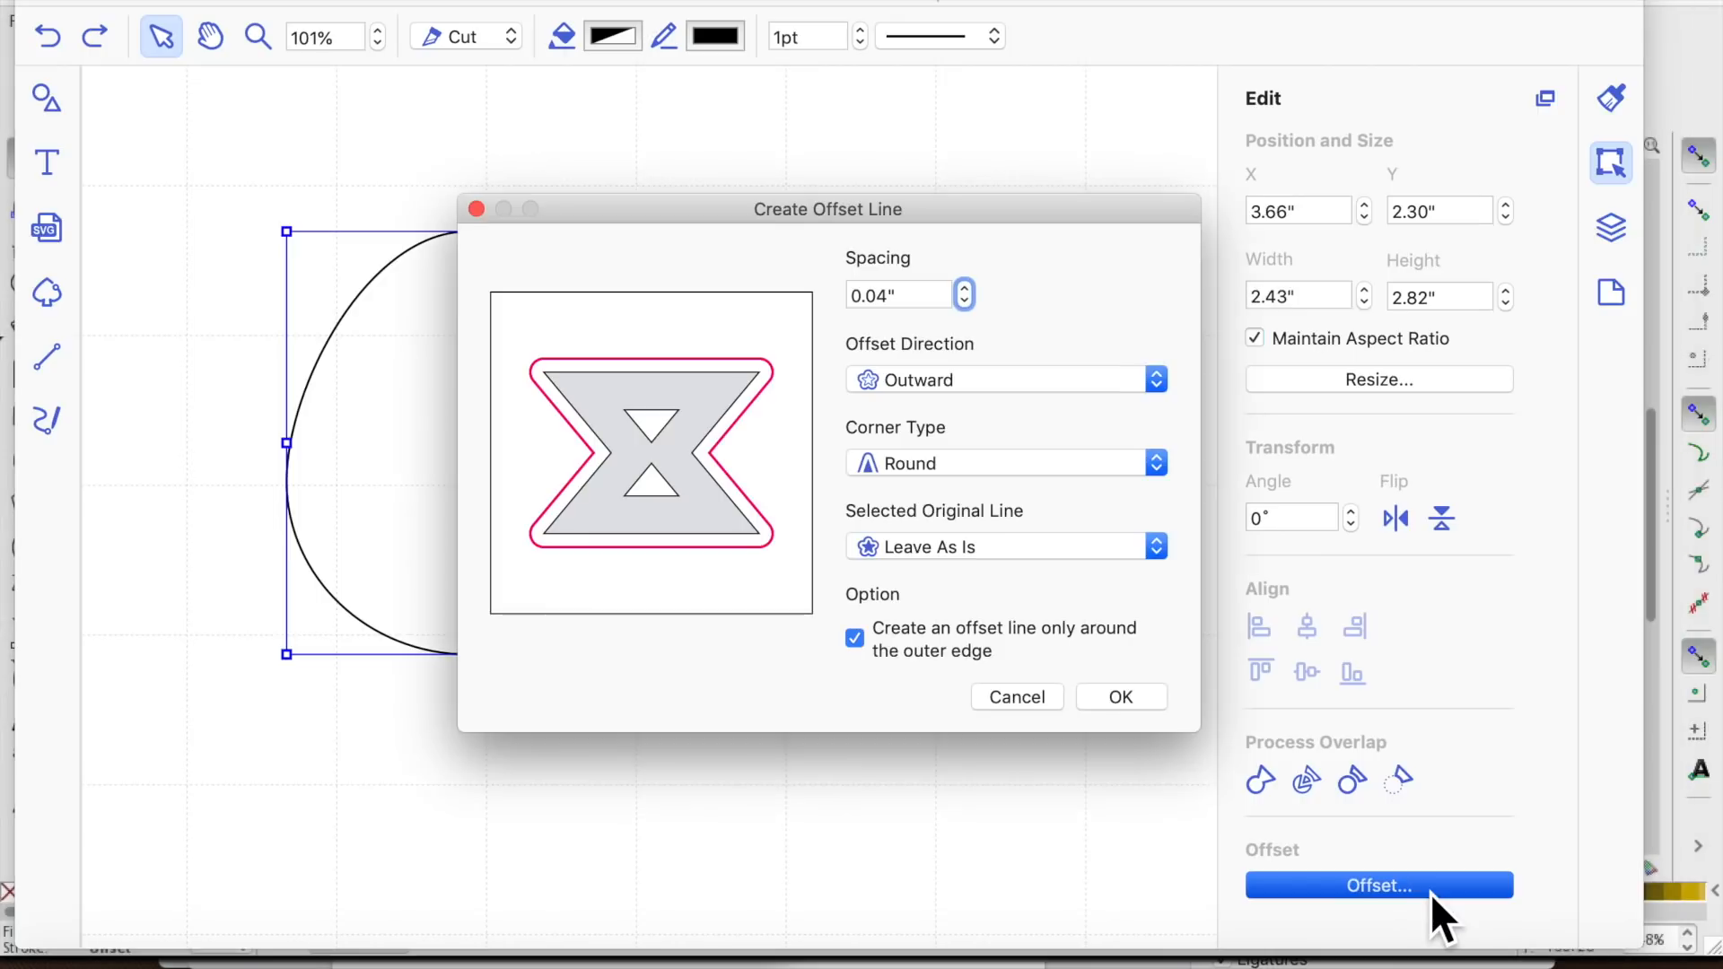
{"action": "left_click", "coordinate": [966, 290]}
{"action": "left_click", "coordinate": [966, 290]}
{"action": "left_click_drag", "start_coordinate": [992, 211], "coordinate": [1321, 108]}
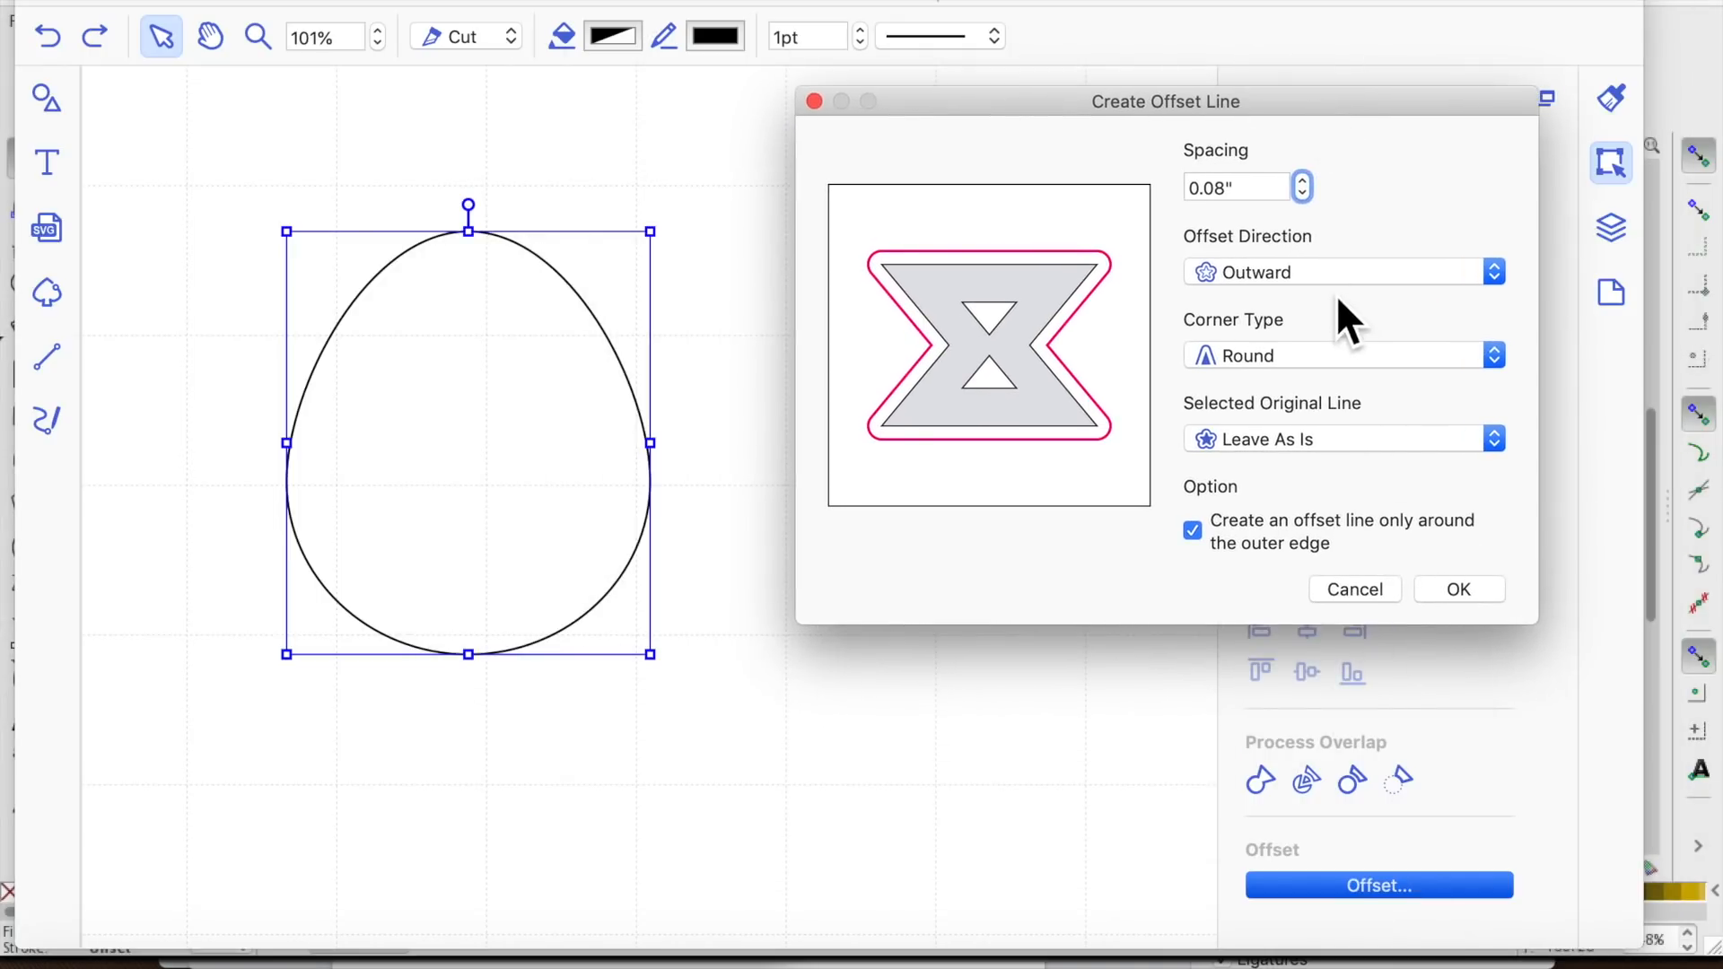
{"action": "left_click", "coordinate": [1499, 269]}
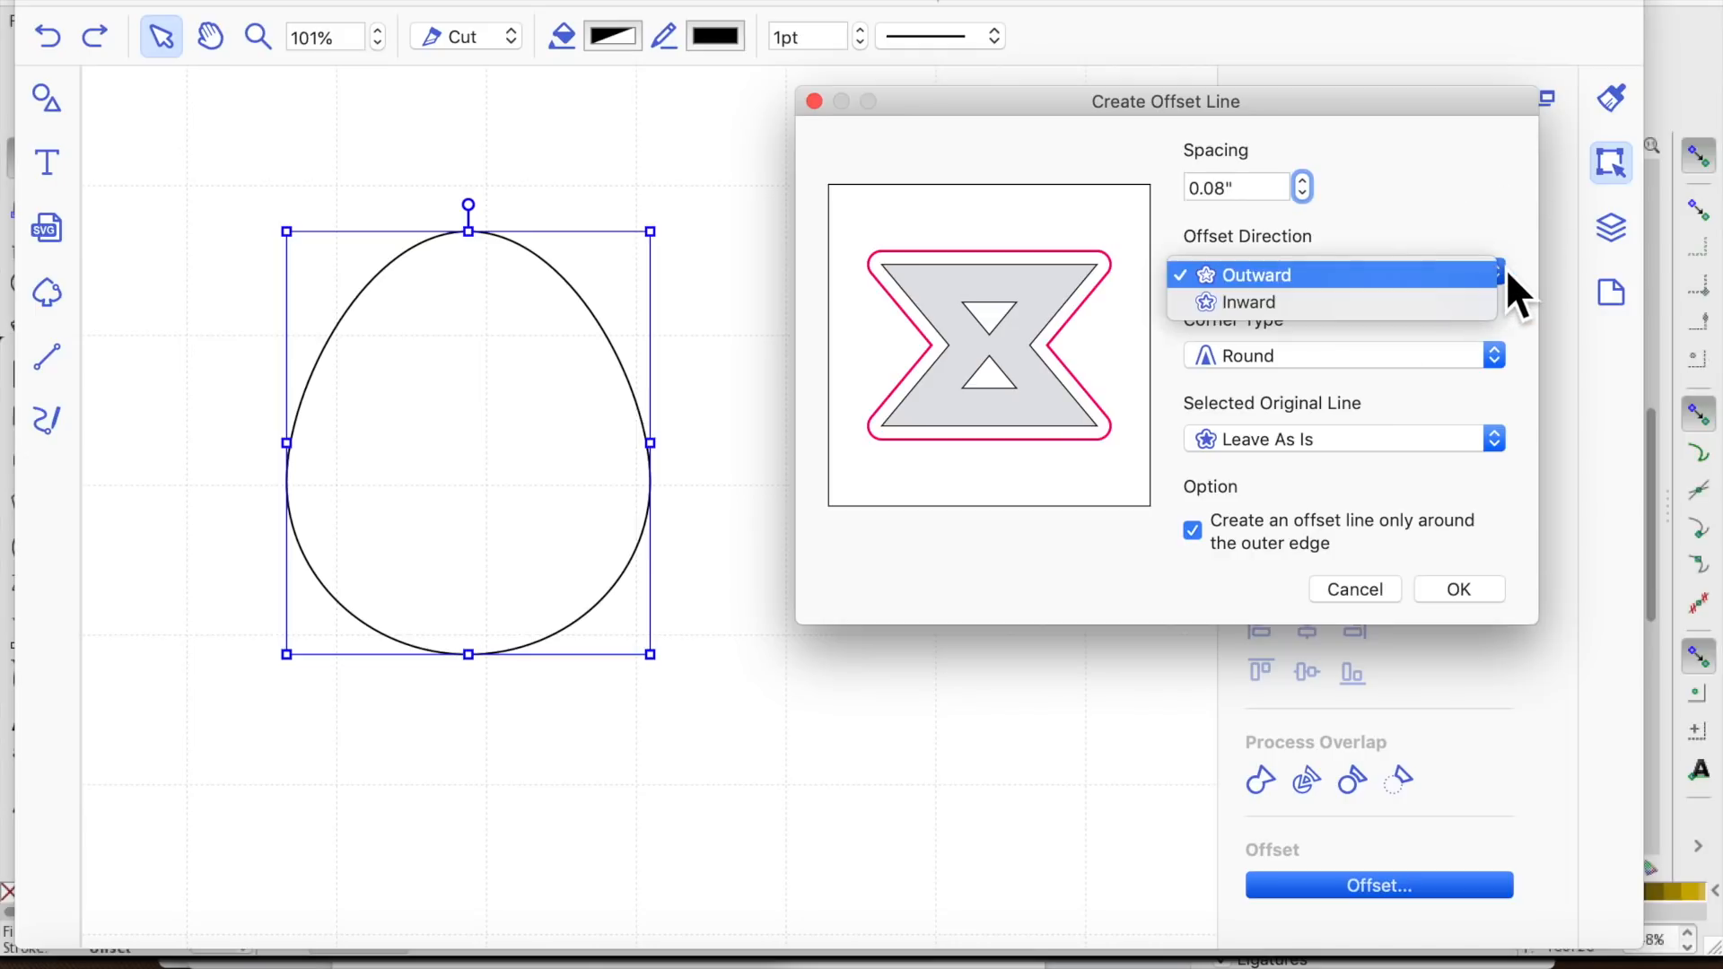
{"action": "left_click", "coordinate": [1447, 300]}
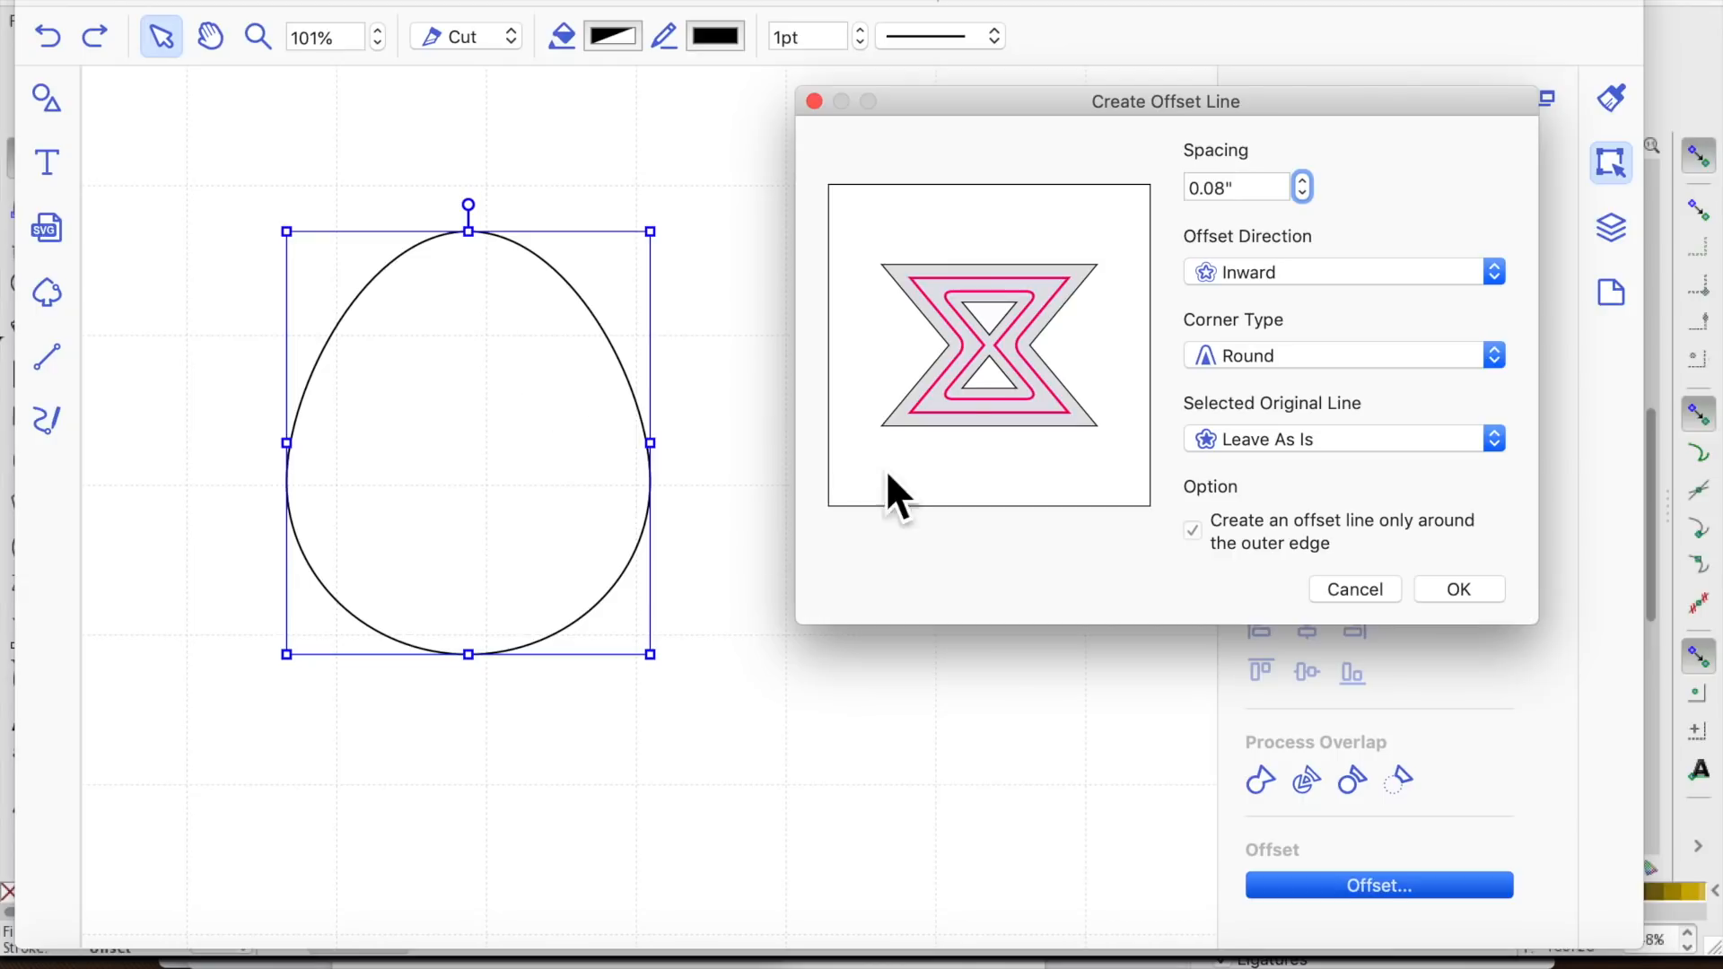
{"action": "left_click", "coordinate": [1477, 592]}
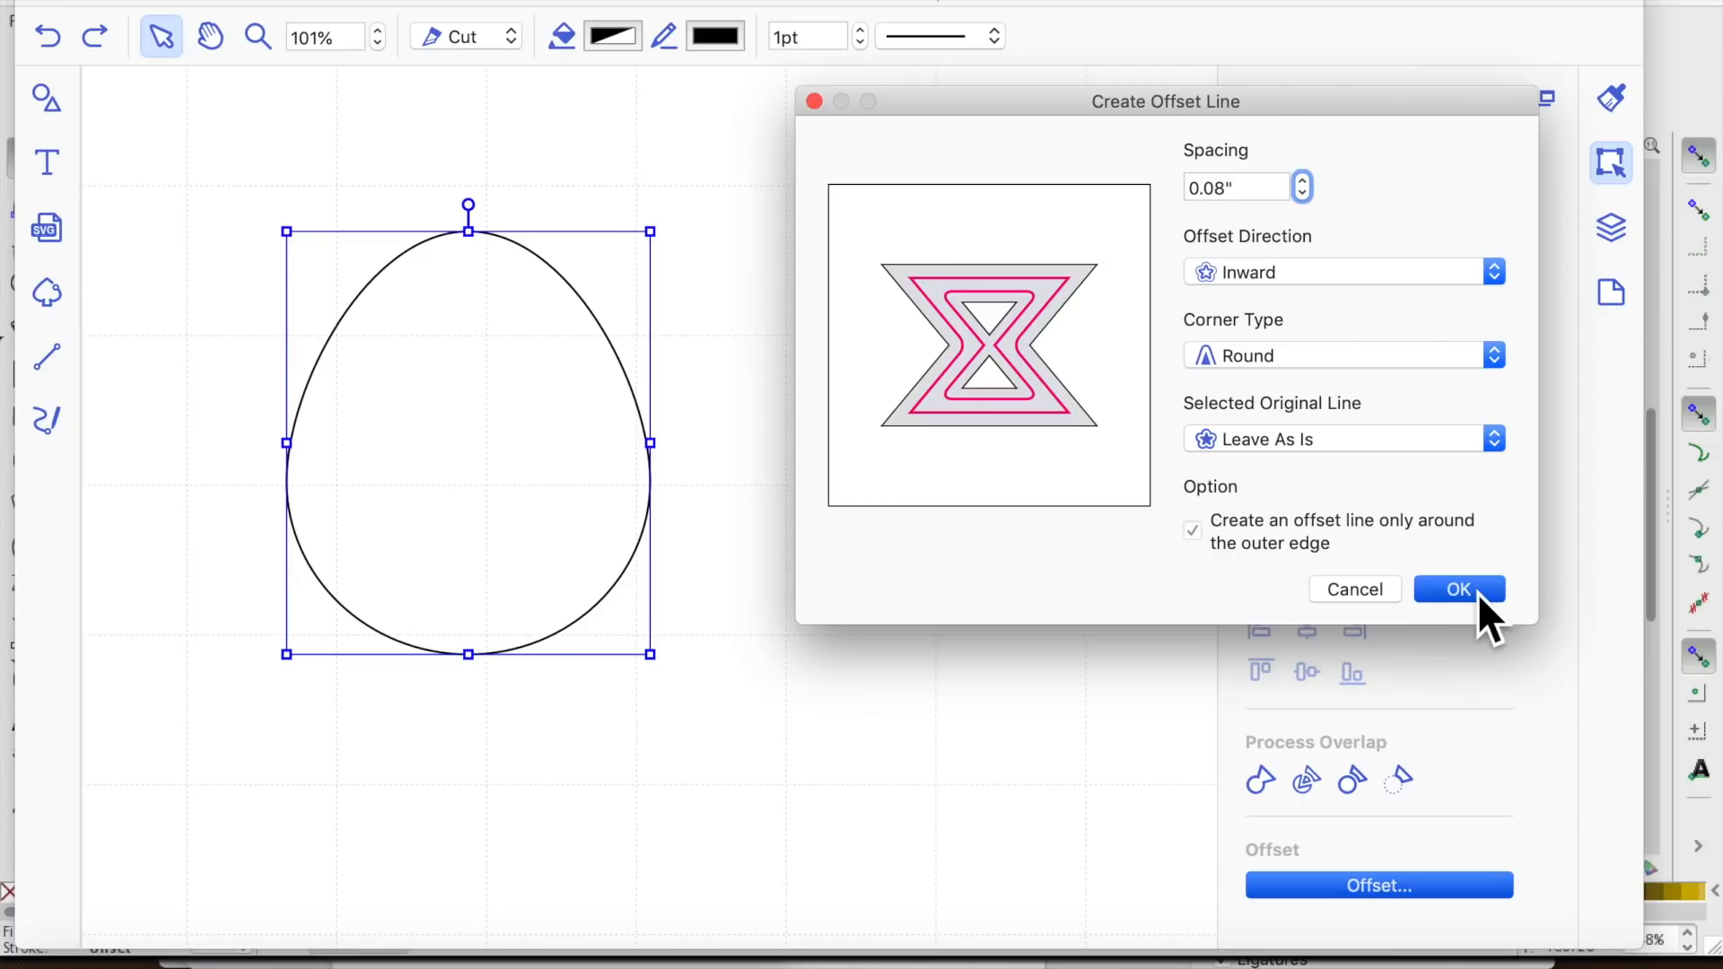
{"action": "left_click", "coordinate": [893, 506]}
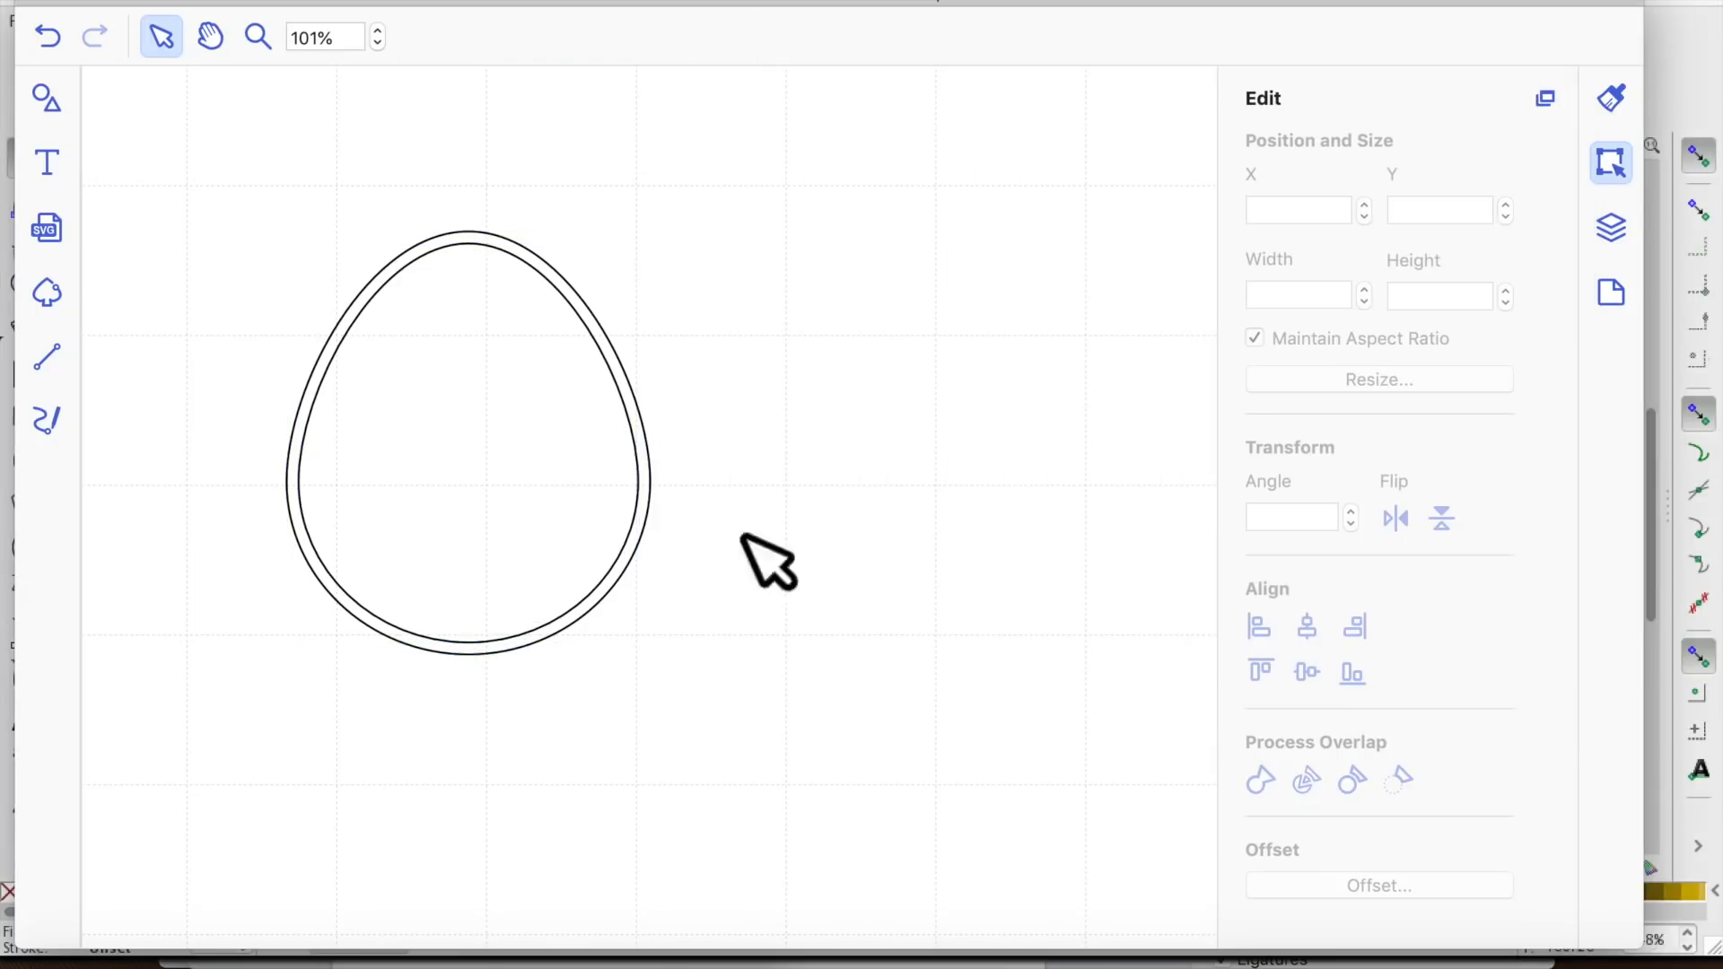
Try the long-short dash style on the inner egg outline and change it to the fine short-dash style
{"action": "left_click", "coordinate": [601, 482]}
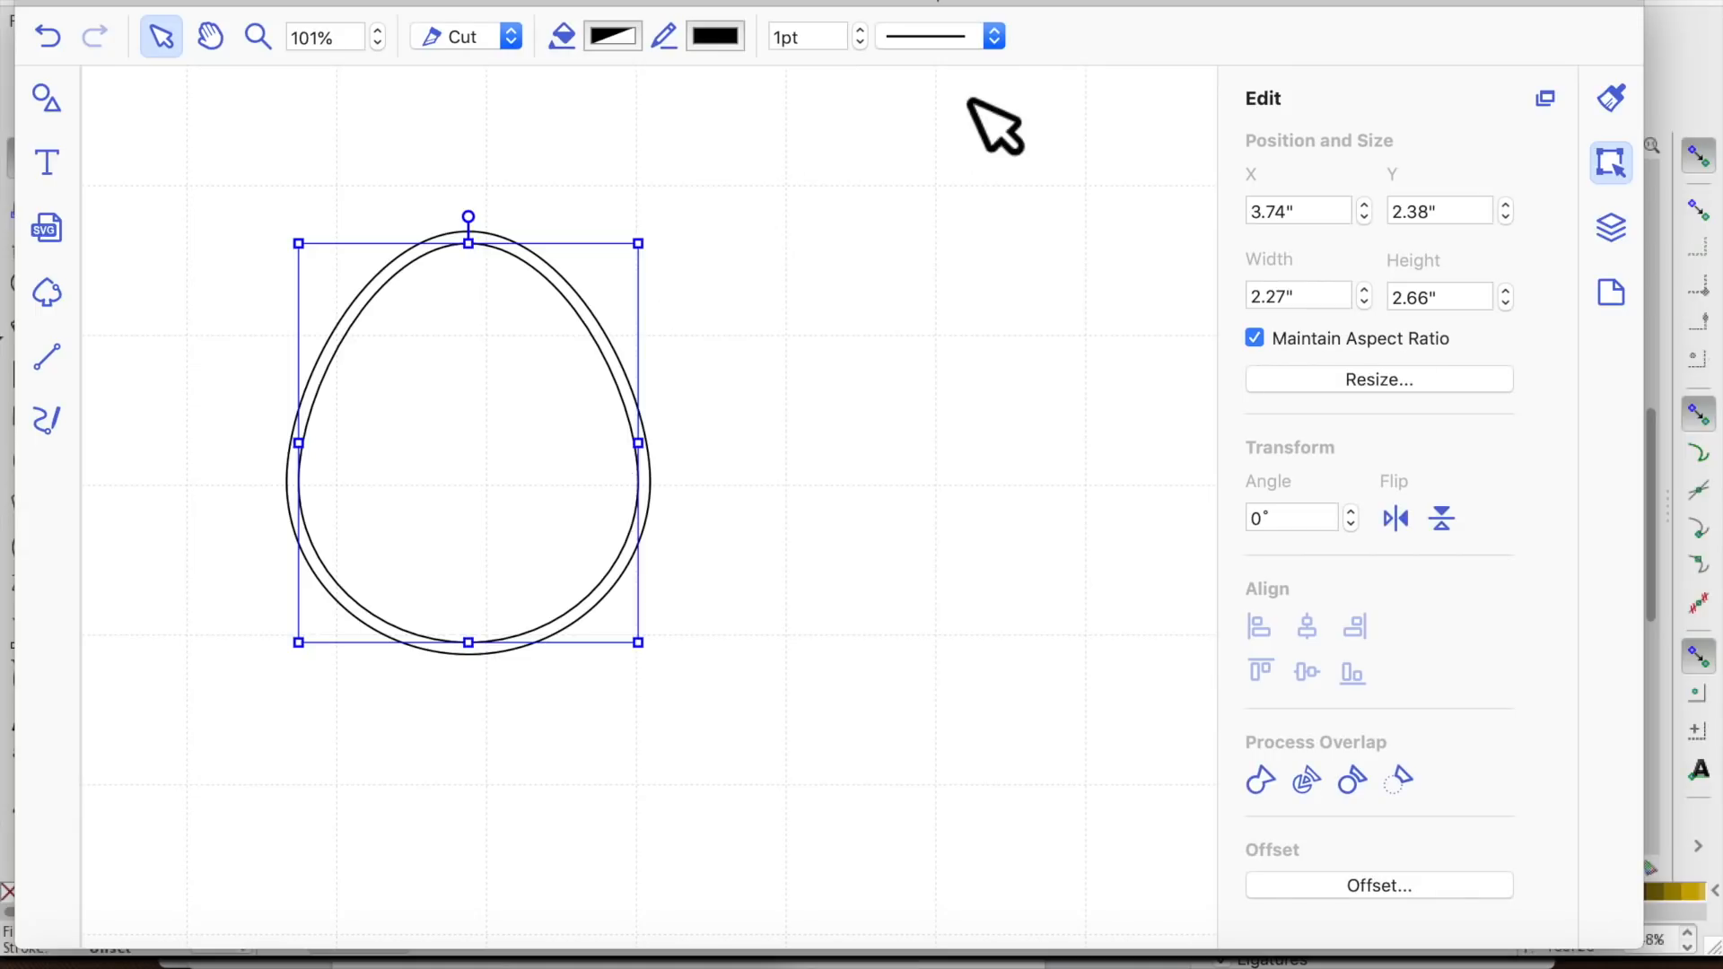
{"action": "left_click", "coordinate": [995, 38]}
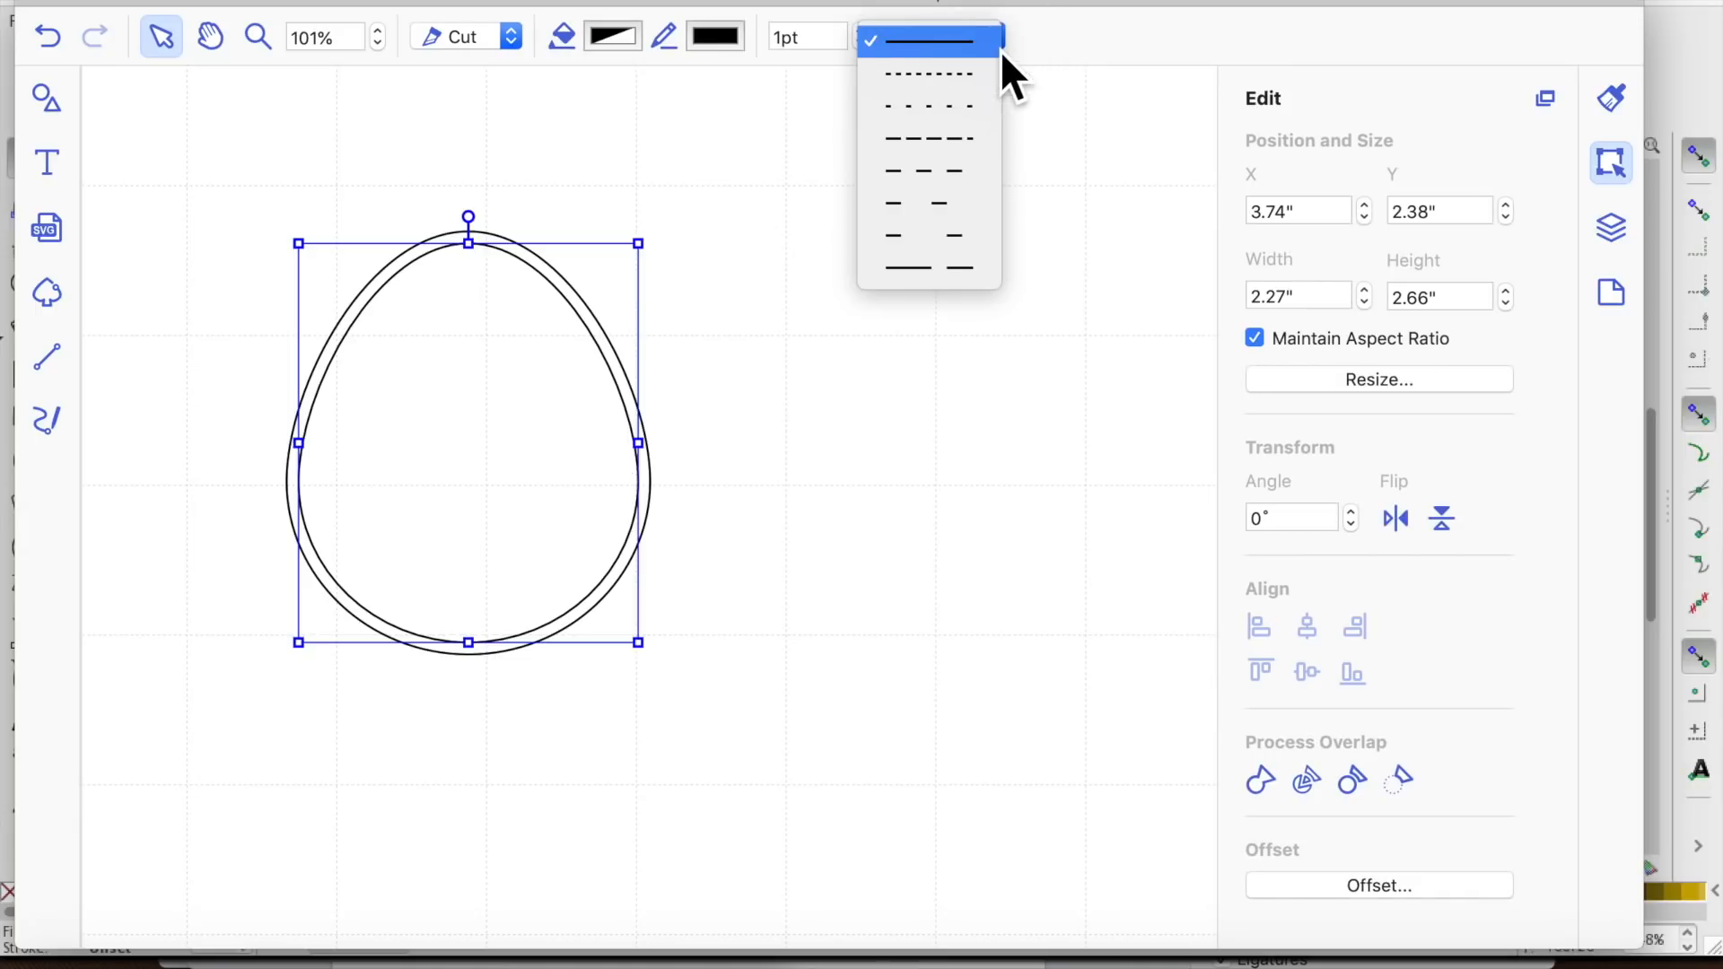
{"action": "left_click", "coordinate": [998, 267]}
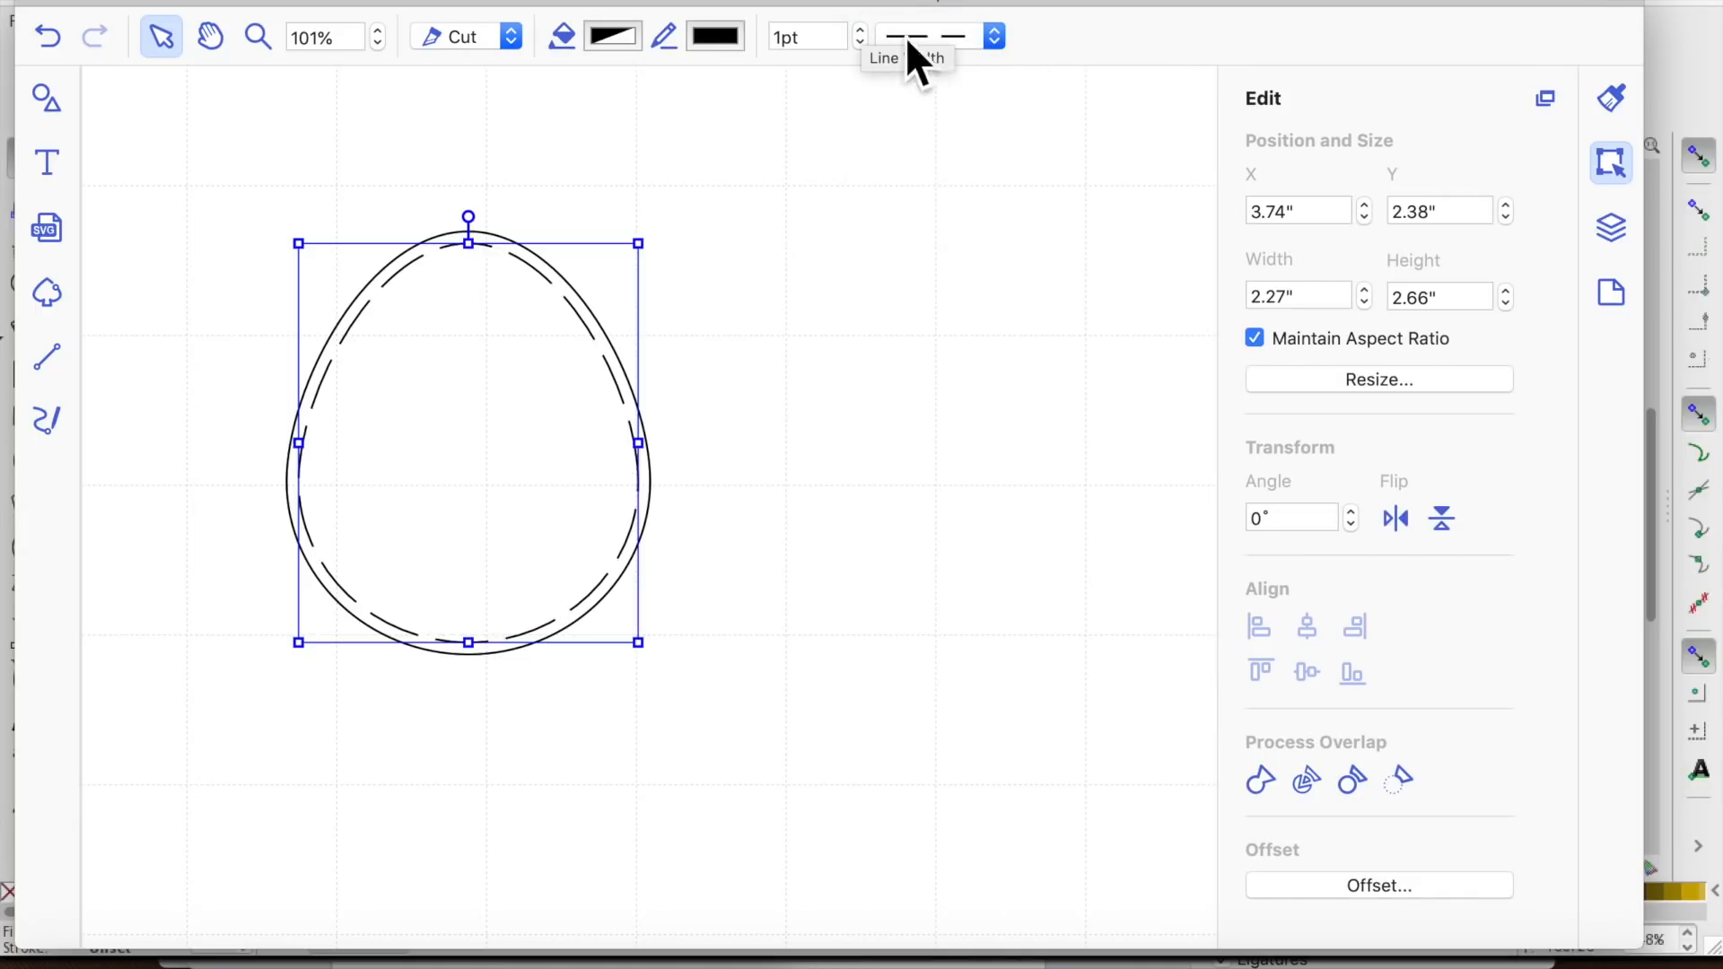
{"action": "left_click", "coordinate": [996, 40]}
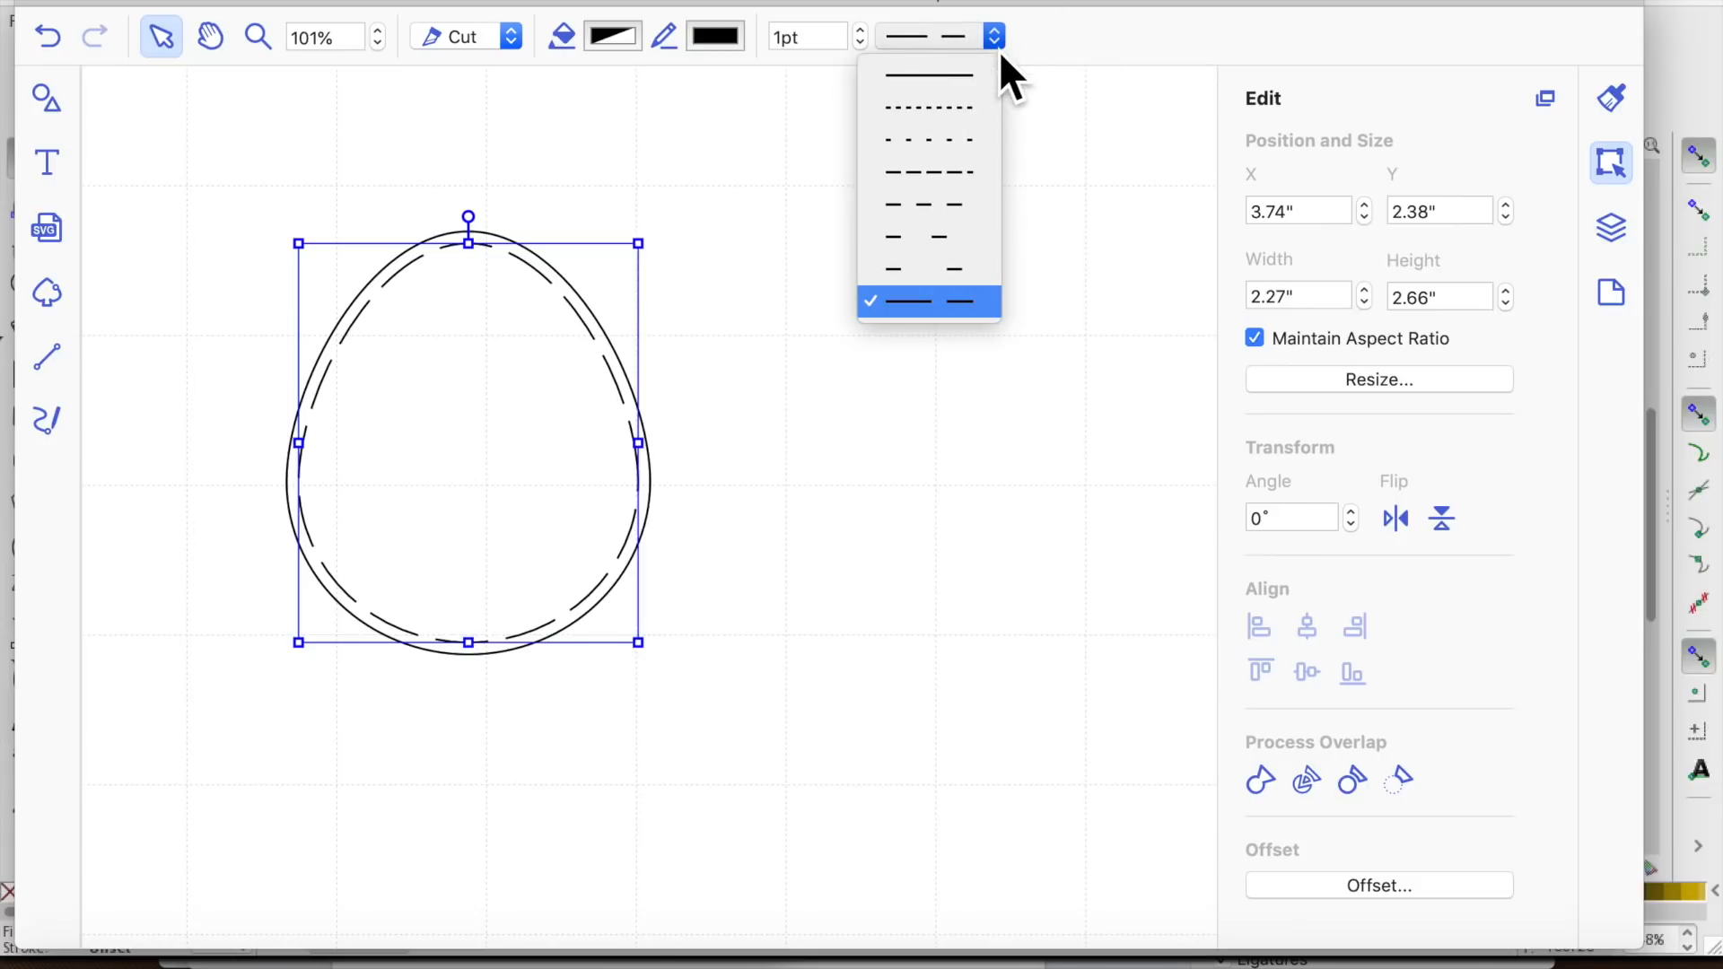
{"action": "left_click", "coordinate": [971, 111]}
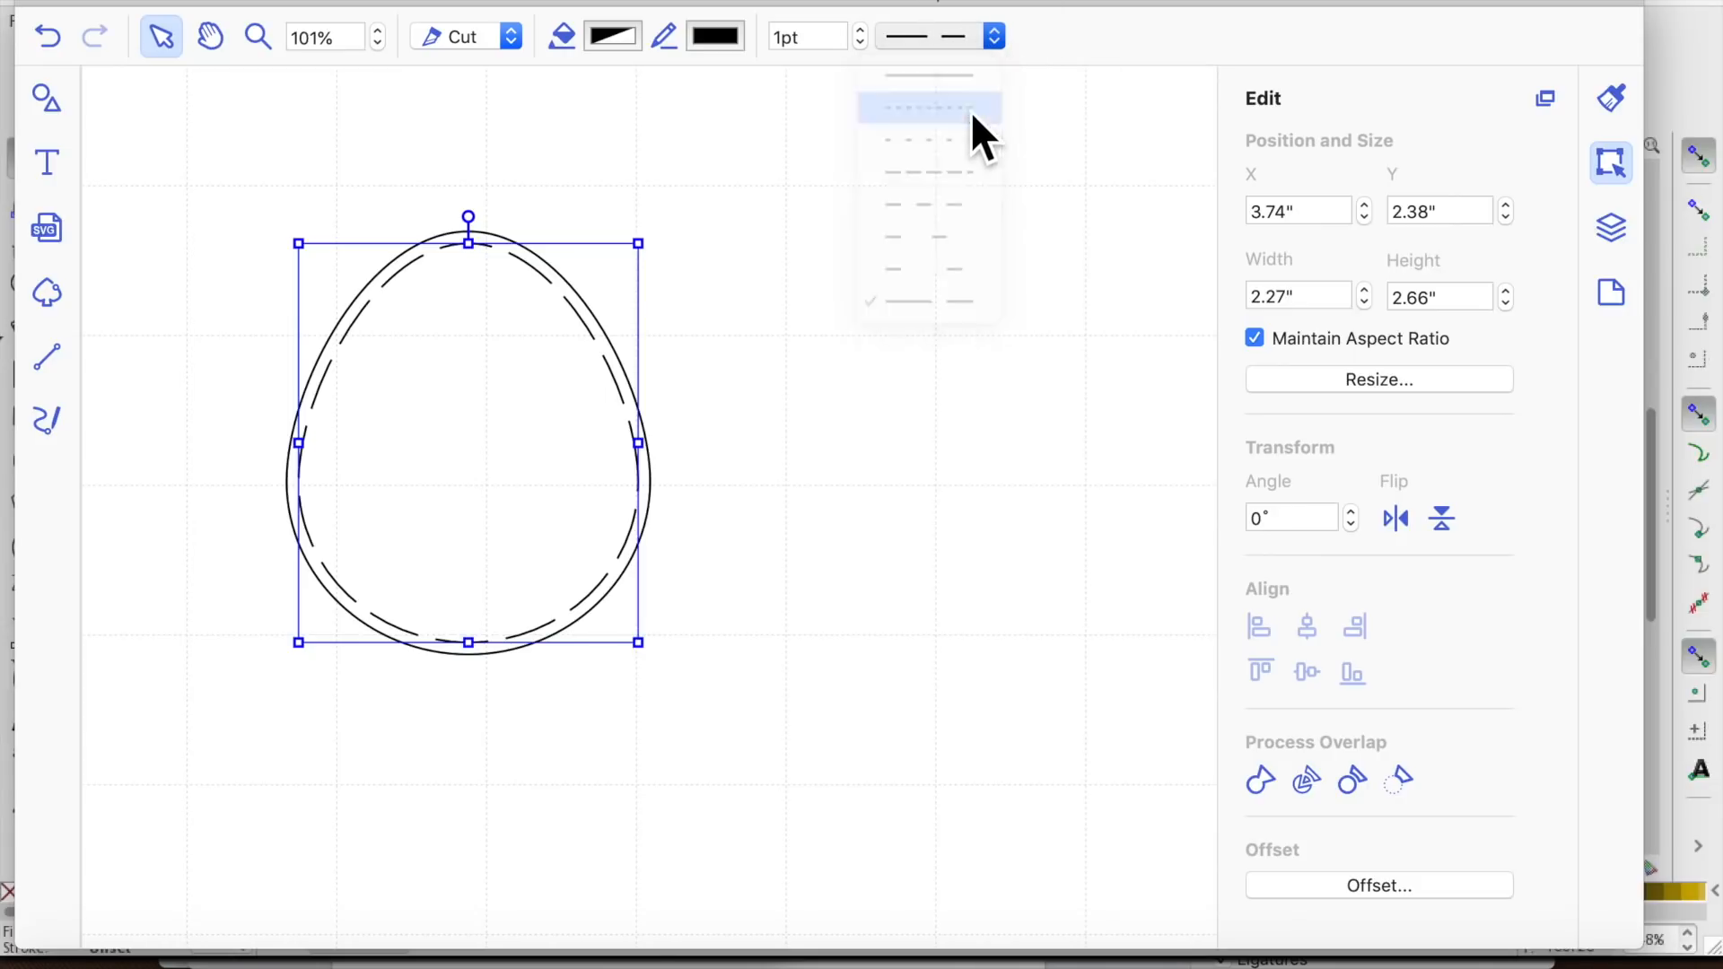
{"action": "left_click", "coordinate": [934, 564]}
{"action": "left_click_drag", "start_coordinate": [288, 175], "coordinate": [698, 732]}
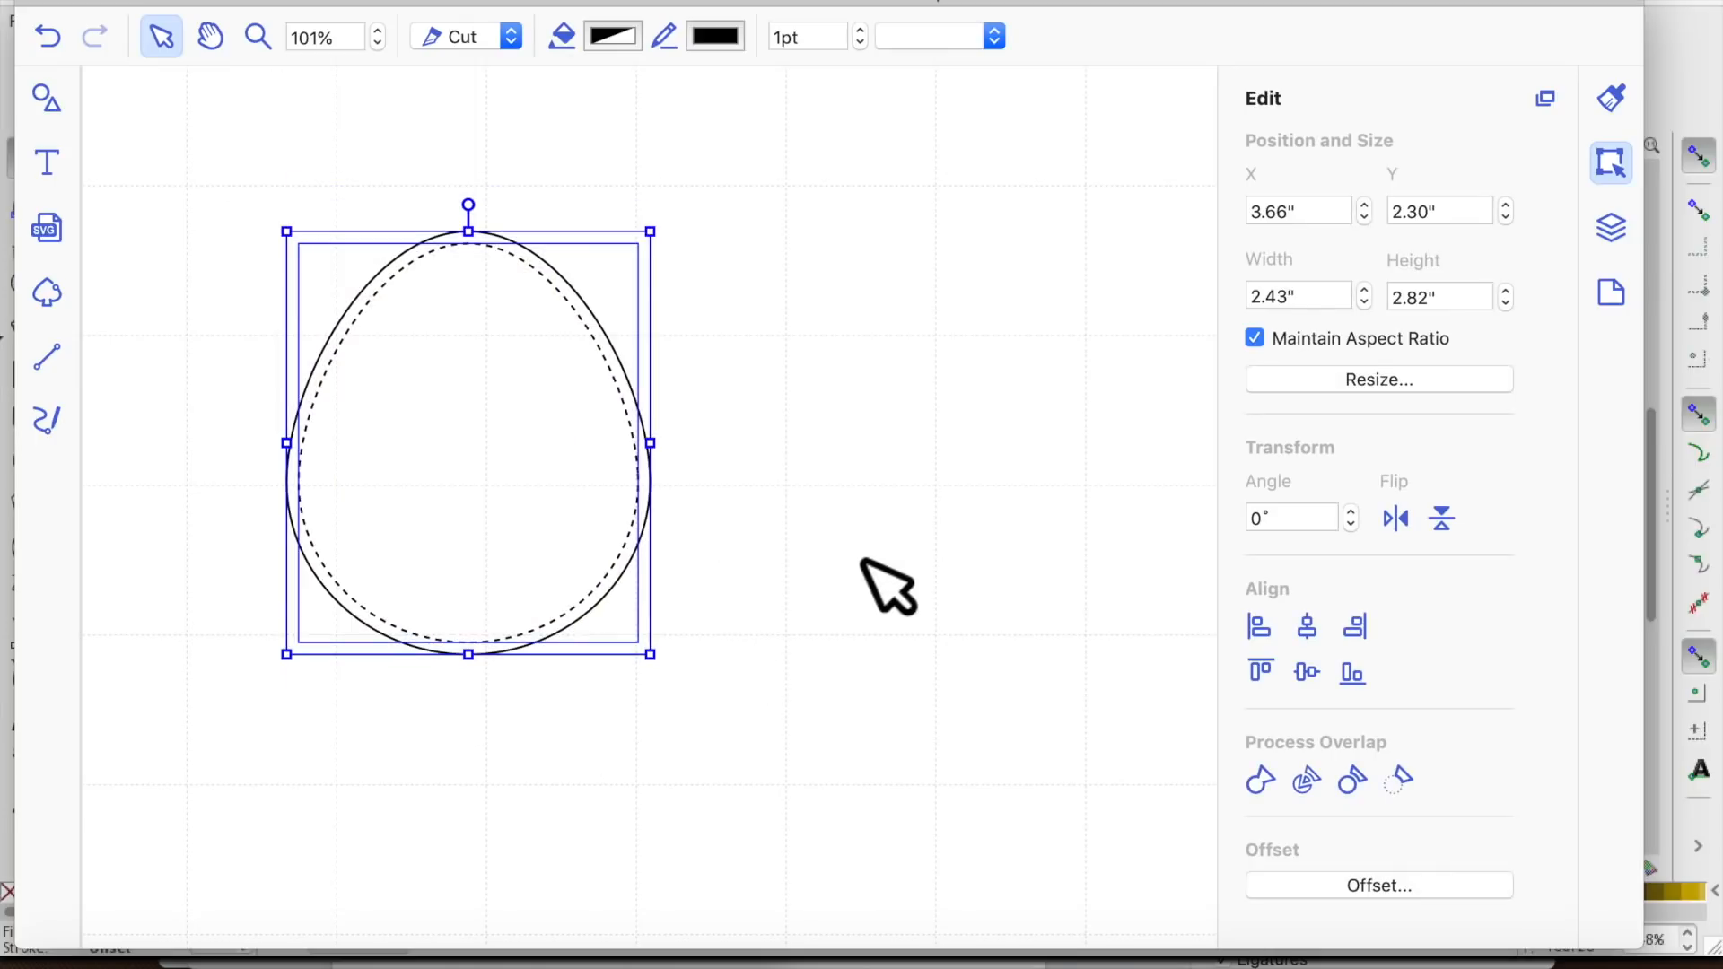
{"action": "left_click", "coordinate": [848, 368]}
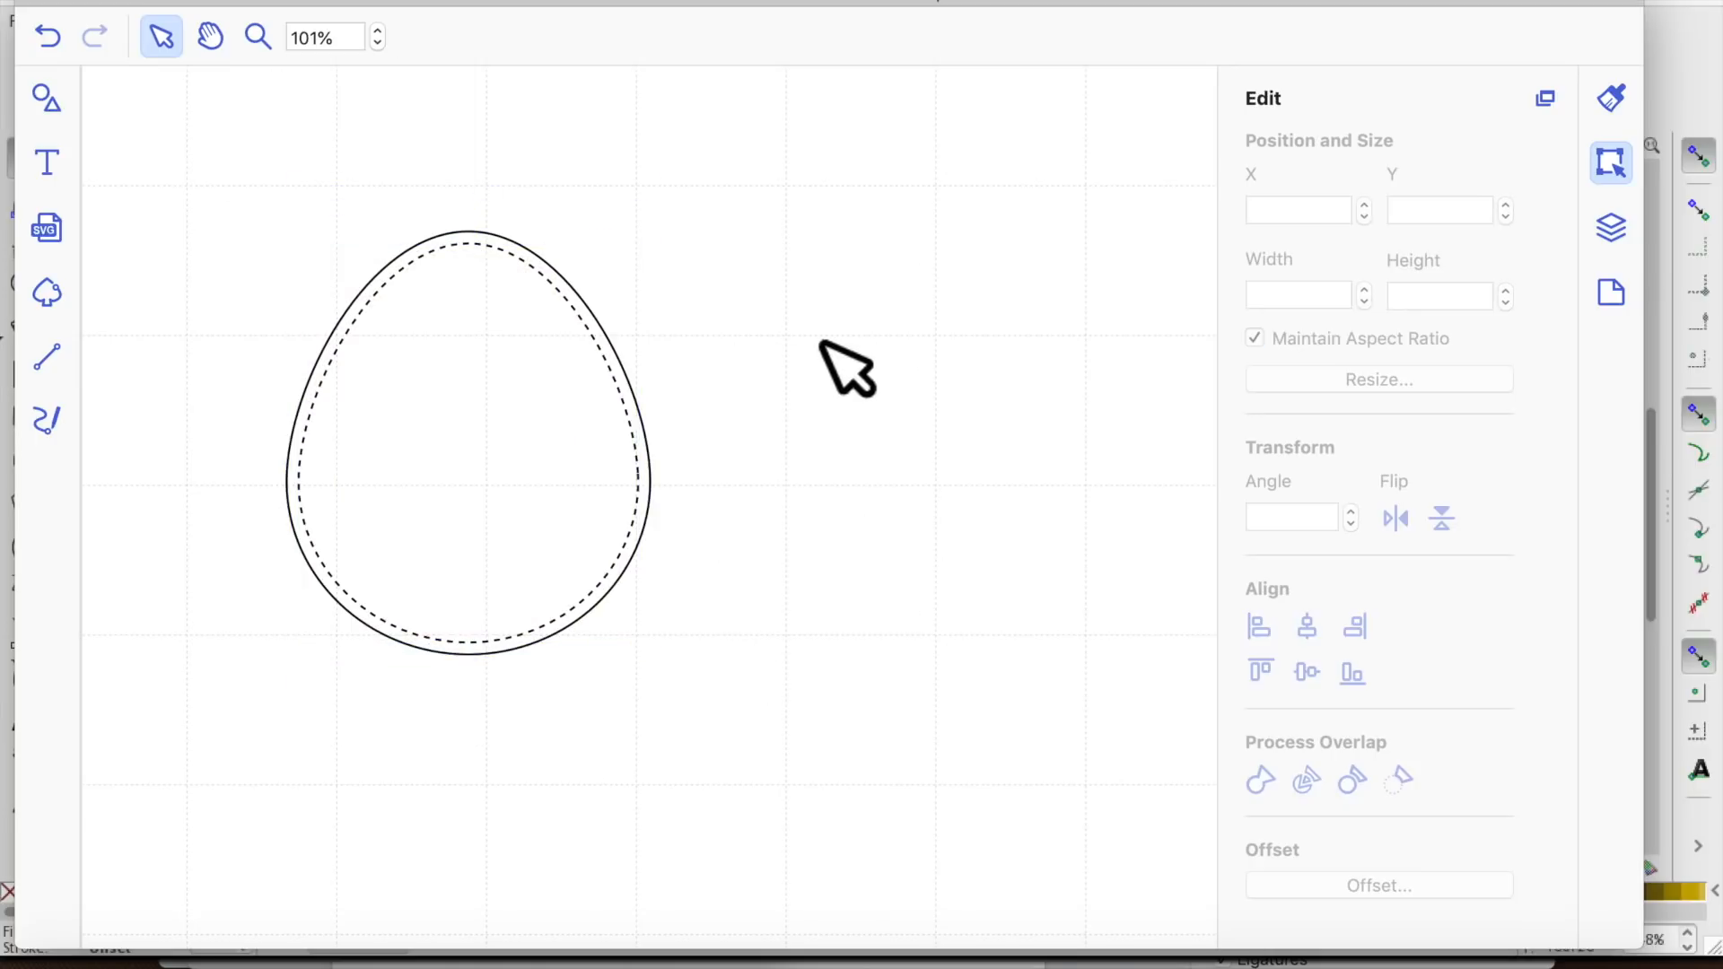
Set the operation of the dashed inner egg outline to Draw
{"action": "left_click", "coordinate": [639, 384]}
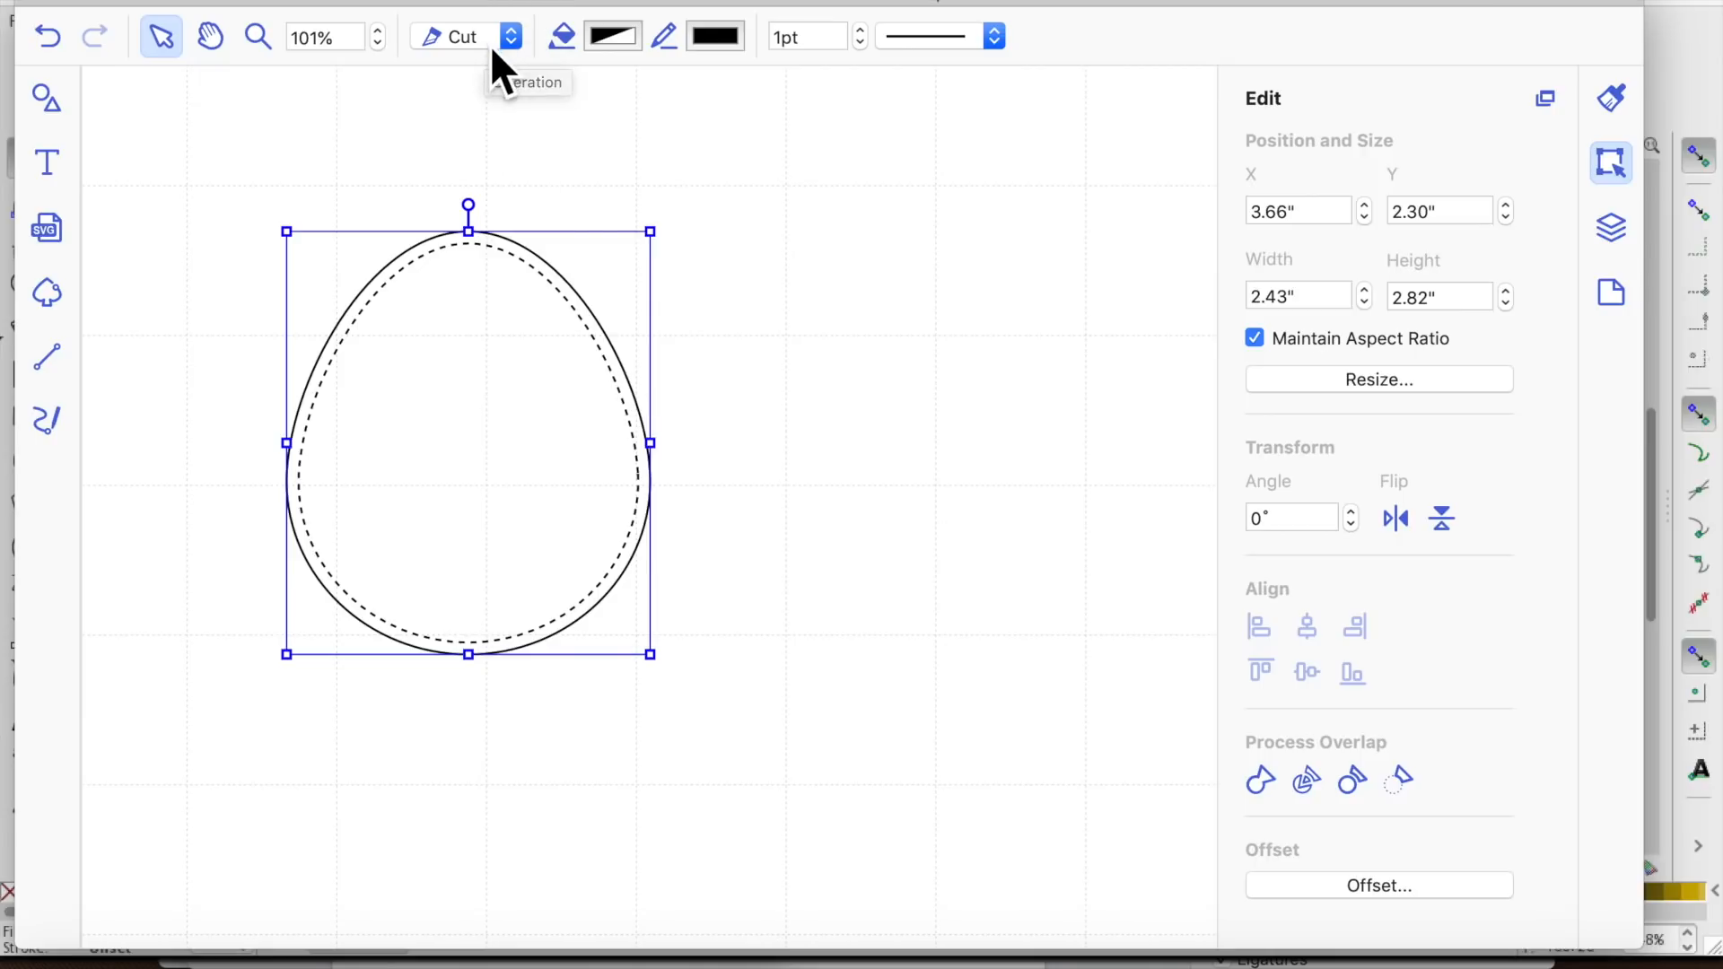
{"action": "left_click", "coordinate": [519, 493]}
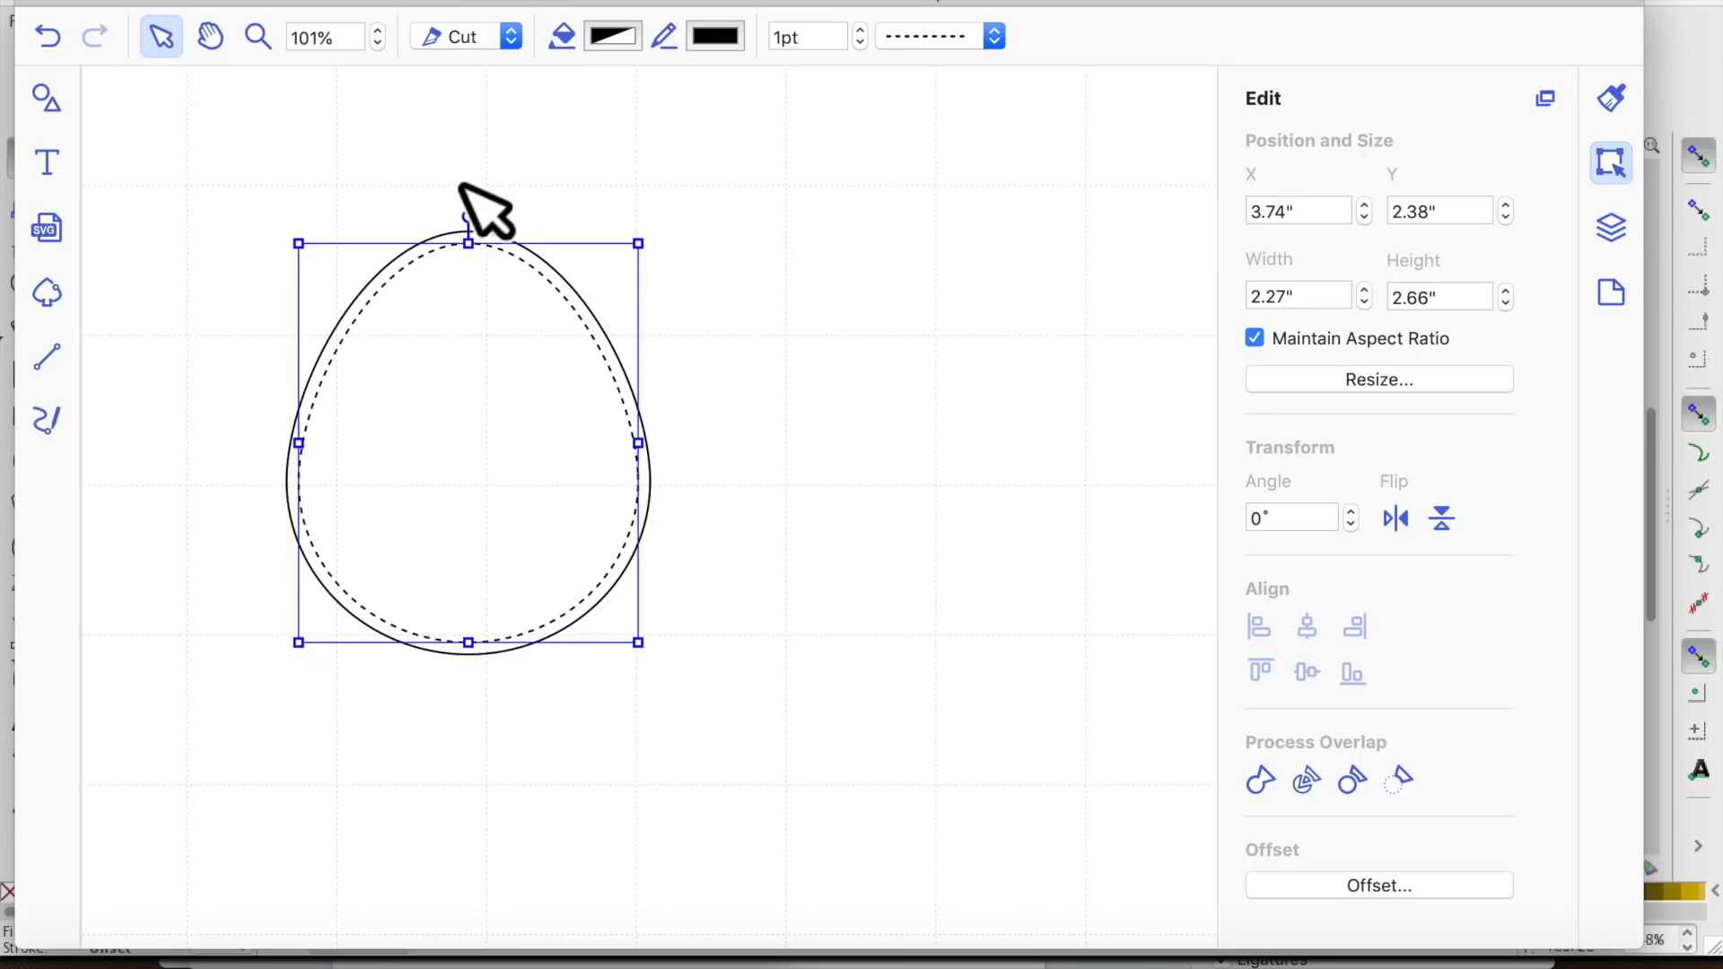
{"action": "left_click", "coordinate": [515, 47]}
{"action": "left_click", "coordinate": [508, 75]}
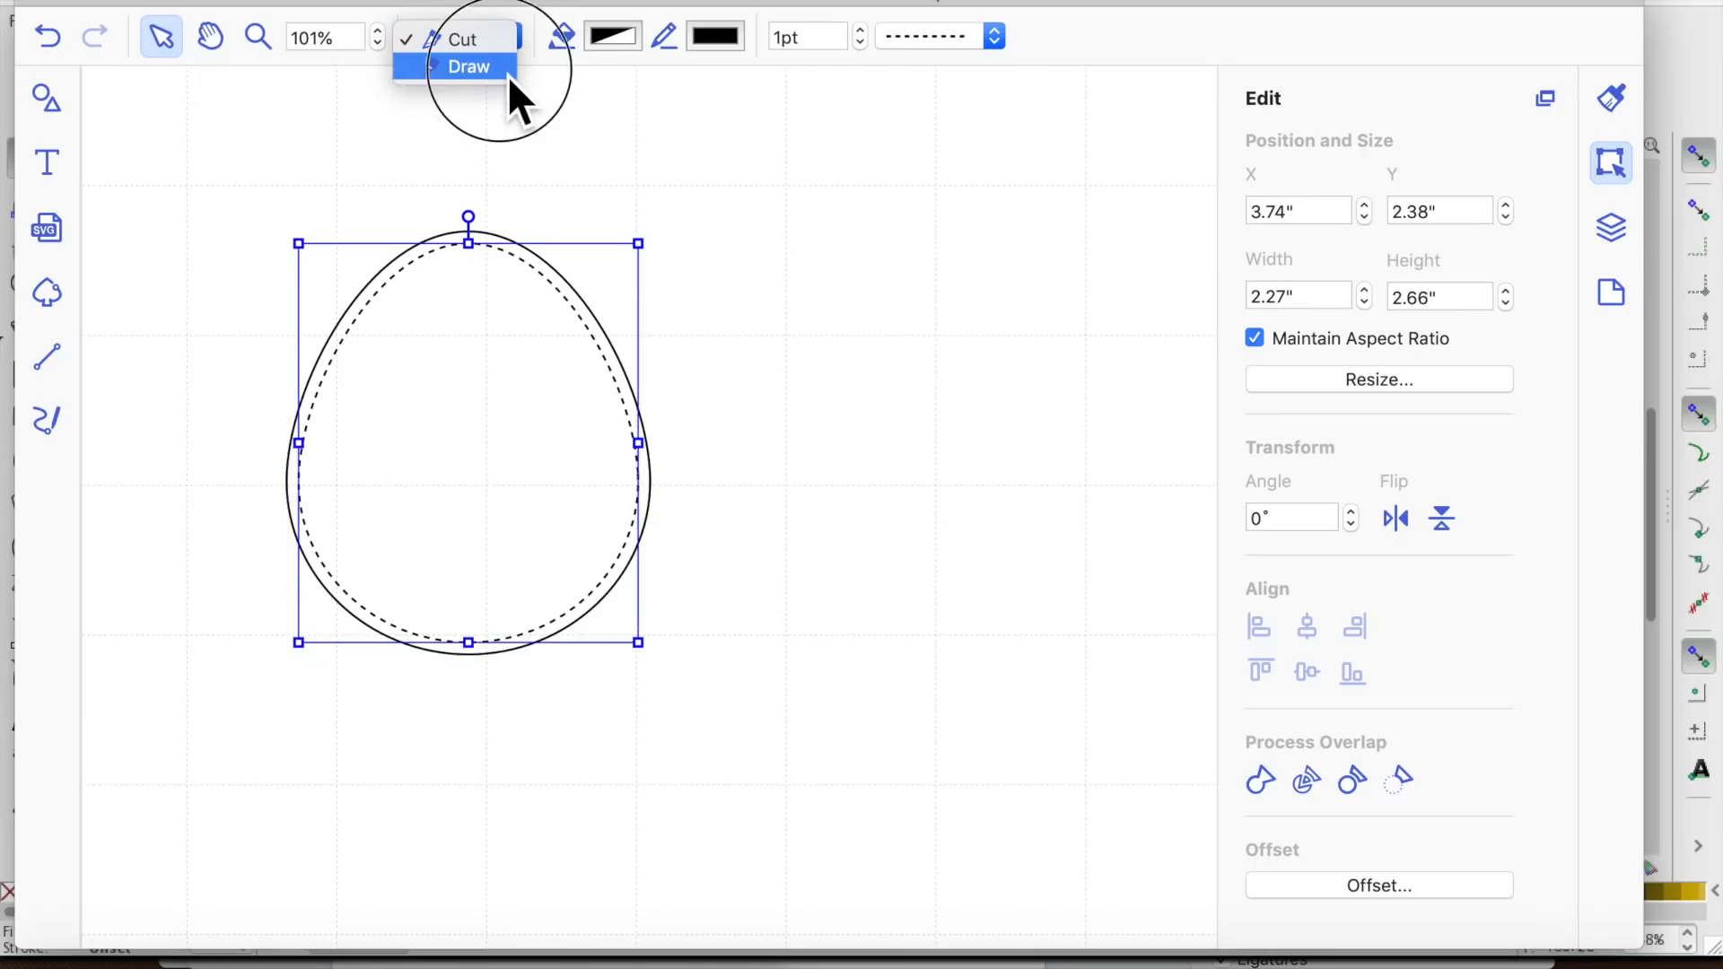
{"action": "left_click", "coordinate": [813, 332]}
Group the solid and dashed egg outlines and move them together slightly down and to the right
{"action": "left_click_drag", "start_coordinate": [301, 192], "coordinate": [872, 645]}
{"action": "right_click", "coordinate": [491, 477]}
{"action": "left_click", "coordinate": [558, 646]}
{"action": "left_click", "coordinate": [827, 642]}
{"action": "left_click", "coordinate": [628, 534]}
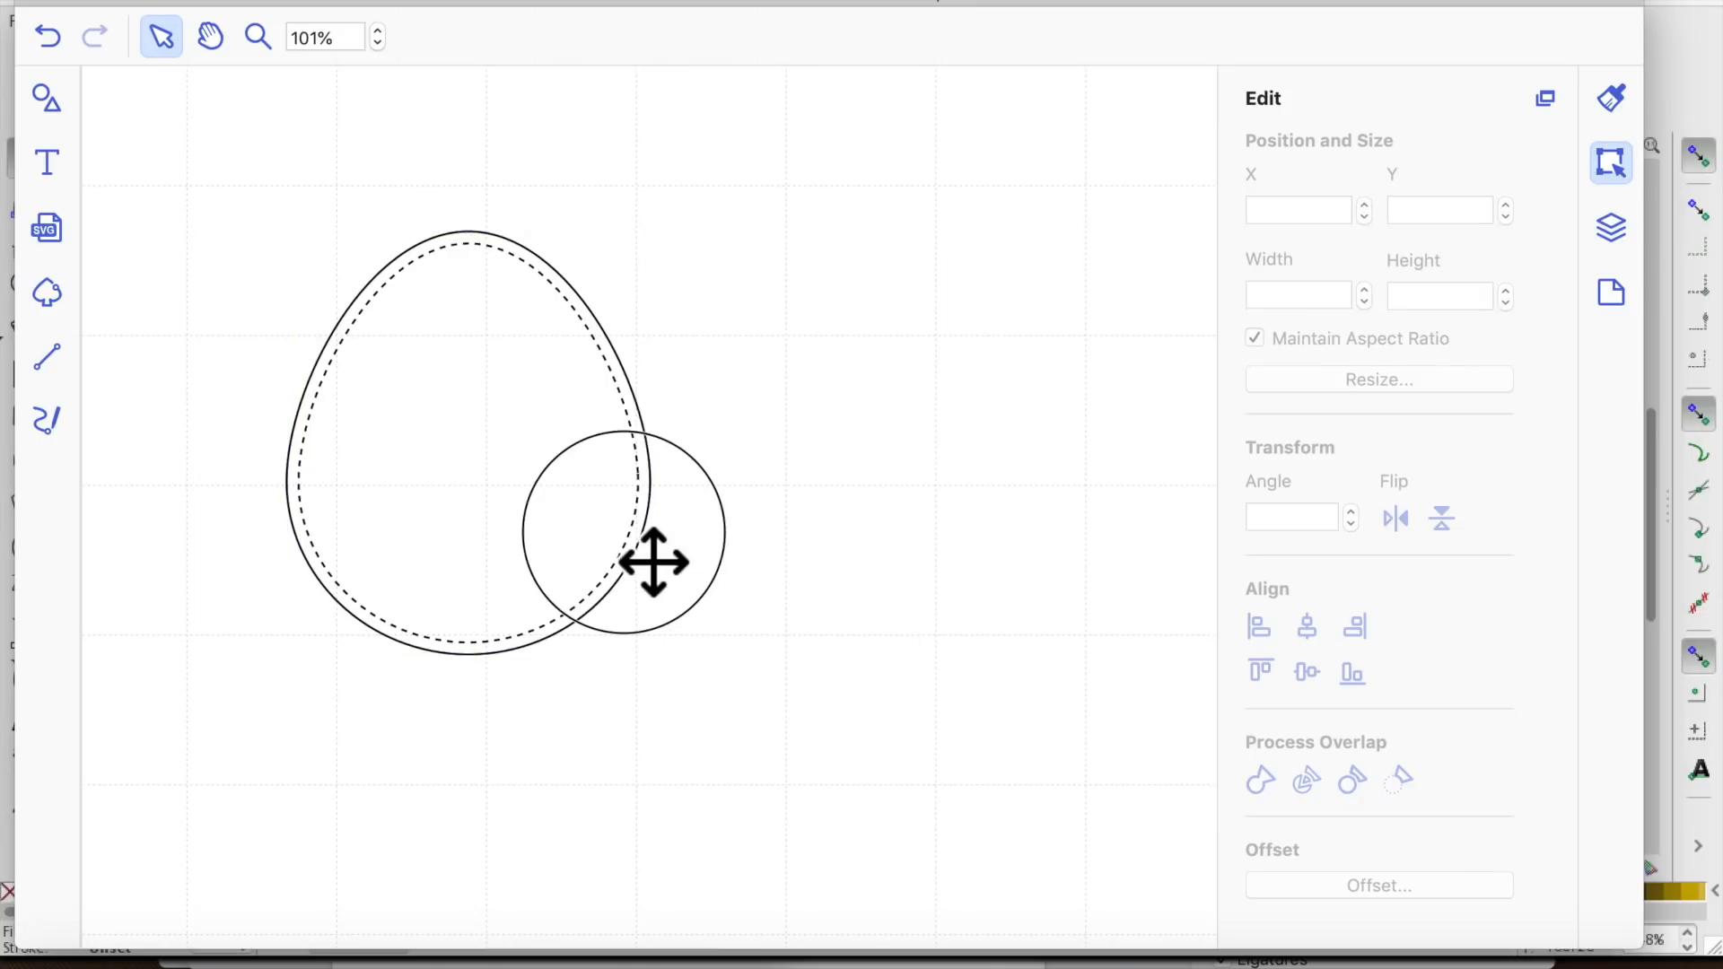
{"action": "left_click_drag", "start_coordinate": [801, 496], "coordinate": [673, 620]}
{"action": "left_click", "coordinate": [897, 643]}
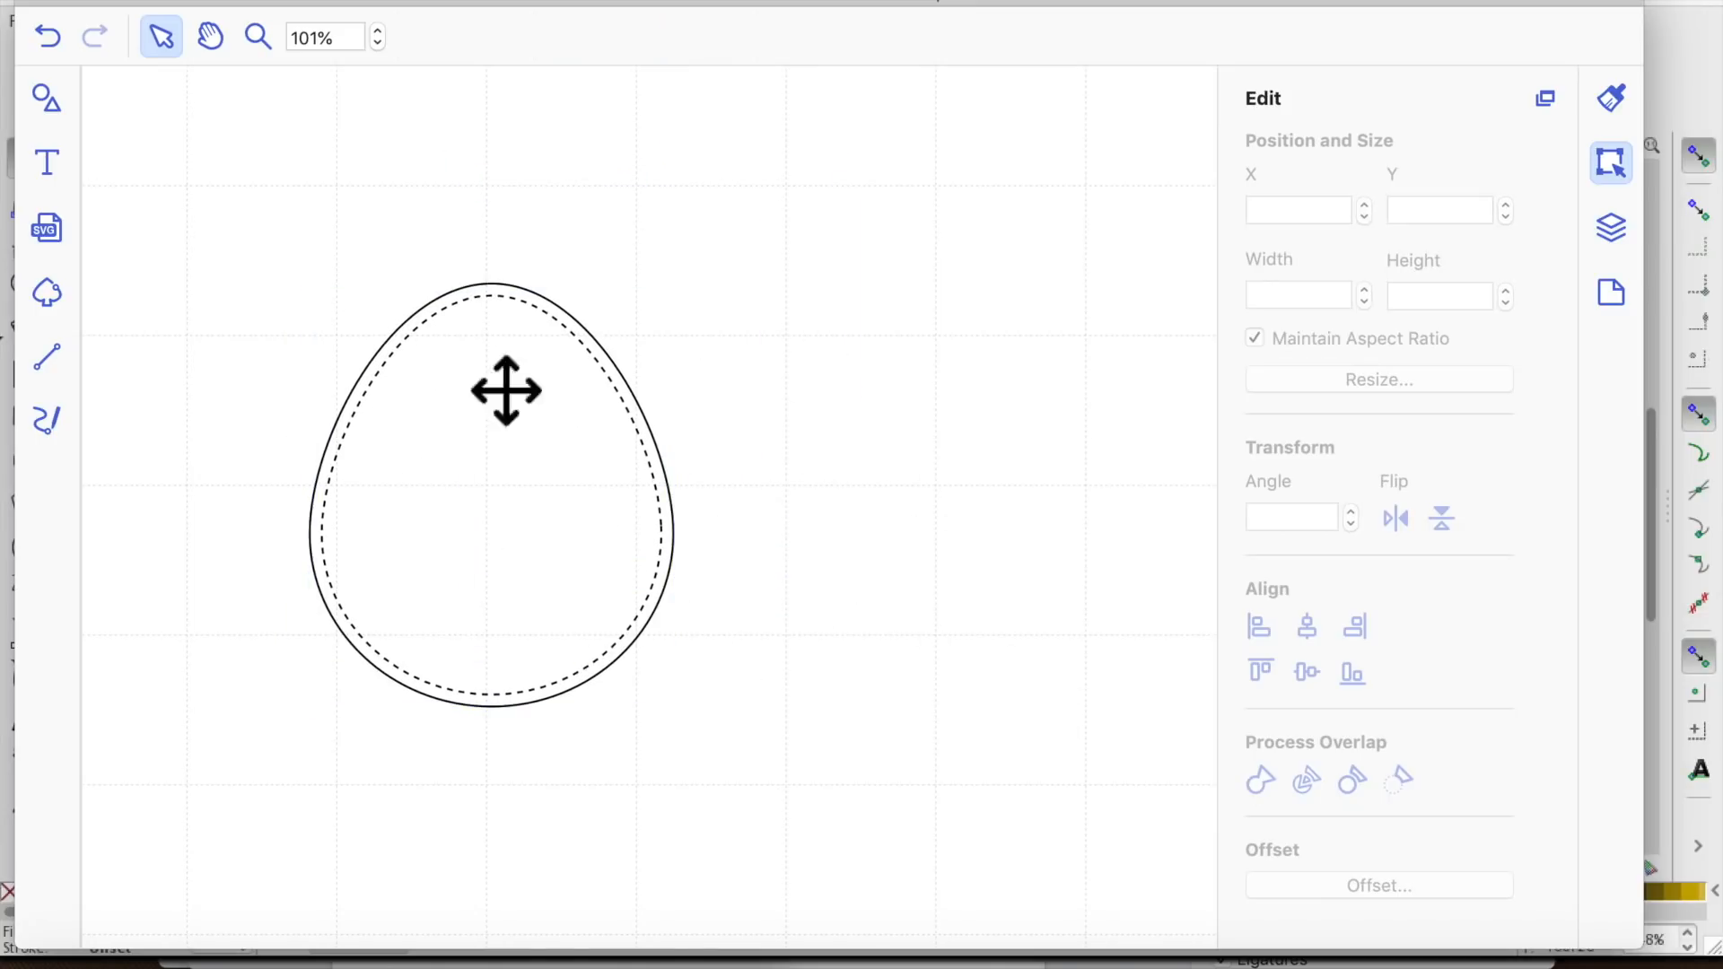
Undo the edits back to the single egg outline and move the egg to about X 4.80", Y 2.49"
{"action": "left_click", "coordinate": [54, 41]}
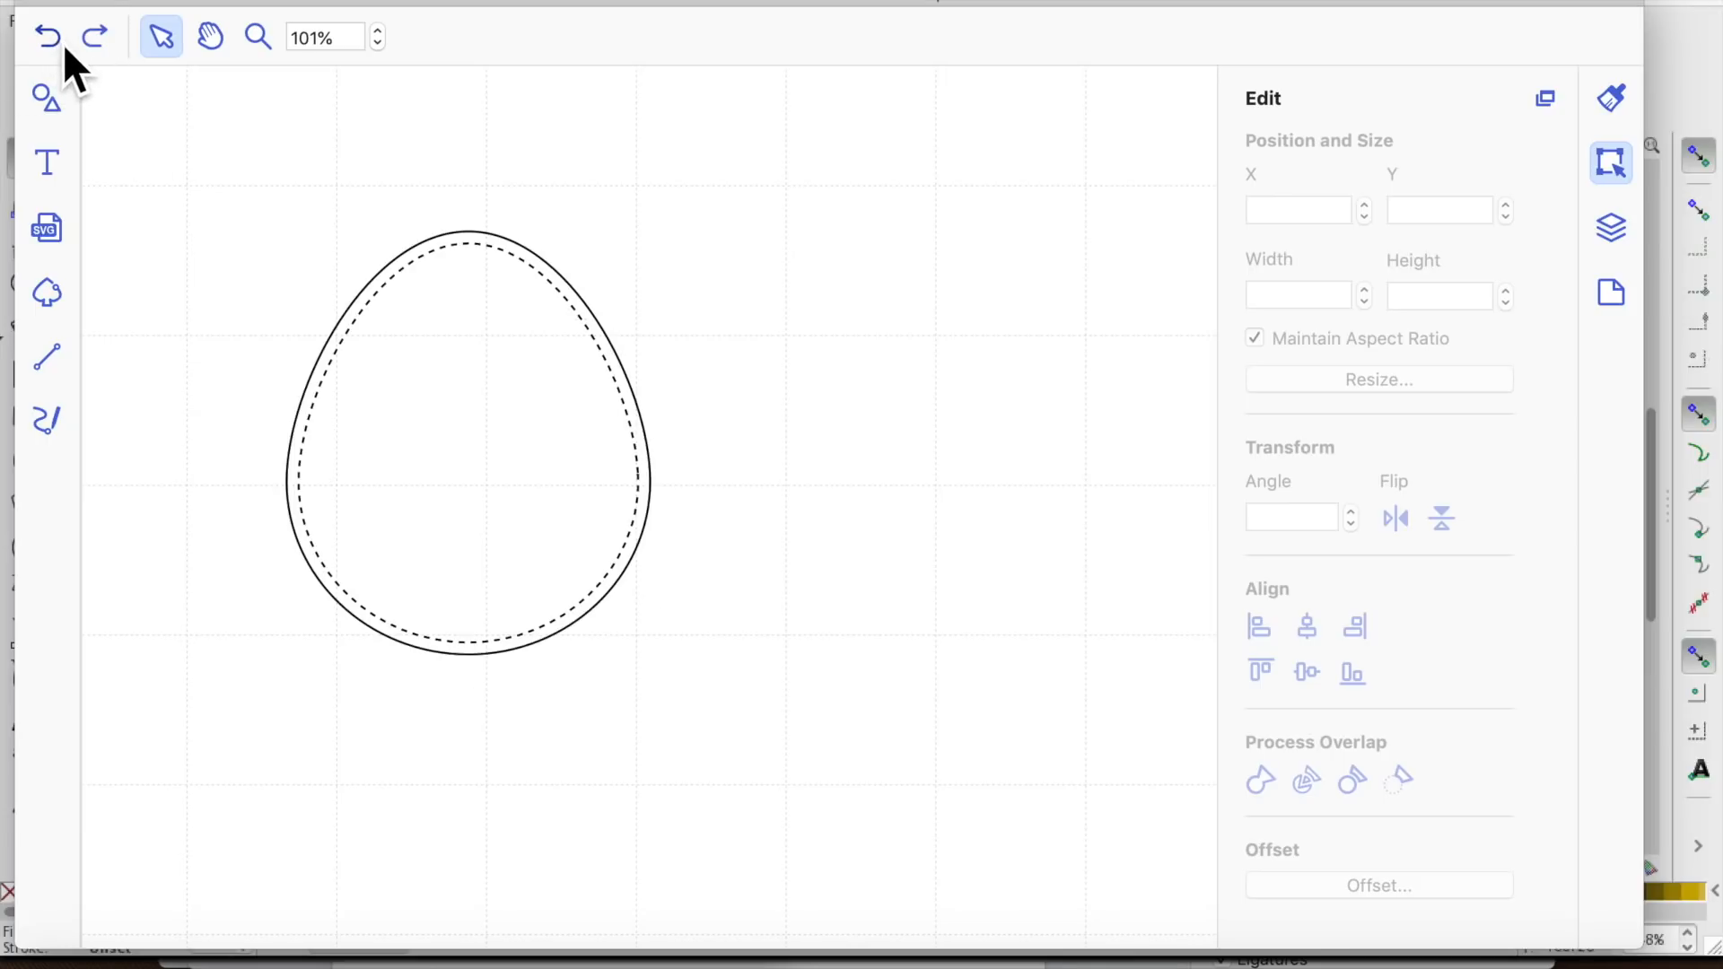
{"action": "left_click", "coordinate": [56, 31]}
{"action": "left_click", "coordinate": [55, 31]}
{"action": "left_click_drag", "start_coordinate": [501, 490], "coordinate": [677, 523]}
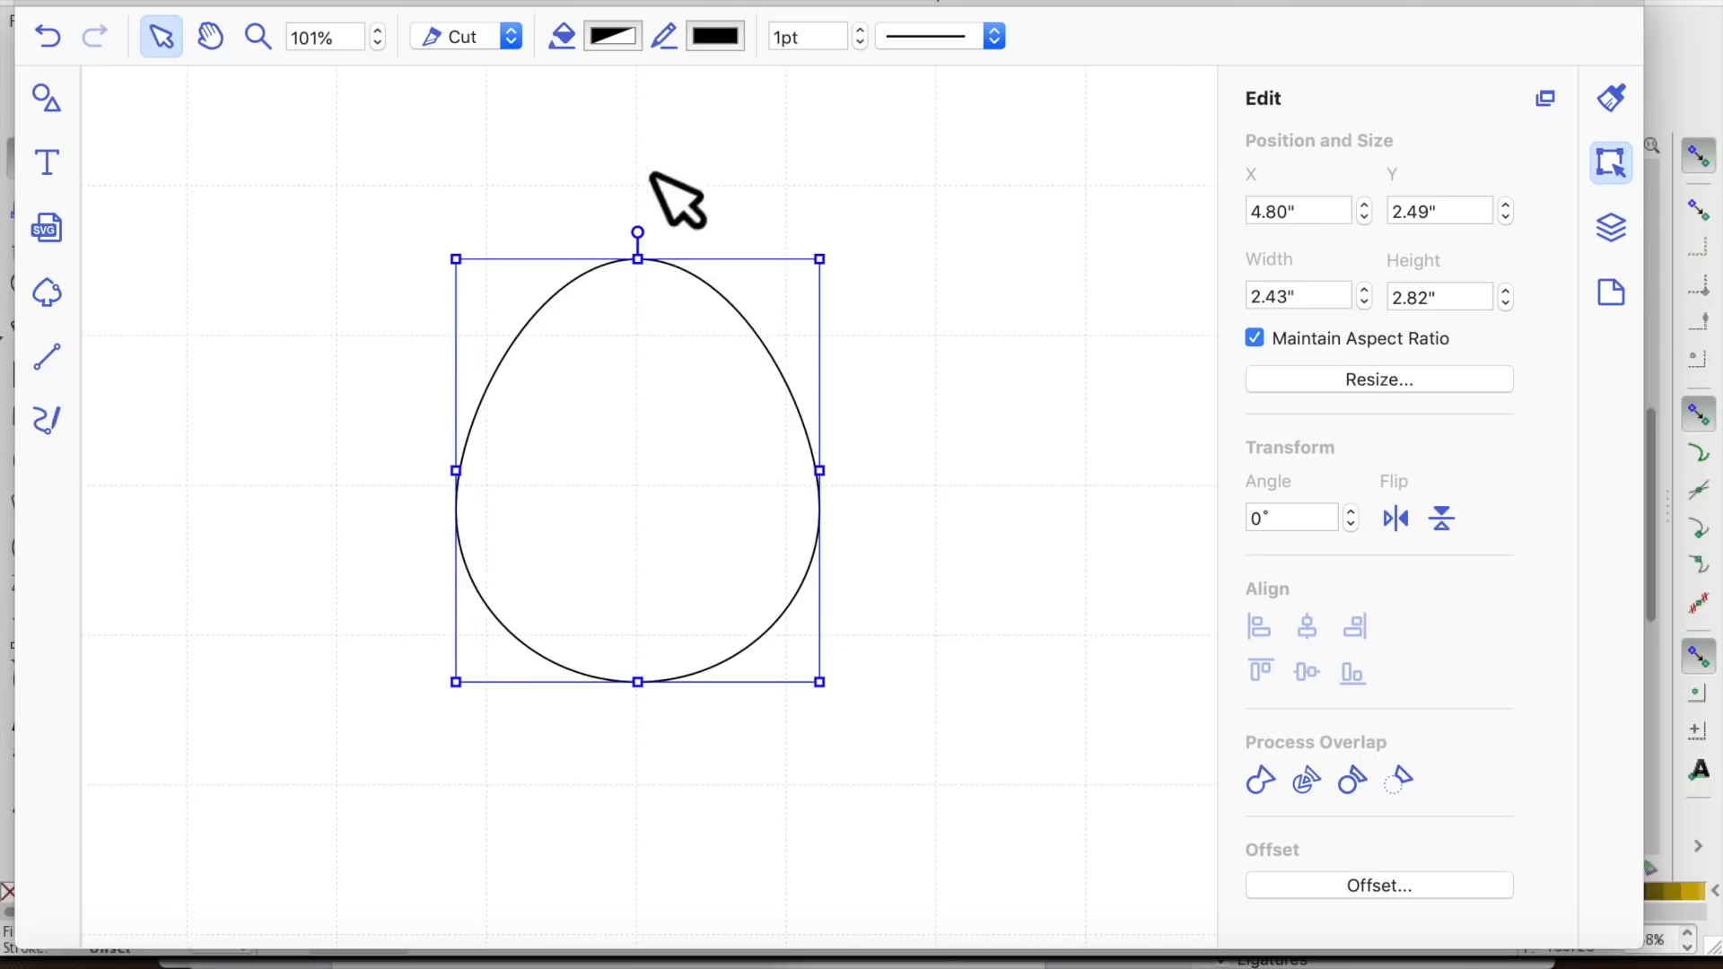
{"action": "left_click", "coordinate": [1382, 890]}
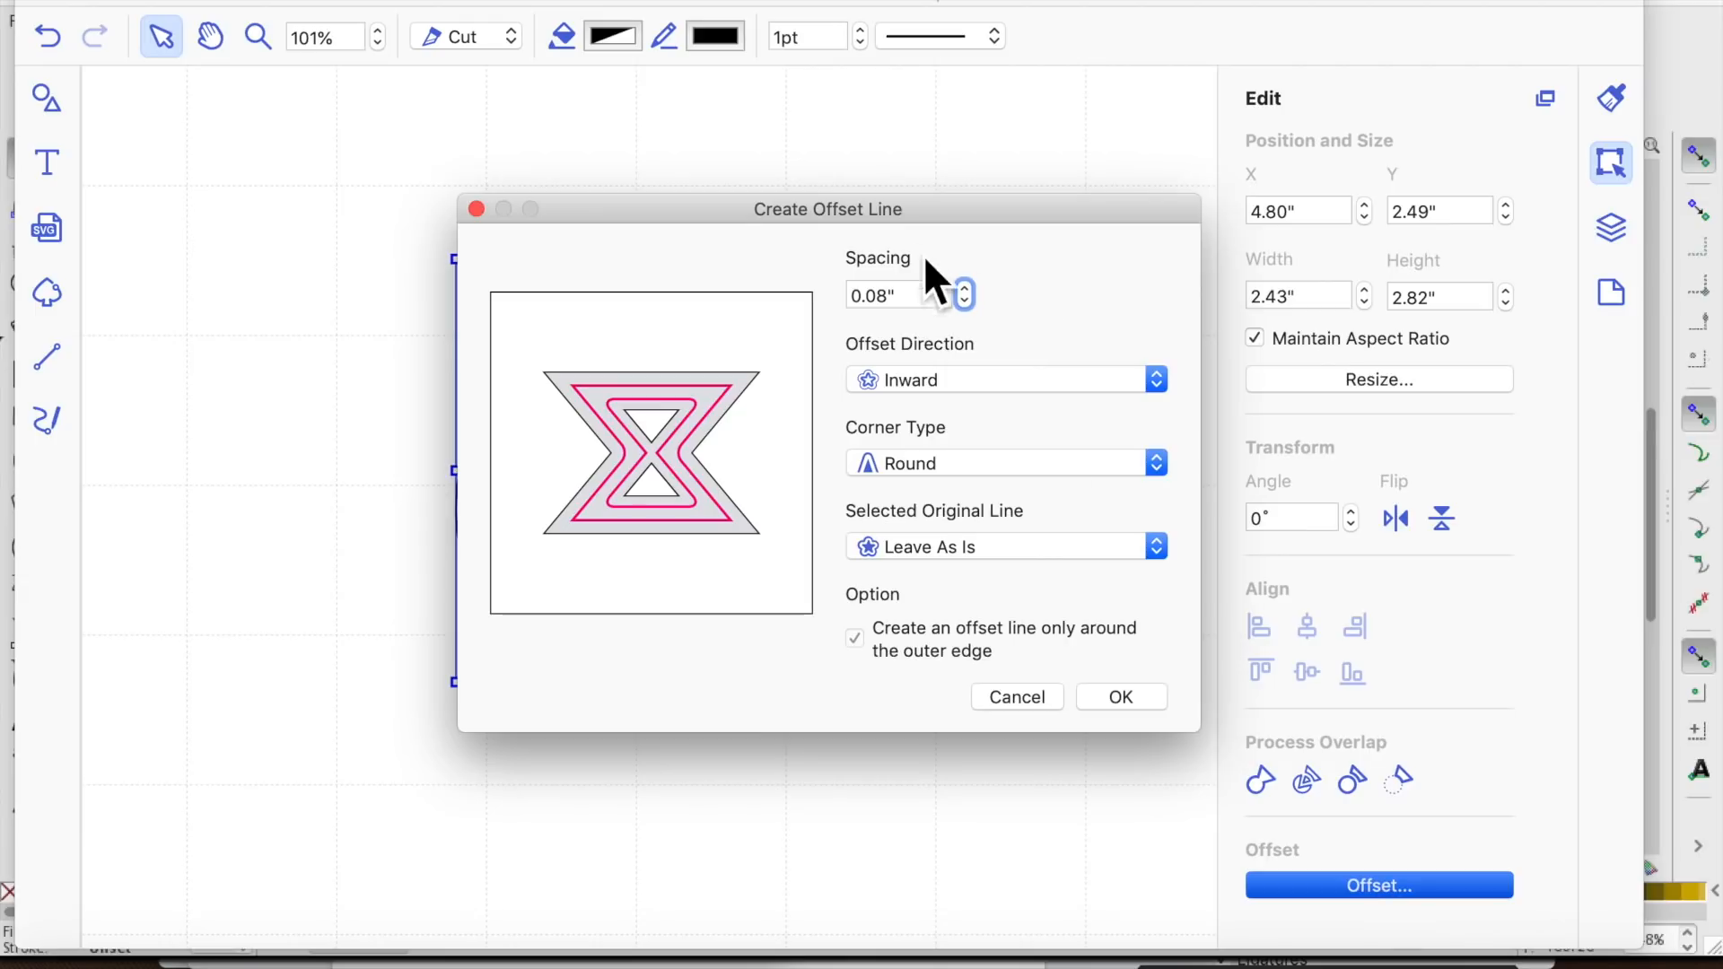
{"action": "left_click_drag", "start_coordinate": [976, 207], "coordinate": [1393, 105]}
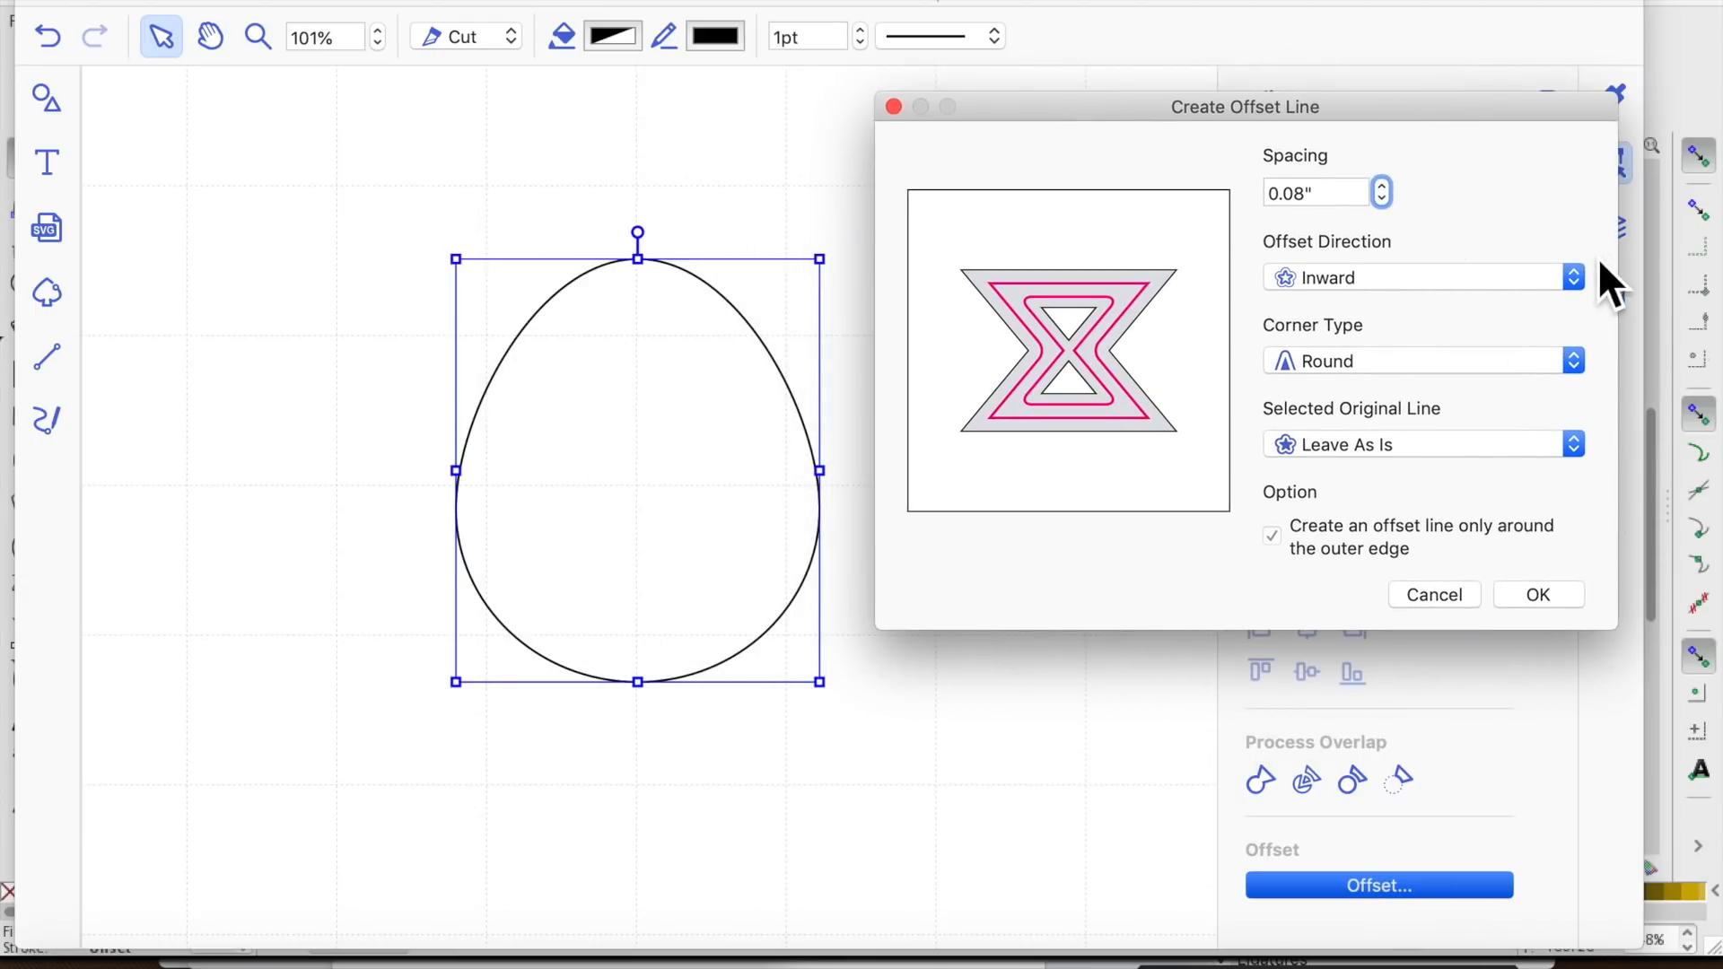
{"action": "left_click", "coordinate": [1573, 278]}
{"action": "left_click", "coordinate": [1446, 256]}
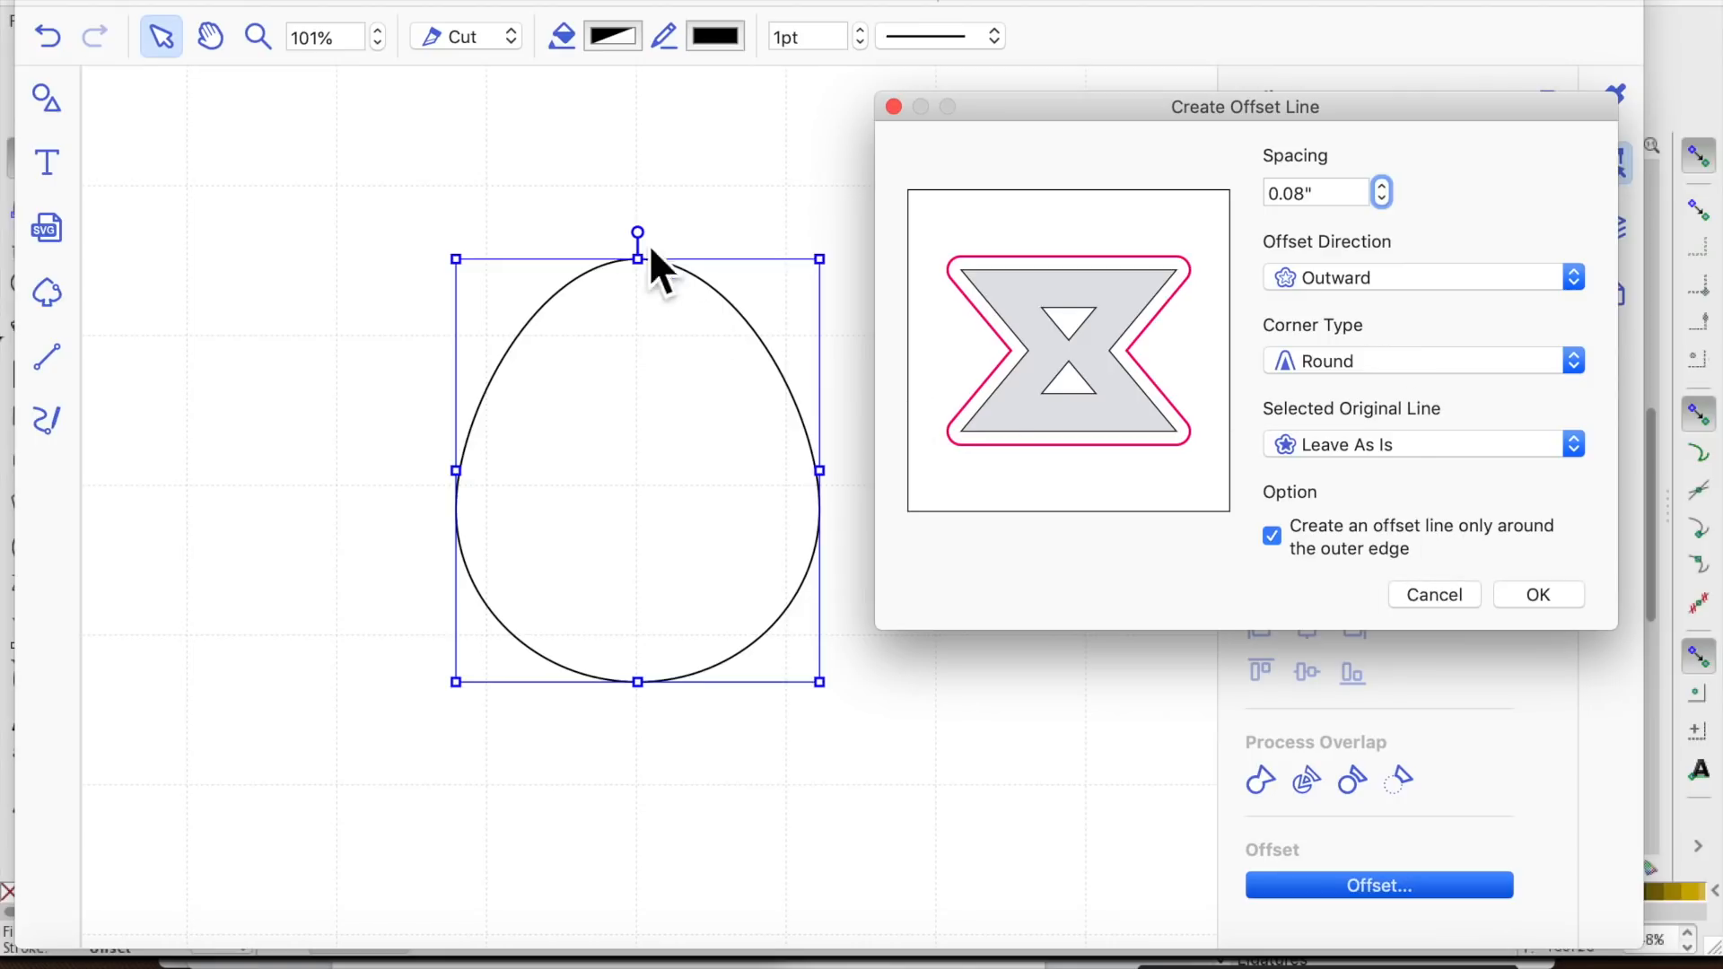
{"action": "left_click", "coordinate": [1582, 374]}
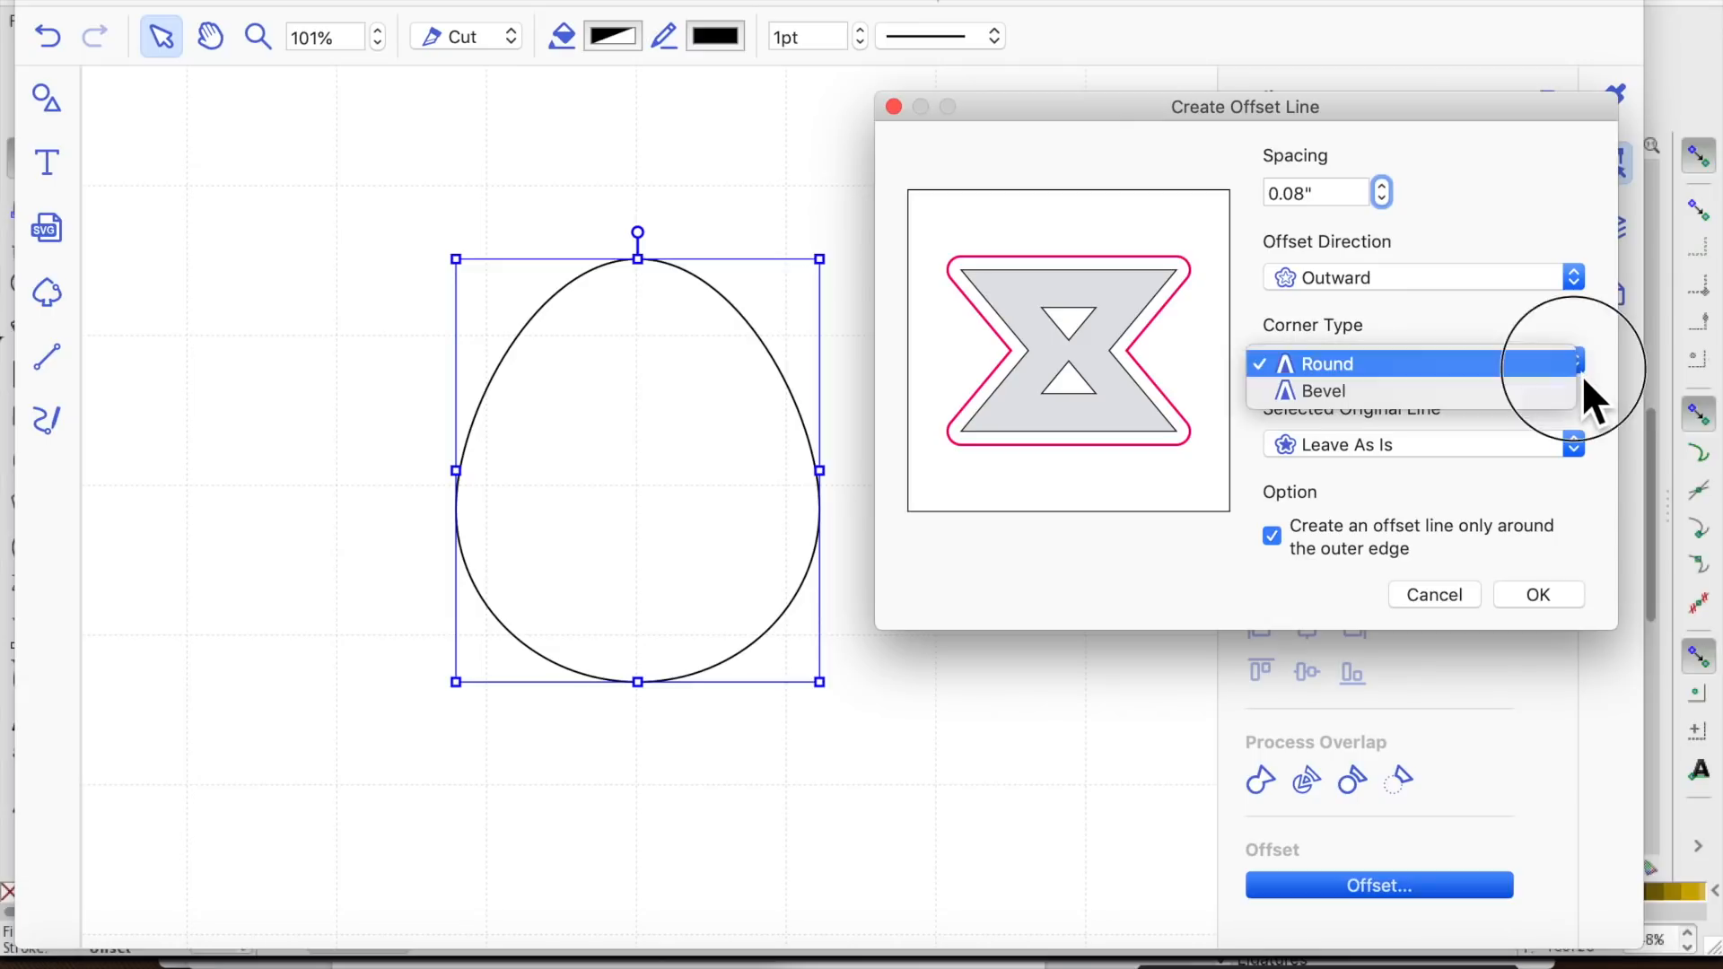
{"action": "left_click", "coordinate": [1467, 401]}
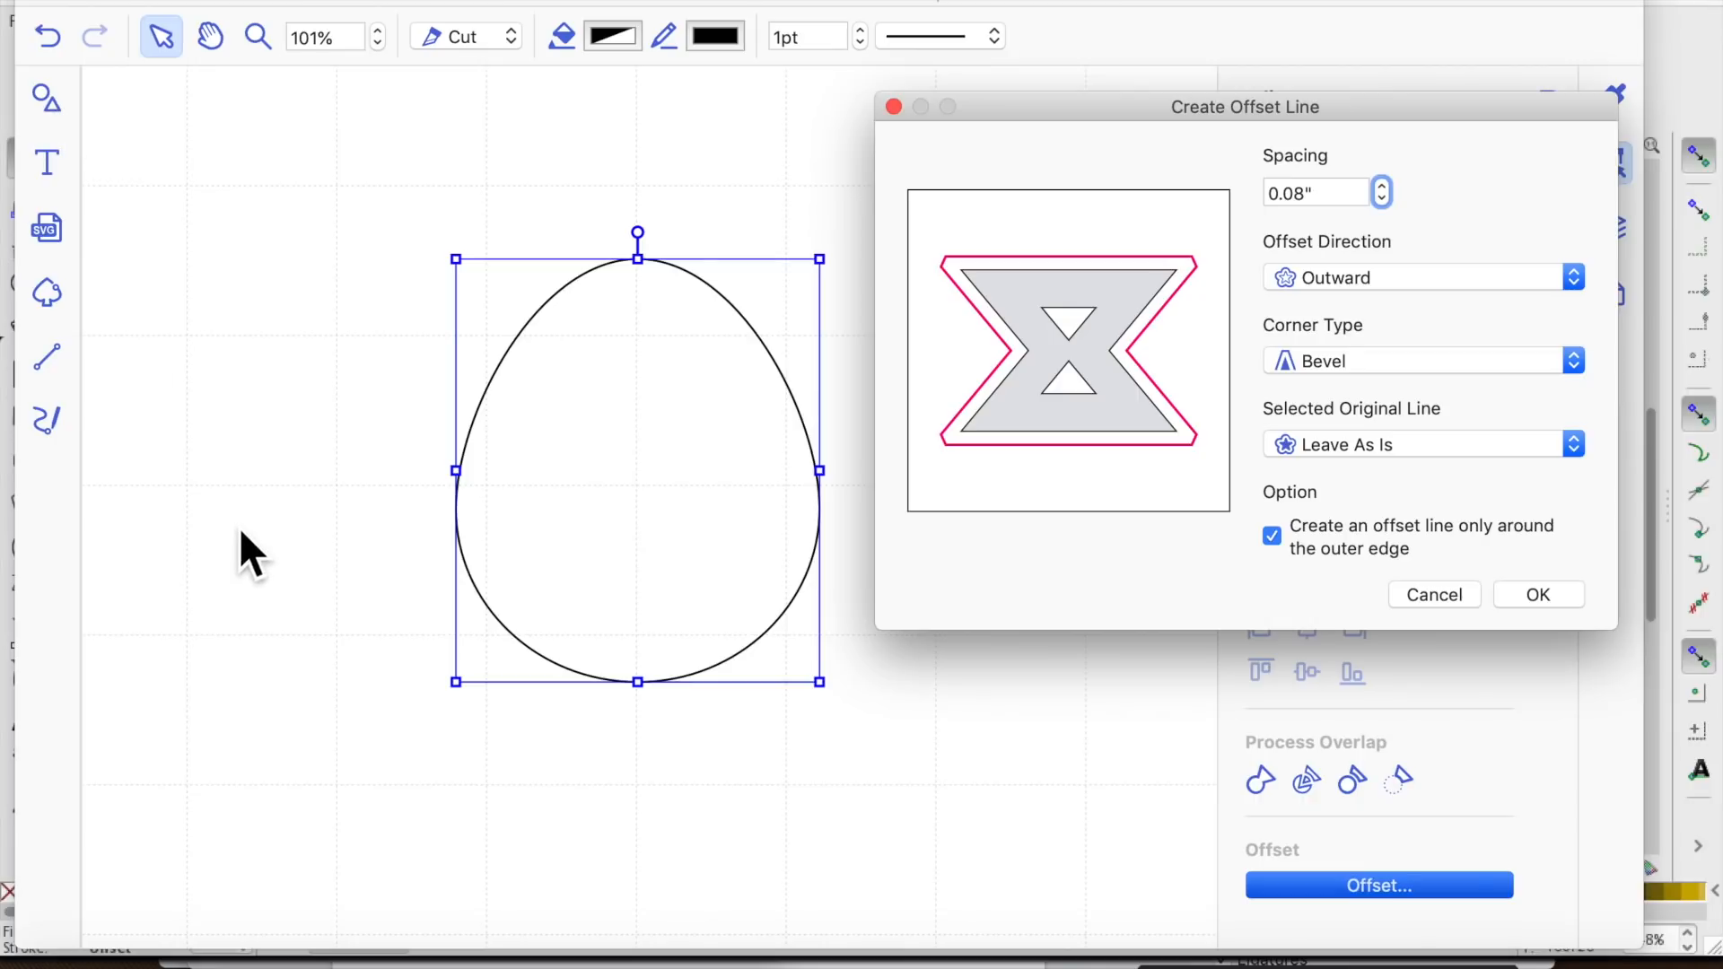
{"action": "left_click", "coordinate": [1445, 596]}
Move the egg aside to about X 6.77", Y 2.49" and add a sharp-cornered equilateral triangle from the shapes library
{"action": "left_click_drag", "start_coordinate": [634, 492], "coordinate": [925, 493]}
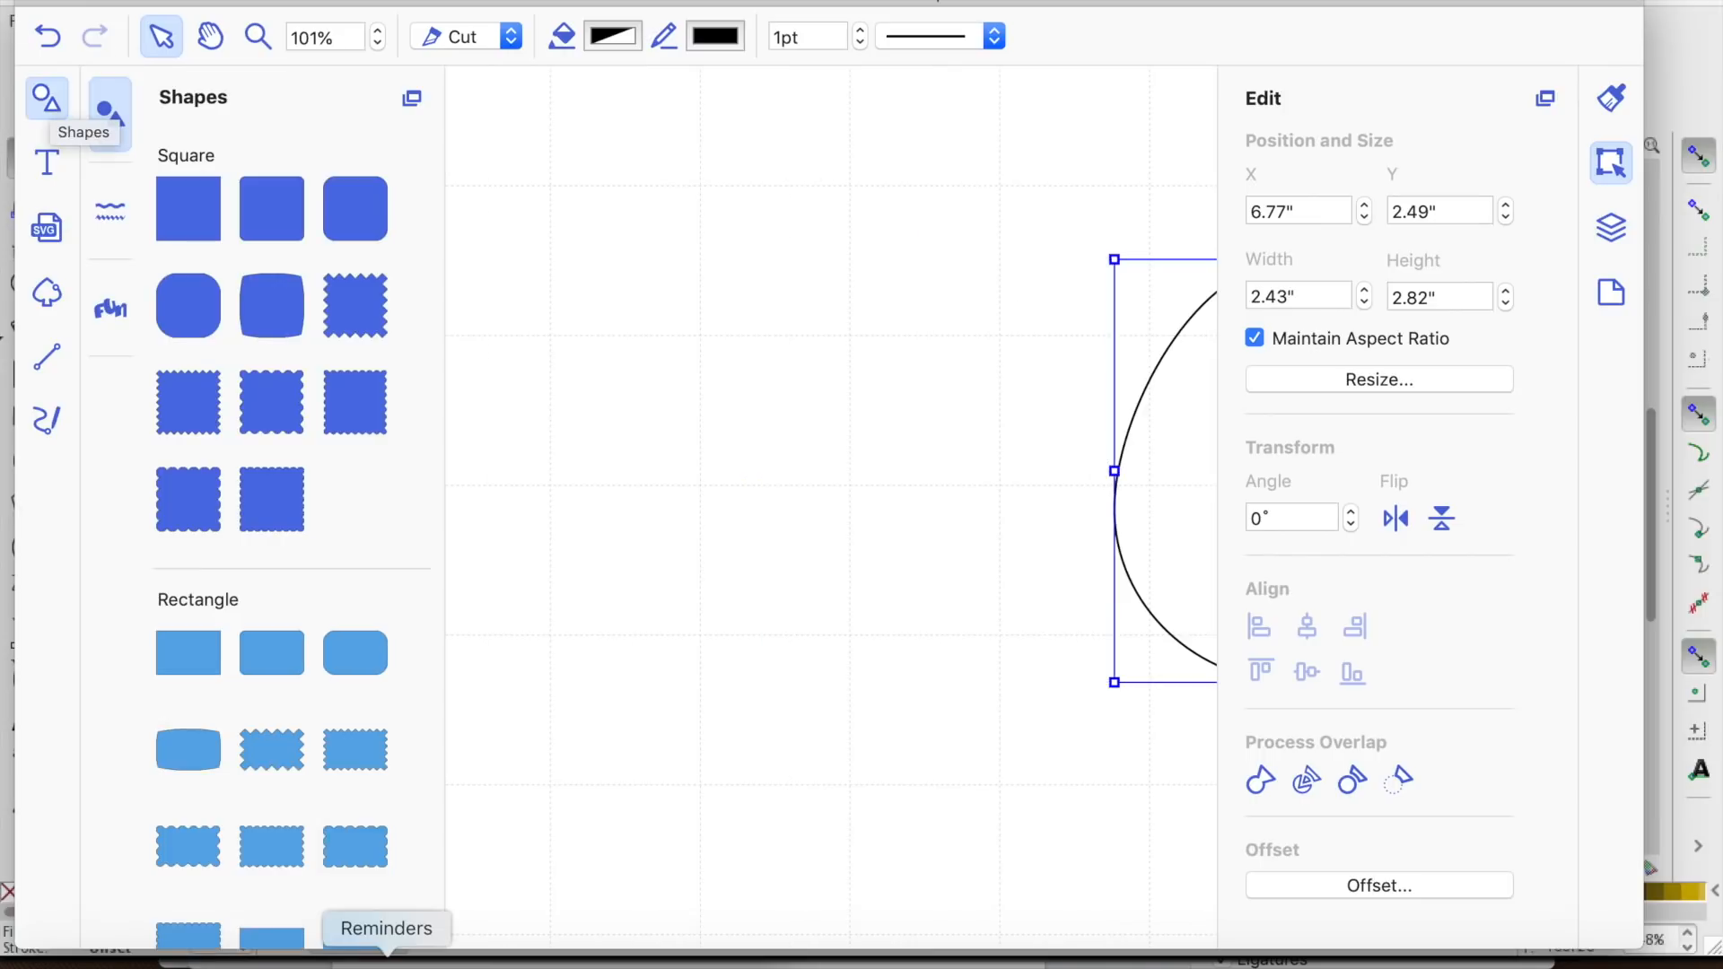
{"action": "scroll", "coordinate": [294, 772], "scroll_direction": "down", "scroll_amount": 10}
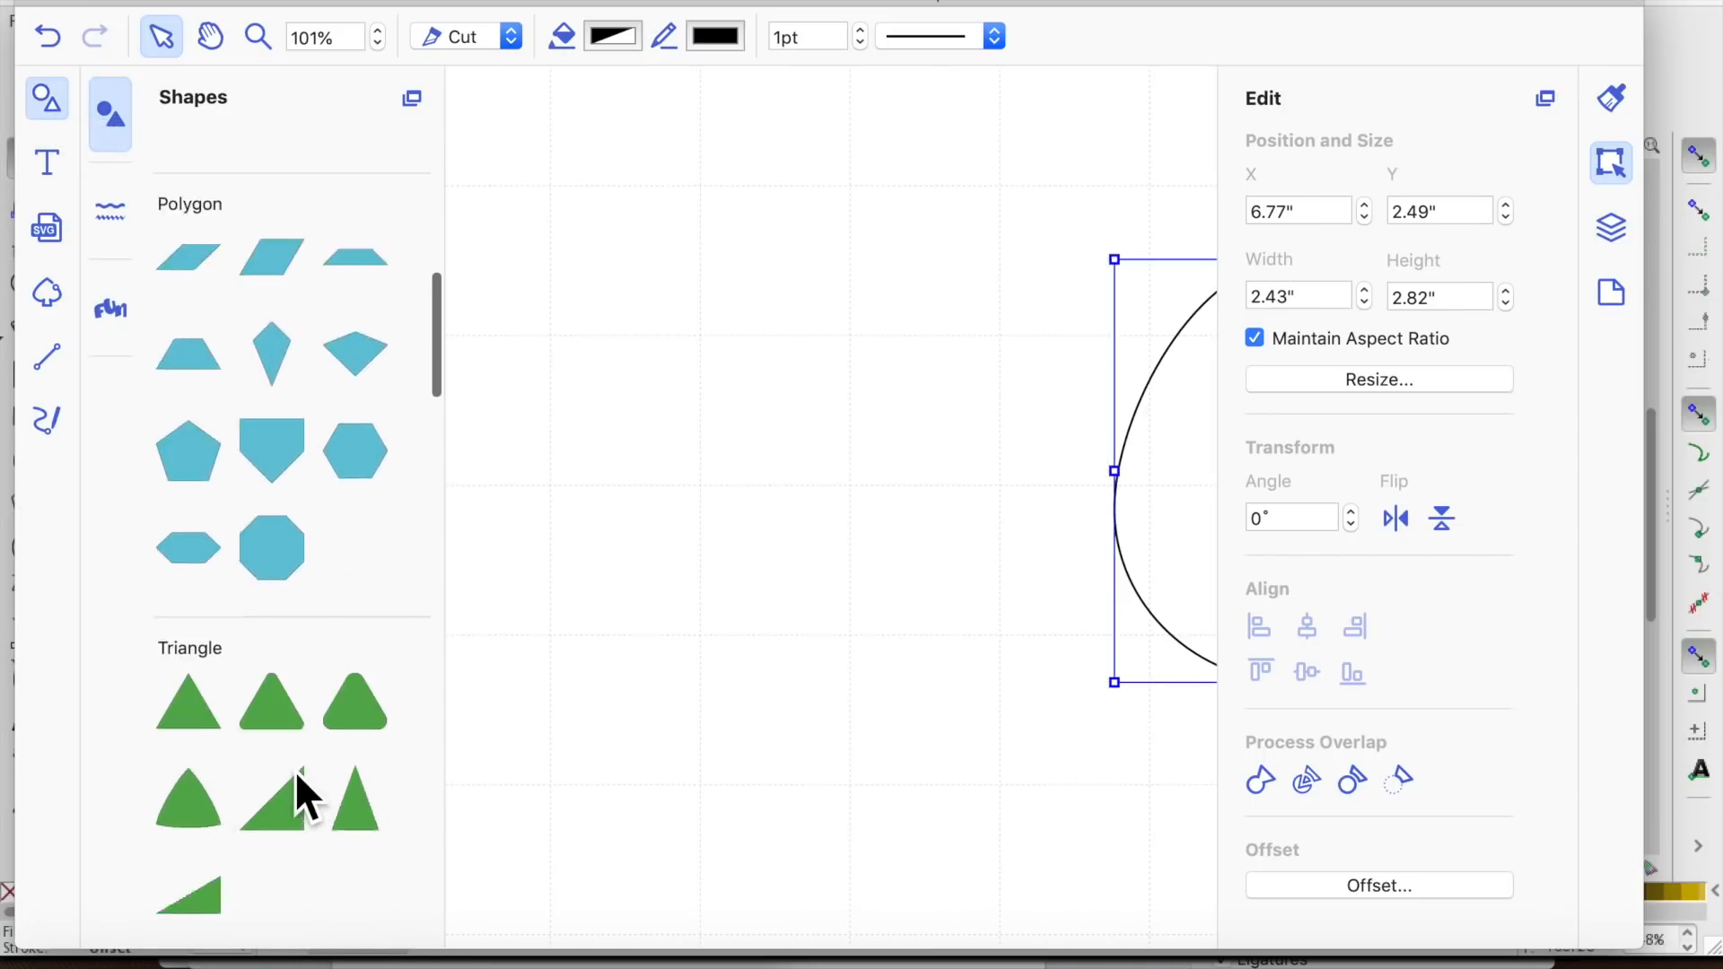
{"action": "left_click_drag", "start_coordinate": [180, 571], "coordinate": [639, 526]}
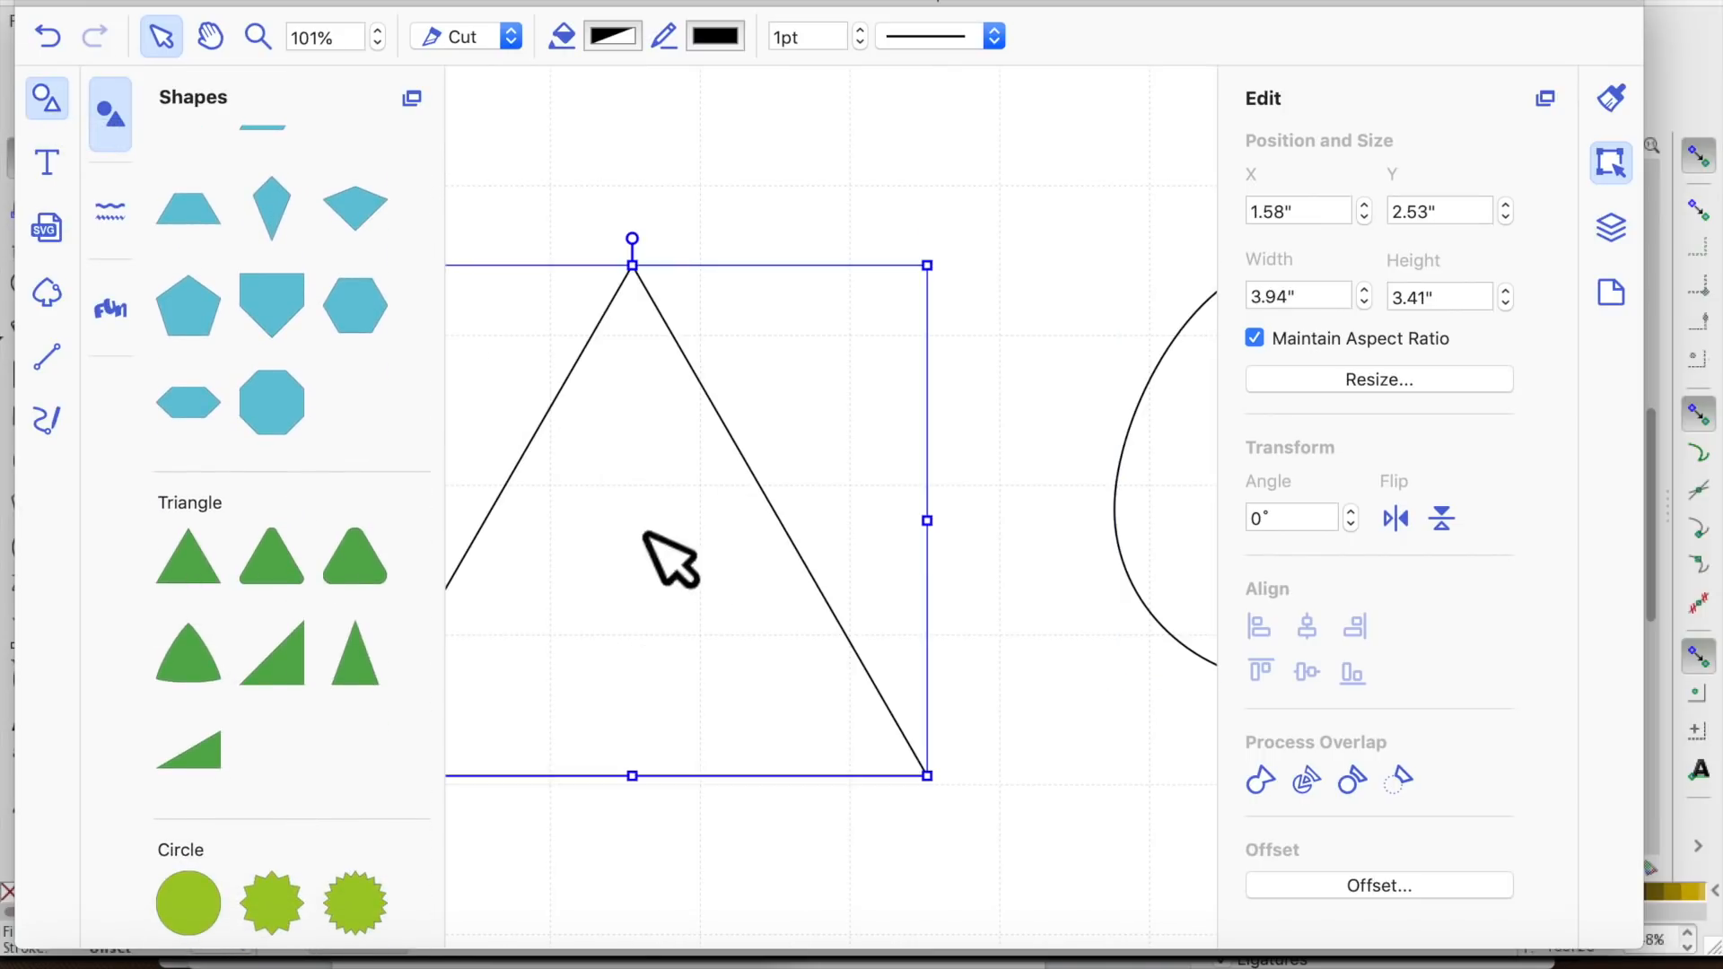
{"action": "left_click", "coordinate": [52, 106]}
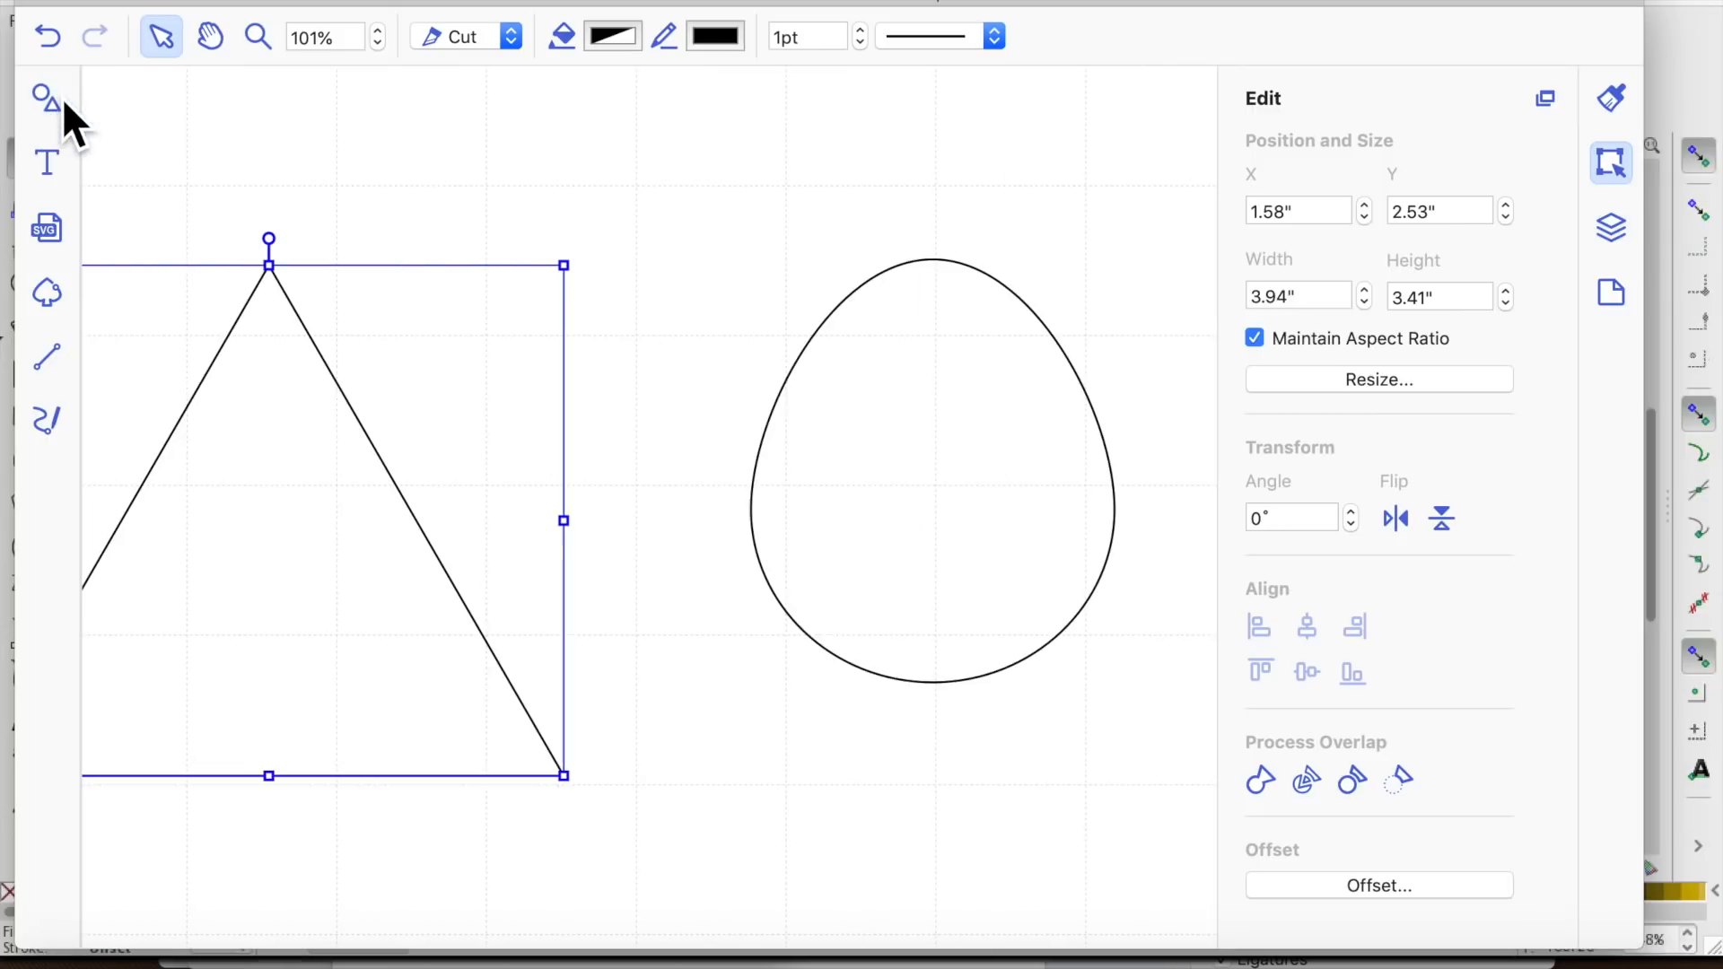
Shrink the triangle and position it beside the egg
{"action": "left_click_drag", "start_coordinate": [315, 461], "coordinate": [469, 400]}
{"action": "left_click_drag", "start_coordinate": [125, 206], "coordinate": [388, 435]}
{"action": "left_click_drag", "start_coordinate": [638, 628], "coordinate": [552, 535]}
Add a 0.08" outward offset line around the egg's outer edge with round corners, leaving the original line as is
{"action": "left_click", "coordinate": [932, 570]}
{"action": "left_click", "coordinate": [1424, 884]}
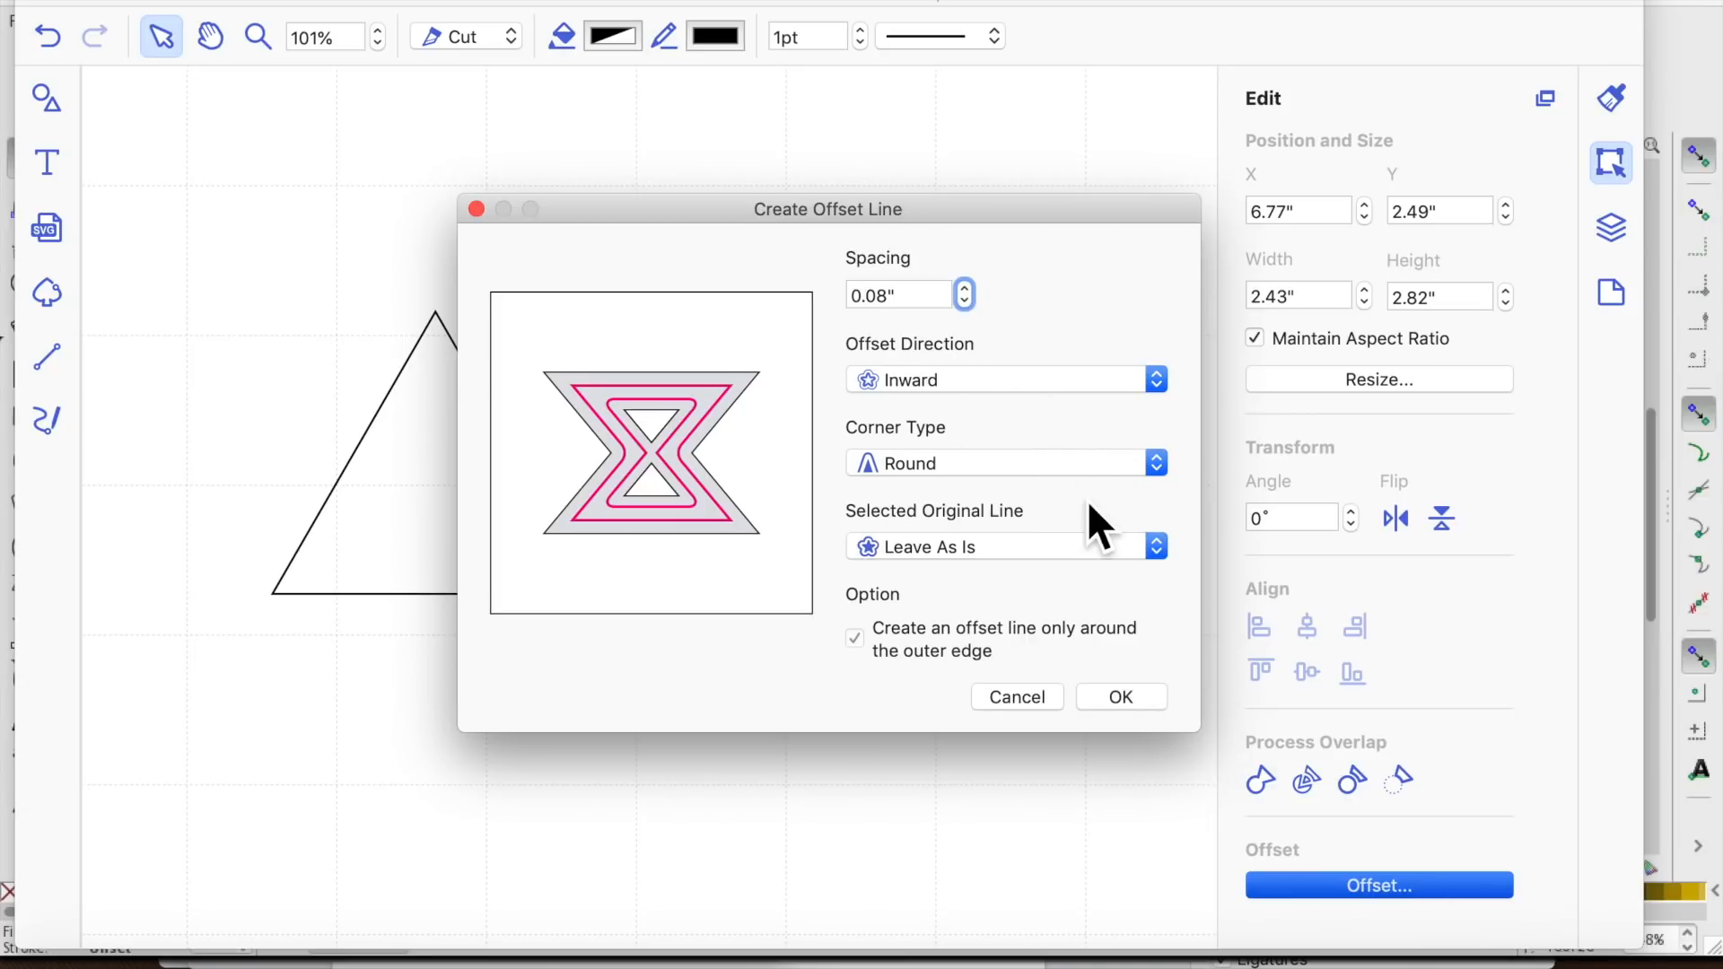
{"action": "left_click", "coordinate": [1157, 380]}
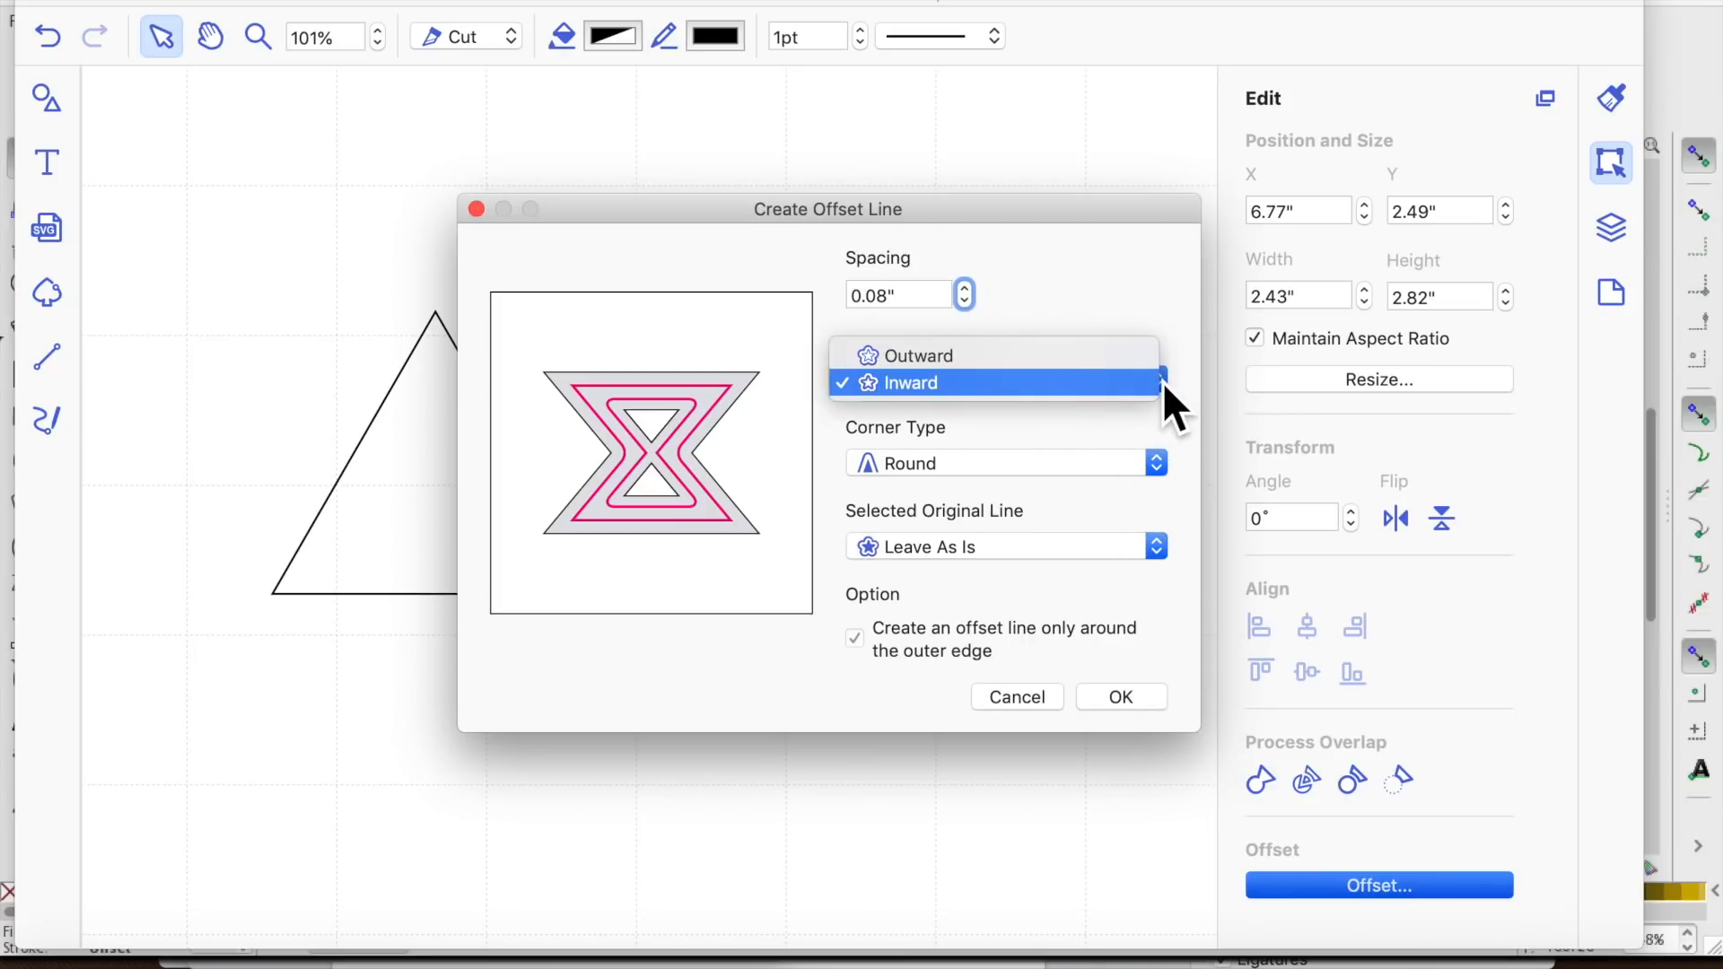
{"action": "left_click", "coordinate": [1080, 358]}
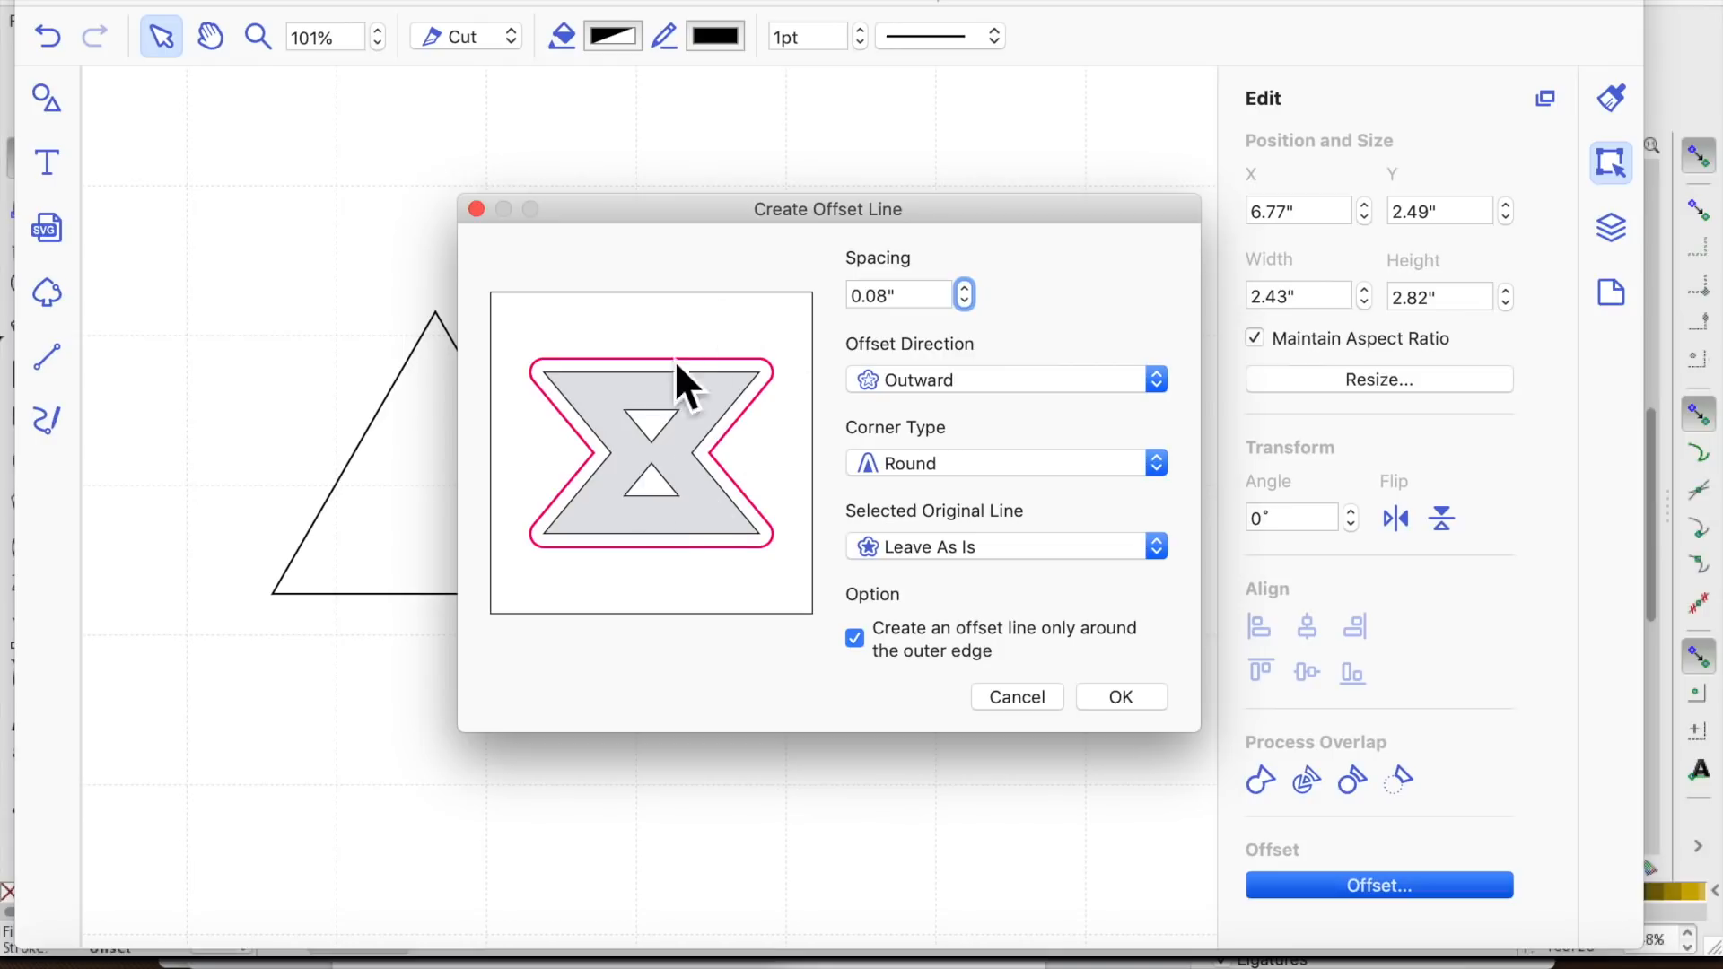
{"action": "left_click", "coordinate": [1161, 393]}
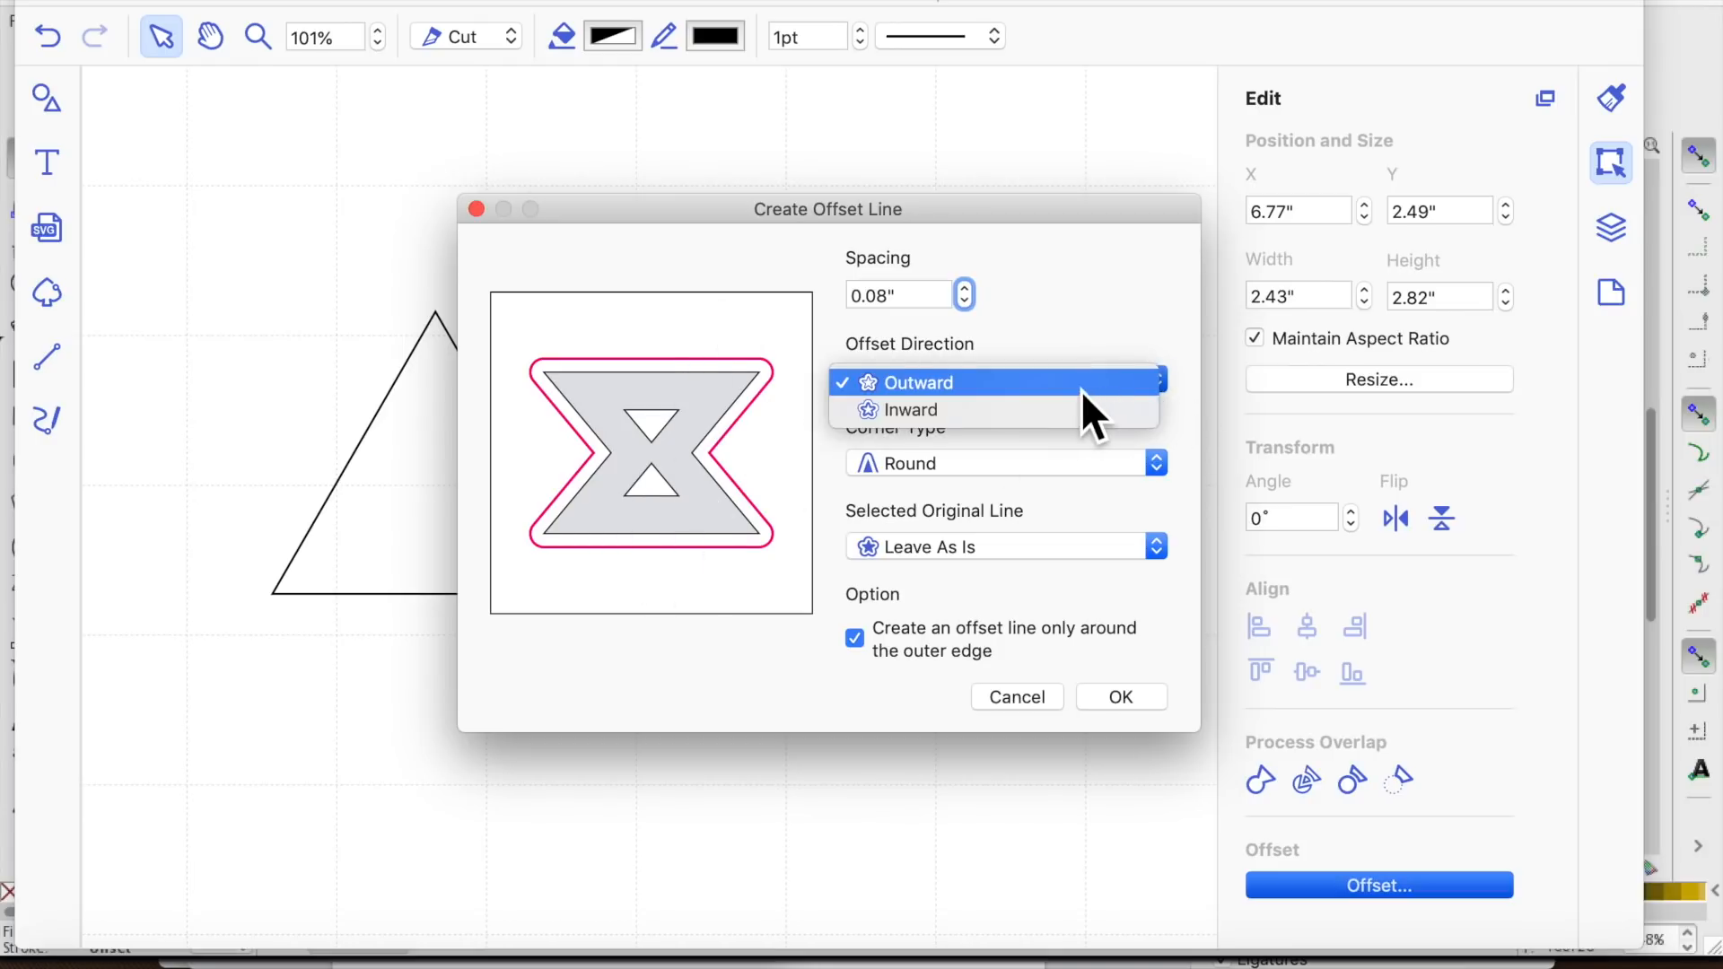
{"action": "left_click", "coordinate": [1081, 409]}
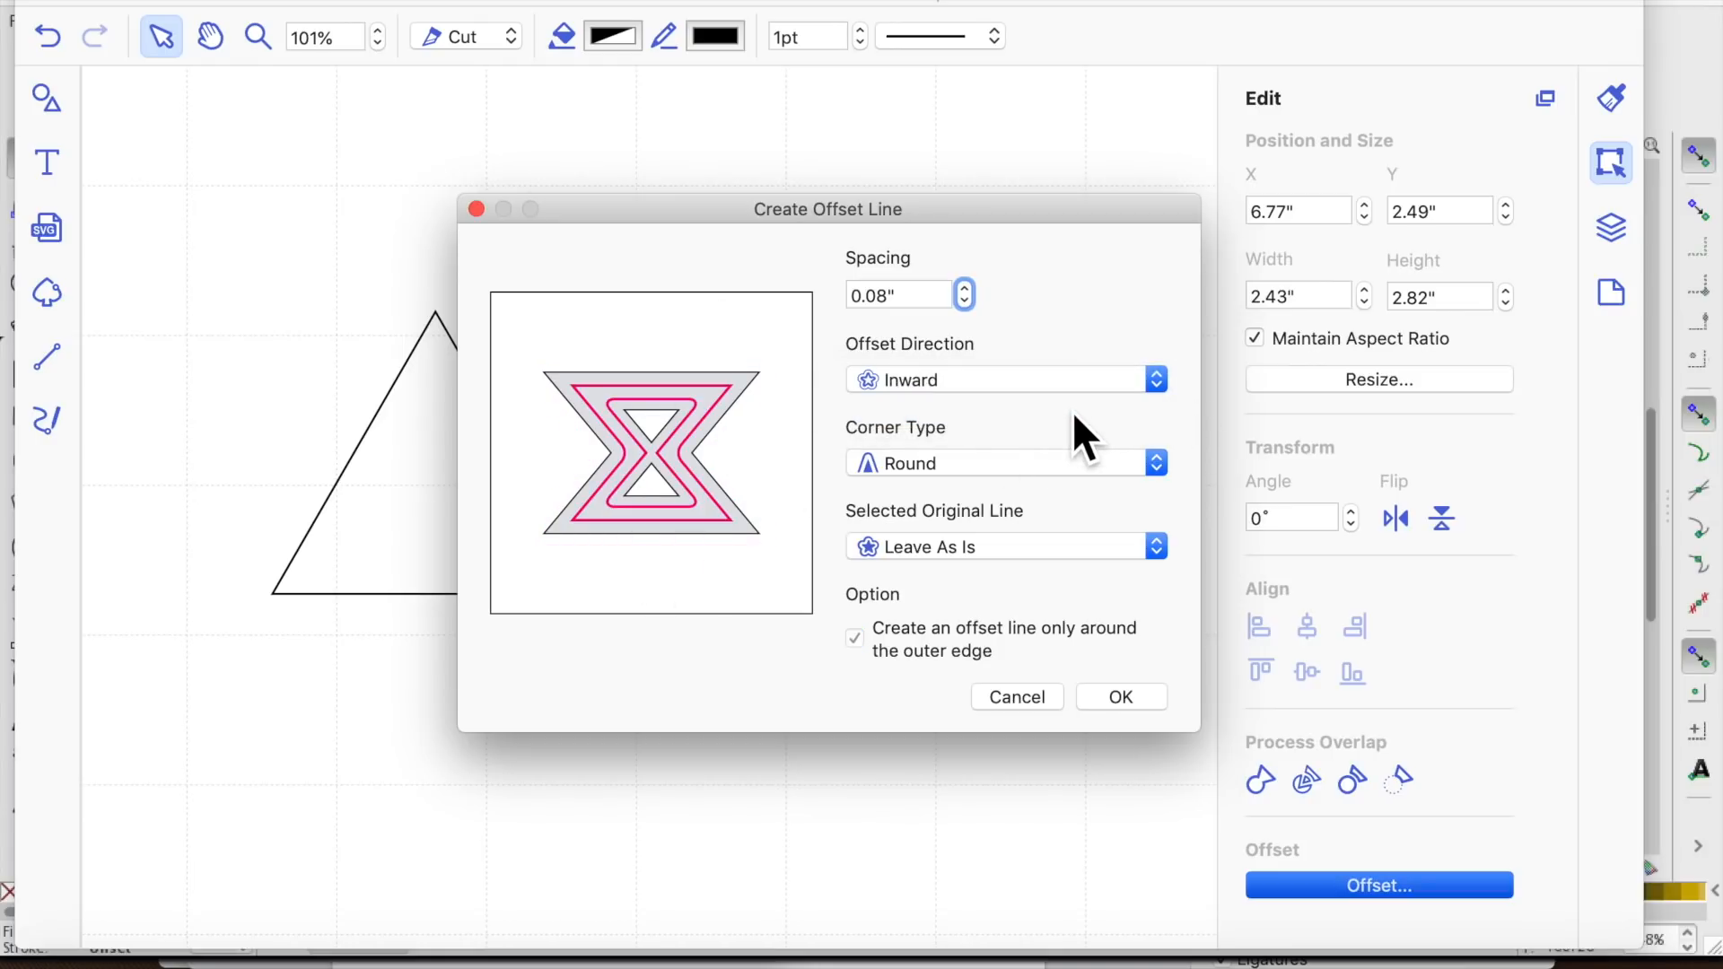
{"action": "left_click", "coordinate": [1156, 380]}
{"action": "left_click", "coordinate": [1084, 361]}
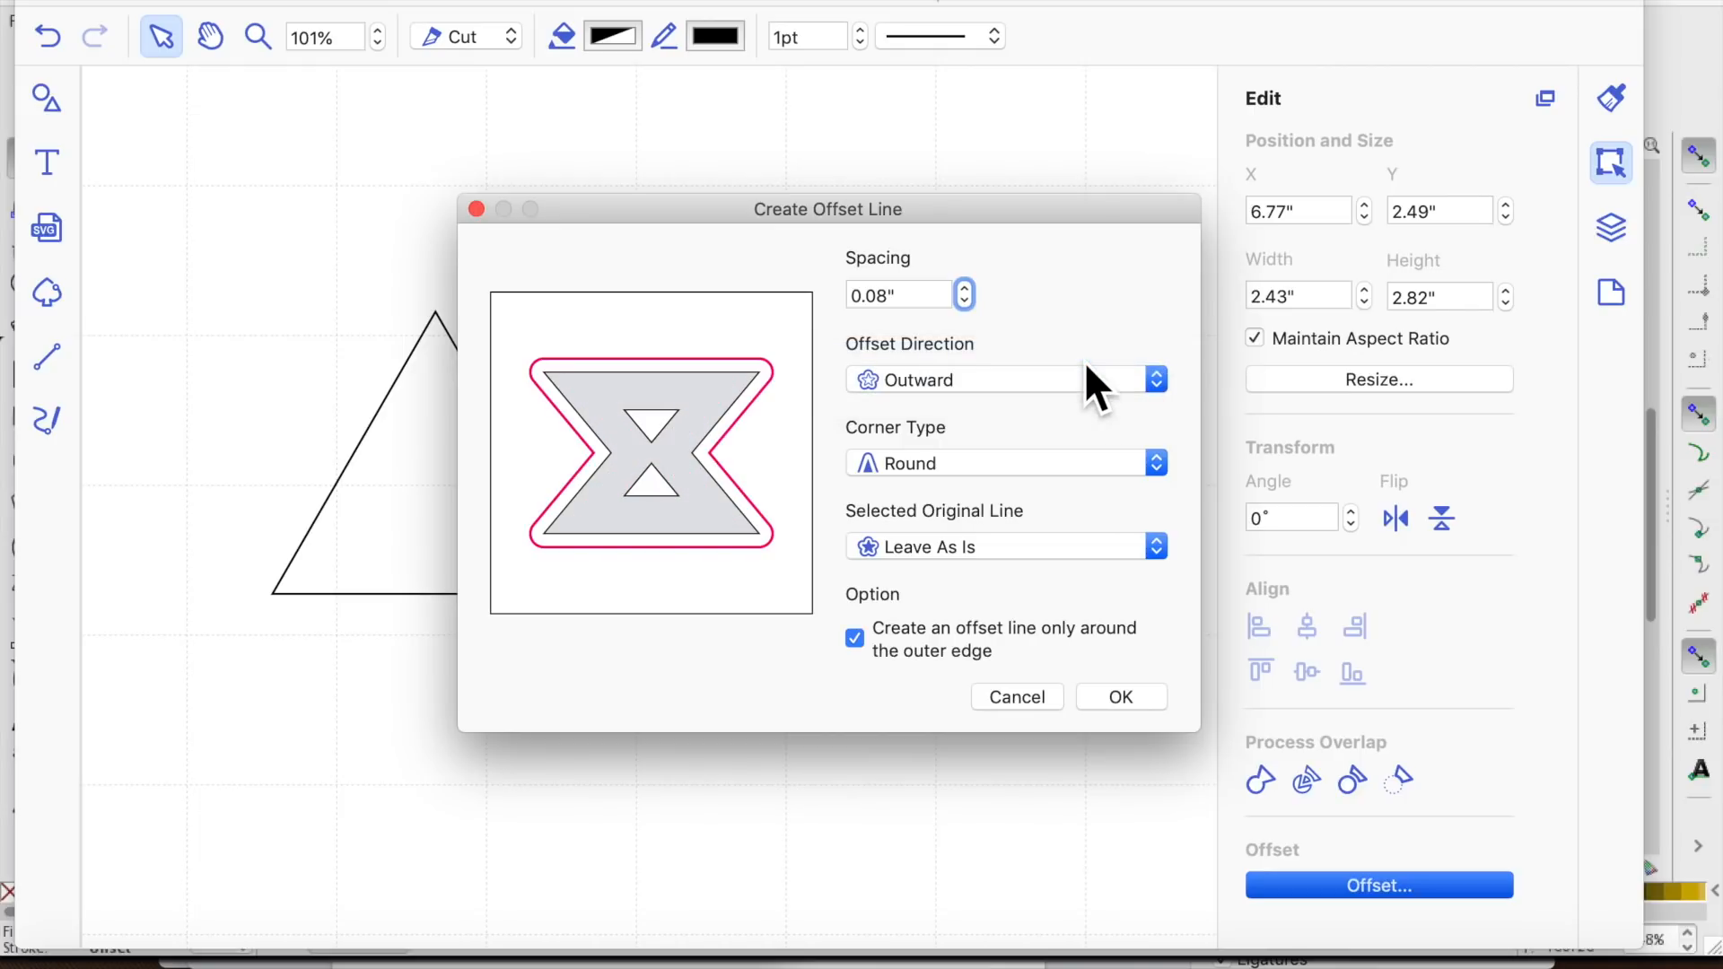
{"action": "left_click", "coordinate": [1127, 702]}
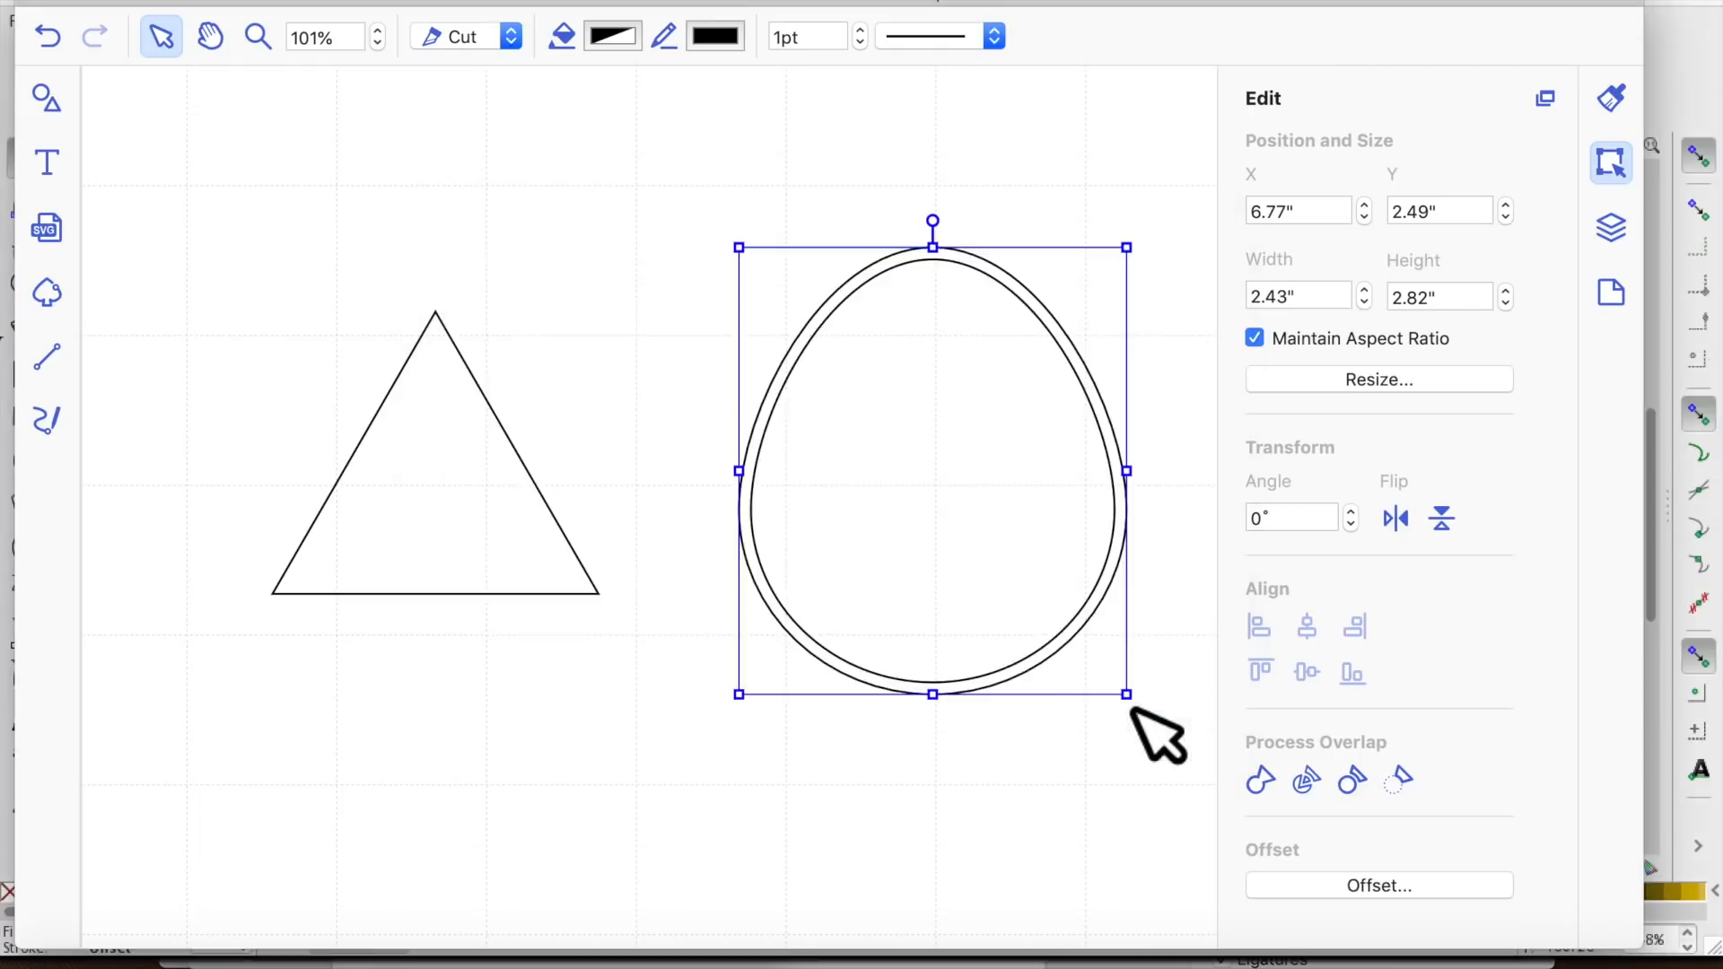
Select the outer egg outline and inspect its edit points
{"action": "left_click", "coordinate": [1018, 863]}
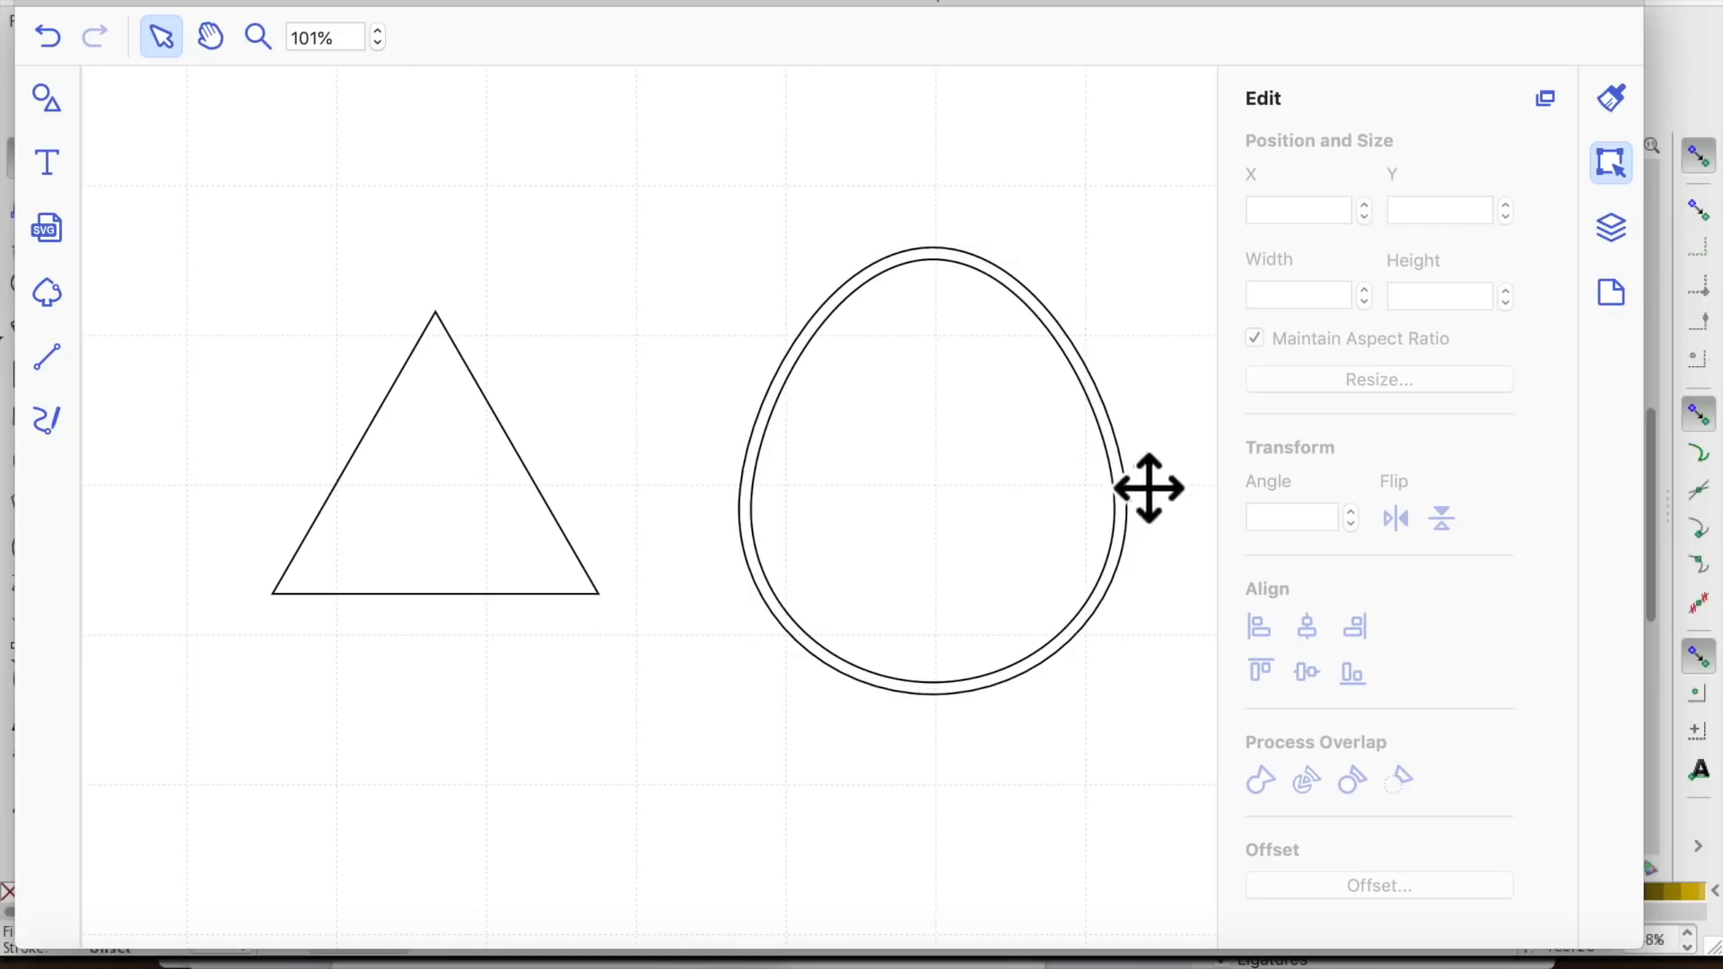
{"action": "left_click", "coordinate": [1141, 471]}
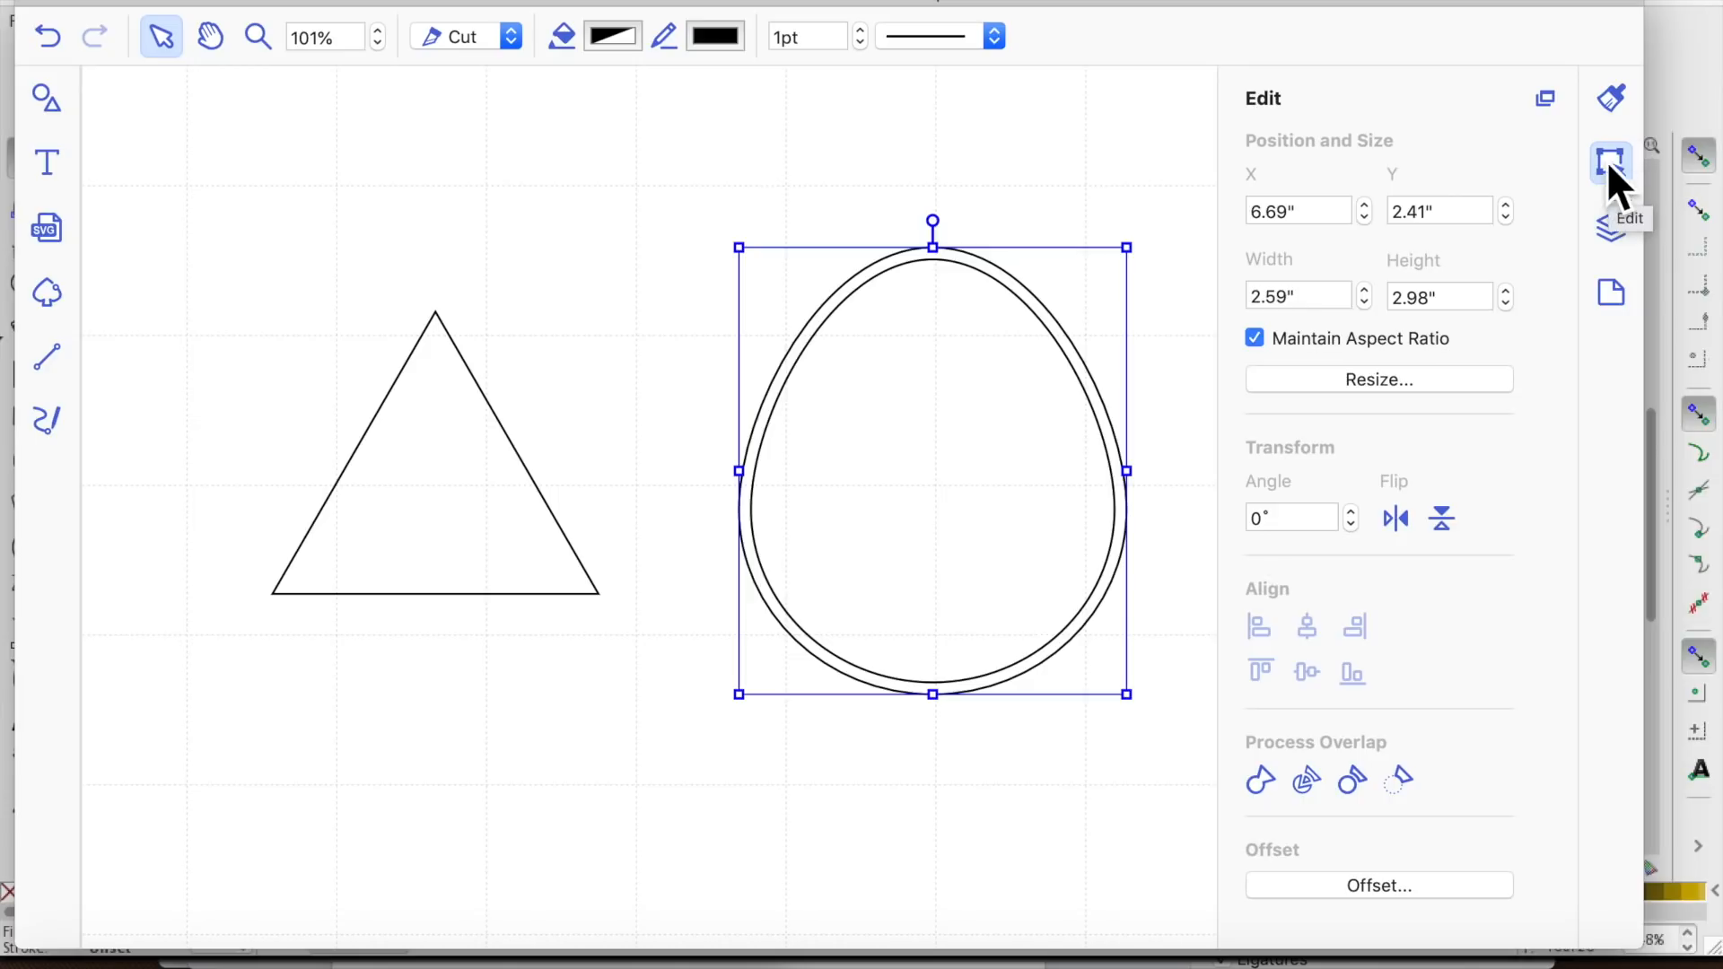
{"action": "double_click", "coordinate": [1037, 560]}
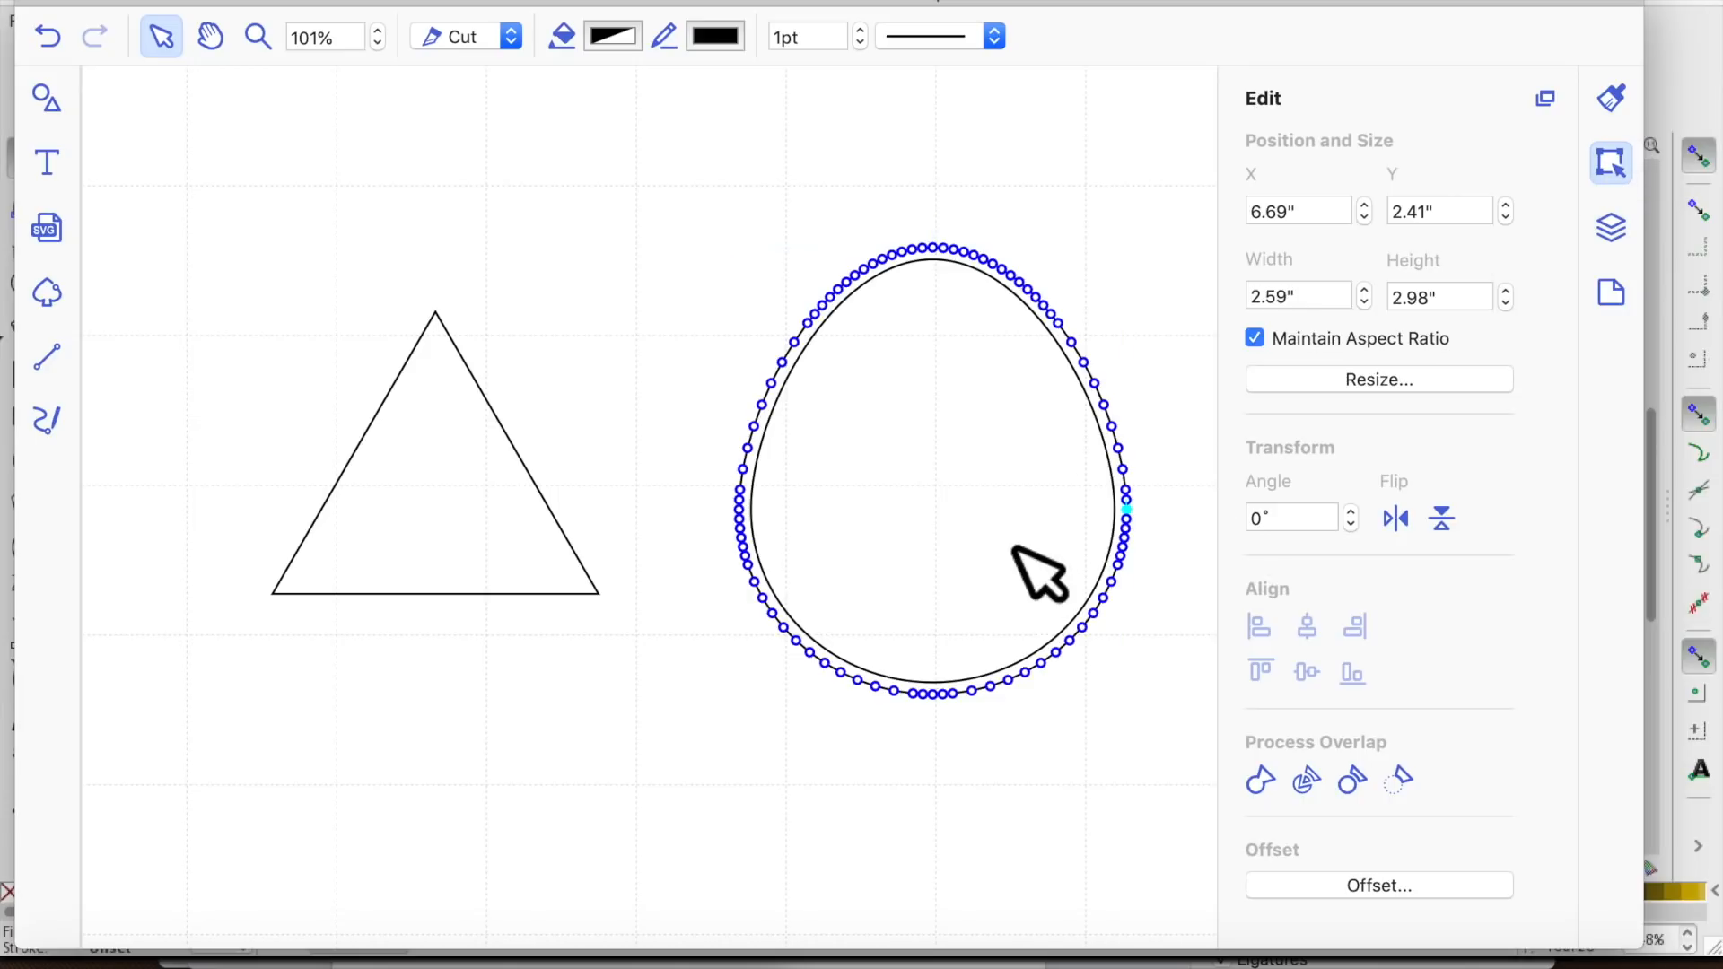
{"action": "left_click", "coordinate": [1041, 181]}
{"action": "left_click", "coordinate": [1003, 287]}
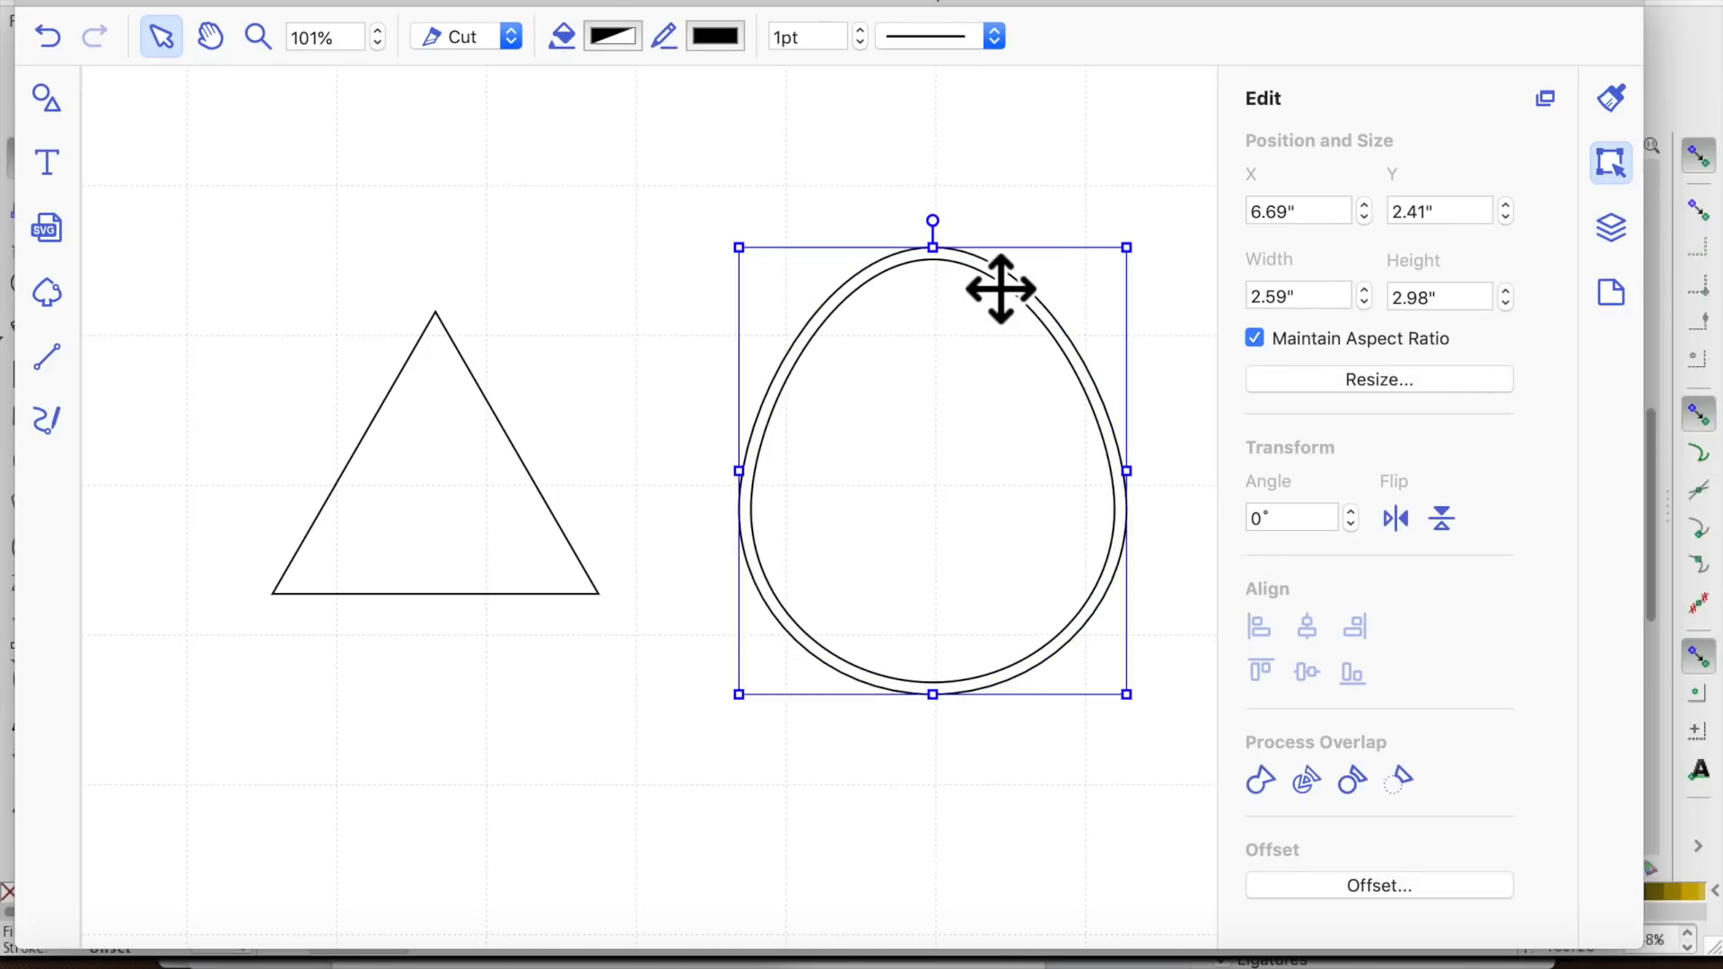
Send the outer egg outline behind the inner egg
{"action": "left_click", "coordinate": [947, 441]}
{"action": "right_click", "coordinate": [924, 415]}
{"action": "mouse_move", "coordinate": [1004, 654]}
{"action": "left_click", "coordinate": [1181, 728]}
{"action": "left_click", "coordinate": [1161, 769]}
Fill the inner egg with the light grey Mercury colour
{"action": "left_click", "coordinate": [1047, 492]}
{"action": "left_click", "coordinate": [1611, 98]}
{"action": "left_click", "coordinate": [1322, 321]}
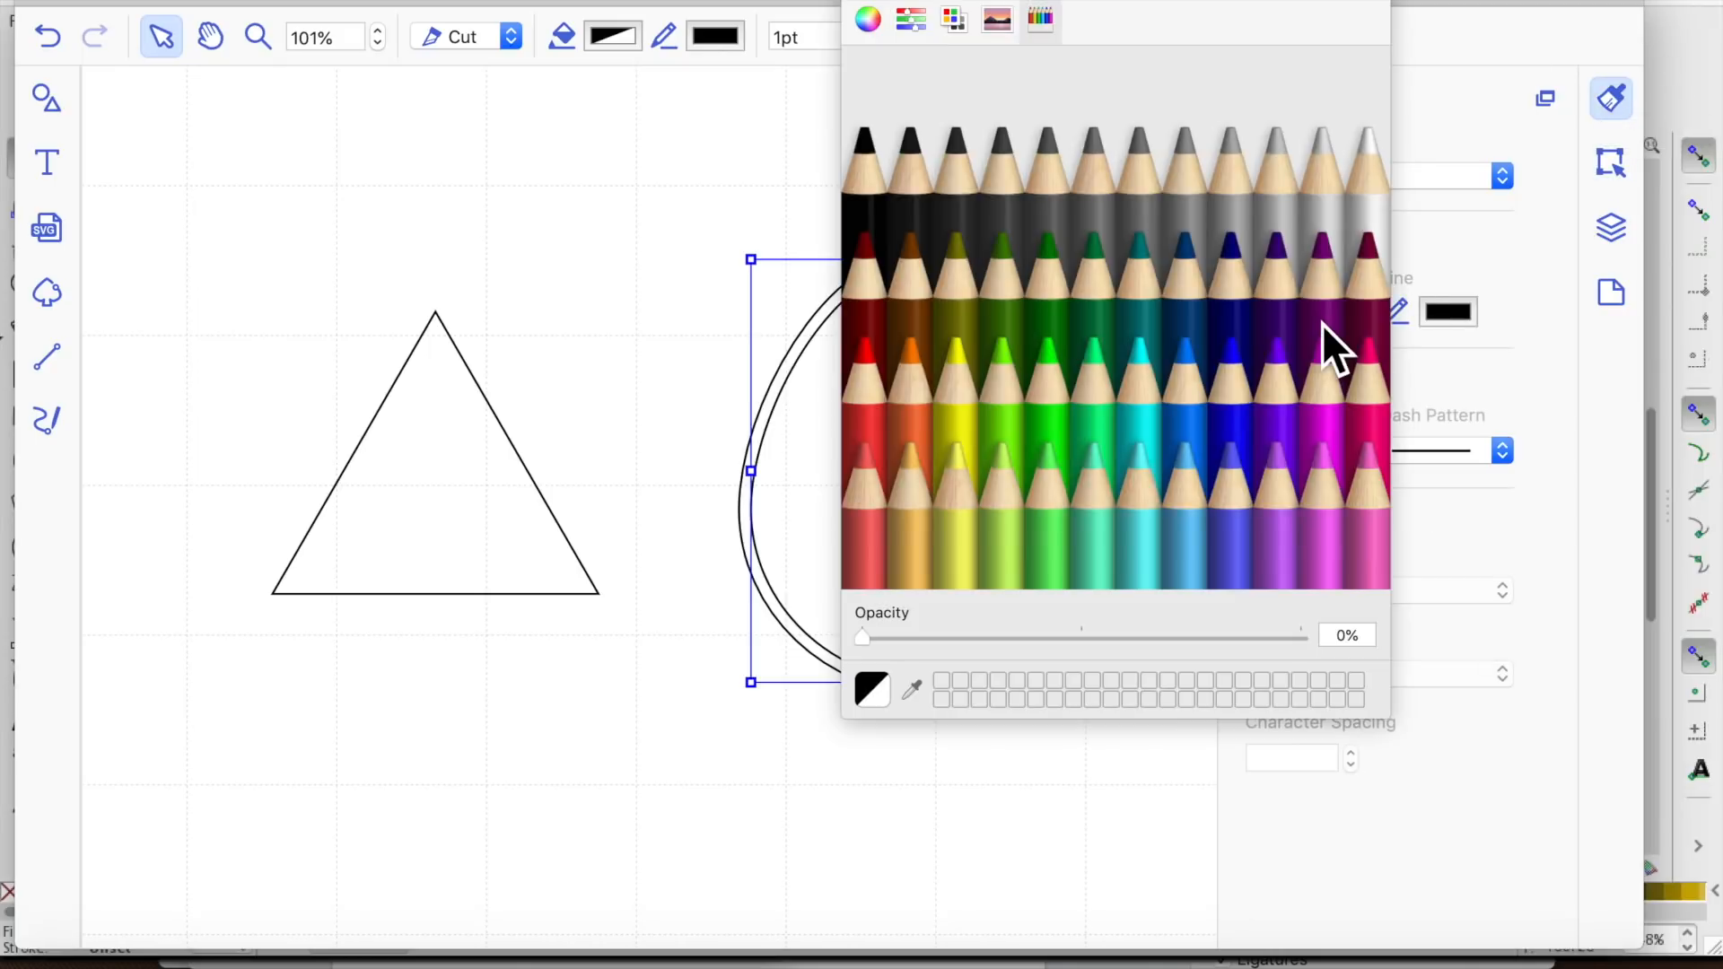
{"action": "left_click", "coordinate": [1333, 213]}
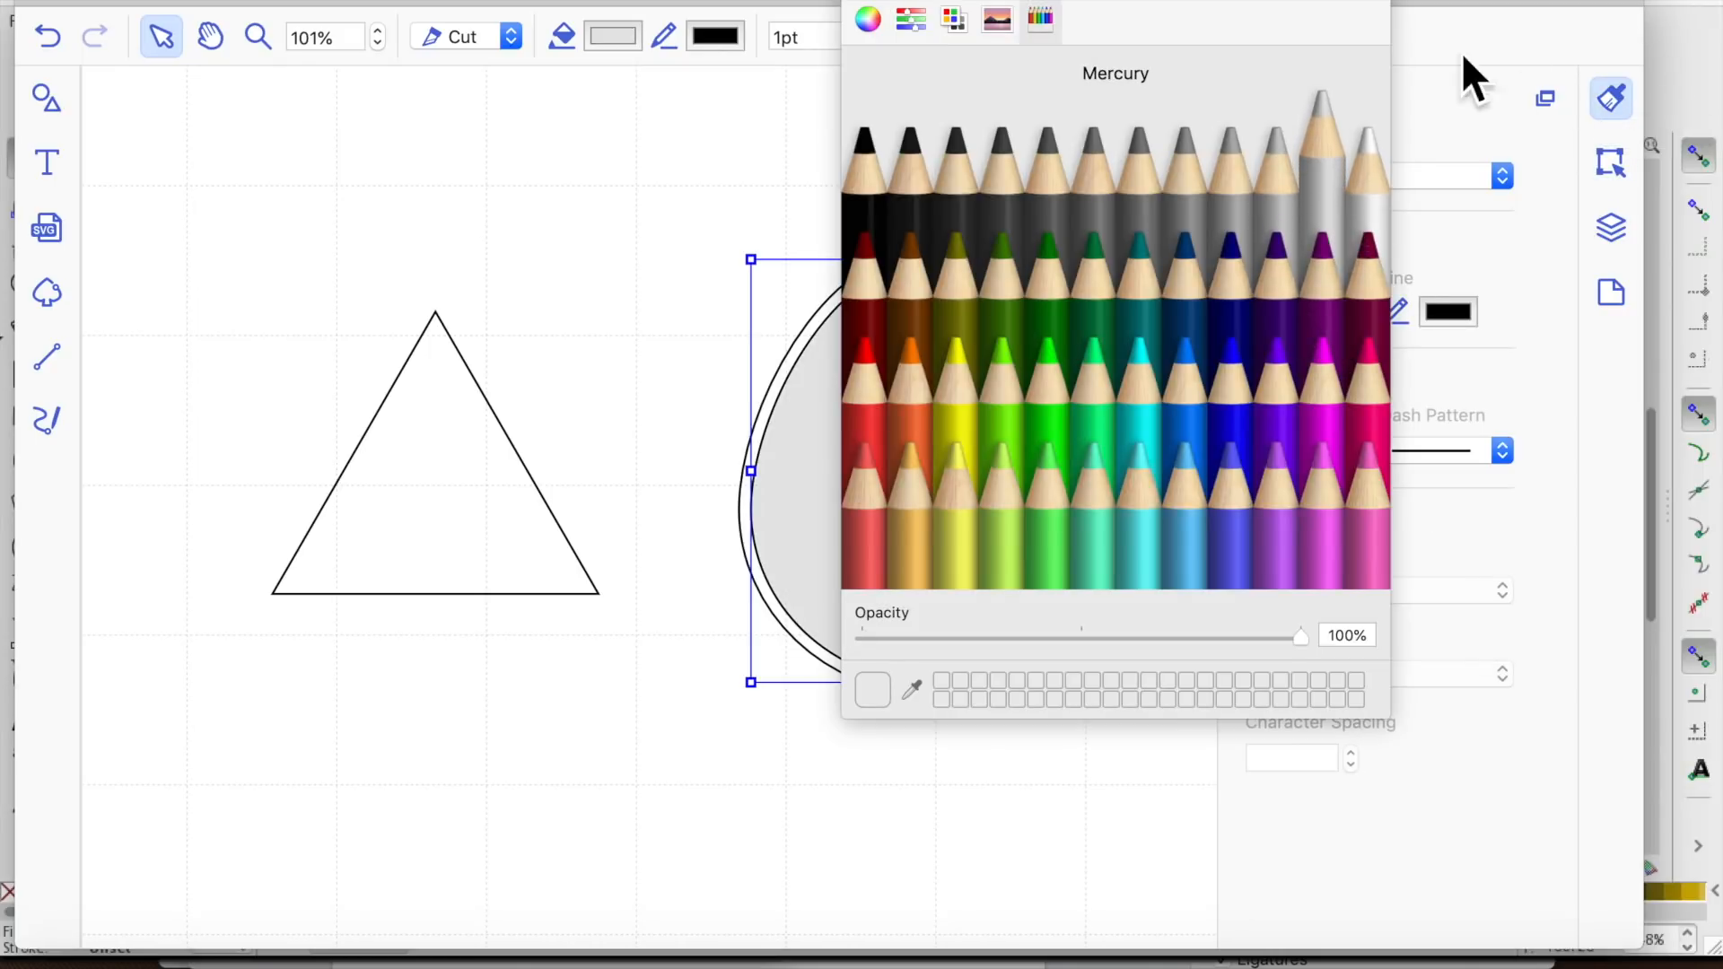
Fill the outer egg with dark brown and close the colour picker
{"action": "left_click", "coordinate": [730, 260]}
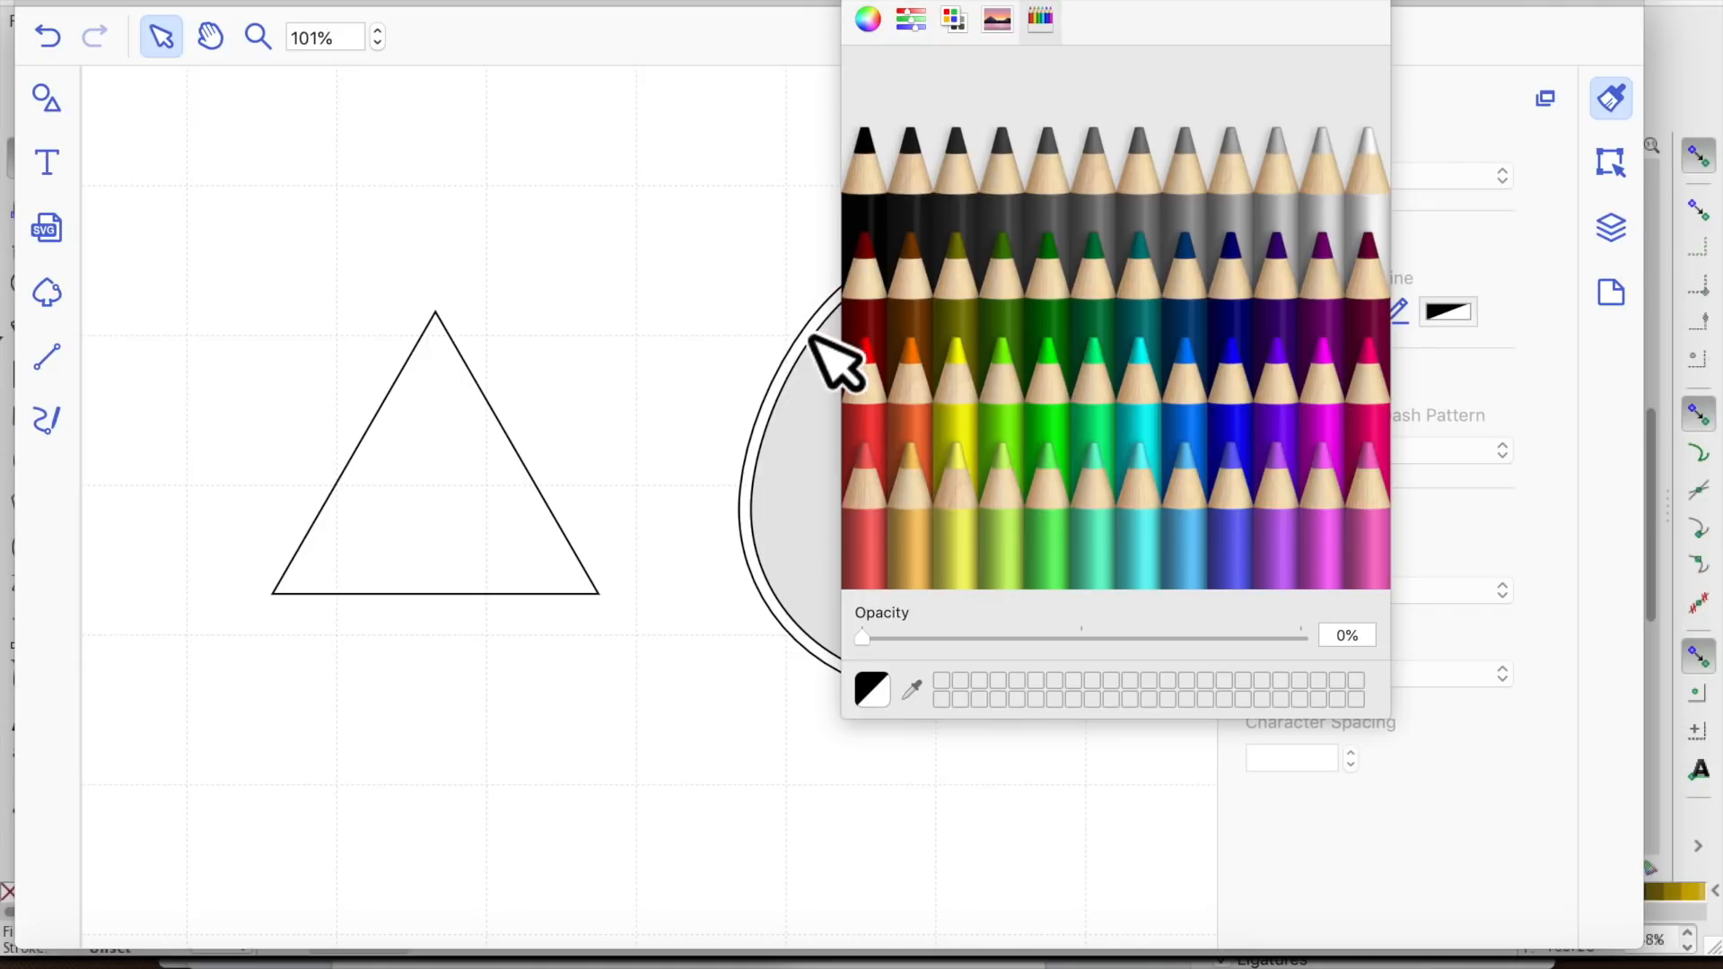
{"action": "left_click", "coordinate": [833, 359]}
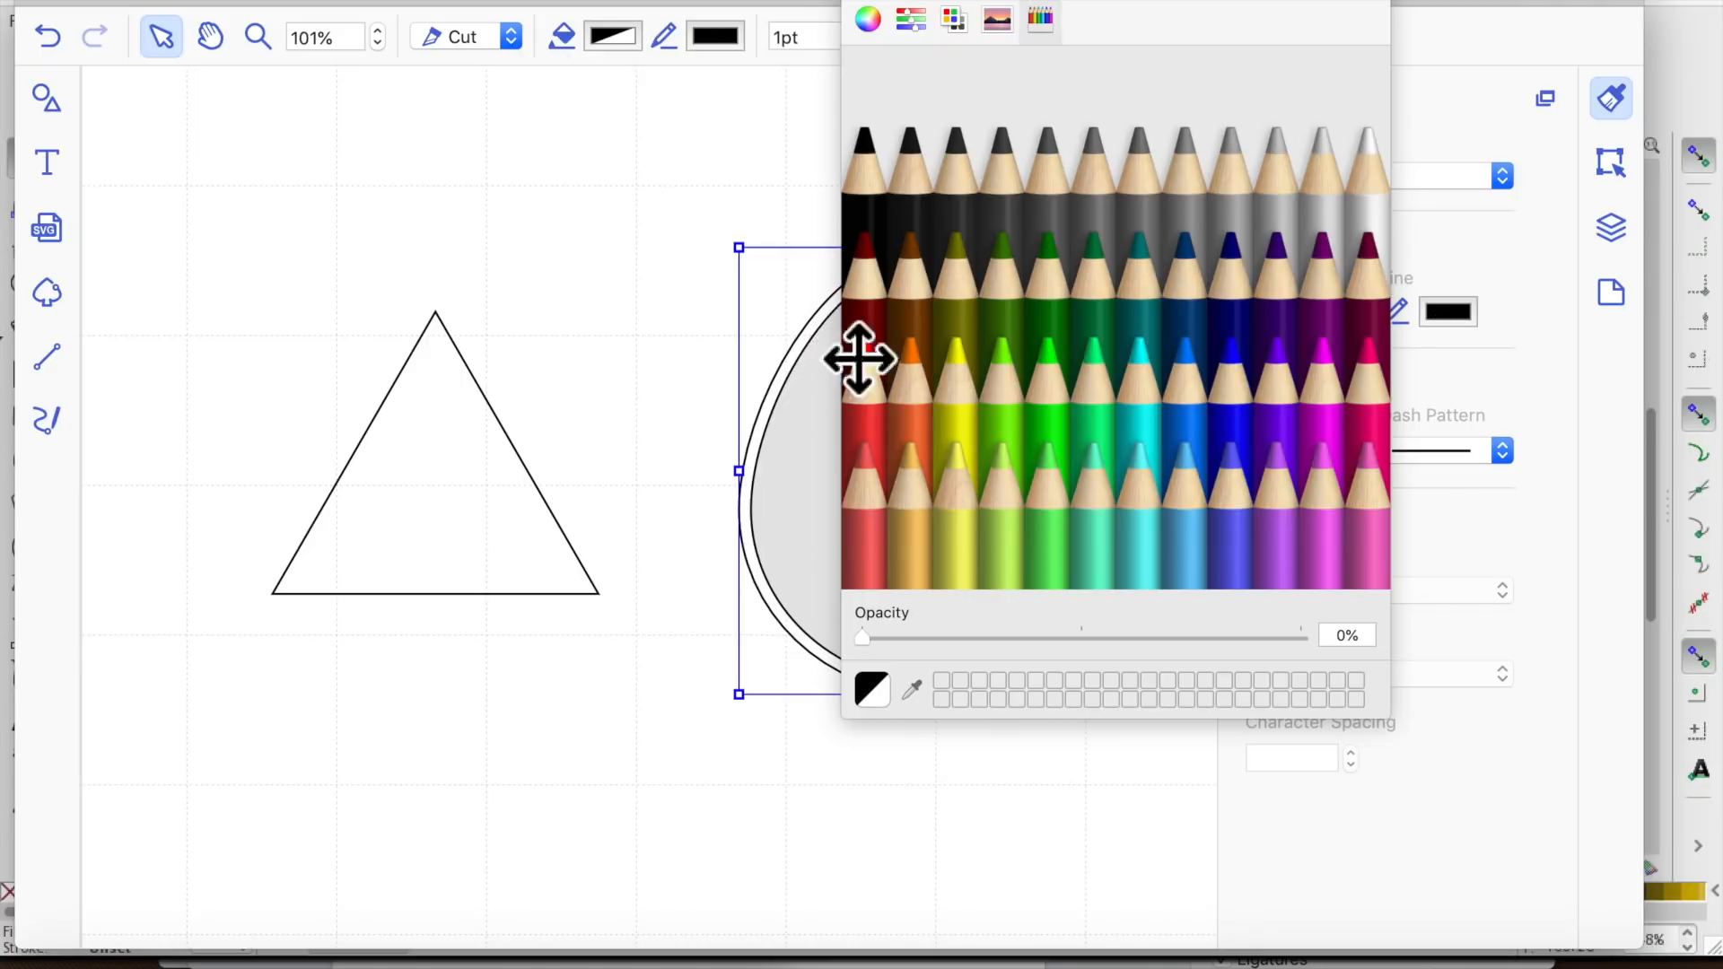
{"action": "left_click", "coordinate": [924, 328]}
{"action": "left_click", "coordinate": [778, 794]}
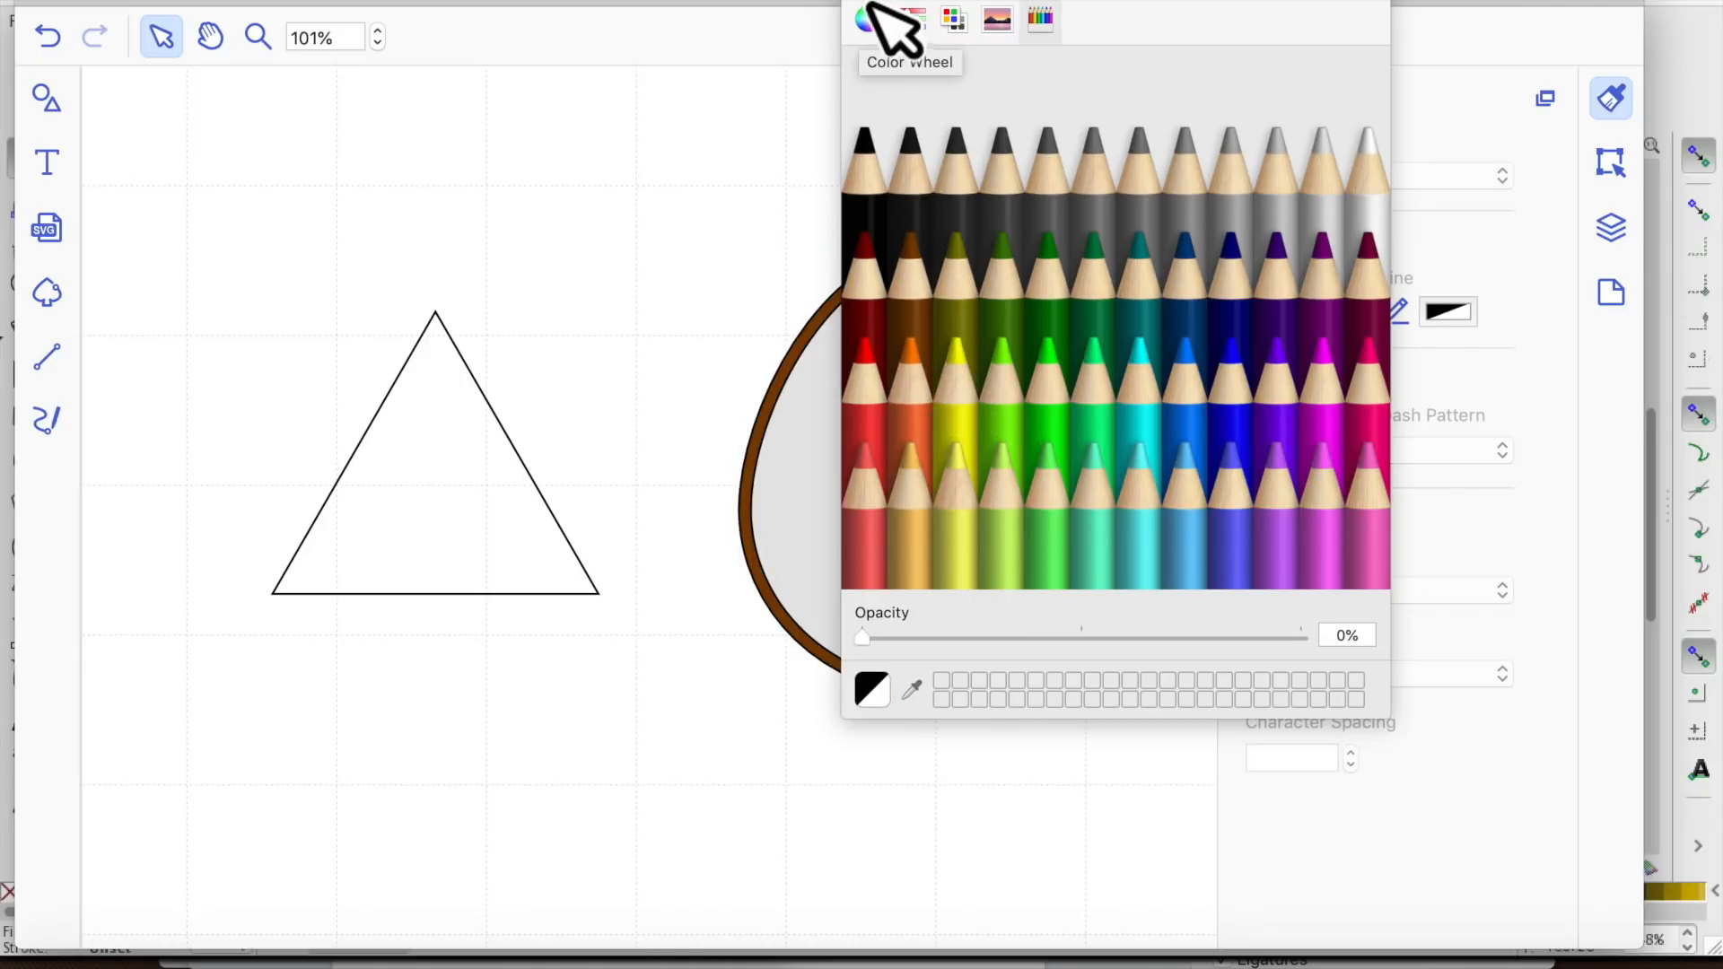
{"action": "left_click", "coordinate": [859, 2]}
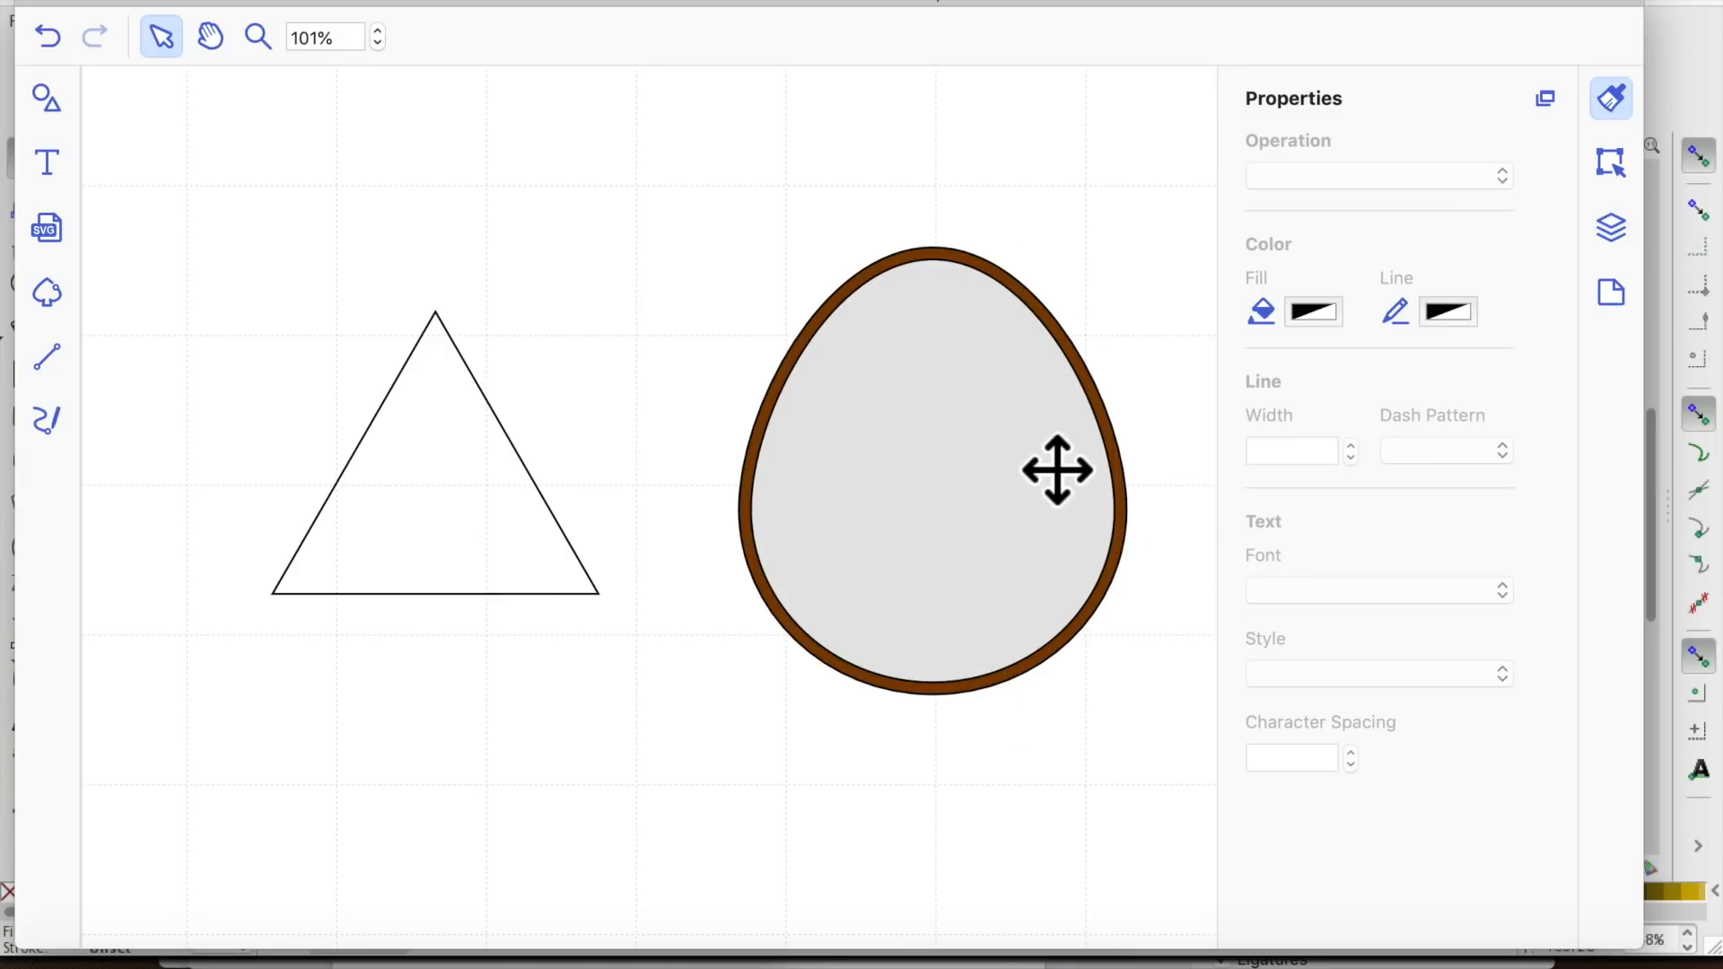
Try a 0.08" outward offset with round corners around the triangle and undo it
{"action": "left_click", "coordinate": [455, 465]}
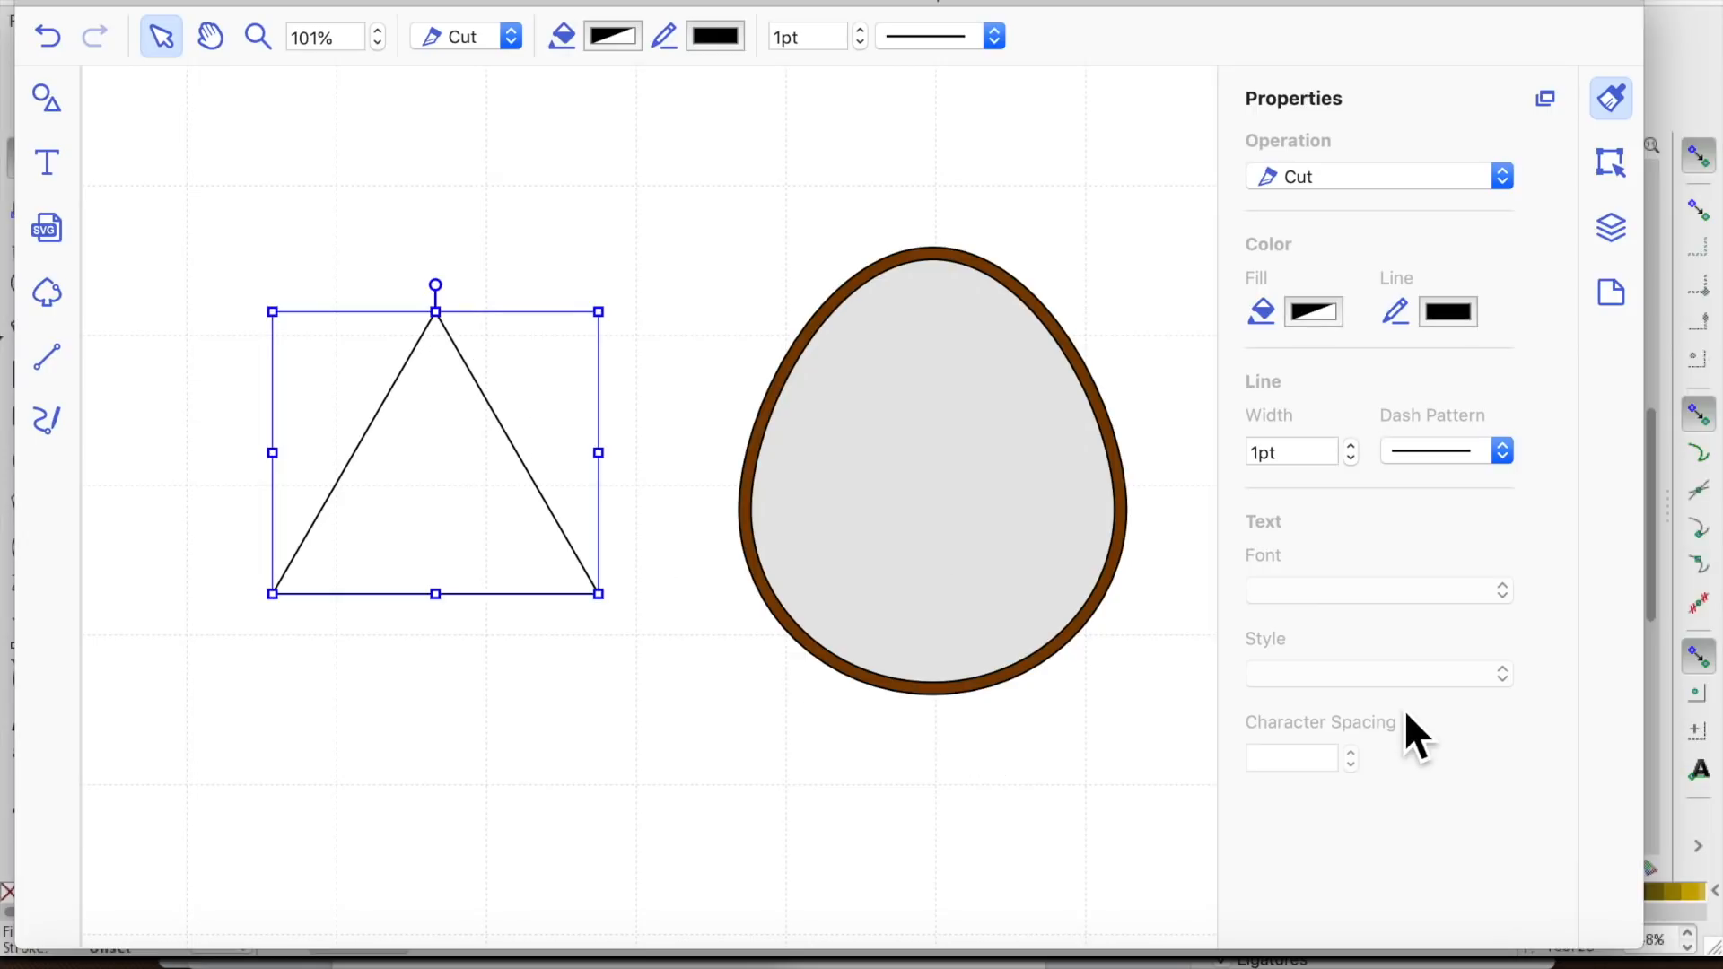
{"action": "left_click", "coordinate": [1608, 162]}
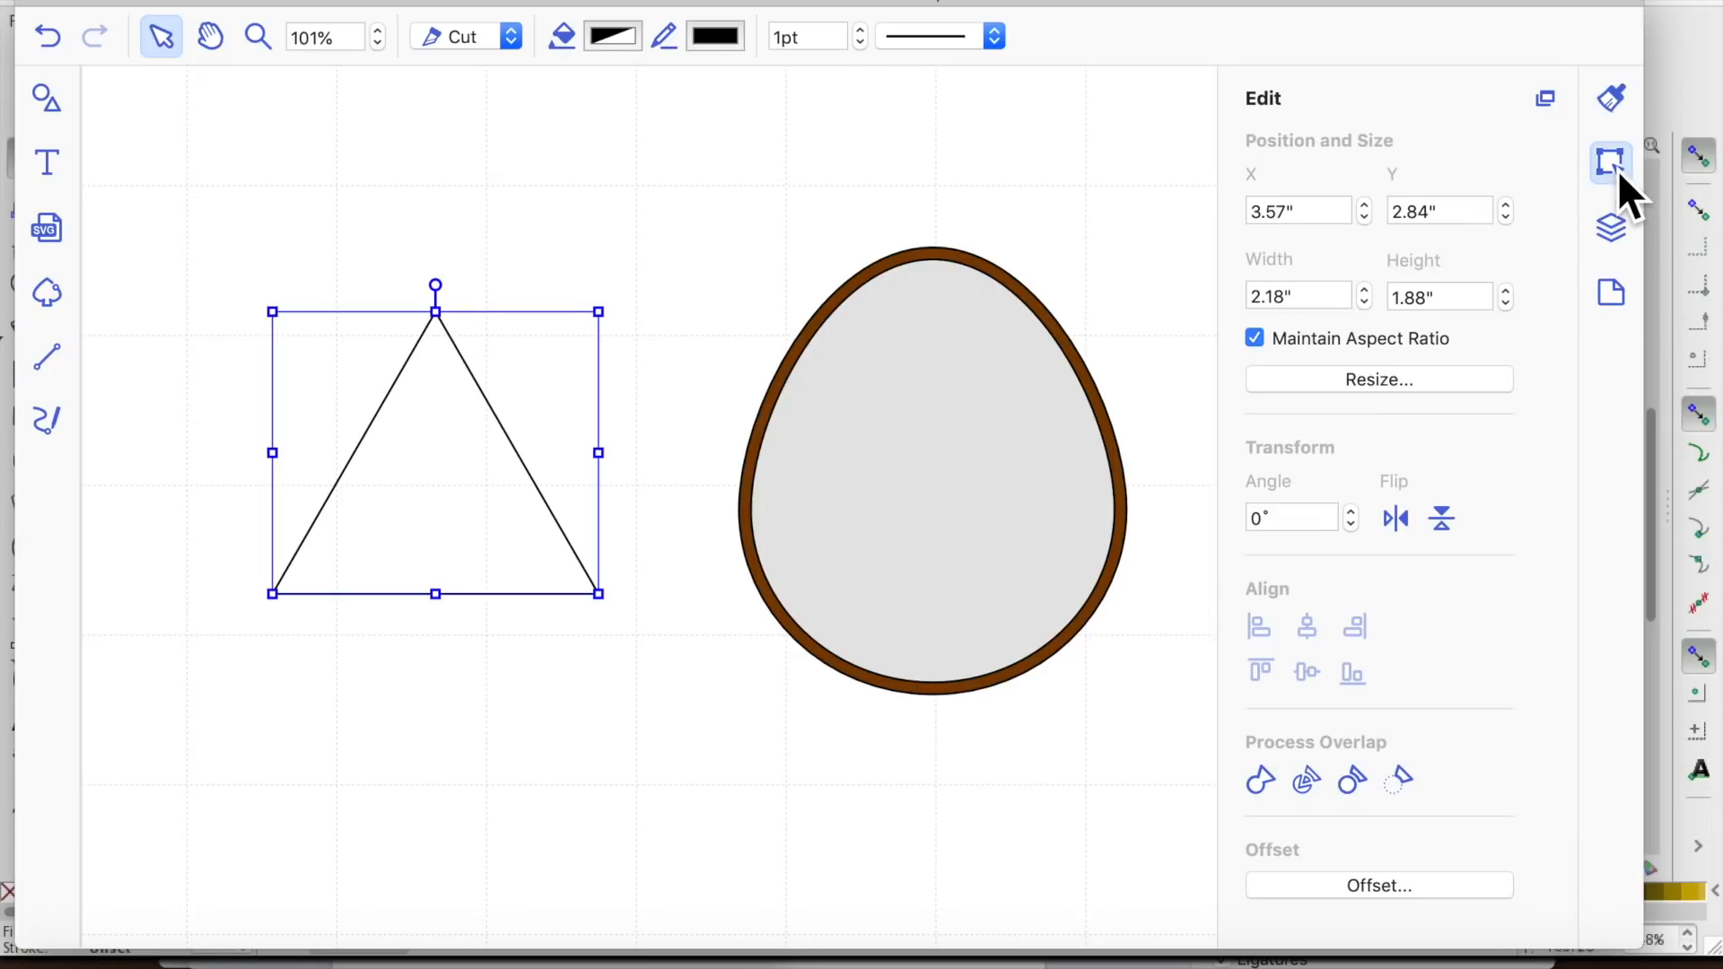
{"action": "left_click", "coordinate": [1425, 885]}
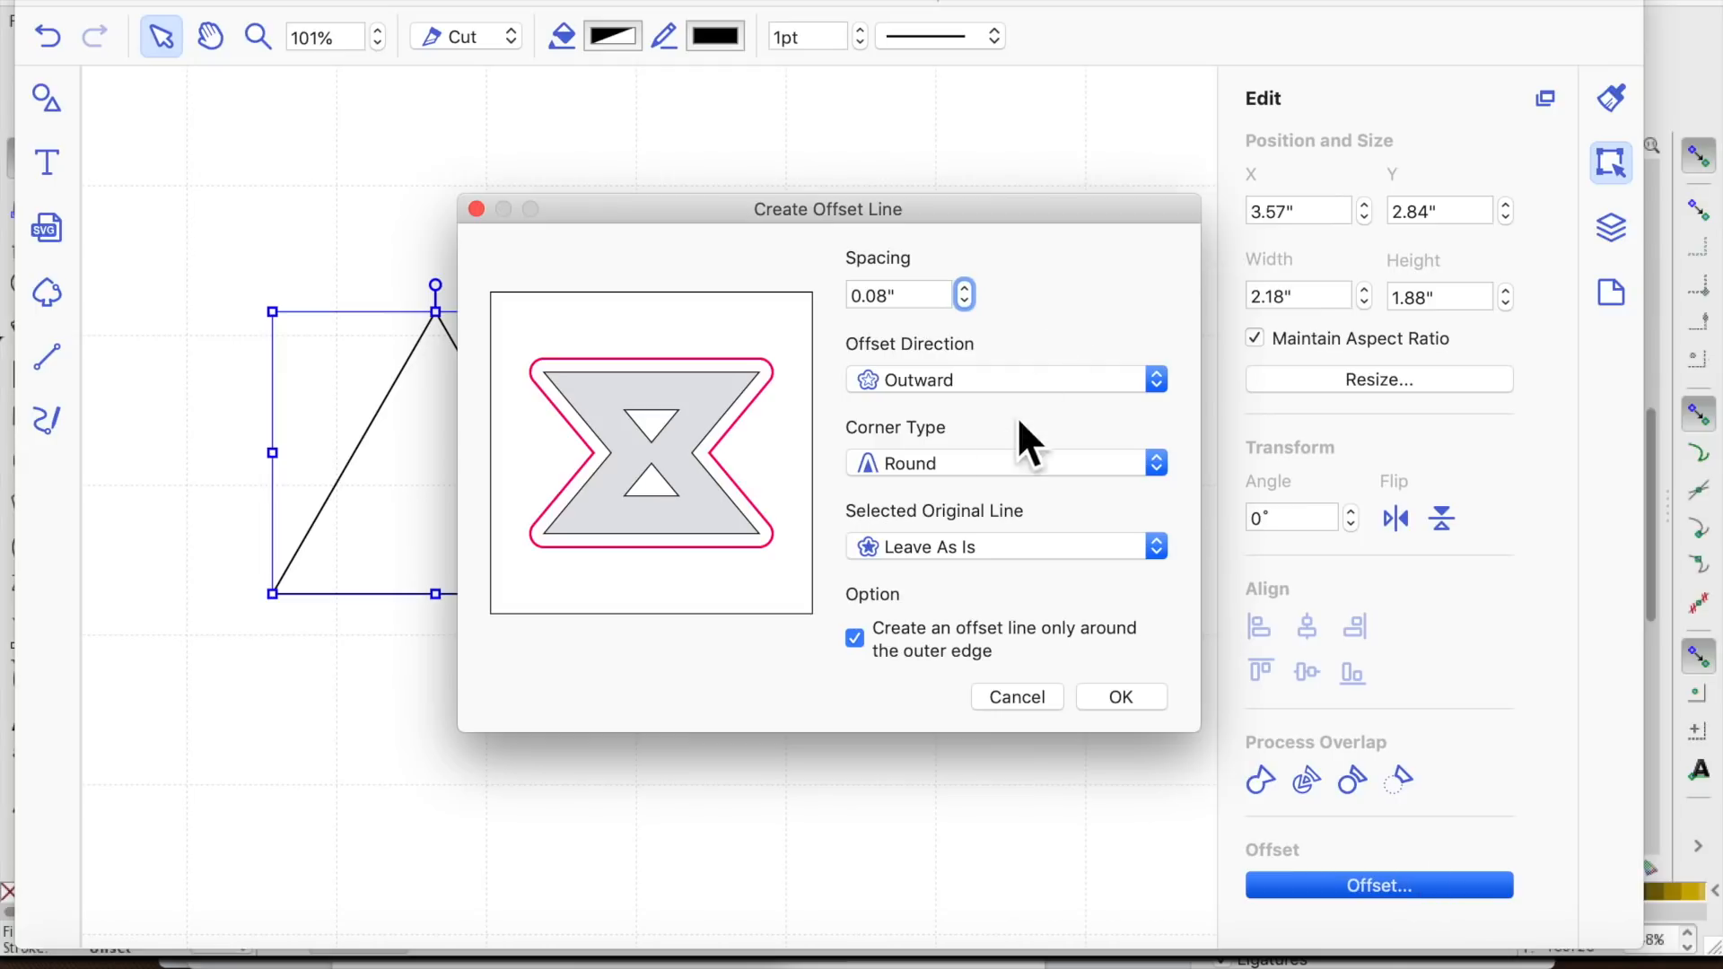
{"action": "left_click", "coordinate": [1150, 707]}
{"action": "double_click", "coordinate": [549, 605]}
{"action": "left_click", "coordinate": [697, 686]}
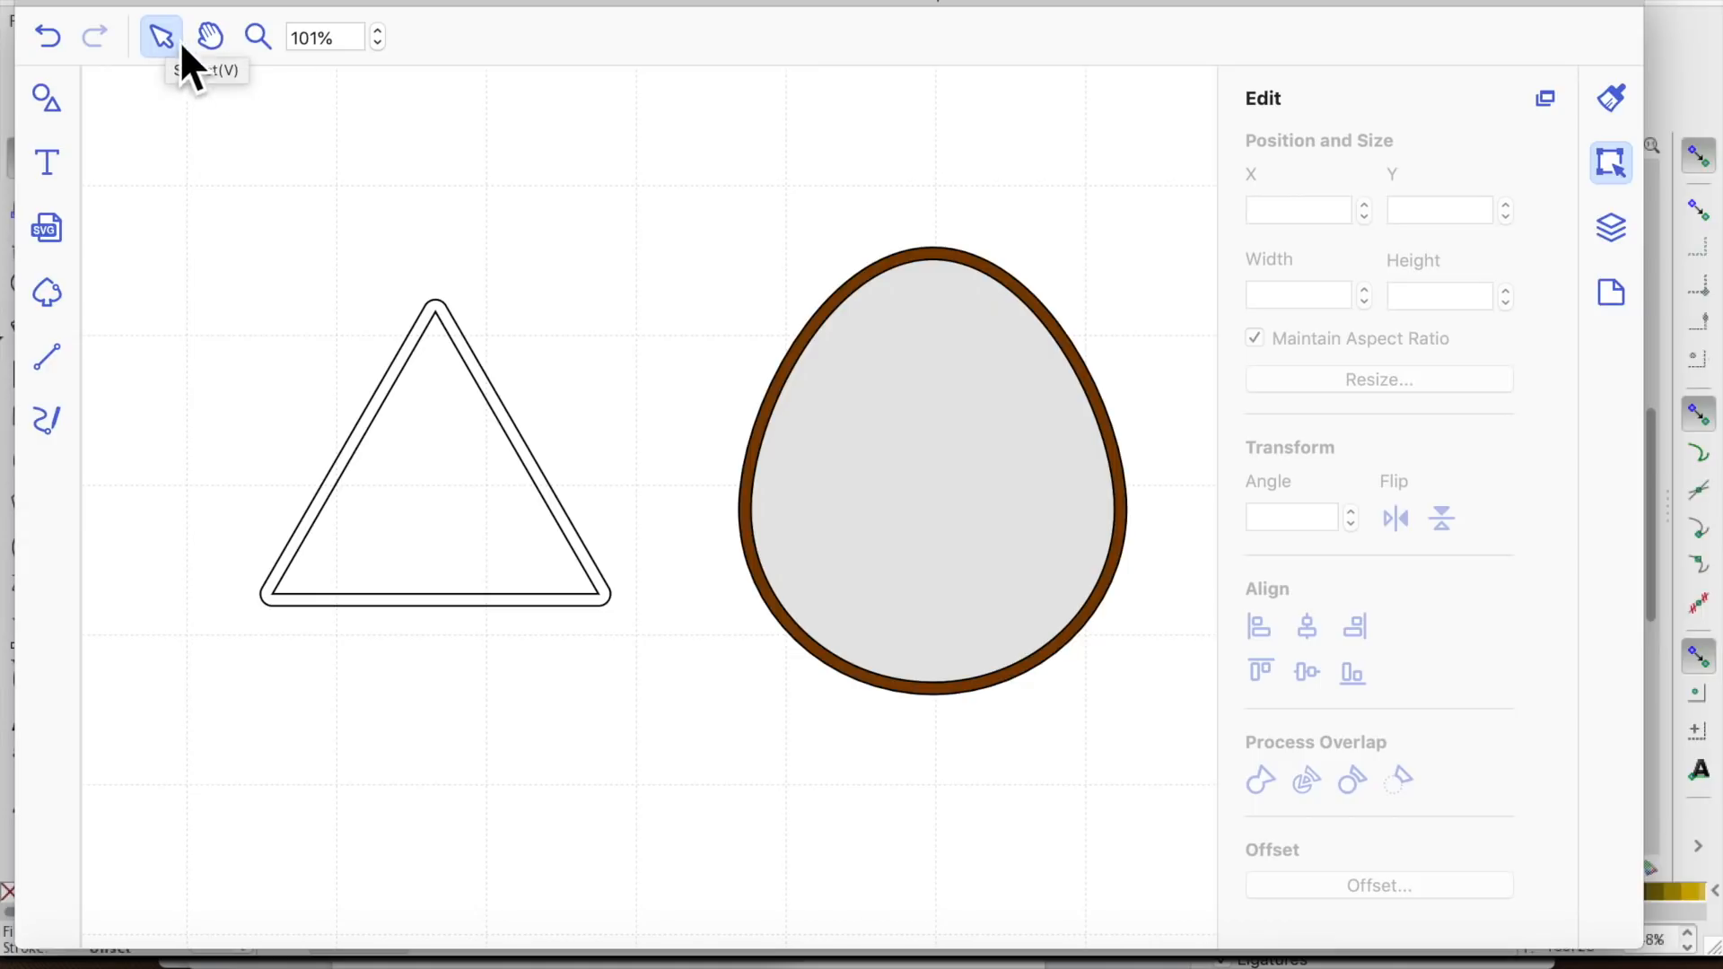
{"action": "left_click", "coordinate": [49, 38]}
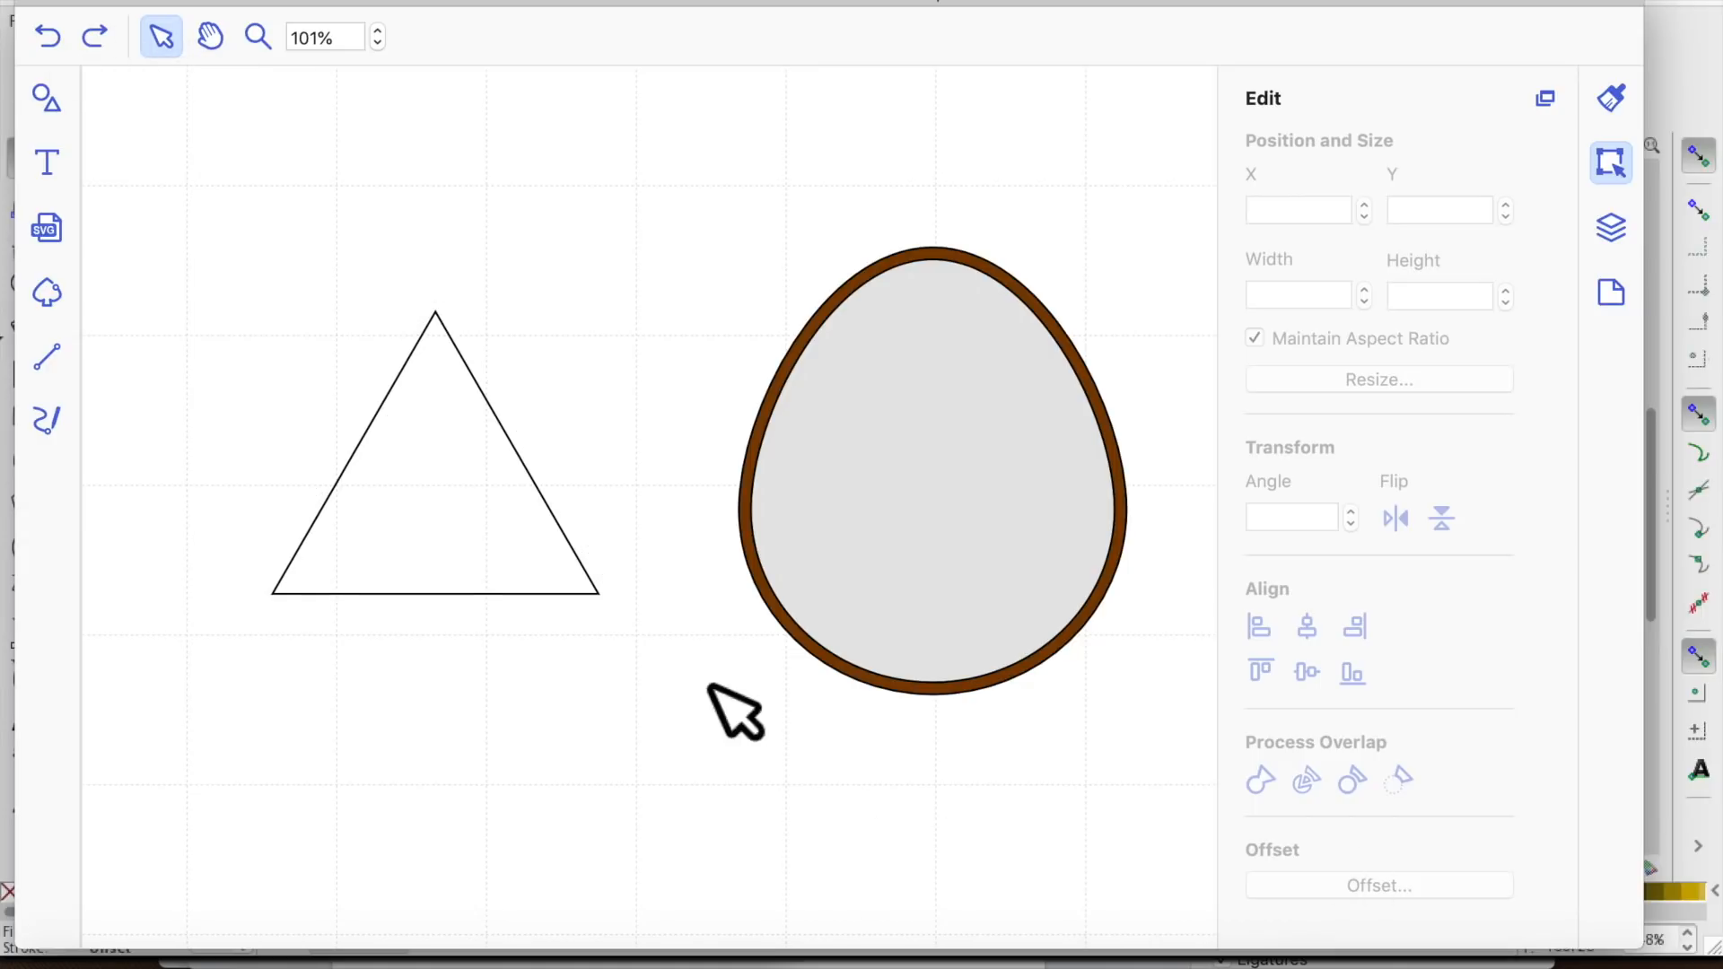
Create a 0.08" outward offset line around the triangle with the Bevel corner type
{"action": "left_click", "coordinate": [421, 446]}
{"action": "left_click", "coordinate": [1395, 885]}
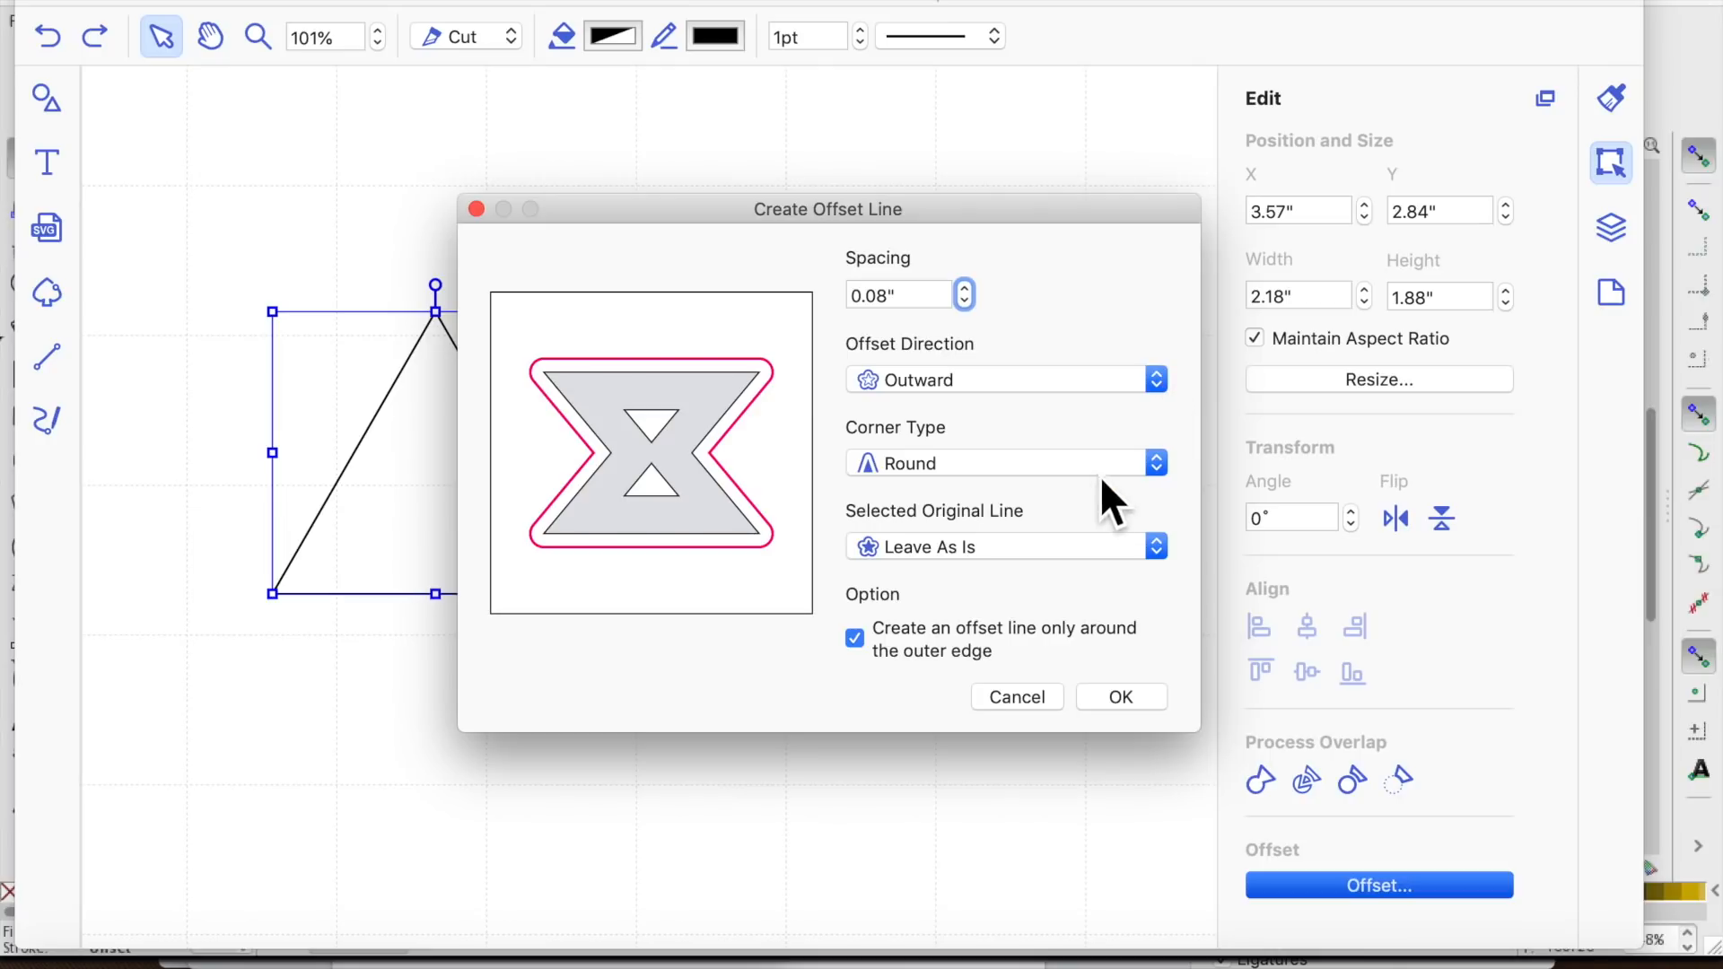
{"action": "left_click", "coordinate": [1165, 471]}
{"action": "left_click", "coordinate": [1131, 493]}
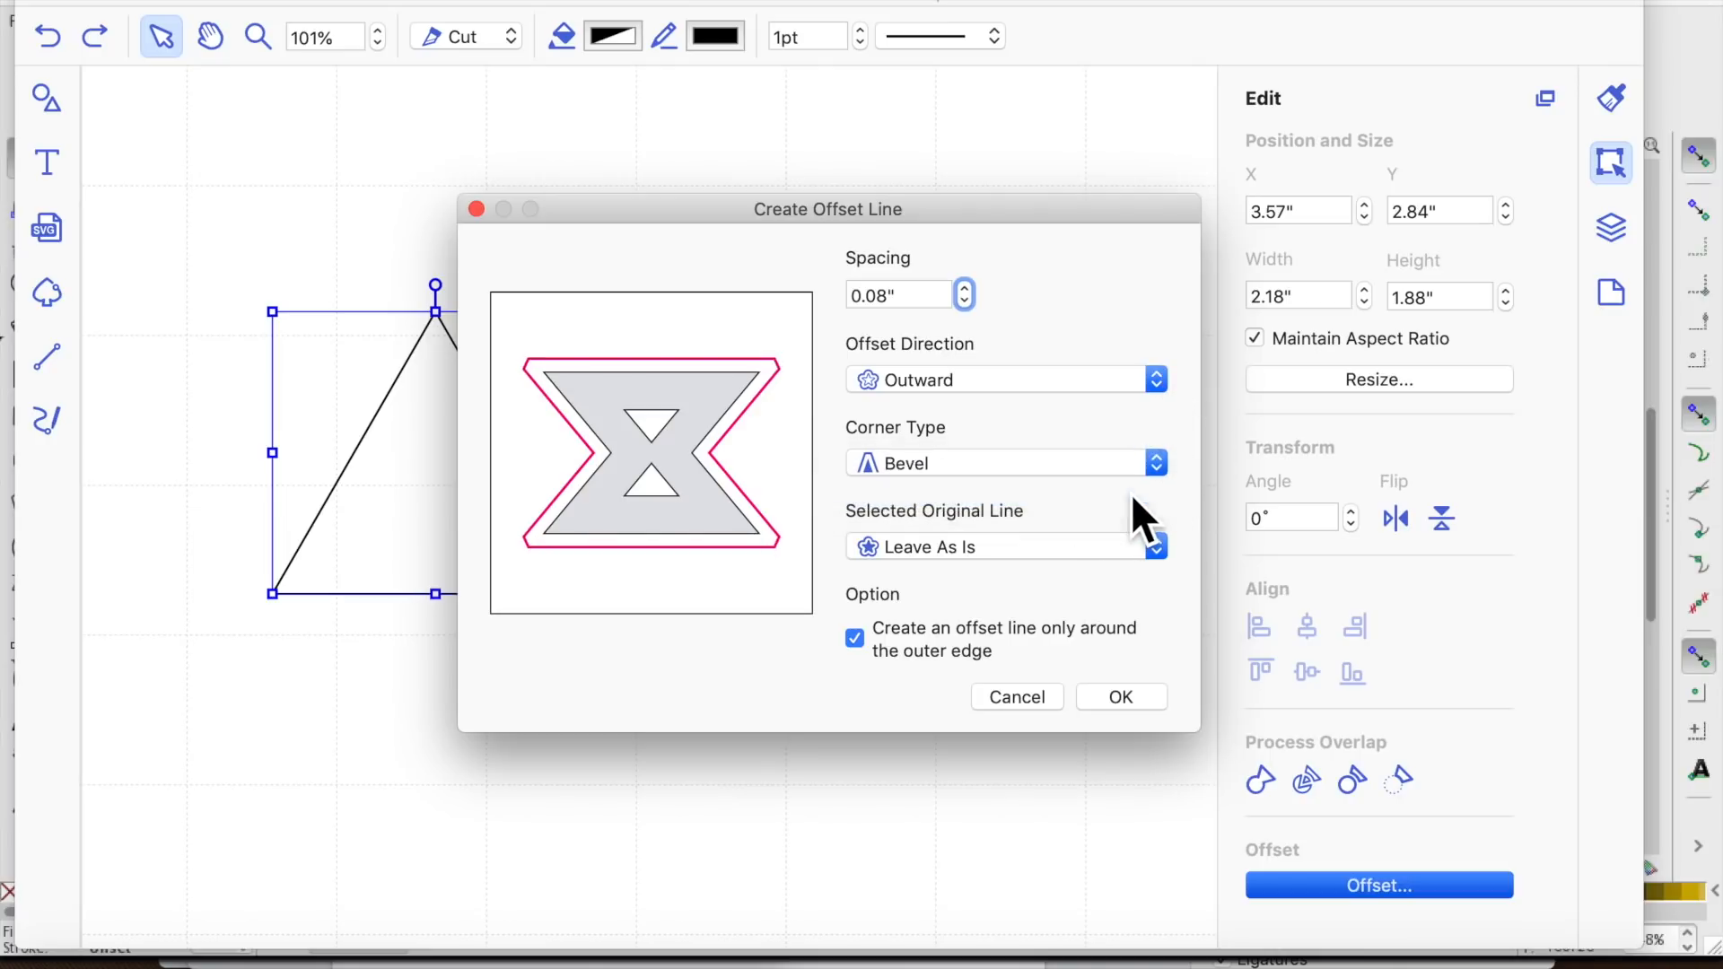
{"action": "left_click", "coordinate": [1121, 697]}
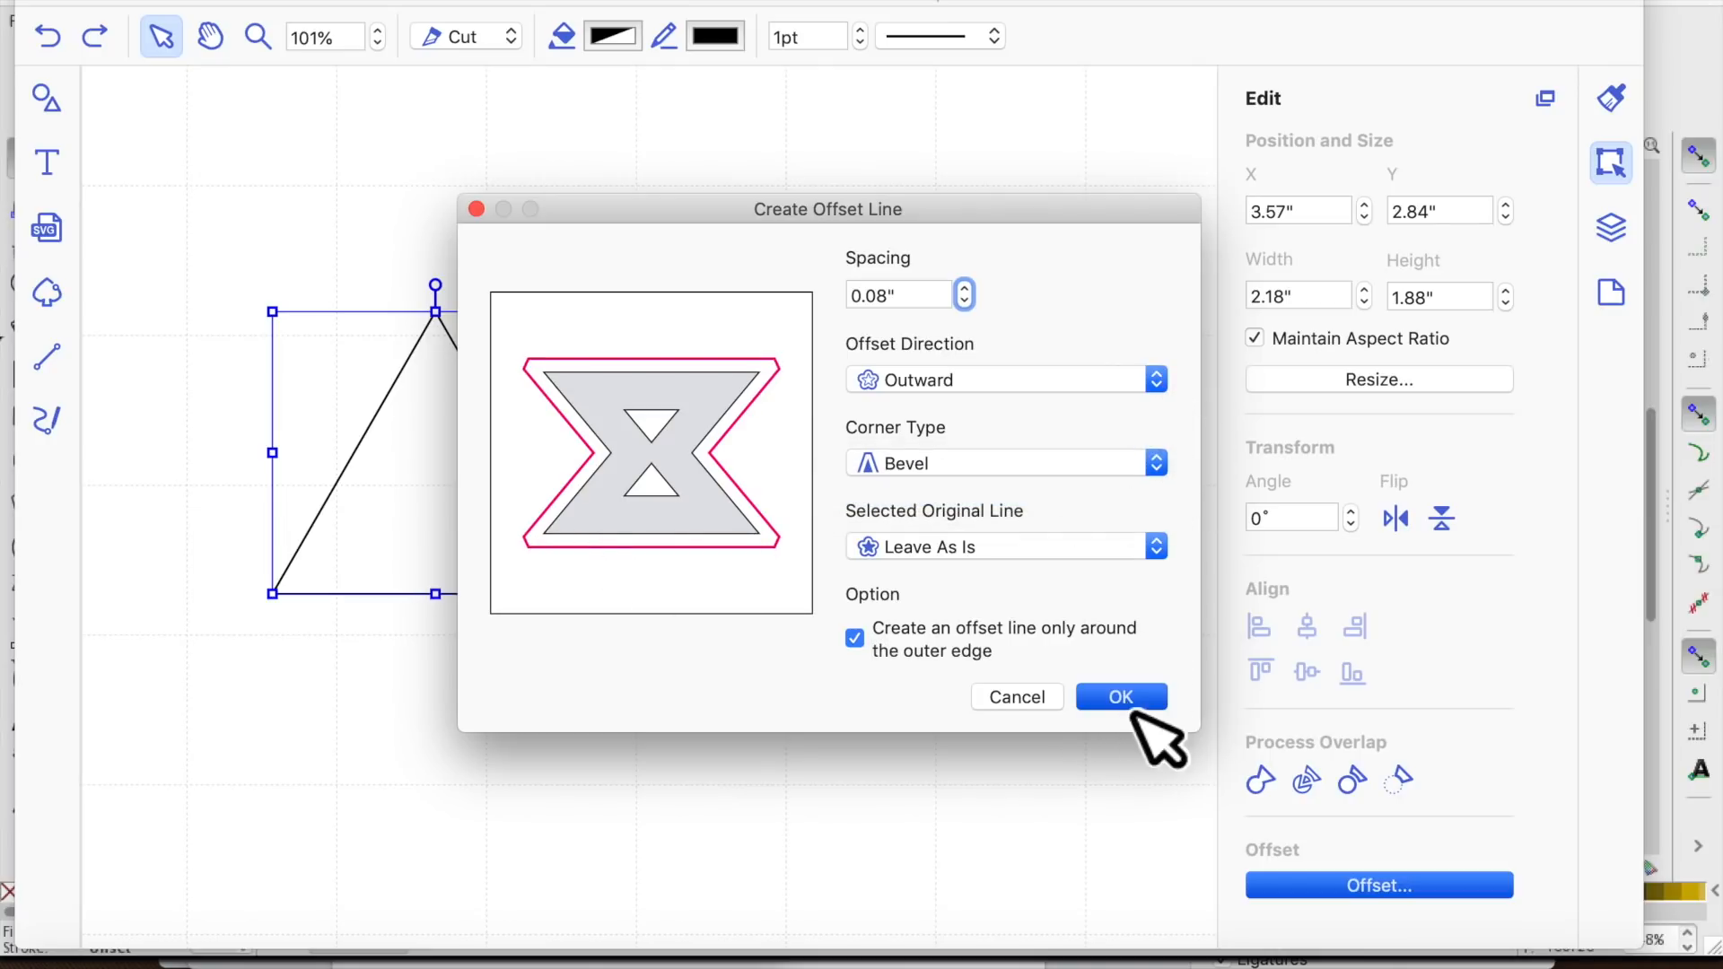
{"action": "left_click", "coordinate": [711, 816]}
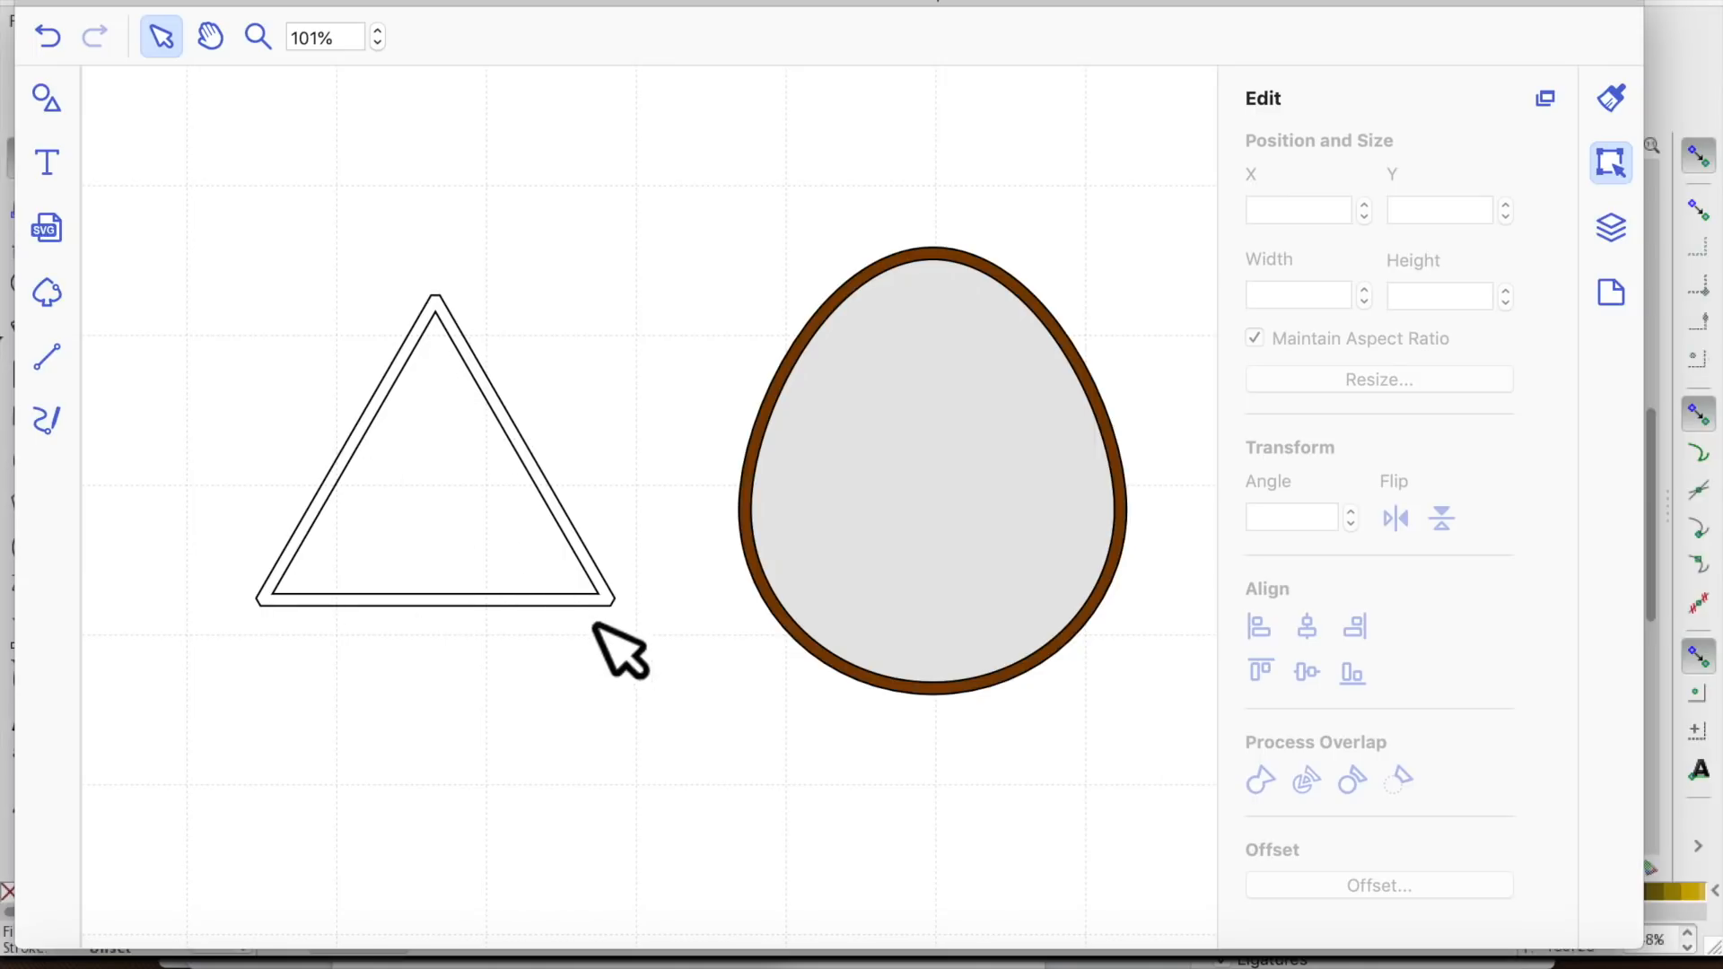
Move the bevelled outline and the original triangle apart, and duplicate the original triangle
{"action": "left_click_drag", "start_coordinate": [504, 502], "coordinate": [362, 742]}
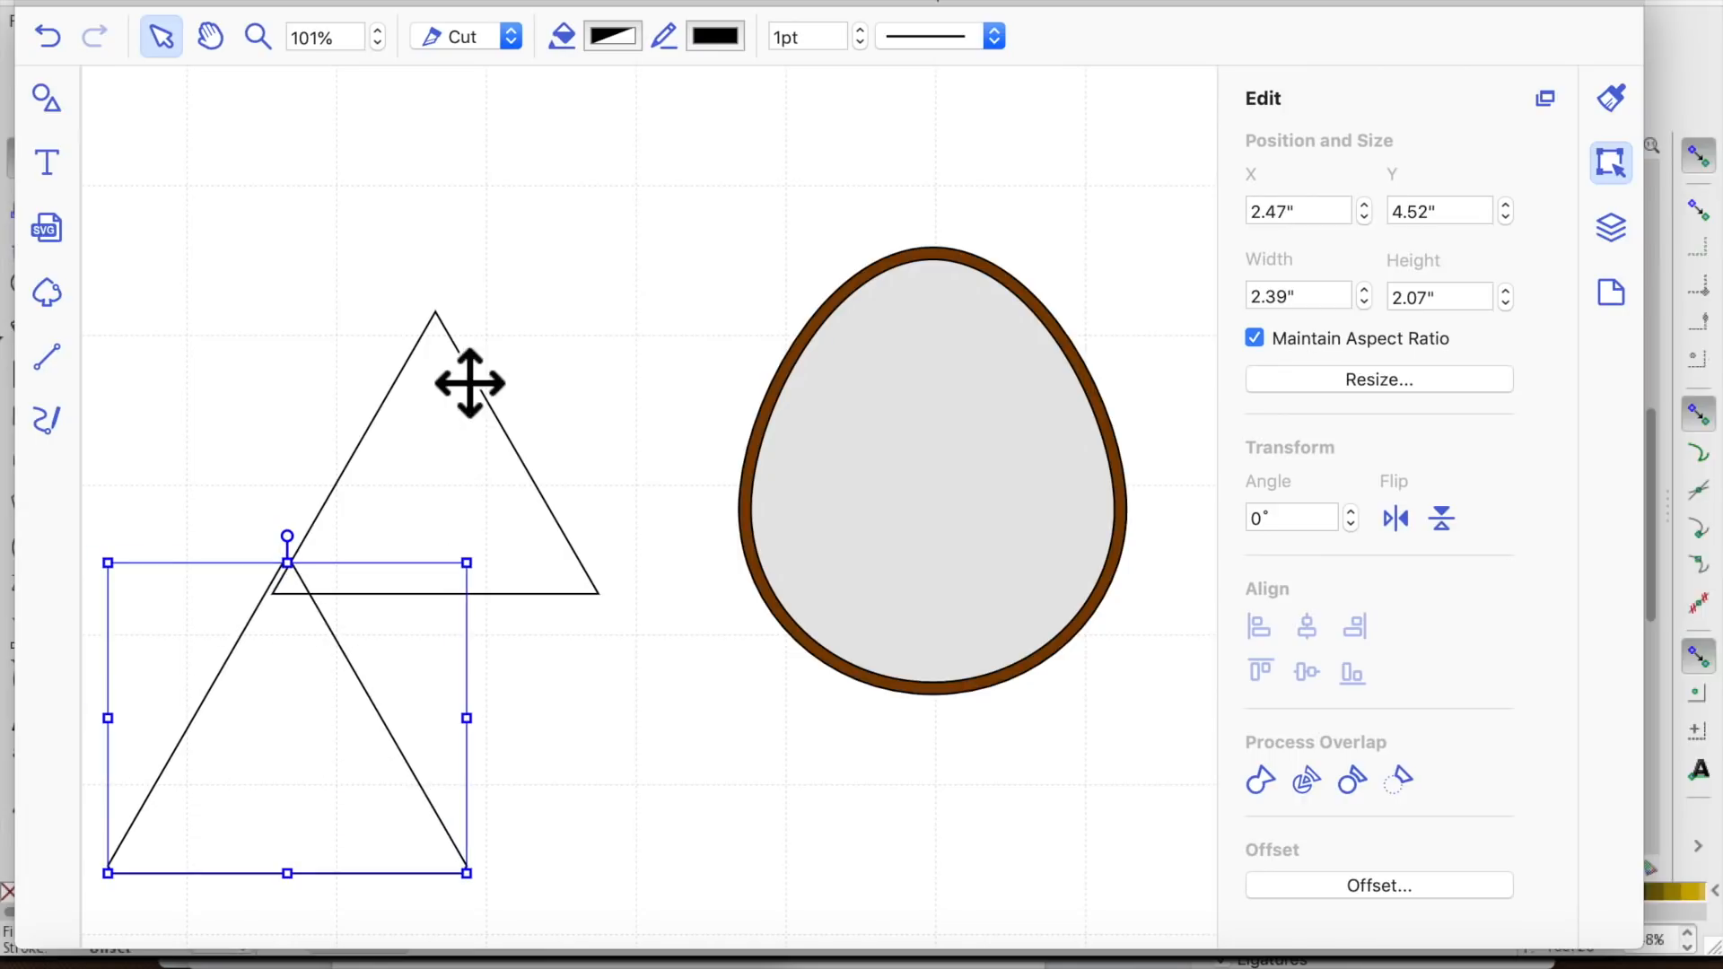
{"action": "left_click_drag", "start_coordinate": [432, 484], "coordinate": [493, 338]}
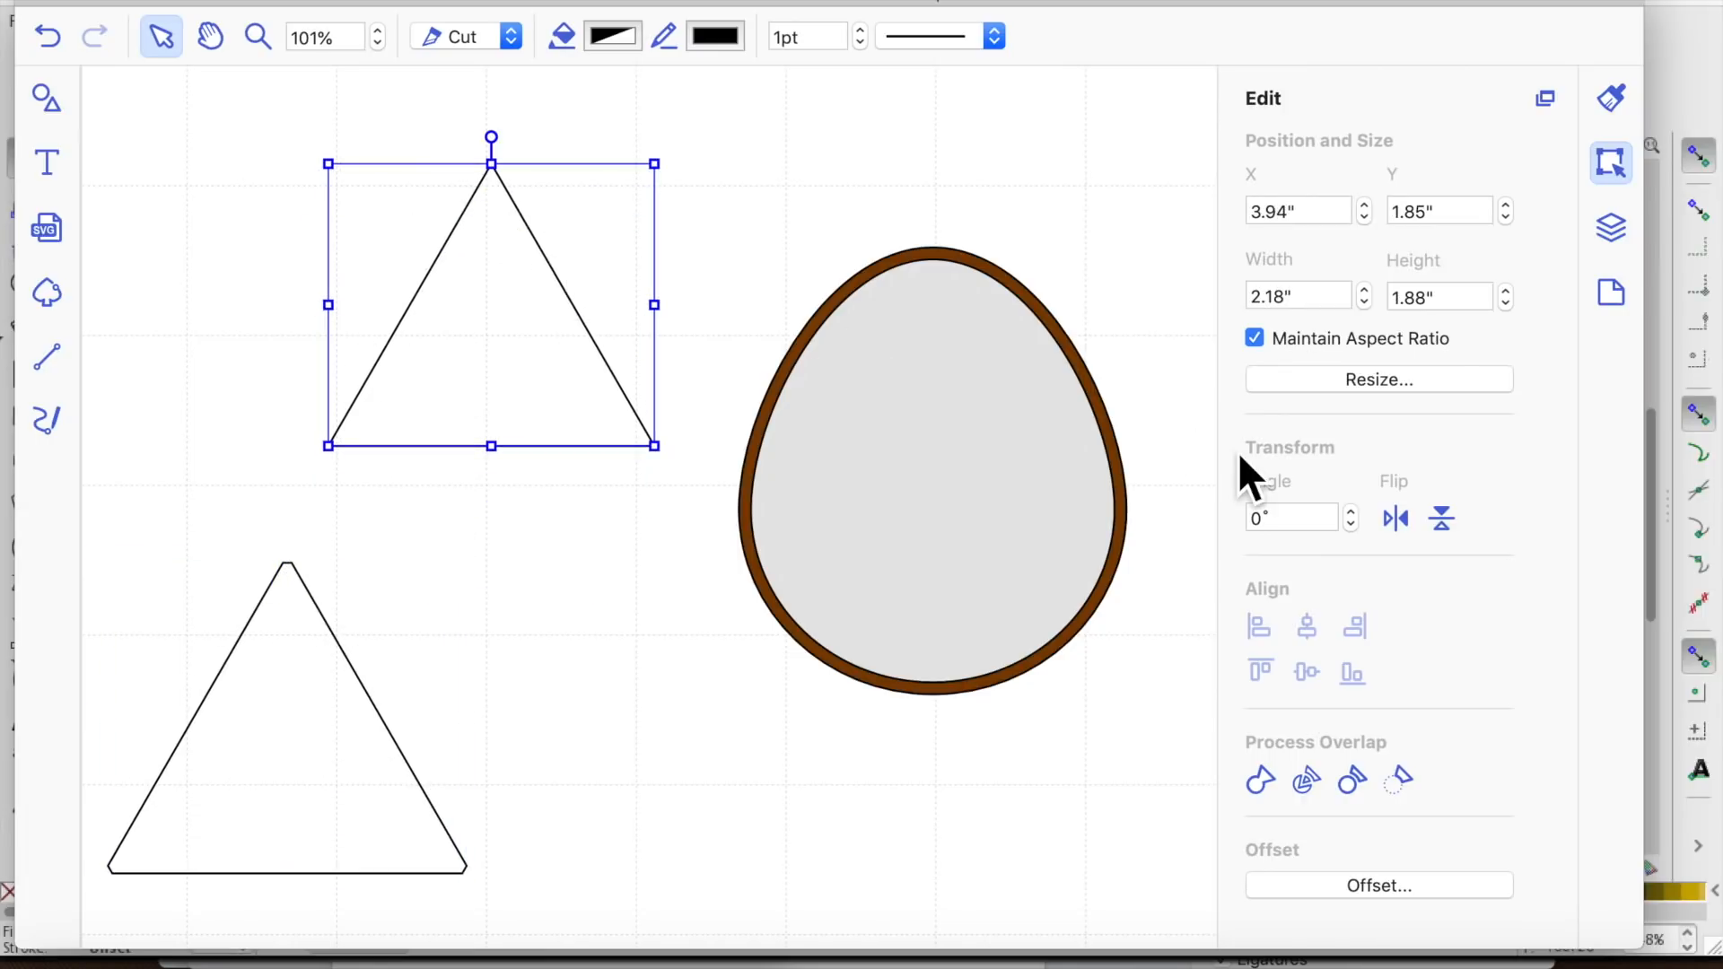
{"action": "key", "text": "ctrl+d"}
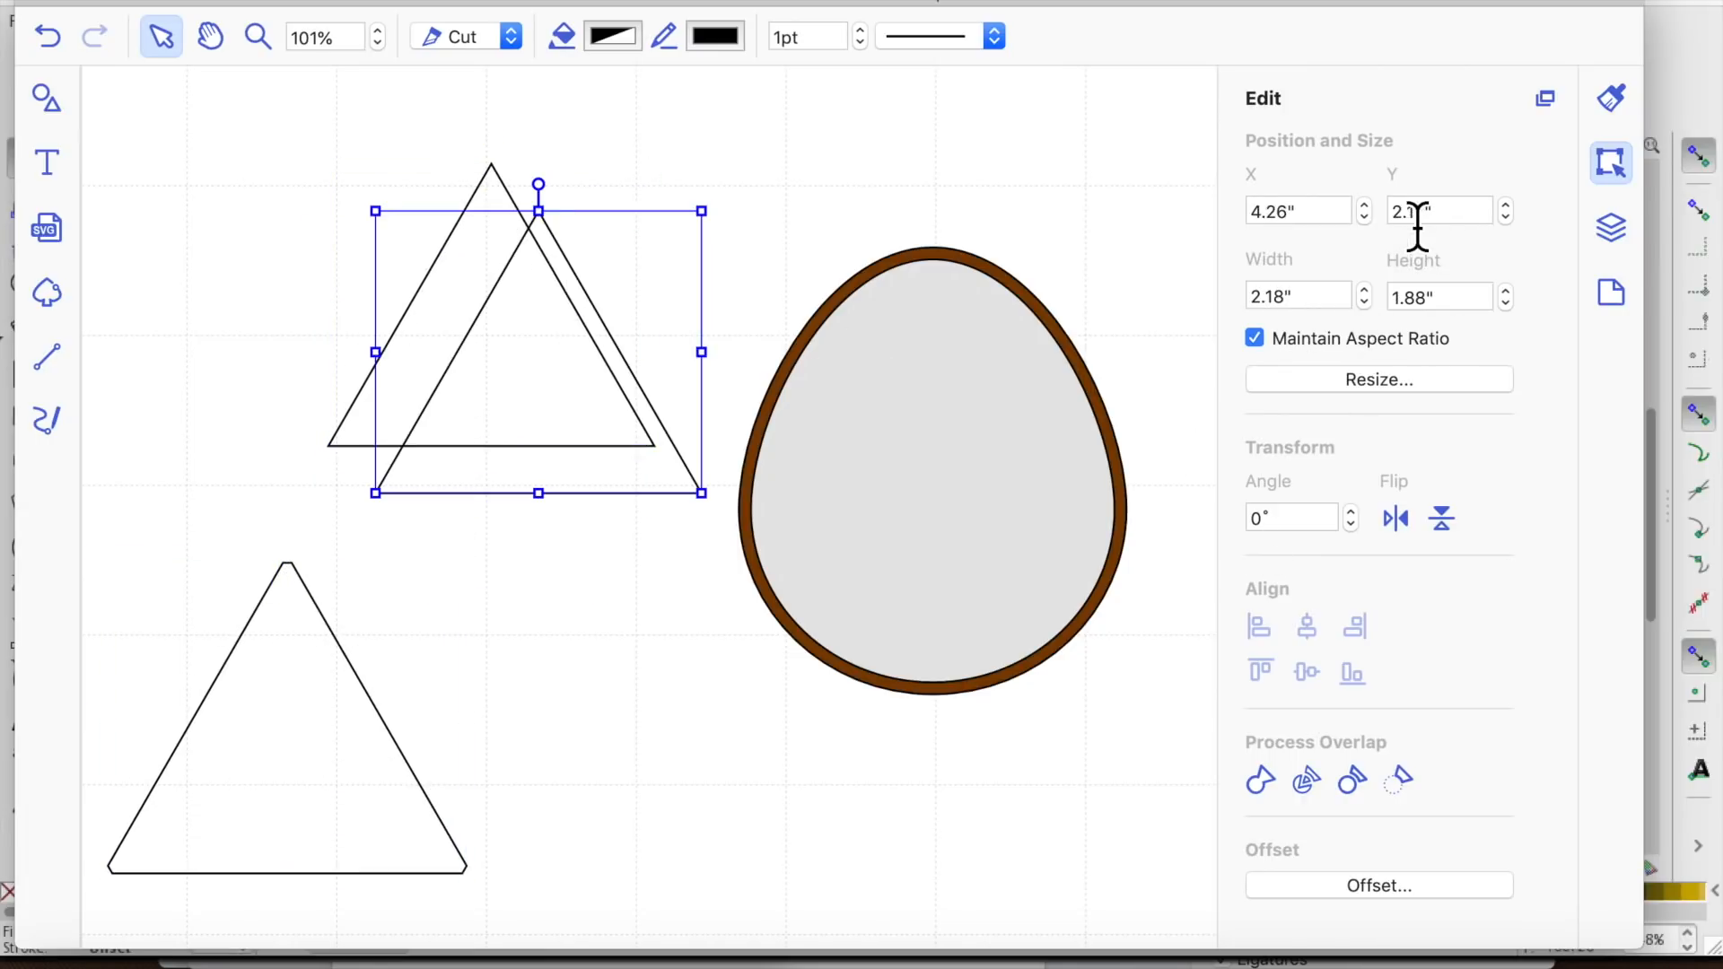
Shrink the duplicate triangle to about 1.68" by 1.45" and centre it horizontally and vertically inside the original
{"action": "left_click", "coordinate": [1364, 304]}
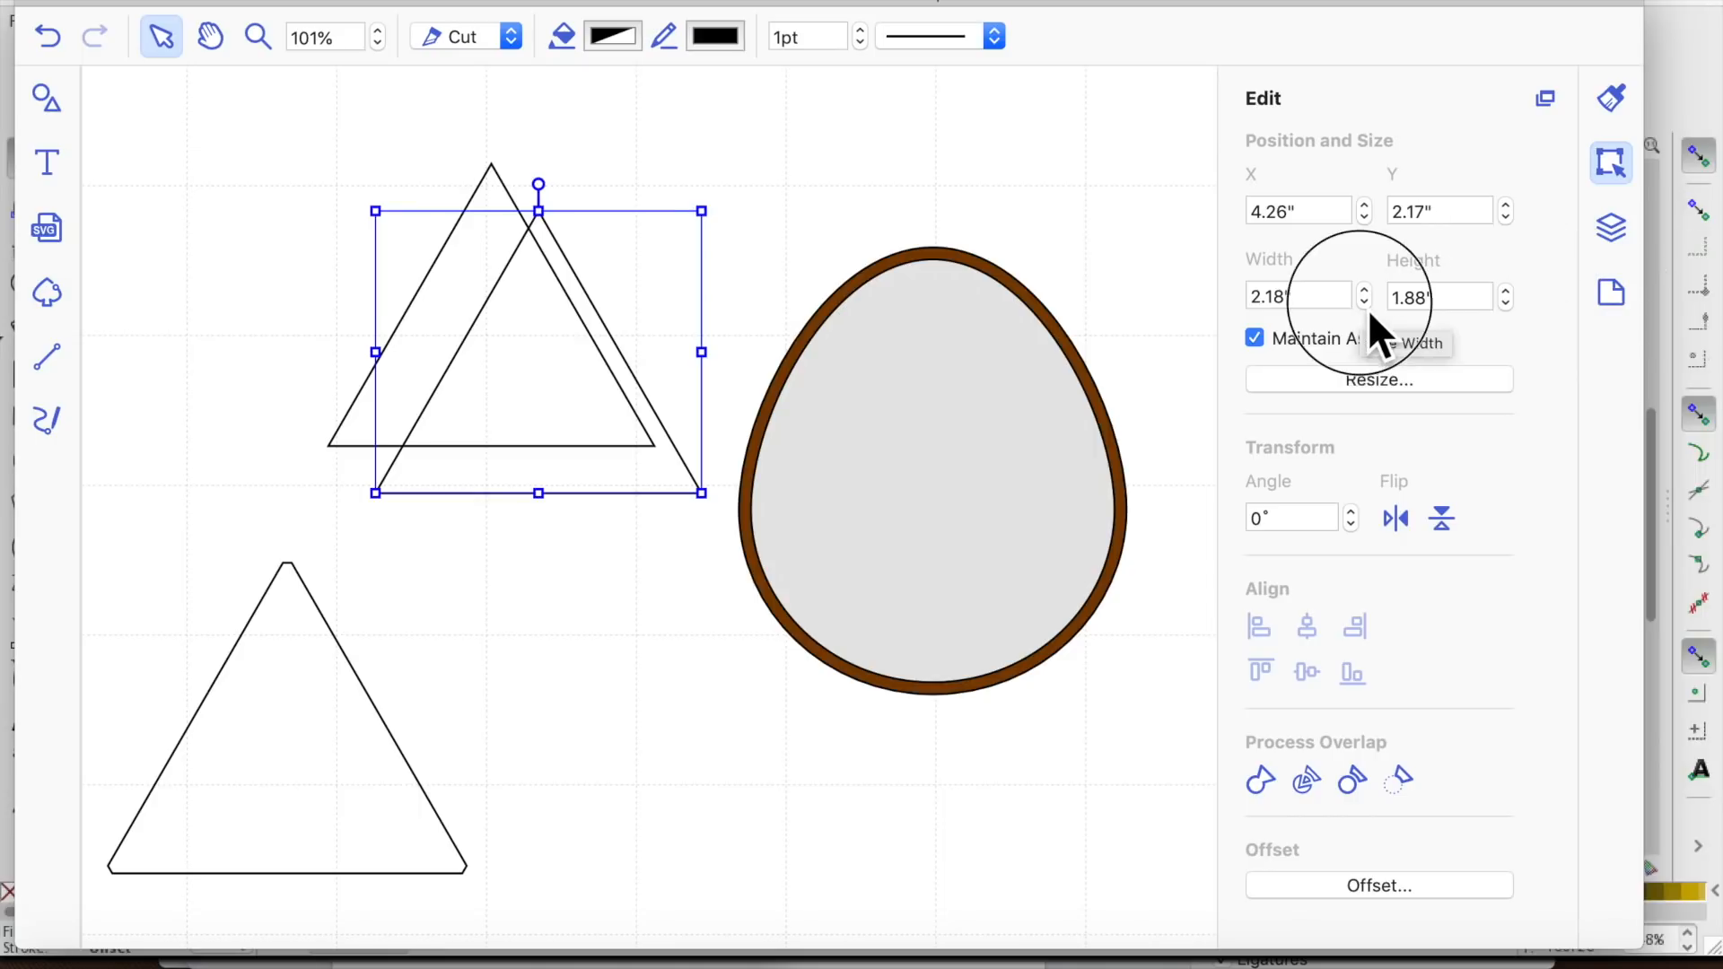
{"action": "mouse_move", "coordinate": [538, 390]}
{"action": "left_mouse_down"}
{"action": "mouse_move", "coordinate": [496, 369]}
{"action": "mouse_move", "coordinate": [512, 377]}
{"action": "left_mouse_up"}
{"action": "left_click", "coordinate": [562, 596]}
{"action": "left_click_drag", "start_coordinate": [260, 101], "coordinate": [613, 439]}
{"action": "left_click", "coordinate": [1622, 168]}
{"action": "left_click", "coordinate": [1308, 625]}
{"action": "left_click", "coordinate": [1309, 673]}
{"action": "left_click", "coordinate": [911, 853]}
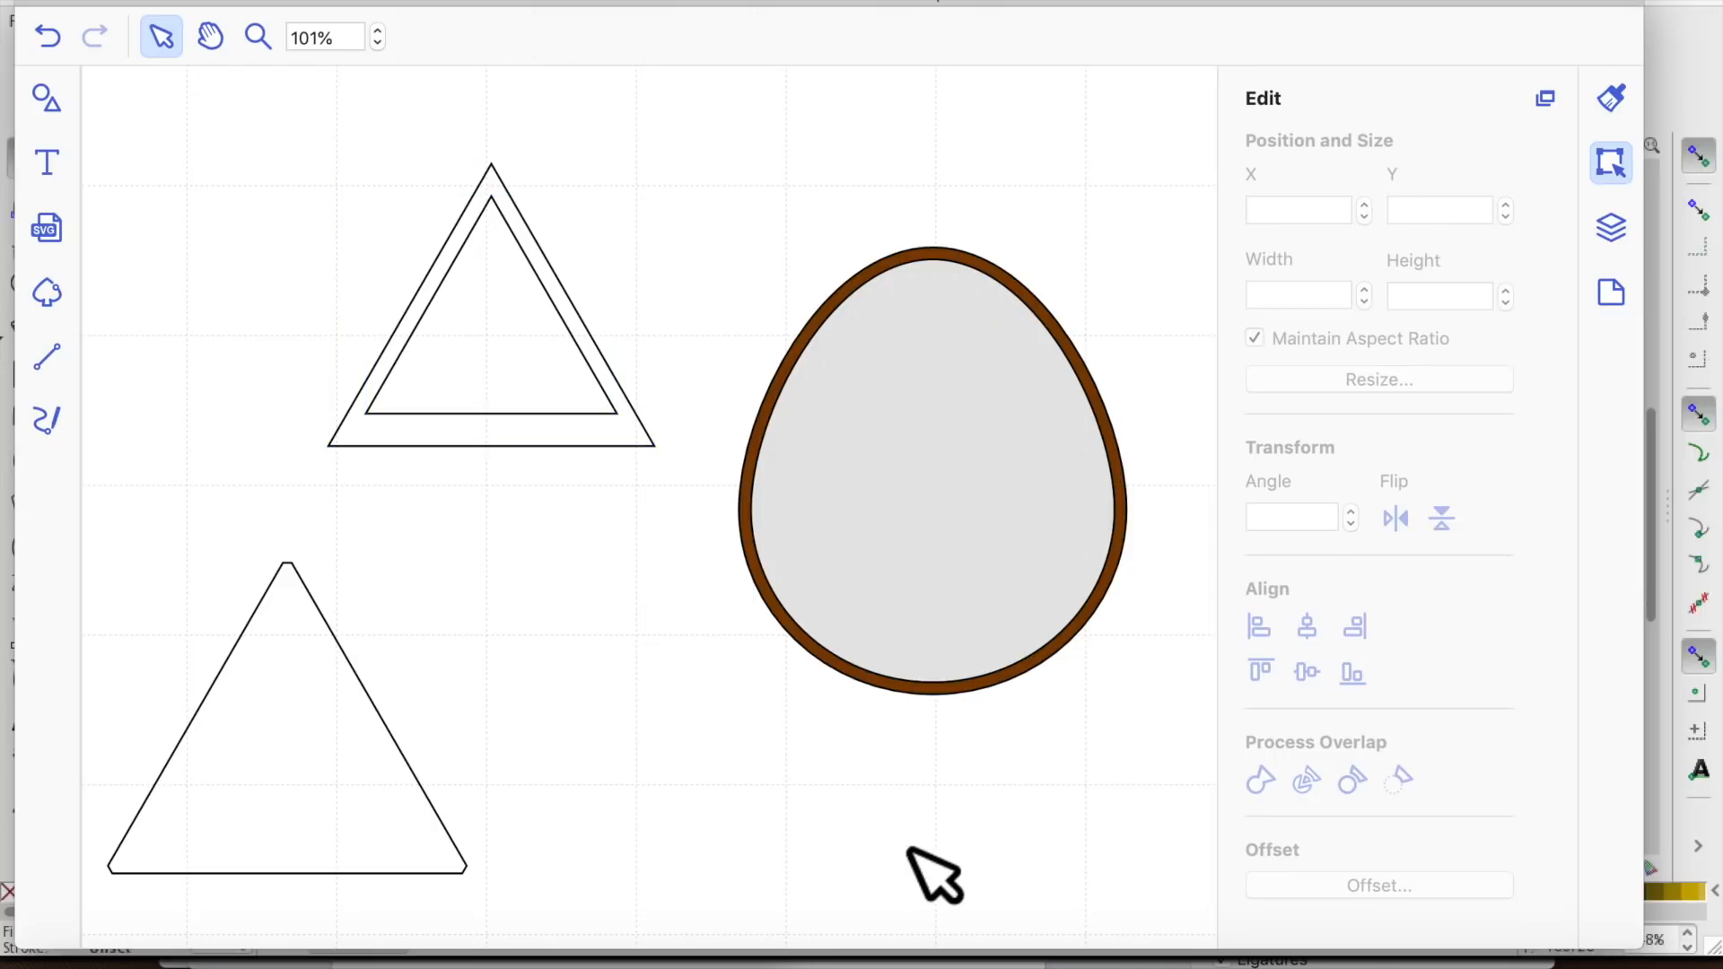
Nudge the inner triangle down inside the larger one to even out the gaps between their sides
{"action": "left_click", "coordinate": [539, 338]}
{"action": "key", "text": "Down"}
{"action": "key", "text": "Down"}
{"action": "key", "text": "Down"}
{"action": "key", "text": "Down"}
{"action": "key", "text": "Down"}
{"action": "key", "text": "Down"}
{"action": "key", "text": "Down"}
{"action": "key", "text": "Down"}
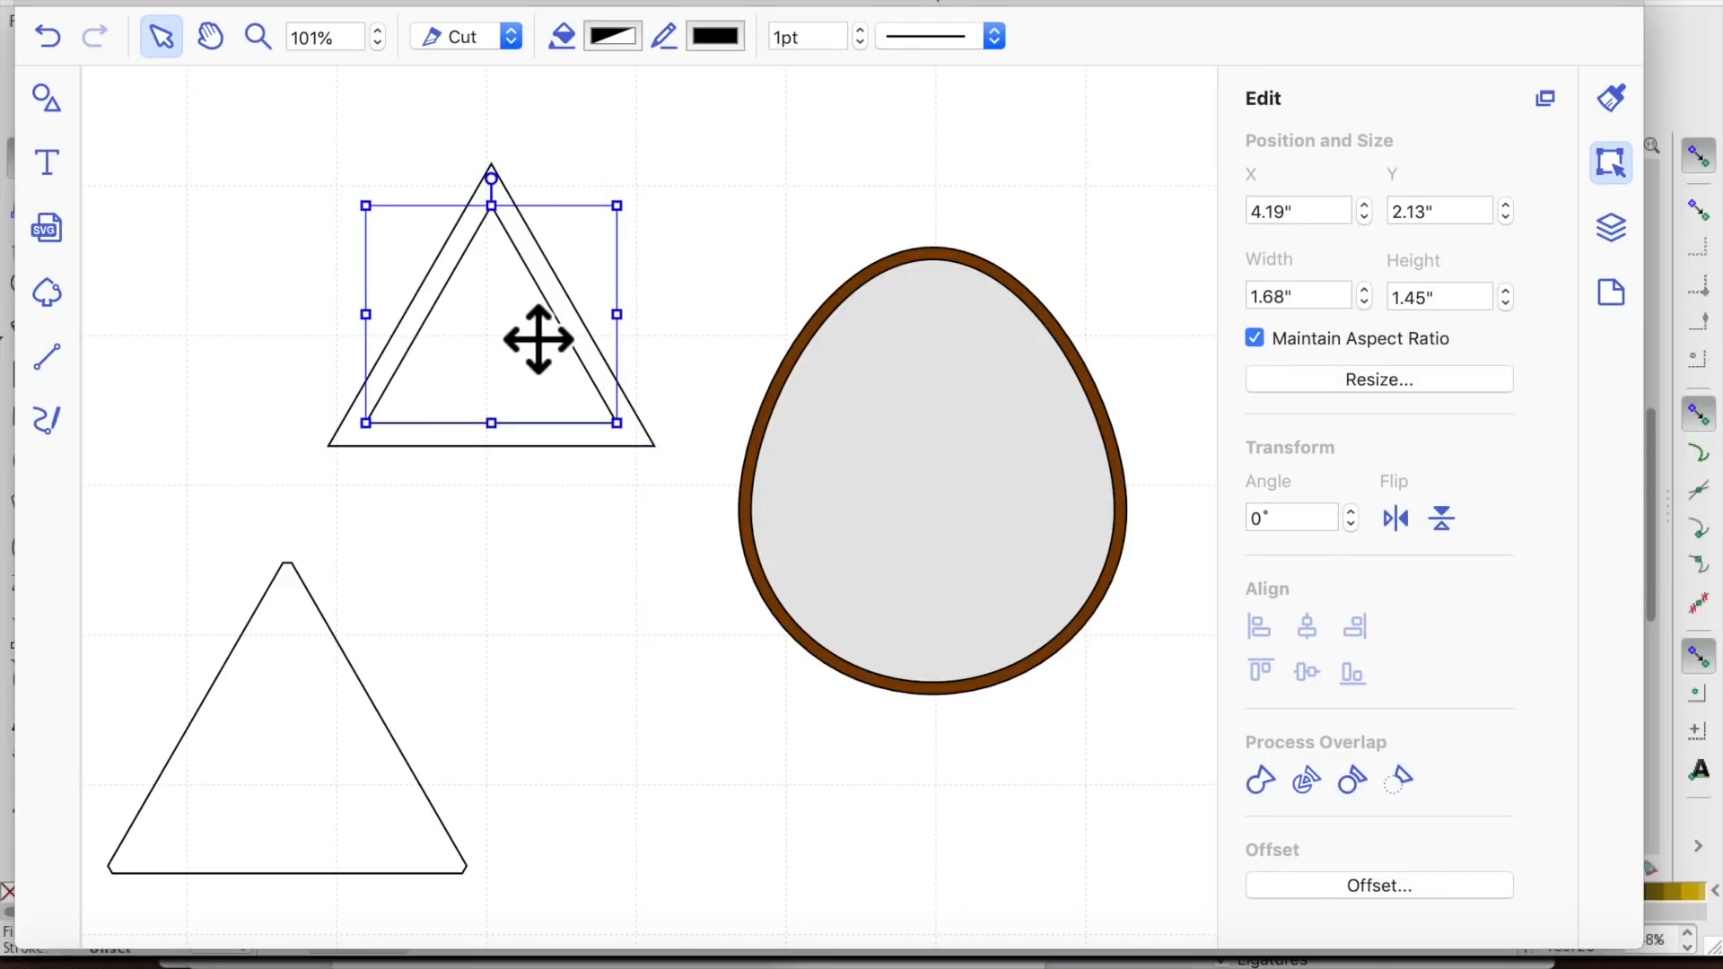
{"action": "left_click", "coordinate": [588, 572]}
{"action": "left_click_drag", "start_coordinate": [517, 342], "coordinate": [513, 339]}
{"action": "left_click", "coordinate": [528, 632]}
{"action": "left_click_drag", "start_coordinate": [527, 632], "coordinate": [503, 399]}
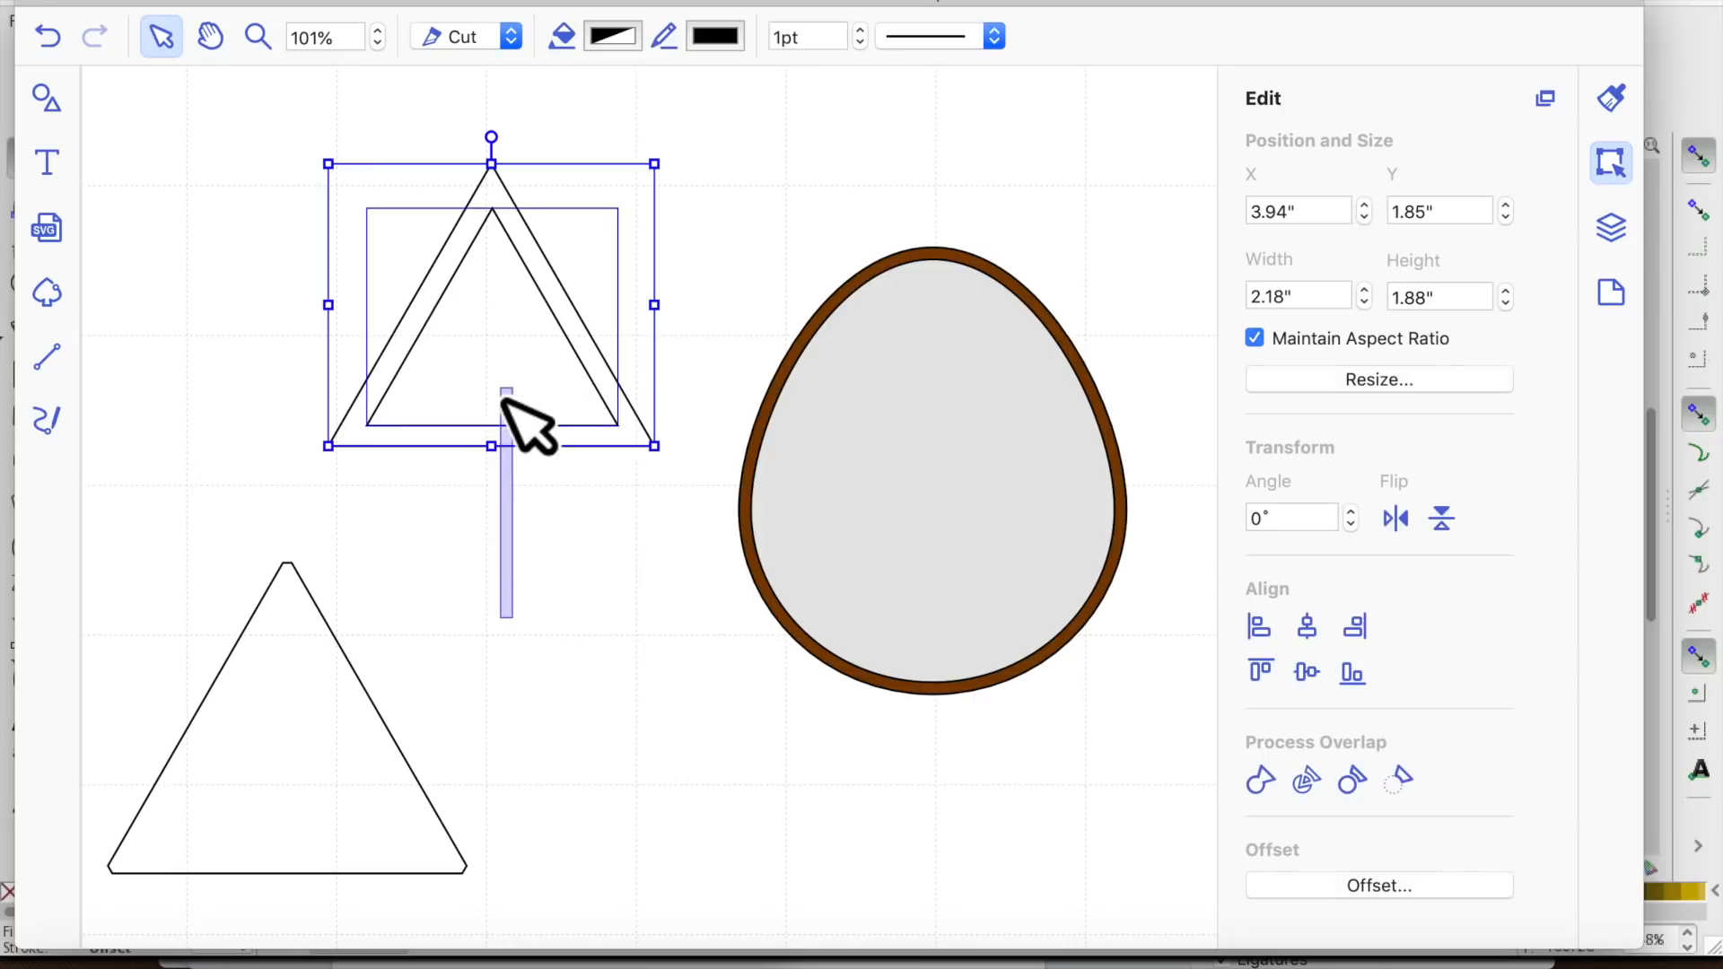
Delete the bevelled triangle and the two nested triangles, leaving the egg shapes
{"action": "left_click", "coordinate": [325, 644]}
{"action": "key", "text": "Delete"}
{"action": "left_click_drag", "start_coordinate": [432, 123], "coordinate": [577, 442]}
{"action": "key", "text": "Delete"}
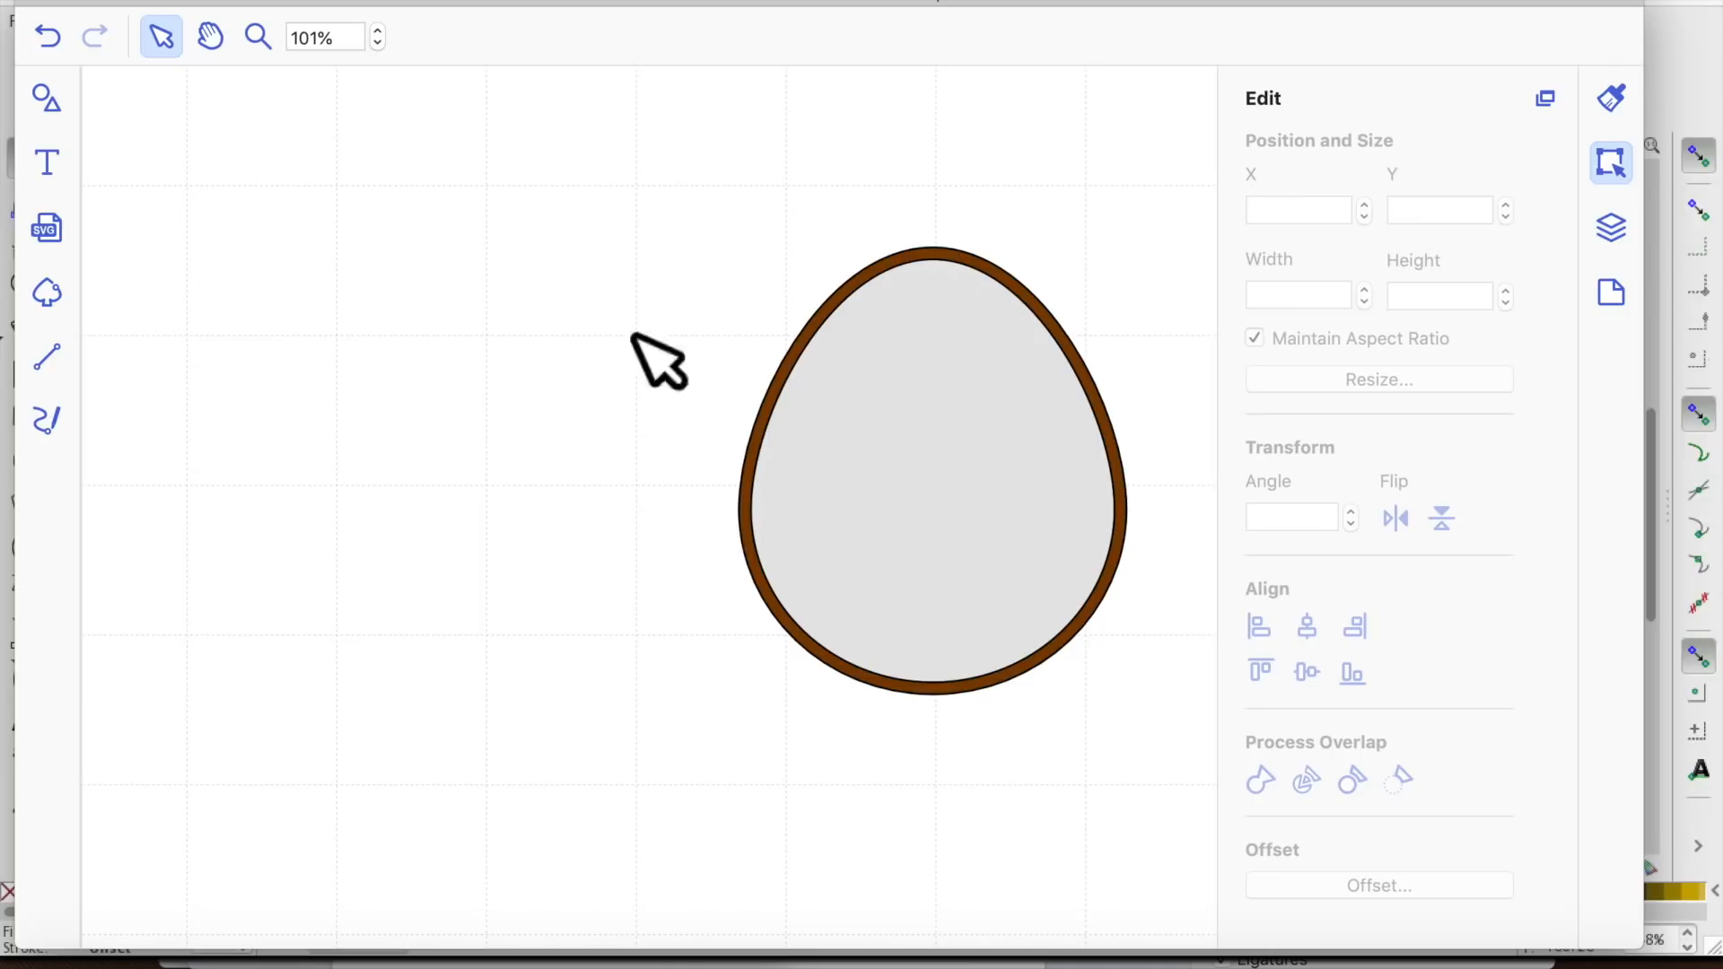
Move the grey egg off the brown egg to about X 3.65", Y 2.33"
{"action": "left_click_drag", "start_coordinate": [981, 434], "coordinate": [504, 382]}
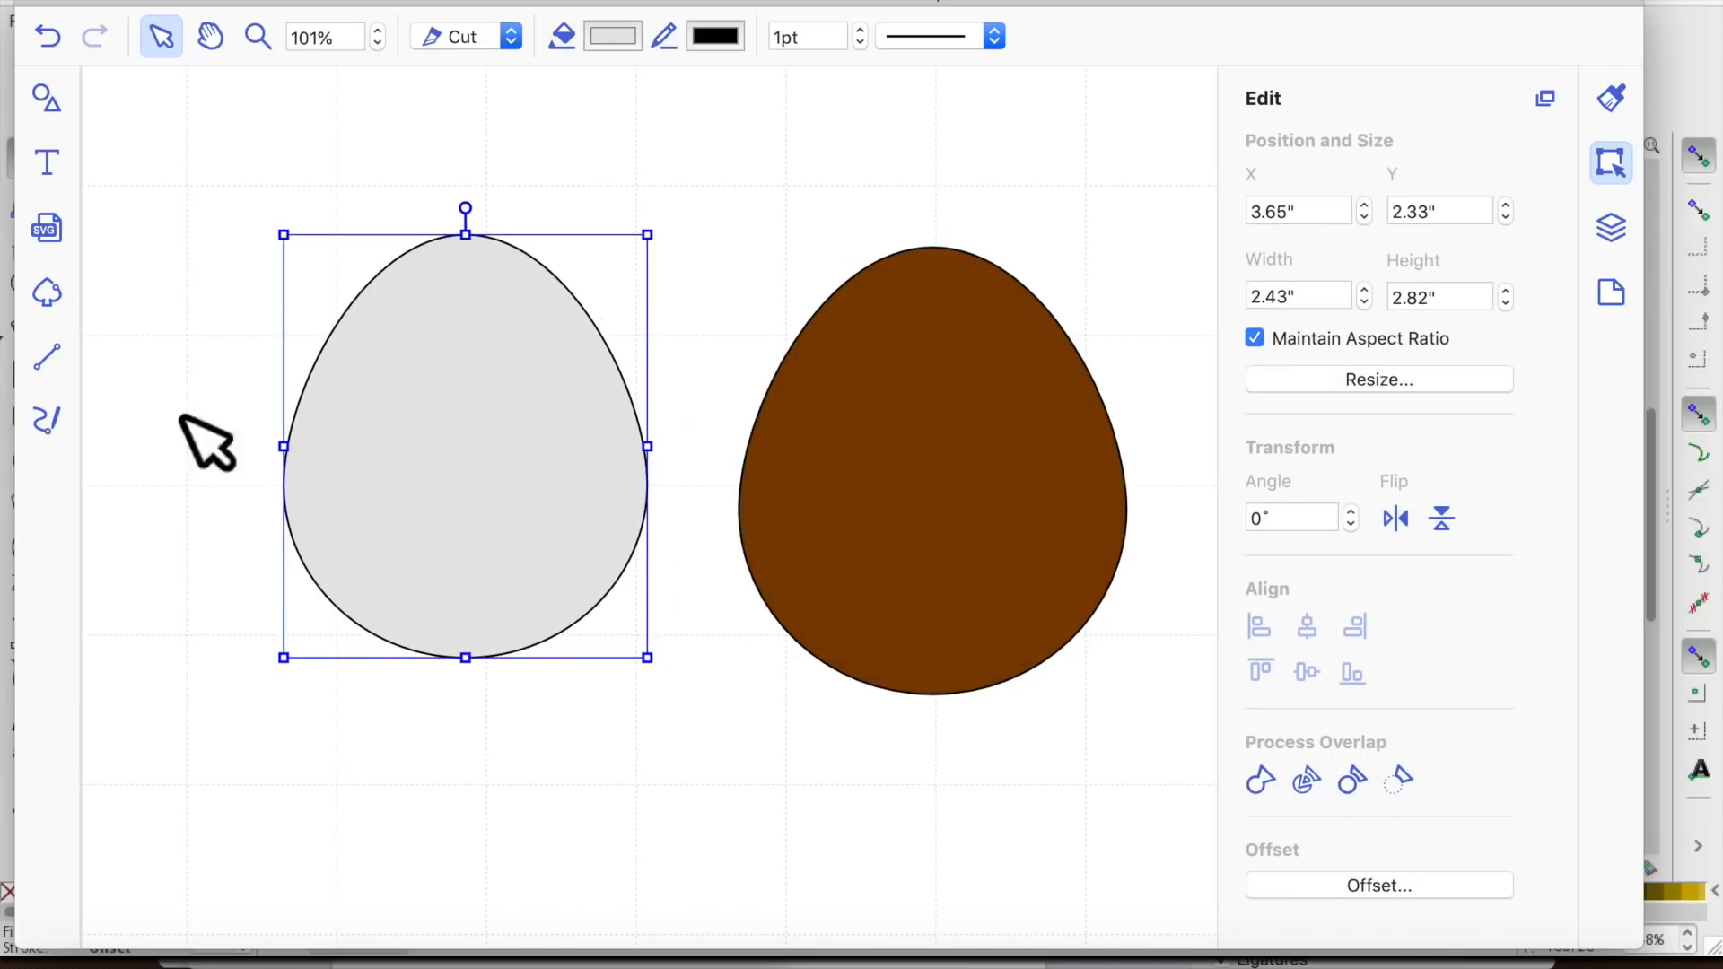
Add a zigzag-edged rectangle over the eggs and move a duplicate of it to about X 4.65", Y 4.26"
{"action": "left_click", "coordinate": [57, 105]}
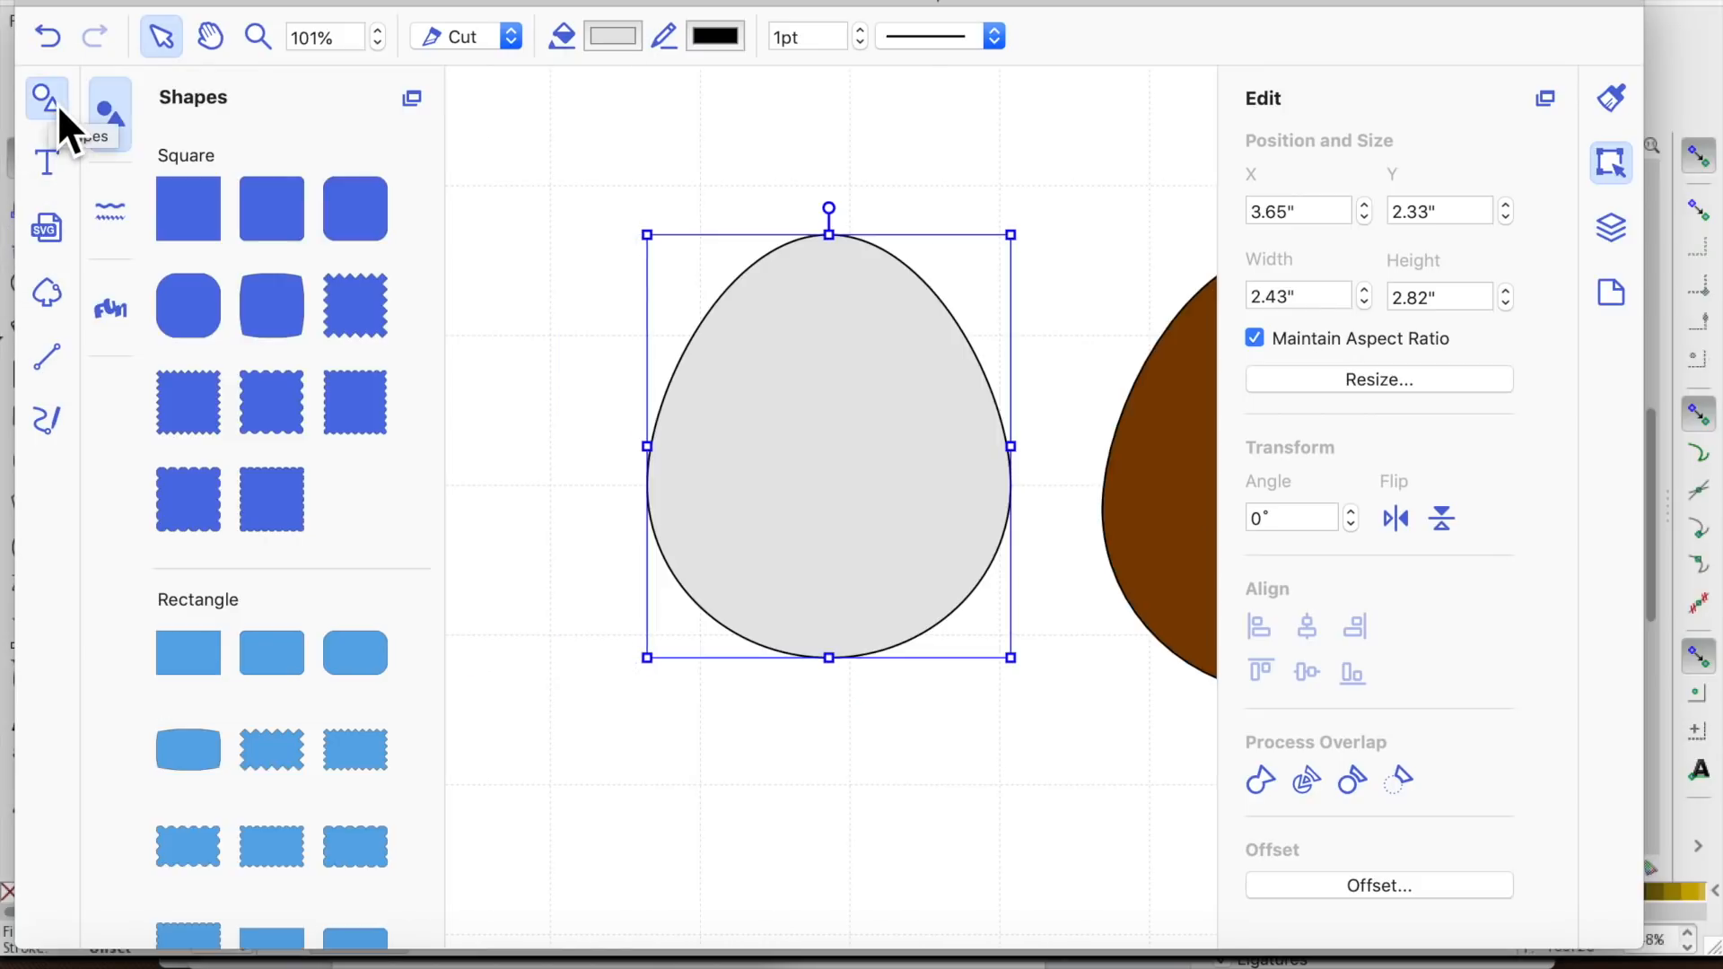
{"action": "left_click", "coordinate": [282, 748]}
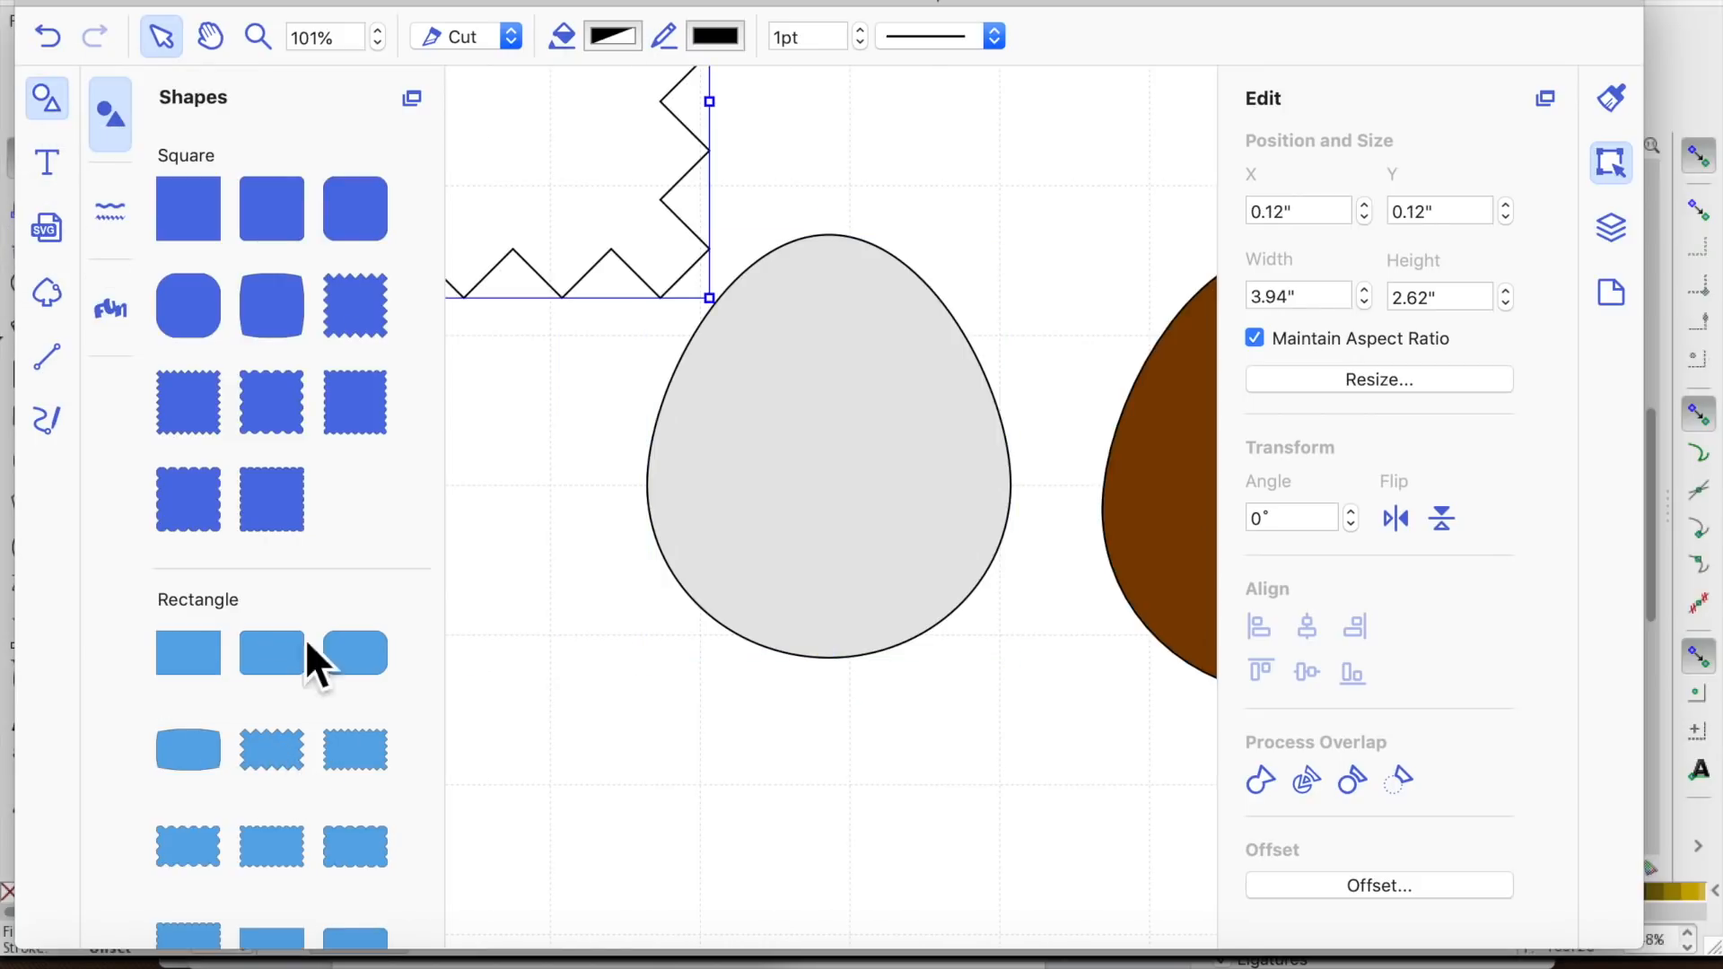
{"action": "left_click", "coordinate": [60, 105]}
{"action": "left_click_drag", "start_coordinate": [250, 165], "coordinate": [677, 458]}
{"action": "key", "text": "super+d"}
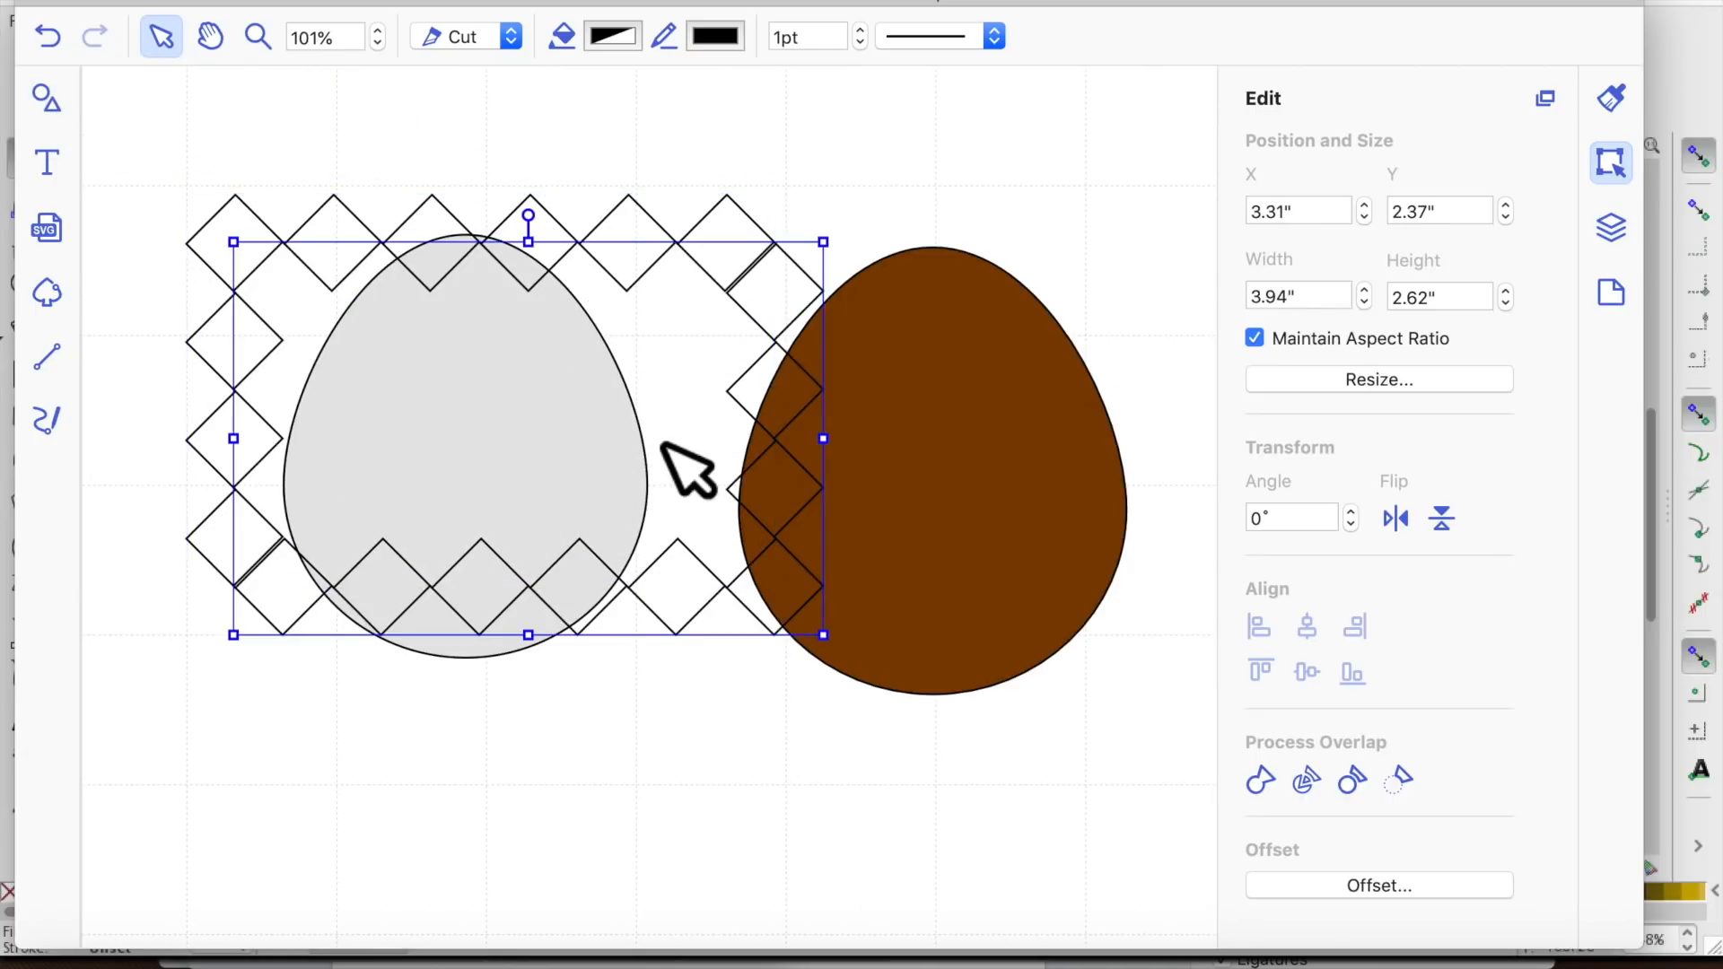
{"action": "left_click_drag", "start_coordinate": [258, 275], "coordinate": [509, 619]}
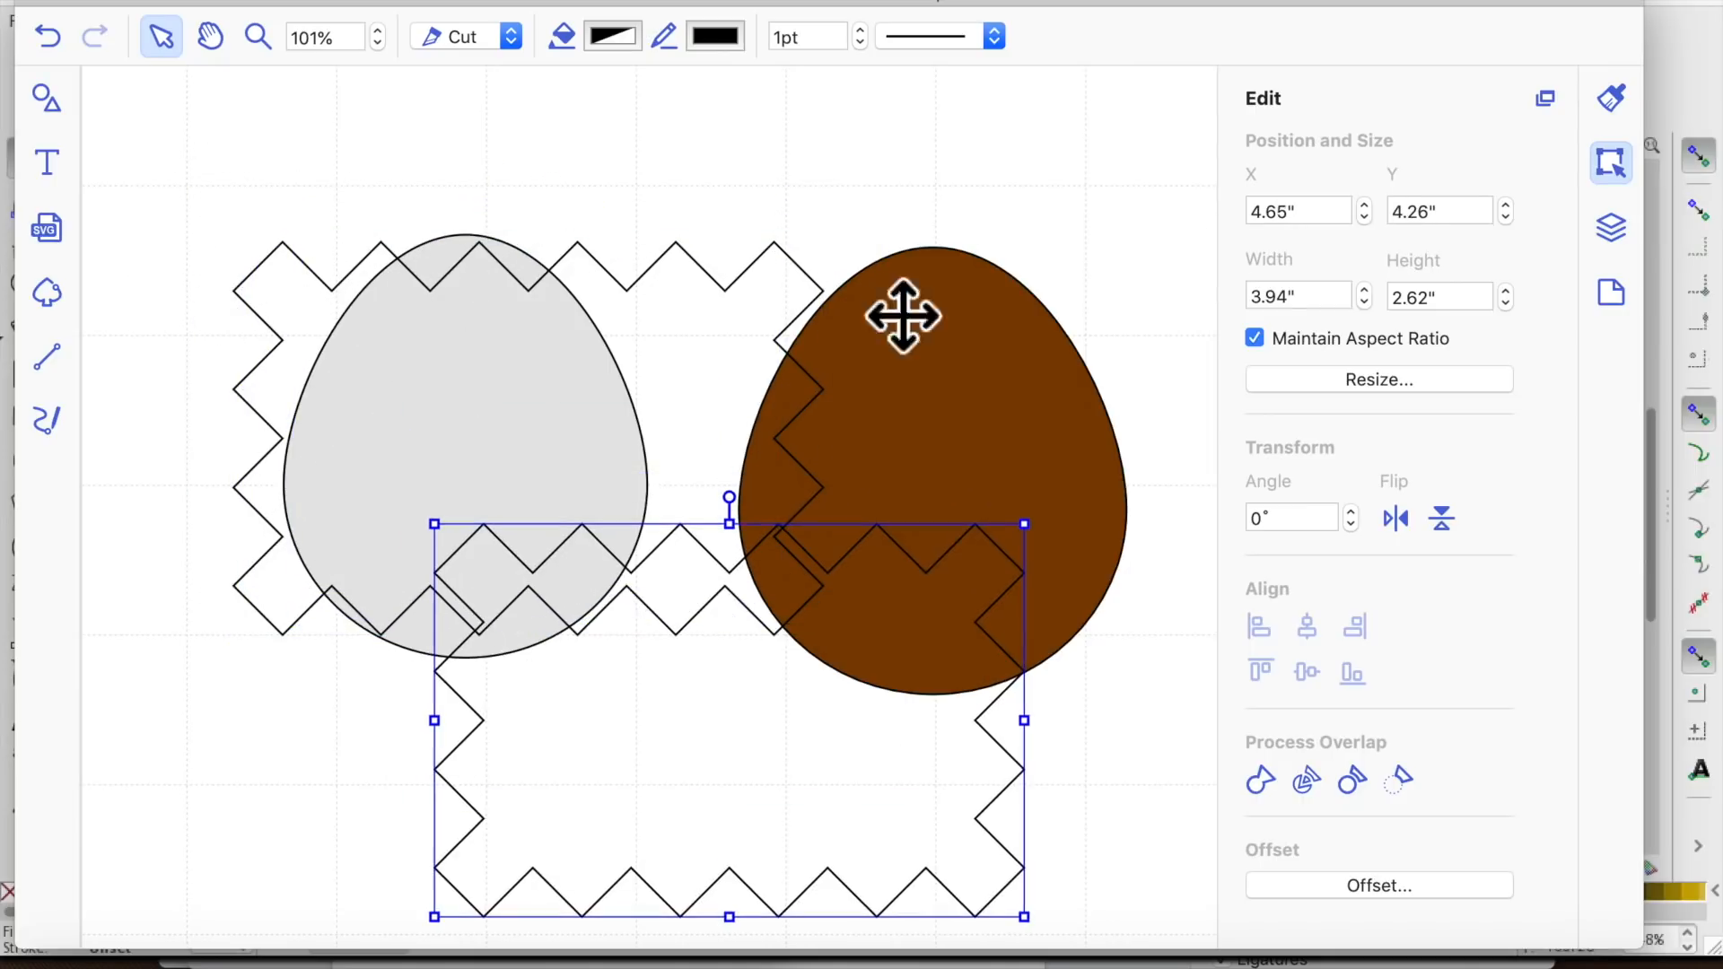
Shrink the duplicate rectangle to 2.94" by 1.96" and place it inside the original, moving the grey egg clear
{"action": "left_click", "coordinate": [1366, 303]}
{"action": "left_click", "coordinate": [1366, 303]}
{"action": "left_click", "coordinate": [1365, 303]}
{"action": "left_click", "coordinate": [1366, 303]}
{"action": "left_click_drag", "start_coordinate": [466, 269], "coordinate": [898, 512]}
{"action": "left_click_drag", "start_coordinate": [715, 727], "coordinate": [600, 502]}
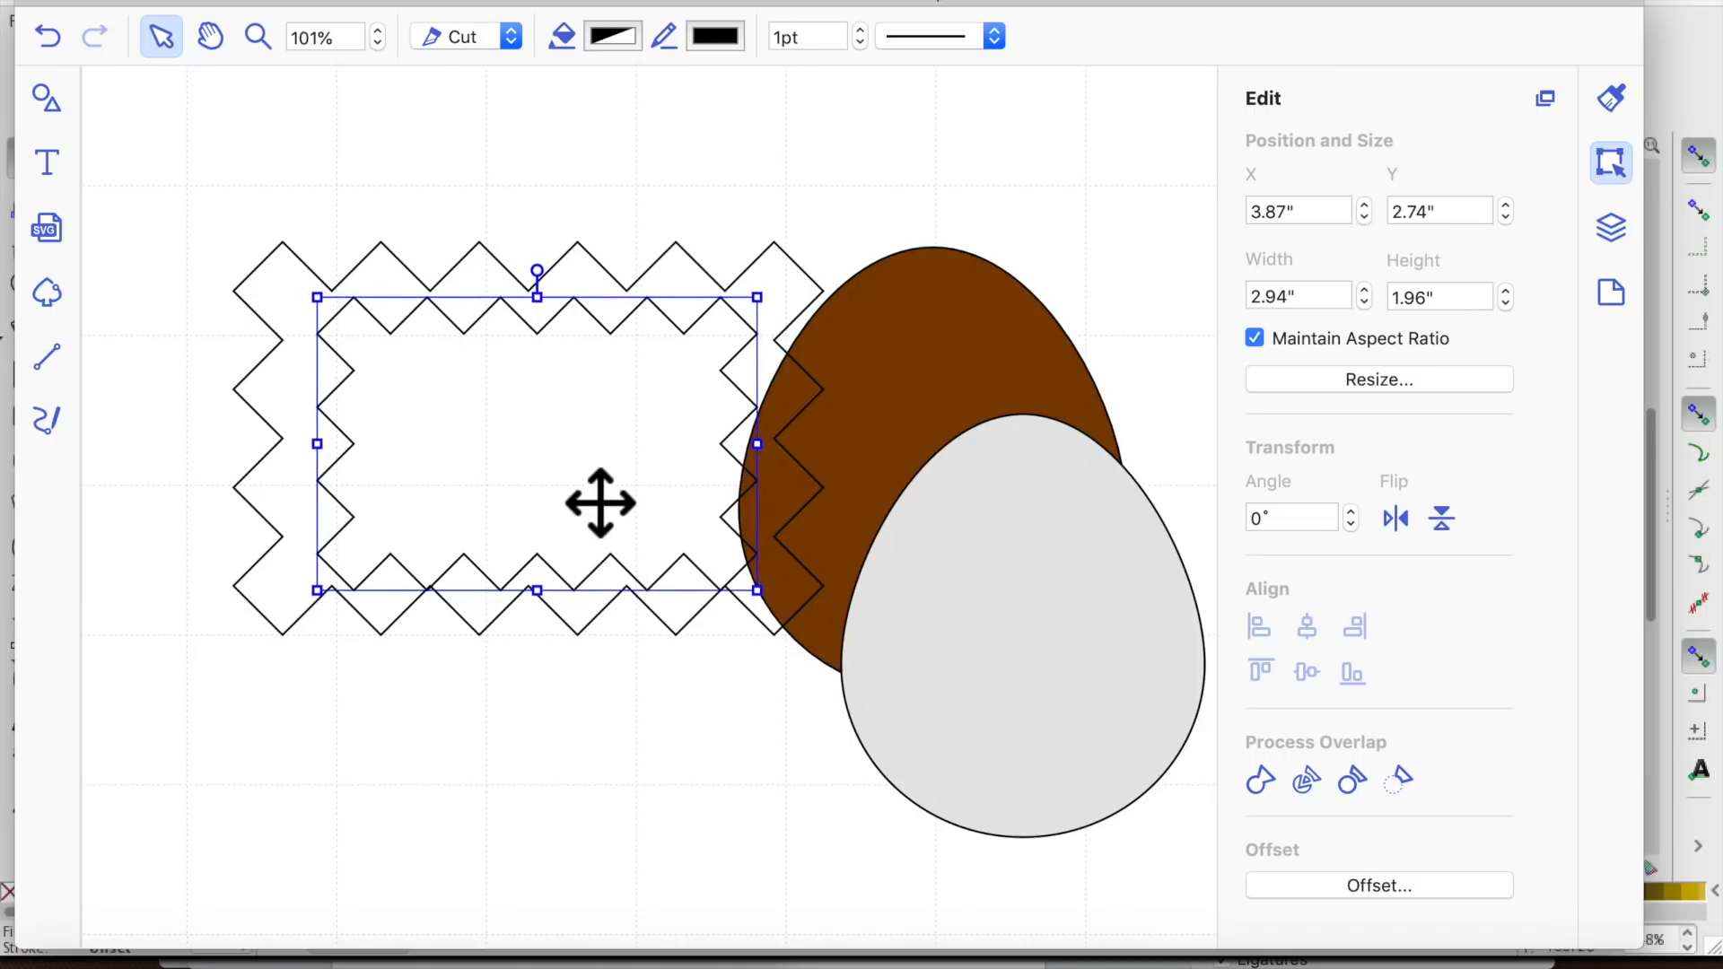
Enlarge the inner zigzag rectangle to 4.19" by 2.79" and move the other rectangle to about X 3.02", Y 2.17"
{"action": "left_click", "coordinate": [1375, 296]}
{"action": "left_click", "coordinate": [657, 409]}
{"action": "left_click_drag", "start_coordinate": [657, 408], "coordinate": [615, 413]}
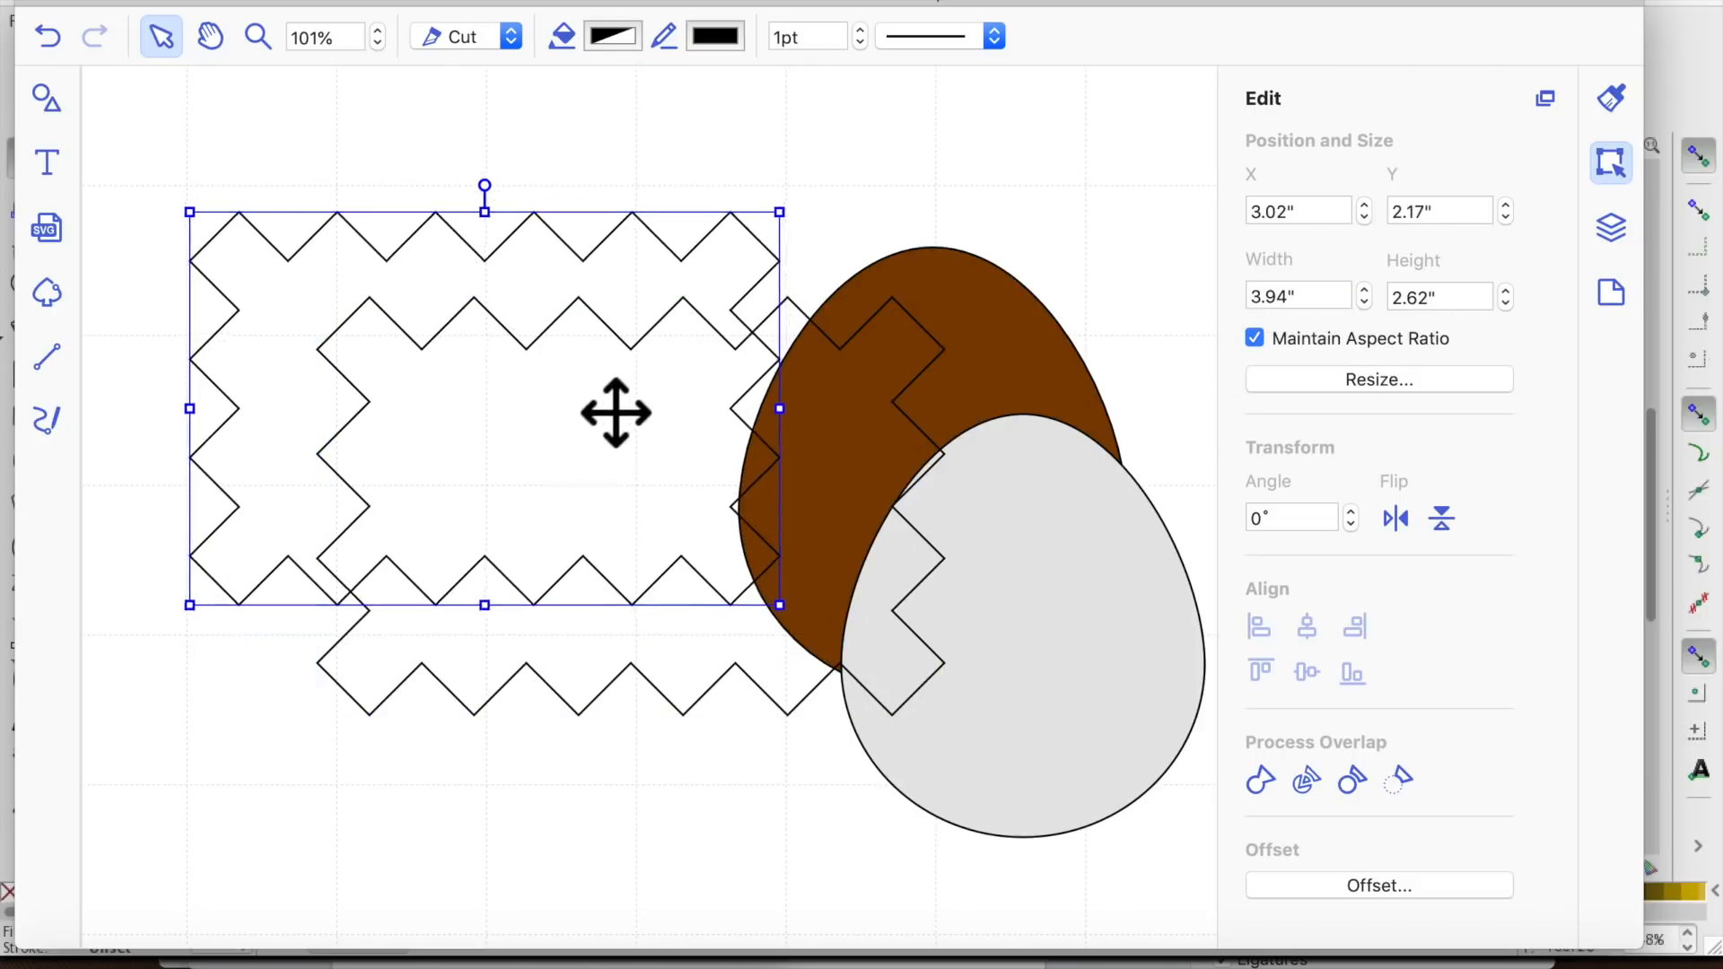
Shrink the unenlarged zigzag rectangle to 3.19" by 2.12" and place it inside the larger one to compare their edges
{"action": "left_click", "coordinate": [1371, 309]}
{"action": "left_click", "coordinate": [551, 690]}
{"action": "left_click_drag", "start_coordinate": [550, 690], "coordinate": [484, 783]}
{"action": "left_click_drag", "start_coordinate": [540, 312], "coordinate": [574, 586]}
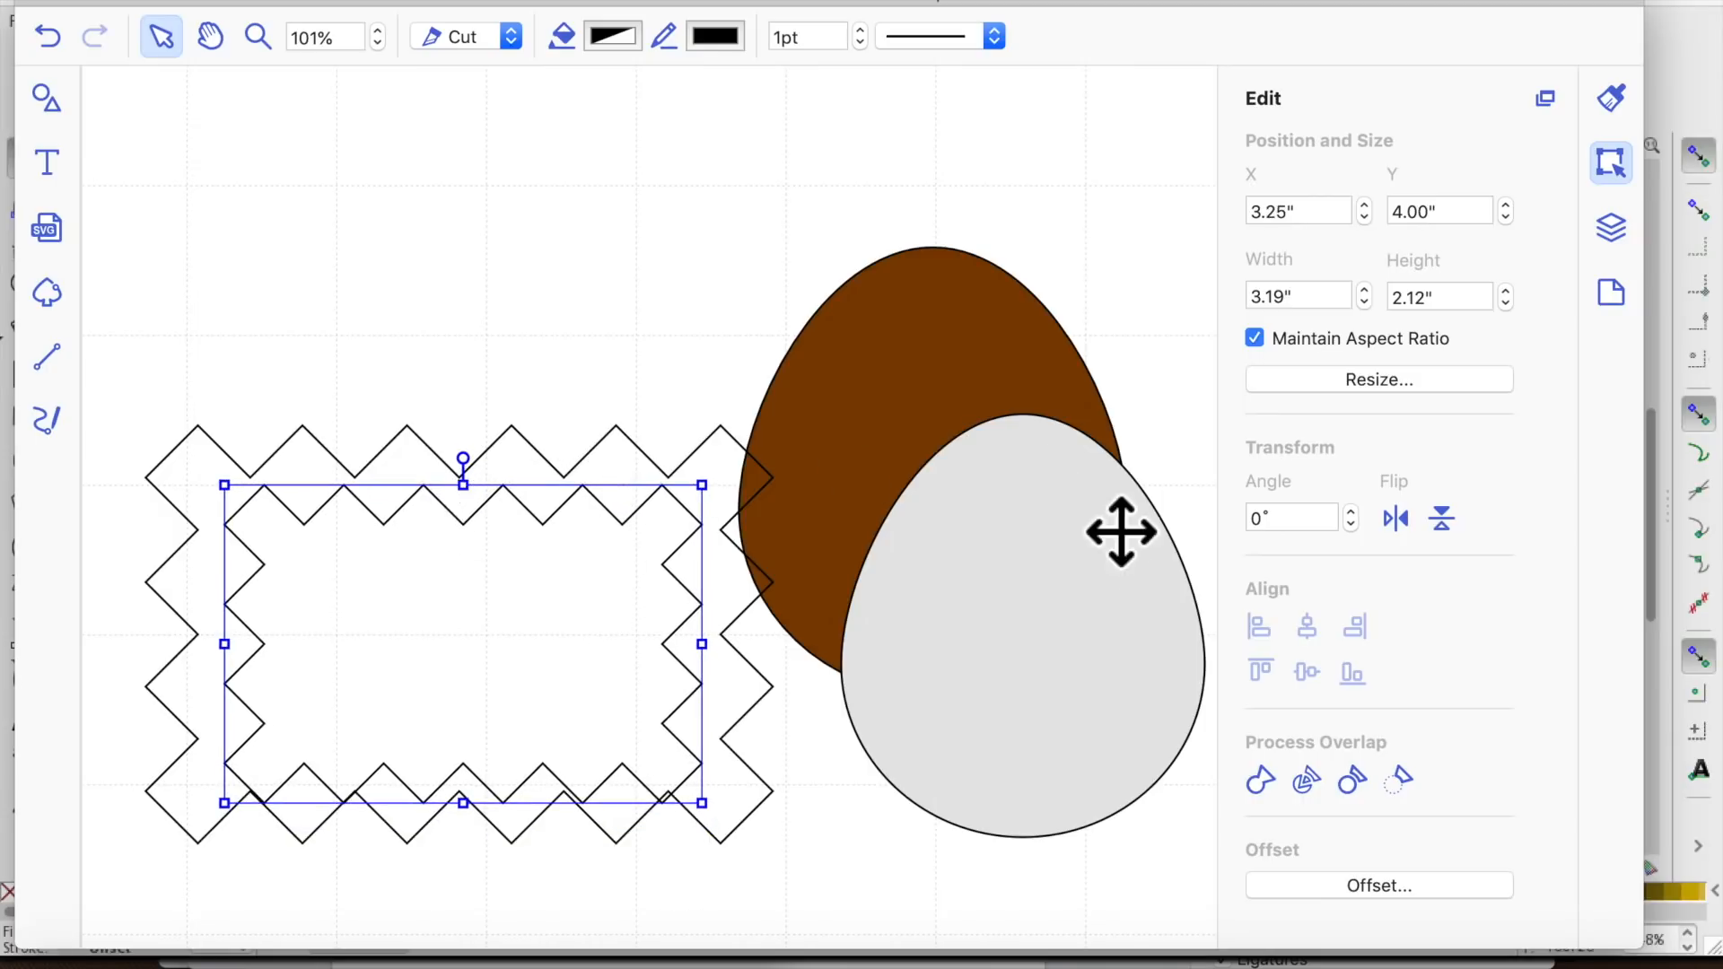
Enlarge the inner zigzag rectangle to 3.69" by 2.46" for comparison, and delete it
{"action": "left_click", "coordinate": [1371, 294]}
{"action": "left_click", "coordinate": [1371, 294]}
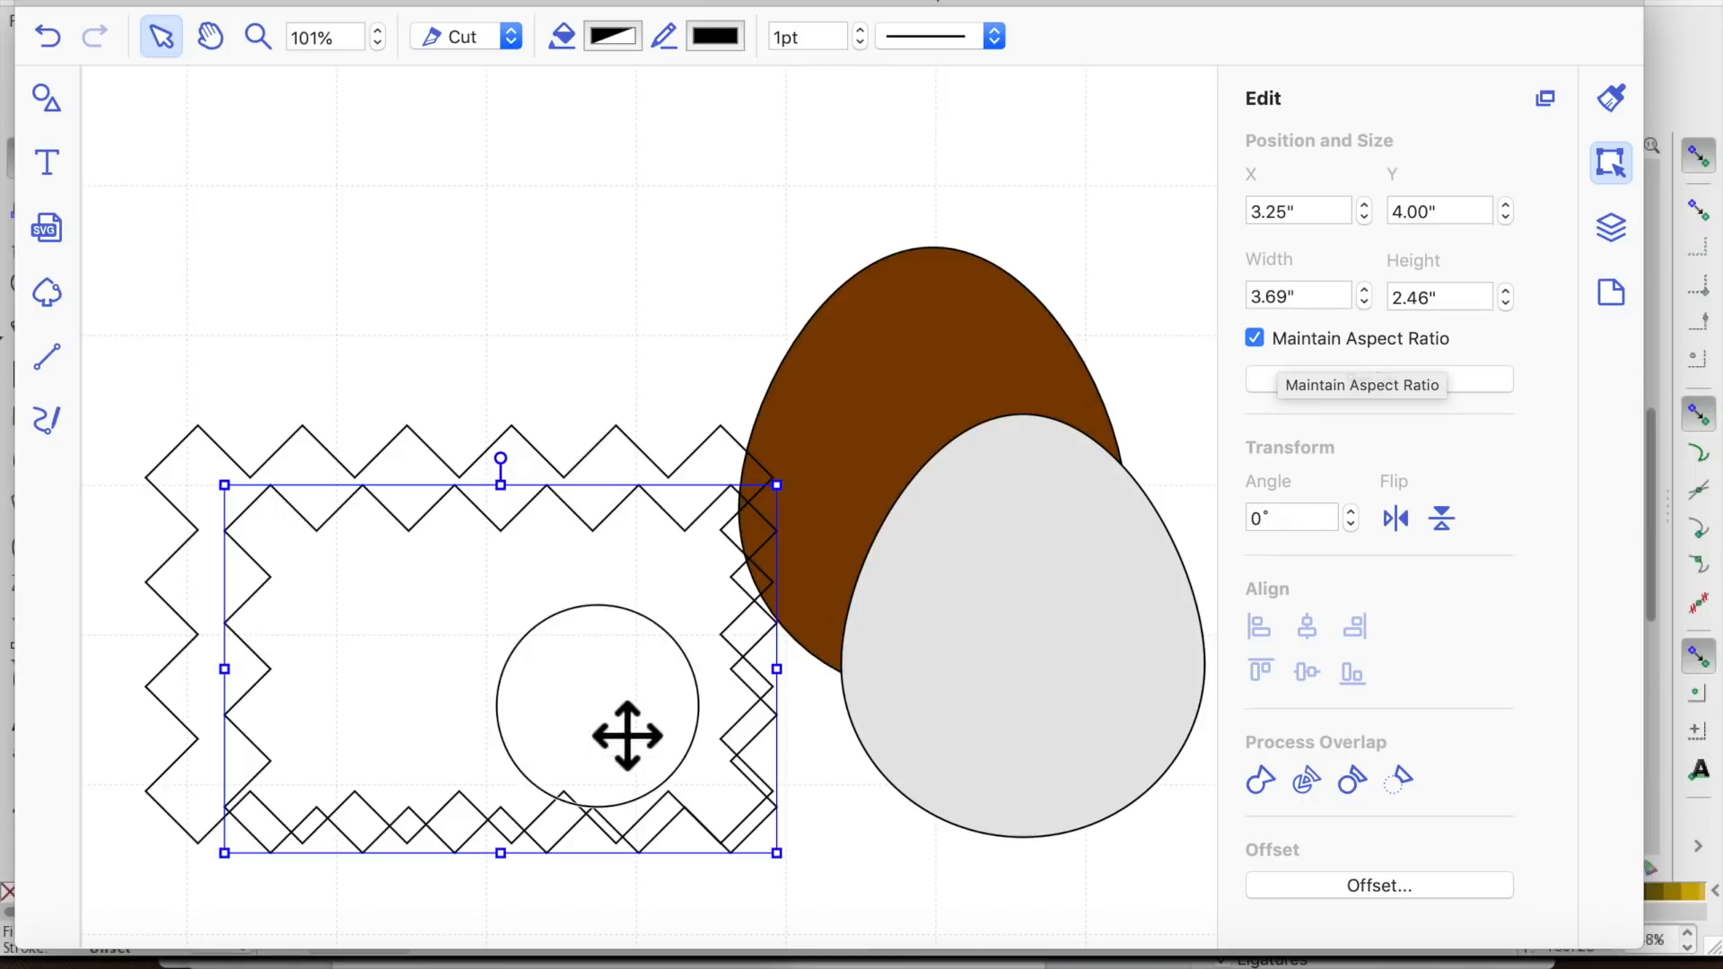
{"action": "left_click_drag", "start_coordinate": [599, 711], "coordinate": [619, 396]}
{"action": "key", "text": "Delete"}
Create an inward offset line of the remaining zigzag rectangle with 0.16" spacing and Bevel corners
{"action": "left_click", "coordinate": [558, 575]}
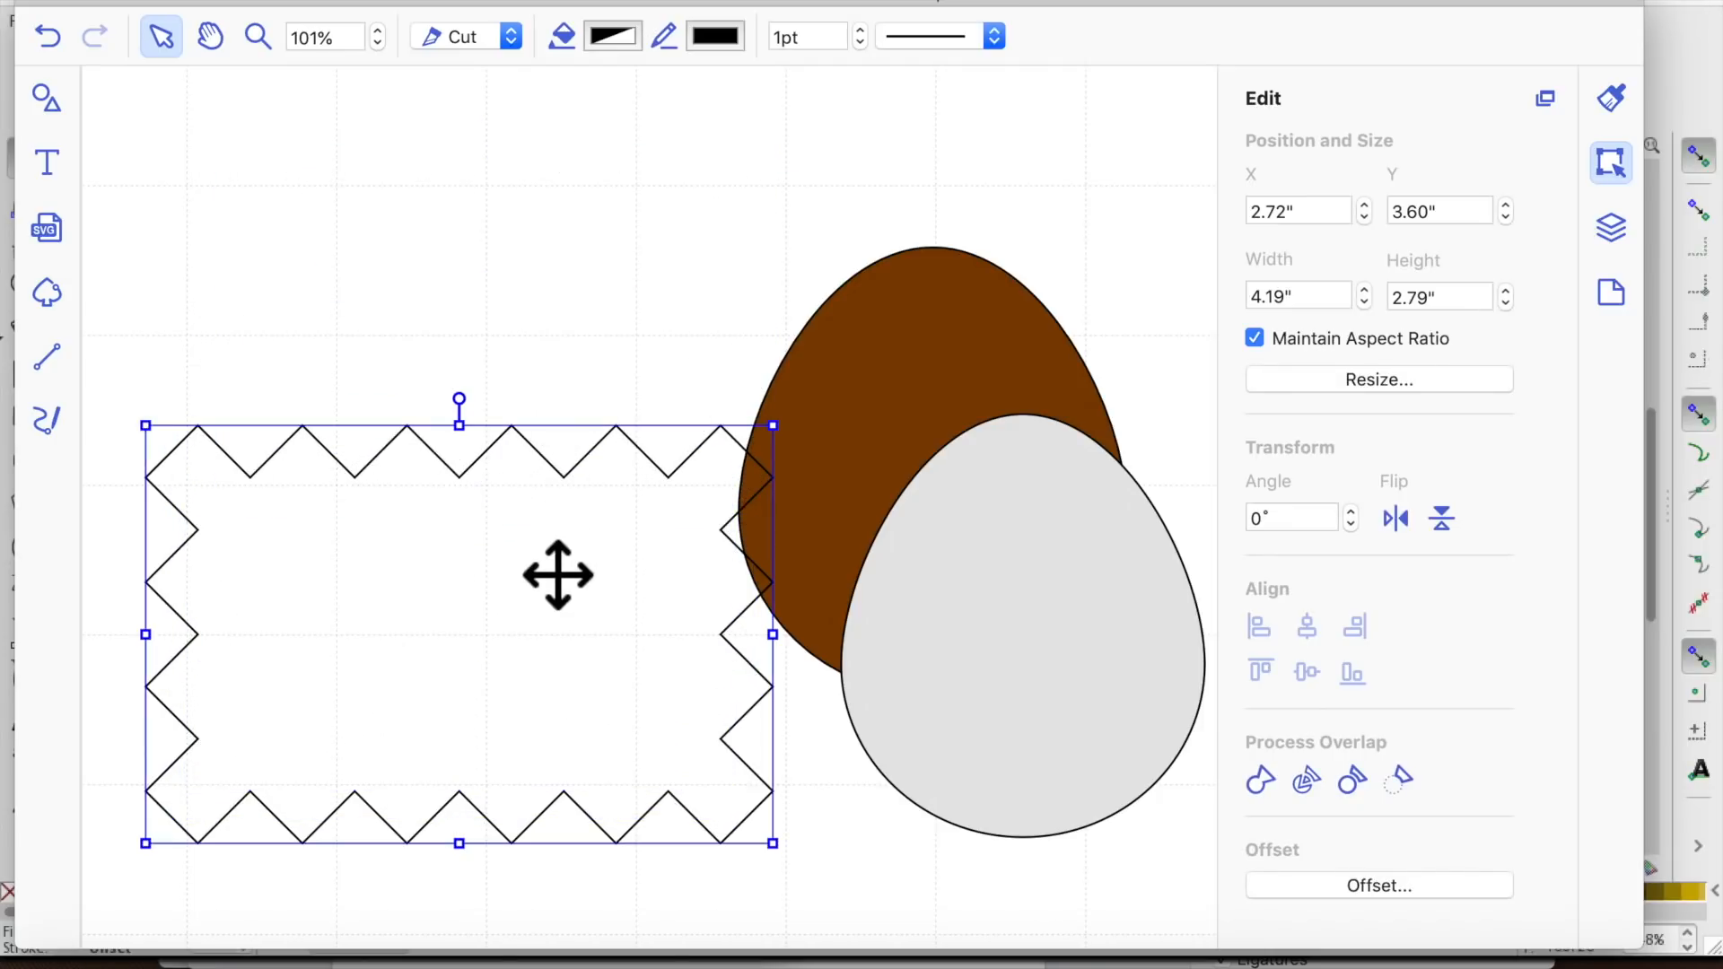
{"action": "left_click", "coordinate": [1398, 887]}
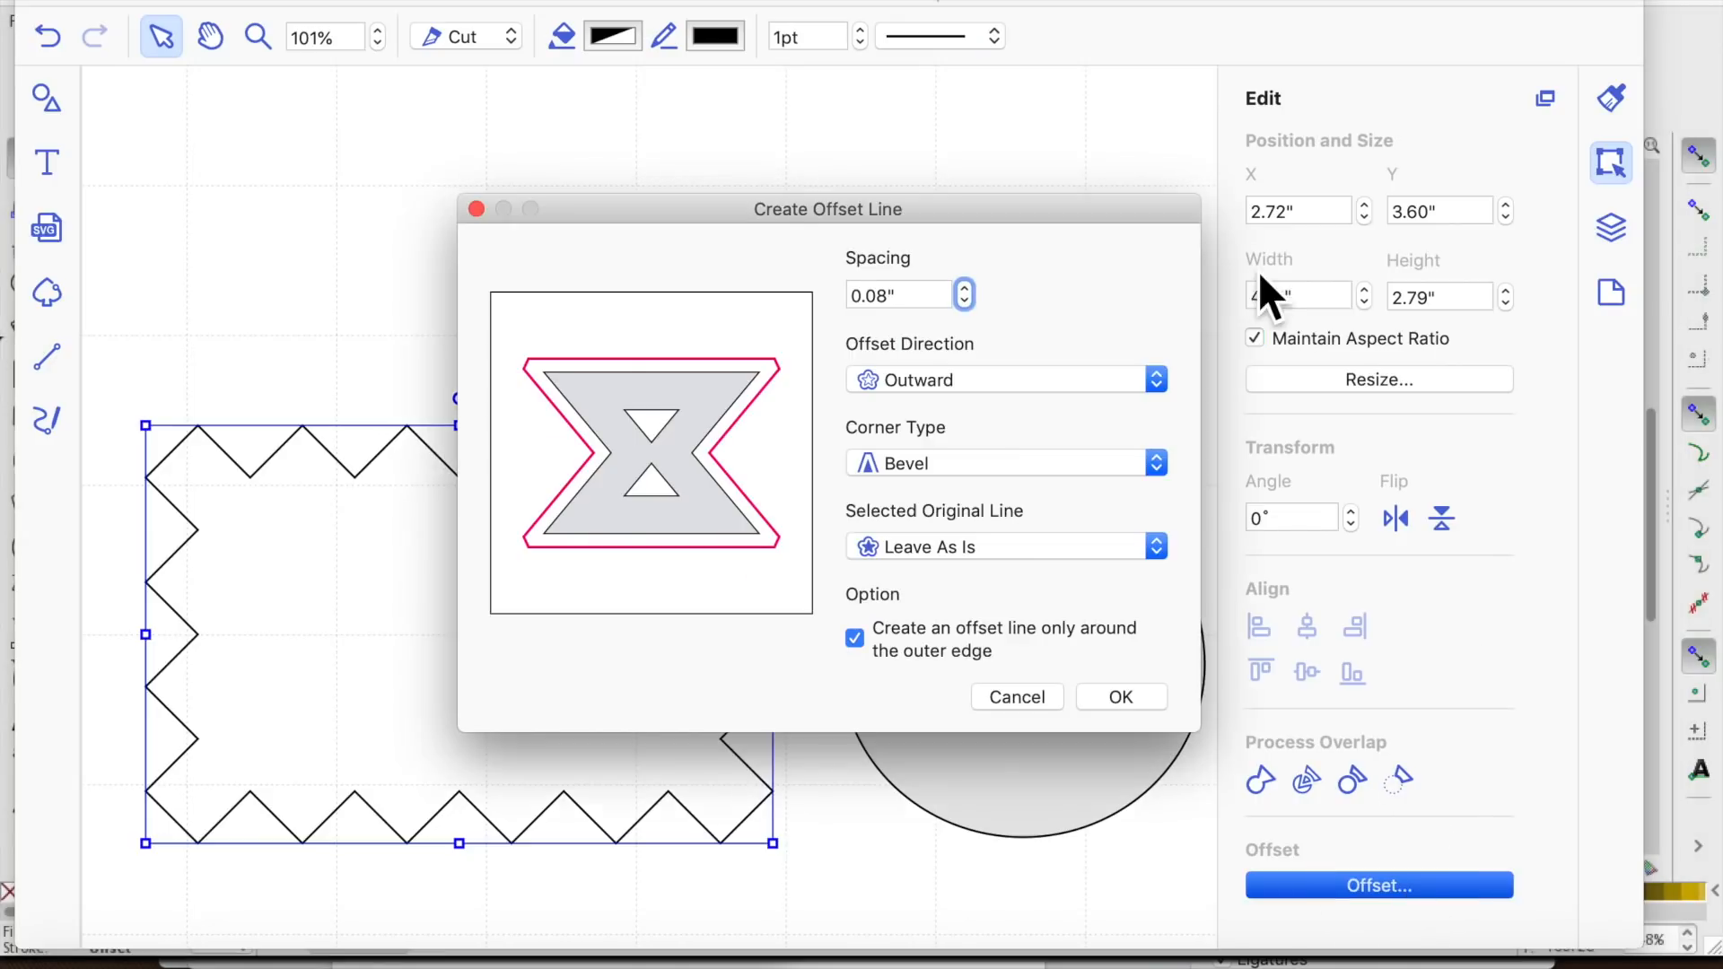
{"action": "left_click", "coordinate": [1016, 410]}
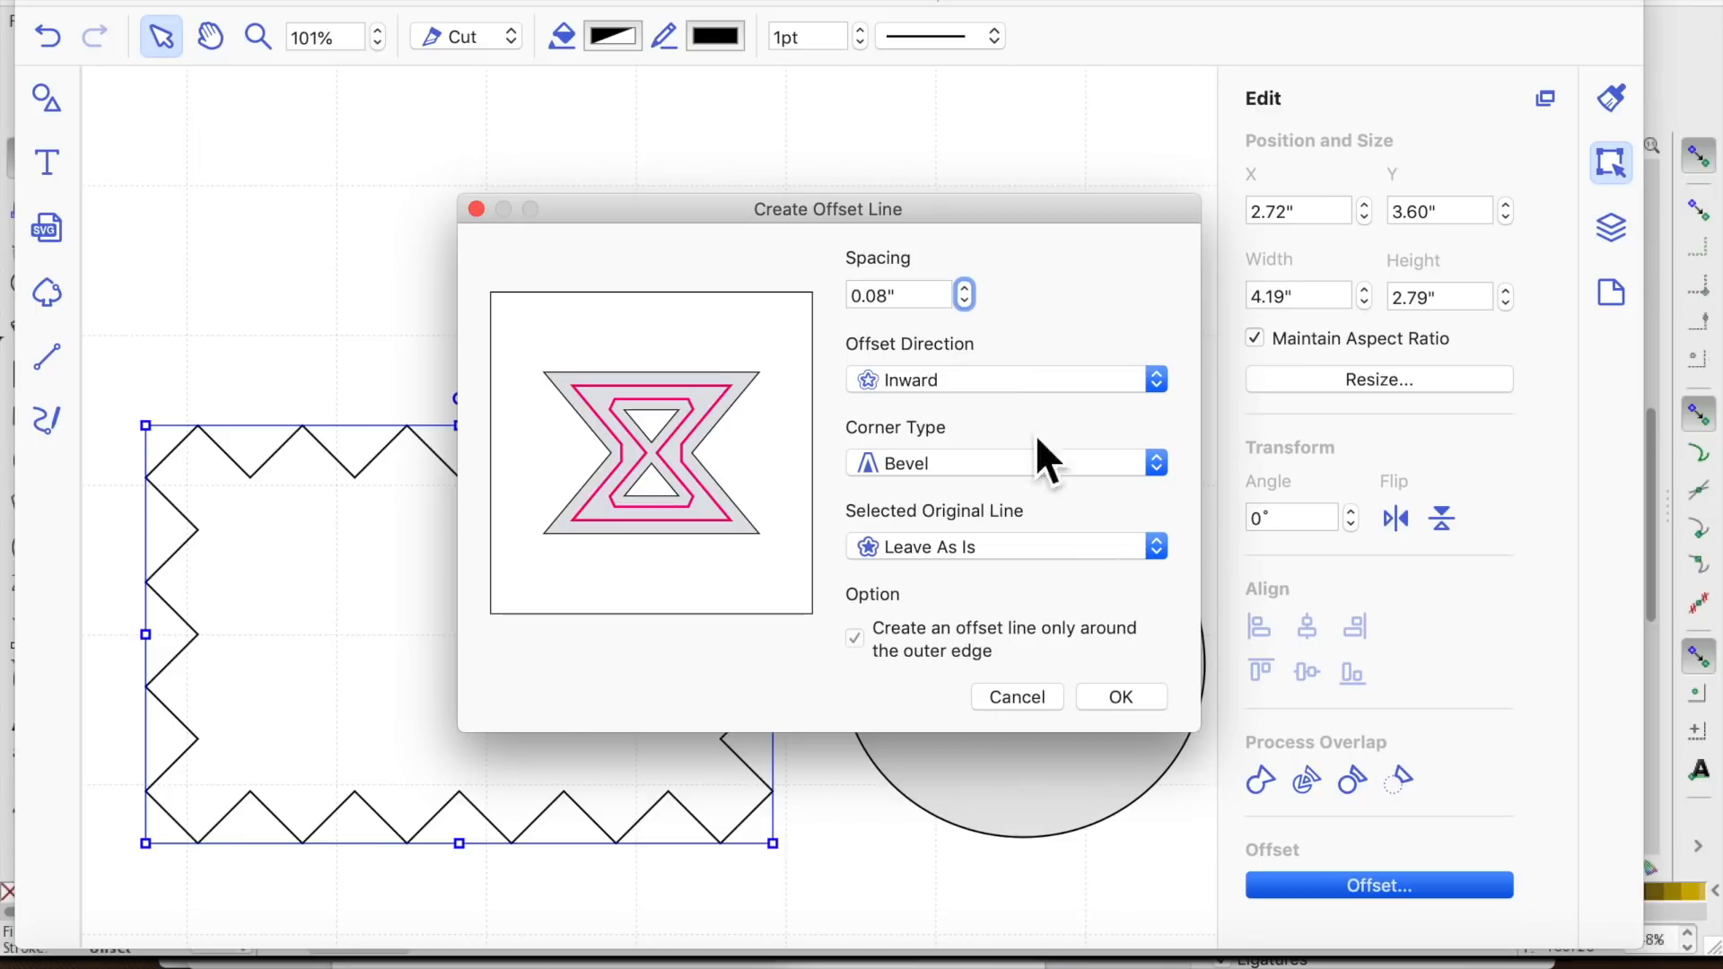
{"action": "left_click", "coordinate": [973, 289]}
{"action": "left_click", "coordinate": [1121, 698]}
{"action": "left_click", "coordinate": [616, 272]}
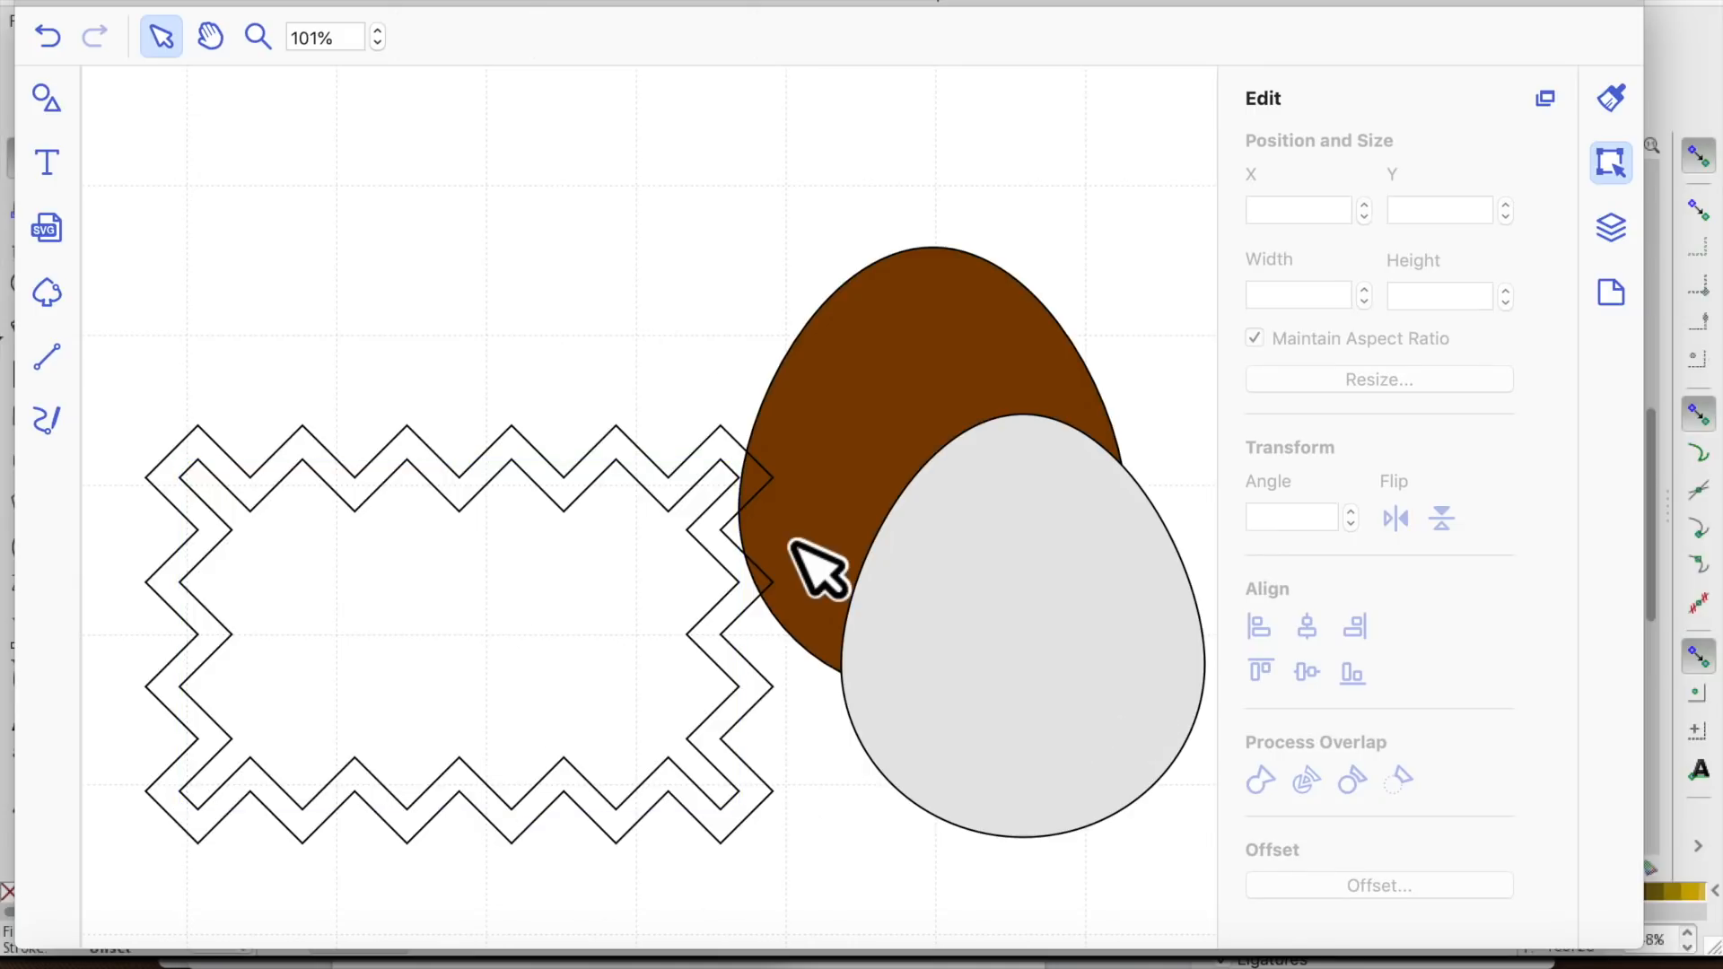
Move the offset outline above the zigzag rectangle and try a resized duplicate of the rectangle for comparison
{"action": "left_click_drag", "start_coordinate": [480, 677], "coordinate": [724, 231]}
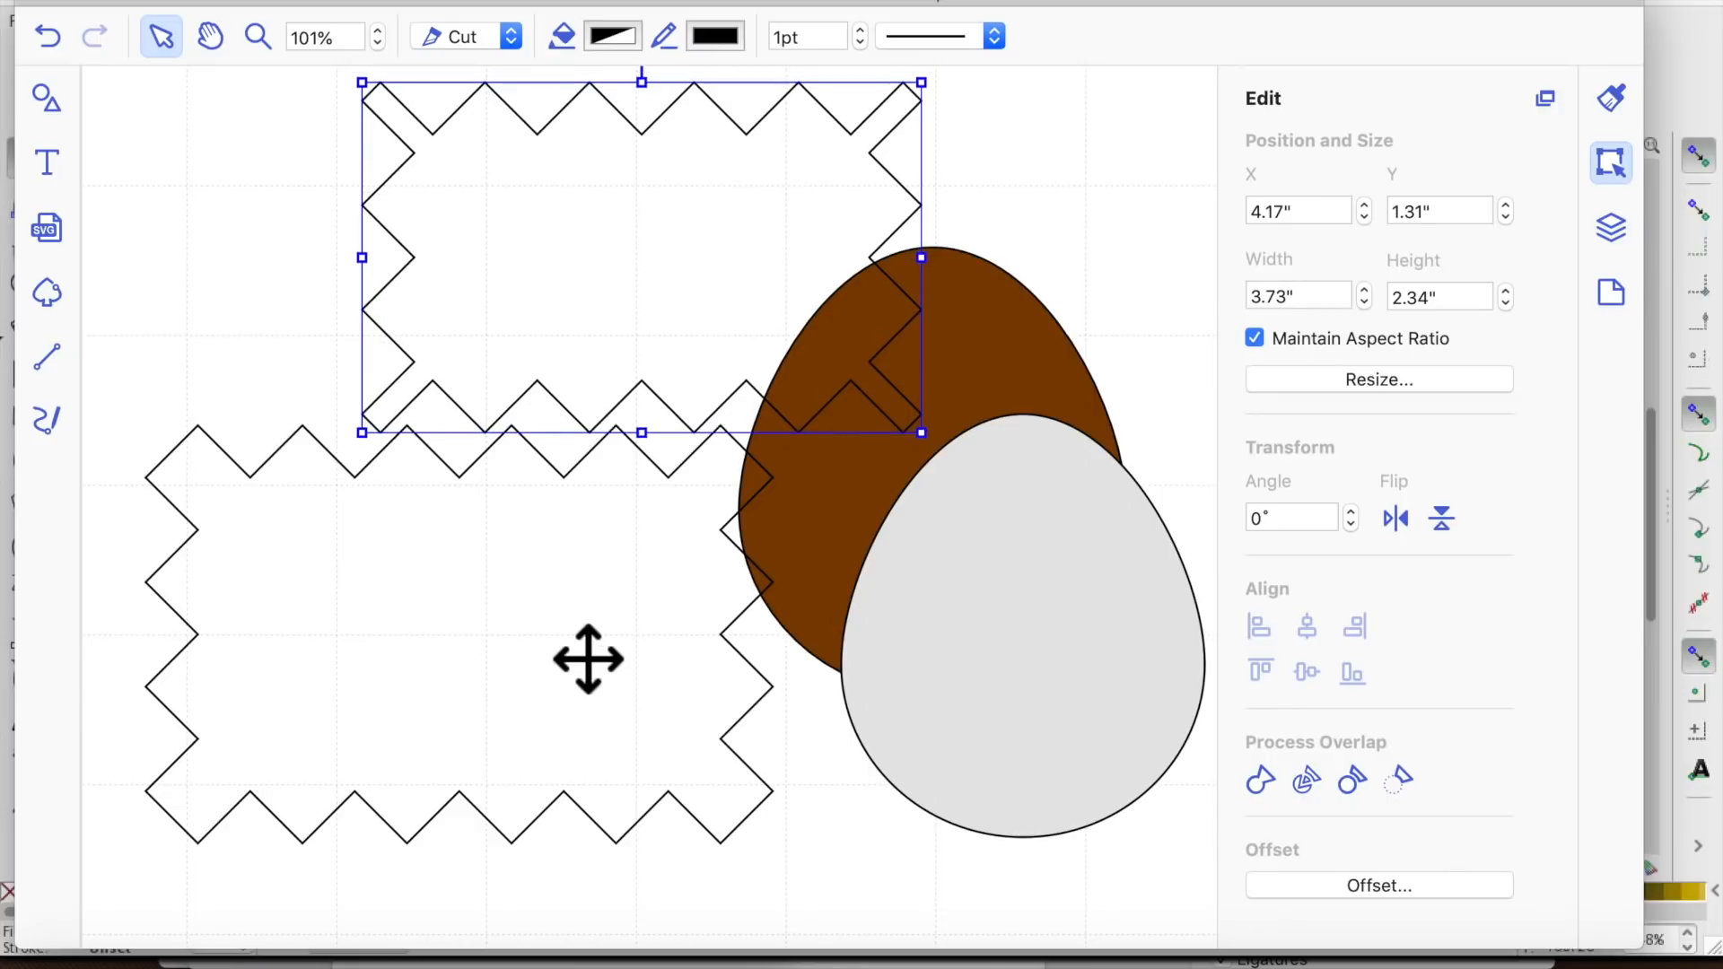
{"action": "left_click", "coordinate": [588, 665]}
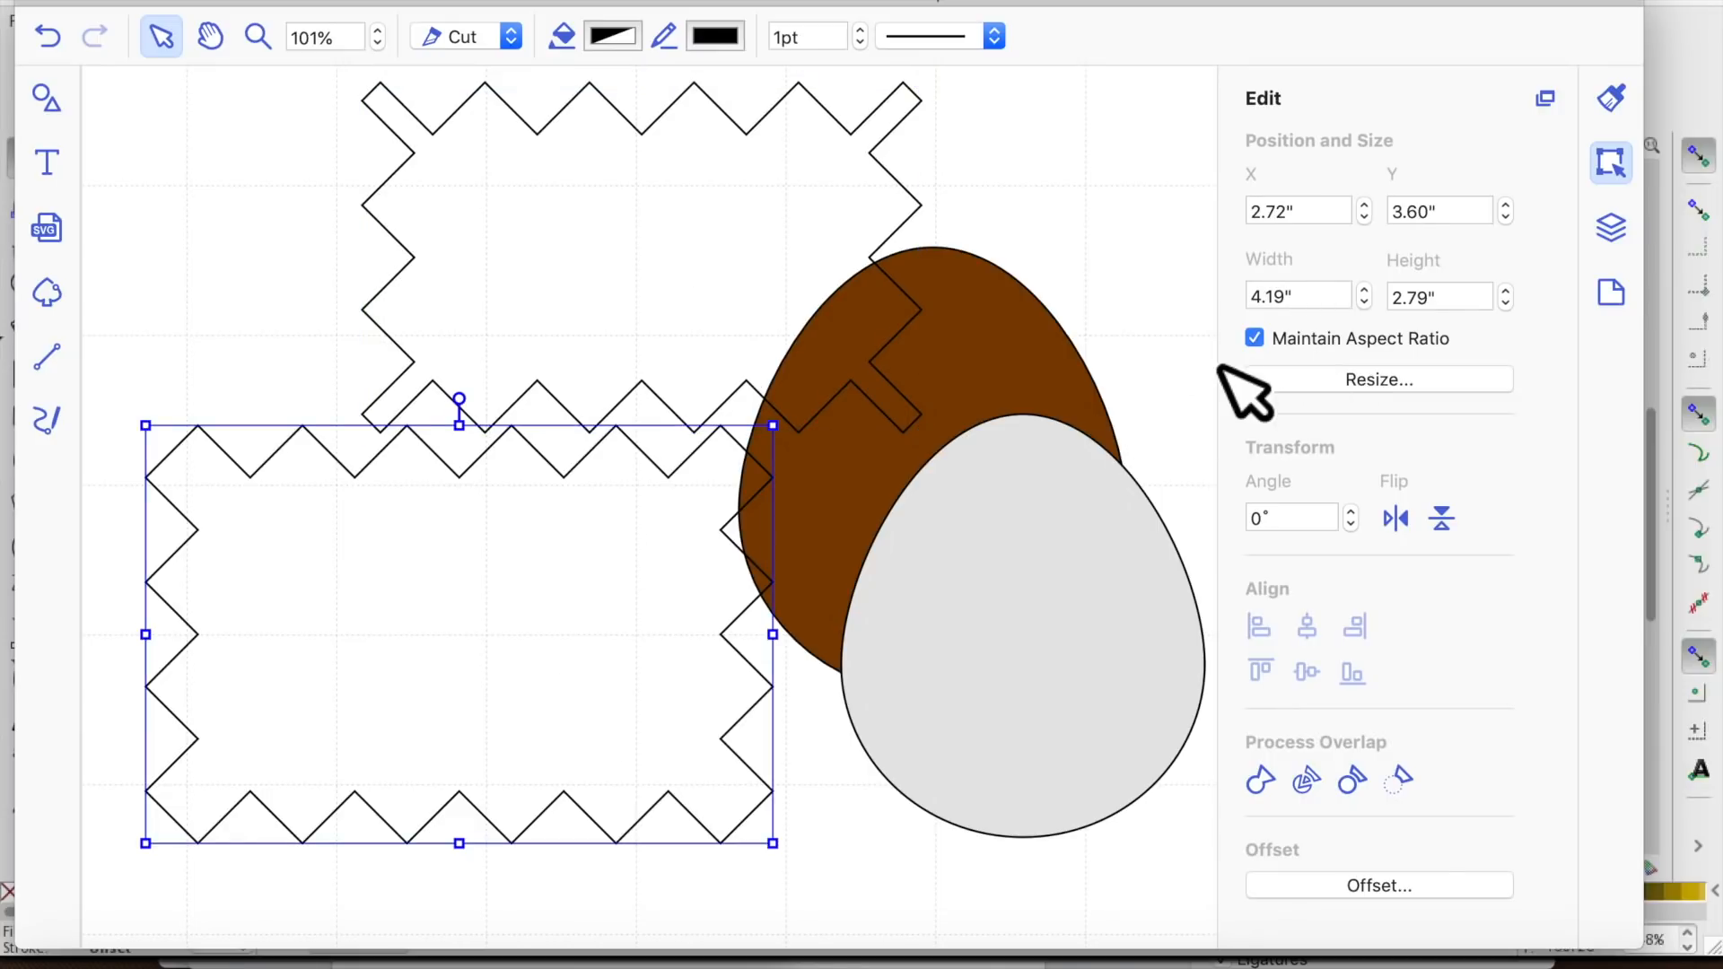
{"action": "key", "text": "super+d"}
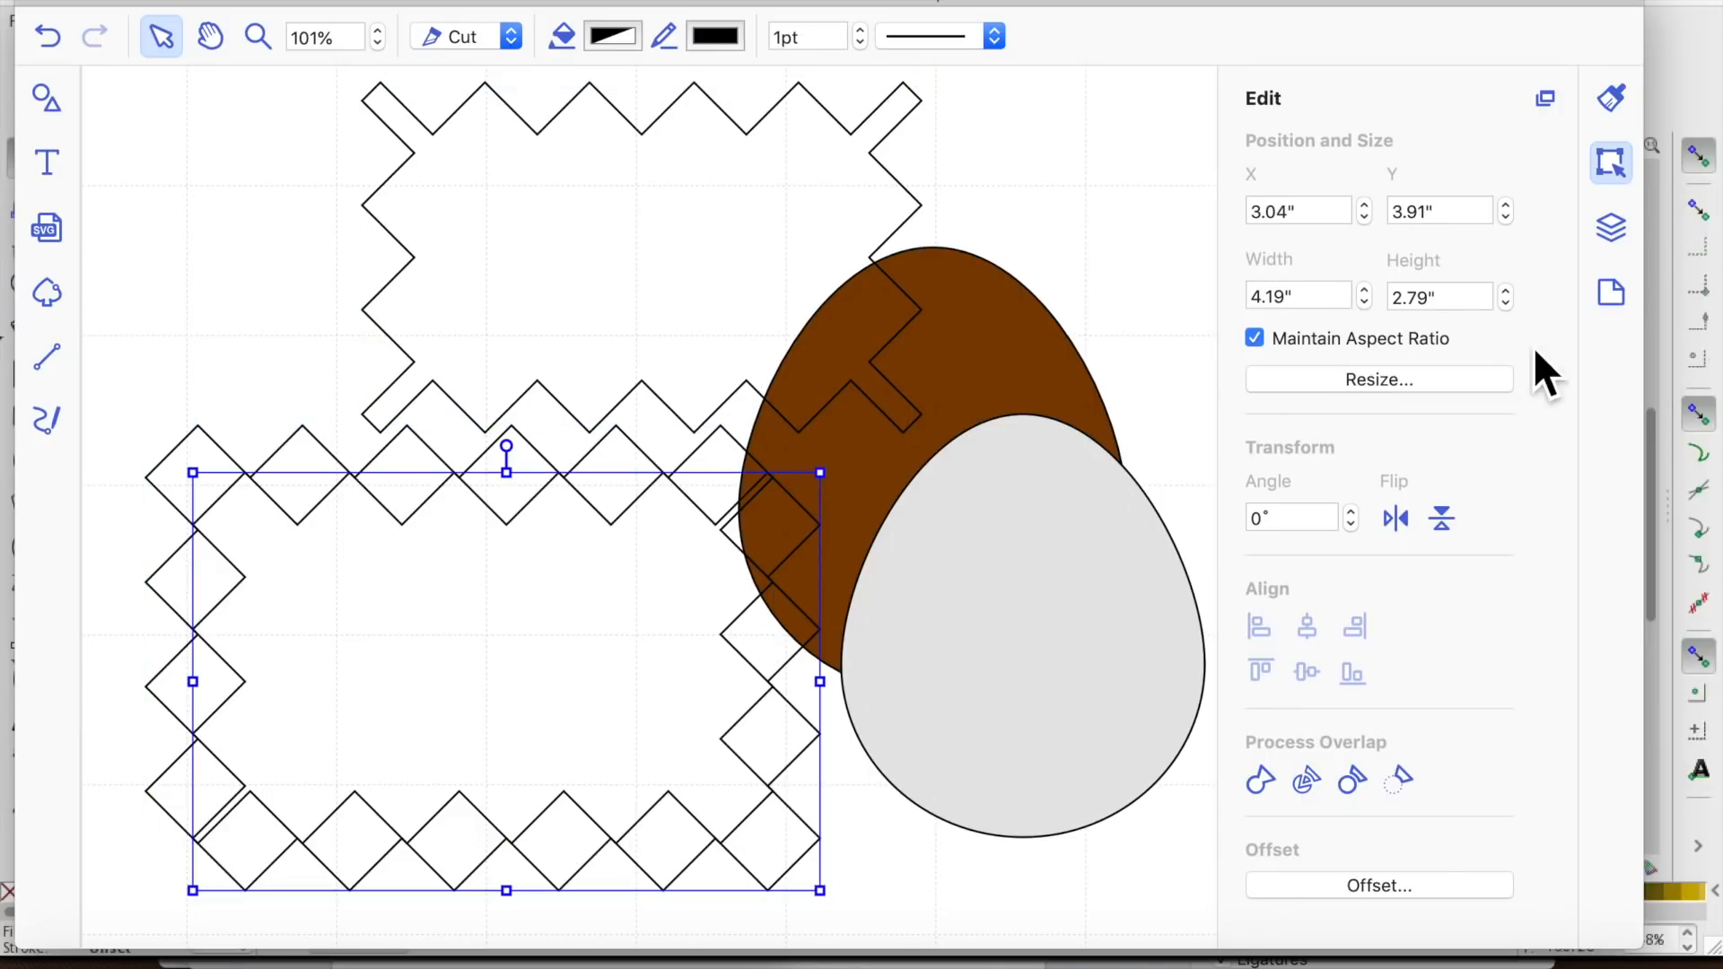
{"action": "left_click", "coordinate": [1365, 304]}
{"action": "left_click_drag", "start_coordinate": [588, 677], "coordinate": [564, 635]}
{"action": "key", "text": "Delete"}
Return the offset outline inside the zigzag rectangle at about X 2.96", Y 3.84" and offset it inward by 0.08" with Bevel corners
{"action": "left_click_drag", "start_coordinate": [665, 208], "coordinate": [481, 585]}
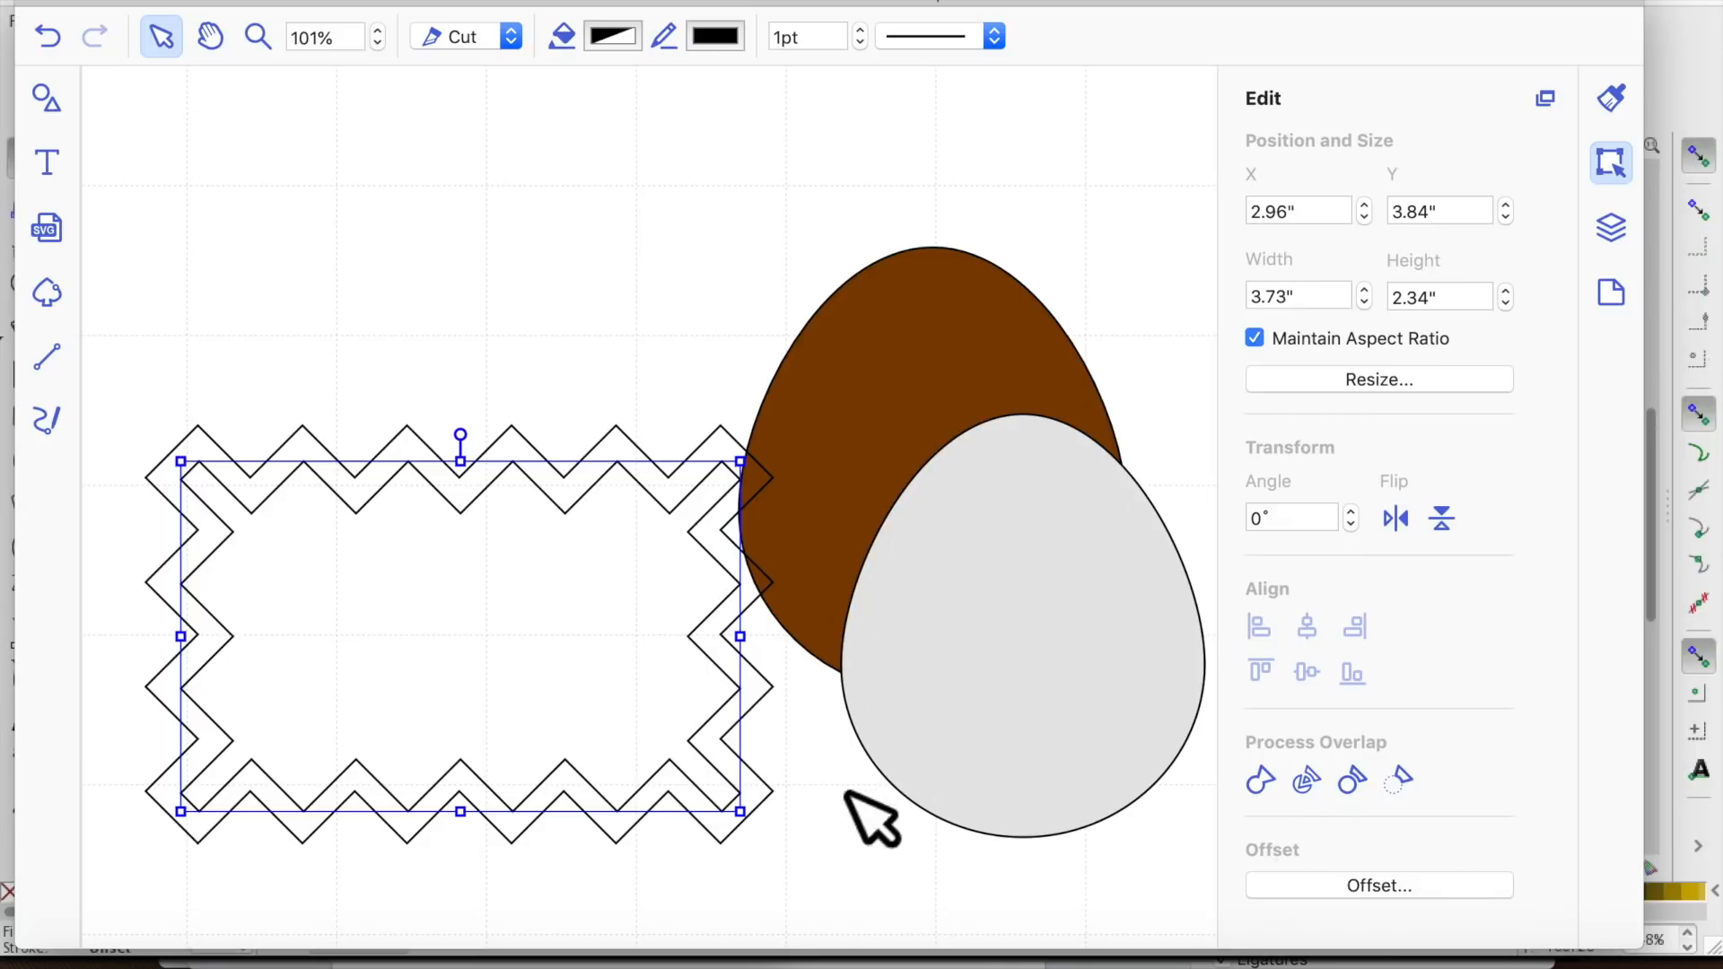
{"action": "left_click", "coordinate": [1387, 886]}
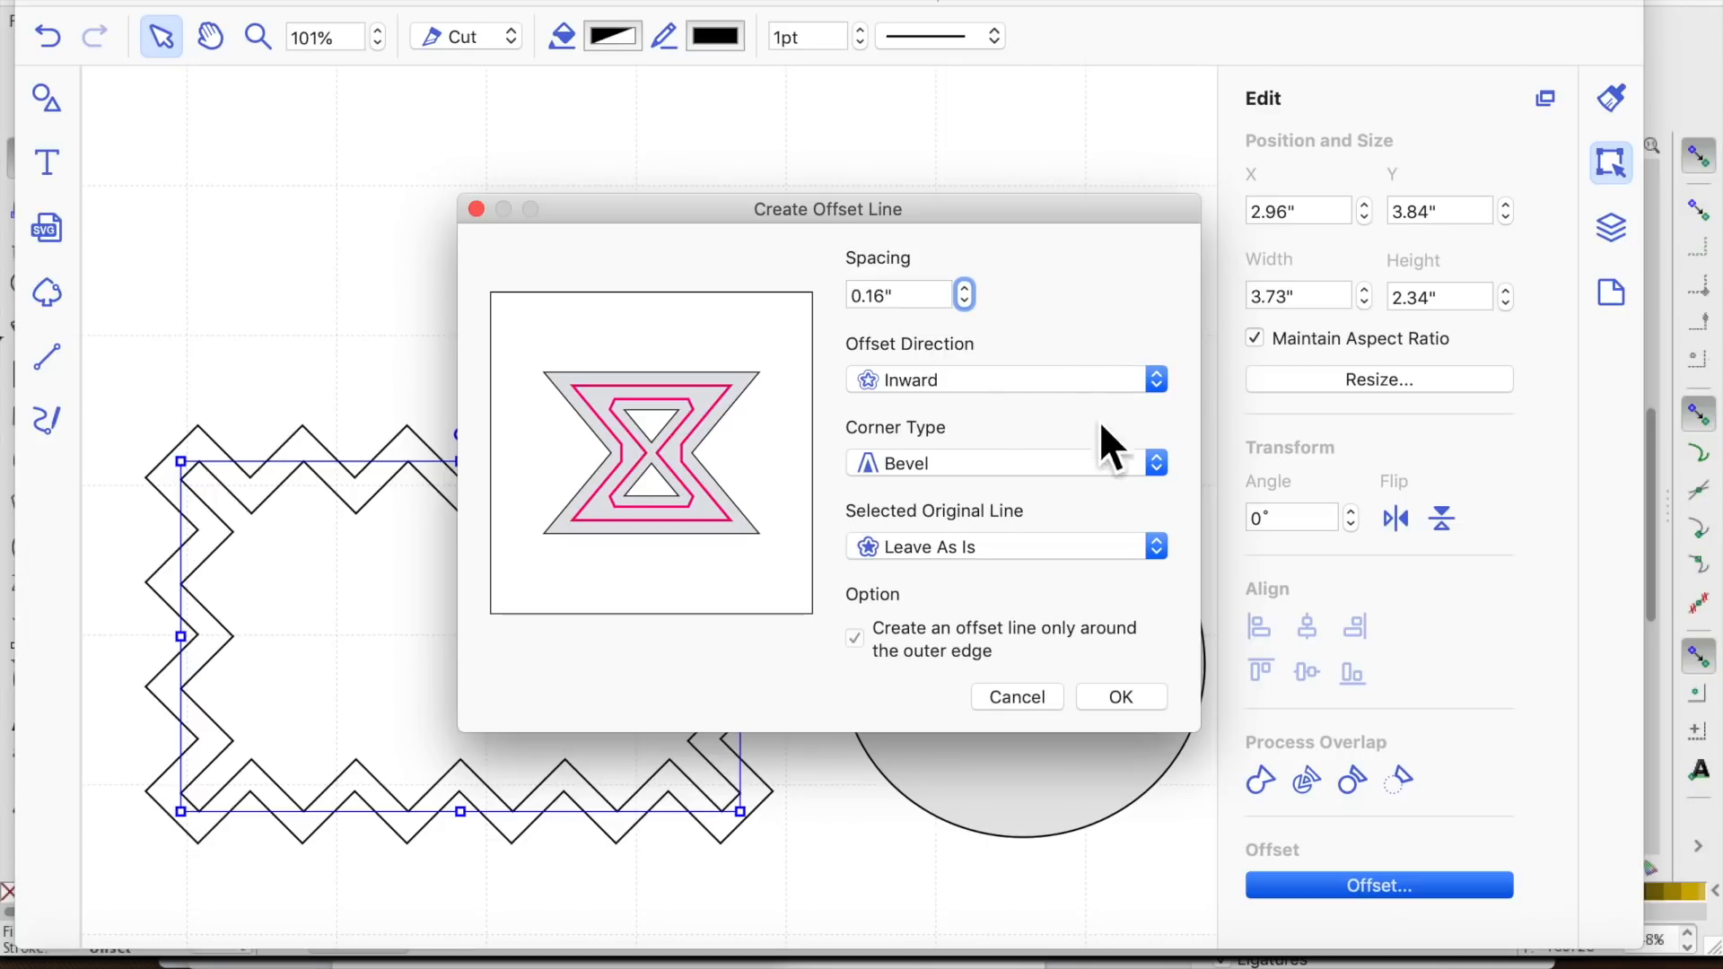
{"action": "left_click", "coordinate": [964, 303]}
{"action": "left_click", "coordinate": [1126, 700]}
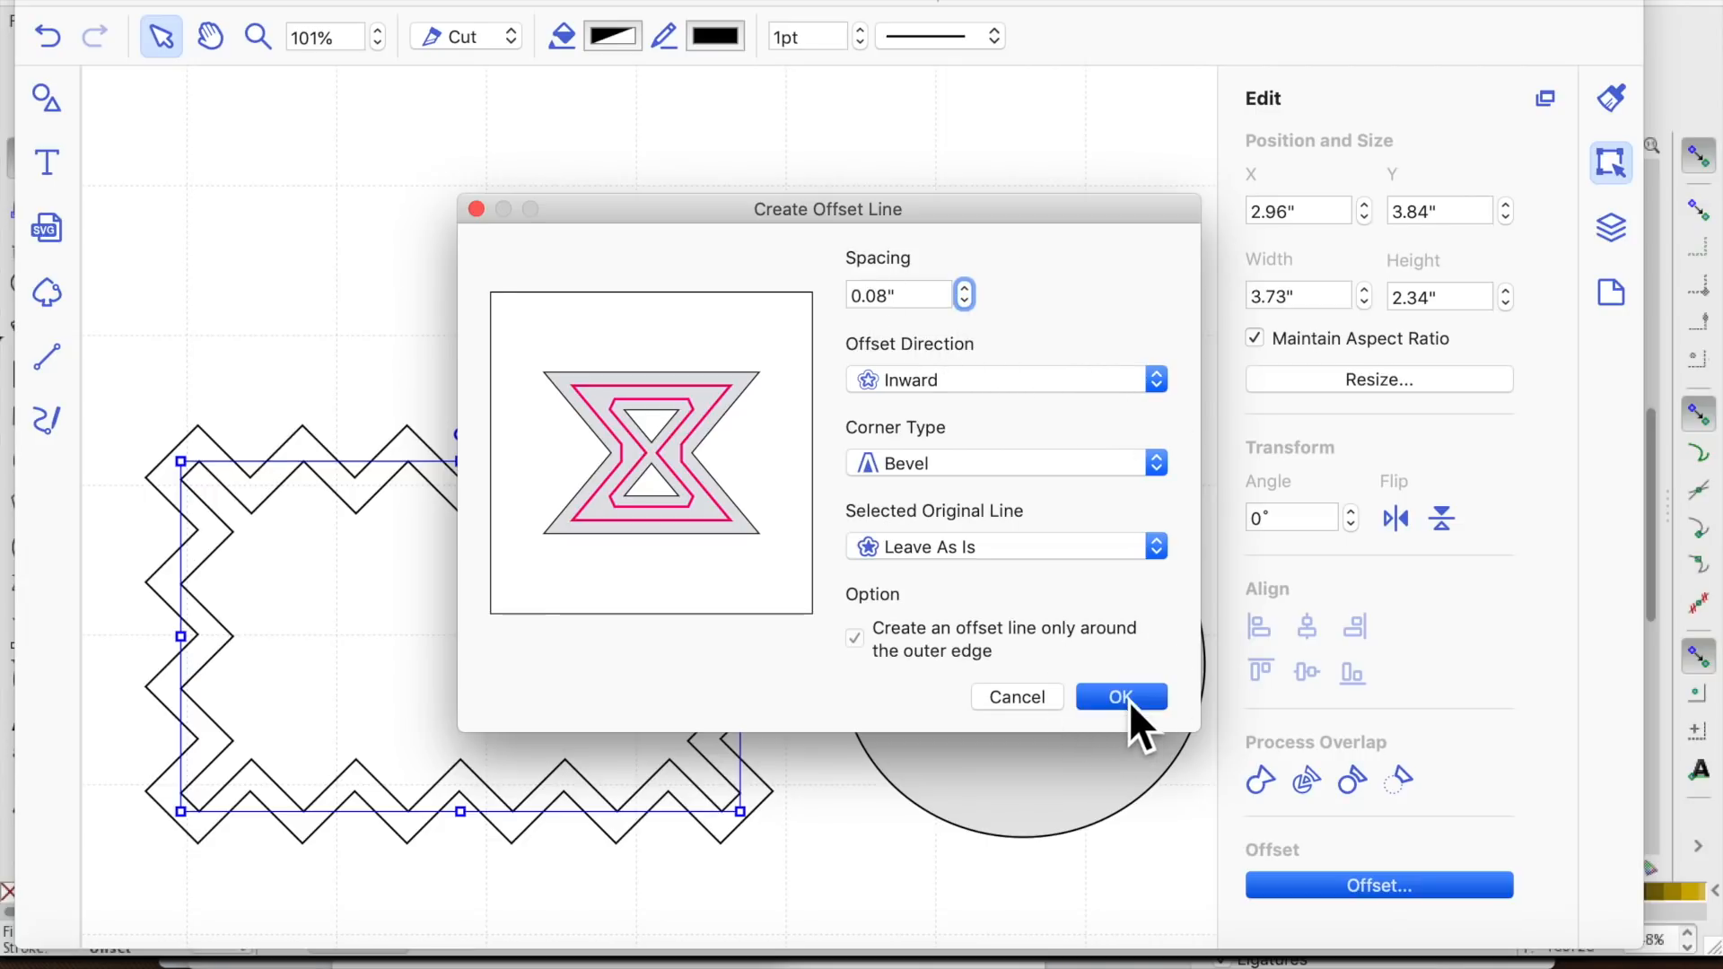
{"action": "left_click", "coordinate": [704, 334]}
Delete all the zigzag outlines and move the grey egg off the brown egg to about X 3.42", Y 1.97"
{"action": "left_click_drag", "start_coordinate": [497, 692], "coordinate": [524, 416]}
{"action": "key", "text": "Delete"}
{"action": "left_click", "coordinate": [581, 708]}
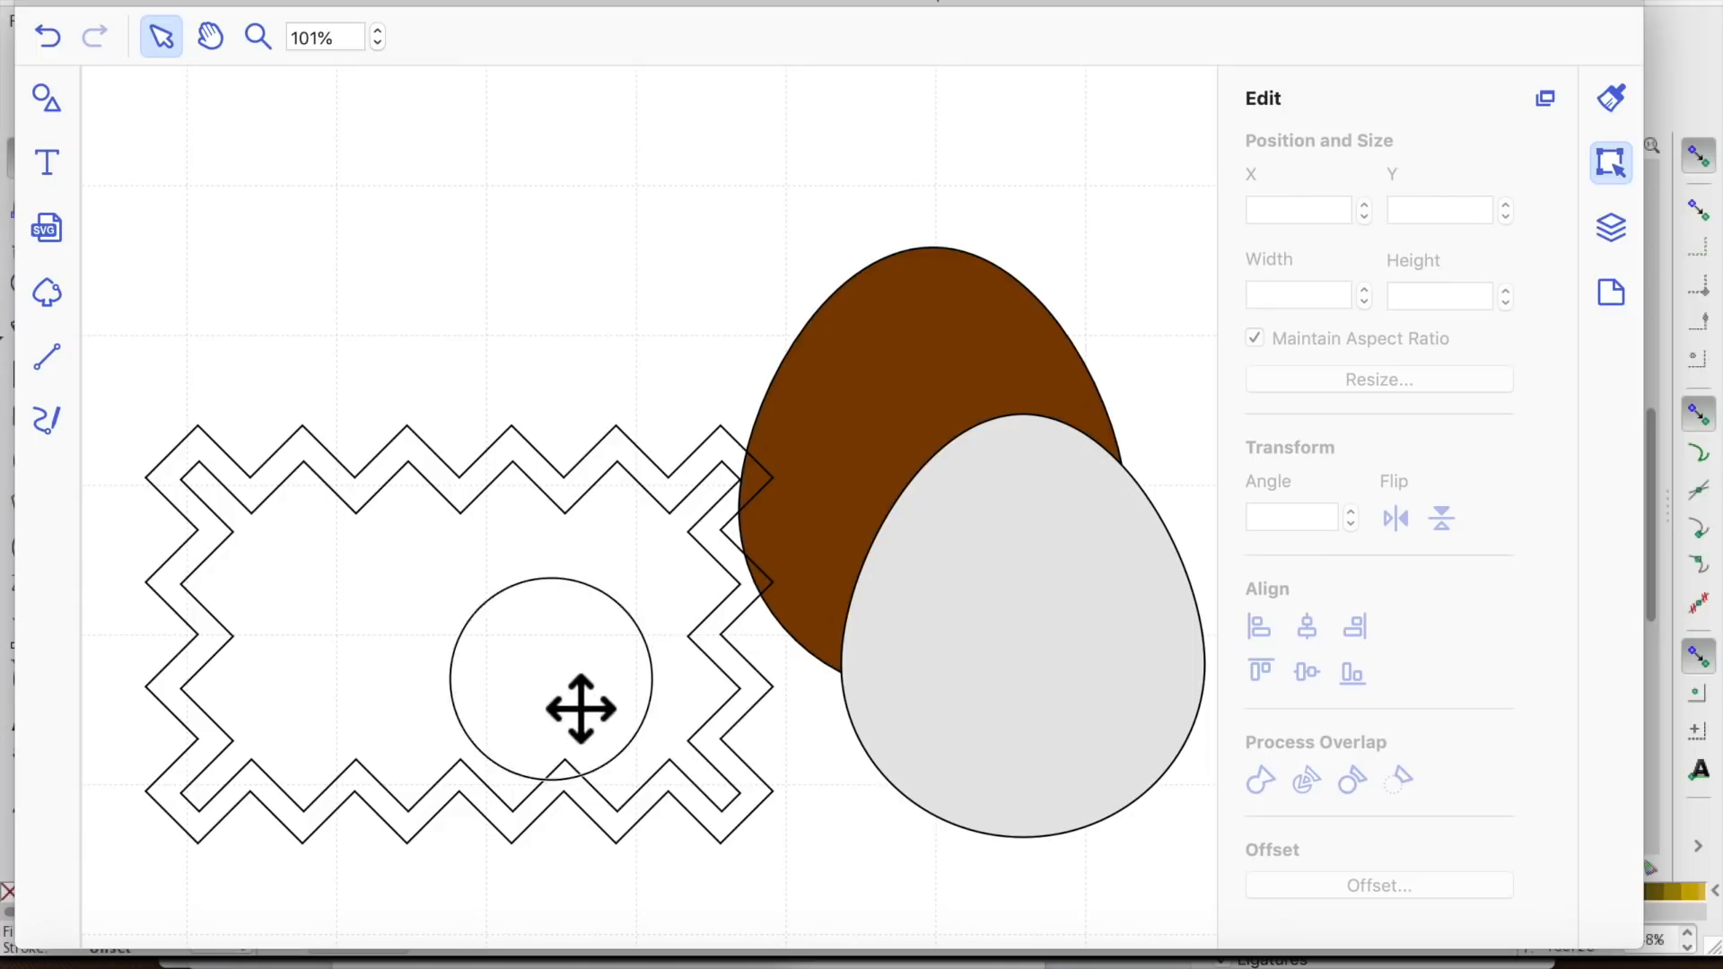
{"action": "key", "text": "Delete"}
{"action": "left_click", "coordinate": [614, 604]}
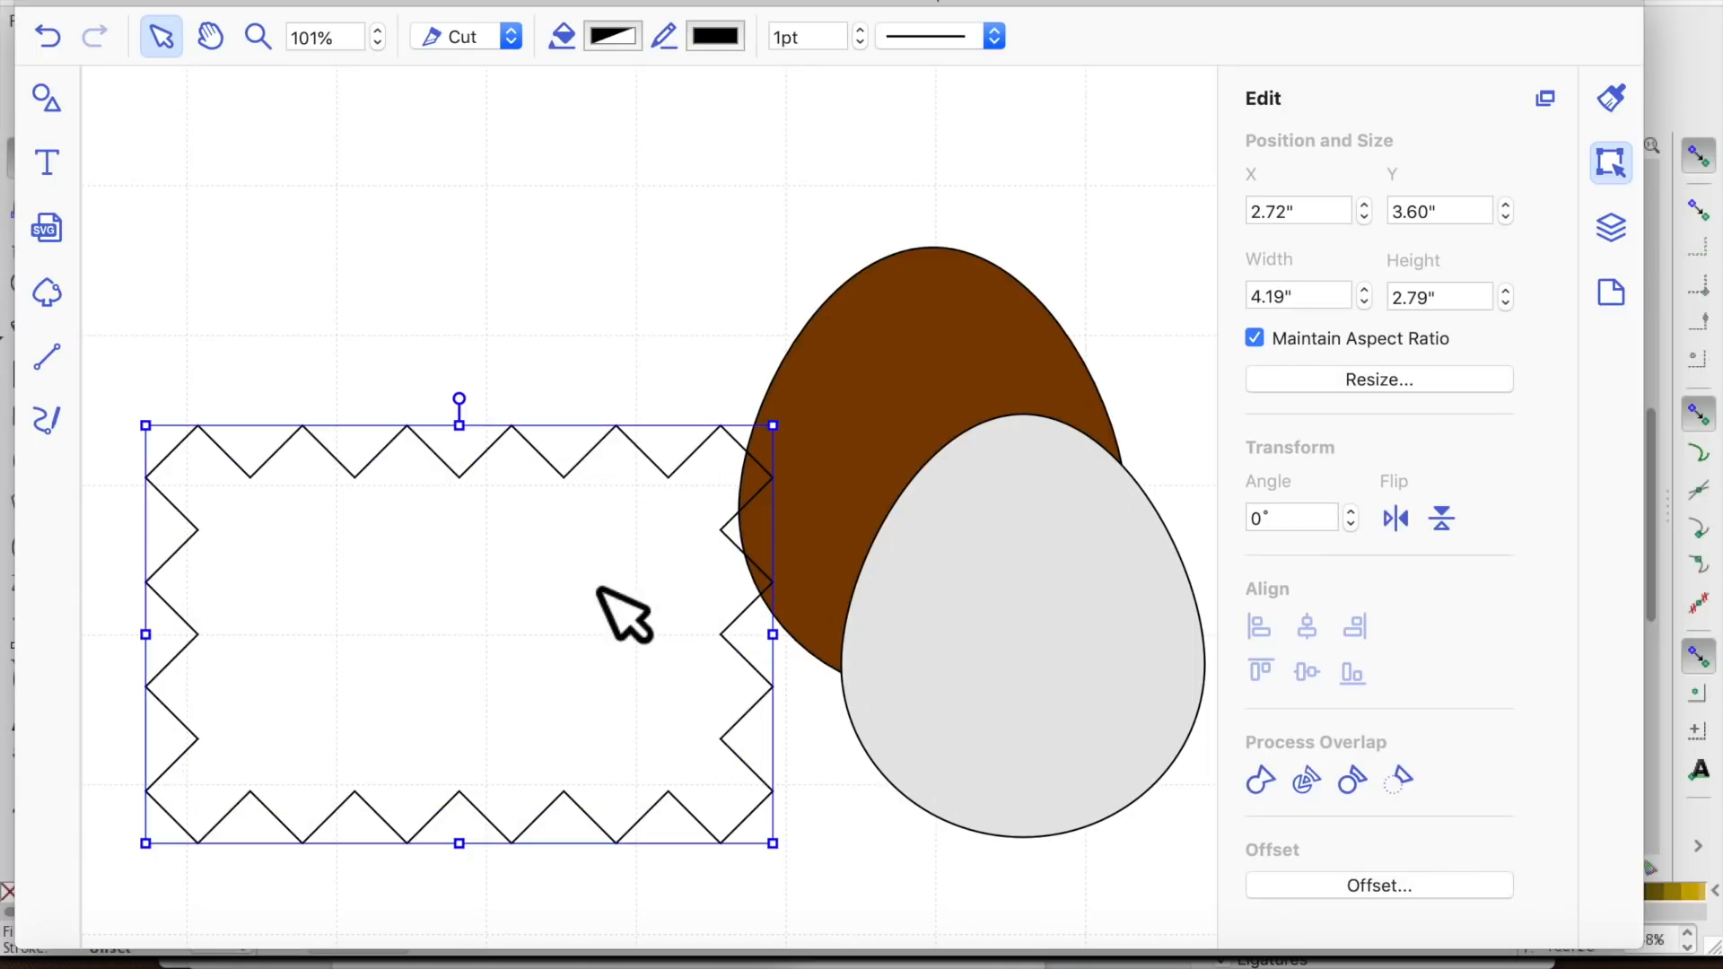
{"action": "key", "text": "Delete"}
{"action": "left_click_drag", "start_coordinate": [1104, 681], "coordinate": [496, 444]}
{"action": "left_click", "coordinate": [1472, 886]}
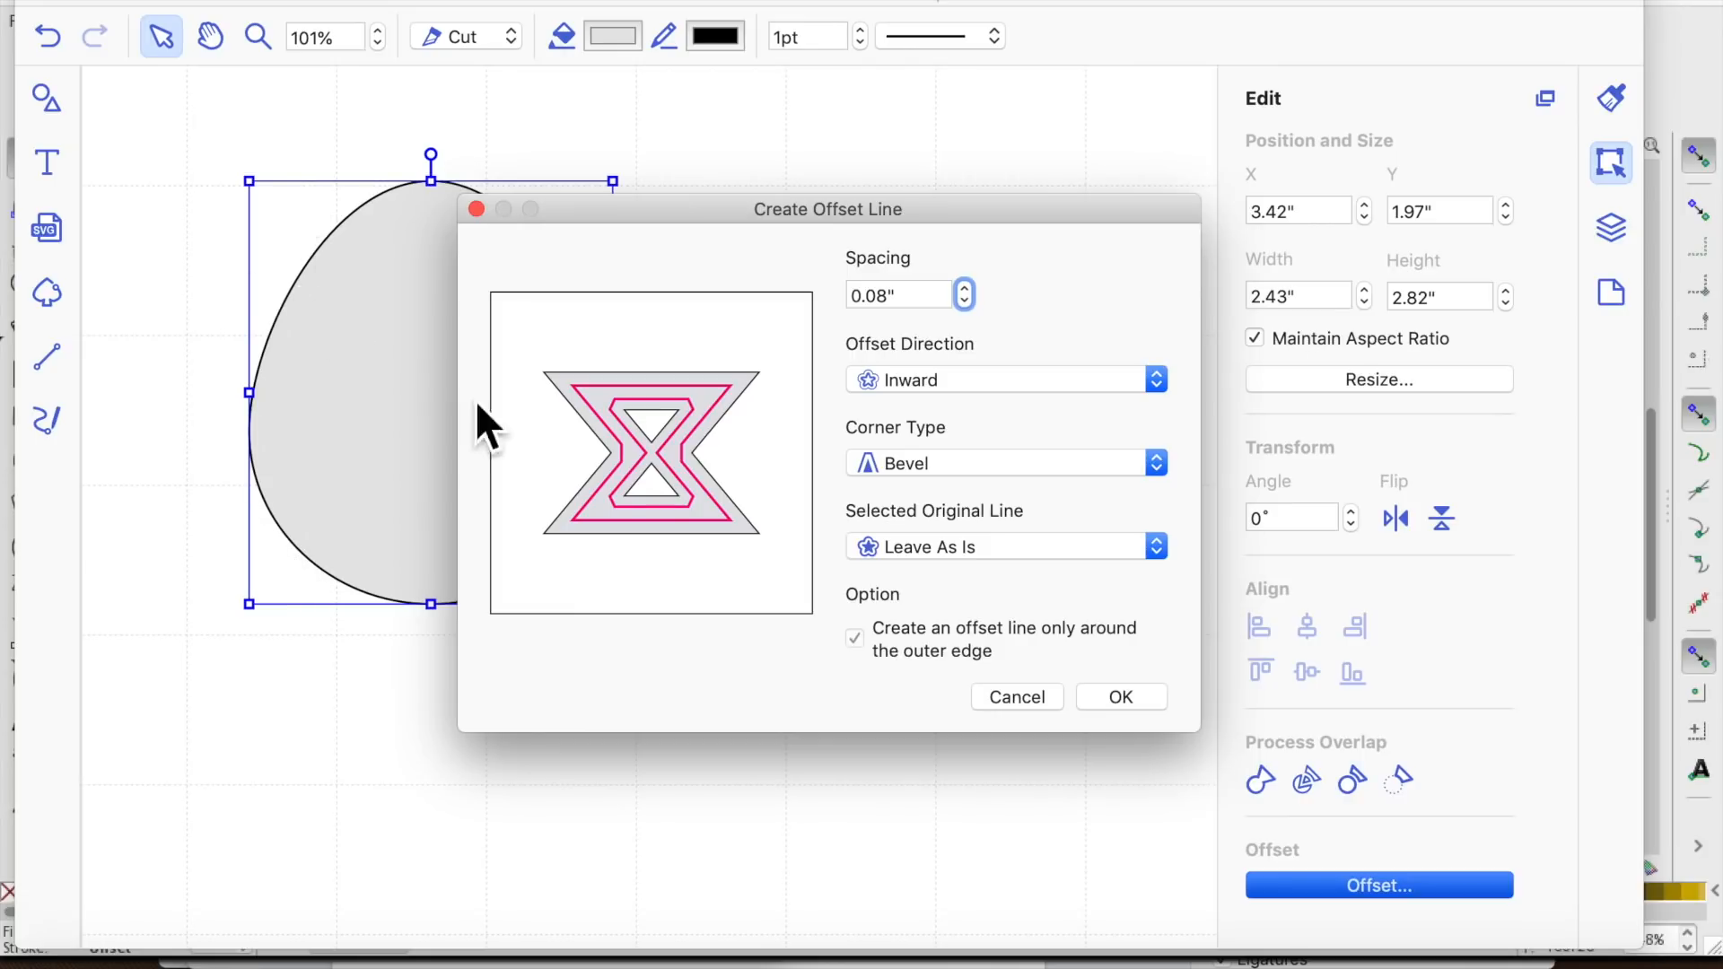
{"action": "left_click", "coordinate": [477, 209]}
{"action": "double_click", "coordinate": [450, 356]}
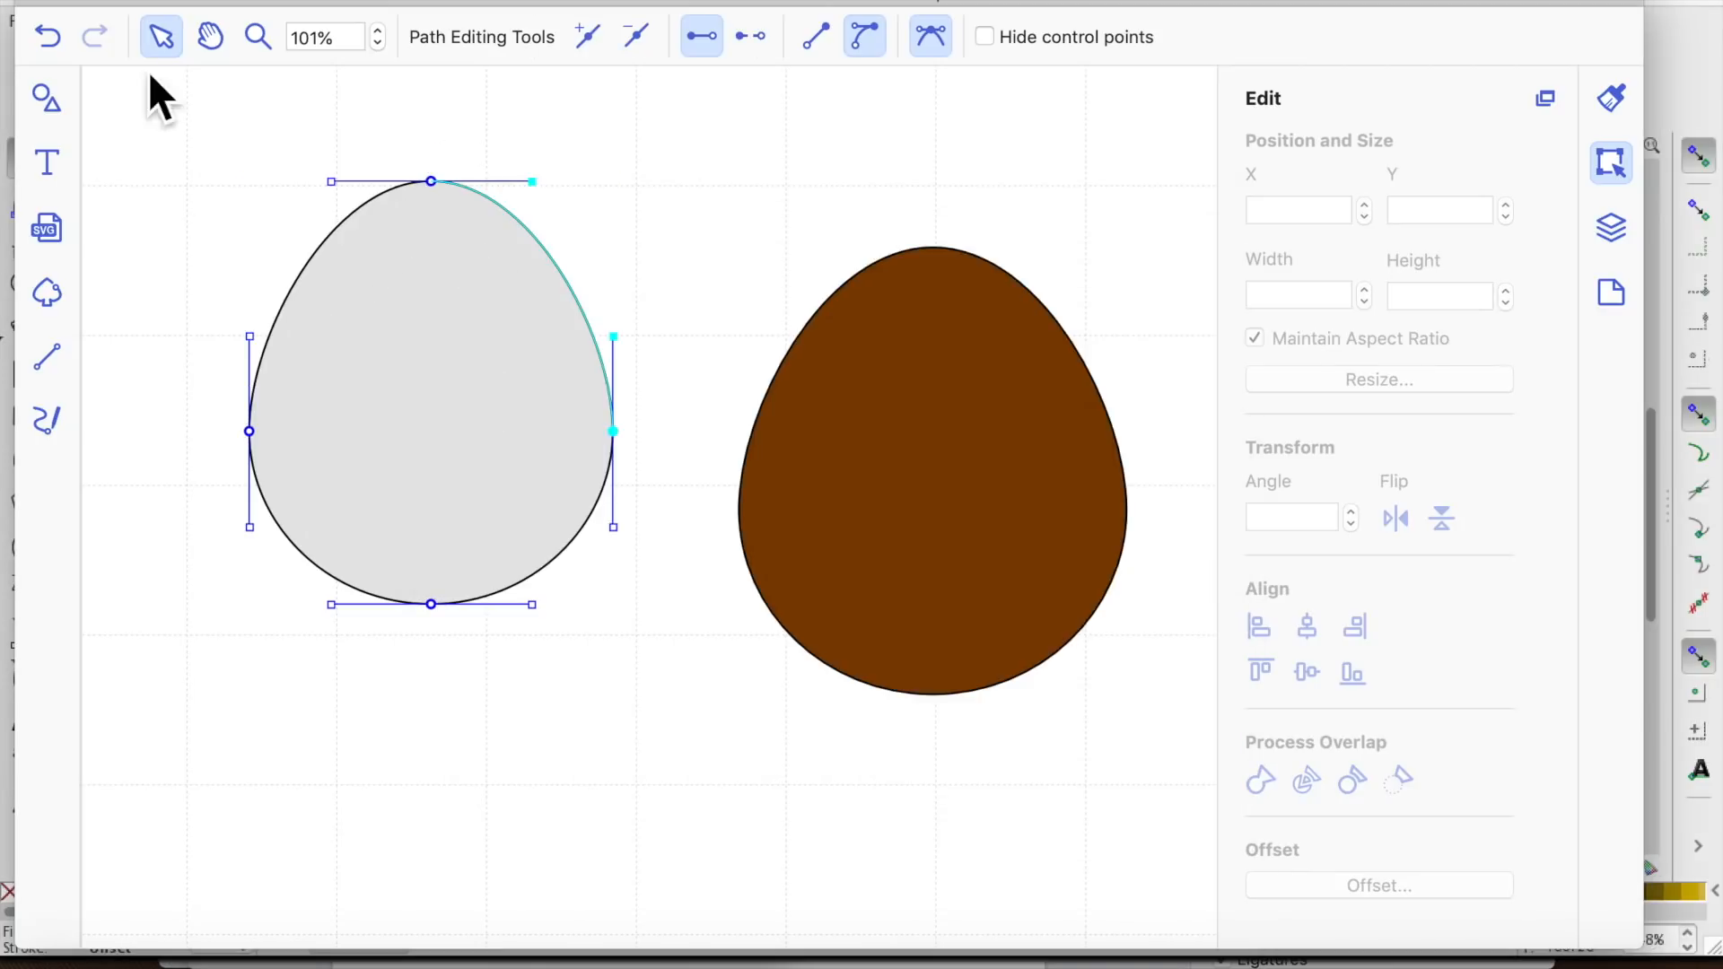
{"action": "double_click", "coordinate": [498, 419]}
{"action": "right_click", "coordinate": [528, 400]}
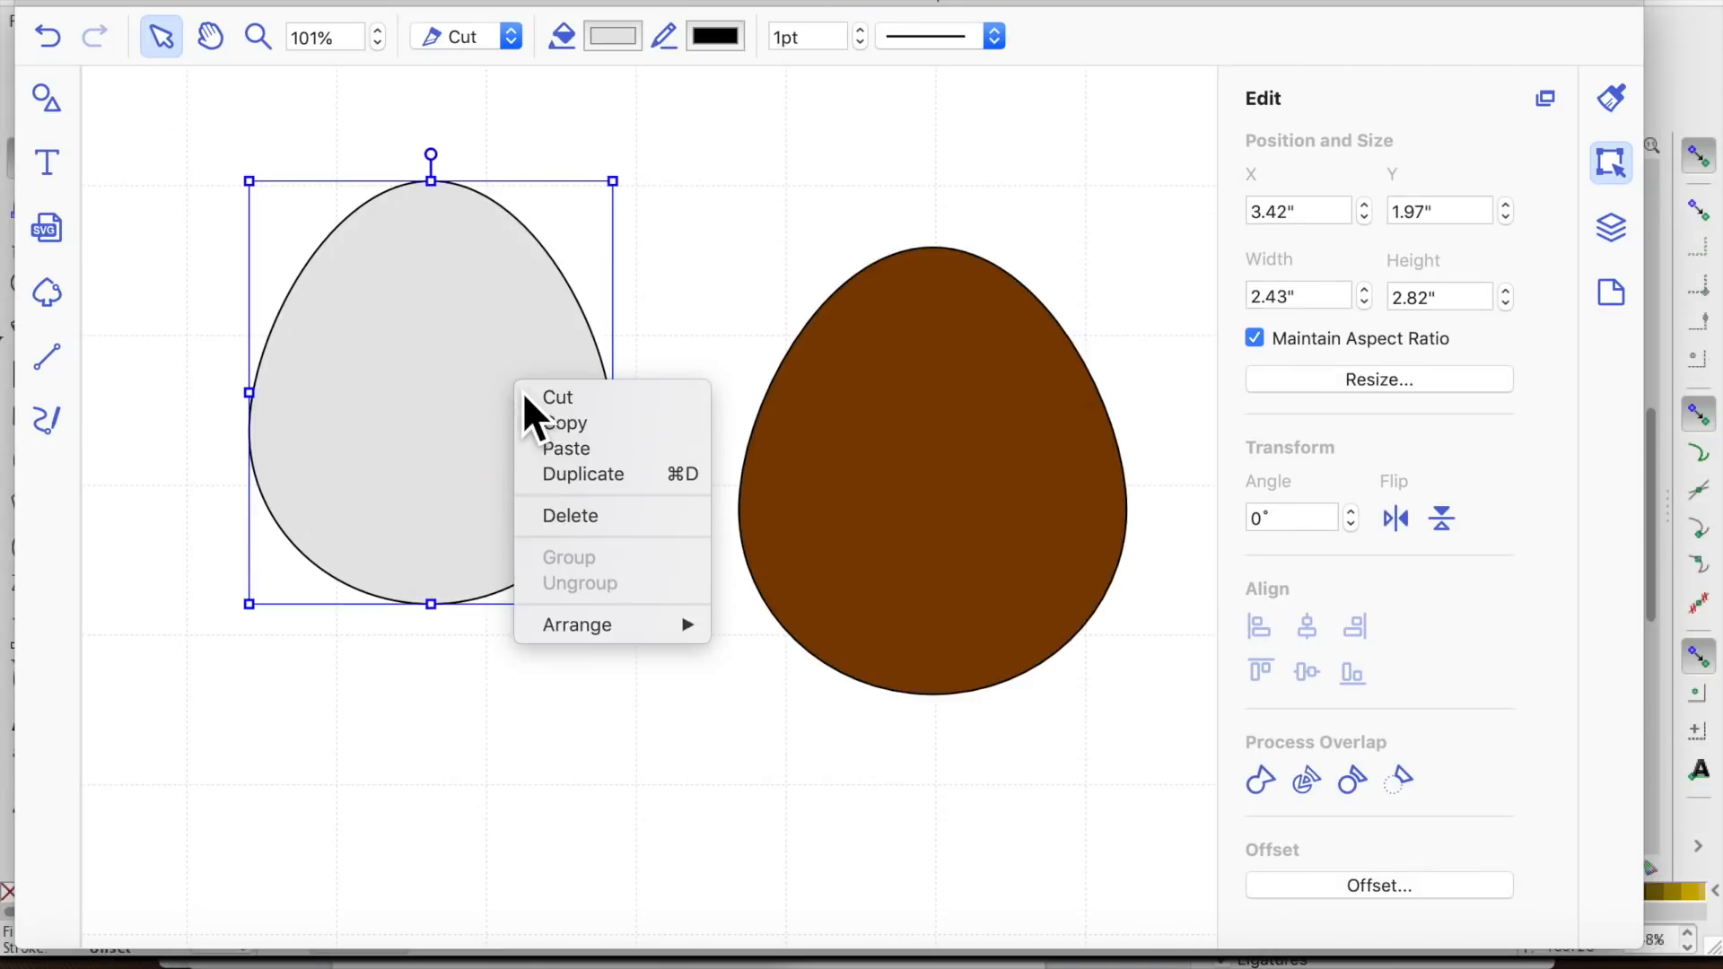
{"action": "left_click", "coordinate": [357, 267]}
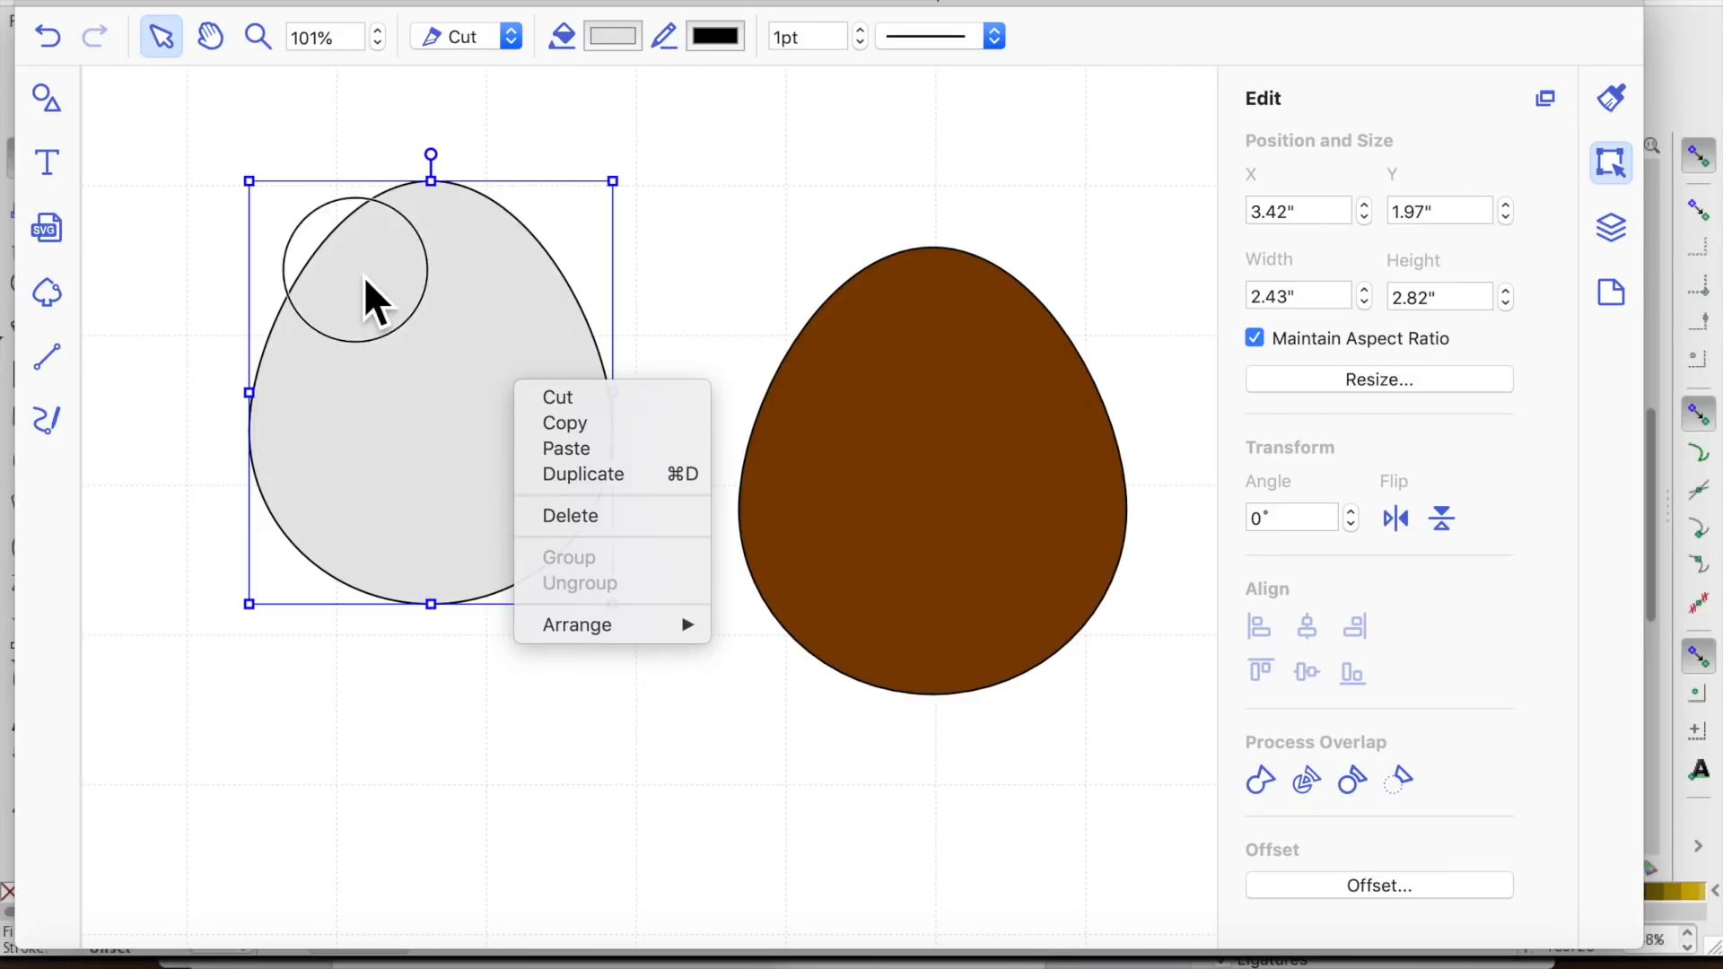
Shrink the grey egg proportionally, place it inside the brown egg, and align the two on their horizontal centres
{"action": "left_click_drag", "start_coordinate": [273, 208], "coordinate": [416, 331]}
{"action": "left_click_drag", "start_coordinate": [508, 481], "coordinate": [942, 494]}
{"action": "left_click_drag", "start_coordinate": [737, 184], "coordinate": [1090, 652]}
{"action": "left_click", "coordinate": [1307, 629]}
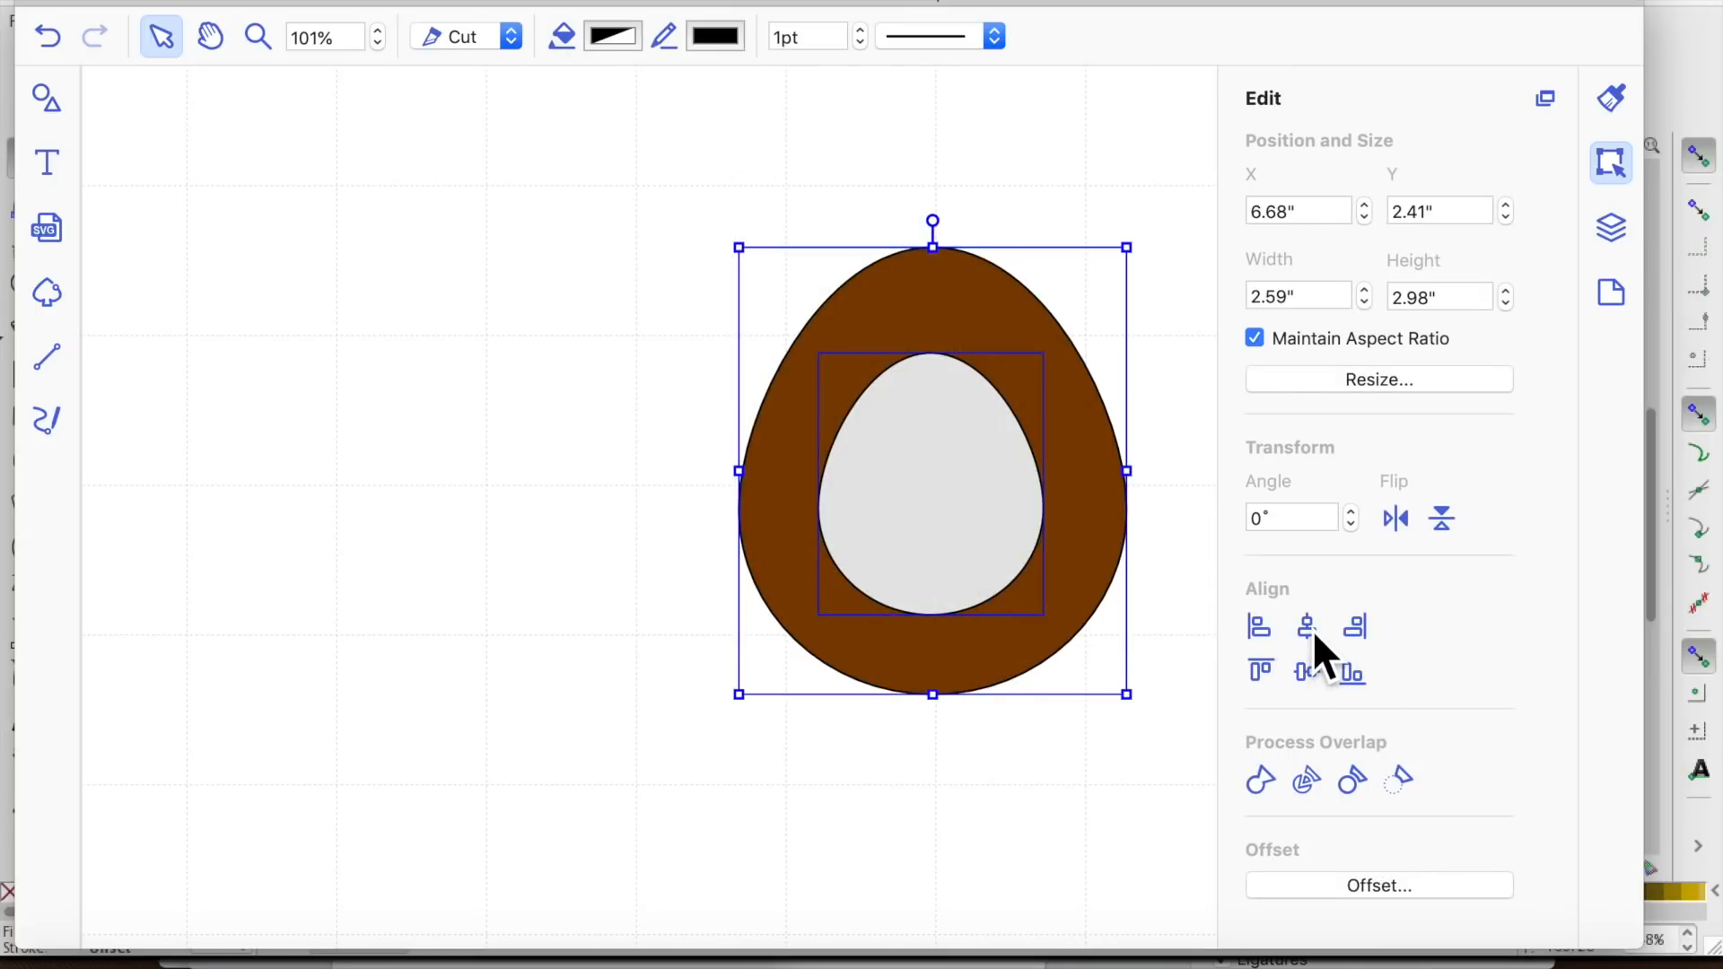
Subtract the small grey egg from the brown egg and move the resulting hollow egg toward the middle of the canvas
{"action": "left_click", "coordinate": [1402, 780]}
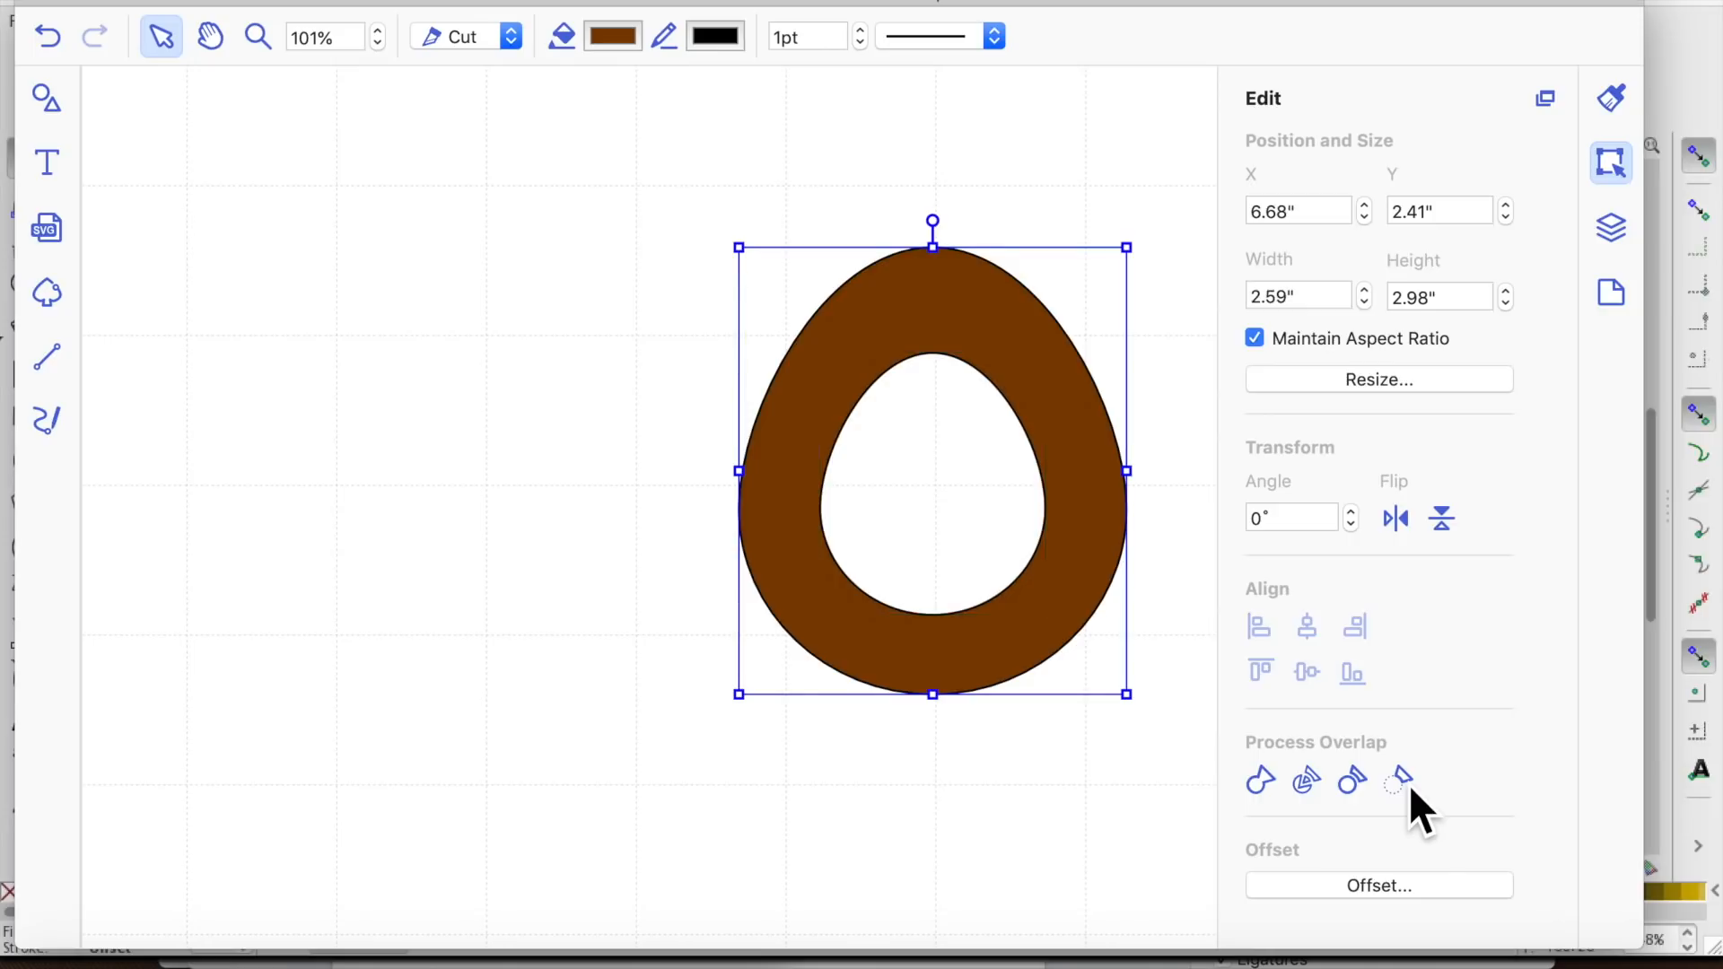
{"action": "double_click", "coordinate": [913, 629]}
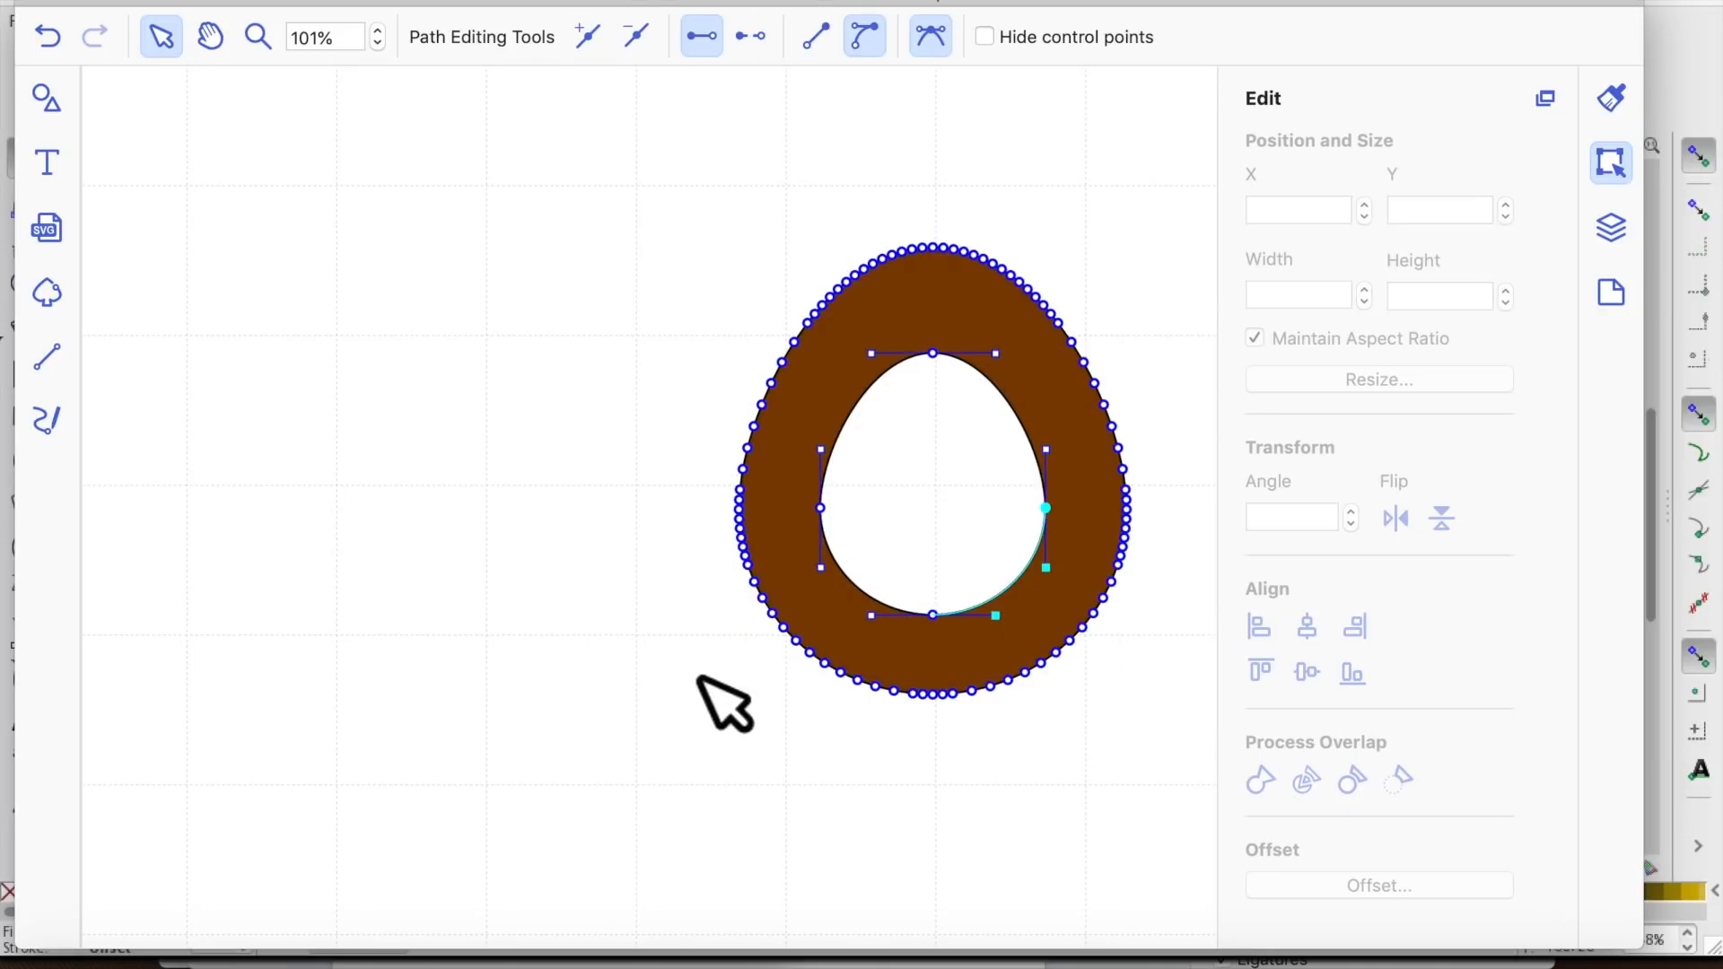
{"action": "left_click", "coordinate": [1107, 854]}
{"action": "left_click_drag", "start_coordinate": [1104, 569], "coordinate": [784, 596]}
{"action": "left_click", "coordinate": [1036, 628]}
Lower the hollow egg's brown fill opacity to about a third and move the egg to about X 5.31", Y 2.15"
{"action": "left_click", "coordinate": [788, 577]}
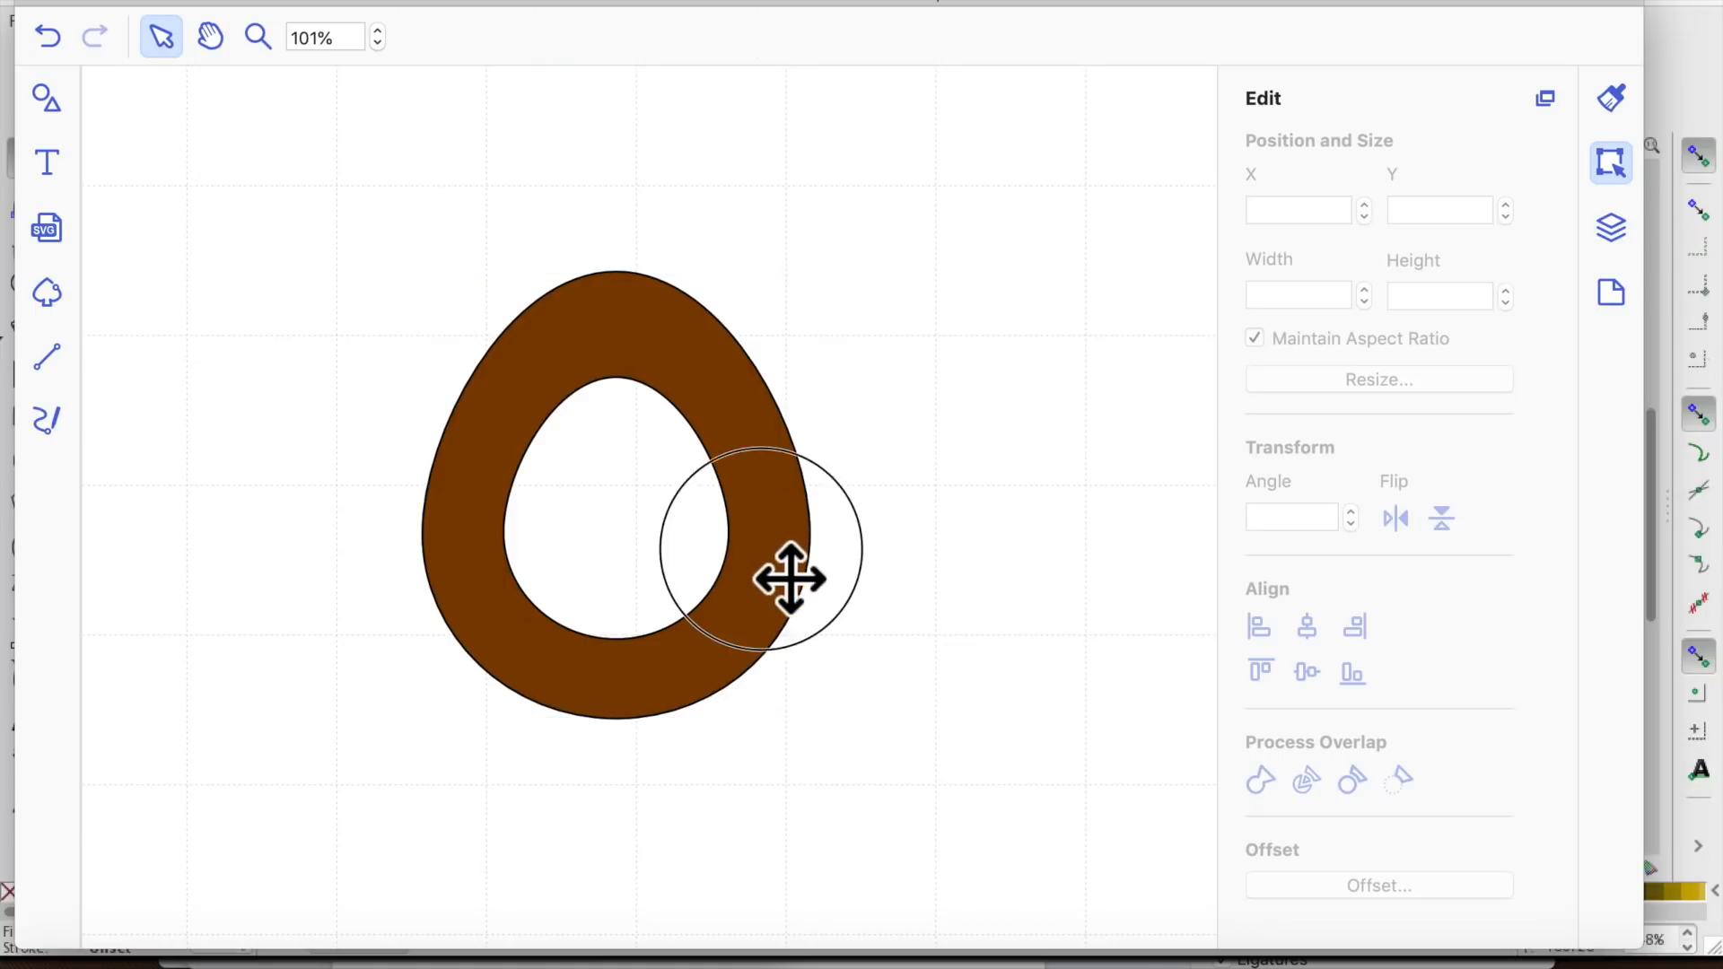
{"action": "left_click", "coordinate": [1611, 95]}
{"action": "left_click", "coordinate": [1312, 321]}
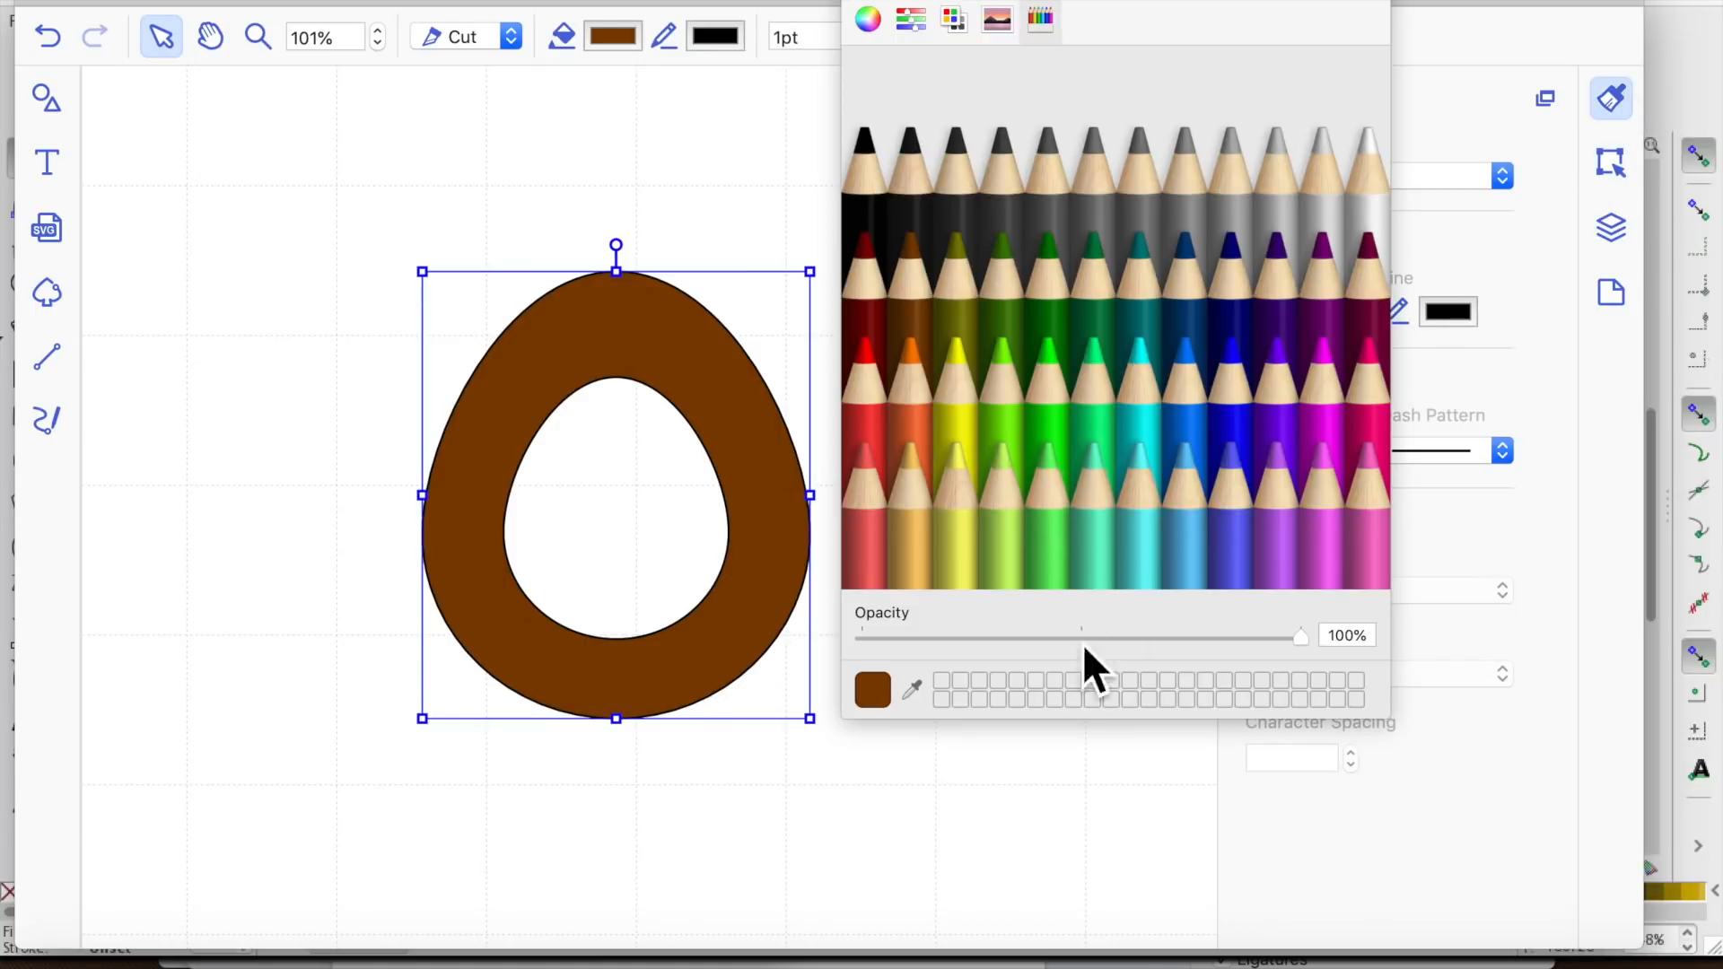
{"action": "left_click_drag", "start_coordinate": [1301, 639], "coordinate": [1003, 644]}
{"action": "left_click", "coordinate": [906, 911]}
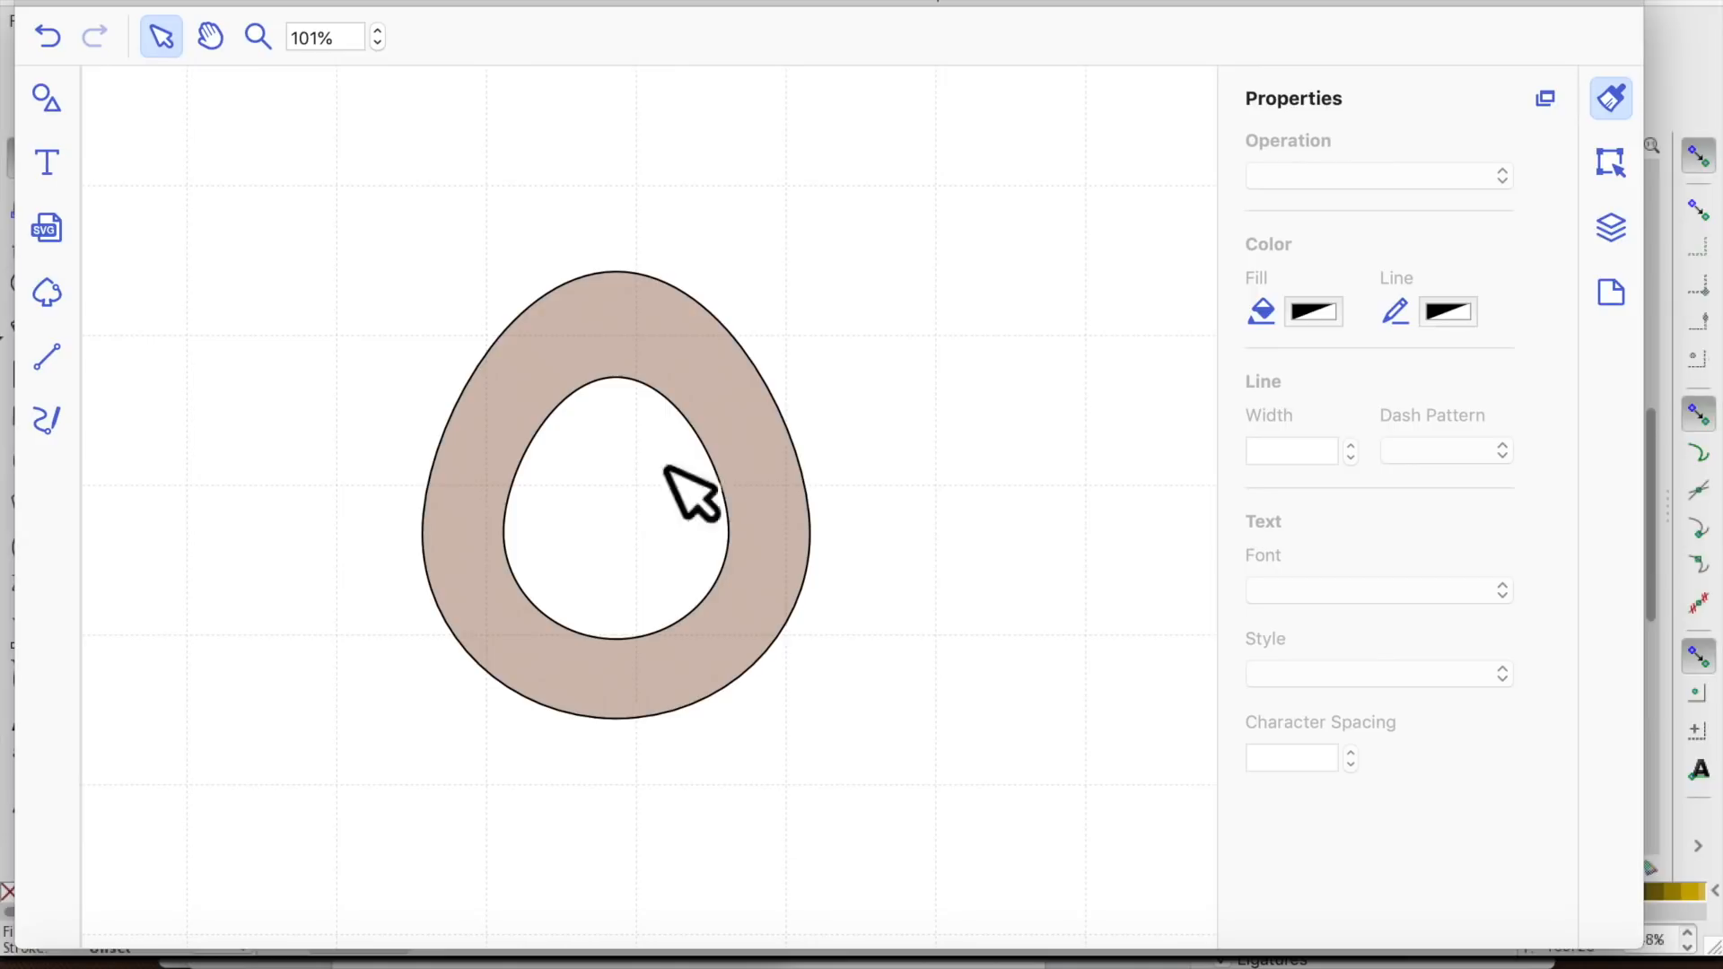
{"action": "mouse_move", "coordinate": [670, 369]}
{"action": "left_mouse_down"}
{"action": "mouse_move", "coordinate": [819, 266]}
{"action": "mouse_move", "coordinate": [781, 309]}
{"action": "left_mouse_up"}
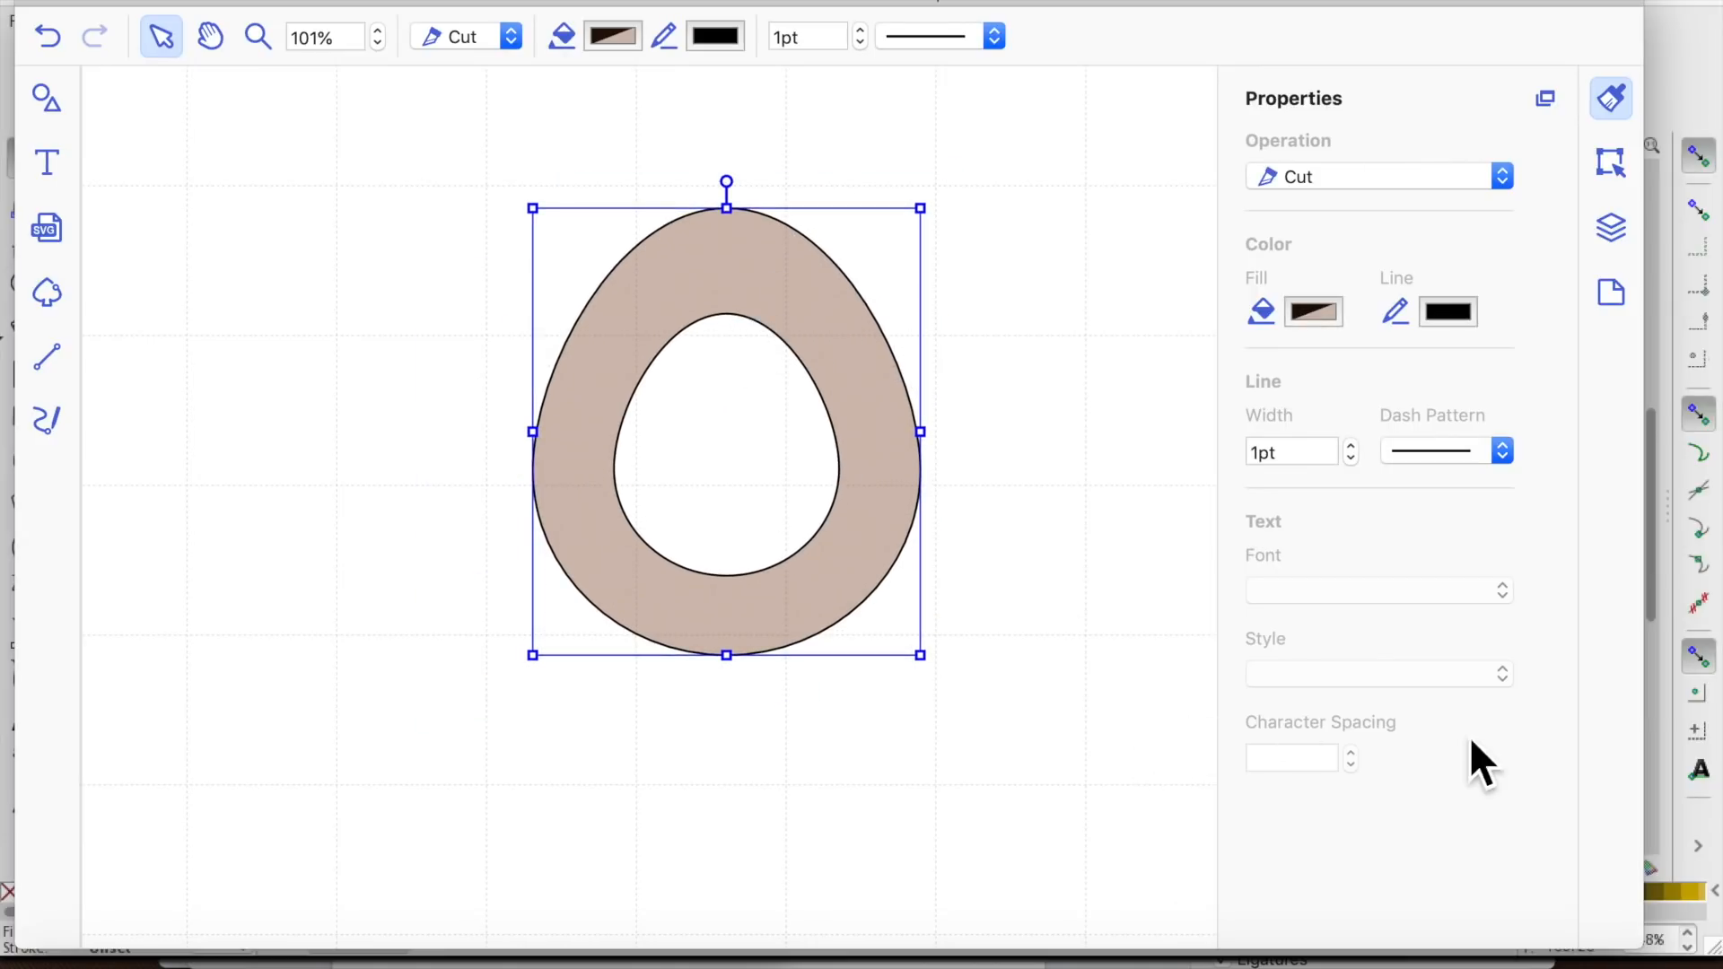
Create inward offset lines at 0.08" spacing with bevel corners on the hollow egg's outer and inner edges, with the outer-edge-only option off
{"action": "left_click", "coordinate": [1618, 159]}
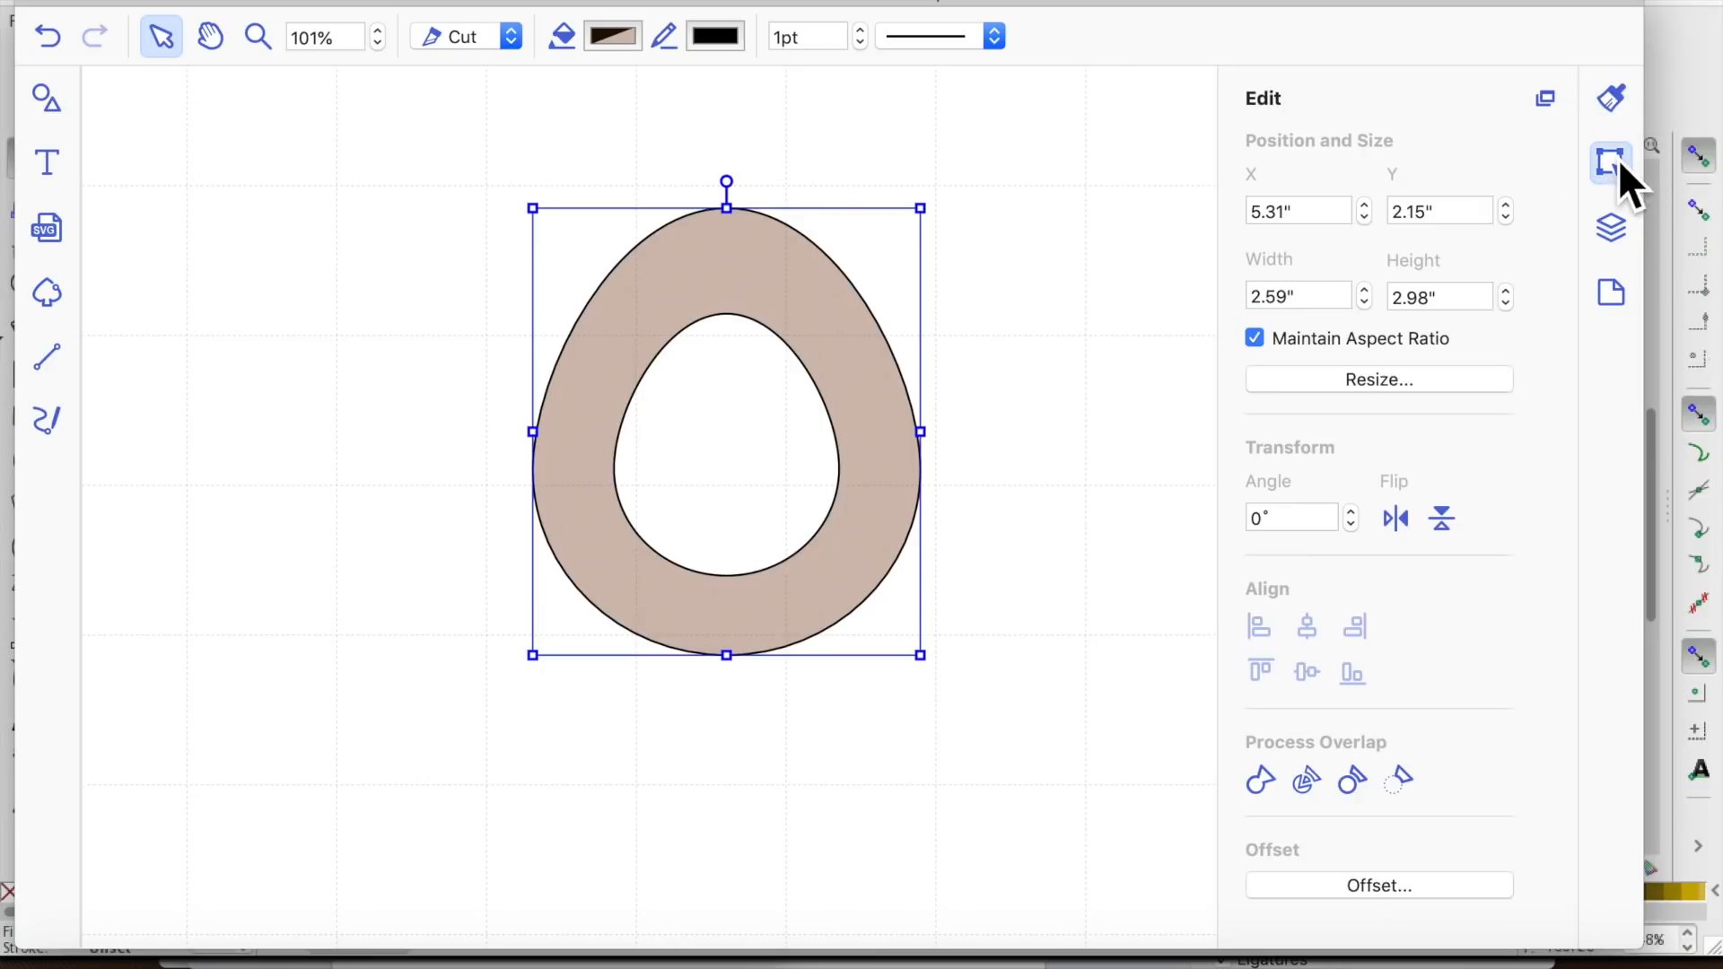
{"action": "left_click", "coordinate": [1419, 881]}
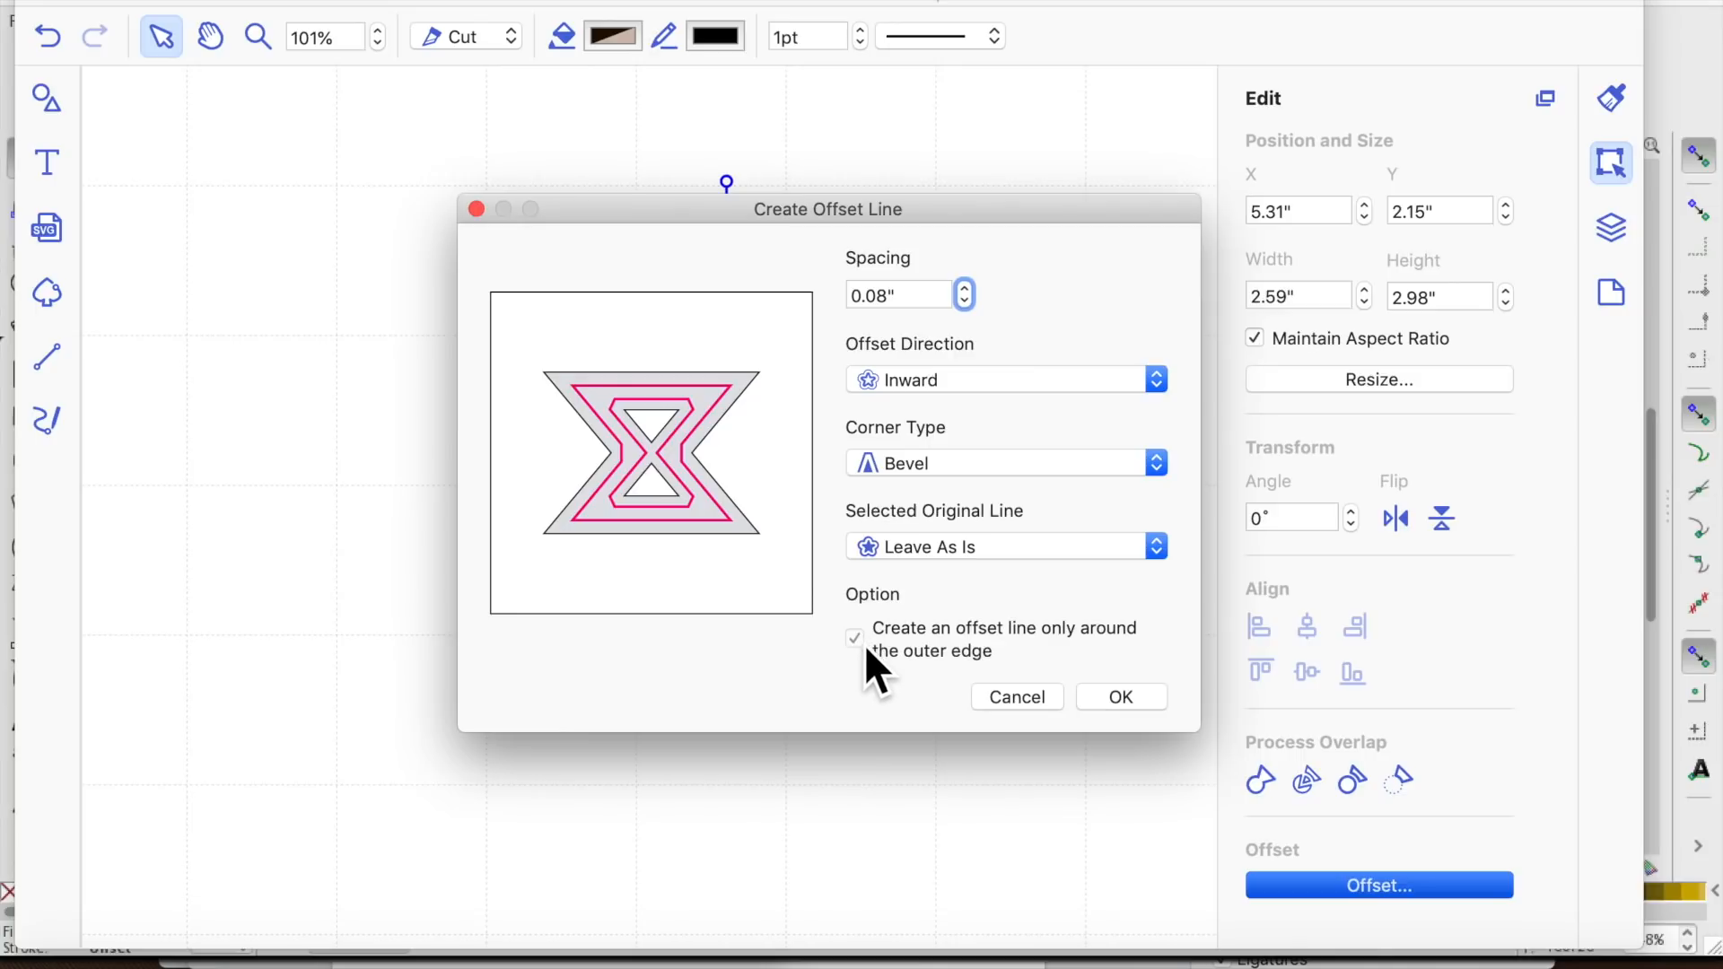
{"action": "left_click_drag", "start_coordinate": [799, 202], "coordinate": [1161, 174]}
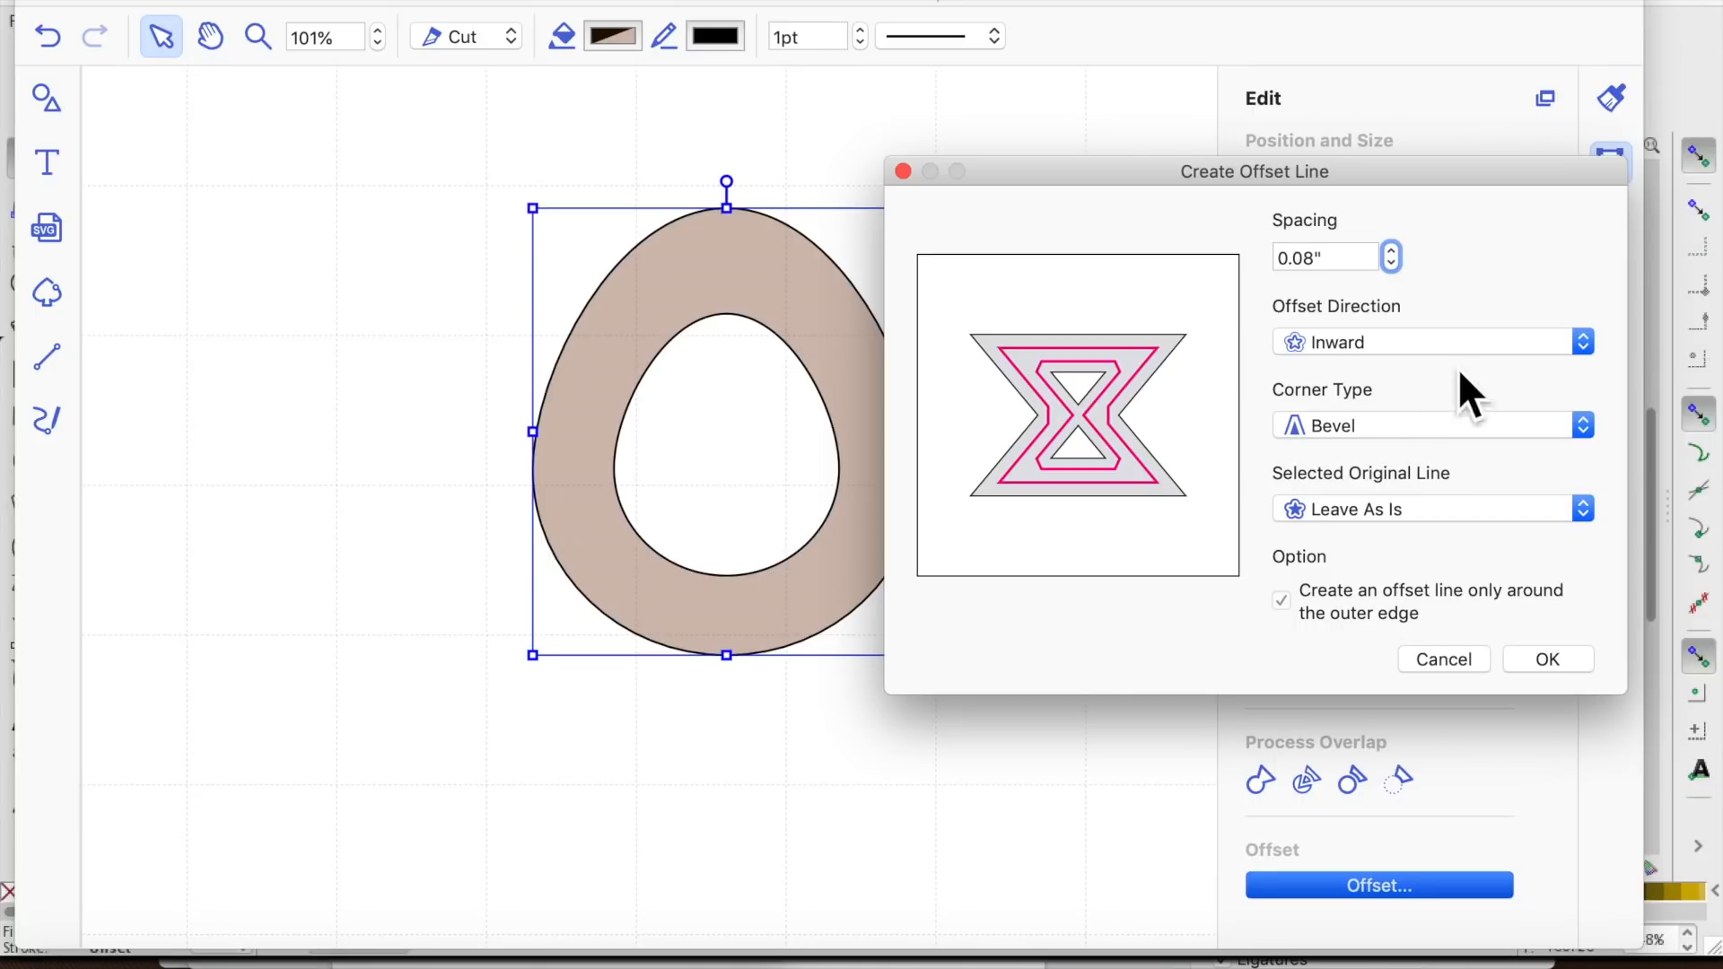
{"action": "left_click", "coordinate": [1598, 339]}
{"action": "left_click", "coordinate": [1481, 319]}
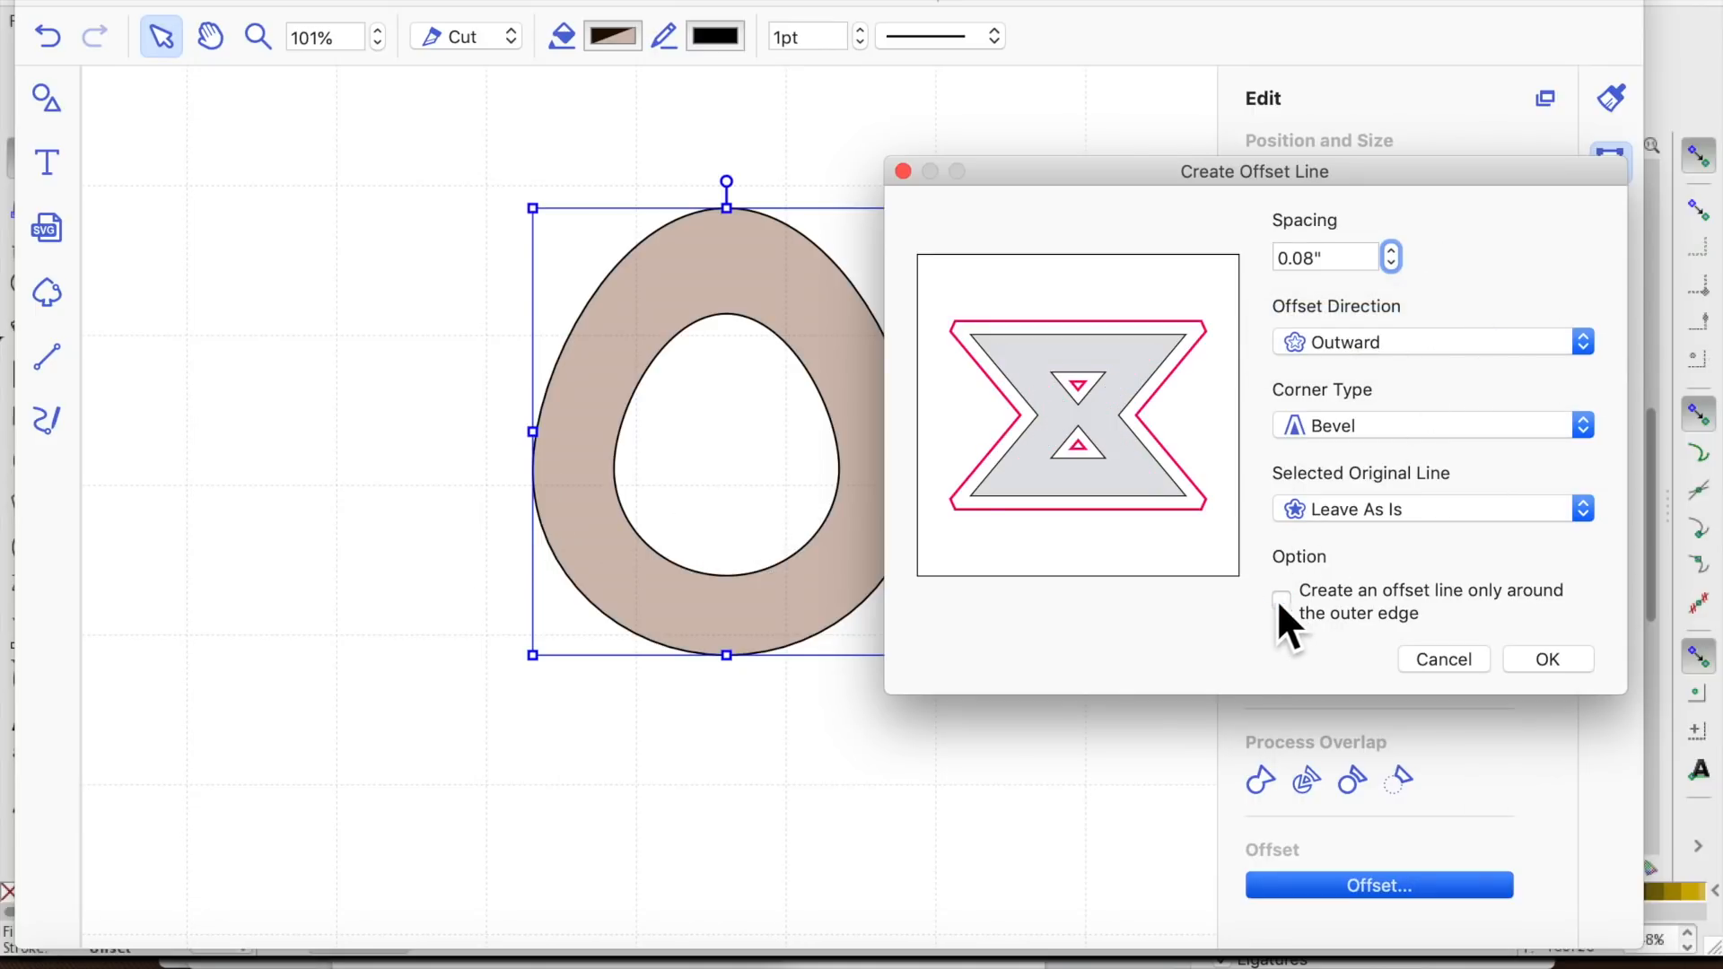
{"action": "left_click", "coordinate": [1591, 342]}
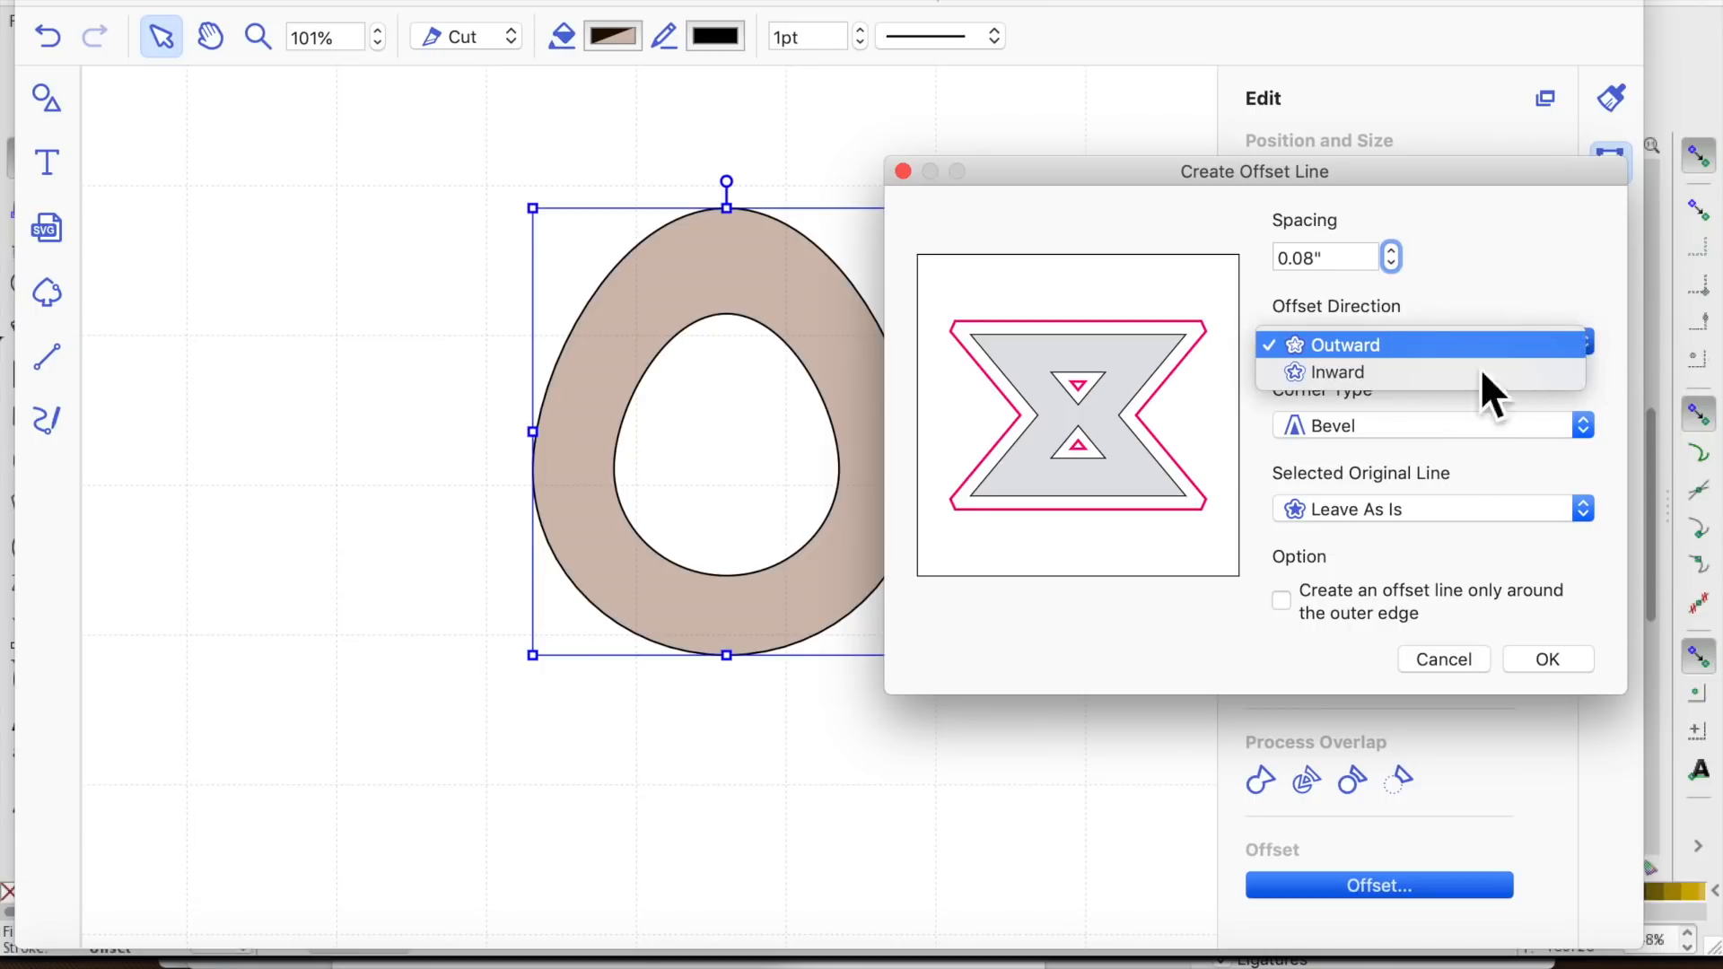
{"action": "left_click", "coordinate": [1407, 368]}
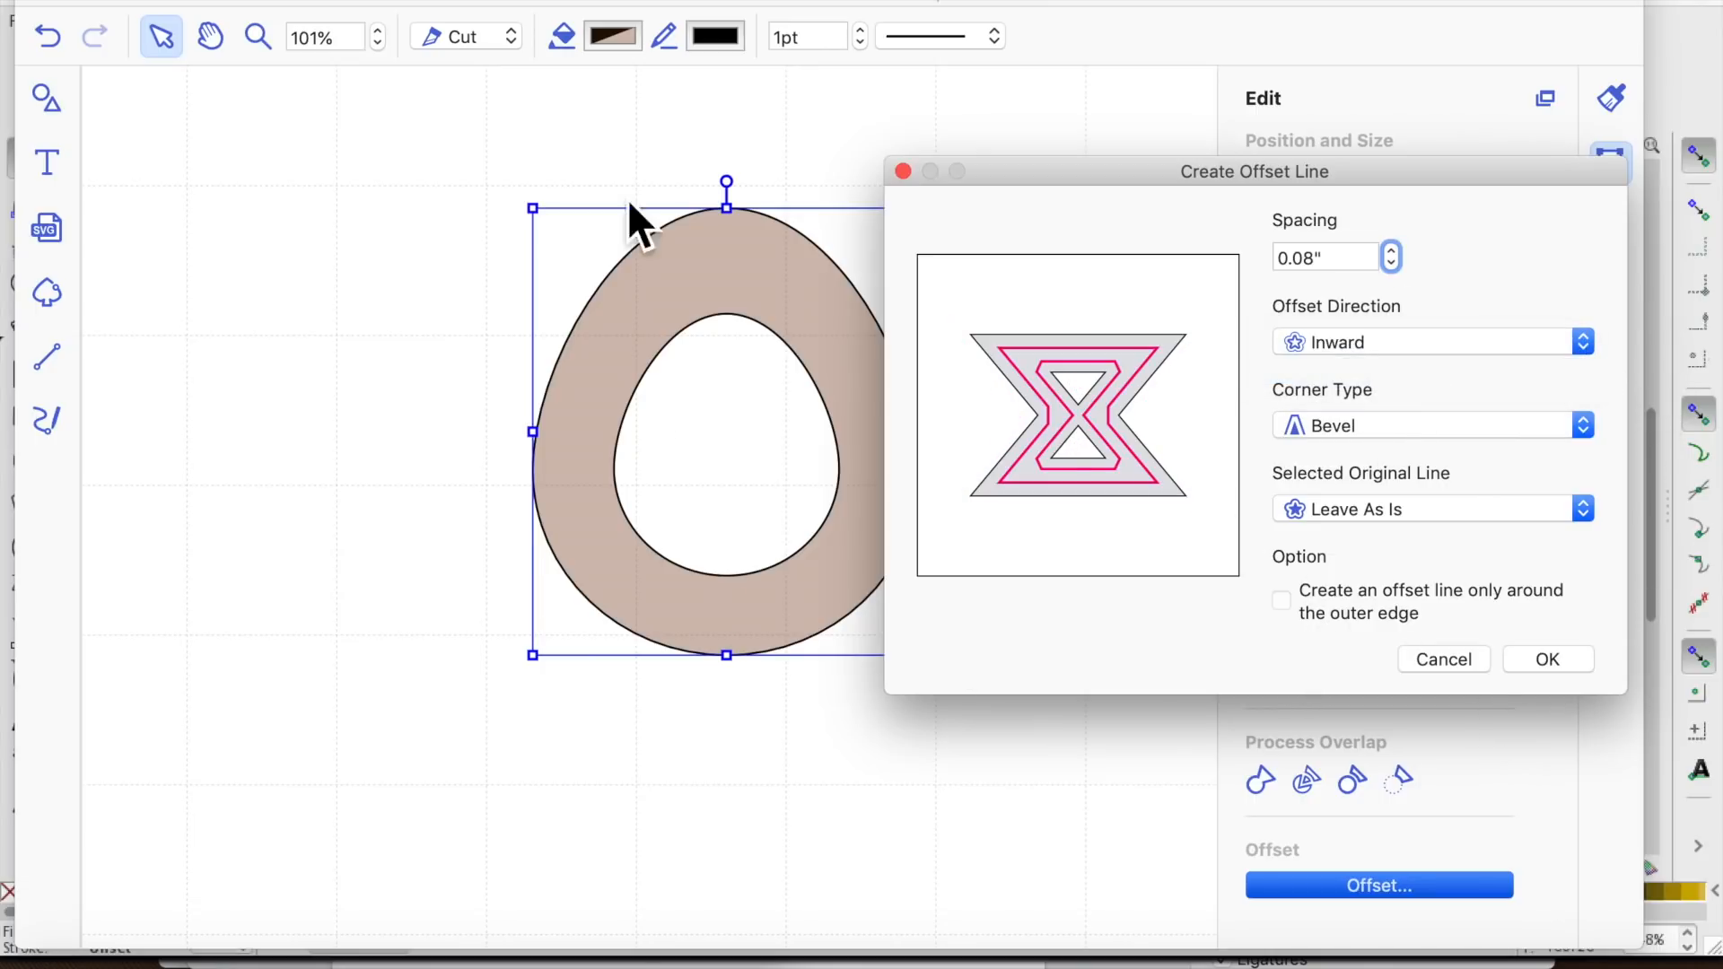
{"action": "left_click", "coordinate": [1549, 660]}
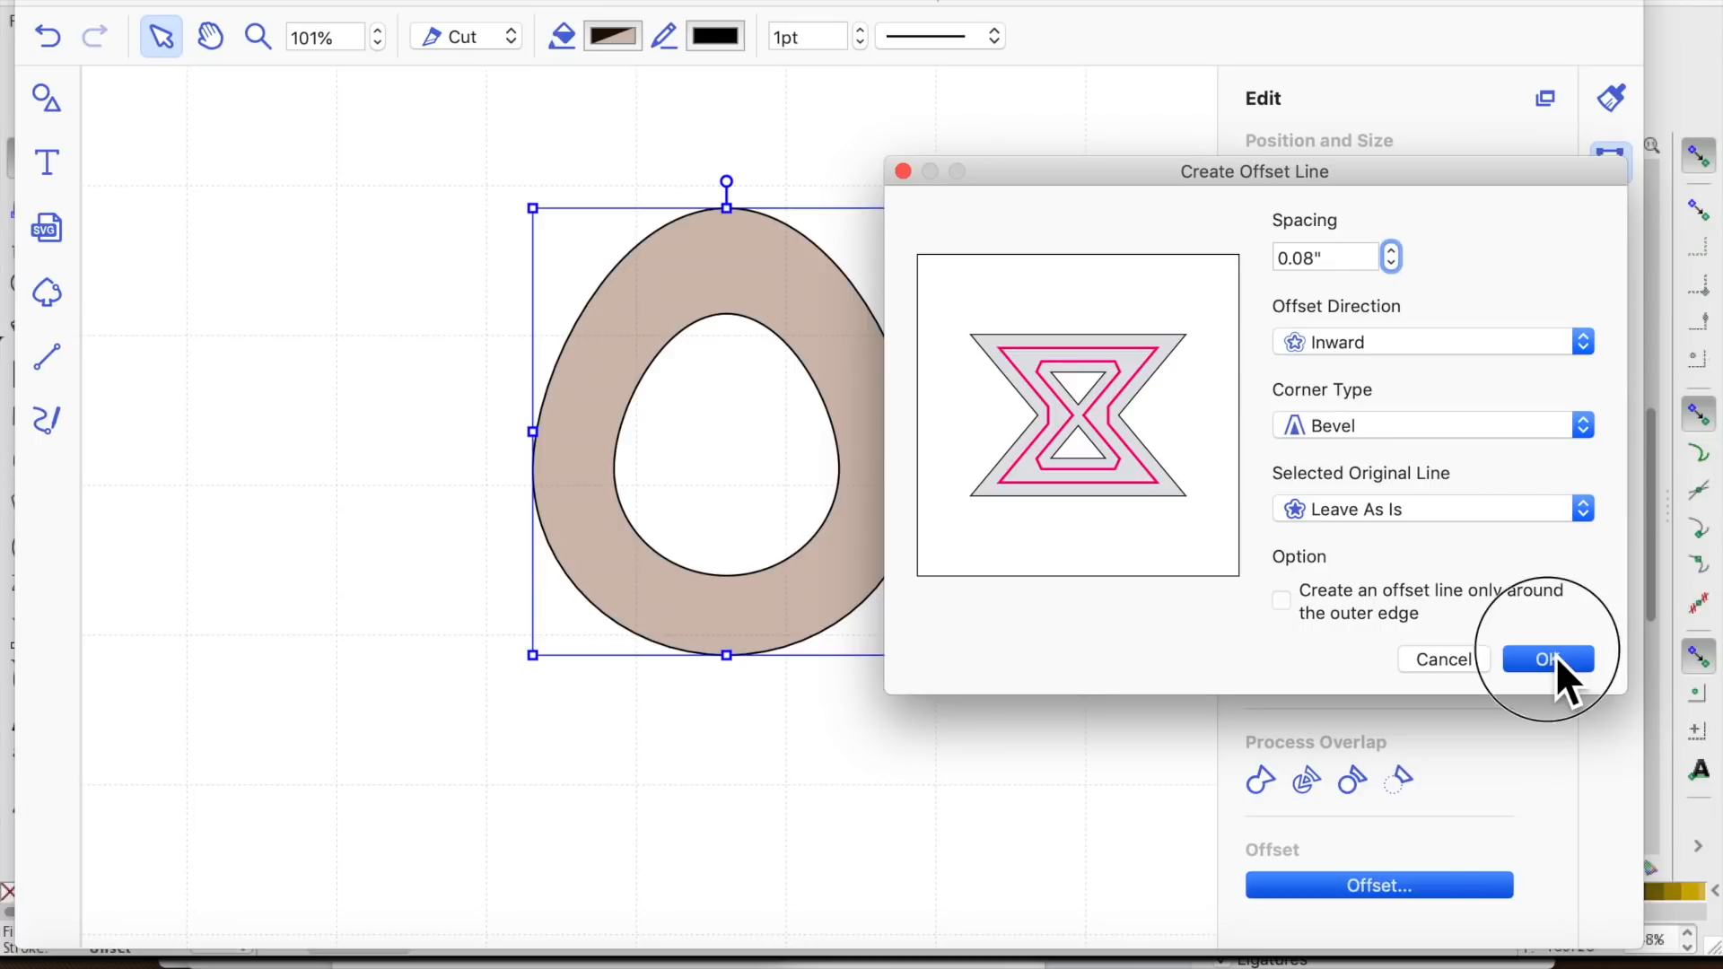
{"action": "left_click", "coordinate": [851, 599]}
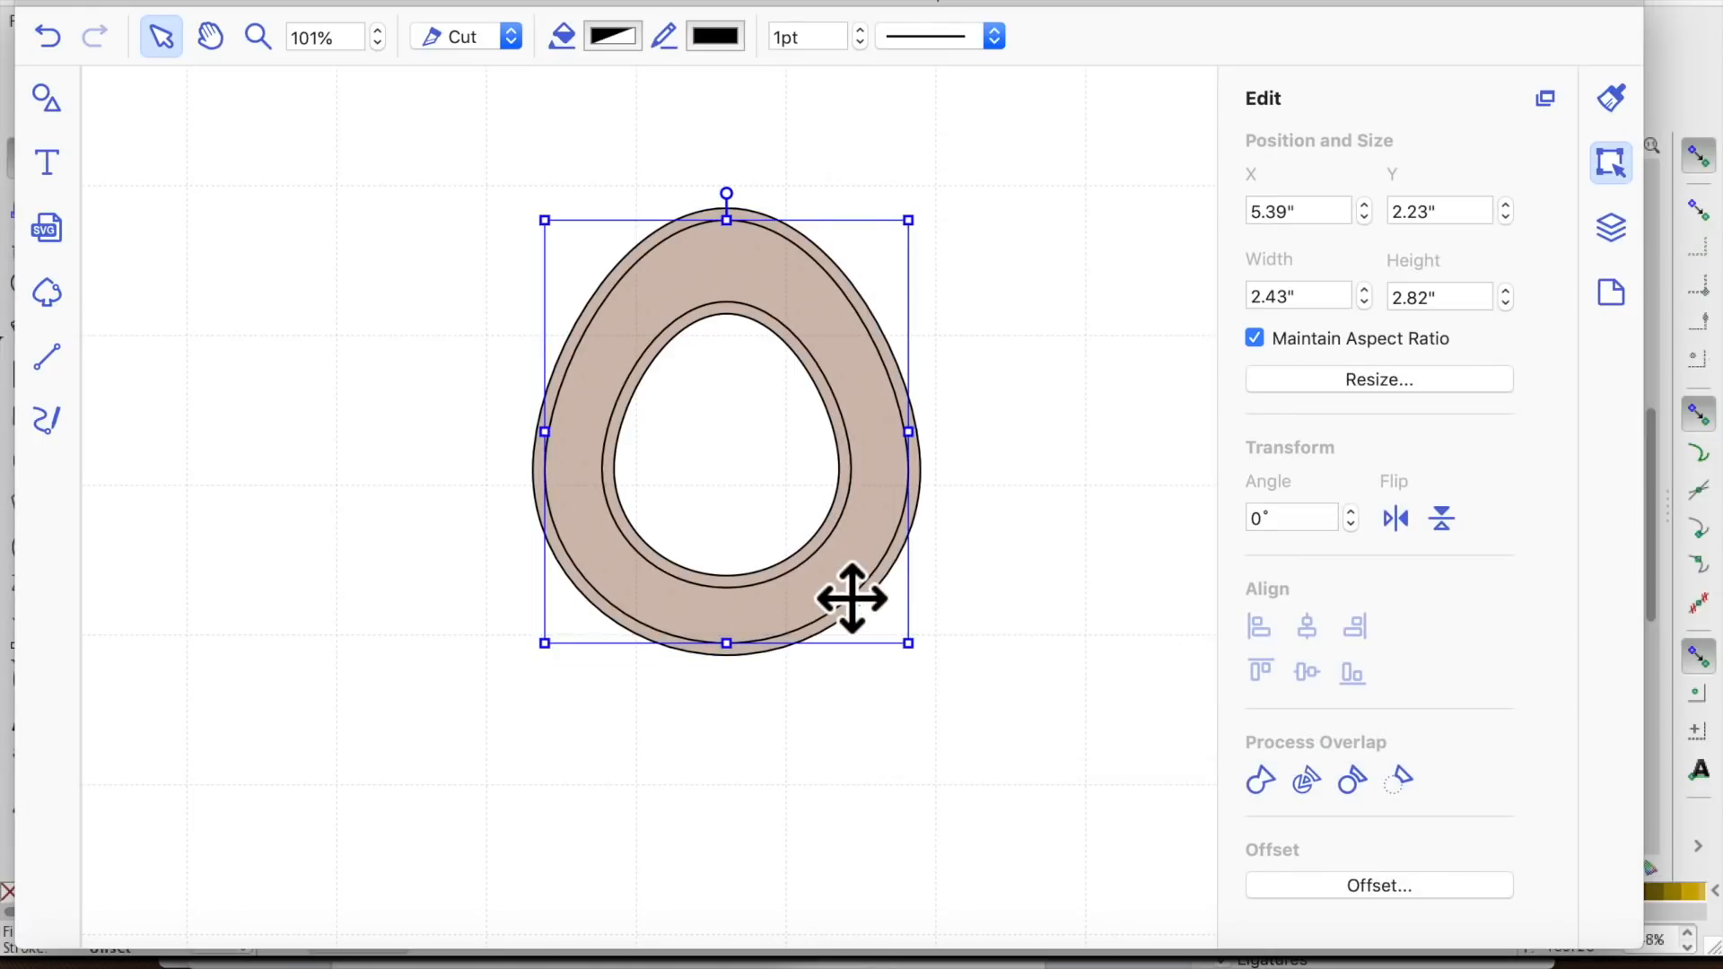
Give the offset lines a fine dashed pattern, and delete them together with the hollow egg
{"action": "left_click", "coordinate": [926, 45]}
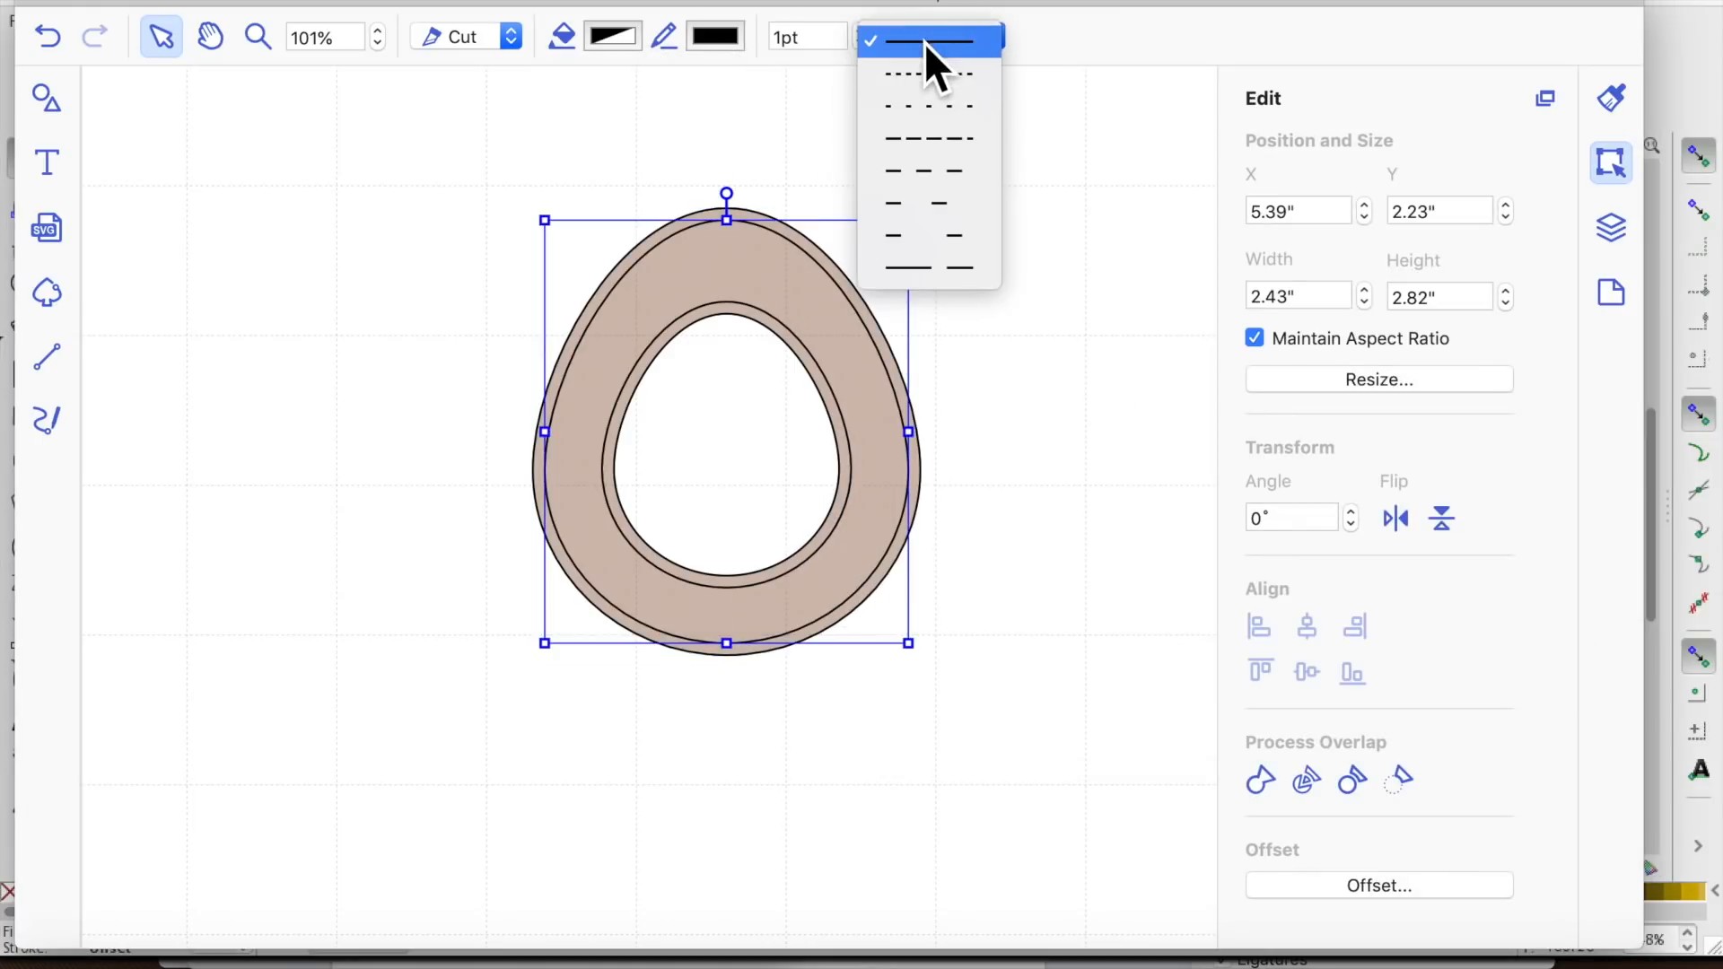
{"action": "left_click", "coordinate": [940, 80]}
{"action": "left_click", "coordinate": [1088, 327]}
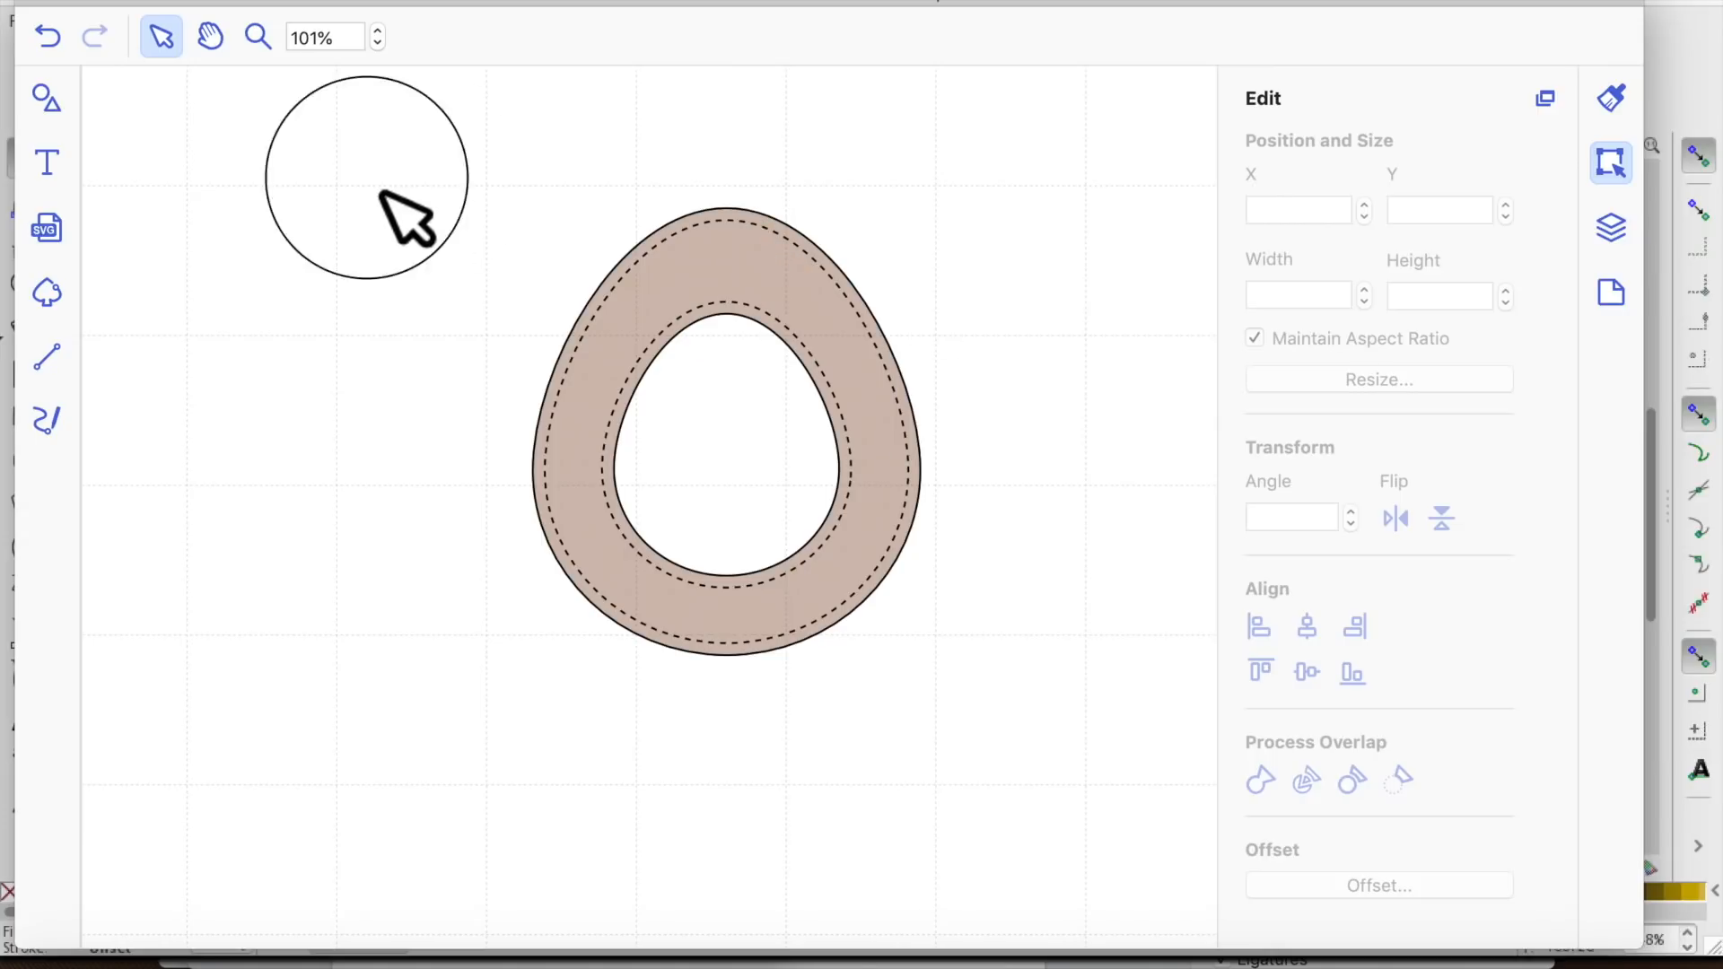
{"action": "left_click_drag", "start_coordinate": [368, 177], "coordinate": [938, 639]}
{"action": "key", "text": "Delete"}
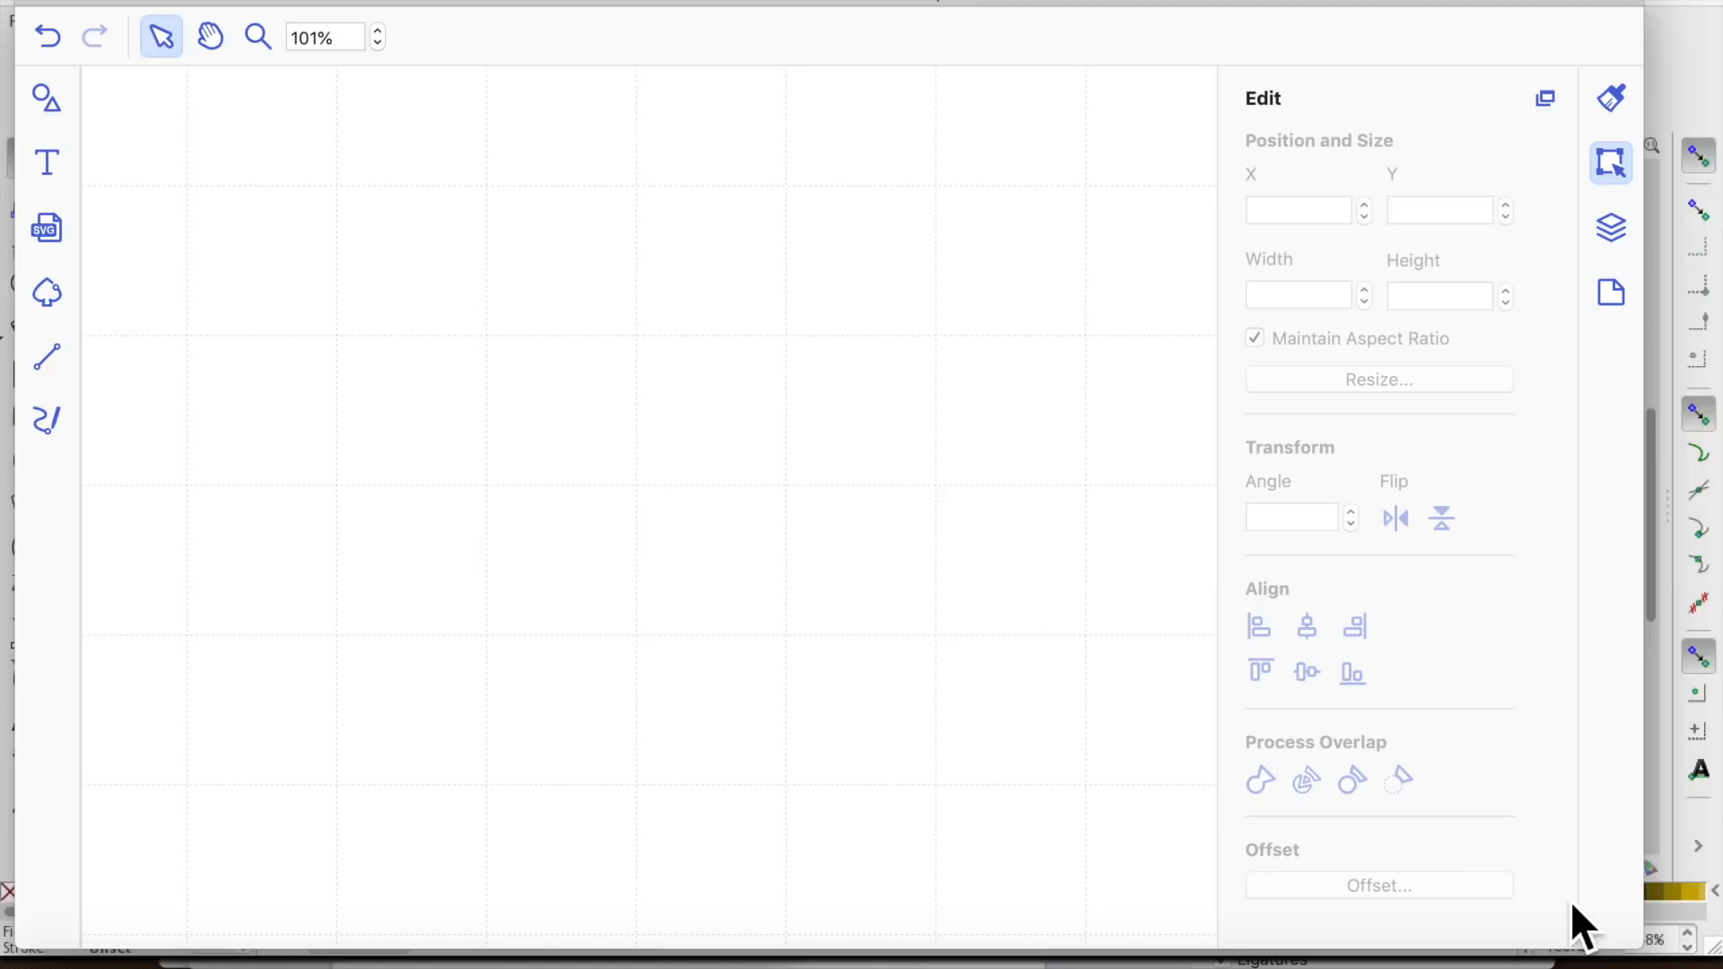
Undo the recent changes one by one, back to the separate small grey egg and the solid brown egg
{"action": "left_click", "coordinate": [50, 51]}
{"action": "left_click", "coordinate": [50, 51]}
{"action": "left_click", "coordinate": [49, 51]}
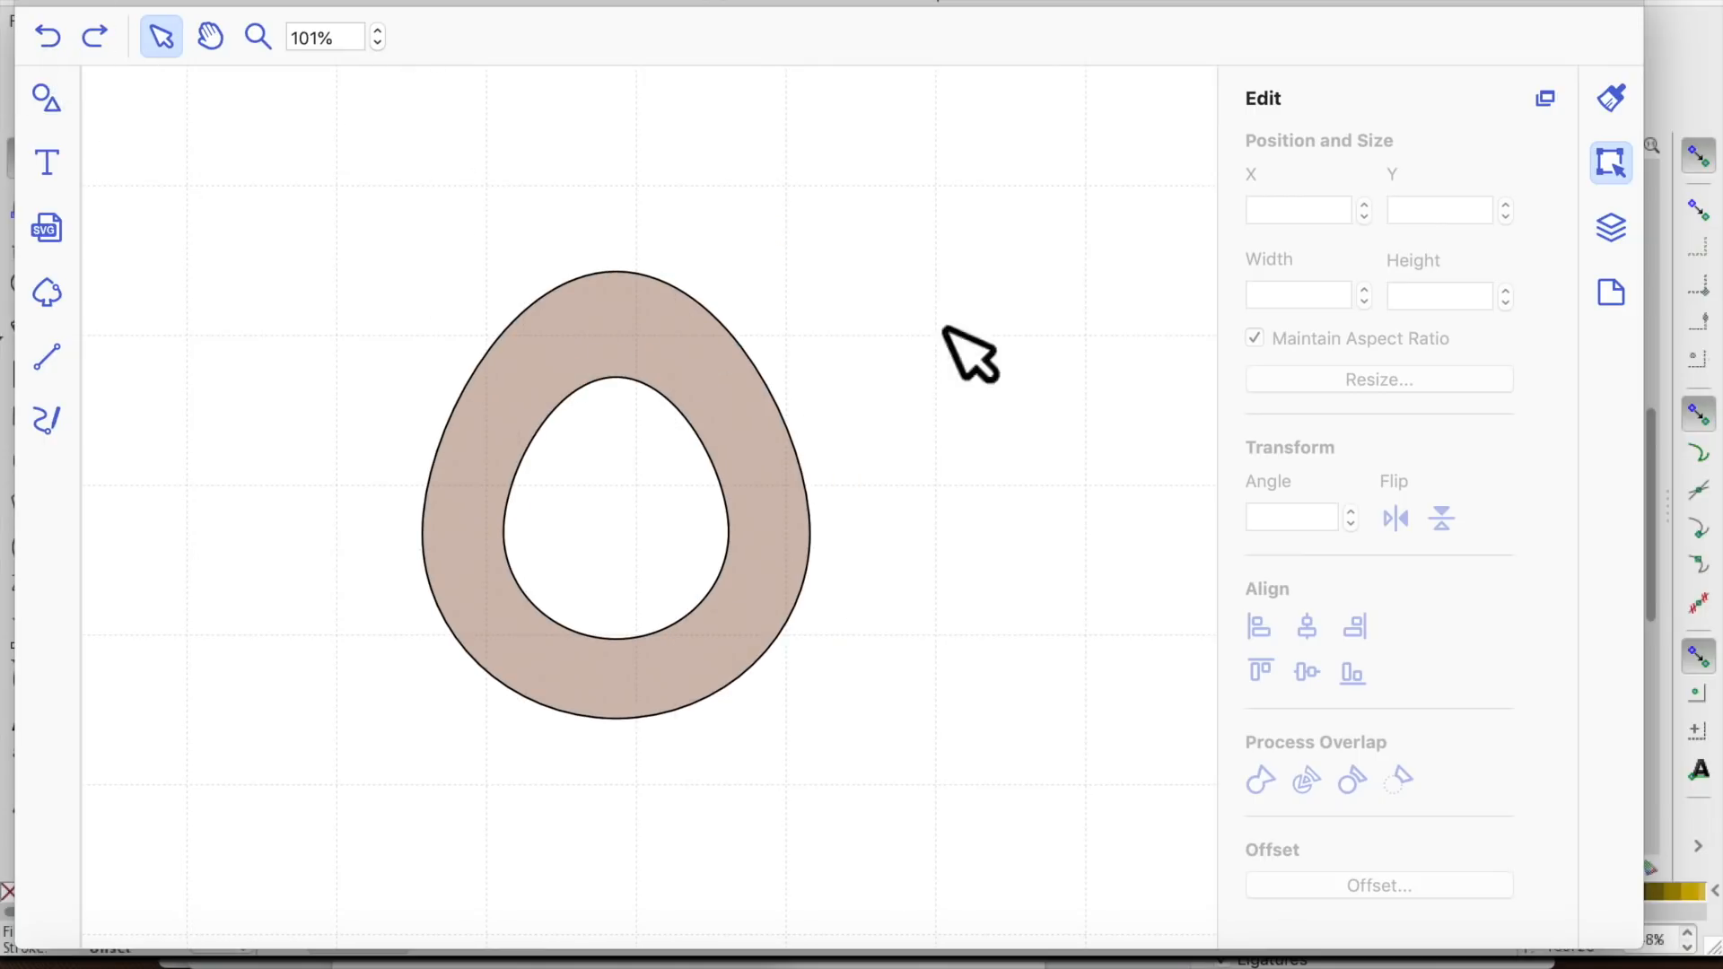
{"action": "left_click", "coordinate": [97, 4]}
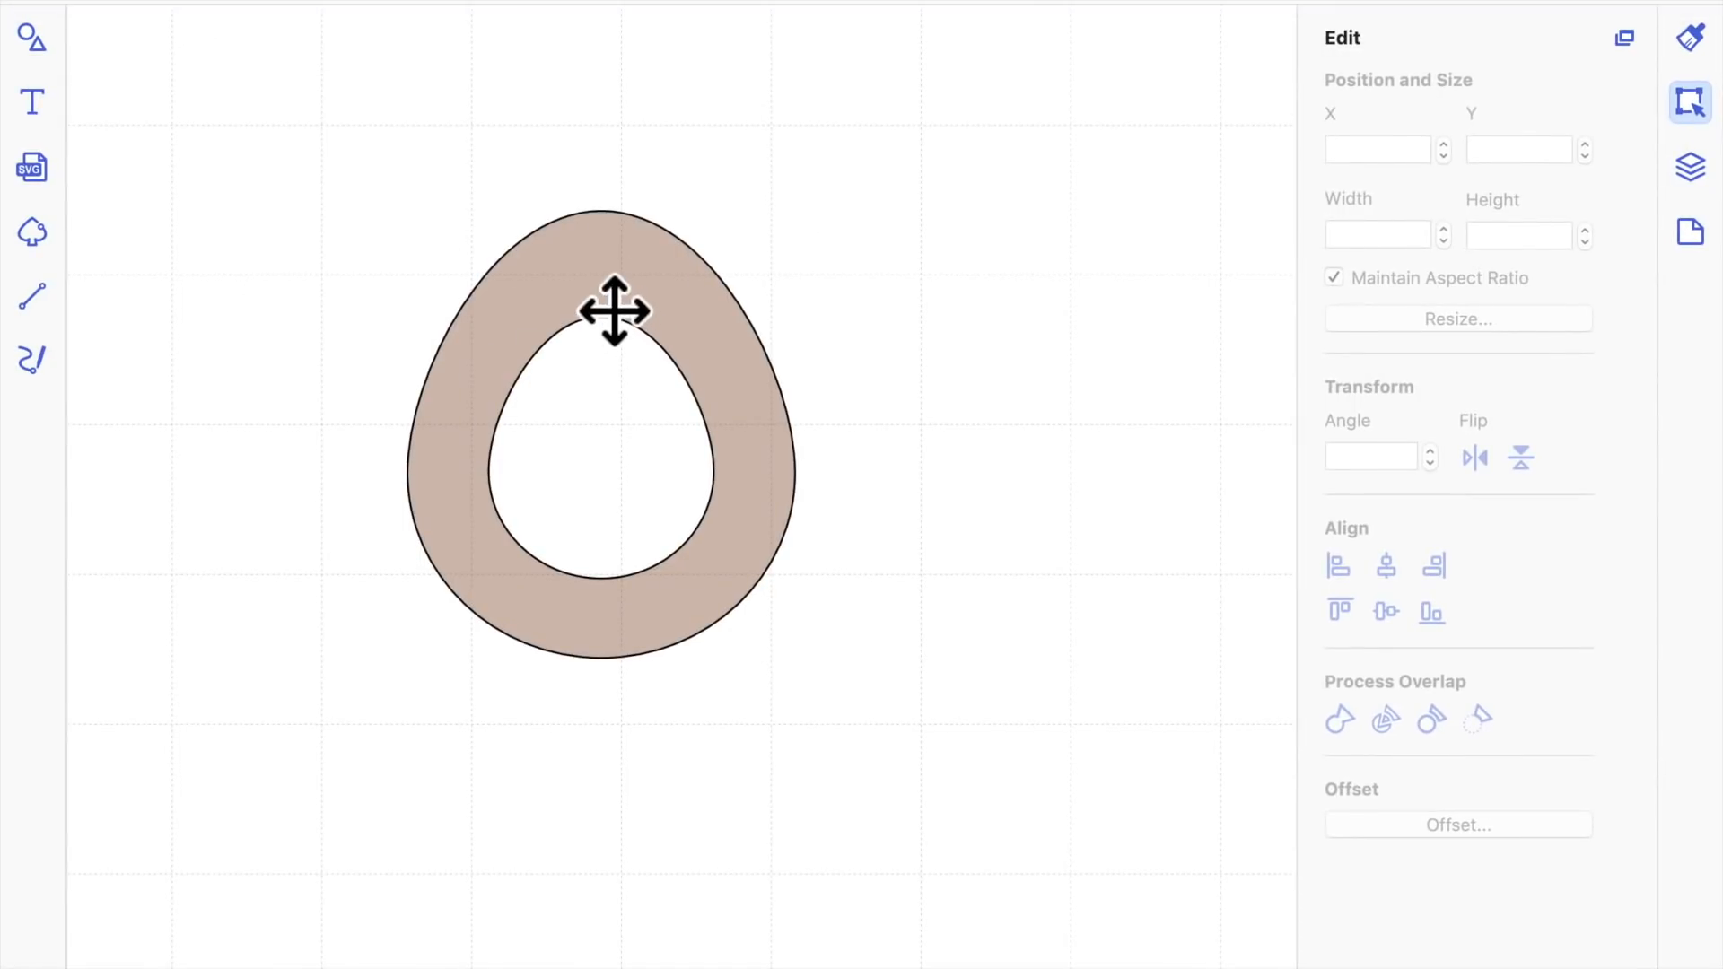
{"action": "left_click_drag", "start_coordinate": [611, 311], "coordinate": [665, 427]}
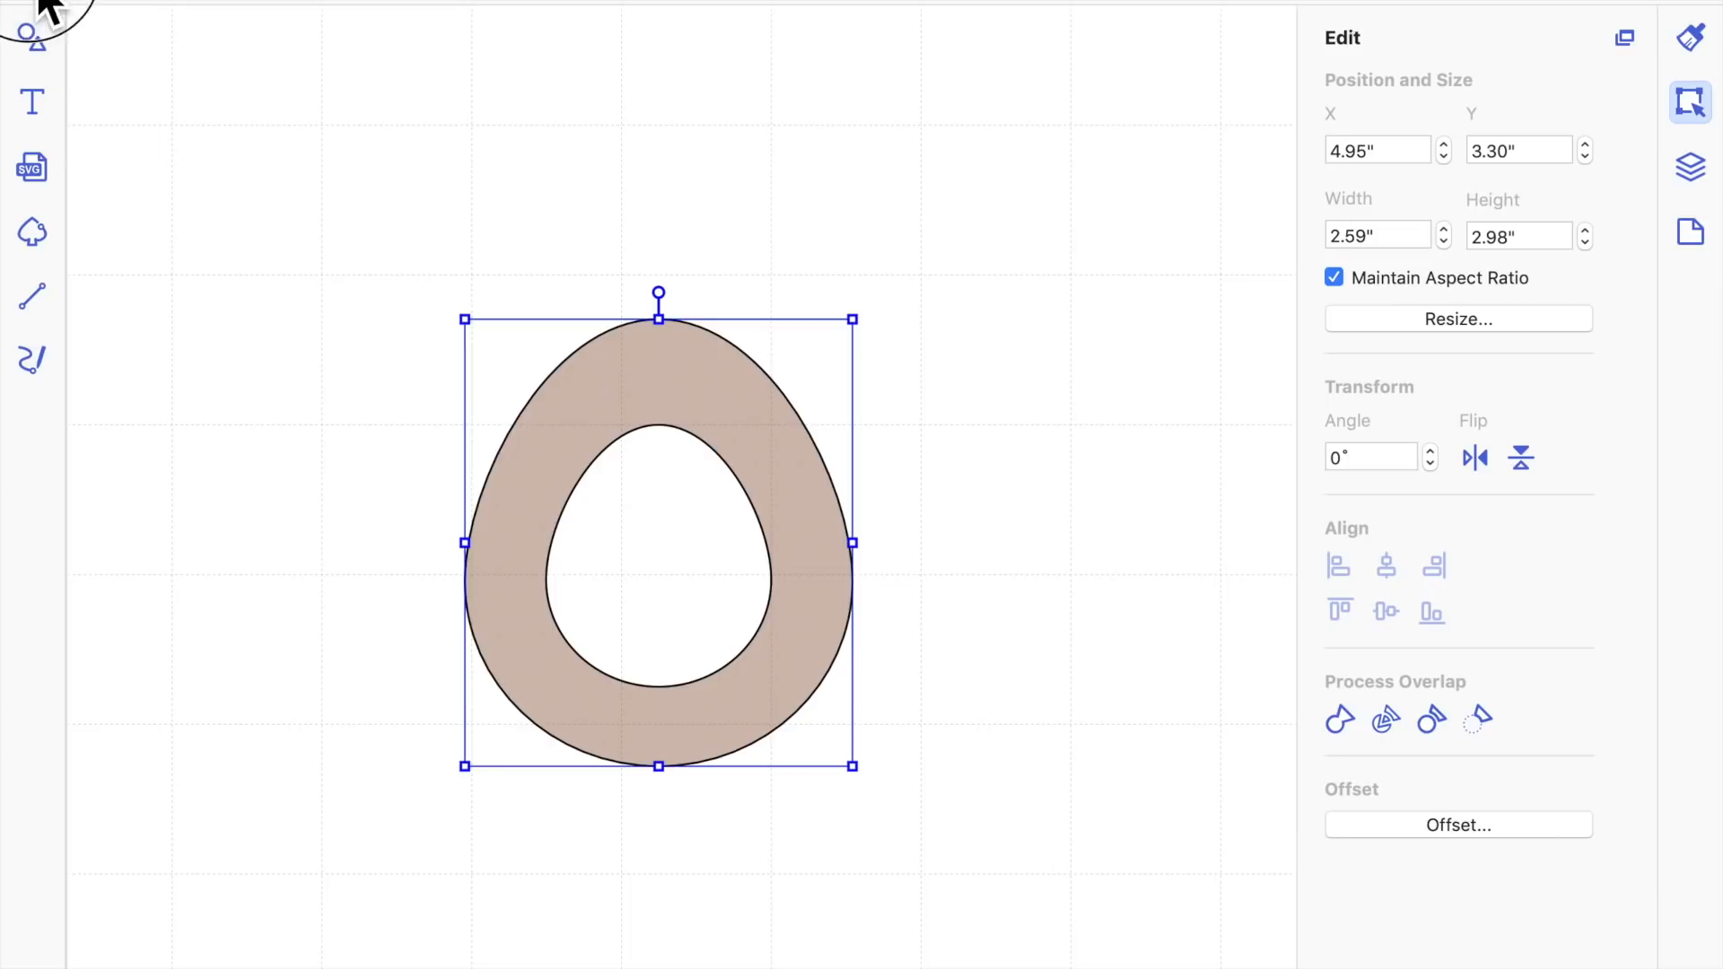
{"action": "key", "text": "super+z"}
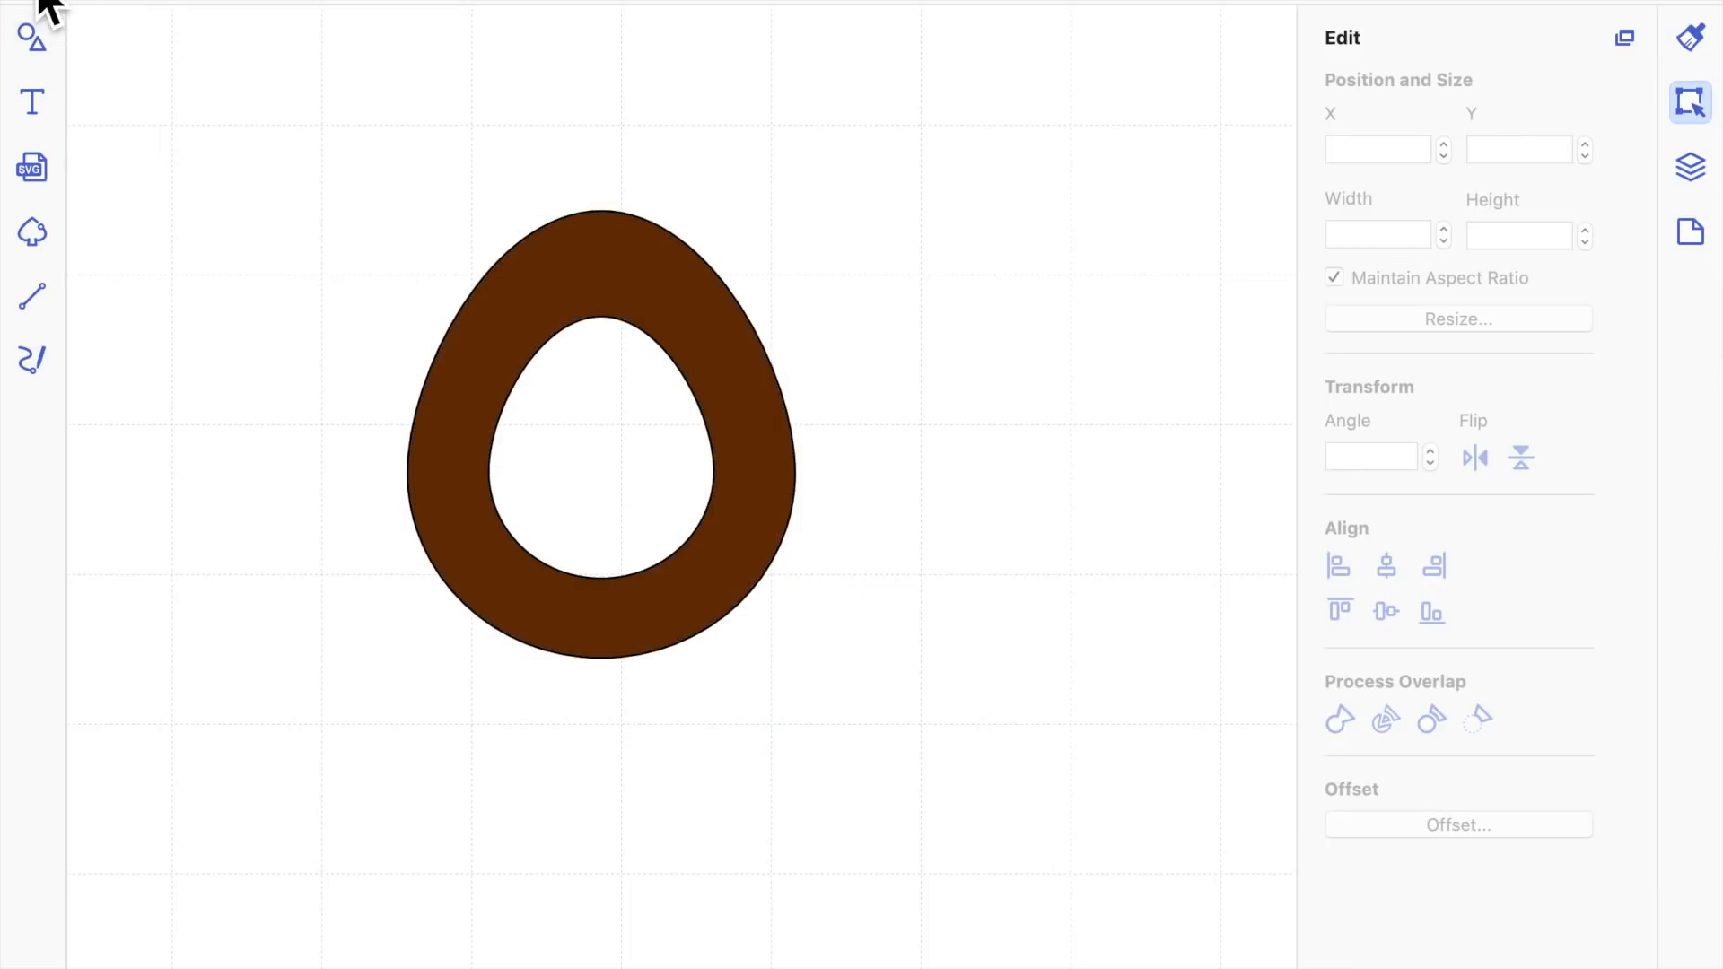
{"action": "left_click", "coordinate": [39, 1]}
{"action": "left_click", "coordinate": [39, 1]}
{"action": "left_click", "coordinate": [39, 1]}
{"action": "left_click", "coordinate": [38, 1]}
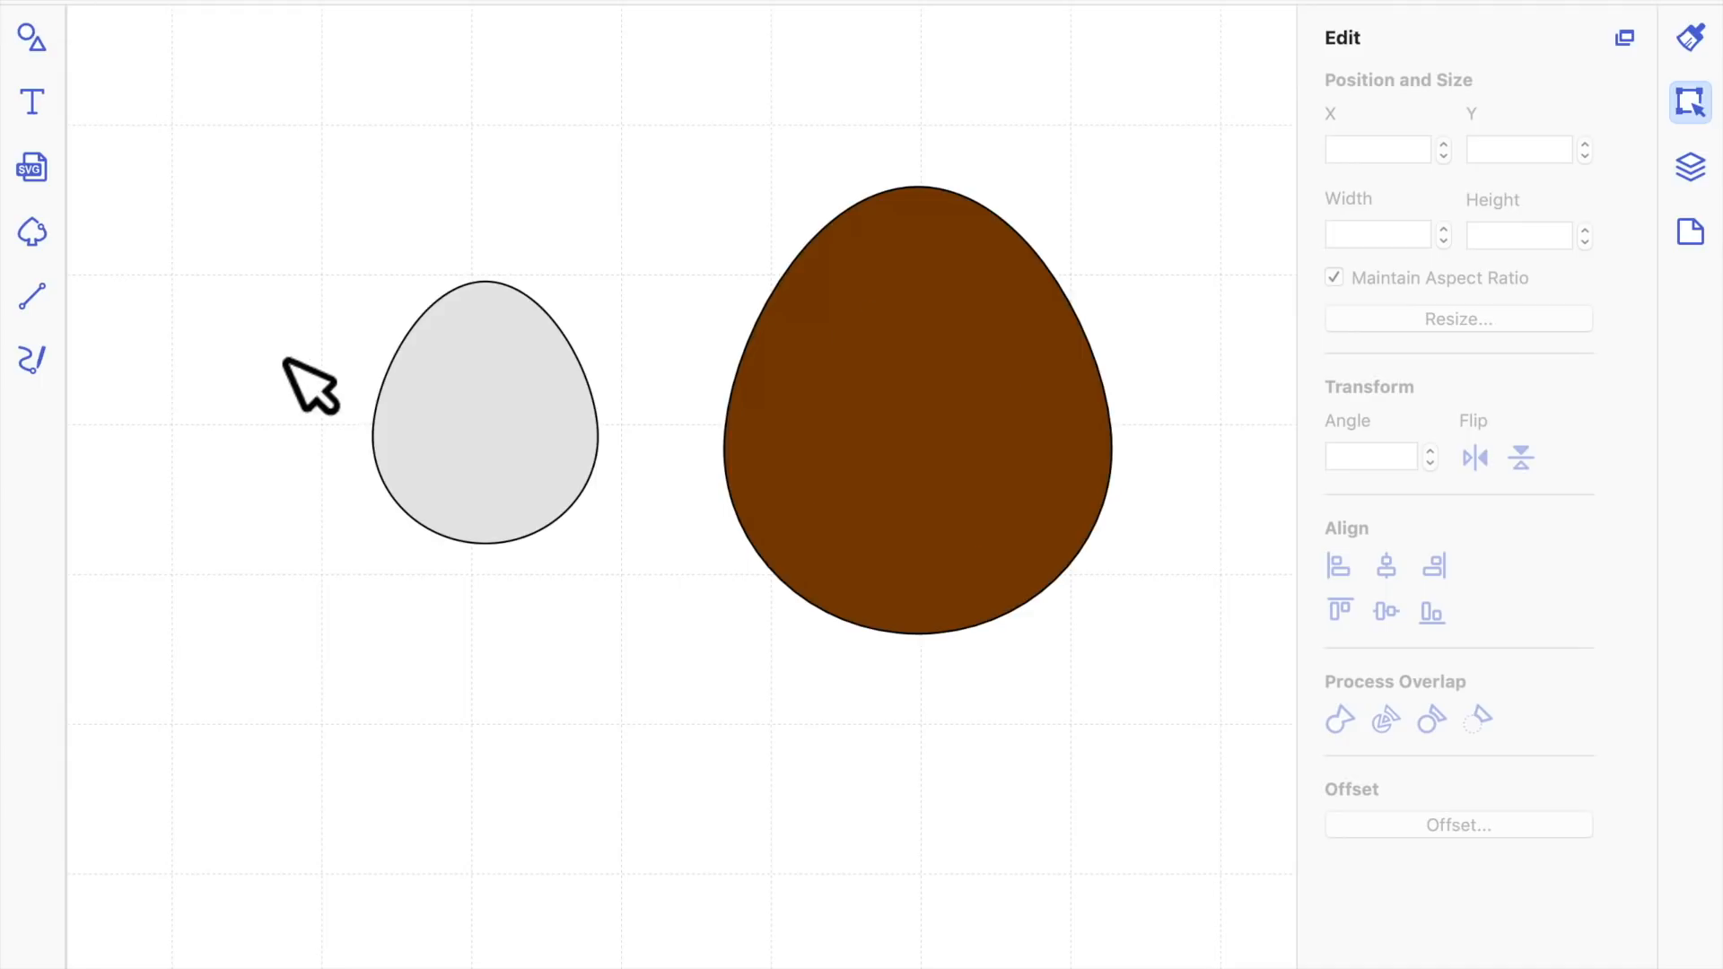
Move the magenta flower partly onto the mat, to about X -2.87", Y 0.68"
{"action": "left_click", "coordinate": [374, 3]}
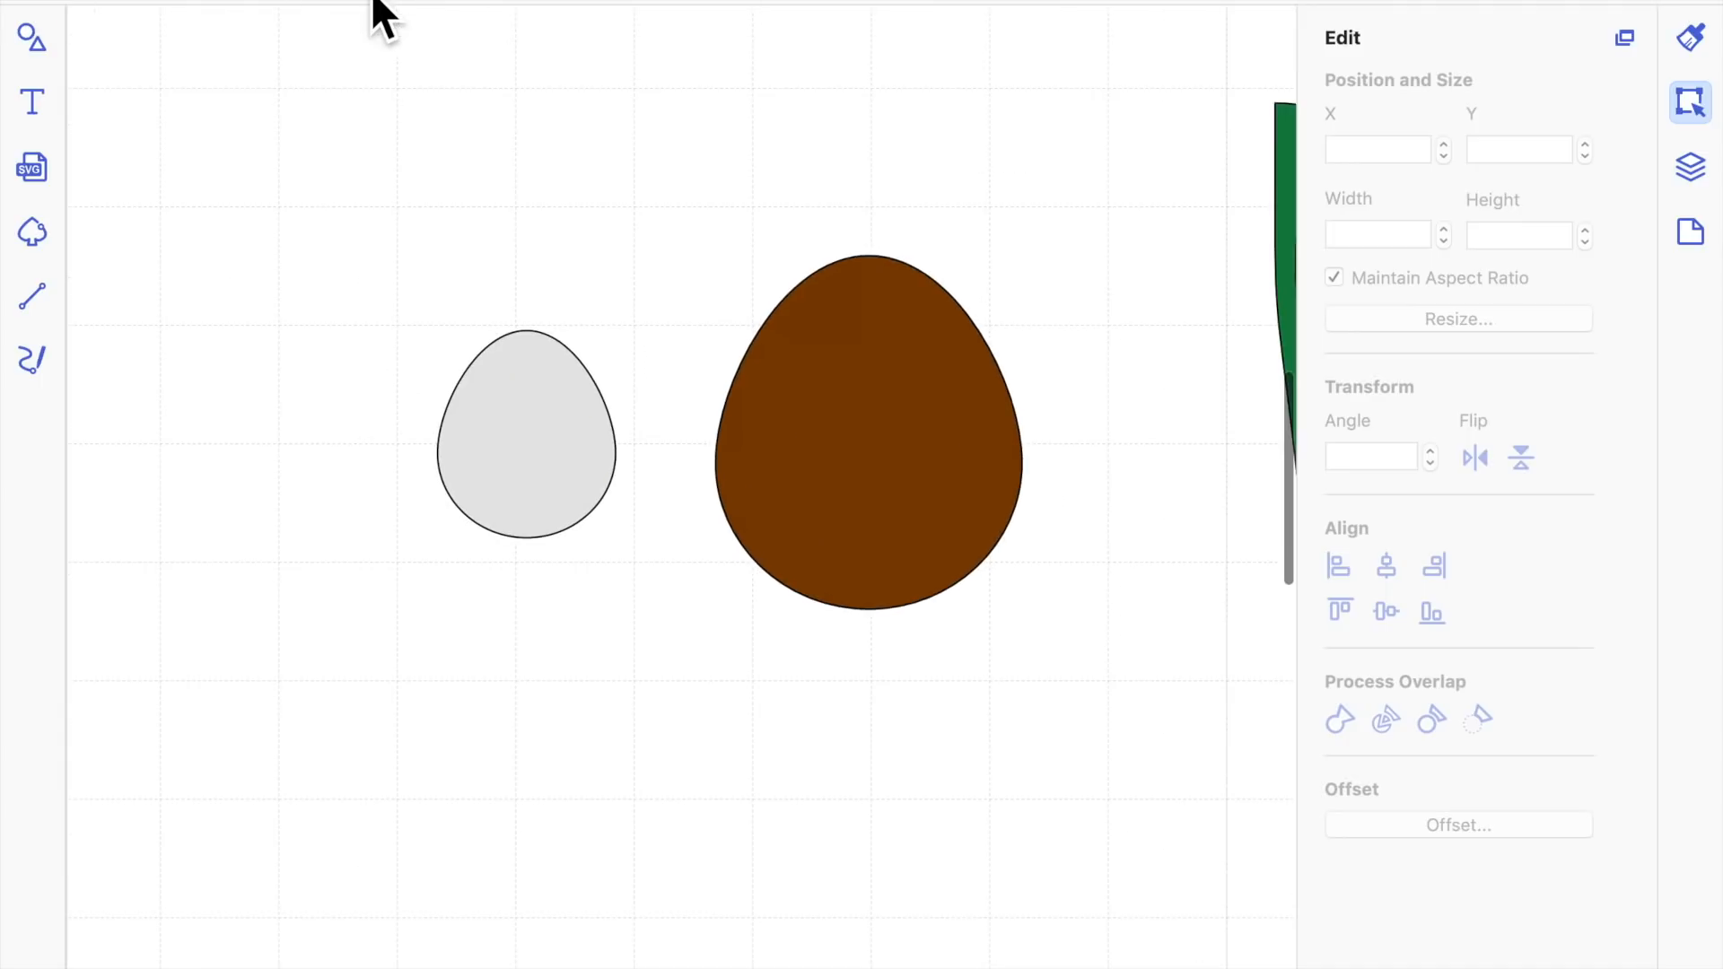
{"action": "left_click", "coordinate": [375, 2]}
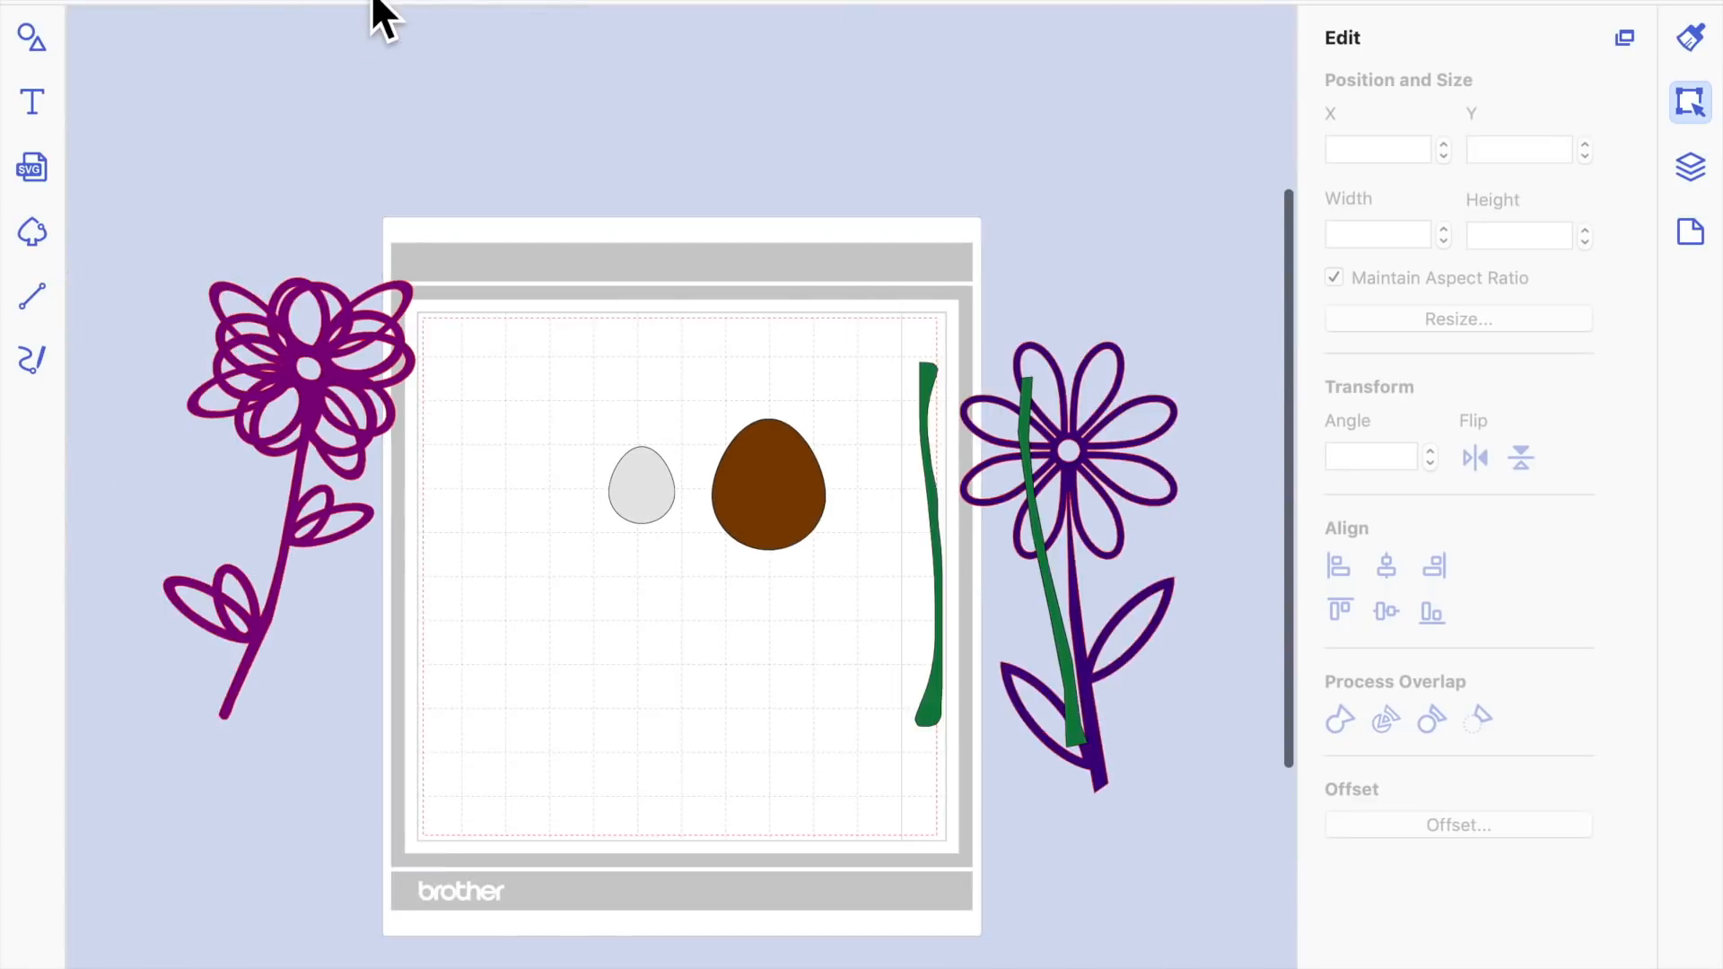
{"action": "left_click", "coordinate": [374, 3]}
{"action": "left_click", "coordinate": [374, 2]}
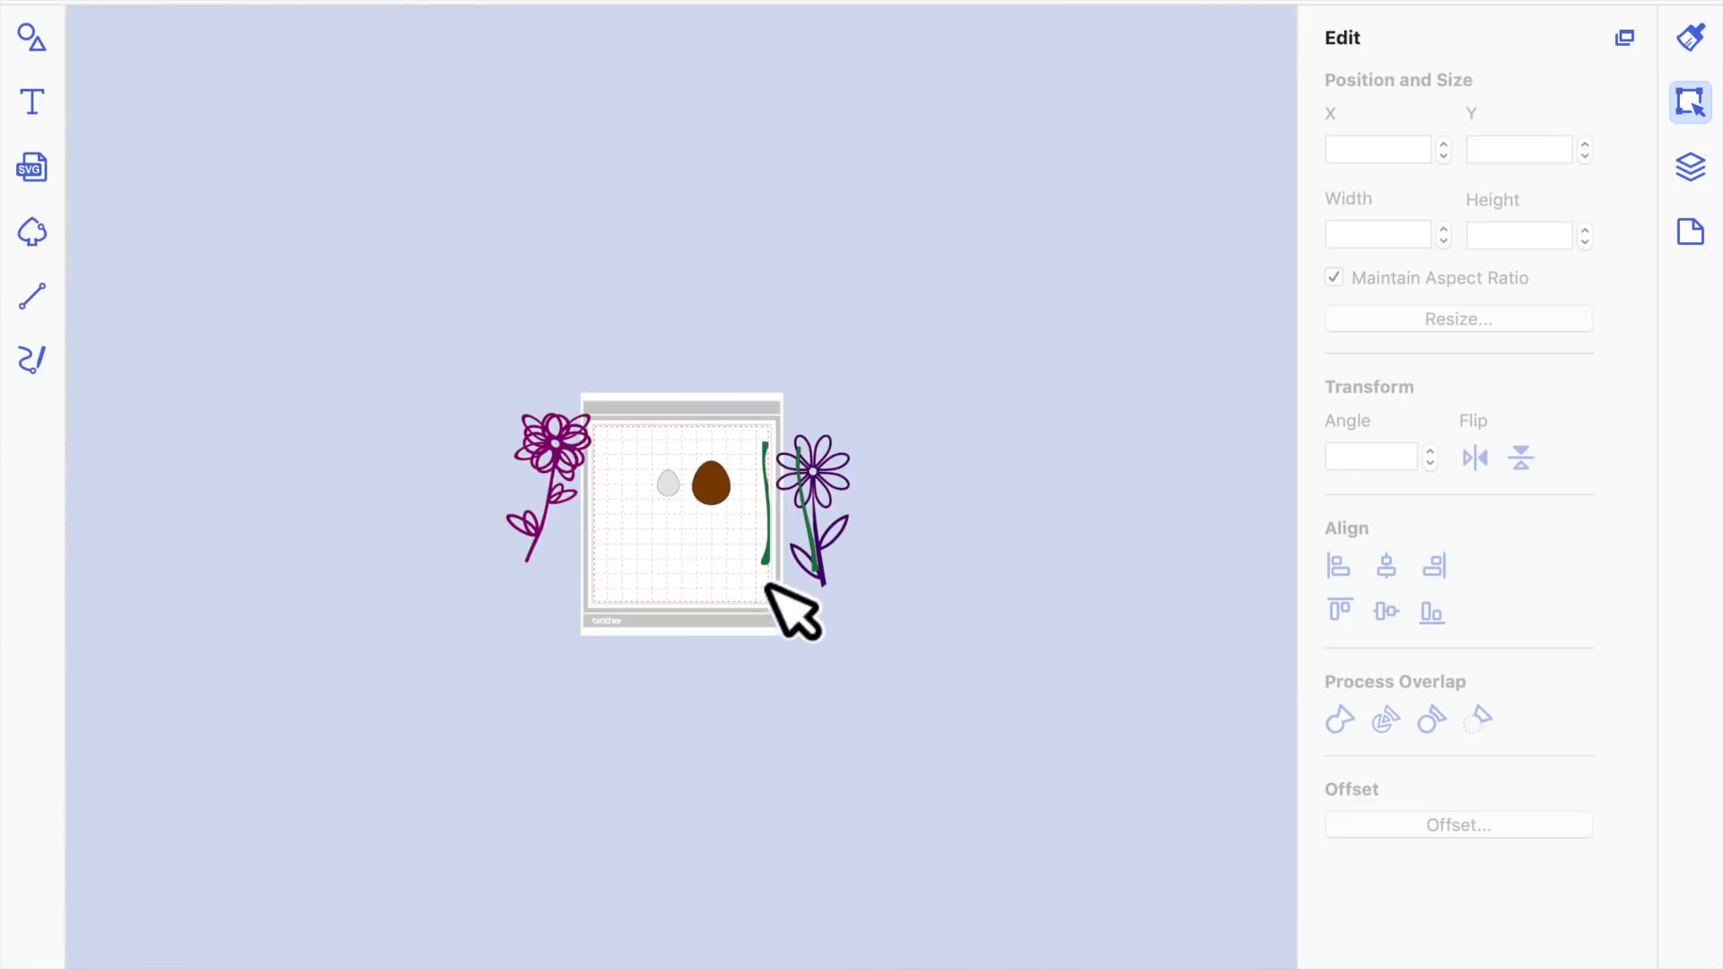
{"action": "left_click", "coordinate": [590, 3]}
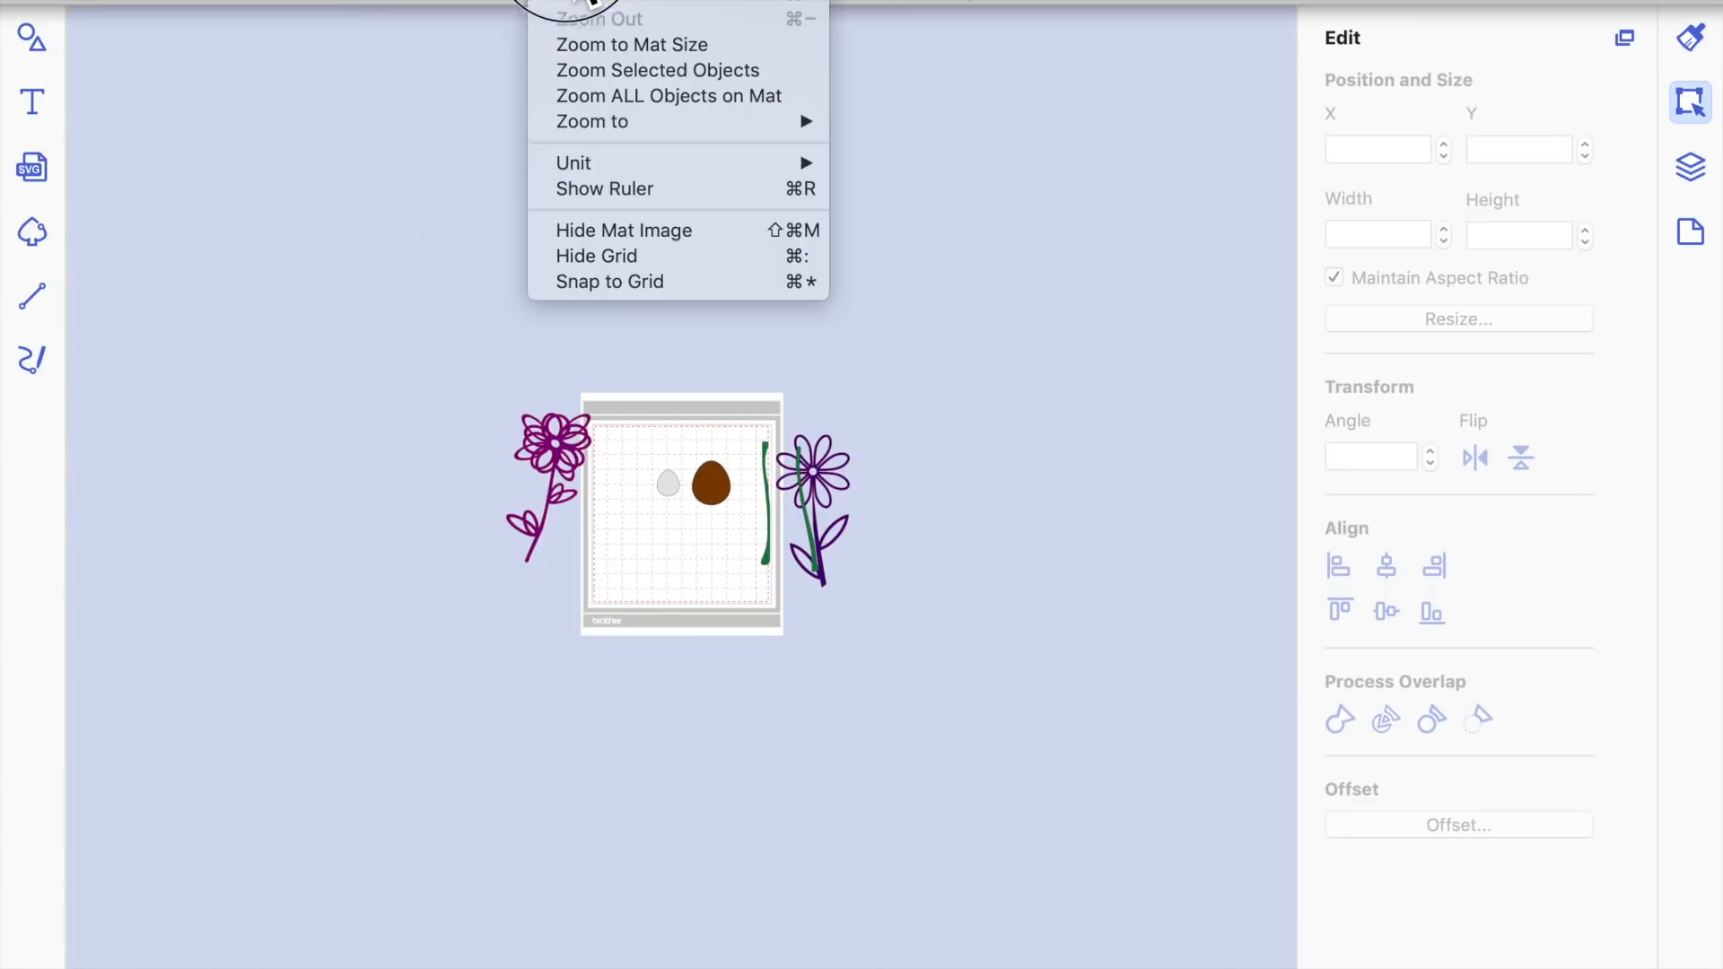
{"action": "left_click", "coordinate": [641, 45]}
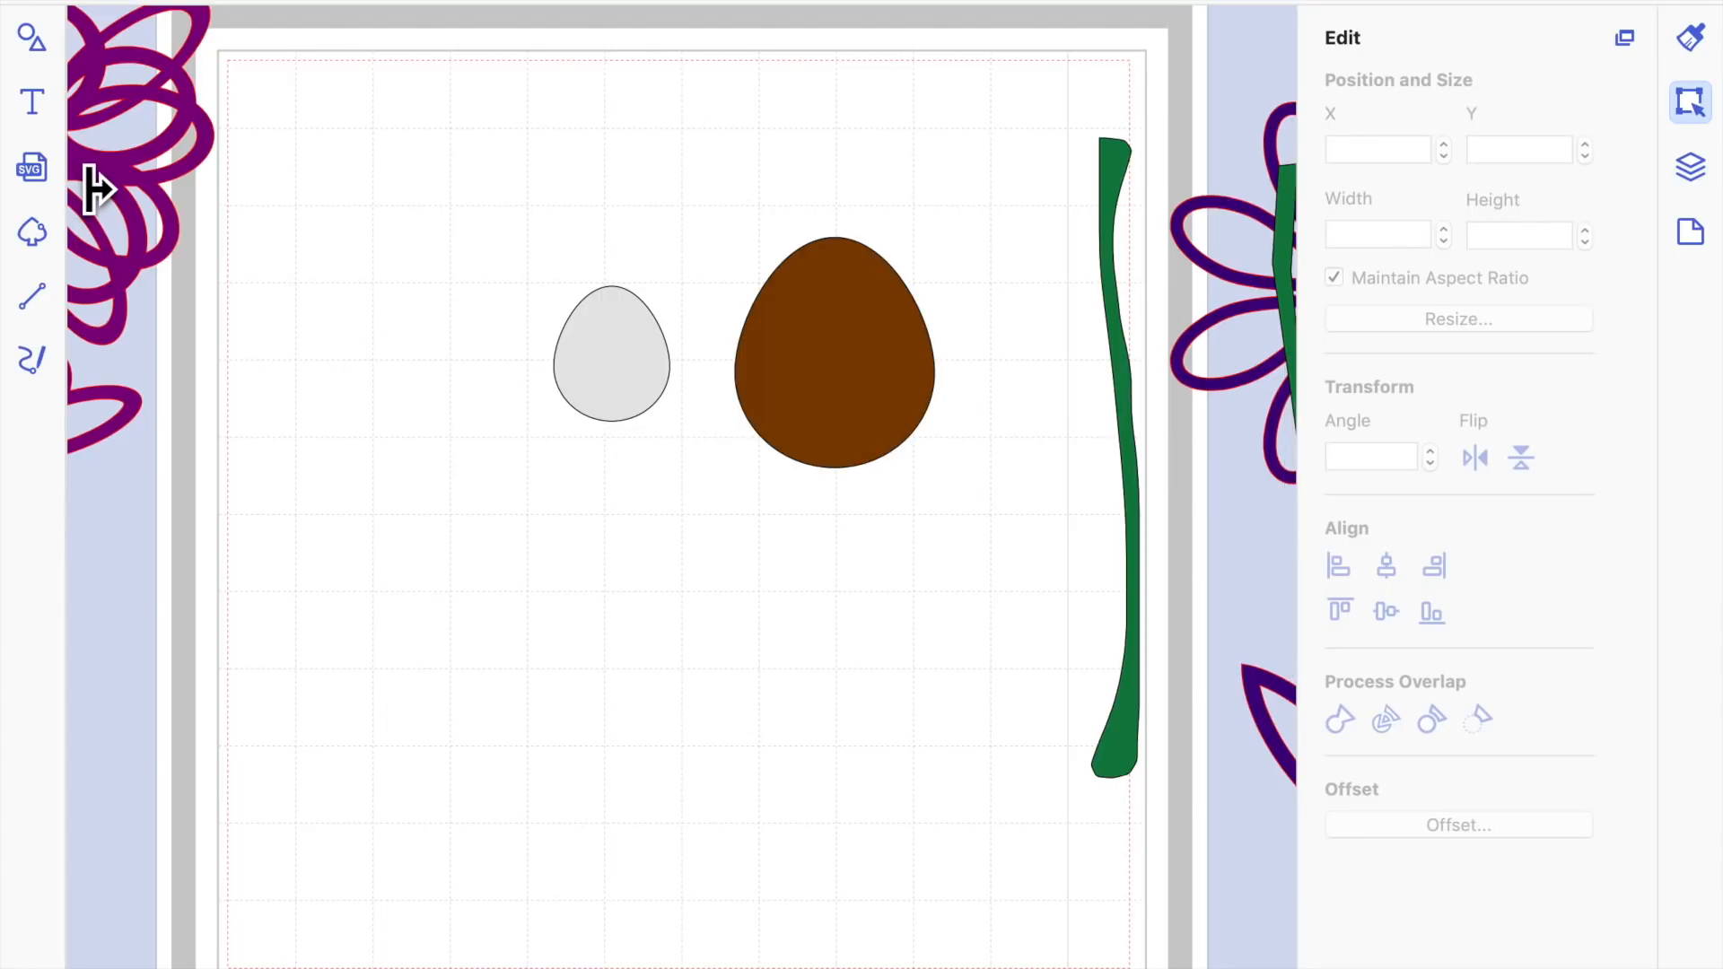
{"action": "left_click_drag", "start_coordinate": [126, 211], "coordinate": [333, 320]}
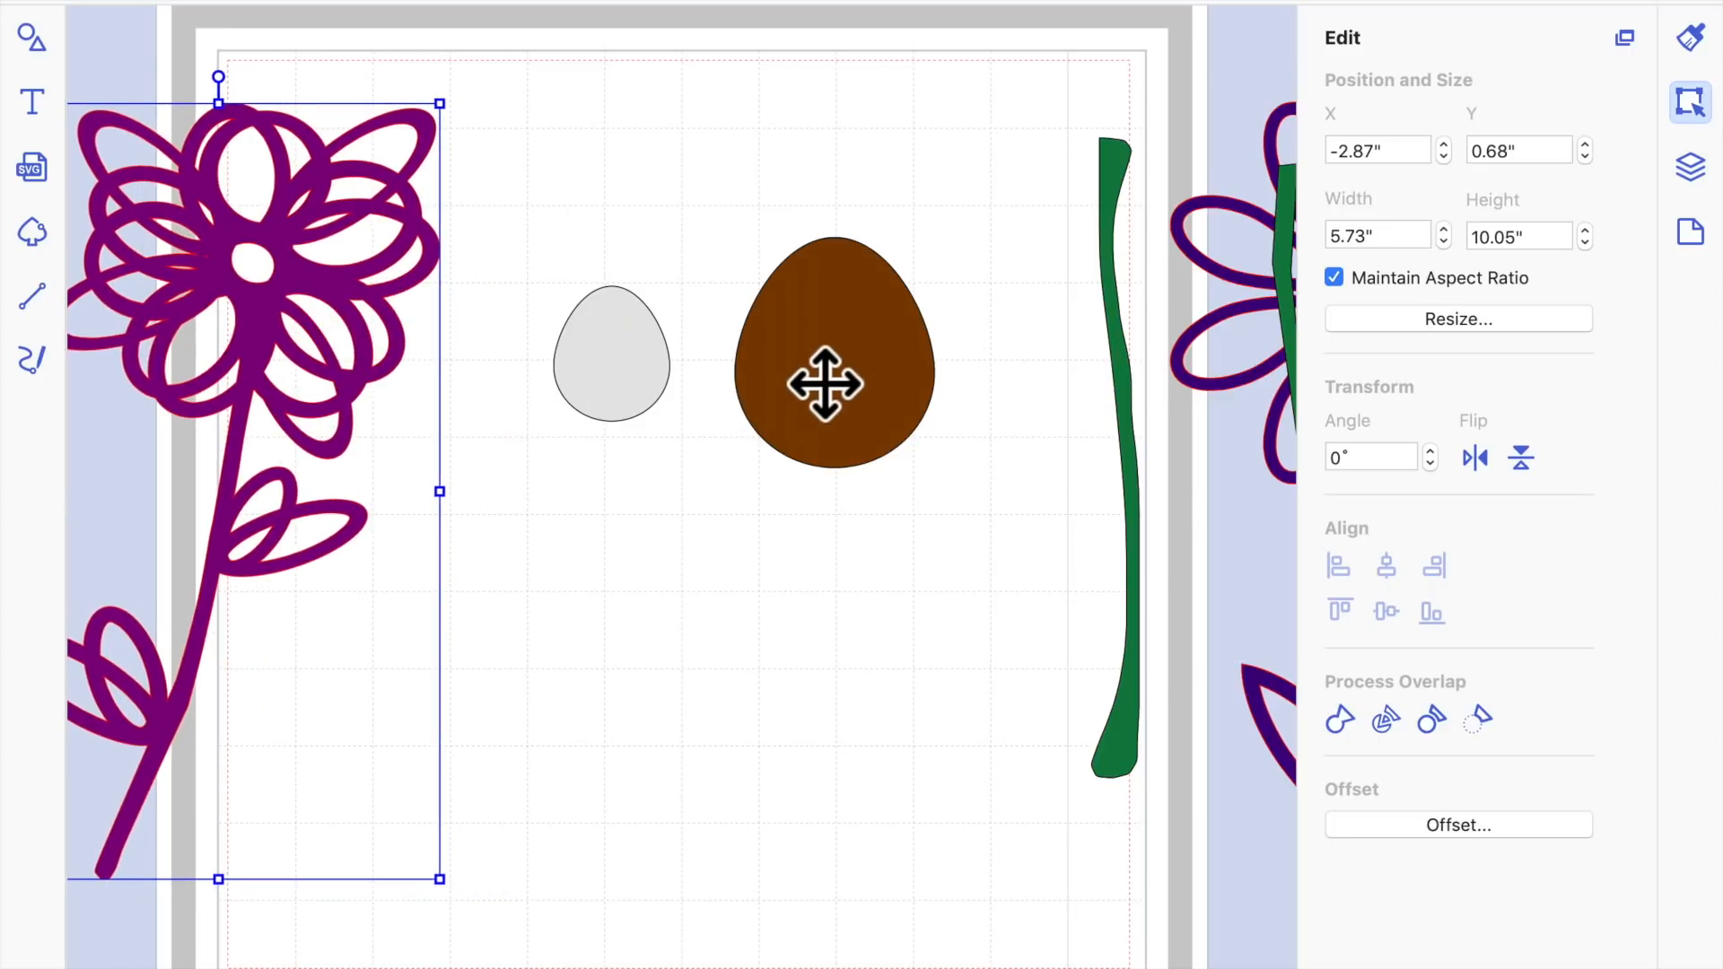
Create an inward offset line with 0.16" spacing on the brown egg, and delete that offset shape
{"action": "left_click", "coordinate": [836, 412]}
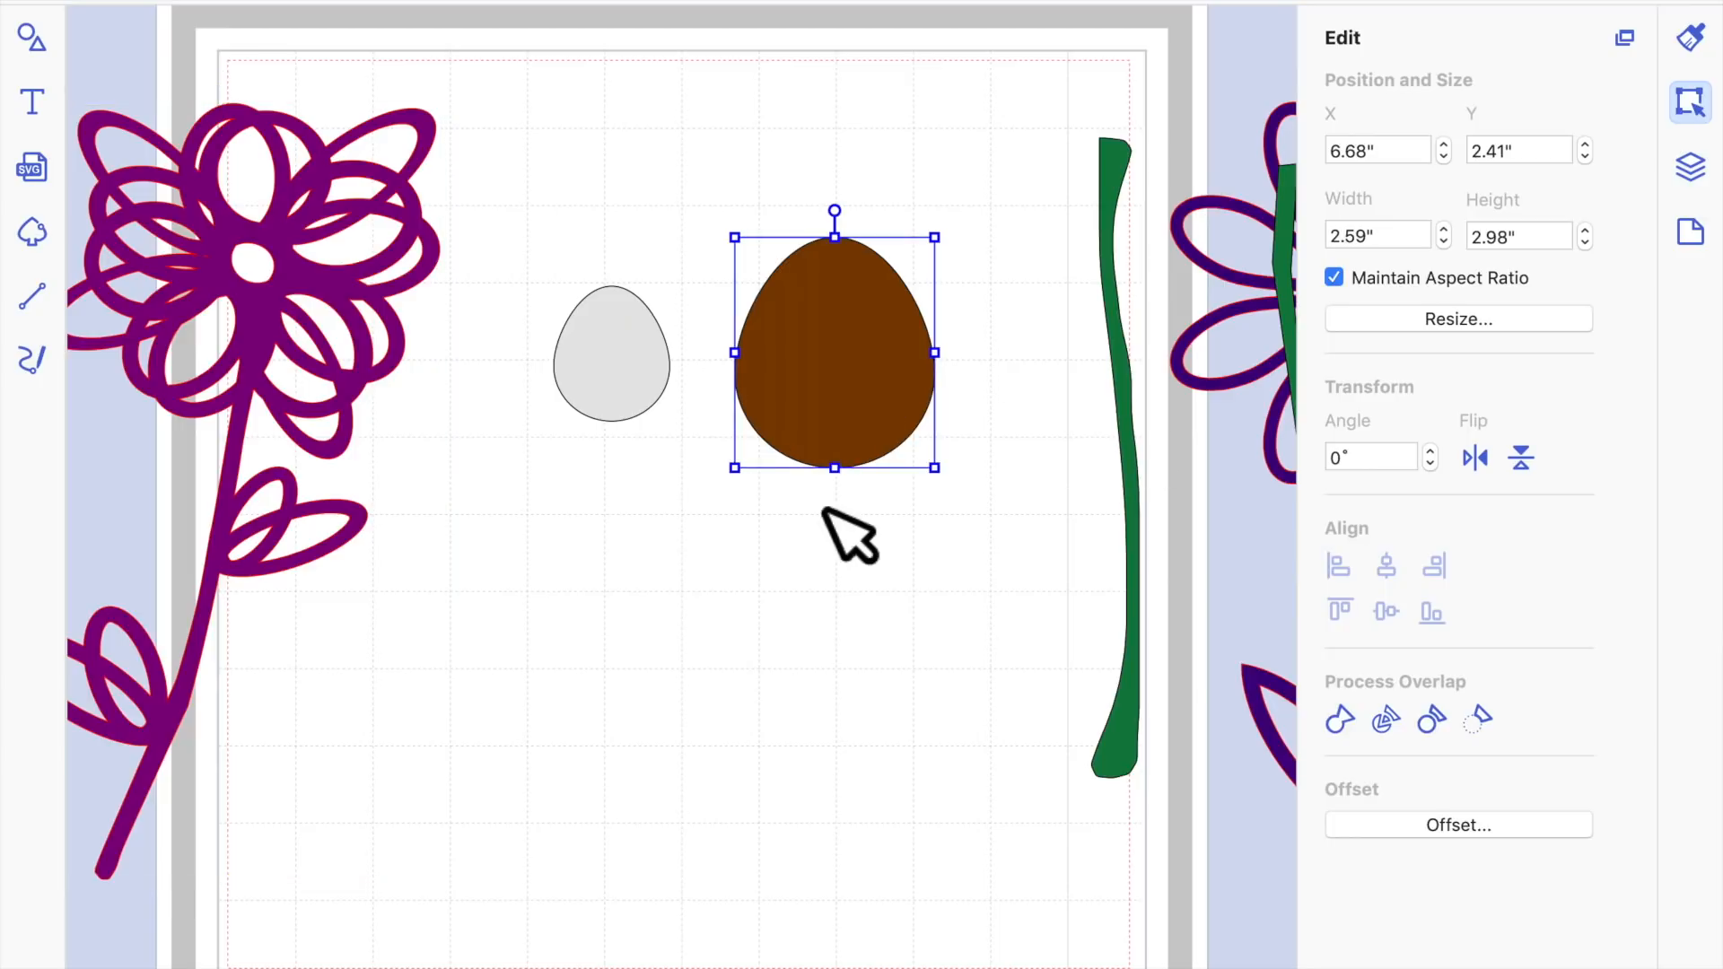
{"action": "left_click", "coordinate": [1479, 817]}
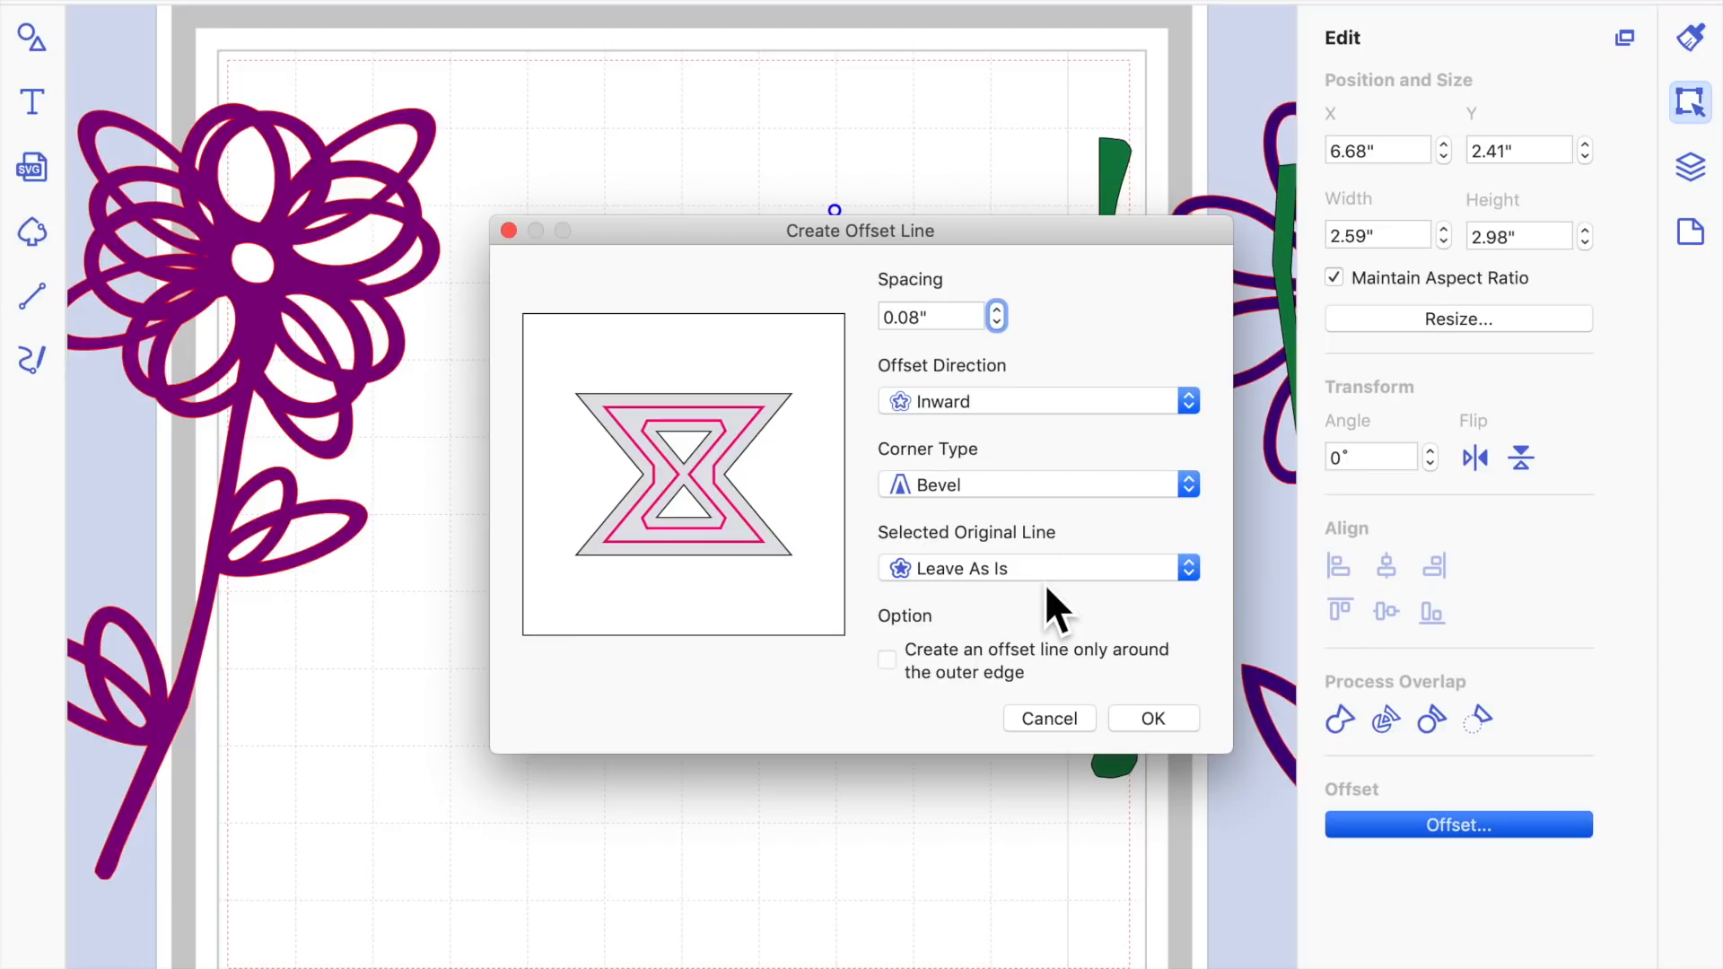
{"action": "left_click", "coordinate": [1005, 311]}
{"action": "left_click", "coordinate": [1005, 311]}
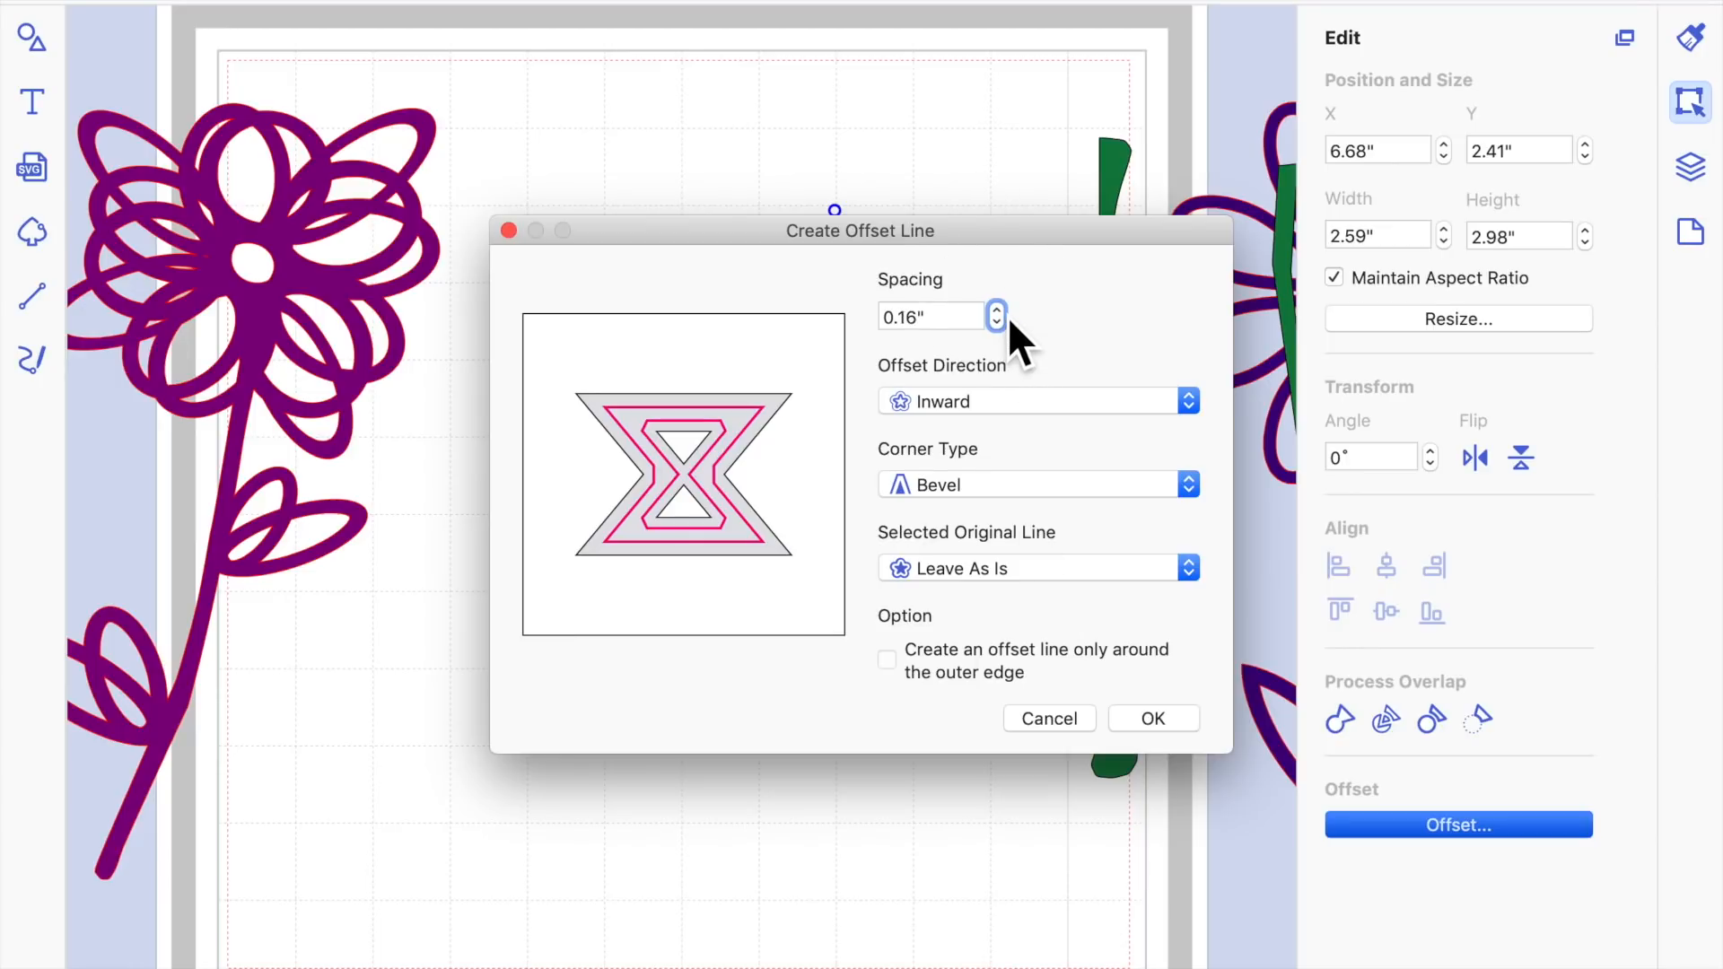
{"action": "left_click", "coordinate": [1153, 719]}
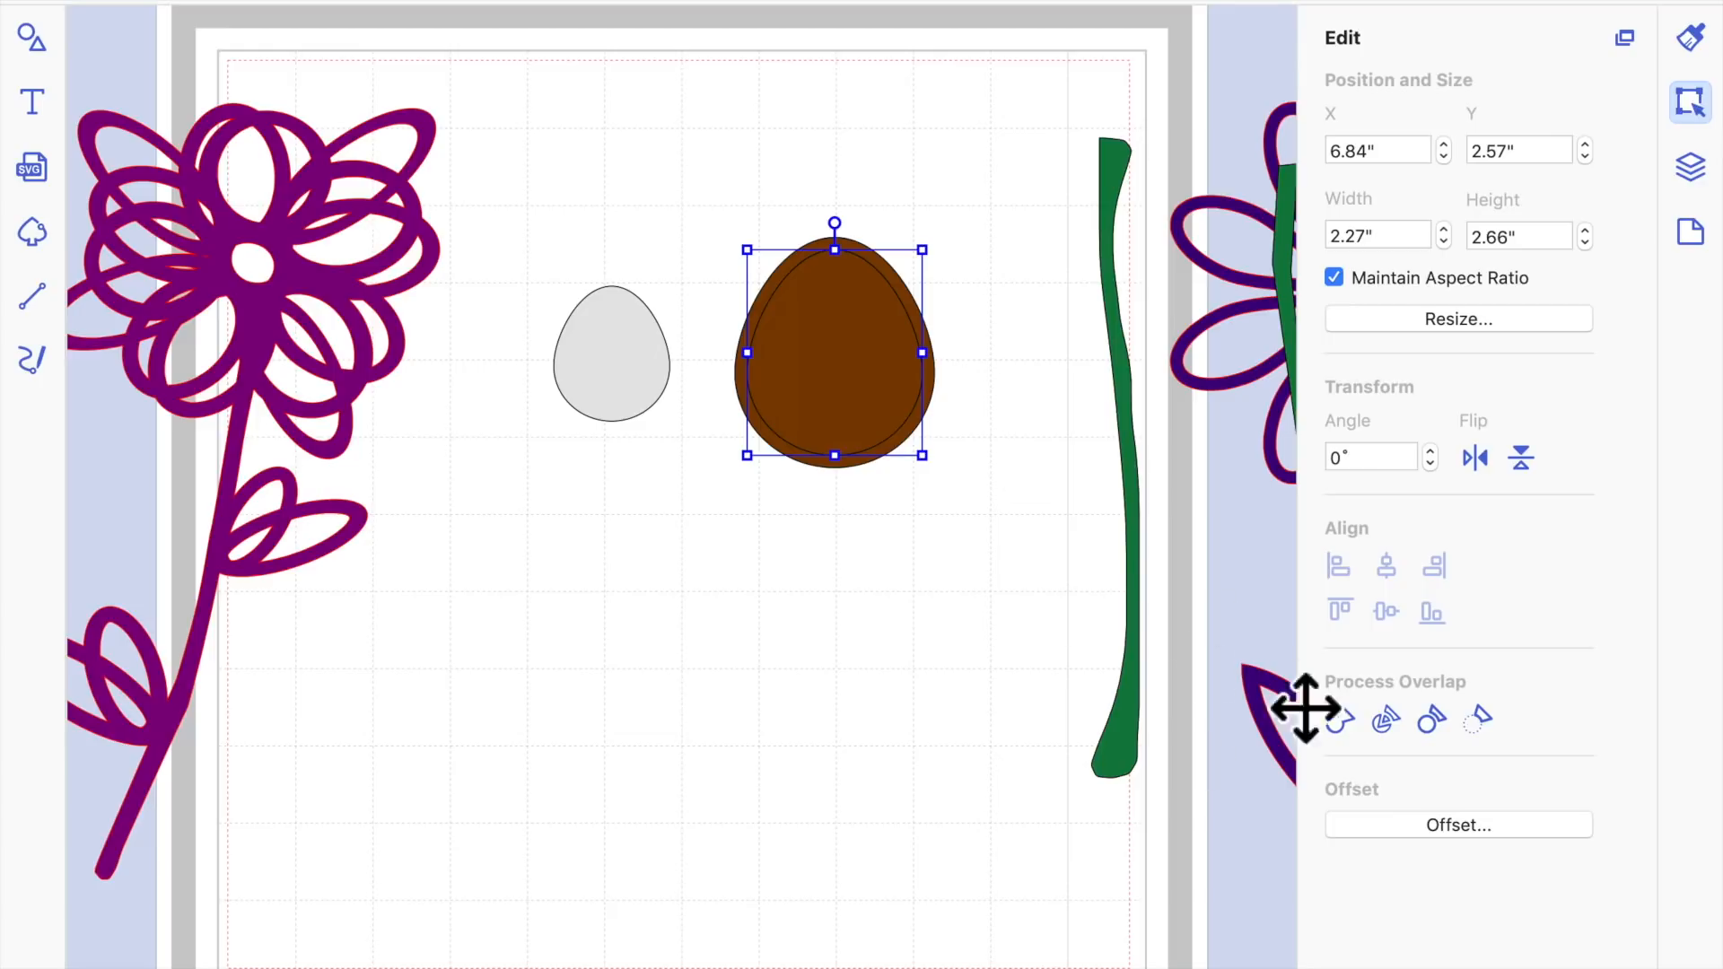
{"action": "key", "text": "Delete"}
Create an inward offset line on the brown egg with a spacing wider than 0.16", keeping the original outline
{"action": "left_click", "coordinate": [888, 324]}
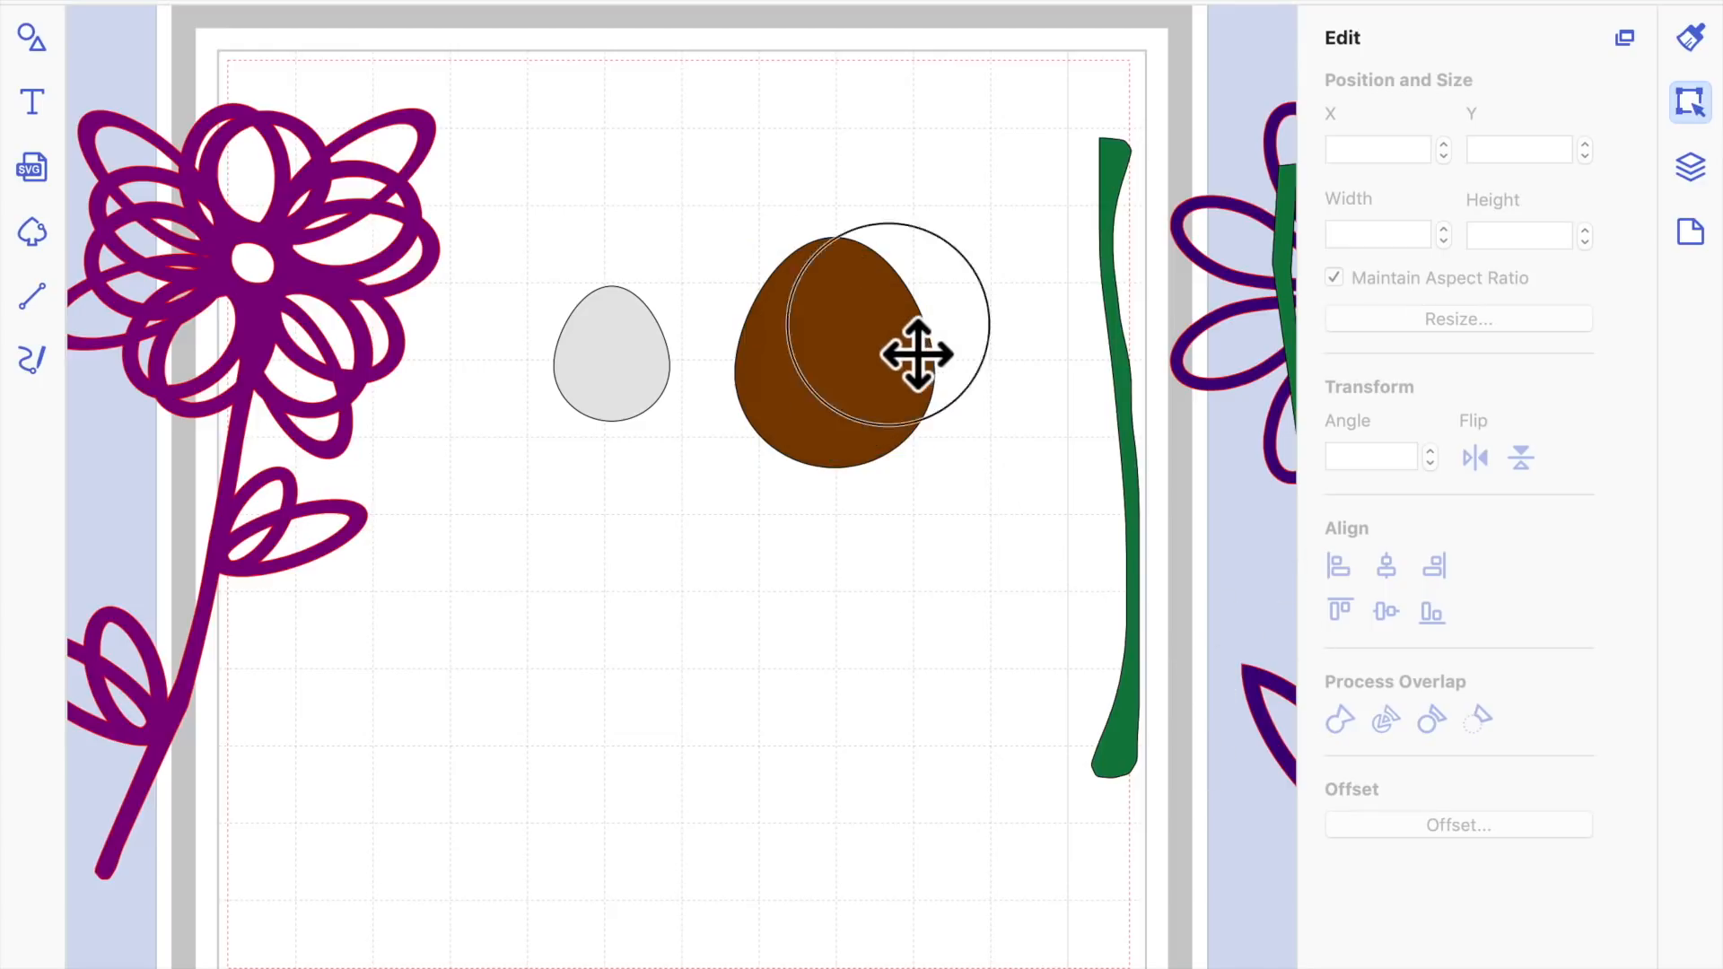
{"action": "left_click", "coordinate": [1415, 822]}
{"action": "left_click", "coordinate": [997, 309]}
{"action": "left_click", "coordinate": [999, 309]}
{"action": "left_click", "coordinate": [1154, 718]}
{"action": "left_click", "coordinate": [965, 736]}
{"action": "left_click_drag", "start_coordinate": [677, 88], "coordinate": [933, 385]}
{"action": "left_click", "coordinate": [987, 556]}
{"action": "left_click", "coordinate": [840, 374]}
{"action": "left_click", "coordinate": [901, 515]}
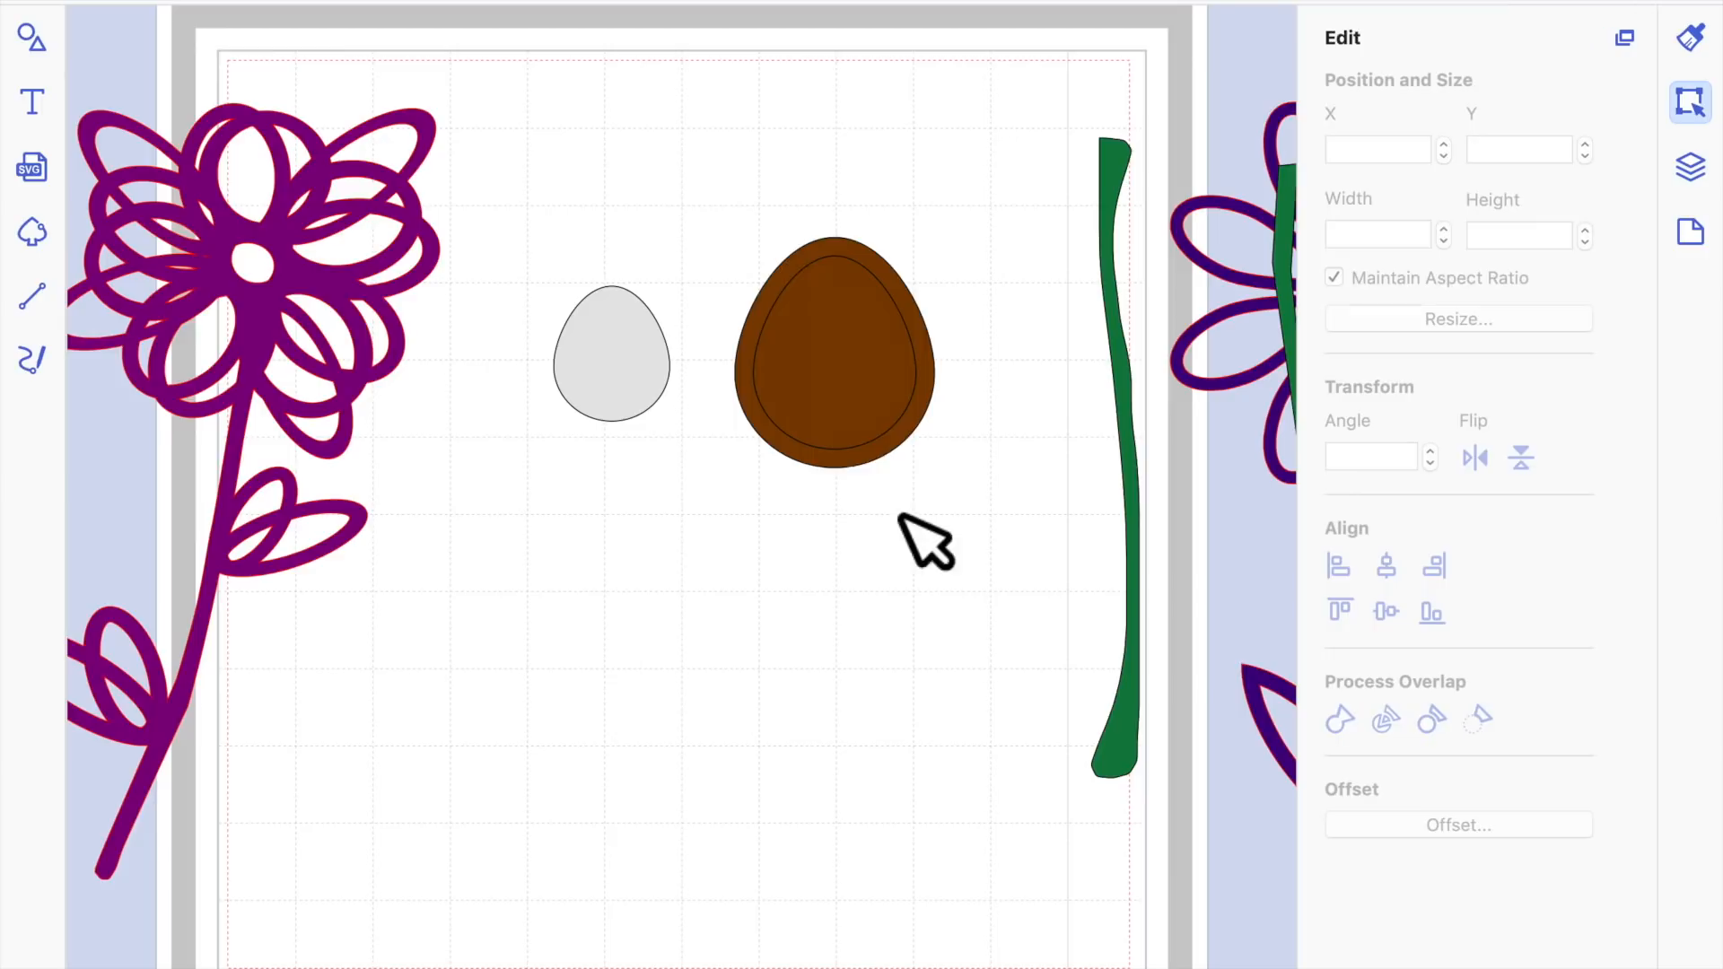
Subtract the inner offset shape from the brown egg, and undo the subtraction
{"action": "left_click_drag", "start_coordinate": [750, 138], "coordinate": [1011, 445]}
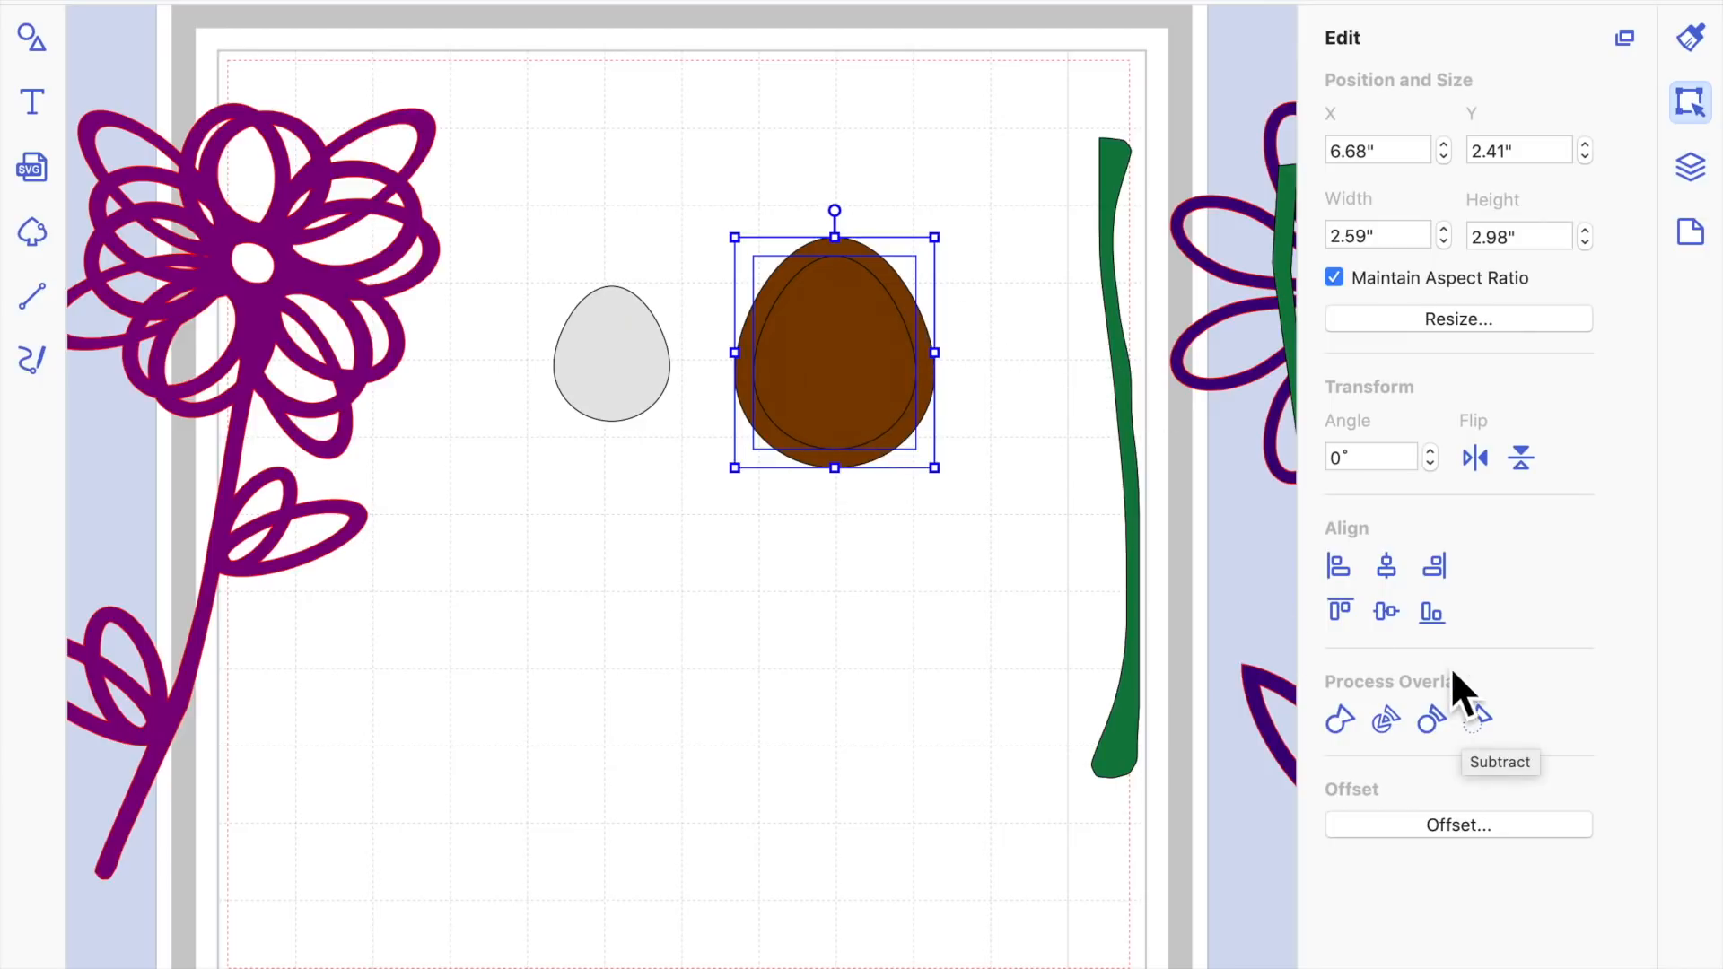
{"action": "left_click", "coordinate": [1477, 719]}
{"action": "left_click", "coordinate": [805, 510]}
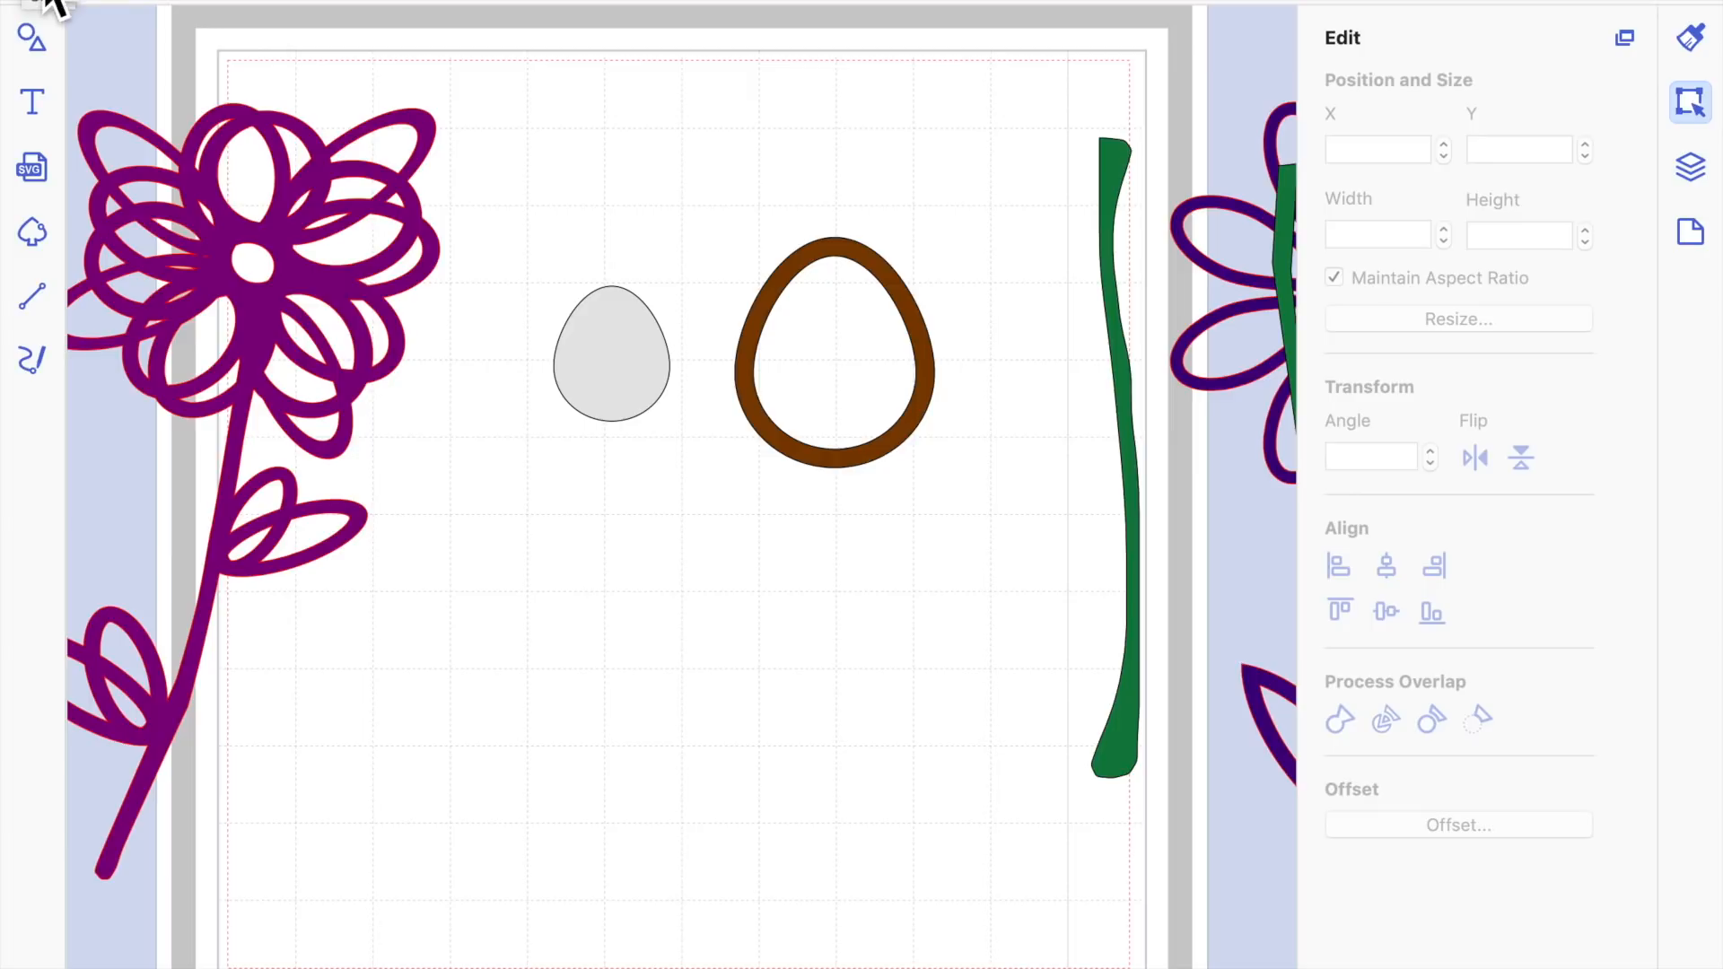
{"action": "key", "text": "ctrl+z"}
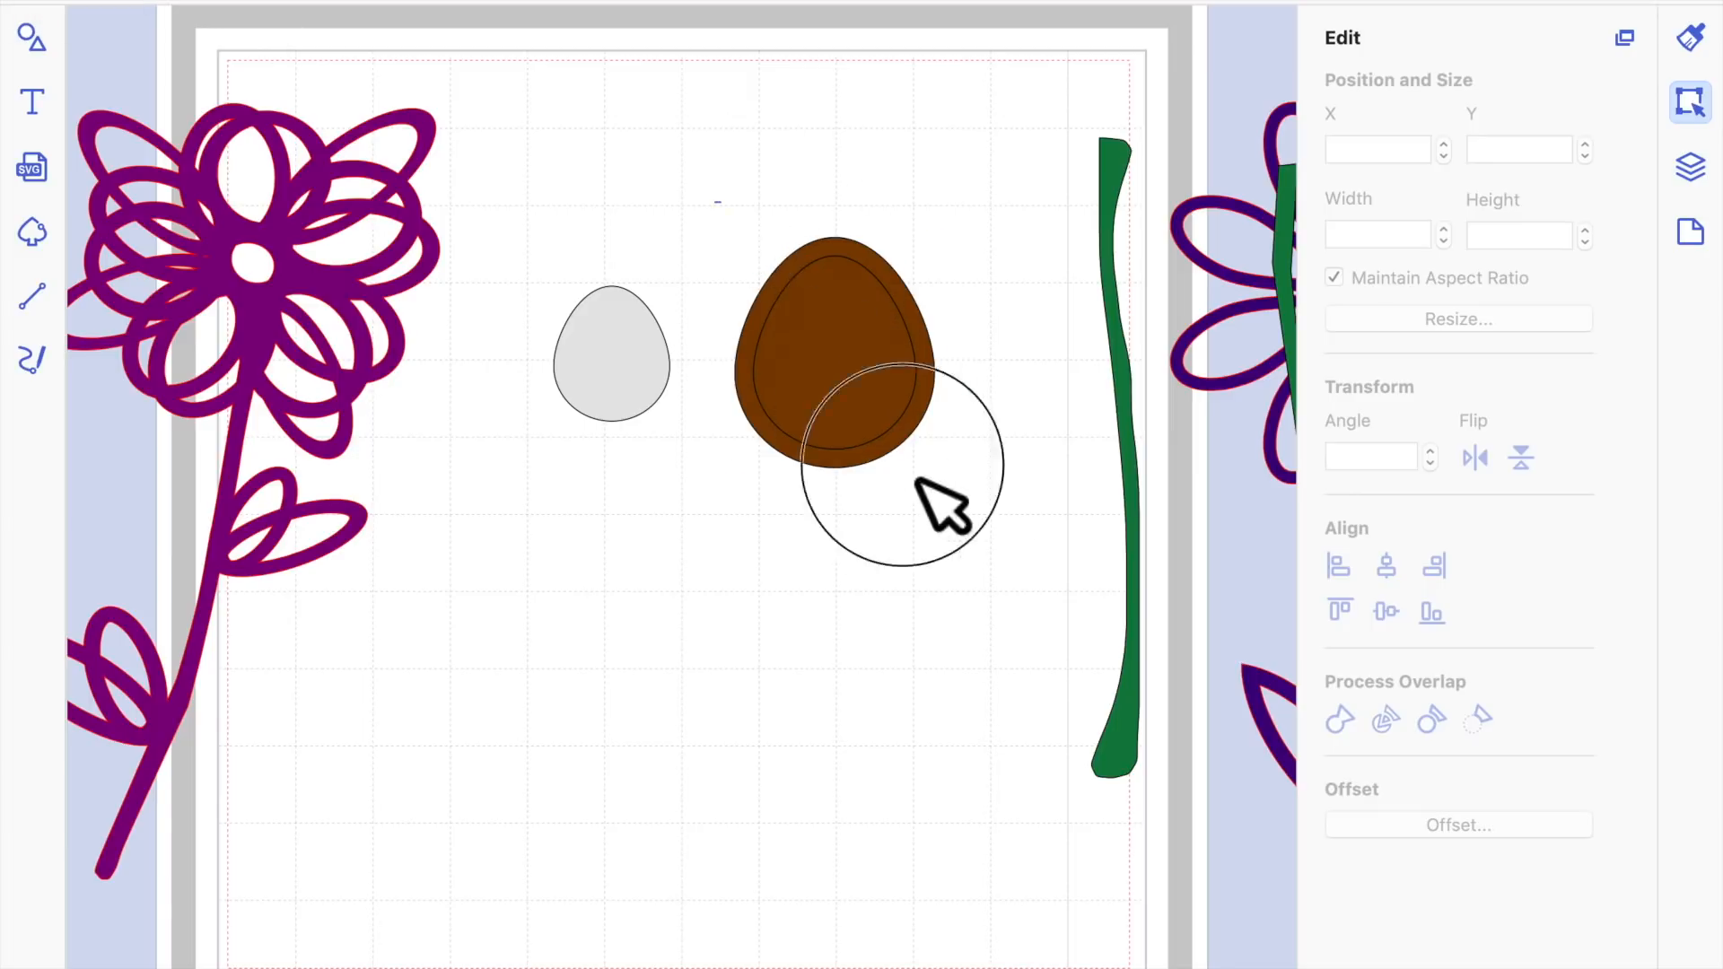
Duplicate the brown egg with its offset shape and place the copy below the grey egg at about X 3.56", Y 6.03"
{"action": "left_click_drag", "start_coordinate": [717, 201], "coordinate": [942, 542]}
{"action": "key", "text": "super+d"}
{"action": "left_click_drag", "start_coordinate": [921, 428], "coordinate": [655, 683]}
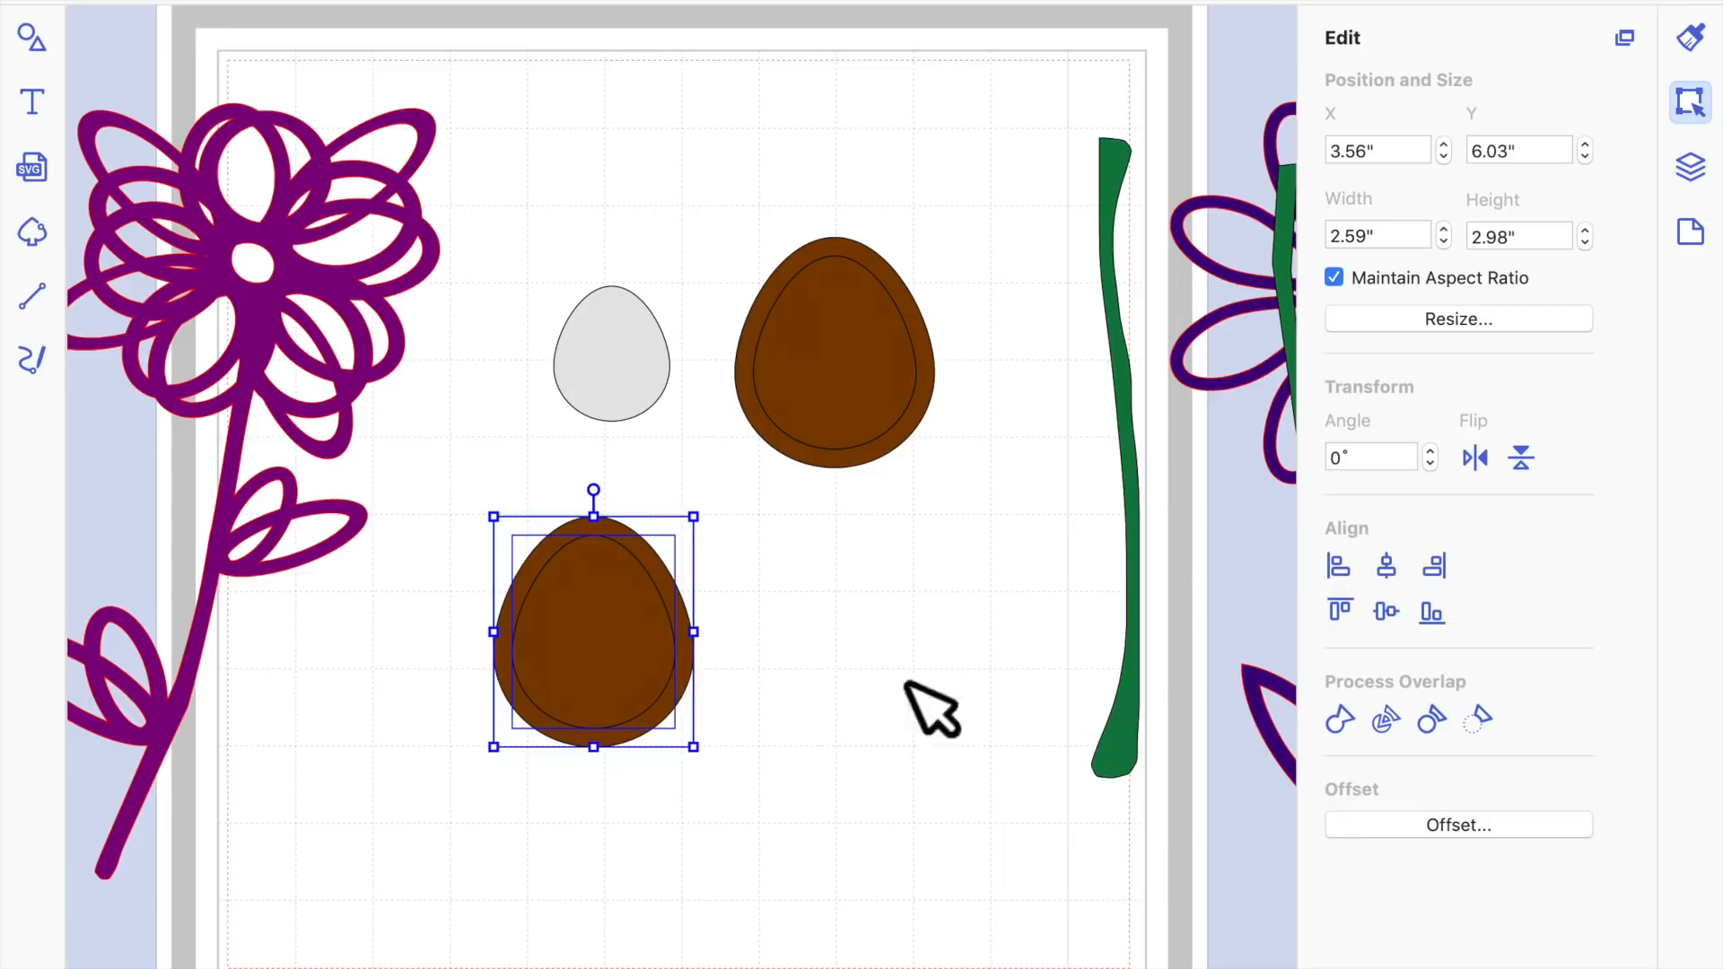
Duplicate the lower egg pair again, rotate the new copy about 45° clockwise, and position it overlapping the first copy
{"action": "key", "text": "super+d"}
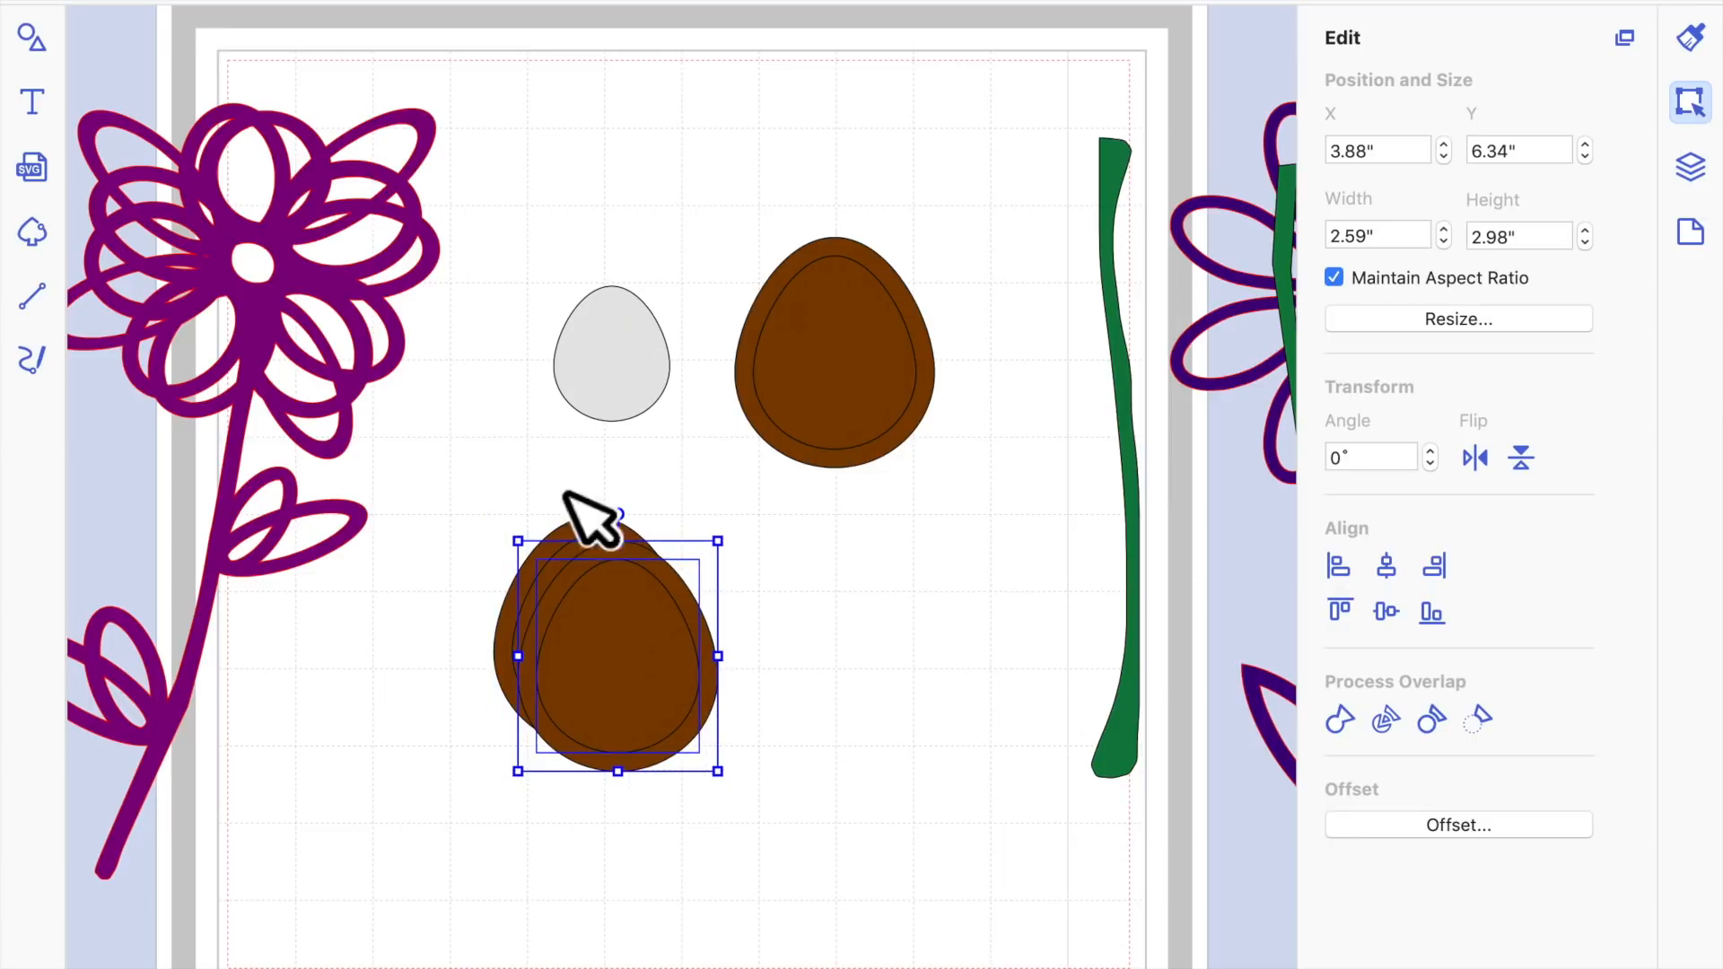
{"action": "left_click_drag", "start_coordinate": [646, 544], "coordinate": [750, 589]}
{"action": "left_click_drag", "start_coordinate": [707, 659], "coordinate": [781, 750]}
Select both overlapping egg copies with their offset shapes and merge them into a single outline
{"action": "left_click", "coordinate": [499, 519]}
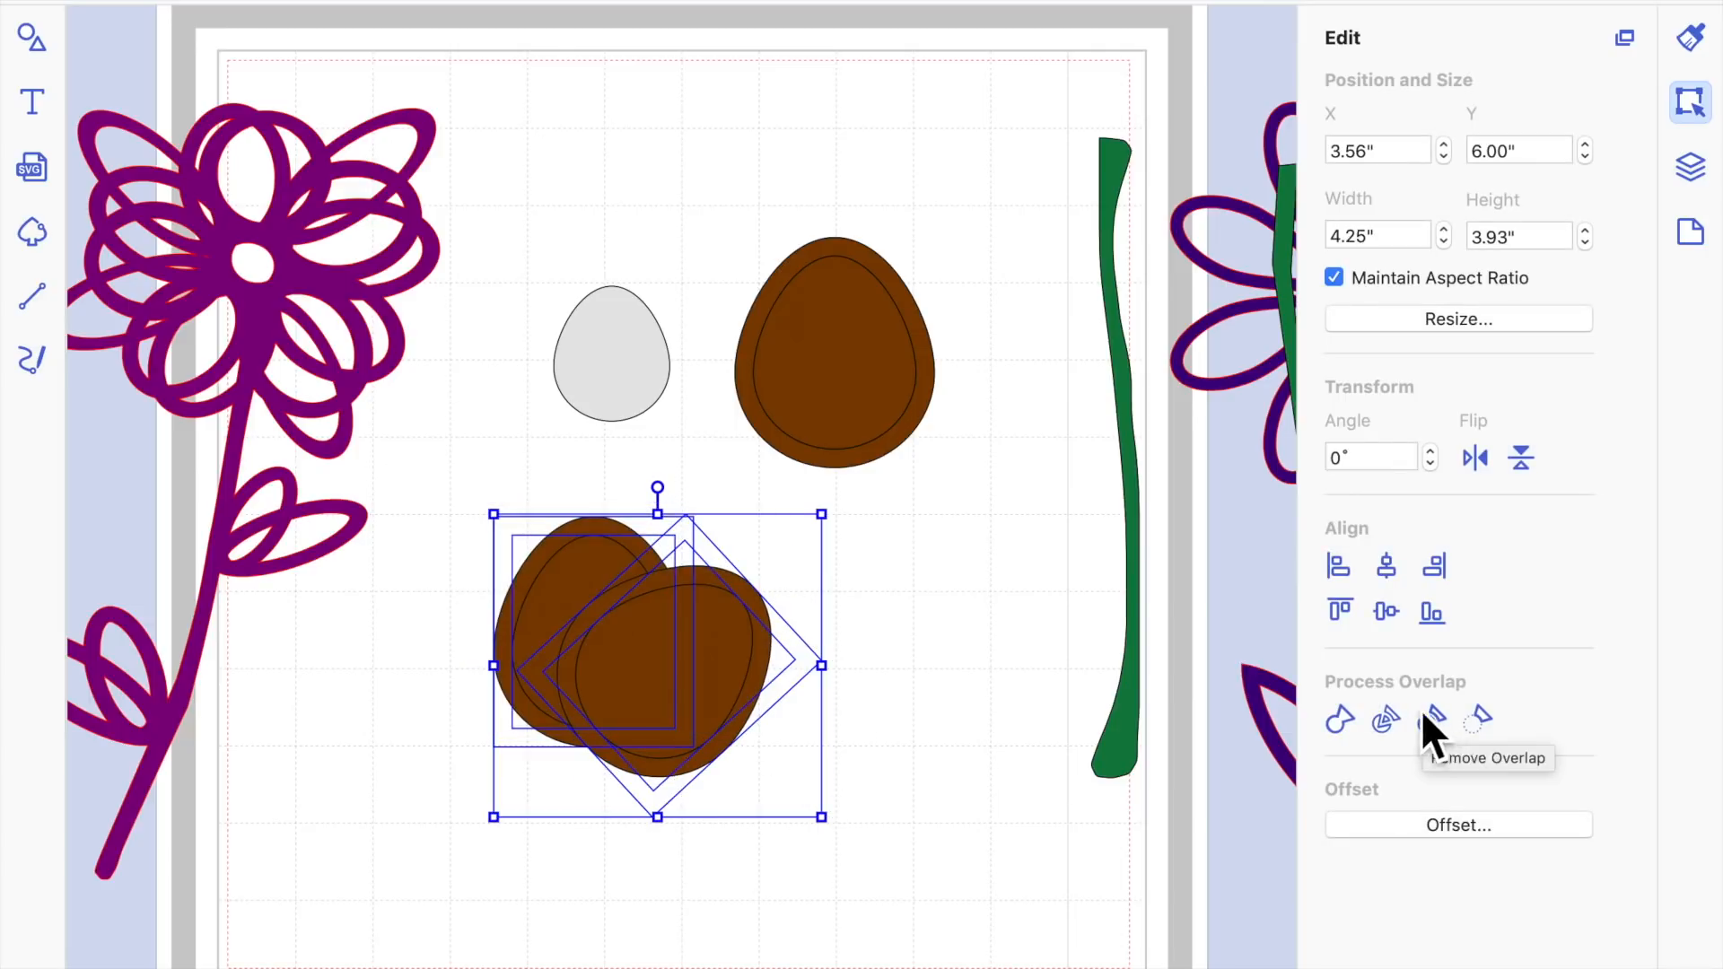
{"action": "left_click", "coordinate": [1337, 720]}
{"action": "left_click", "coordinate": [869, 782]}
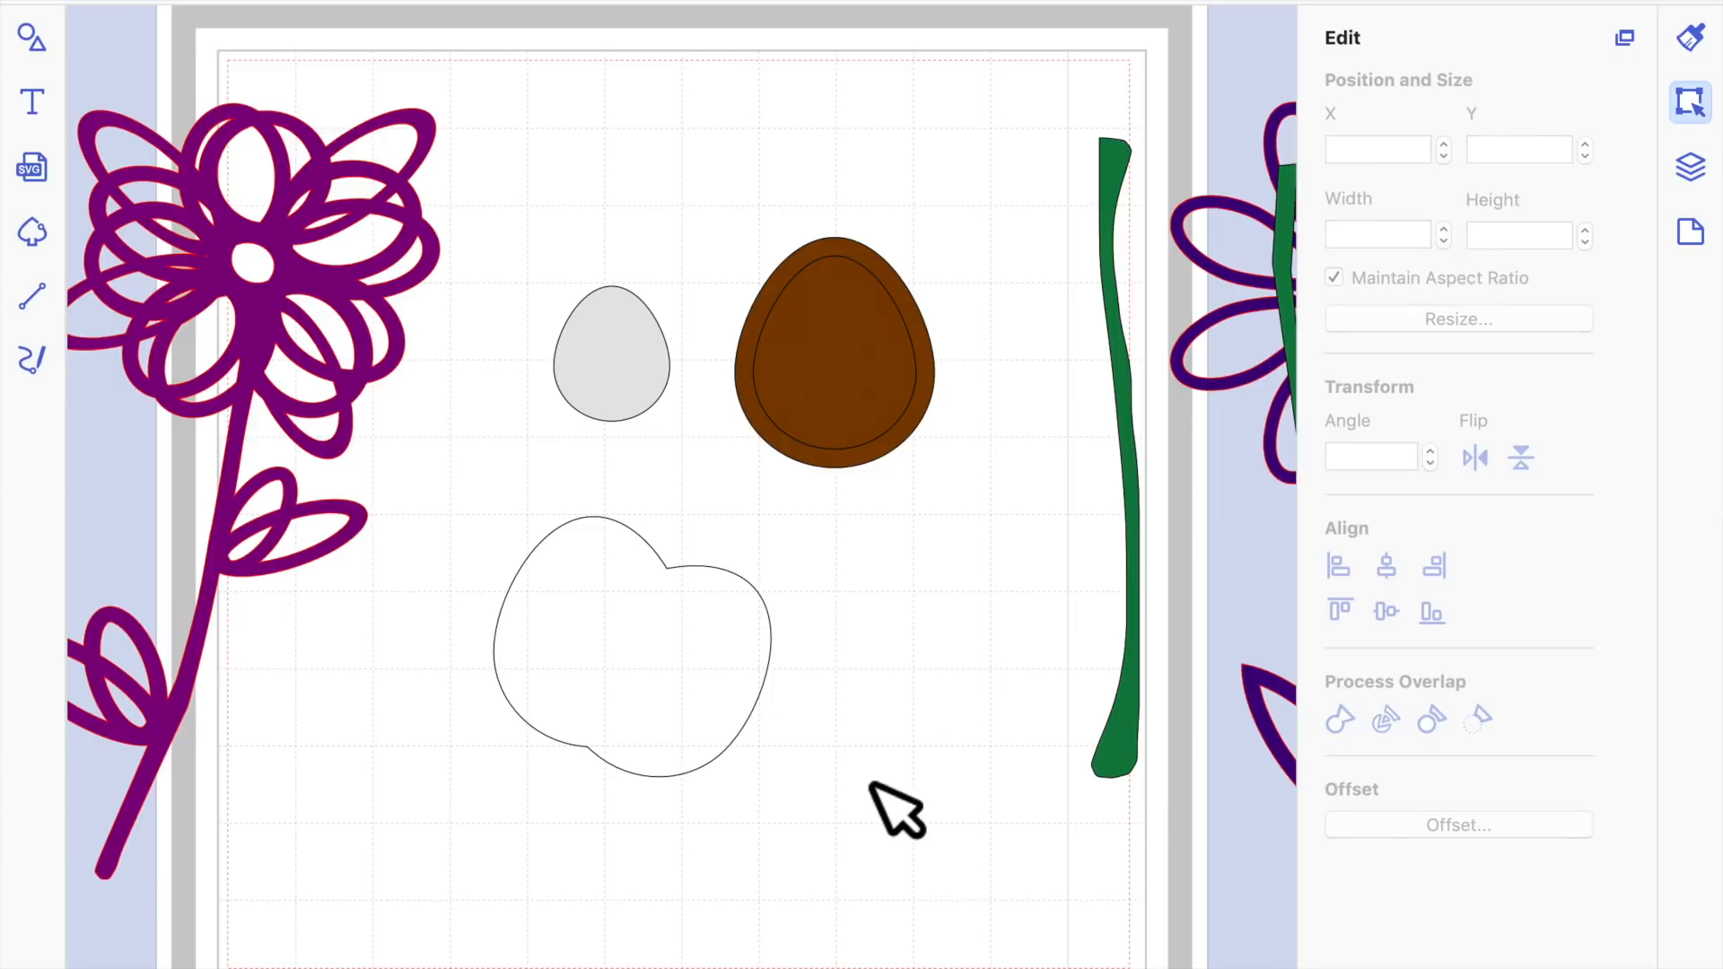
Move the merged egg outline aside and delete it, leaving the grey and brown eggs in place
{"action": "left_click_drag", "start_coordinate": [602, 725], "coordinate": [470, 785]}
{"action": "left_click_drag", "start_coordinate": [716, 165], "coordinate": [927, 469]}
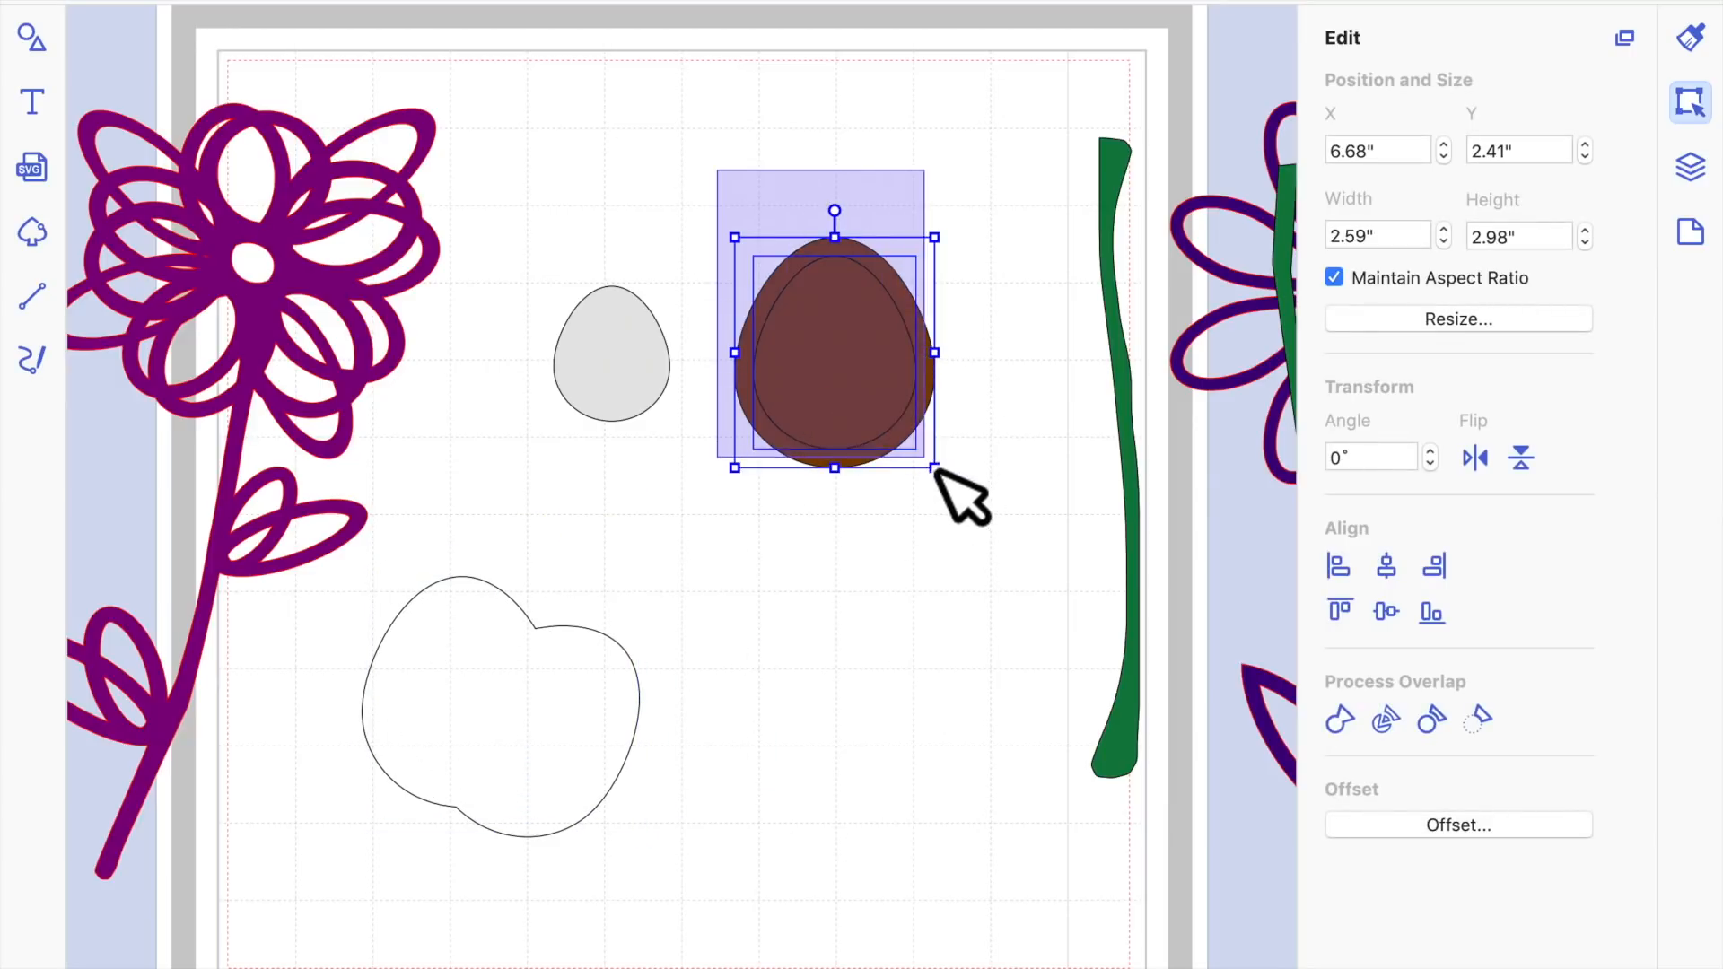
{"action": "left_click", "coordinate": [587, 741]}
{"action": "key", "text": "Delete"}
Subtract the inner offset from the brown egg, and move the hollow ring to about X 5.40", Y 5.28"
{"action": "left_click_drag", "start_coordinate": [730, 214], "coordinate": [950, 438]}
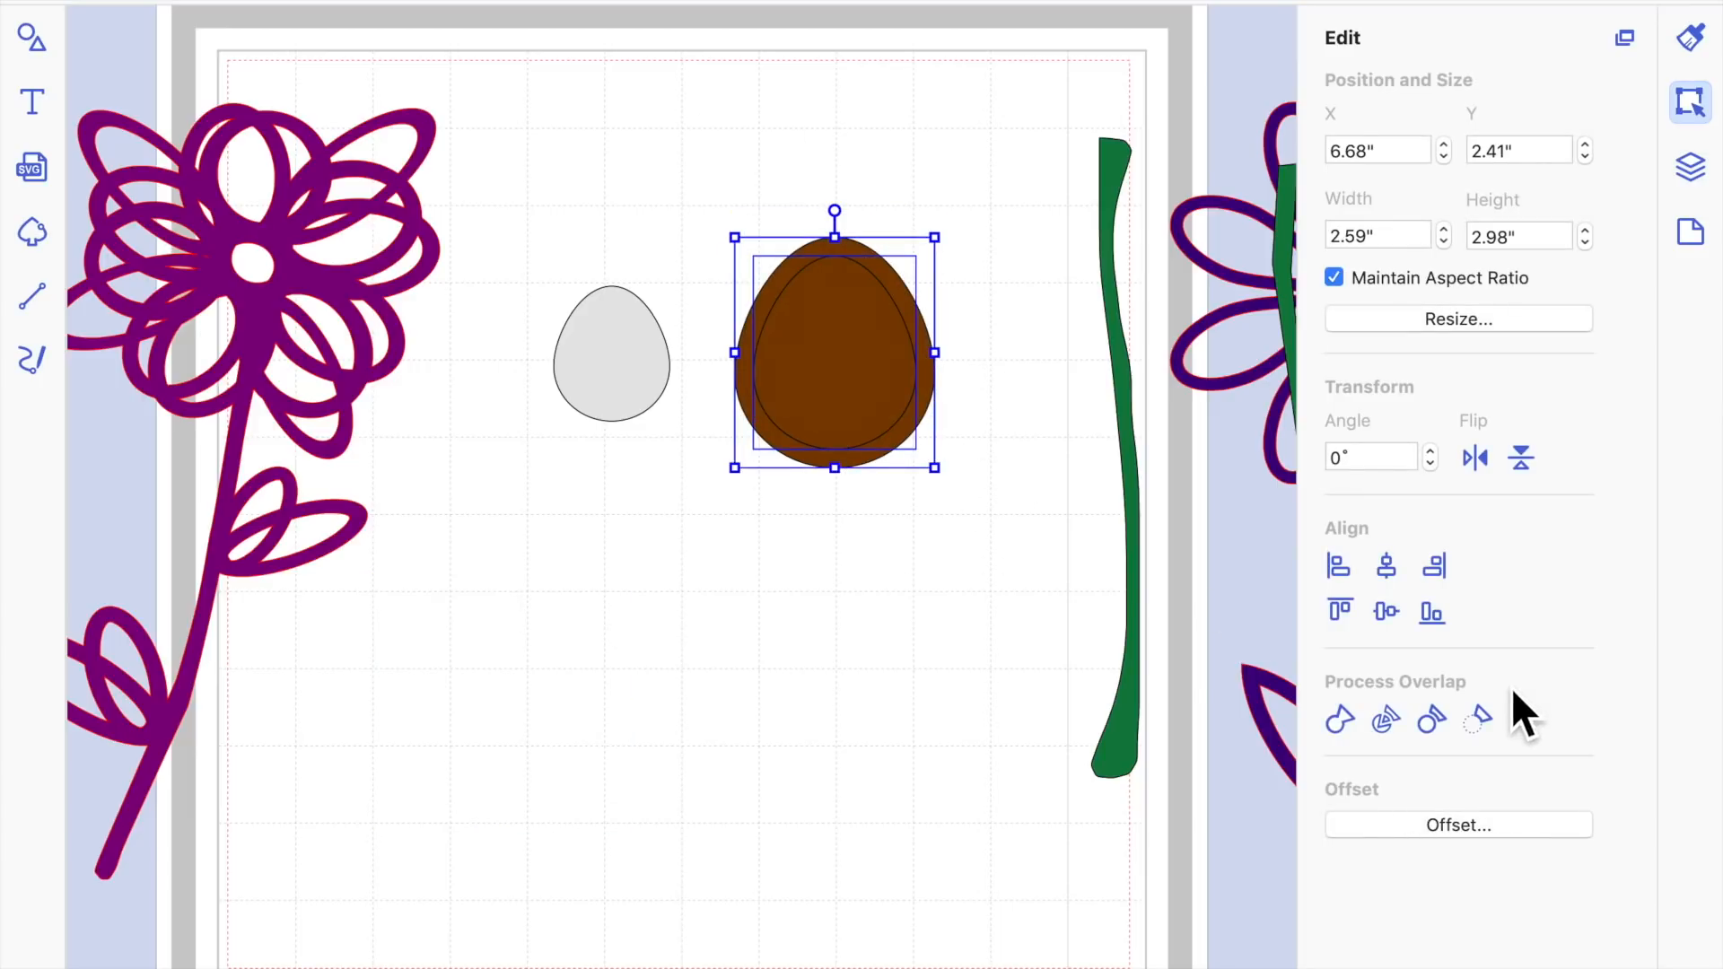
{"action": "left_click", "coordinate": [1483, 723]}
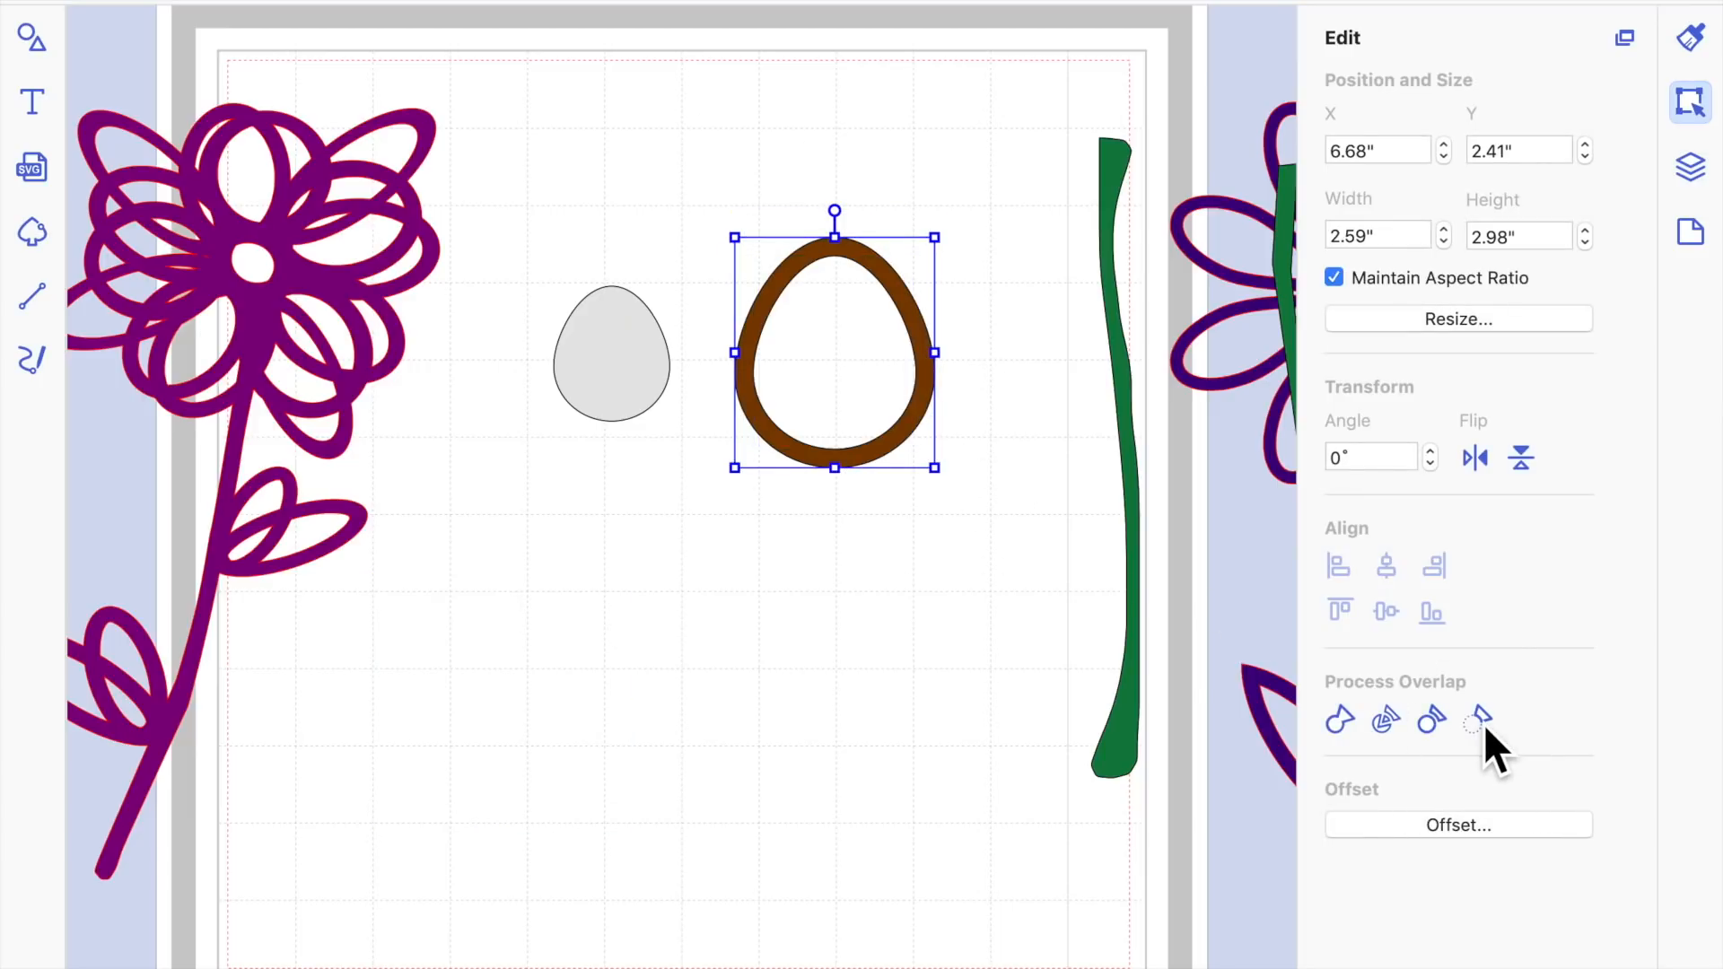
{"action": "left_click", "coordinate": [886, 532]}
{"action": "left_click", "coordinate": [883, 456]}
{"action": "left_click_drag", "start_coordinate": [884, 485], "coordinate": [786, 702]}
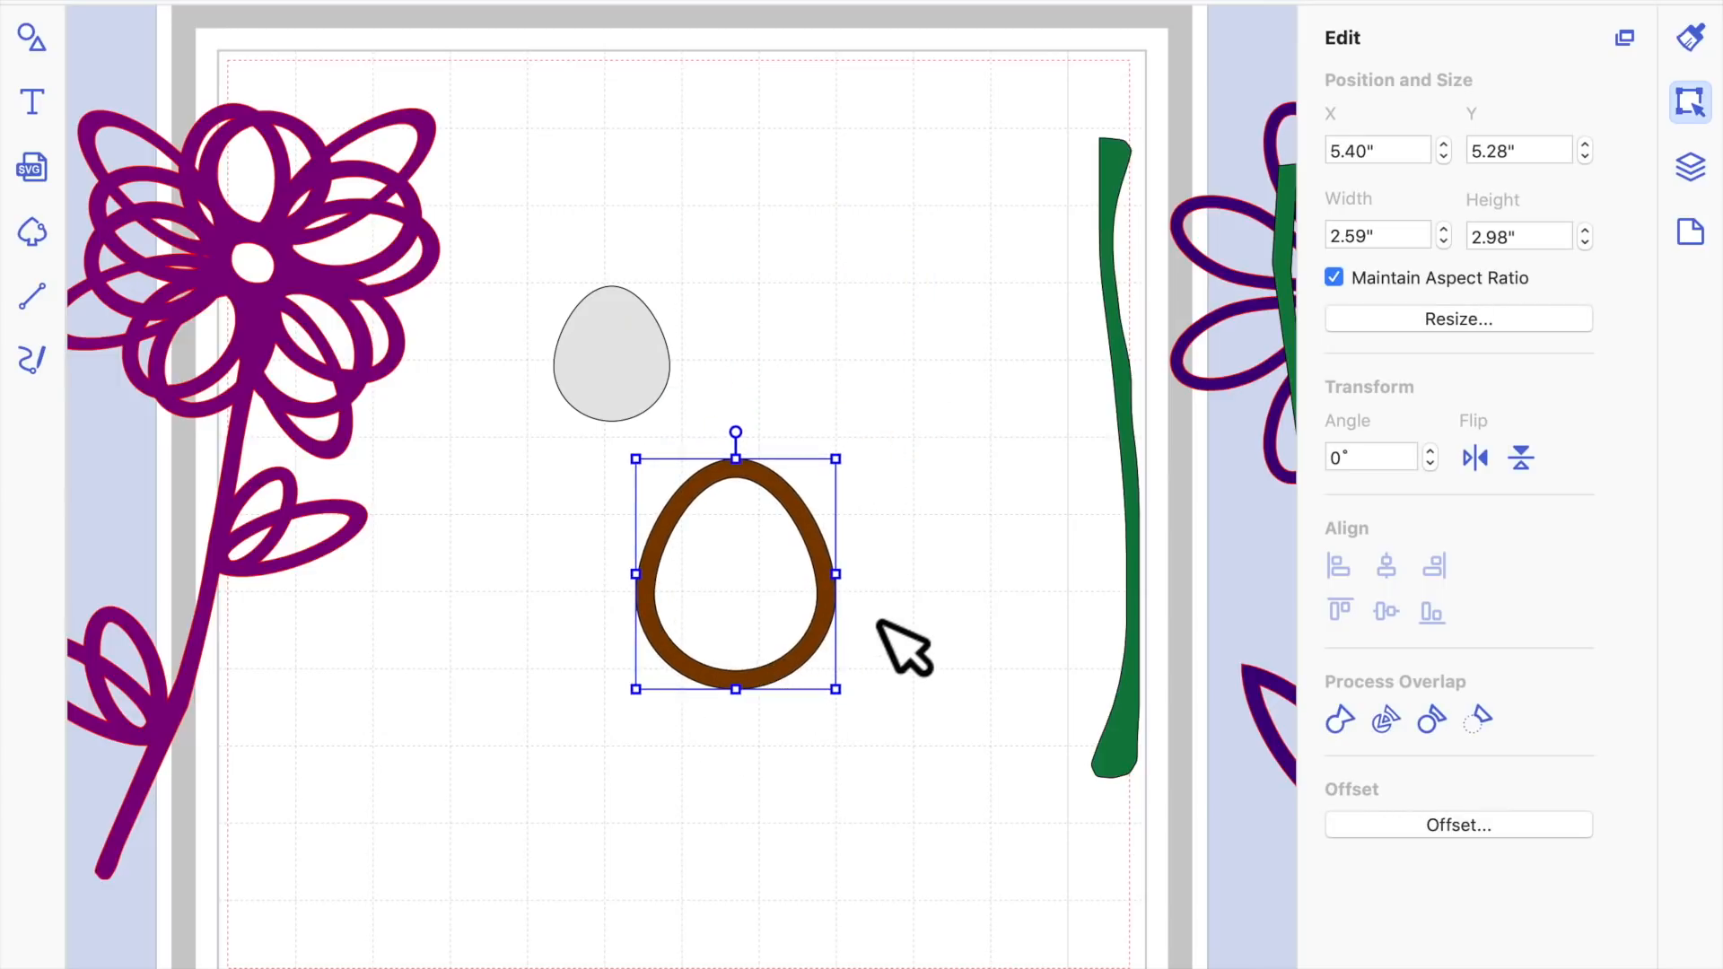
Duplicate the brown egg ring, rotate the copy about 40° clockwise, and place it overlapping the original ring
{"action": "key", "text": "super+d"}
{"action": "left_click_drag", "start_coordinate": [760, 456], "coordinate": [894, 562]}
Weld the two overlapping egg rings together and move the result to about X 5.68", Y 4.47"
{"action": "left_click_drag", "start_coordinate": [654, 426], "coordinate": [974, 673]}
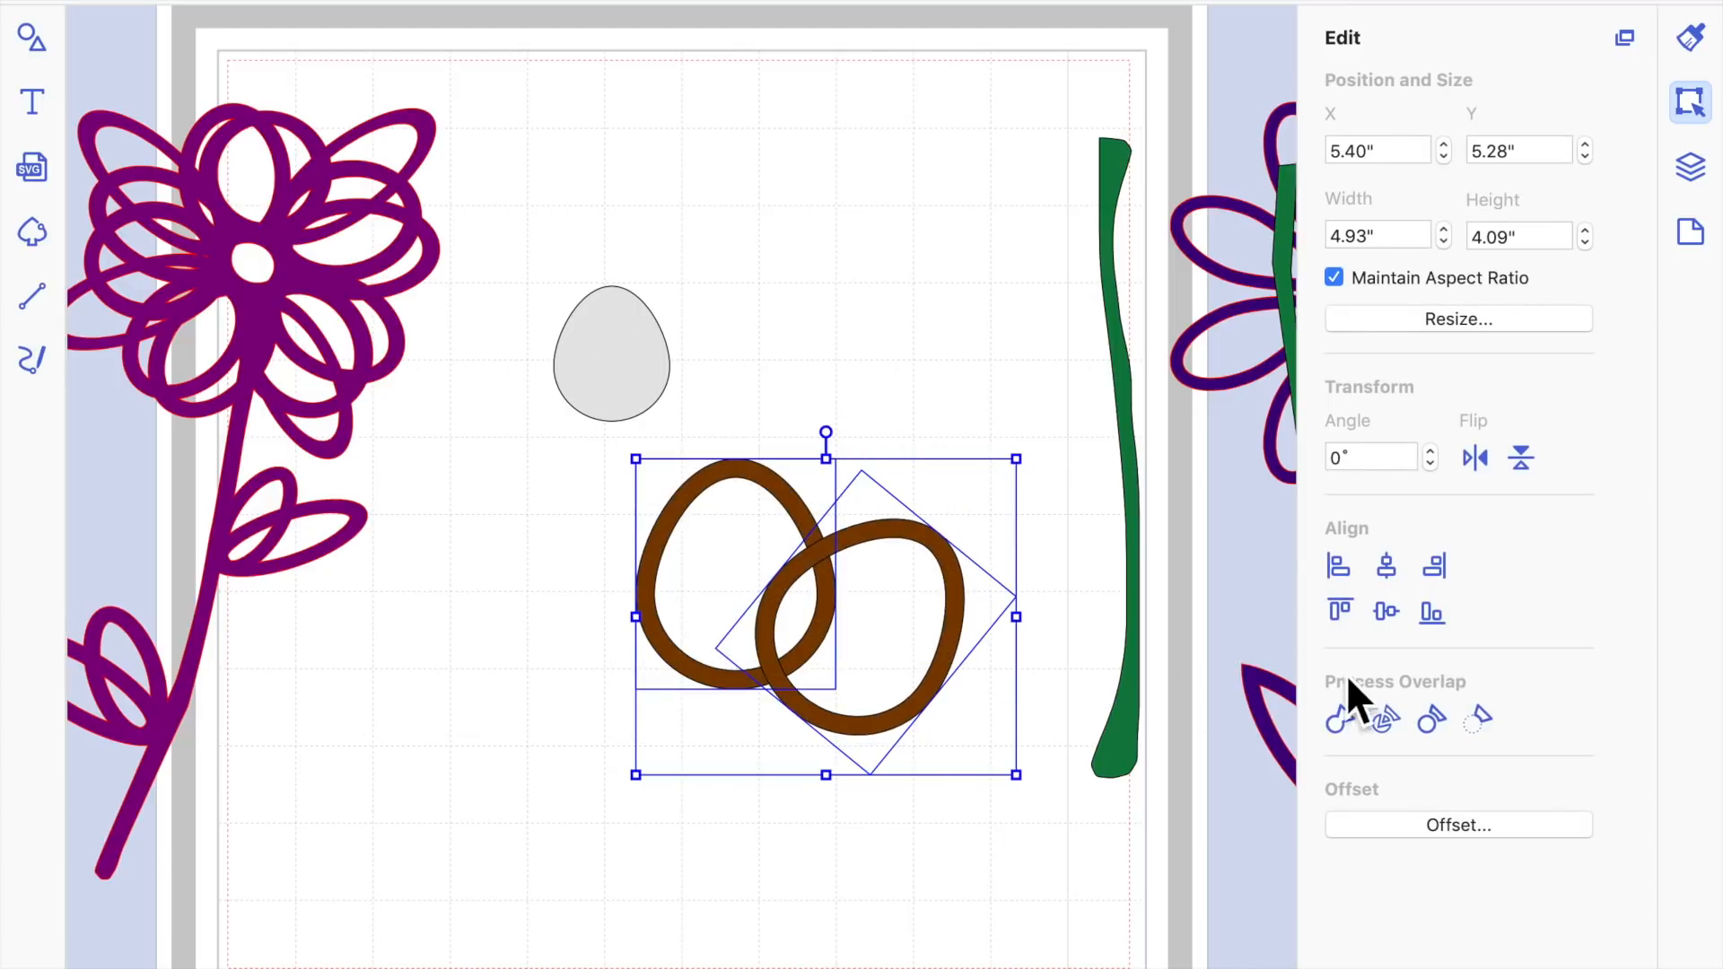
{"action": "left_click", "coordinate": [1348, 725]}
{"action": "left_click", "coordinate": [884, 907]}
{"action": "left_click_drag", "start_coordinate": [849, 651], "coordinate": [869, 586]}
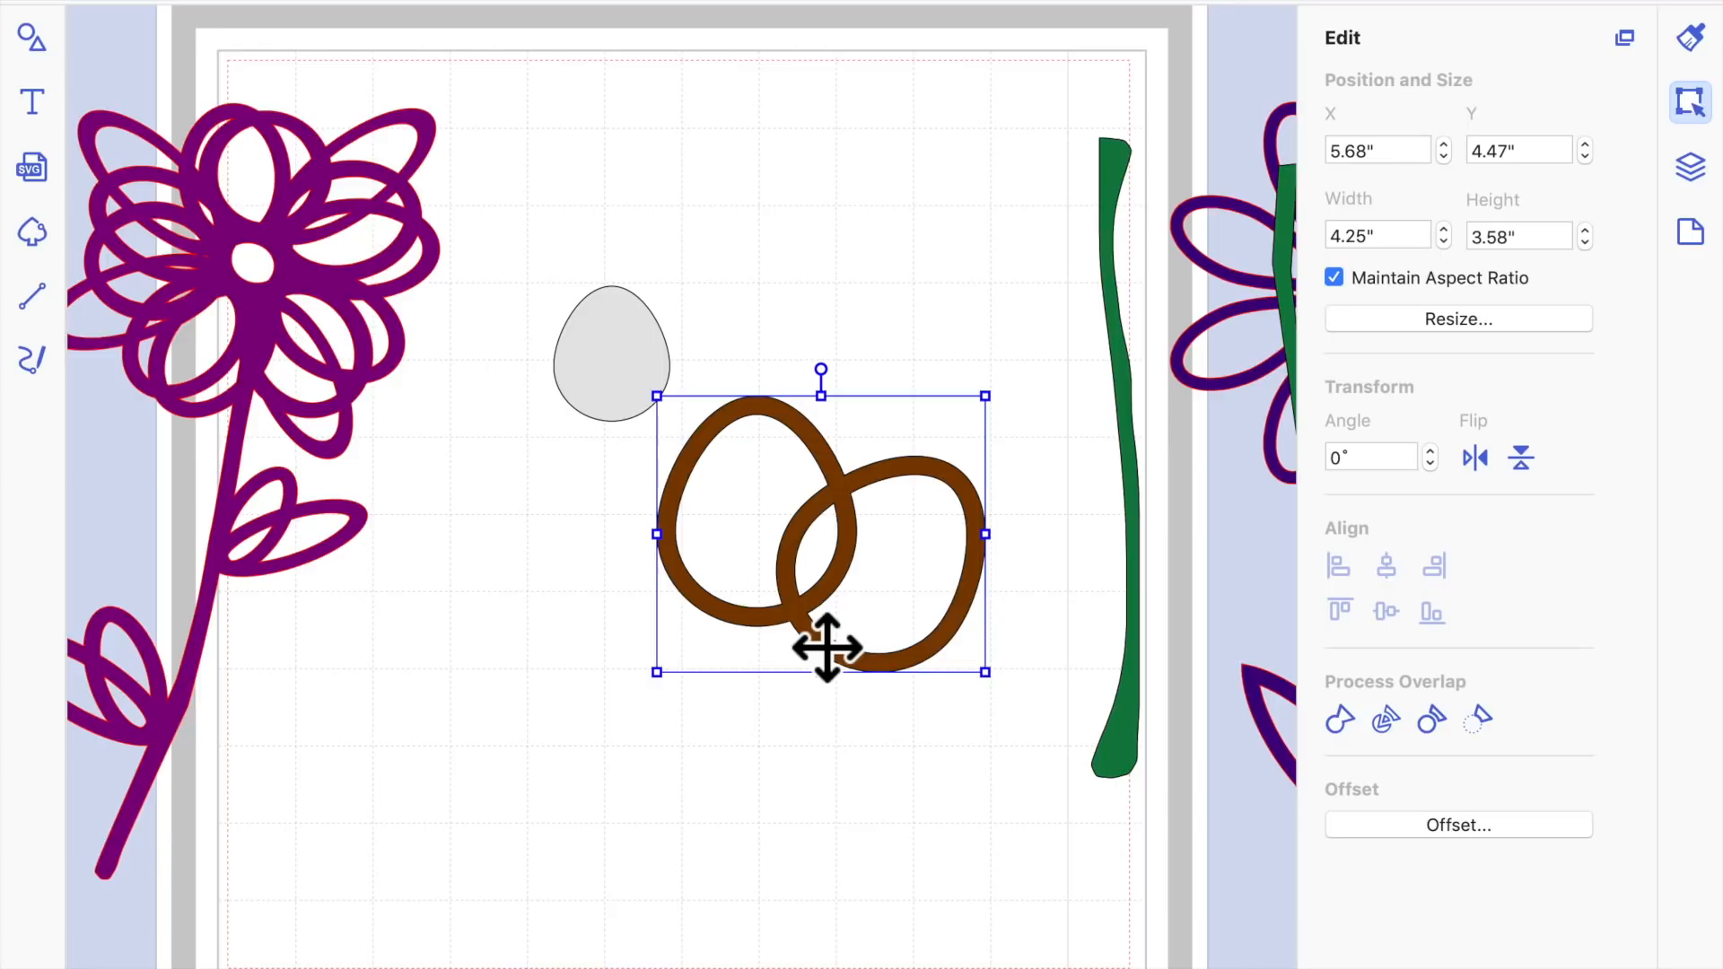
Duplicate the welded ring pair, and place the copy roughly upside down overlapping the original from below
{"action": "key", "text": "super+d"}
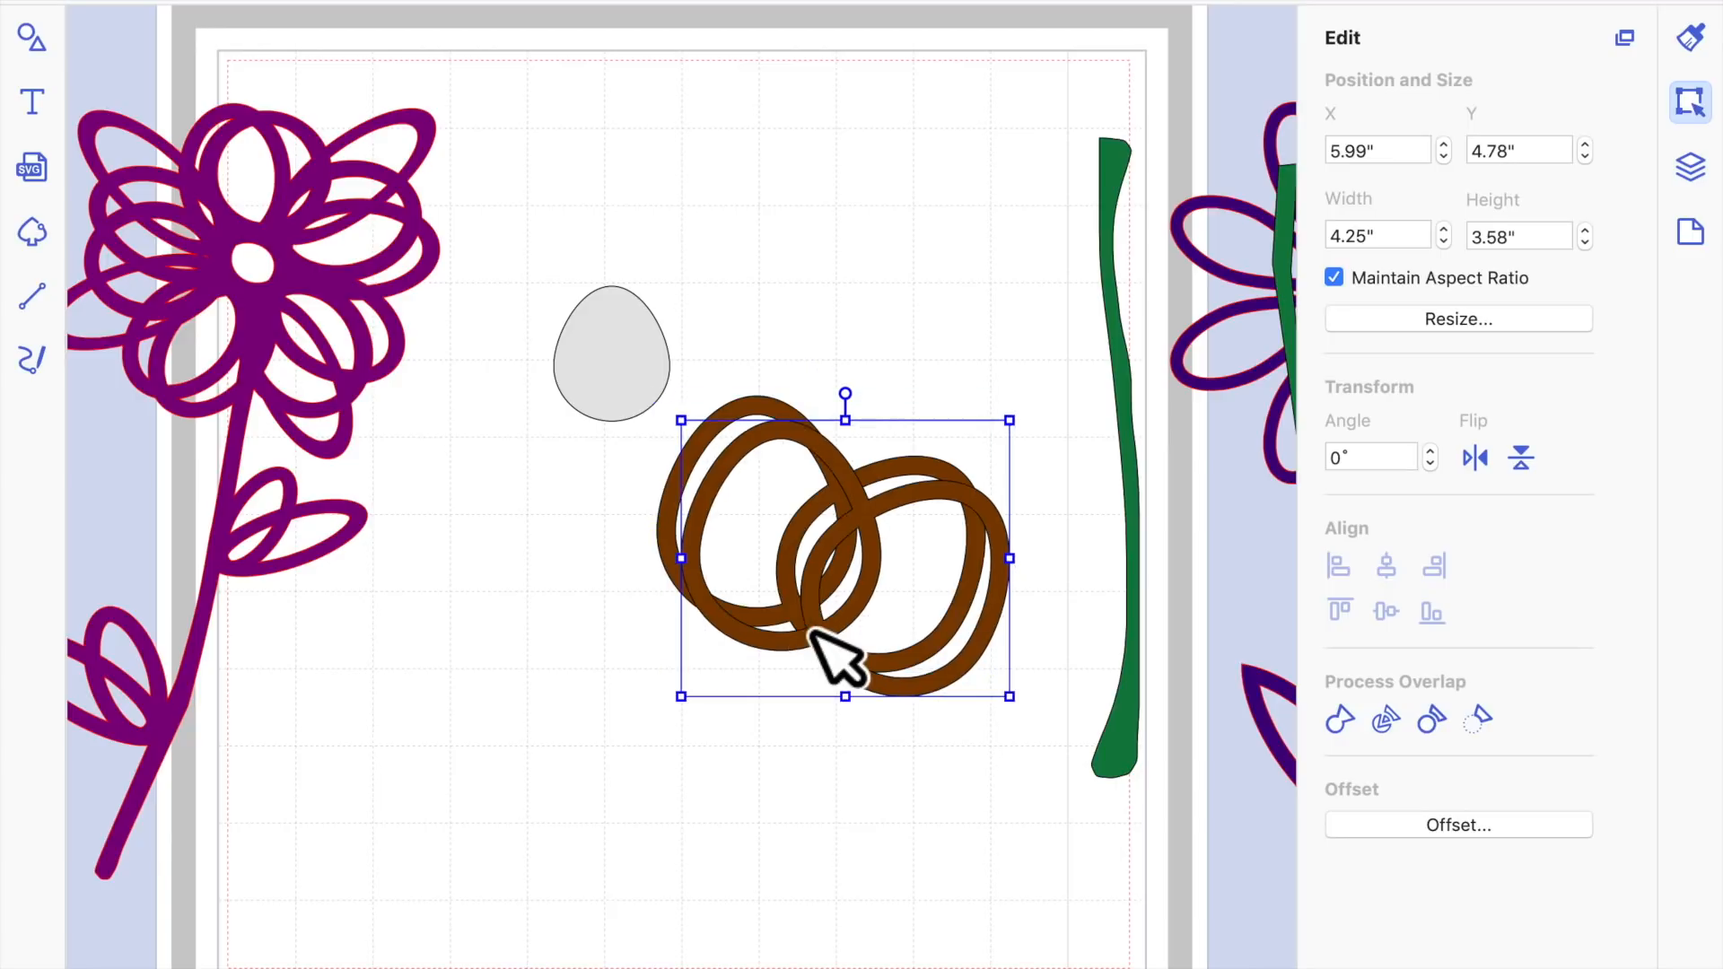
{"action": "right_click", "coordinate": [824, 551]}
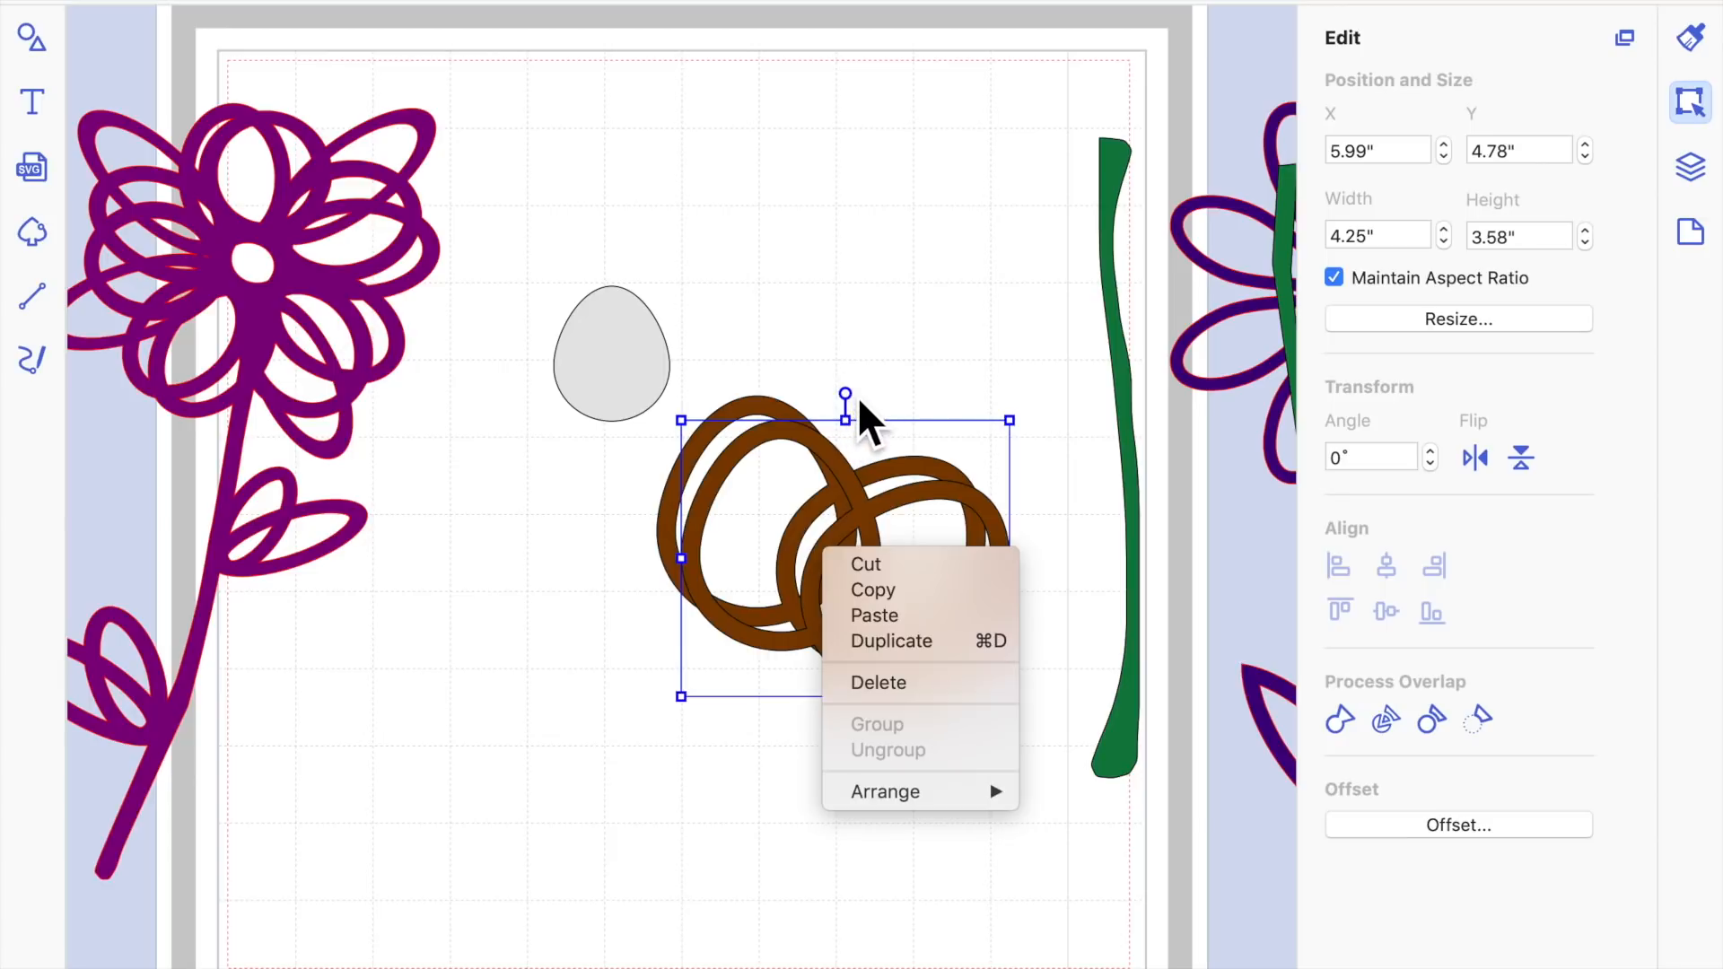
{"action": "left_click", "coordinate": [887, 881]}
{"action": "left_click_drag", "start_coordinate": [875, 420], "coordinate": [759, 653]}
{"action": "left_click_drag", "start_coordinate": [796, 595], "coordinate": [706, 684]}
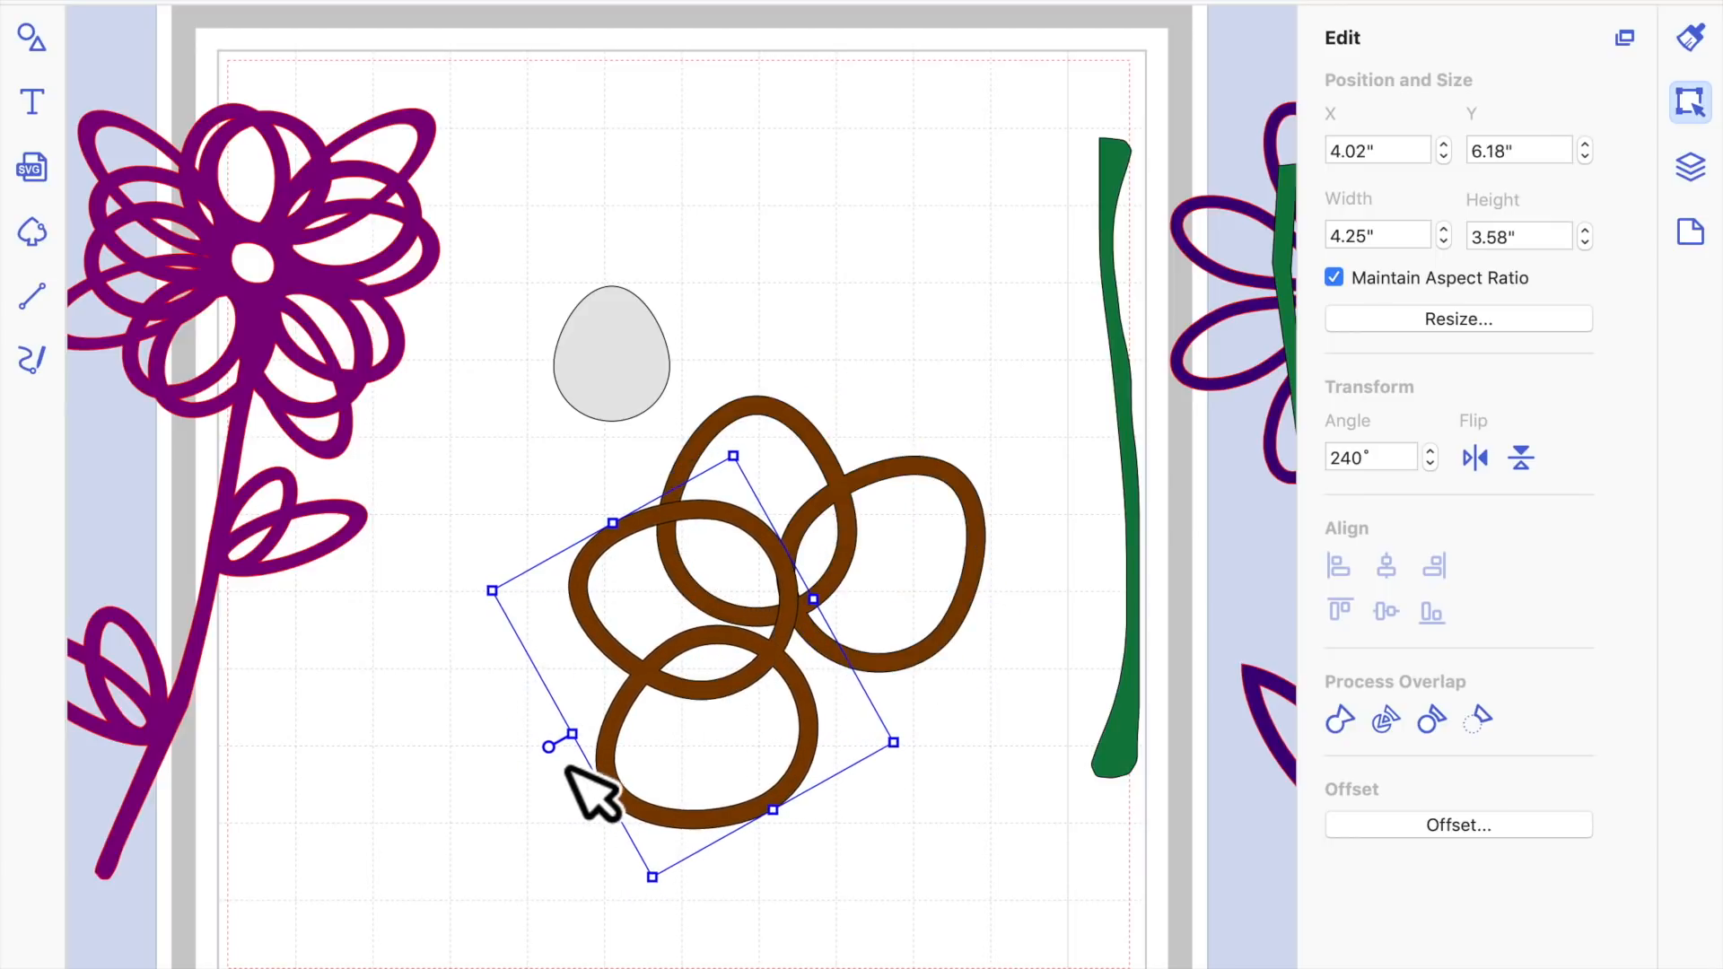
{"action": "left_click_drag", "start_coordinate": [578, 779], "coordinate": [635, 833]}
Shift the rotated ring pair slightly to the right so it meets the upper pair at the flower's centre
{"action": "left_click_drag", "start_coordinate": [718, 637], "coordinate": [738, 620]}
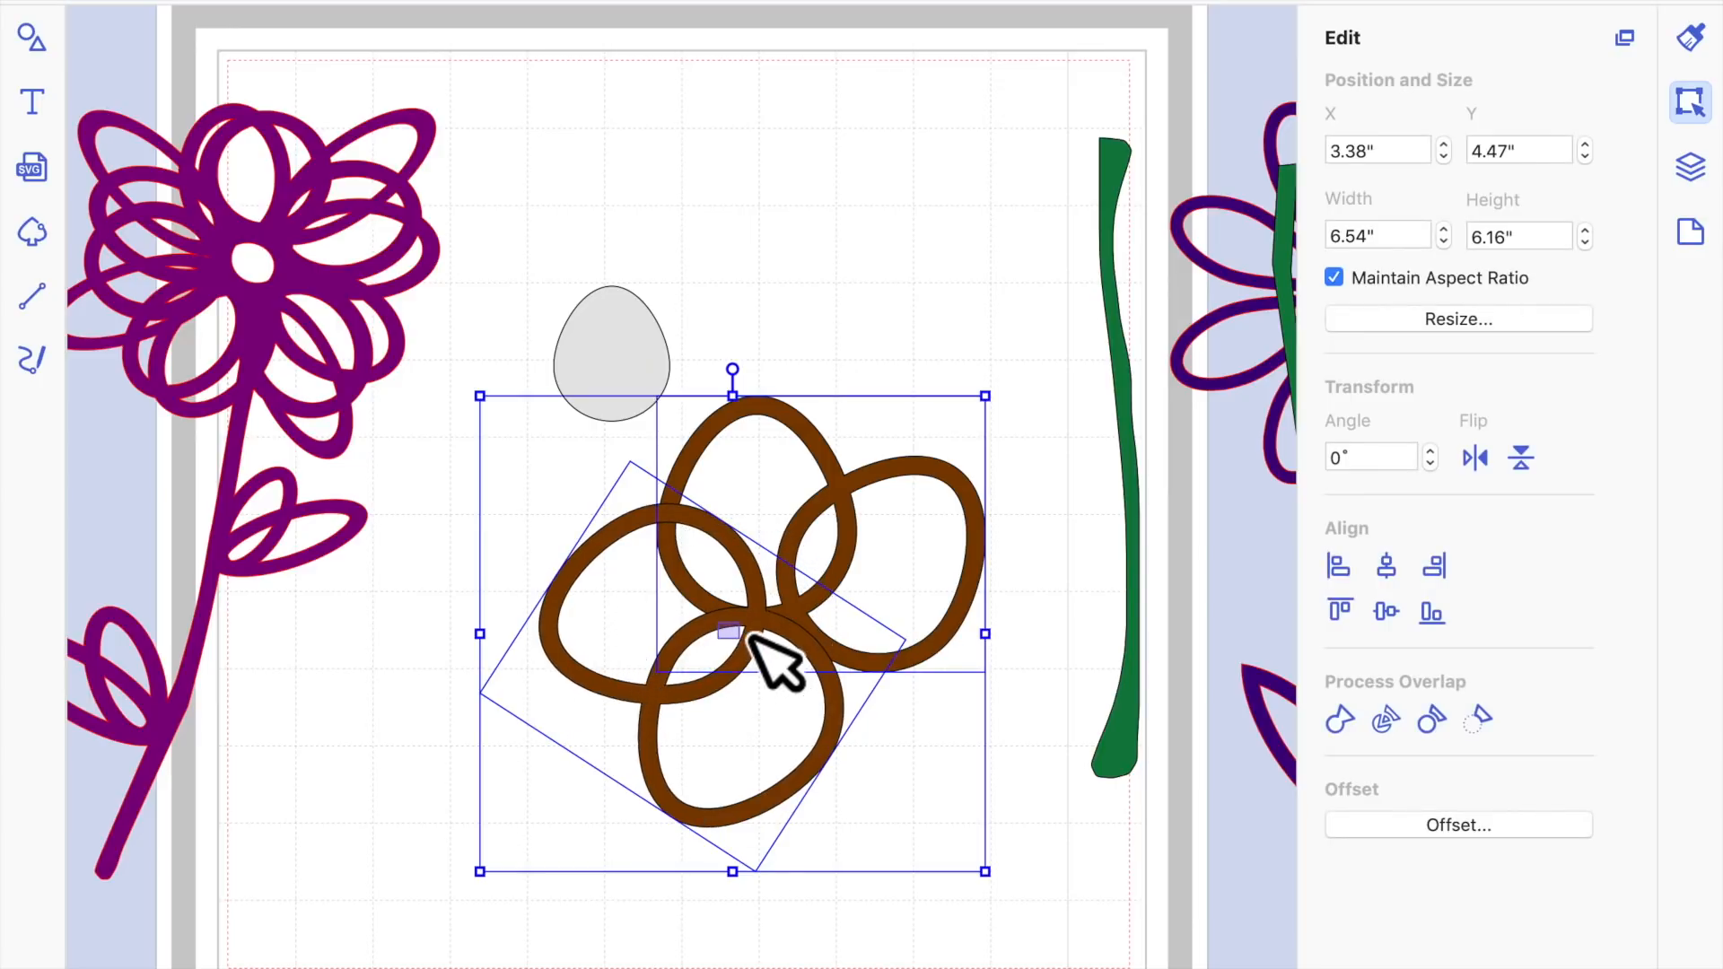
{"action": "left_click", "coordinate": [992, 736]}
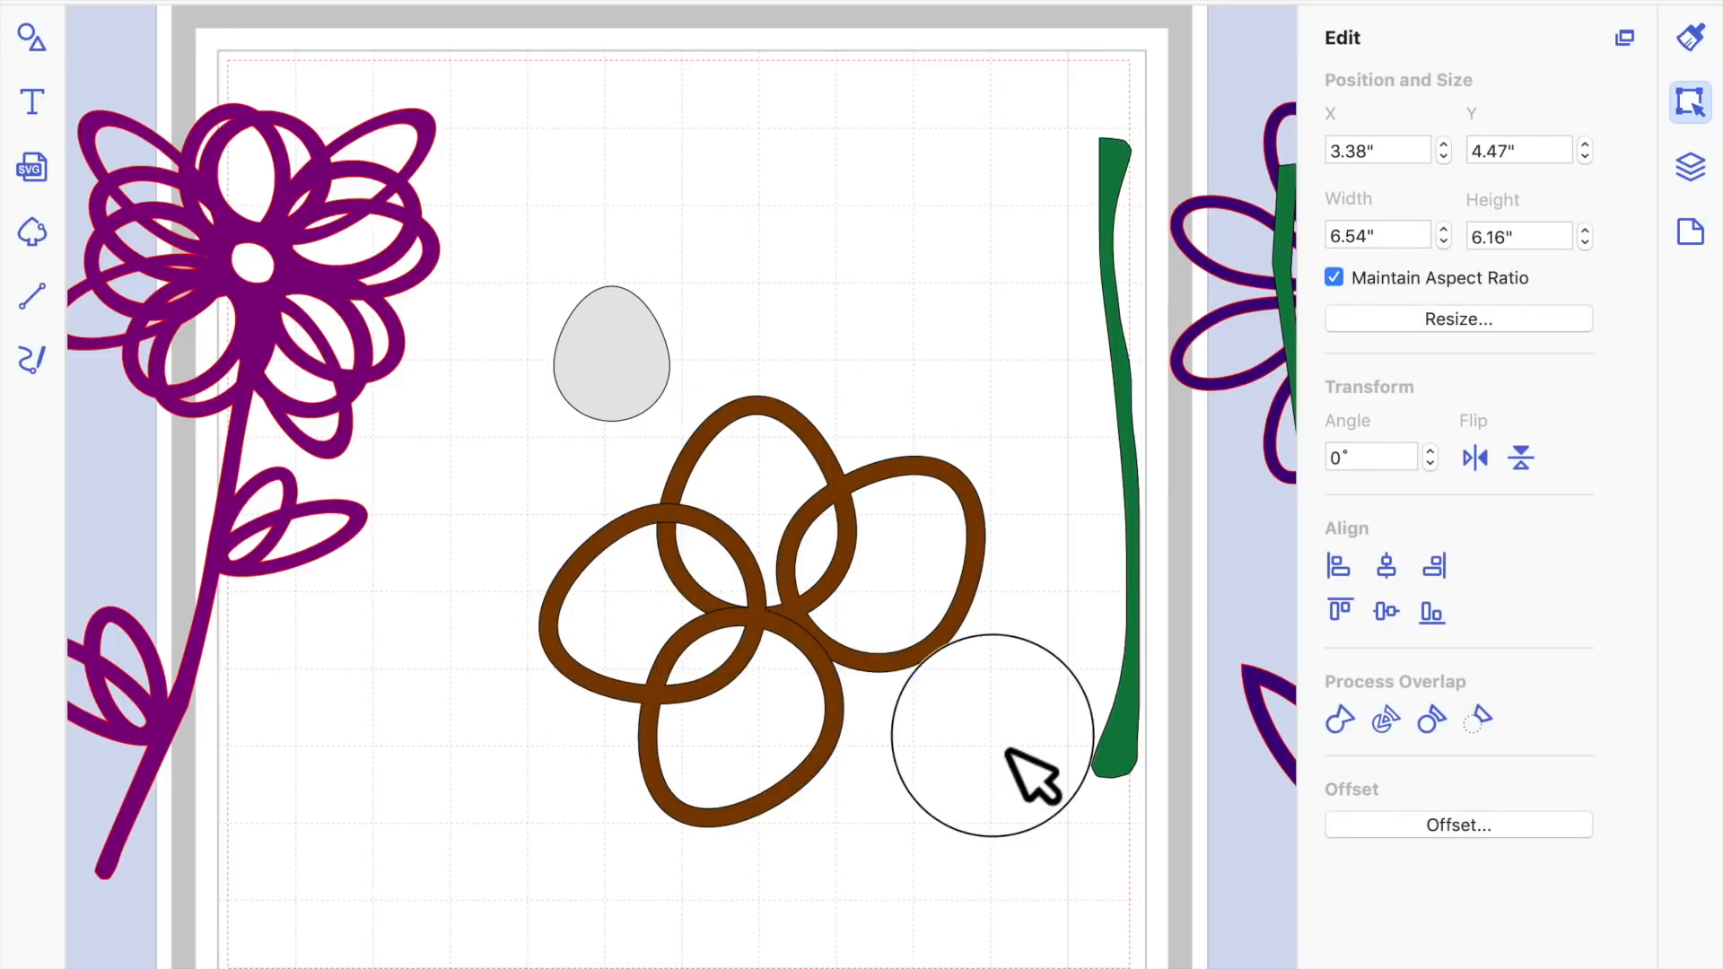
{"action": "left_click", "coordinate": [748, 648]}
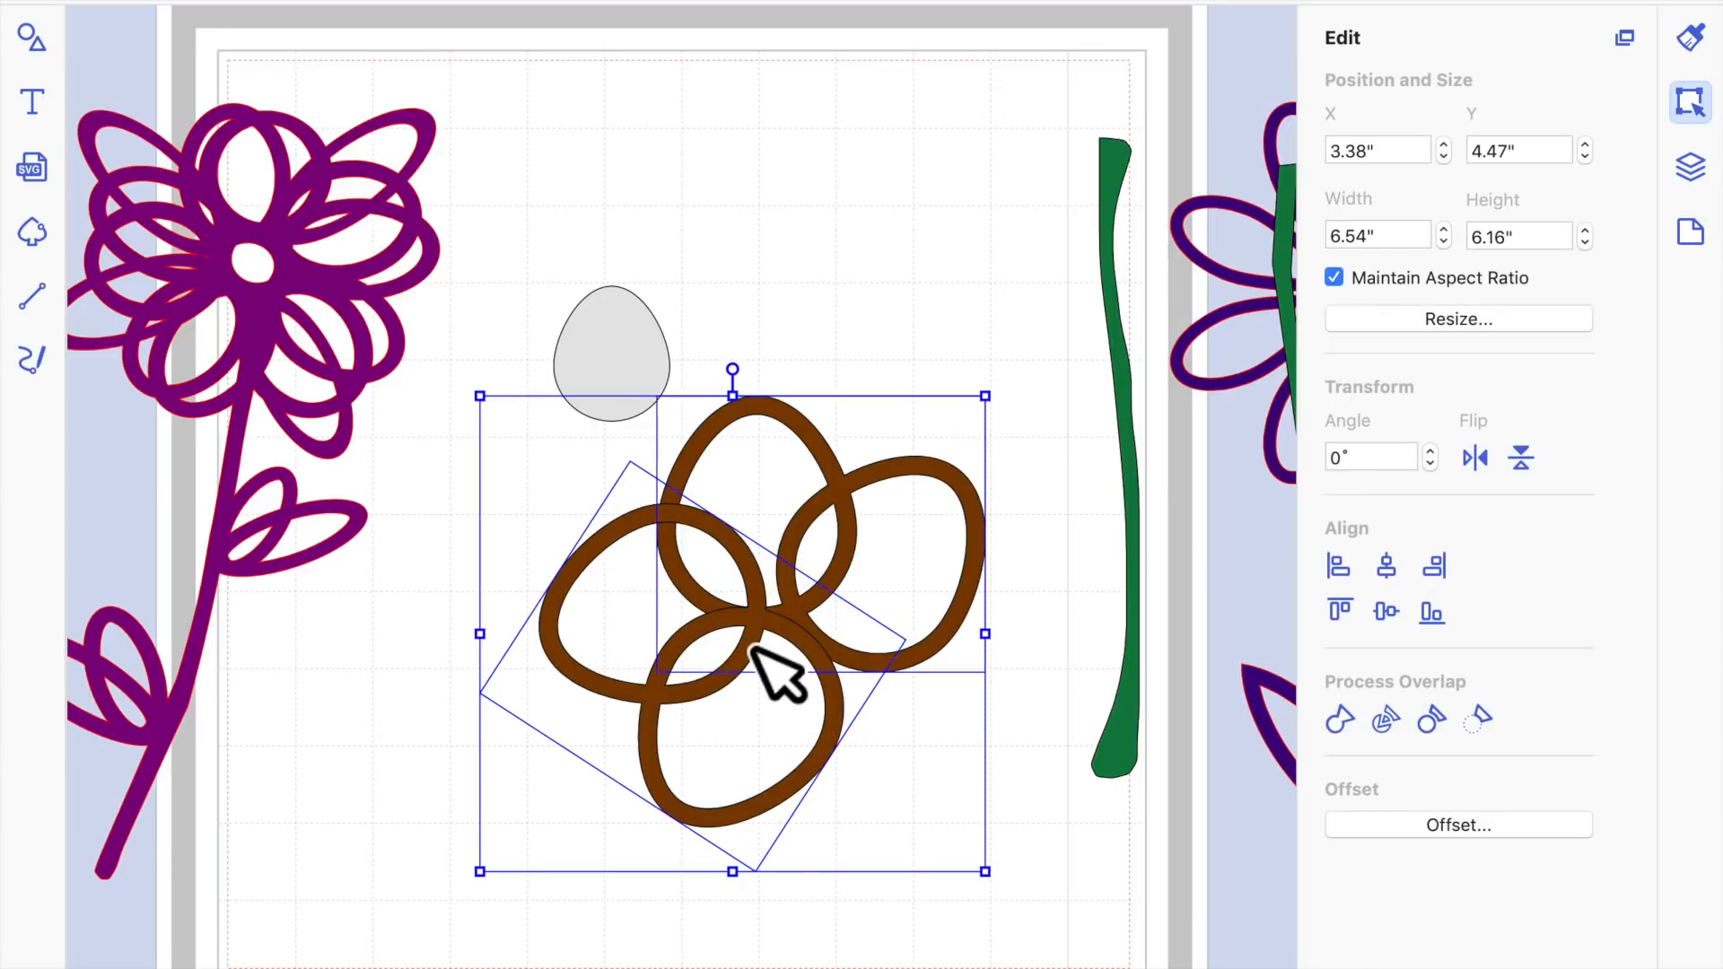
{"action": "left_click", "coordinate": [879, 965]}
{"action": "left_click_drag", "start_coordinate": [704, 718], "coordinate": [729, 719]}
{"action": "left_click", "coordinate": [1069, 819]}
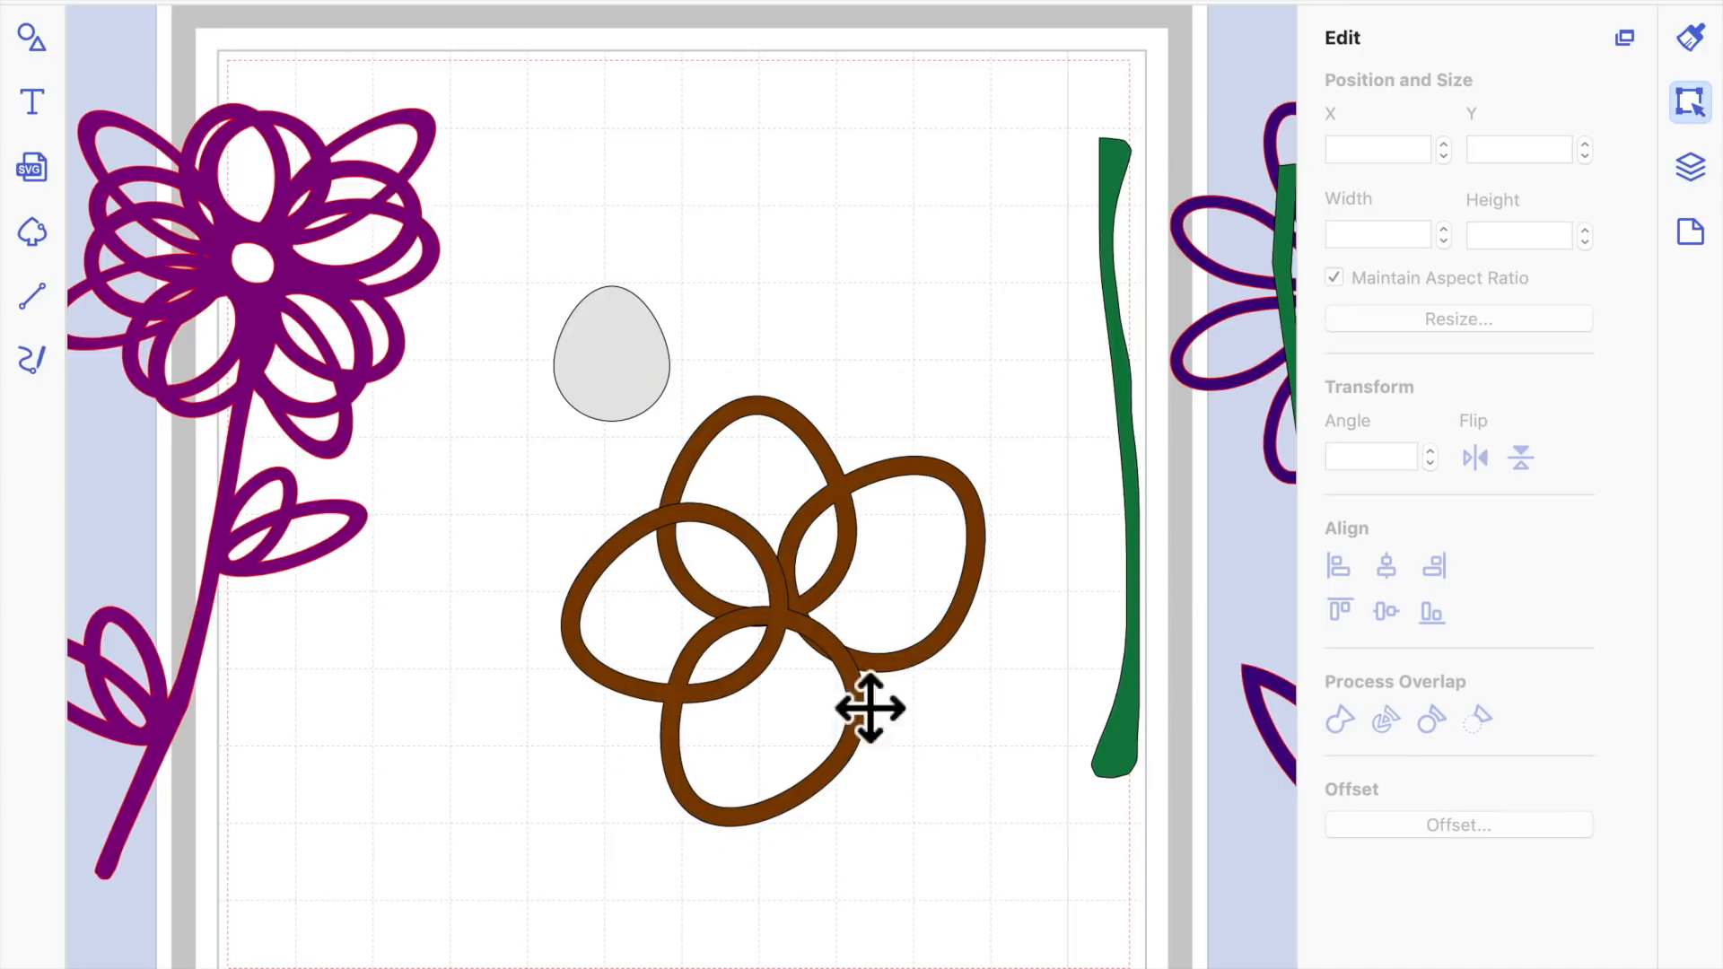
Weld both ring pairs into one flower, and move the grey egg up to about Y 1.55"
{"action": "left_click_drag", "start_coordinate": [985, 817], "coordinate": [666, 575]}
{"action": "left_click", "coordinate": [1339, 718]}
{"action": "left_click_drag", "start_coordinate": [650, 369], "coordinate": [652, 261]}
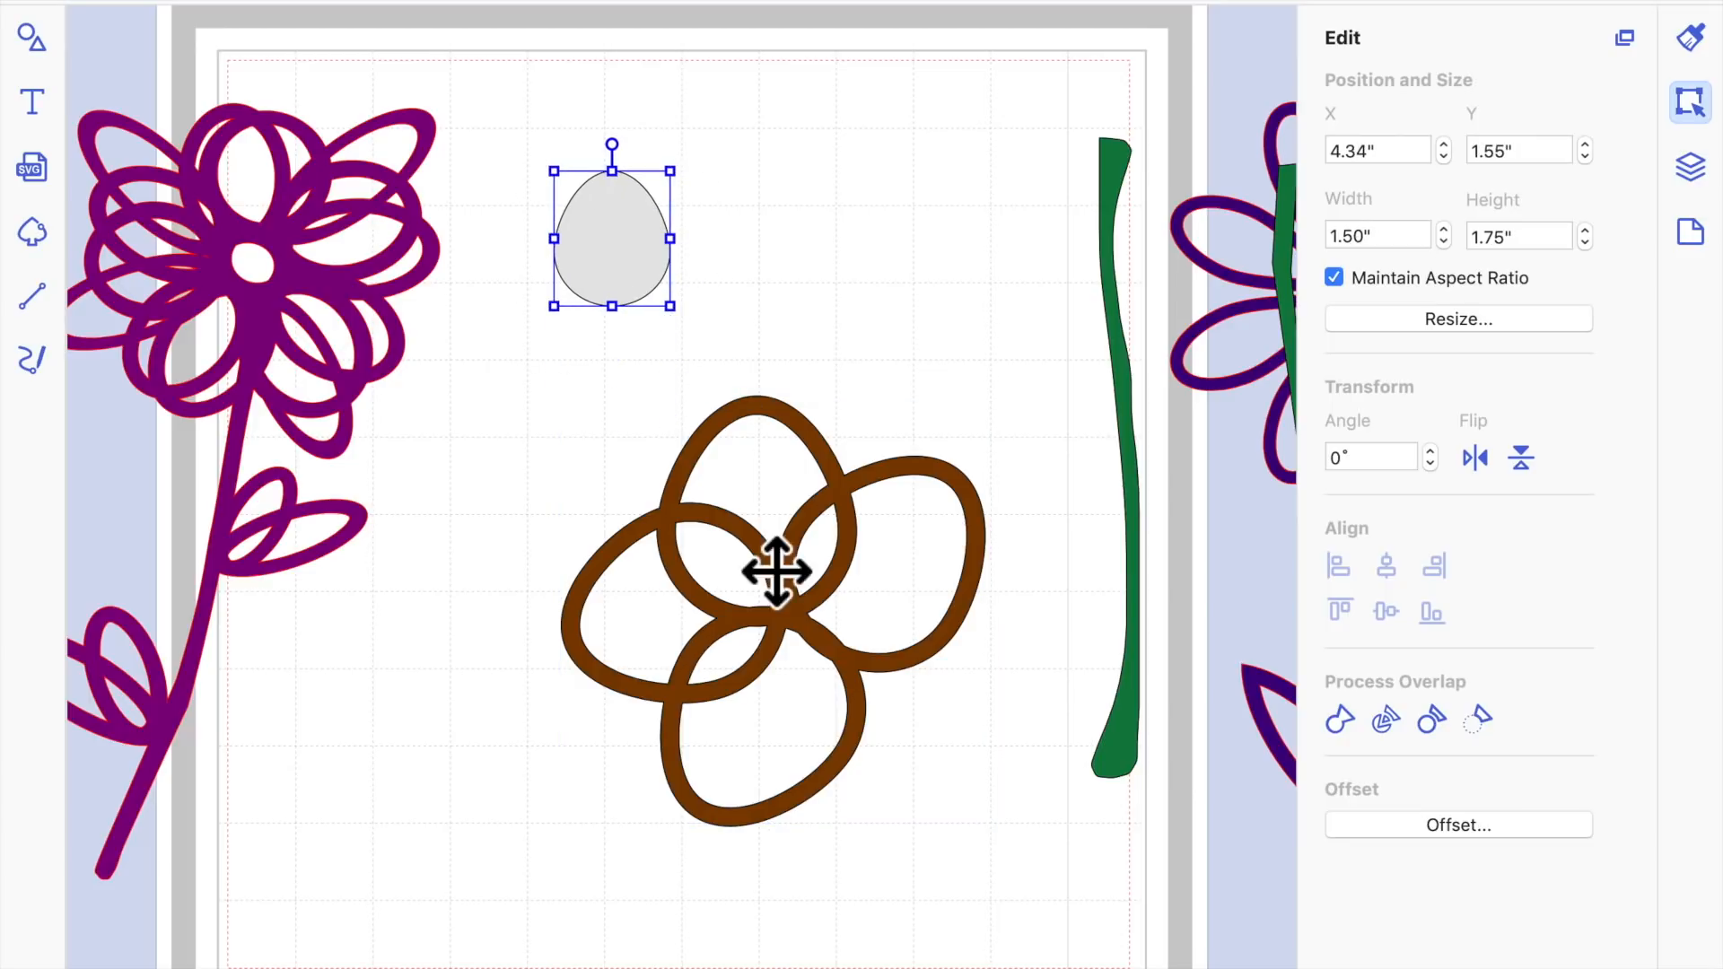
Duplicate the brown flower, enlarge the copy to about 5.84" by 5.93", and lay it over the original rotated 40°
{"action": "left_click", "coordinate": [720, 492]}
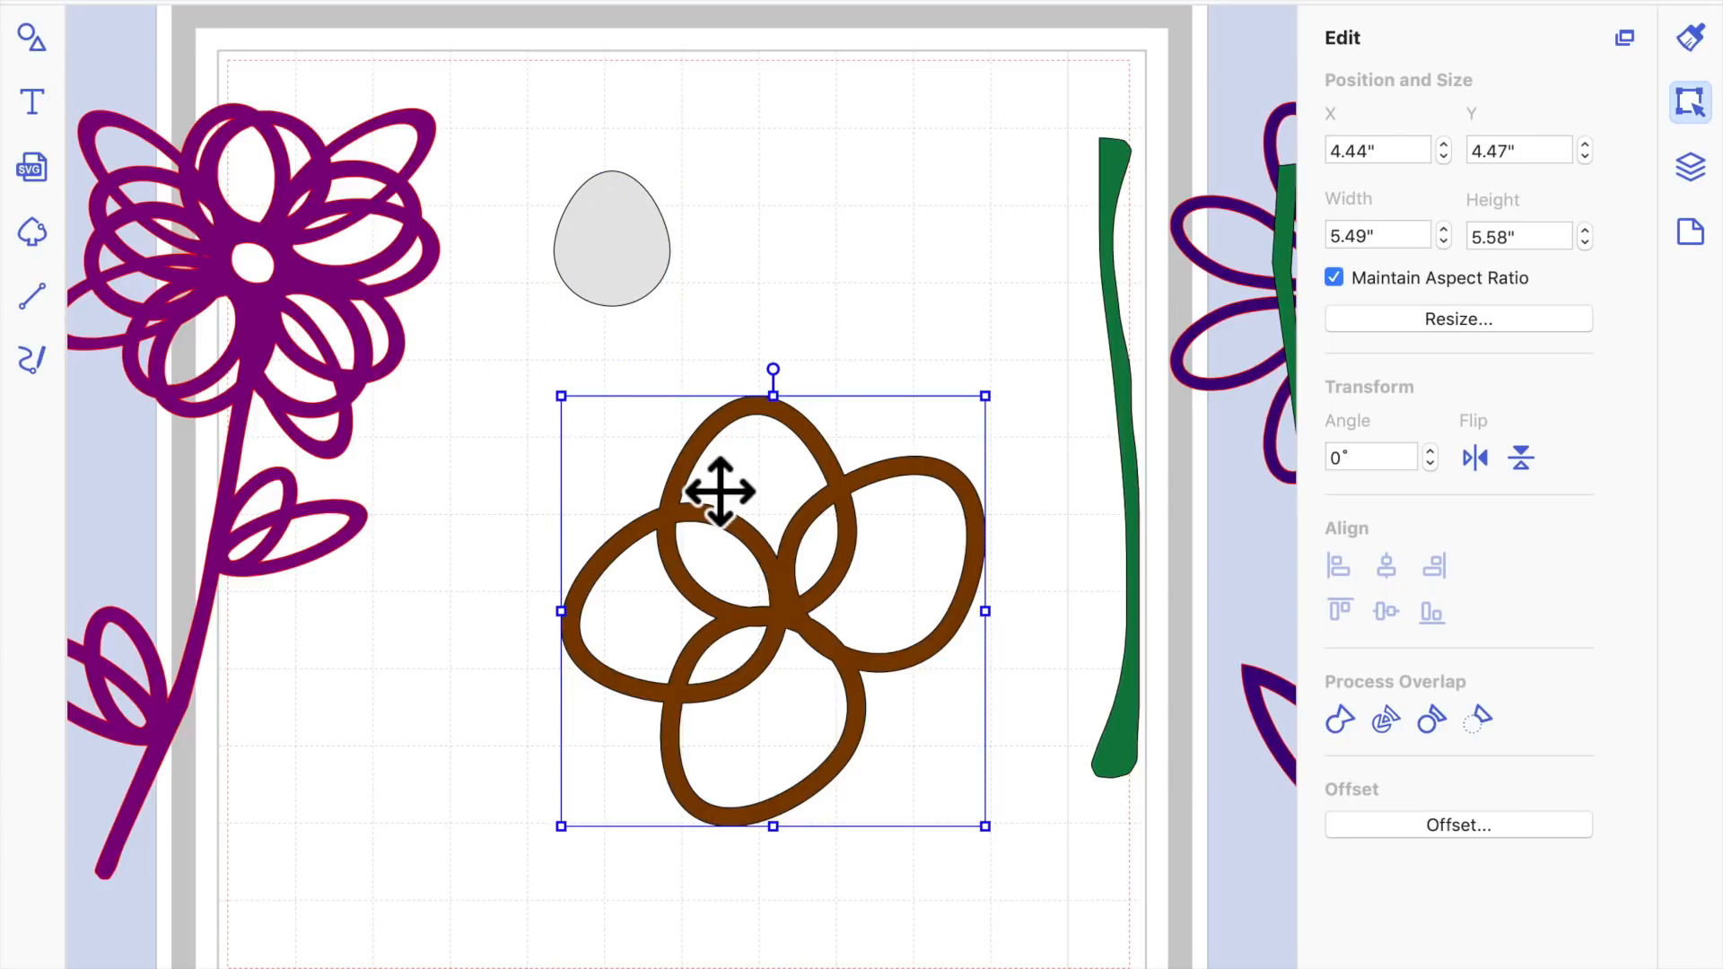
{"action": "key", "text": "super+d"}
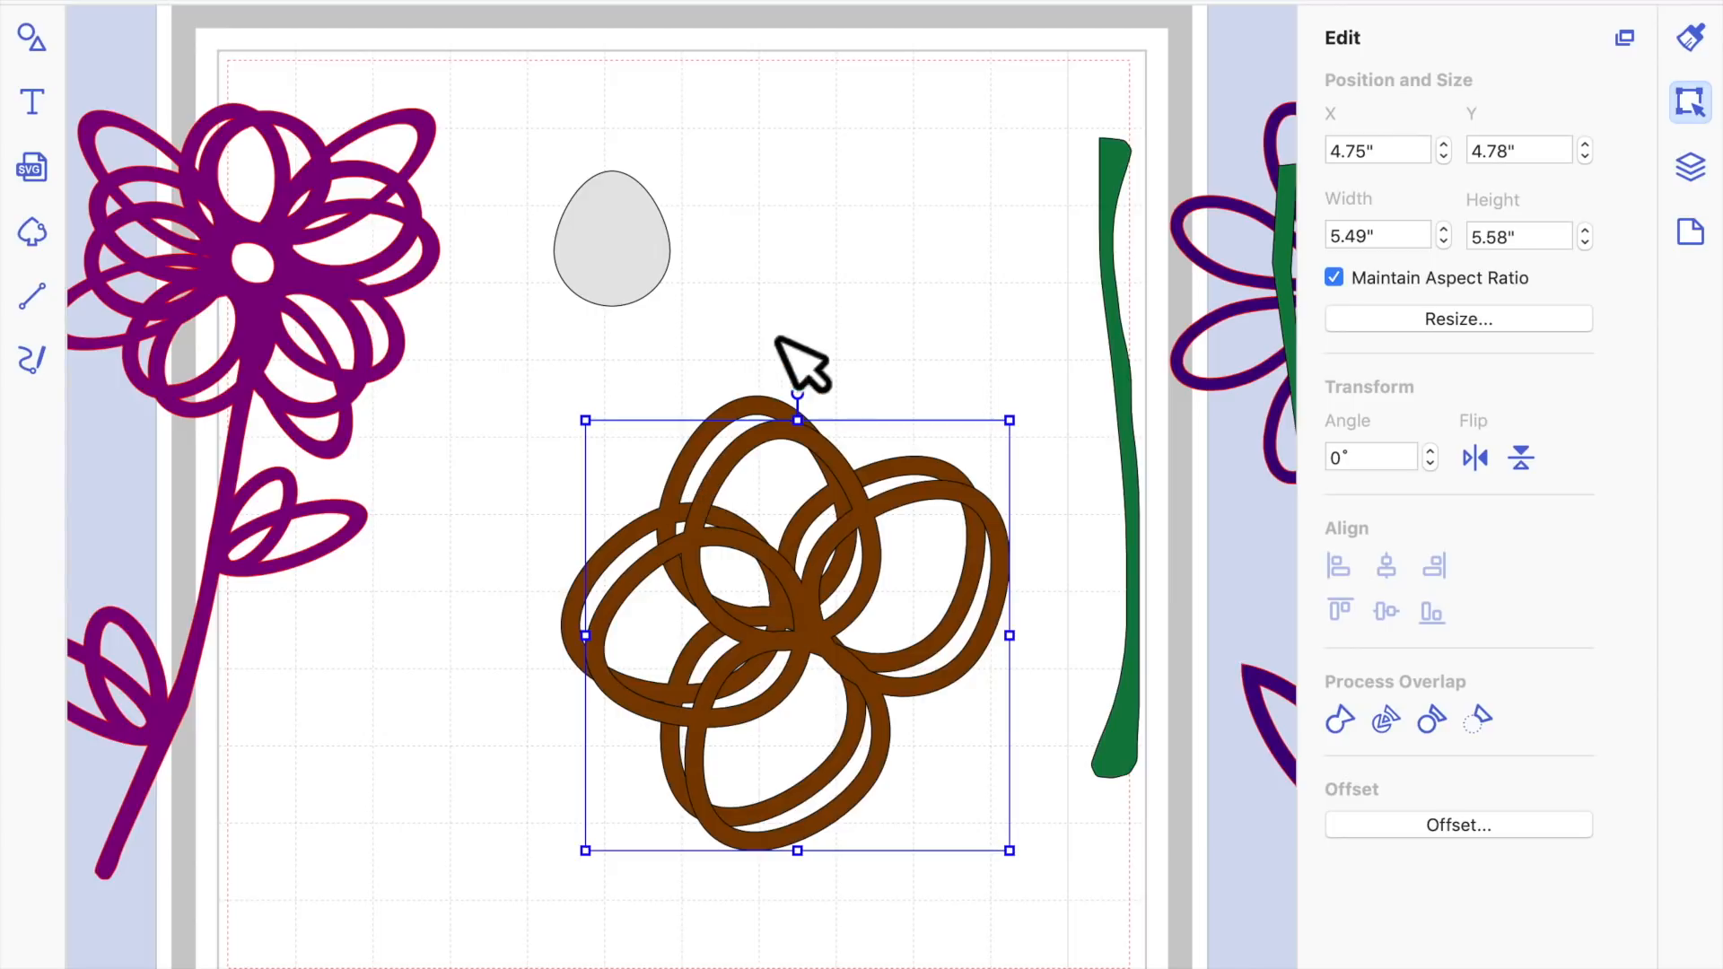
{"action": "left_click_drag", "start_coordinate": [799, 393], "coordinate": [973, 483]}
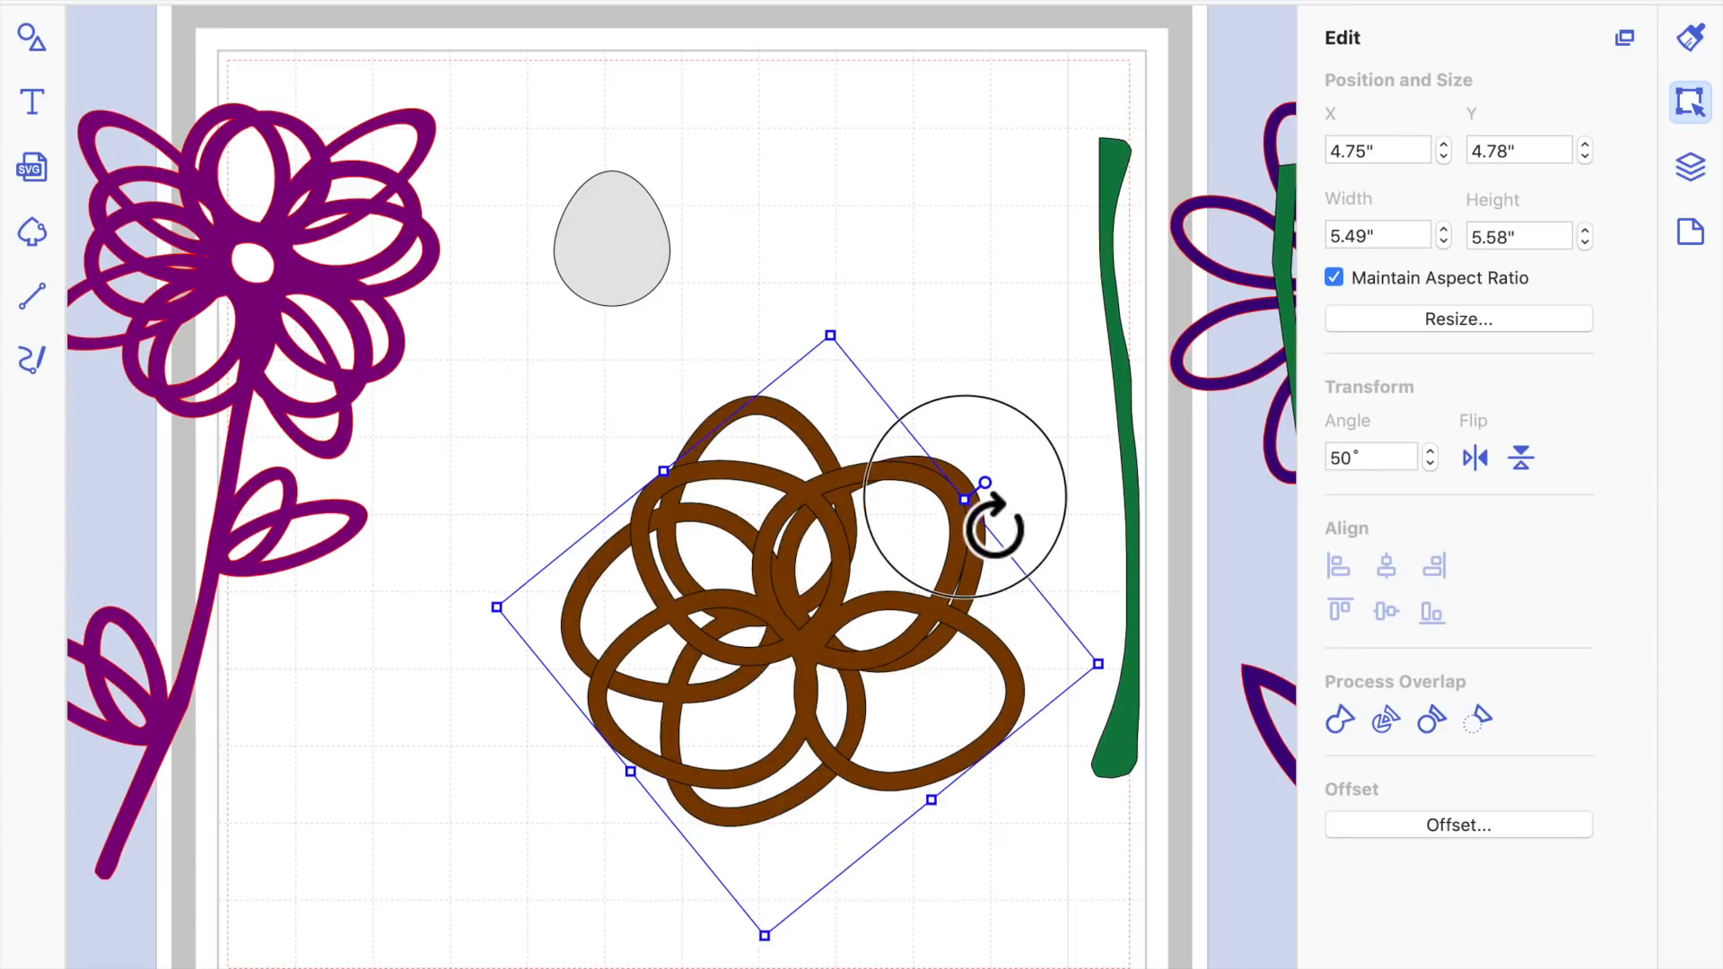
{"action": "left_click_drag", "start_coordinate": [987, 482], "coordinate": [1050, 567]}
{"action": "mouse_move", "coordinate": [855, 529]}
{"action": "left_mouse_down"}
{"action": "mouse_move", "coordinate": [854, 493]}
{"action": "mouse_move", "coordinate": [837, 520]}
{"action": "left_mouse_up"}
{"action": "left_click_drag", "start_coordinate": [1047, 744], "coordinate": [1080, 763]}
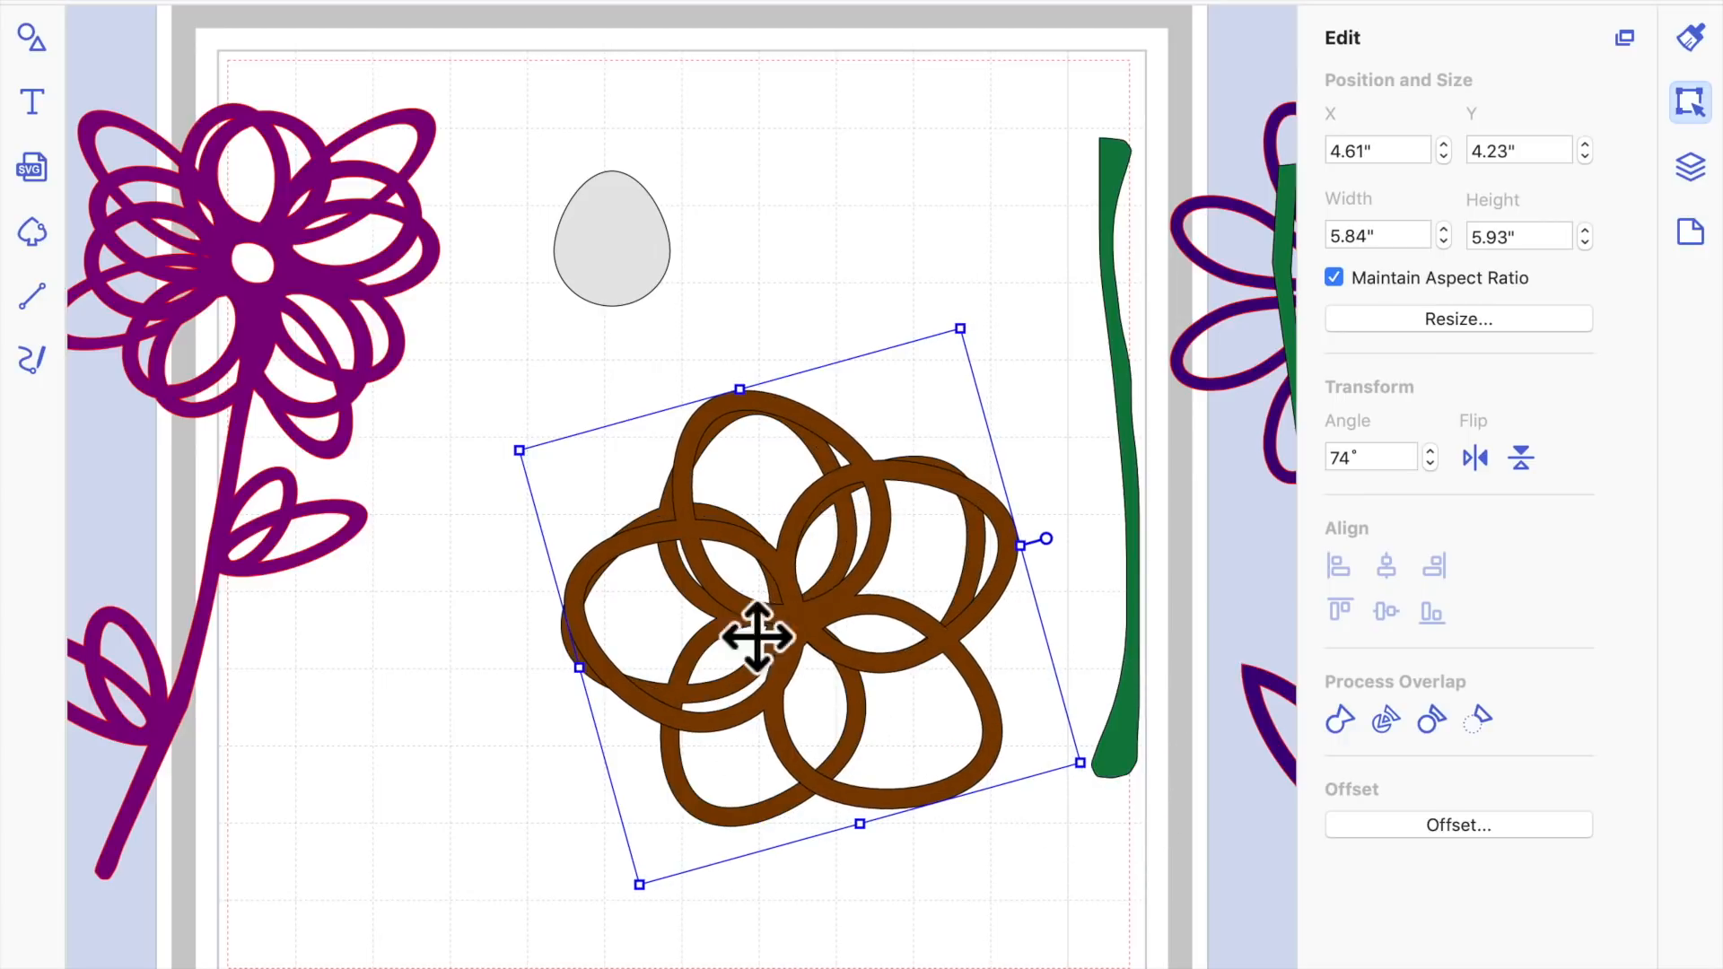
{"action": "left_click_drag", "start_coordinate": [1047, 541], "coordinate": [981, 456]}
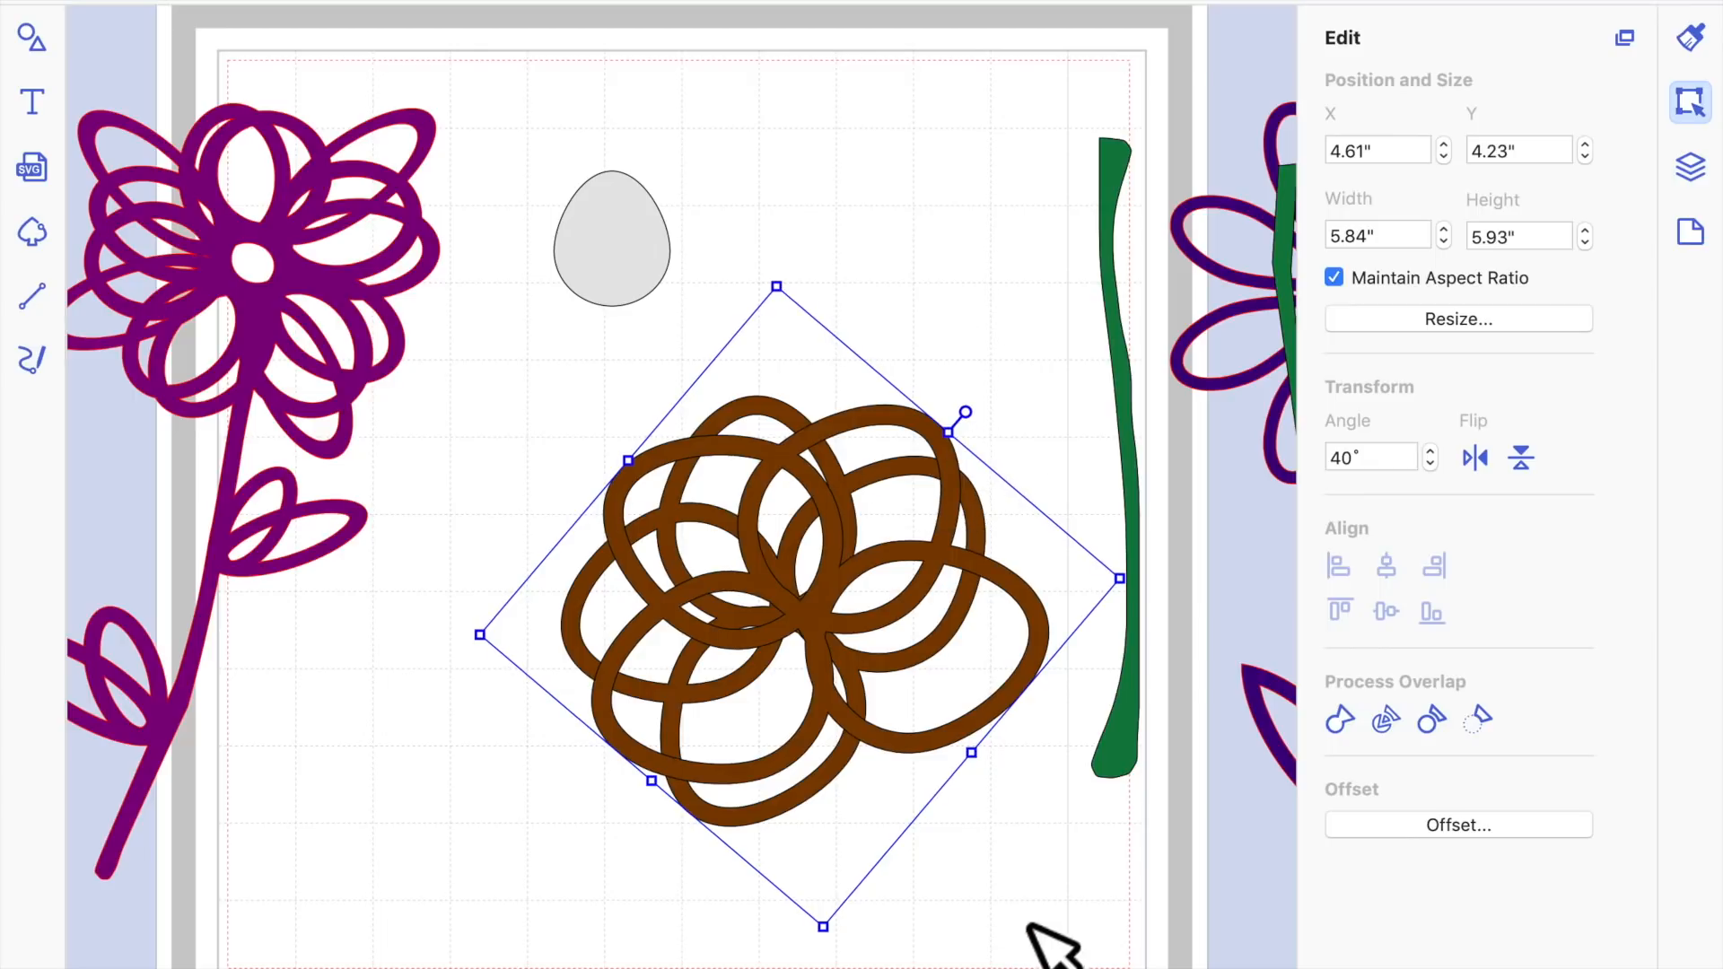
Weld the two overlapping flowers and move the result to about X 3.38", Y 3.72"
{"action": "left_click", "coordinate": [1052, 898]}
{"action": "left_click_drag", "start_coordinate": [1051, 897], "coordinate": [535, 449]}
{"action": "left_click", "coordinate": [1344, 721]}
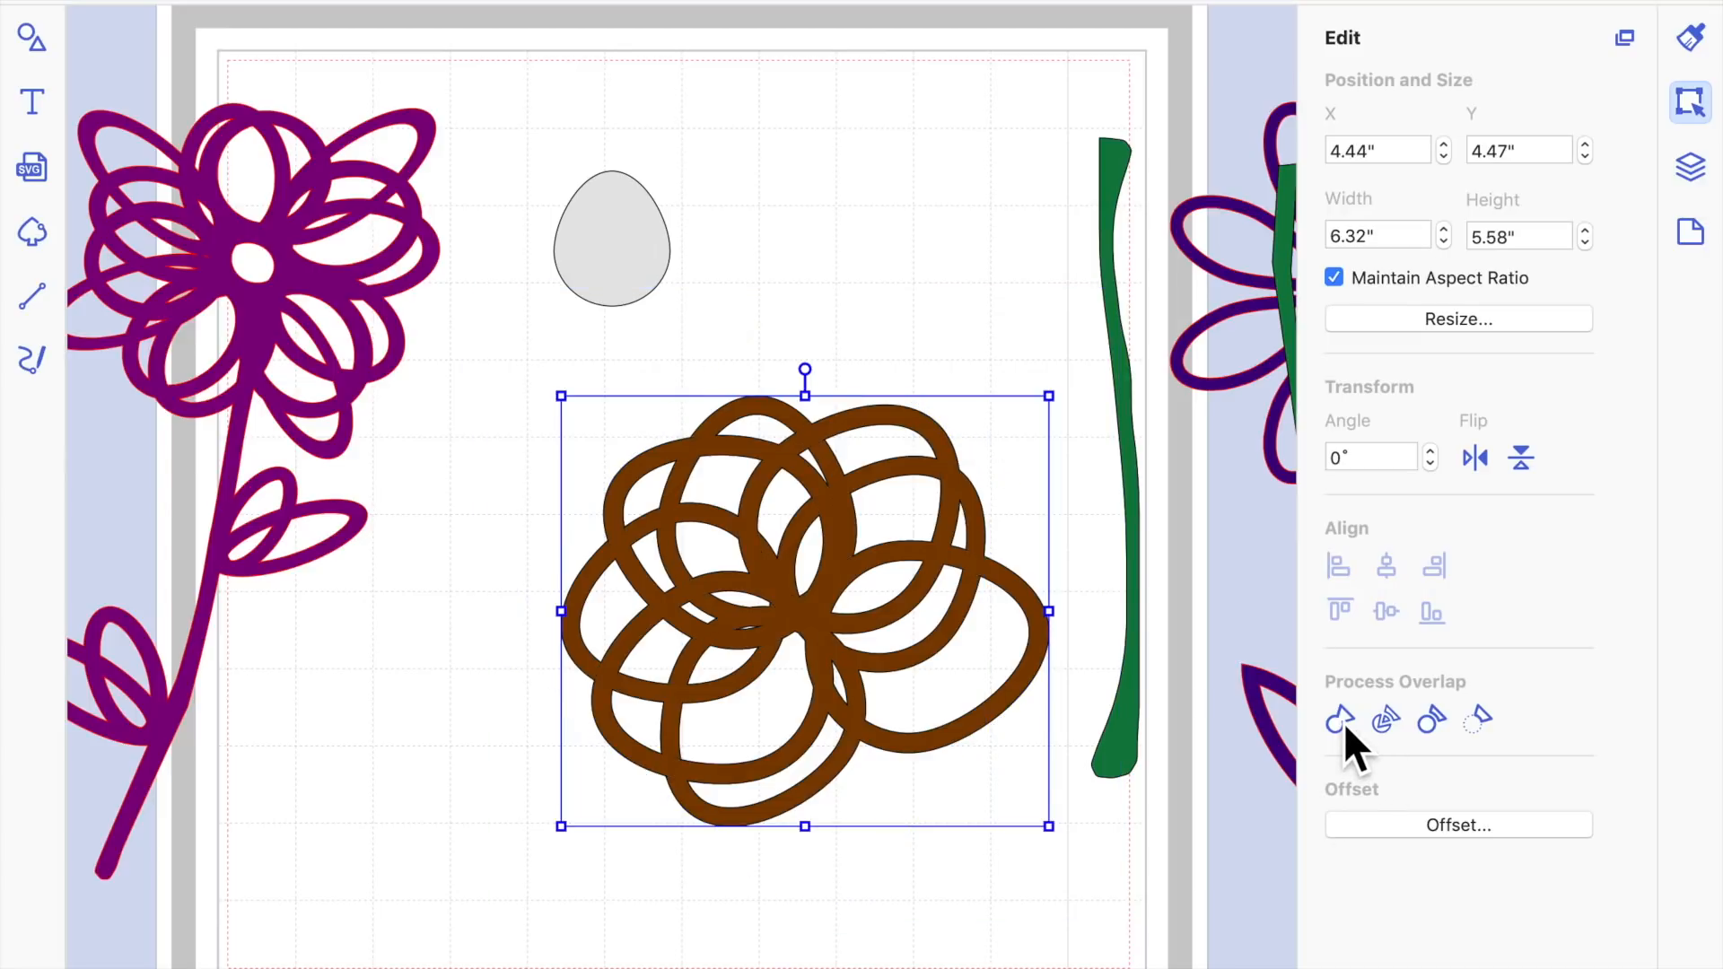
{"action": "left_click", "coordinate": [1048, 743]}
{"action": "left_click_drag", "start_coordinate": [850, 620], "coordinate": [769, 562]}
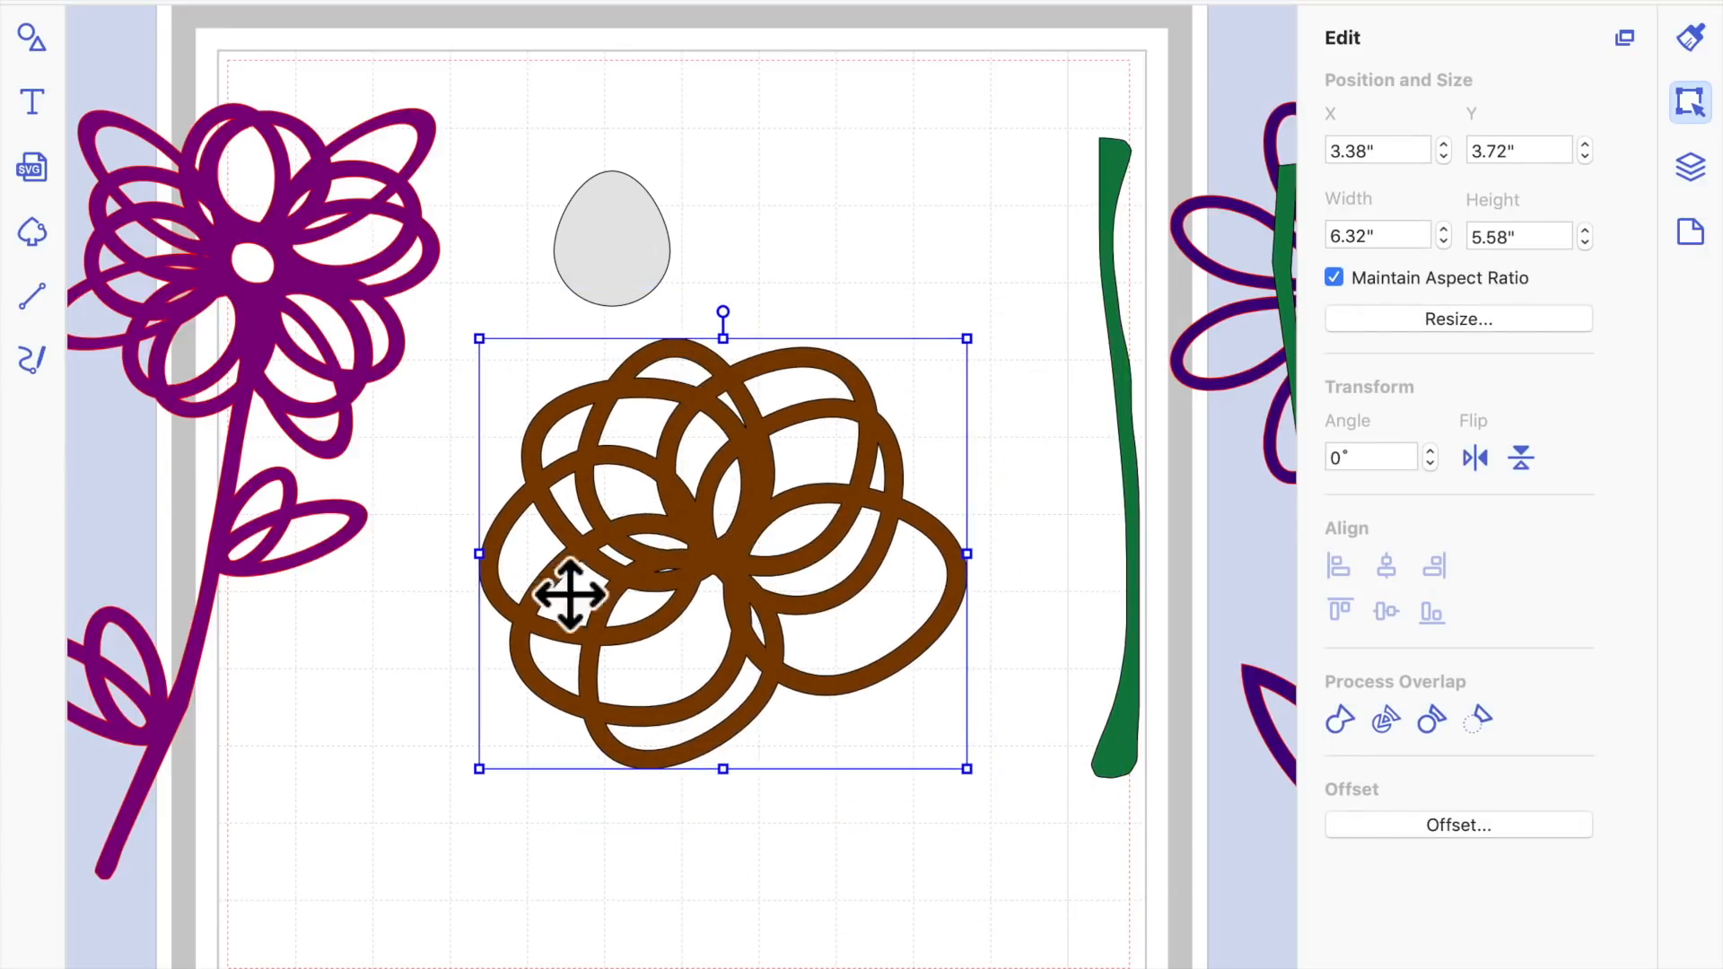
Insert a plain circle from the shape library below the flower and shrink it to about 0.79" wide
{"action": "left_click", "coordinate": [35, 40]}
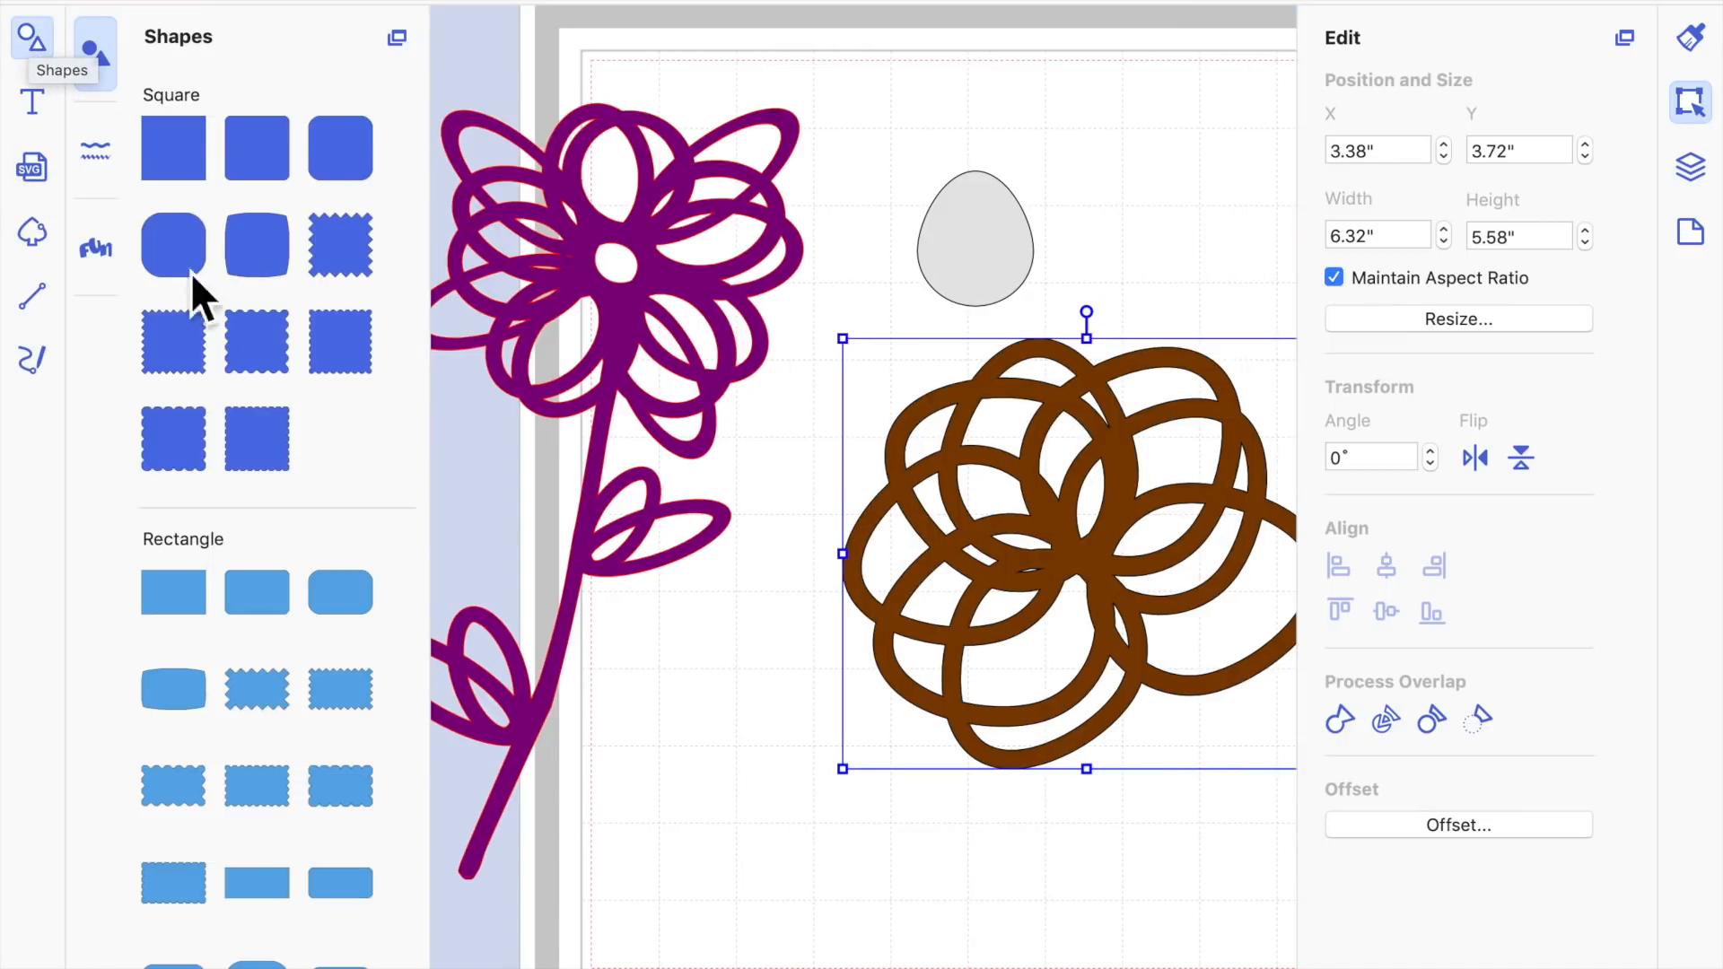
{"action": "scroll", "coordinate": [369, 692], "scroll_direction": "down", "scroll_amount": 5}
{"action": "scroll", "coordinate": [369, 693], "scroll_direction": "down", "scroll_amount": 5}
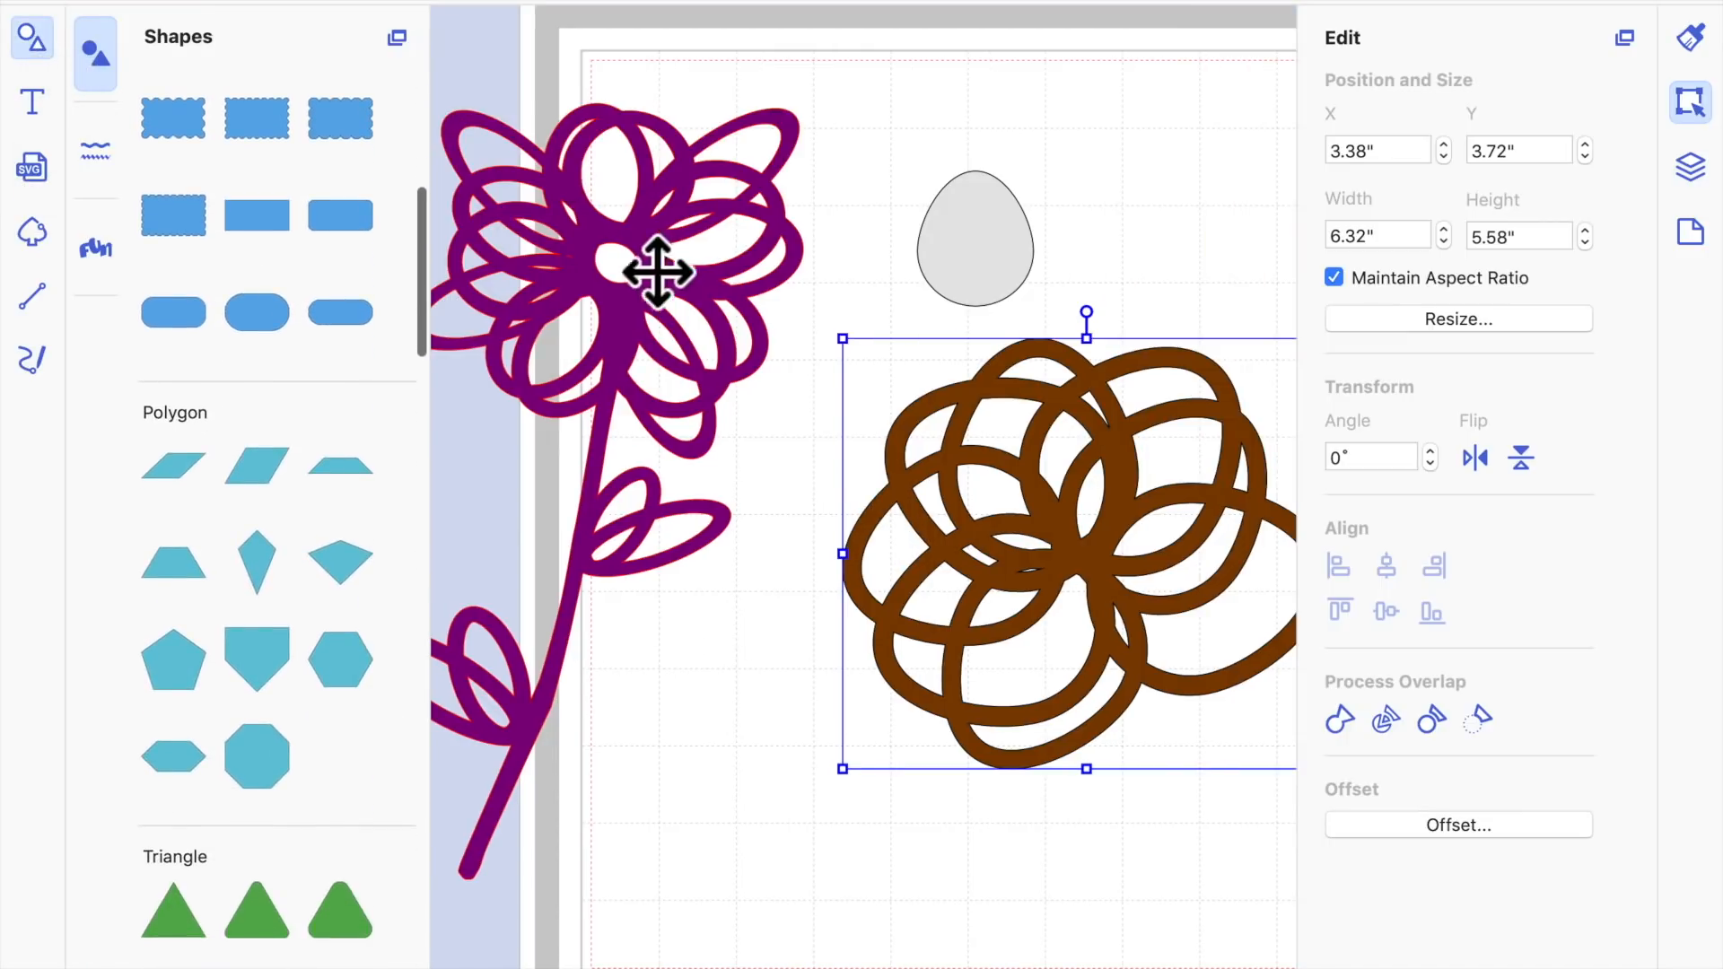
{"action": "scroll", "coordinate": [369, 692], "scroll_direction": "down", "scroll_amount": 3}
{"action": "left_click_drag", "start_coordinate": [166, 789], "coordinate": [807, 821]}
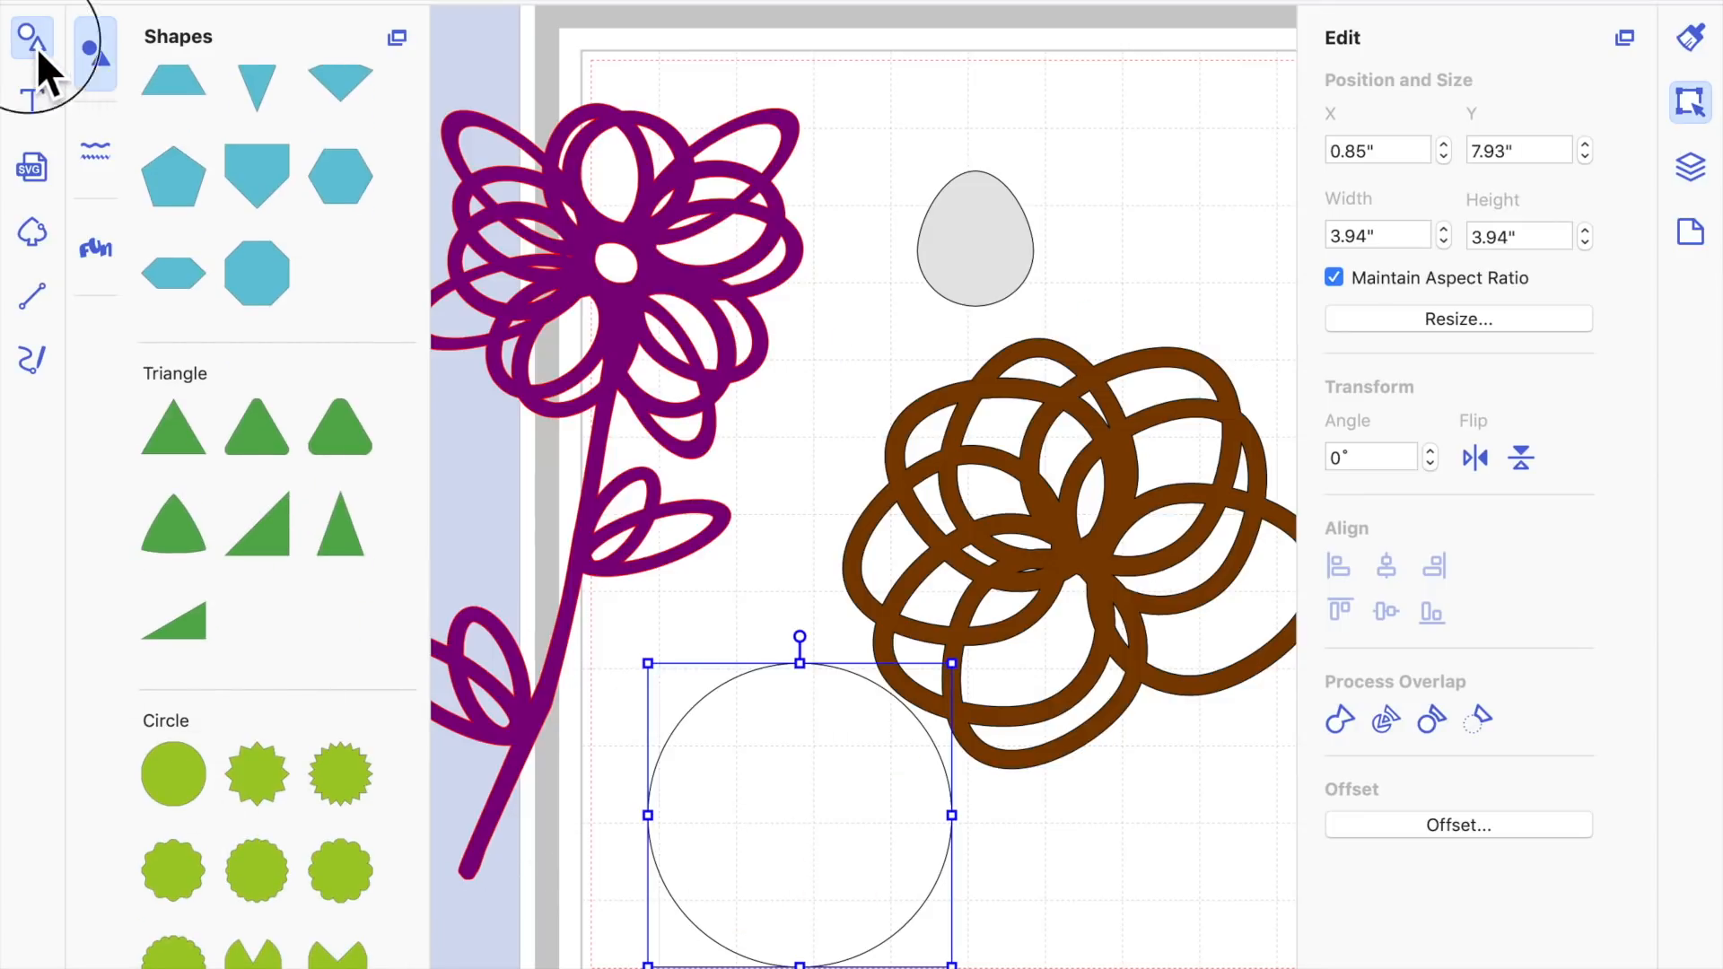
{"action": "left_click", "coordinate": [37, 48]}
{"action": "left_click_drag", "start_coordinate": [310, 689], "coordinate": [558, 861]}
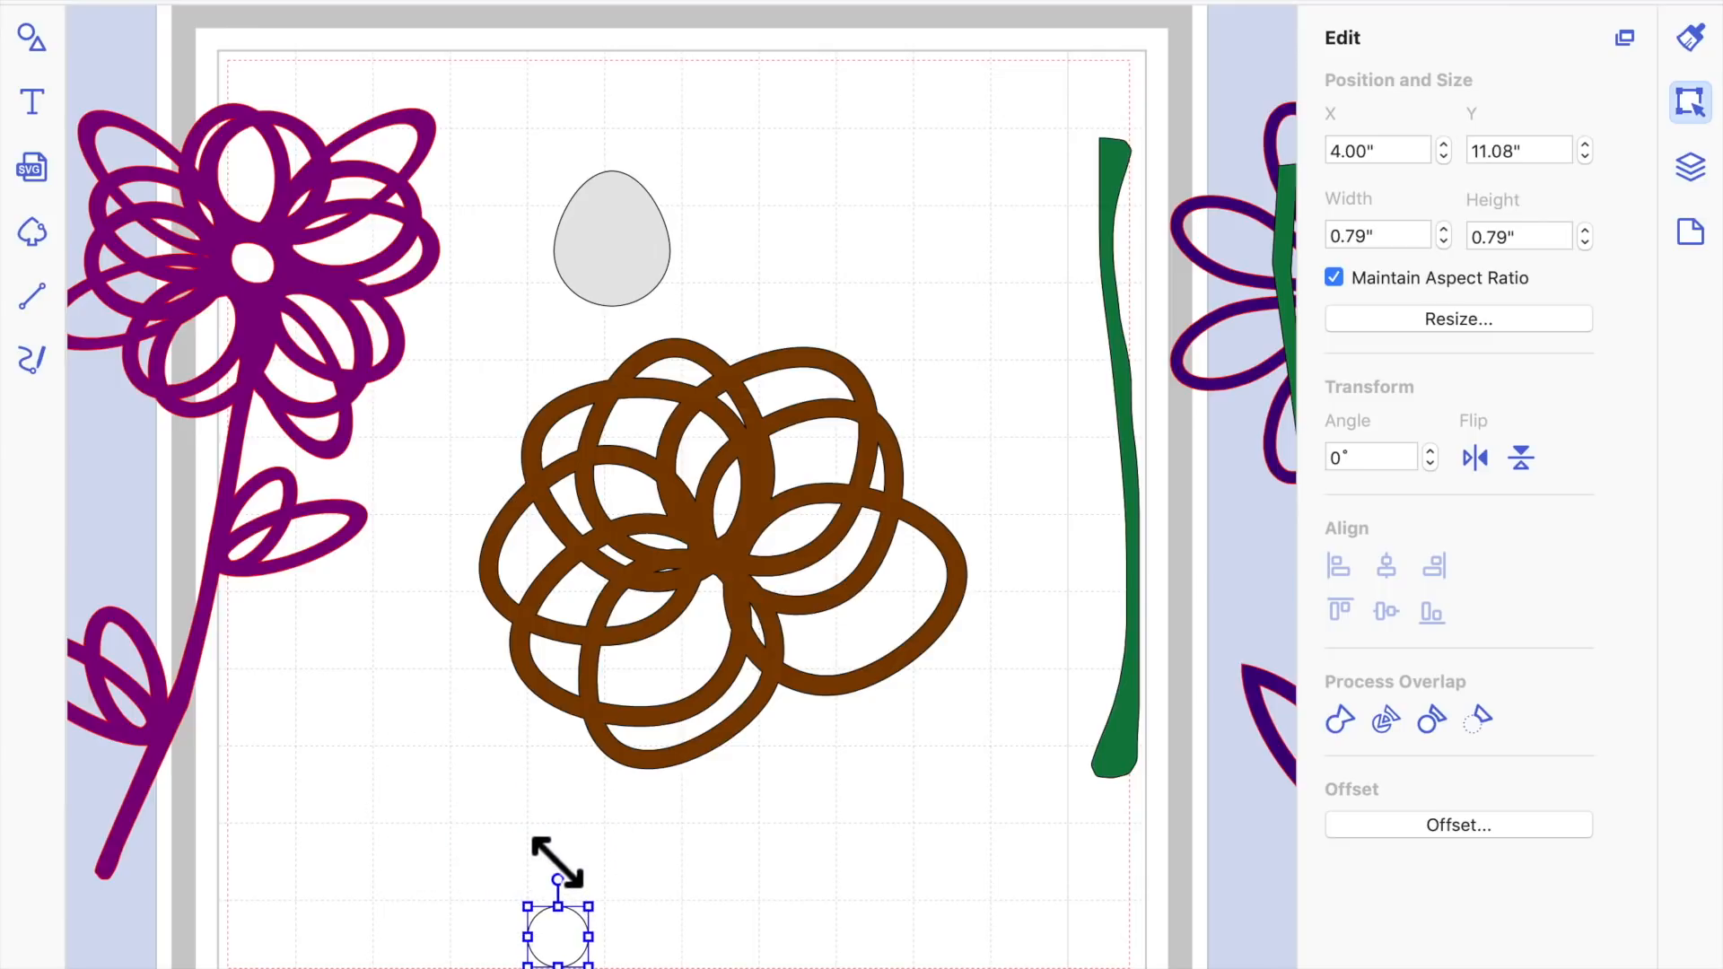
Place a second circle, about 1.00" wide, over the flower's centre and weld it to the flower
{"action": "left_click_drag", "start_coordinate": [585, 957], "coordinate": [781, 518]}
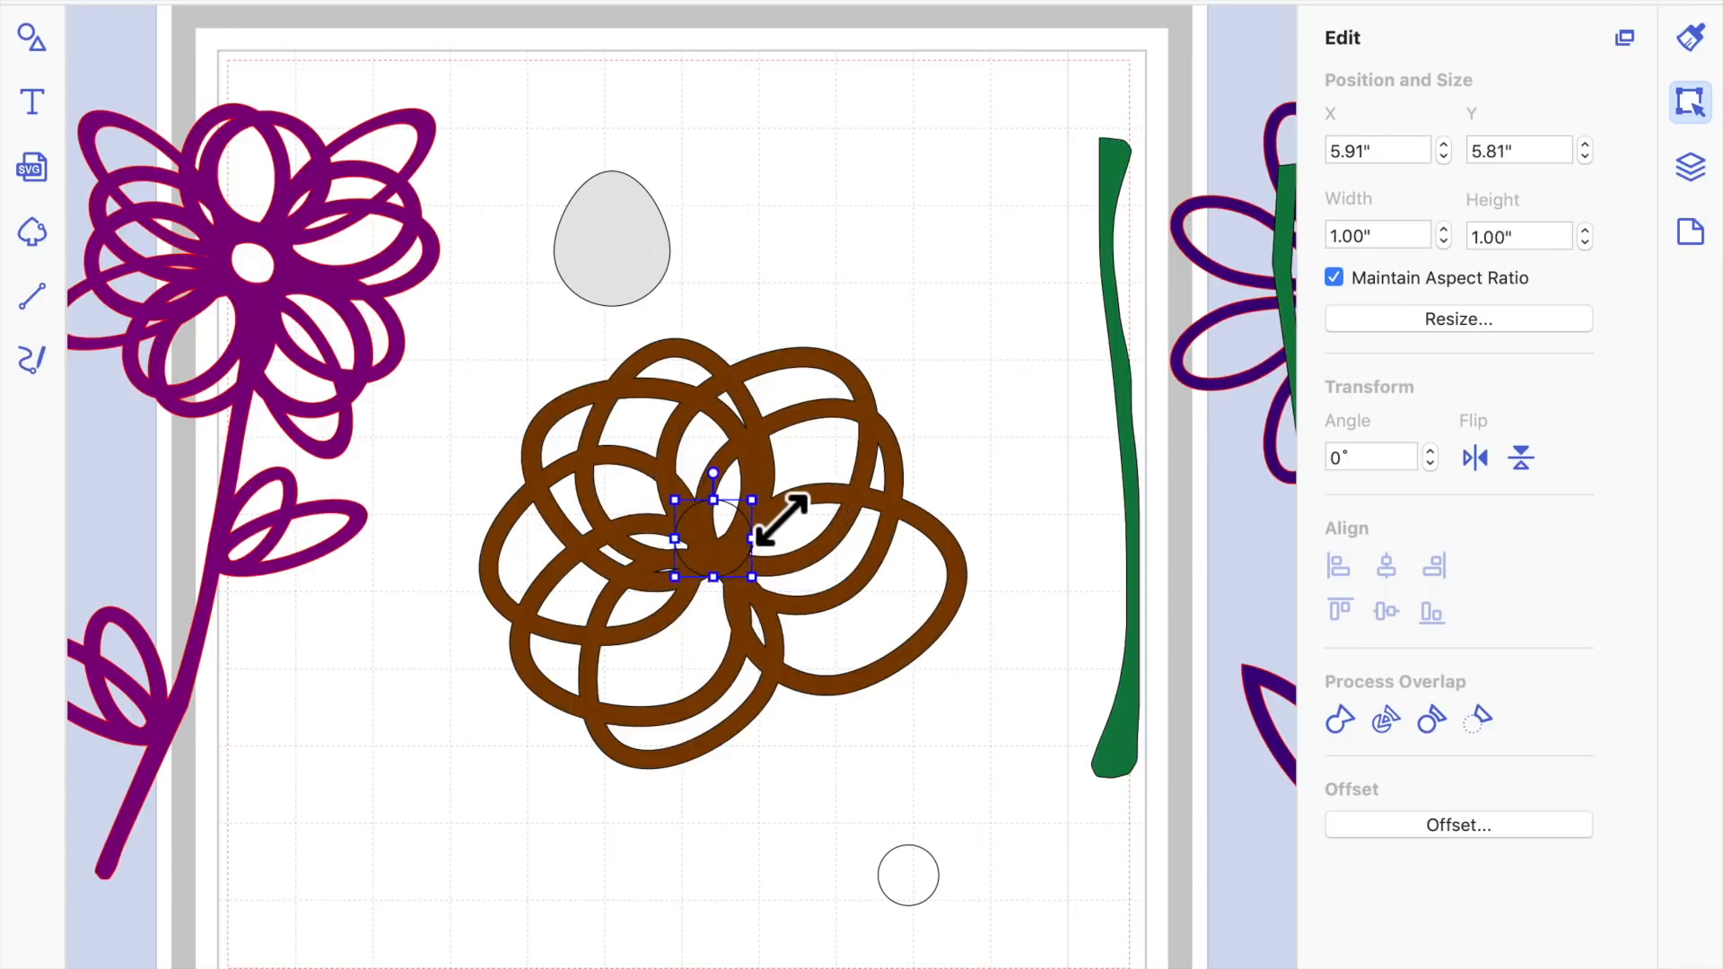
{"action": "left_click_drag", "start_coordinate": [755, 579], "coordinate": [751, 594]}
{"action": "left_click", "coordinate": [812, 575]}
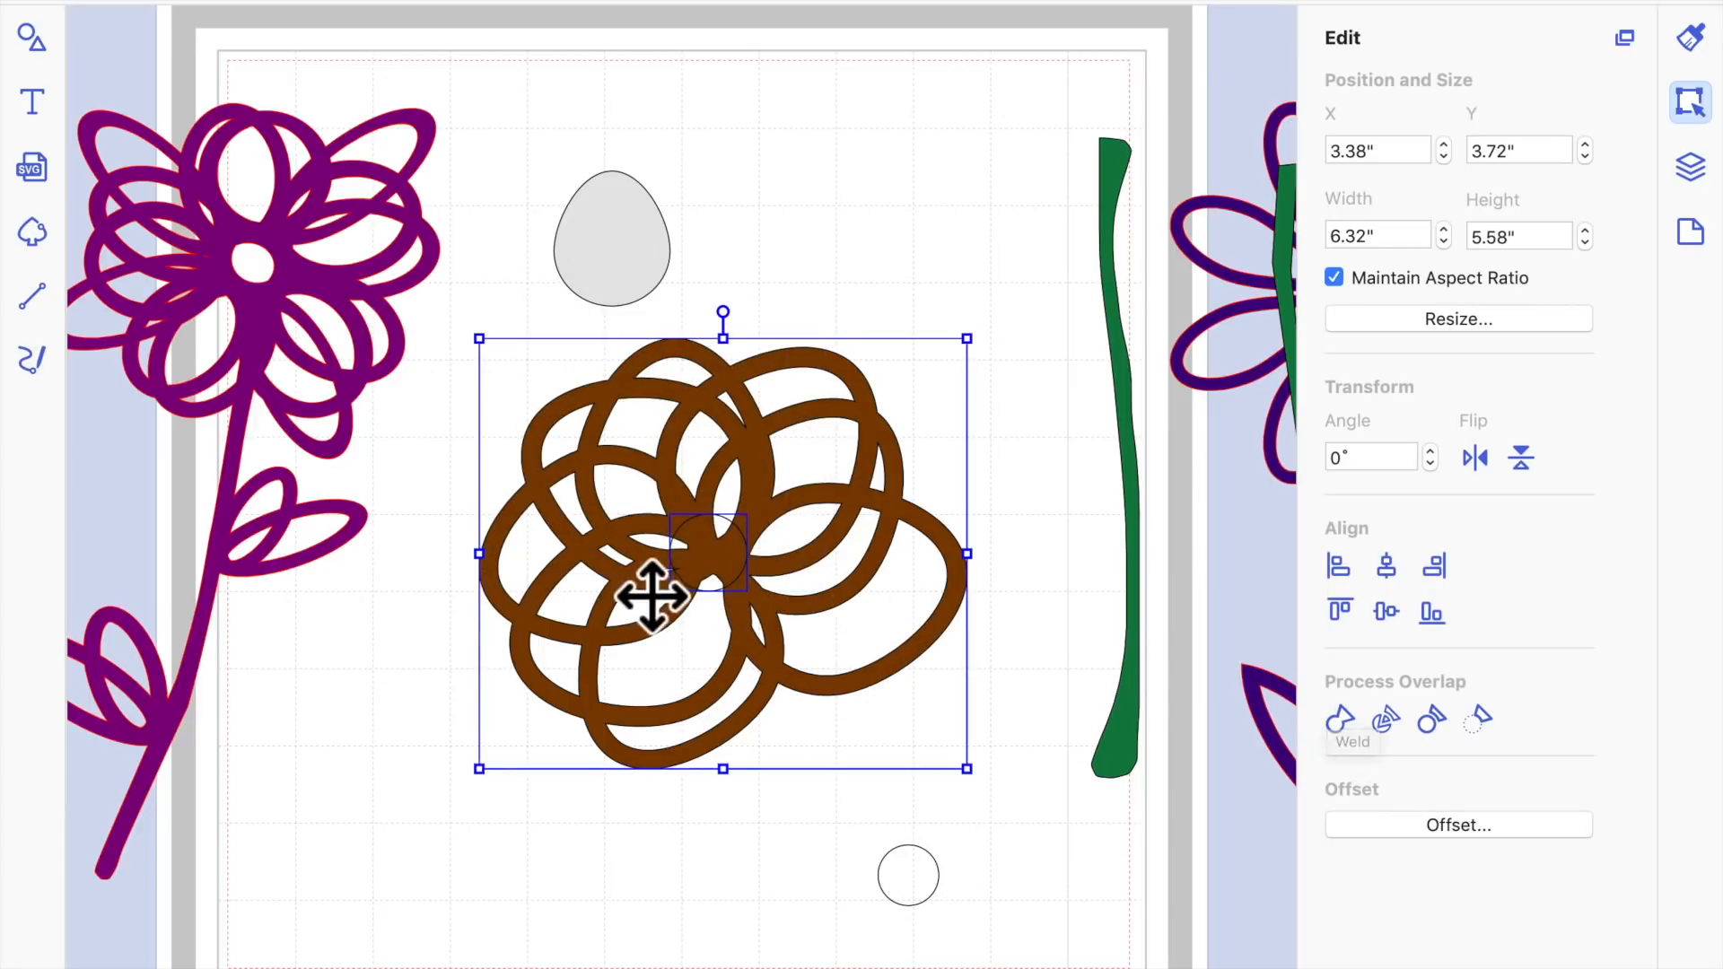
{"action": "left_click", "coordinate": [1348, 718]}
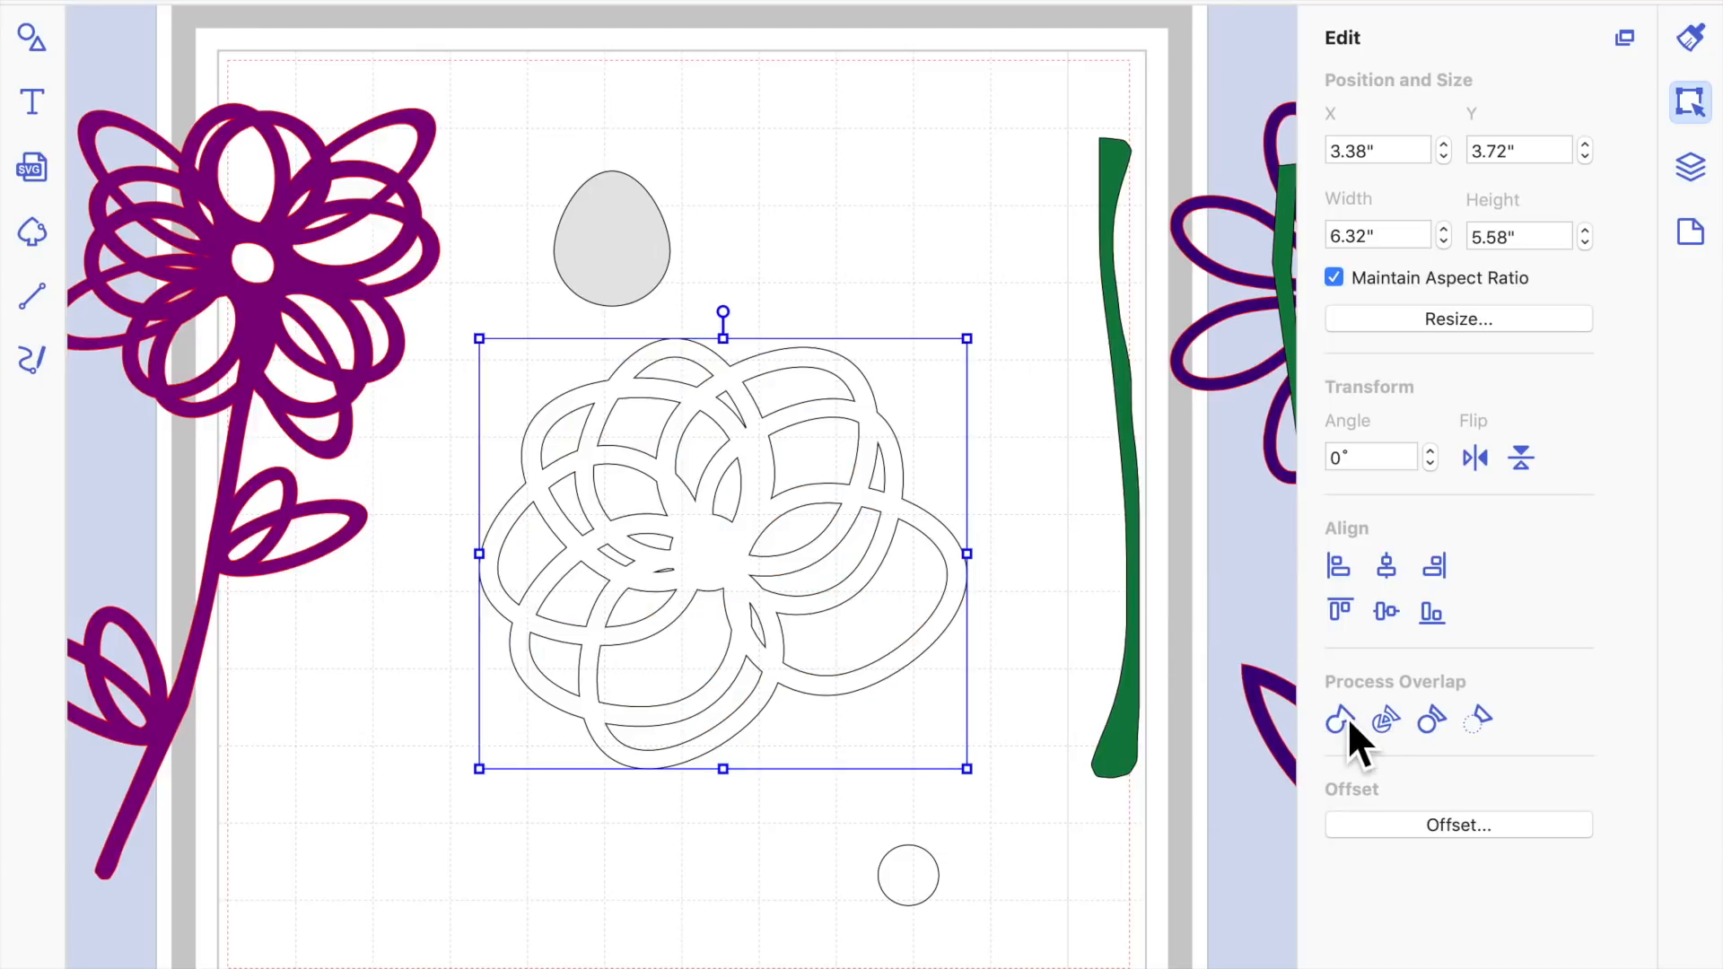
{"action": "left_click", "coordinate": [750, 854]}
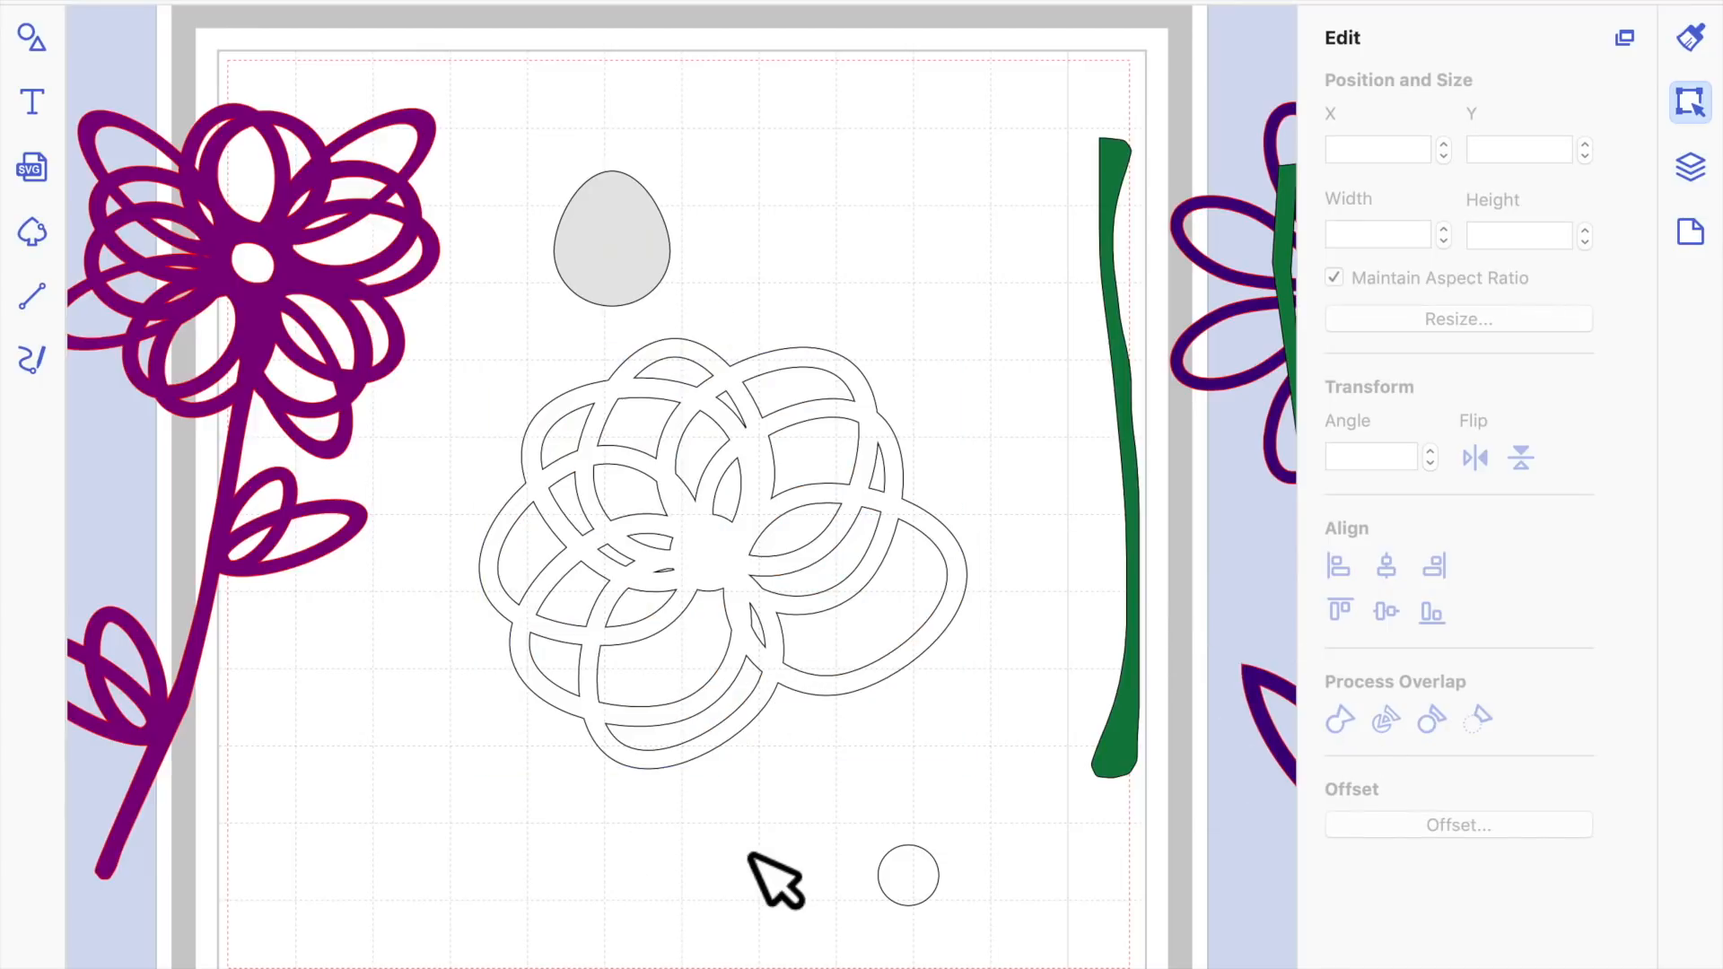
Examine the edit points along the welded flower's outlines
{"action": "left_click", "coordinate": [754, 575]}
{"action": "key", "text": "a"}
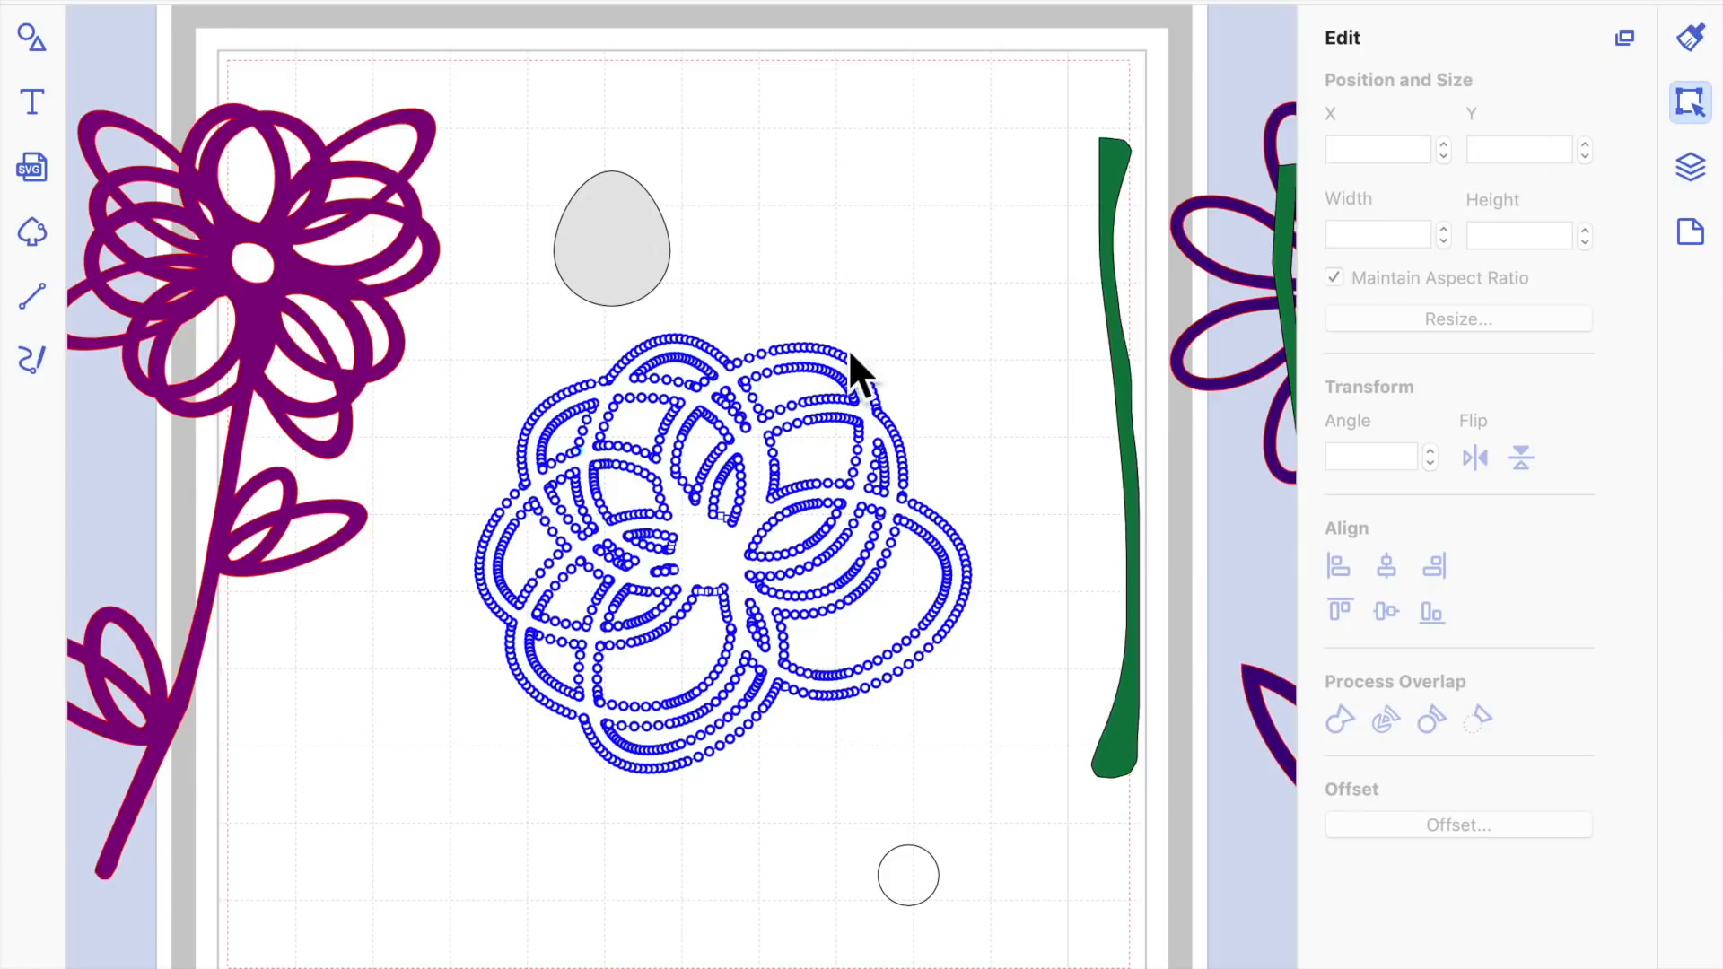
{"action": "left_click", "coordinate": [937, 219]}
Fill the welded flower with the Eggplant colour from the pencil palette
{"action": "left_click", "coordinate": [727, 606]}
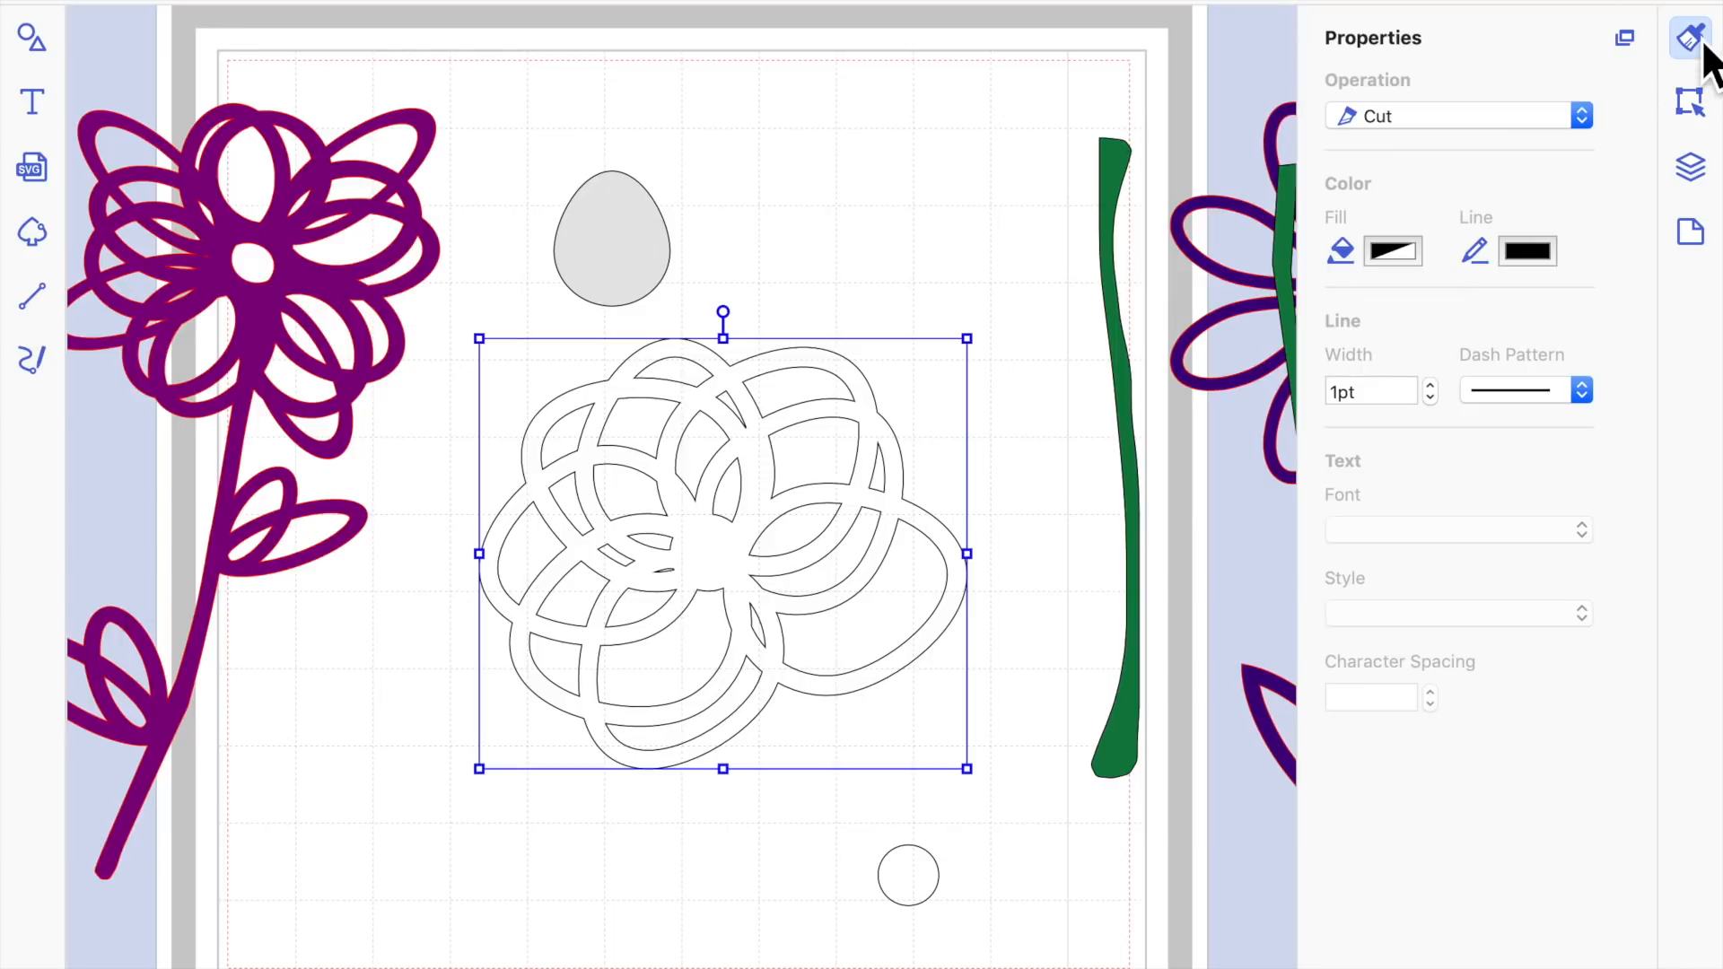
{"action": "left_click", "coordinate": [1400, 251]}
{"action": "left_click", "coordinate": [1298, 278]}
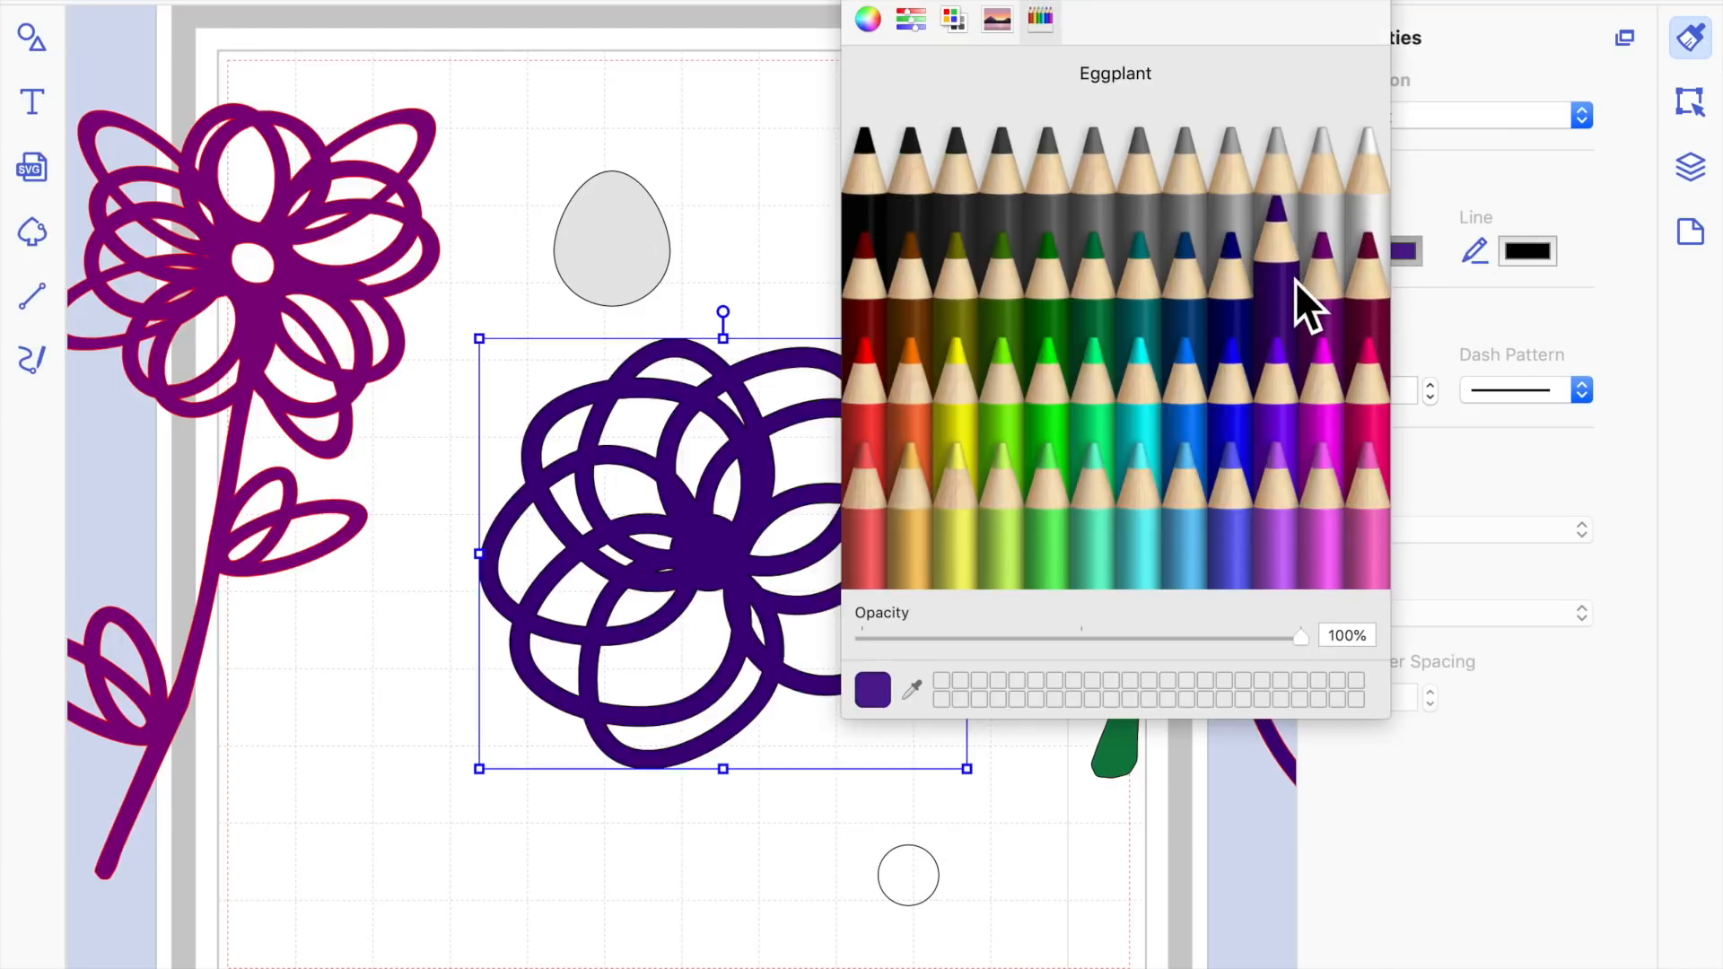
{"action": "left_click", "coordinate": [790, 195]}
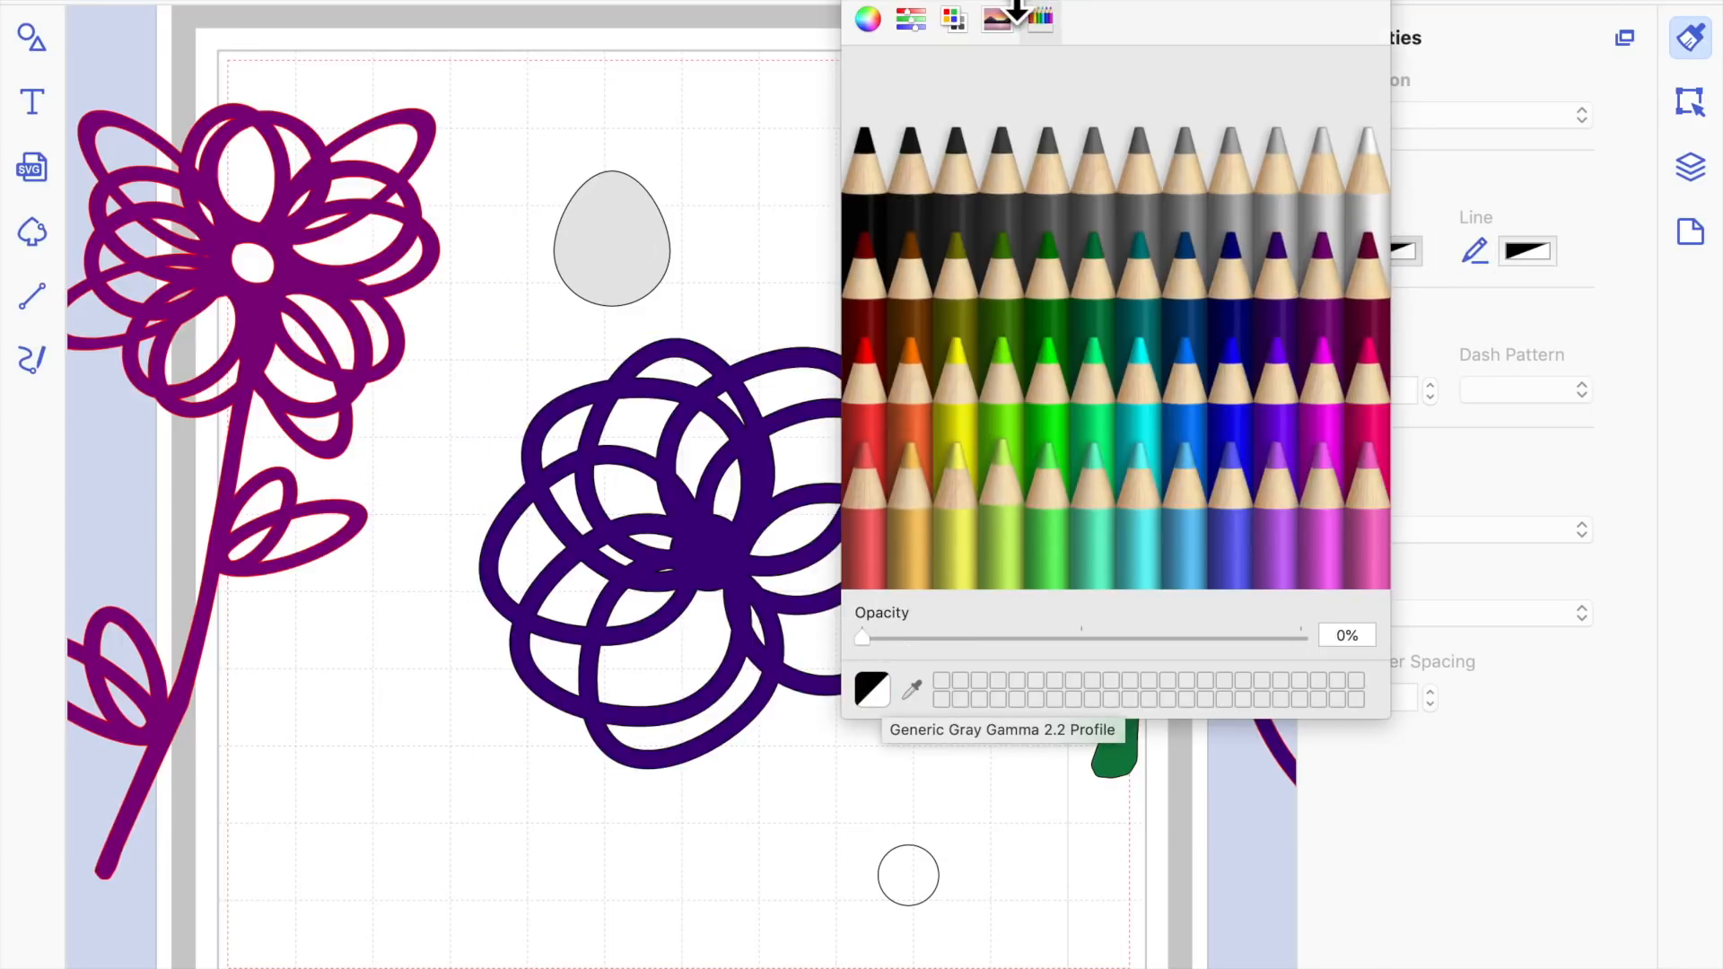
{"action": "left_click", "coordinate": [864, 3]}
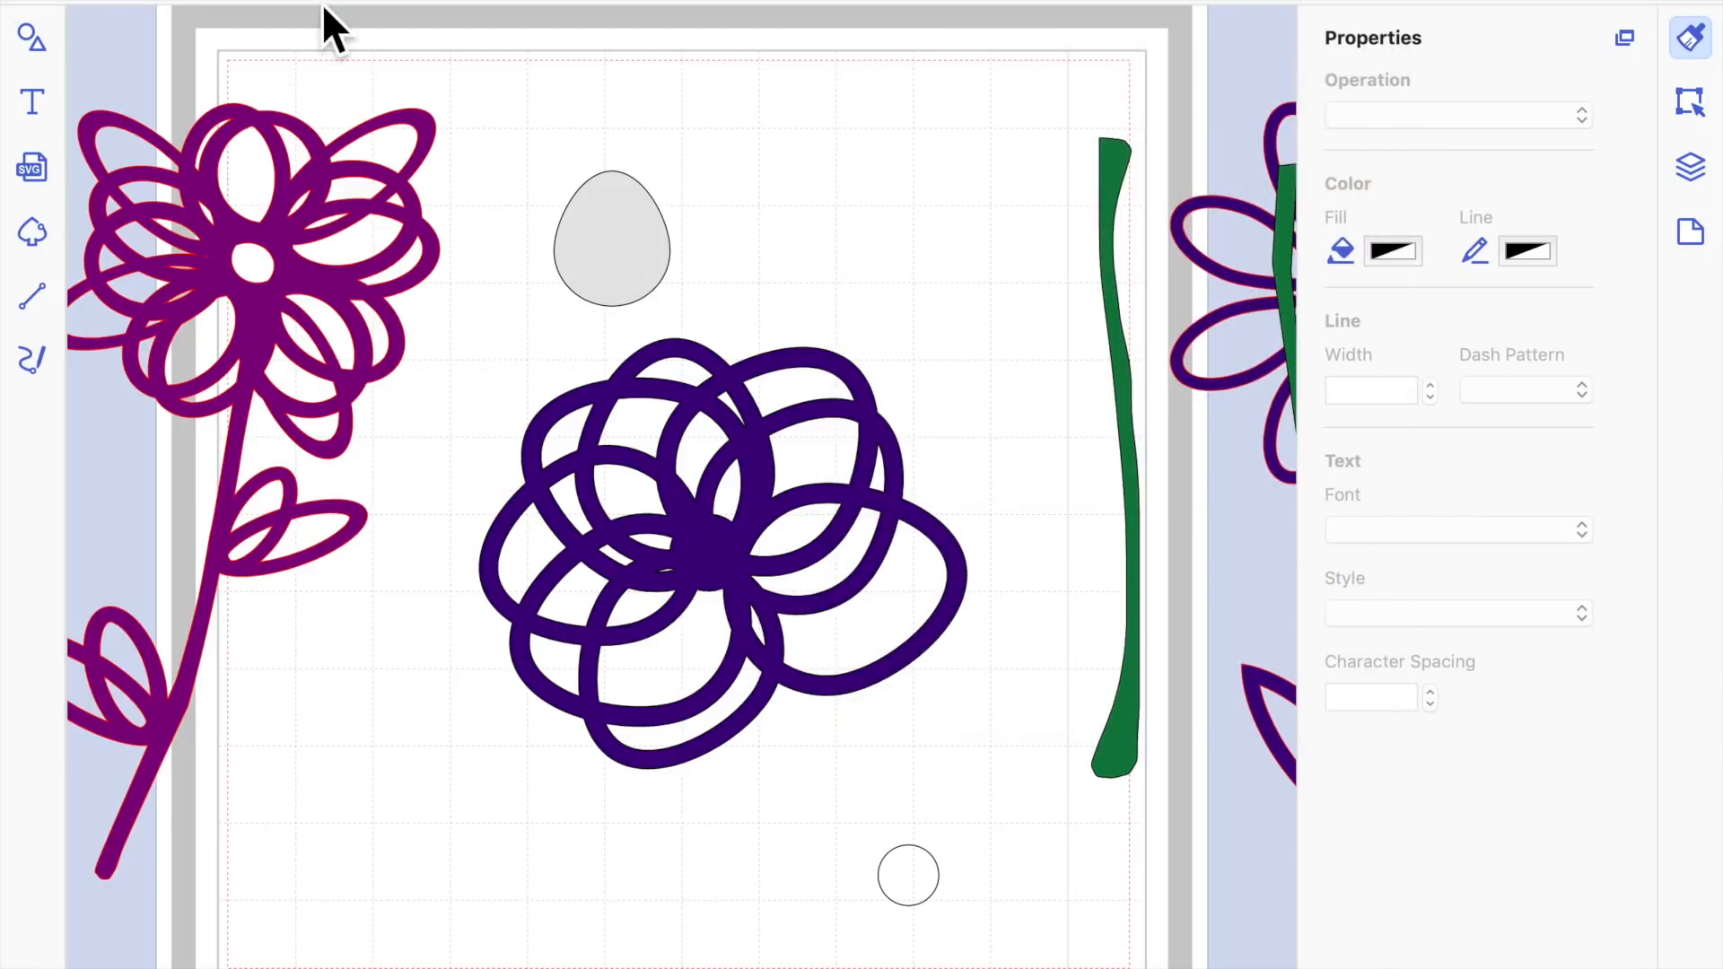
Delete the edit points of the small sliver-shaped gap beside the solid centre of the purple flower
{"action": "scroll", "coordinate": [669, 539], "scroll_direction": "up", "scroll_amount": 2}
{"action": "left_click", "coordinate": [651, 615]}
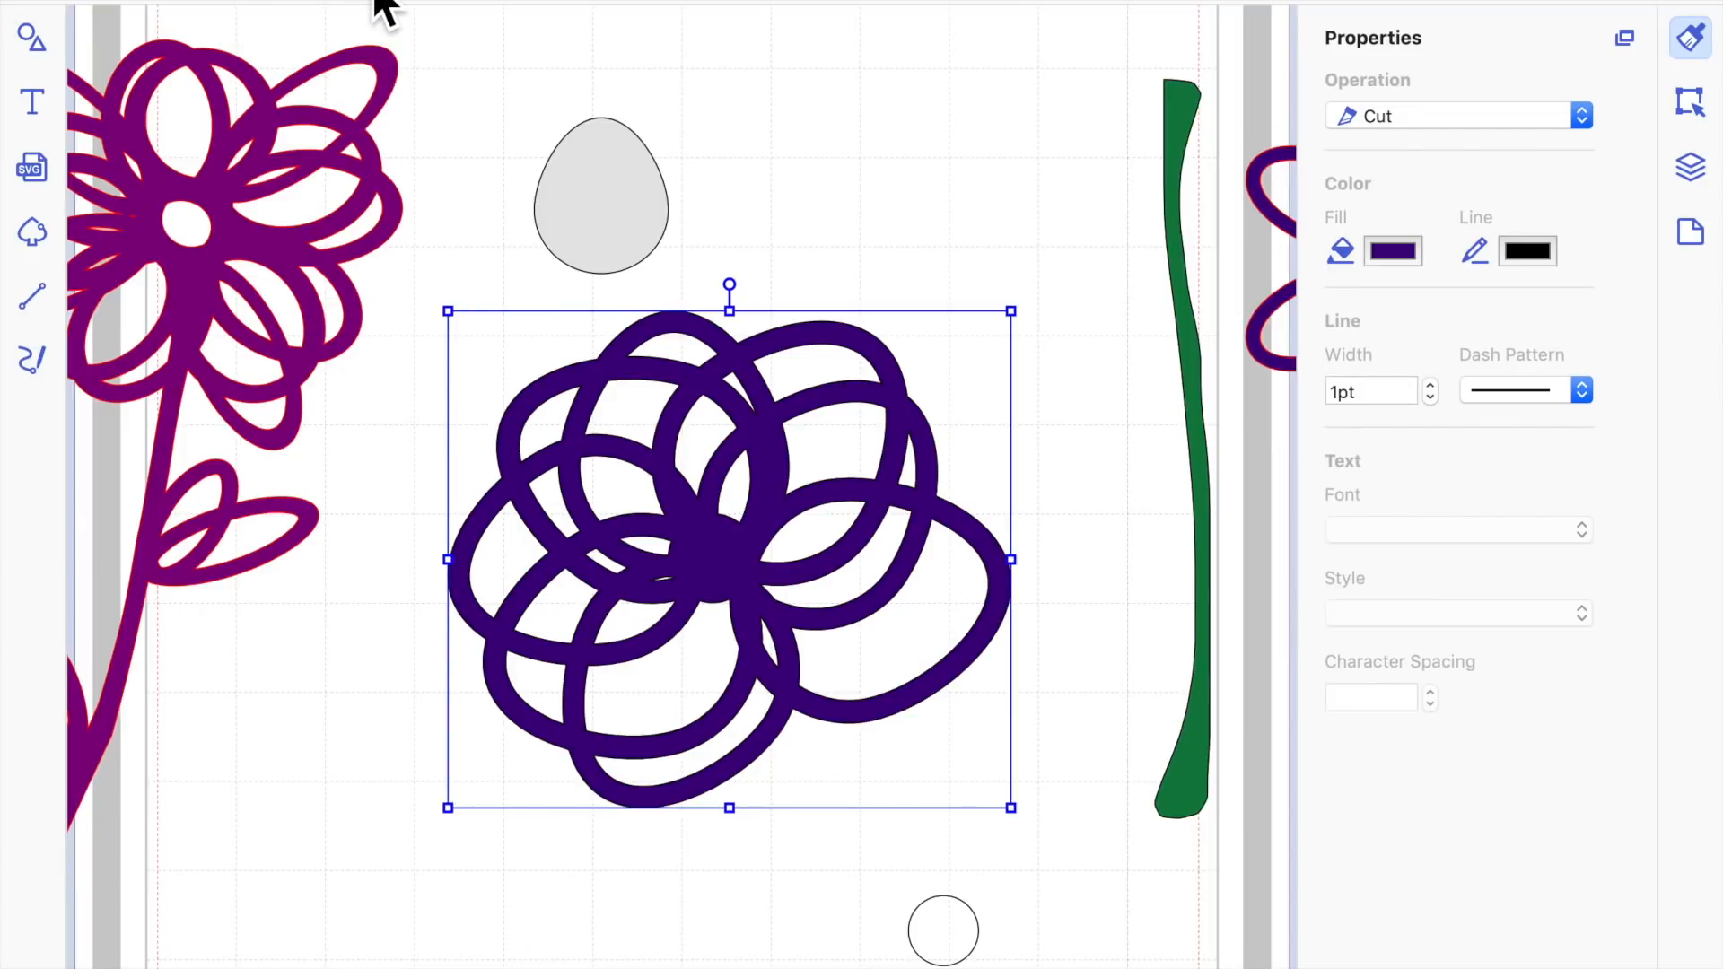
{"action": "scroll", "coordinate": [384, 9], "scroll_direction": "up", "scroll_amount": 3}
{"action": "scroll", "coordinate": [771, 592], "scroll_direction": "down", "scroll_amount": 2}
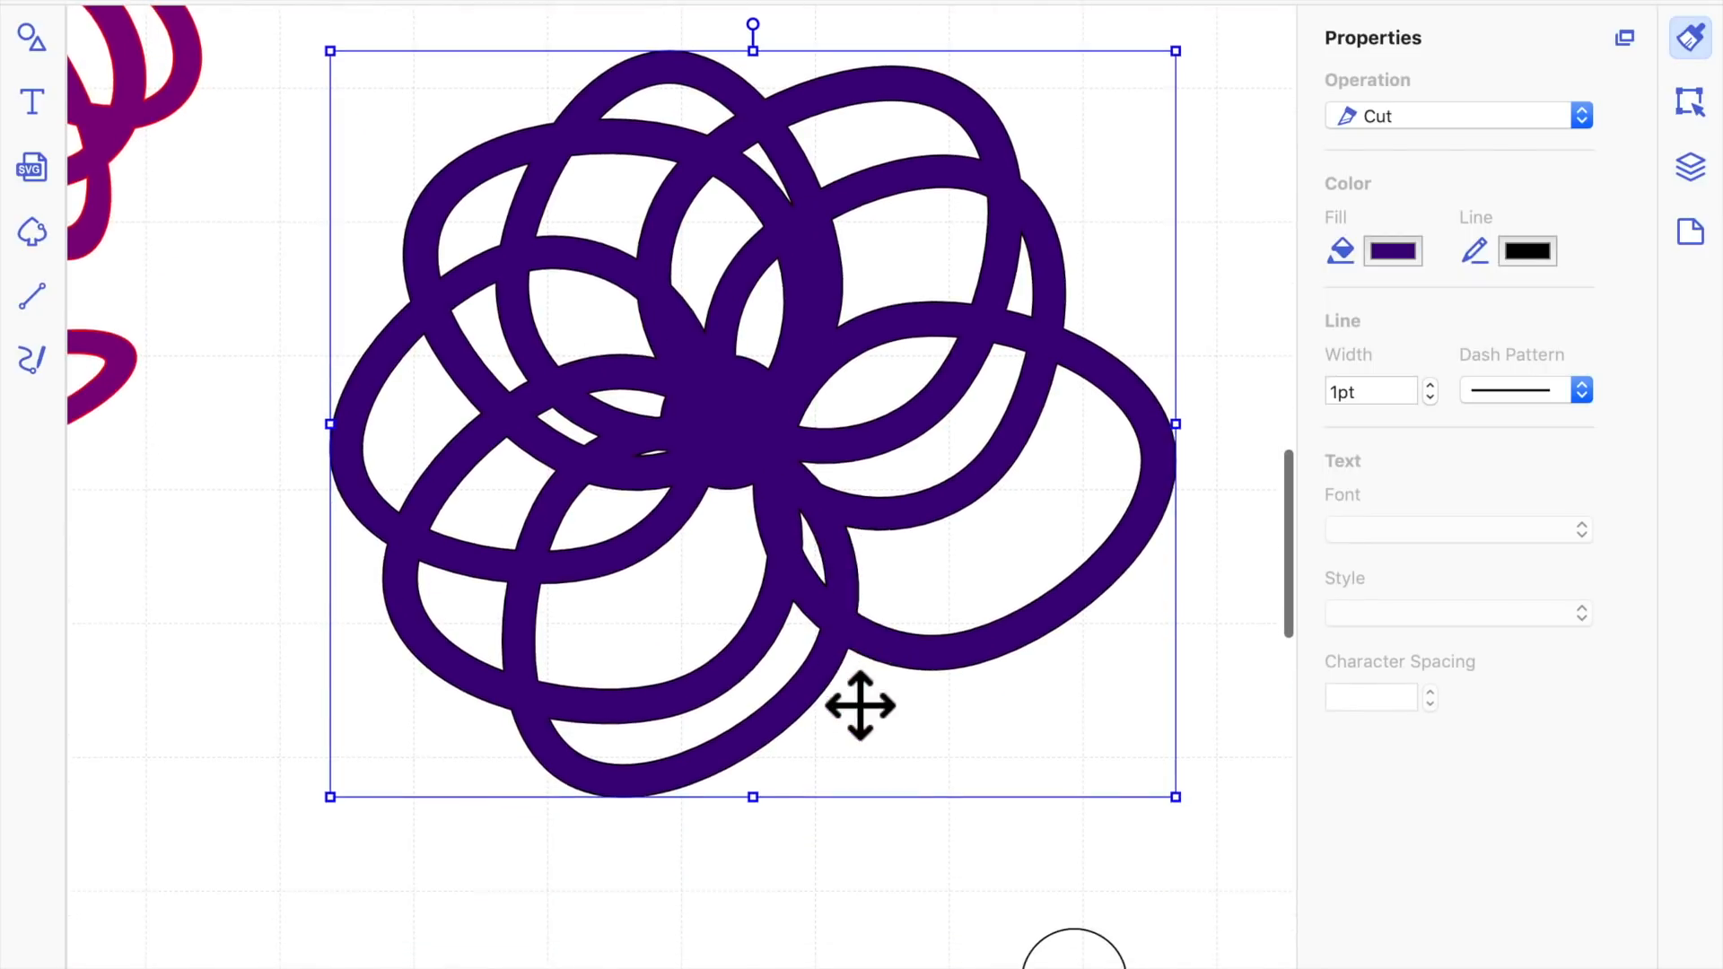
{"action": "scroll", "coordinate": [373, 7], "scroll_direction": "up", "scroll_amount": 3}
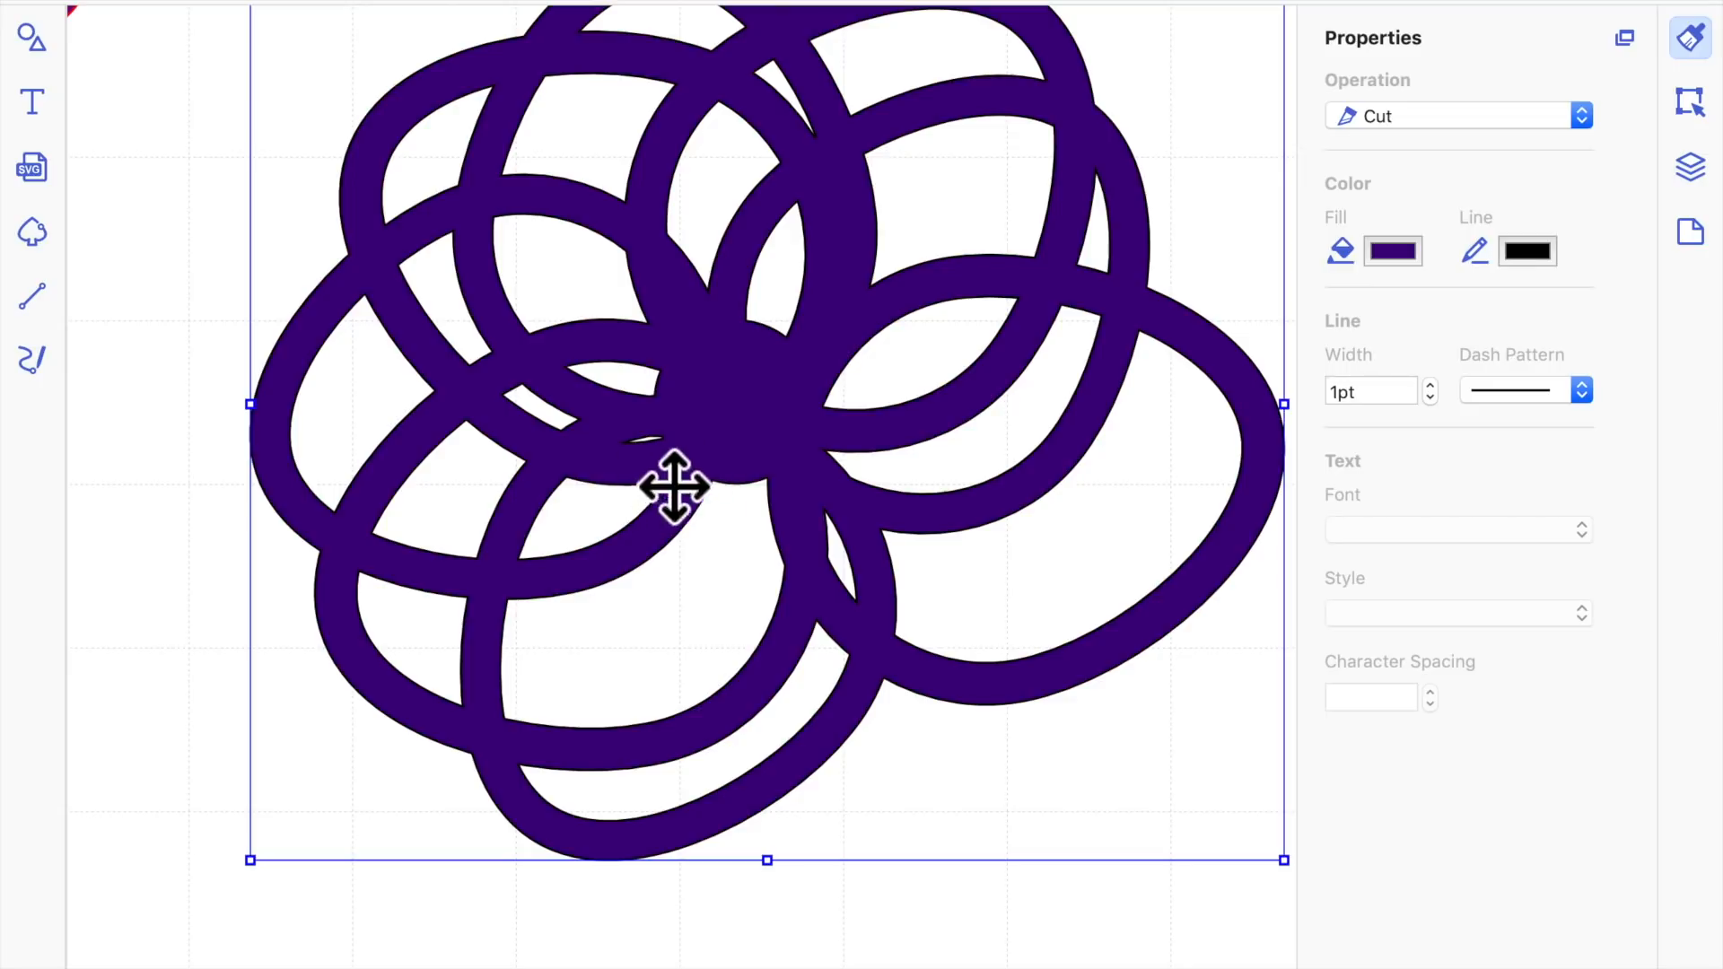
{"action": "left_click", "coordinate": [128, 640]}
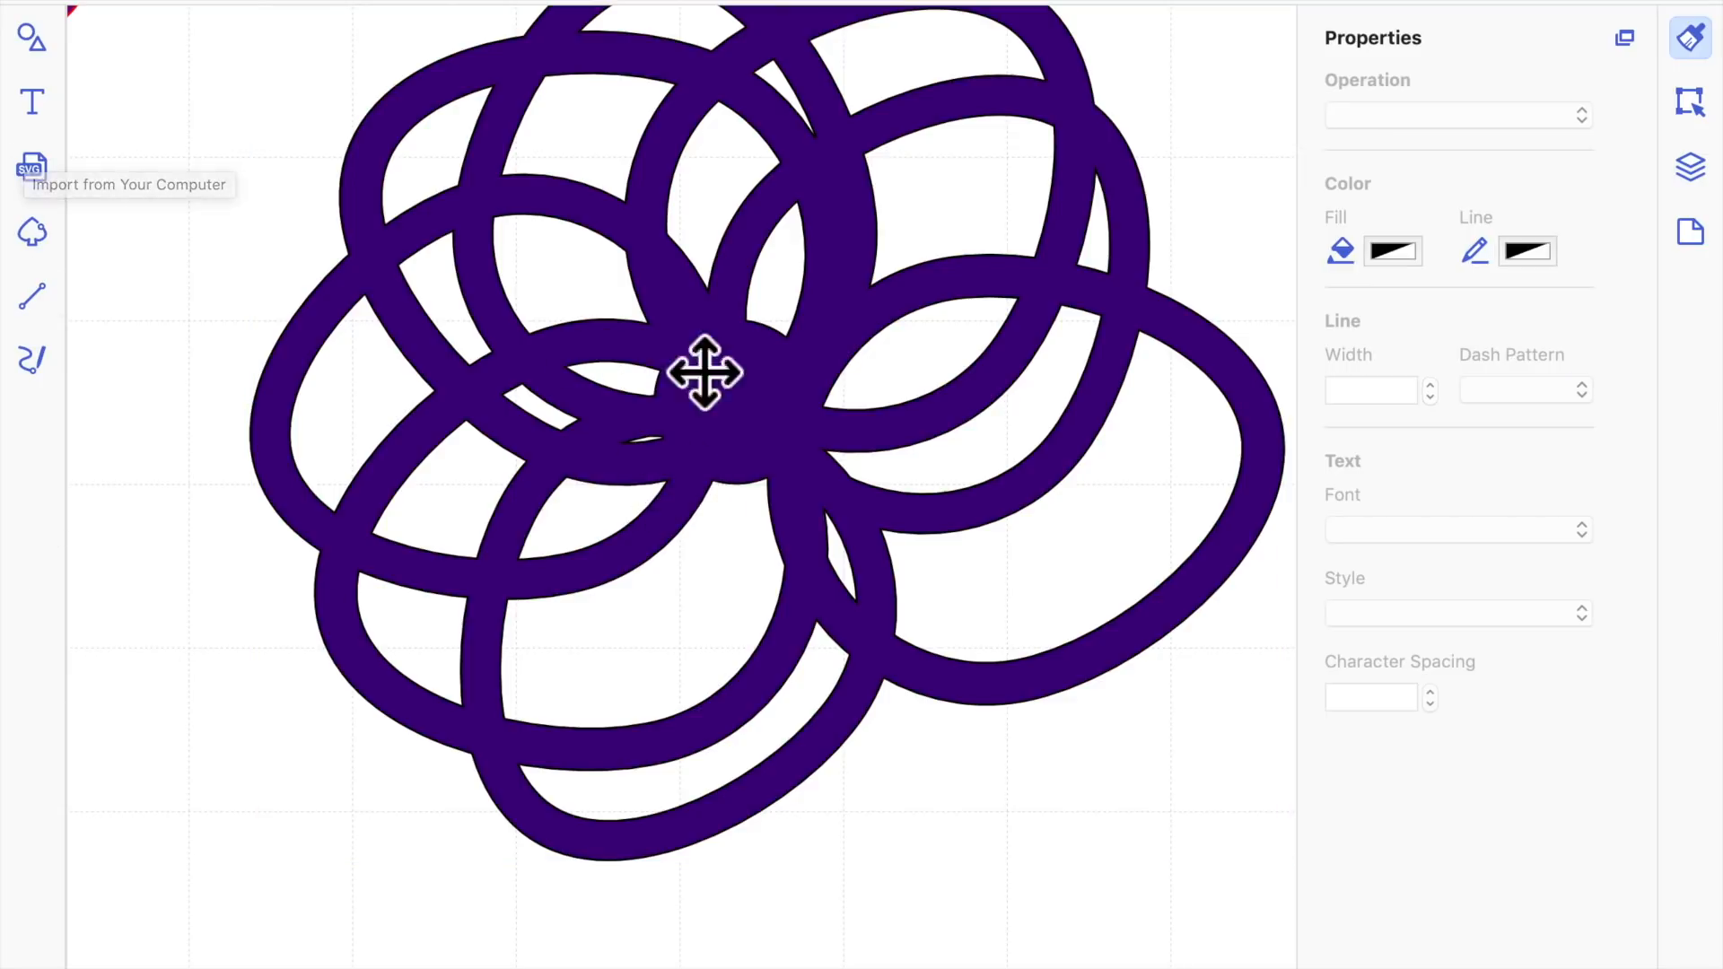
{"action": "left_click", "coordinate": [711, 438]}
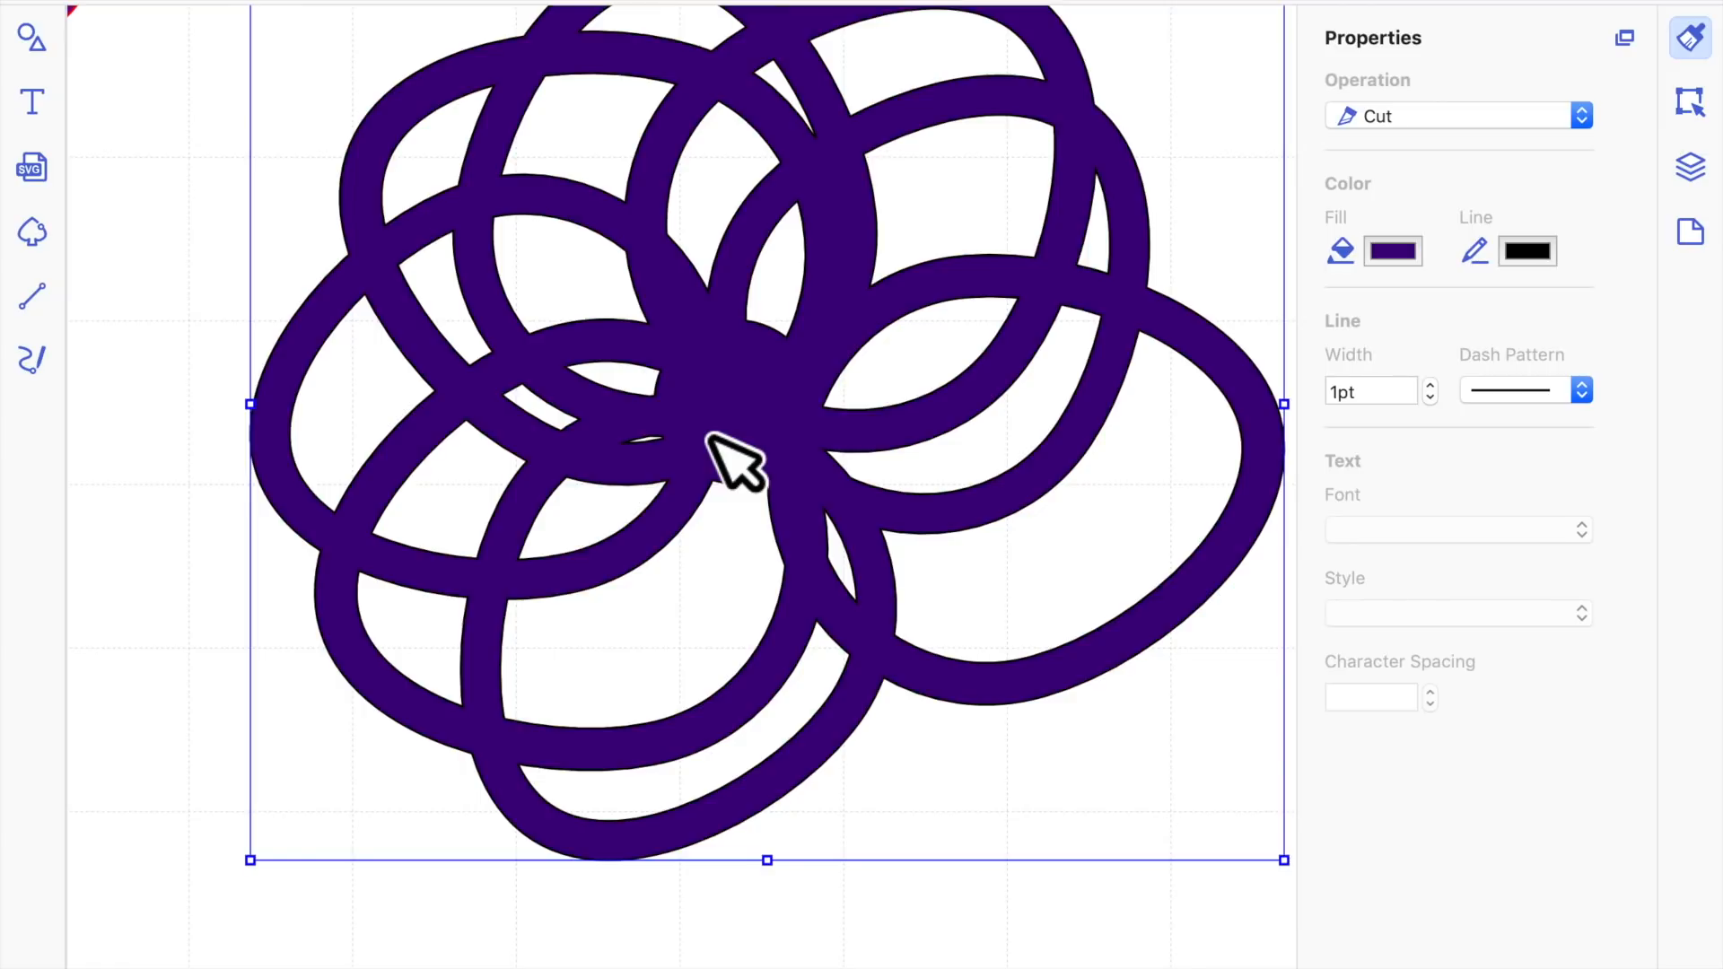
{"action": "double_click", "coordinate": [709, 436]}
{"action": "left_click", "coordinate": [612, 436]}
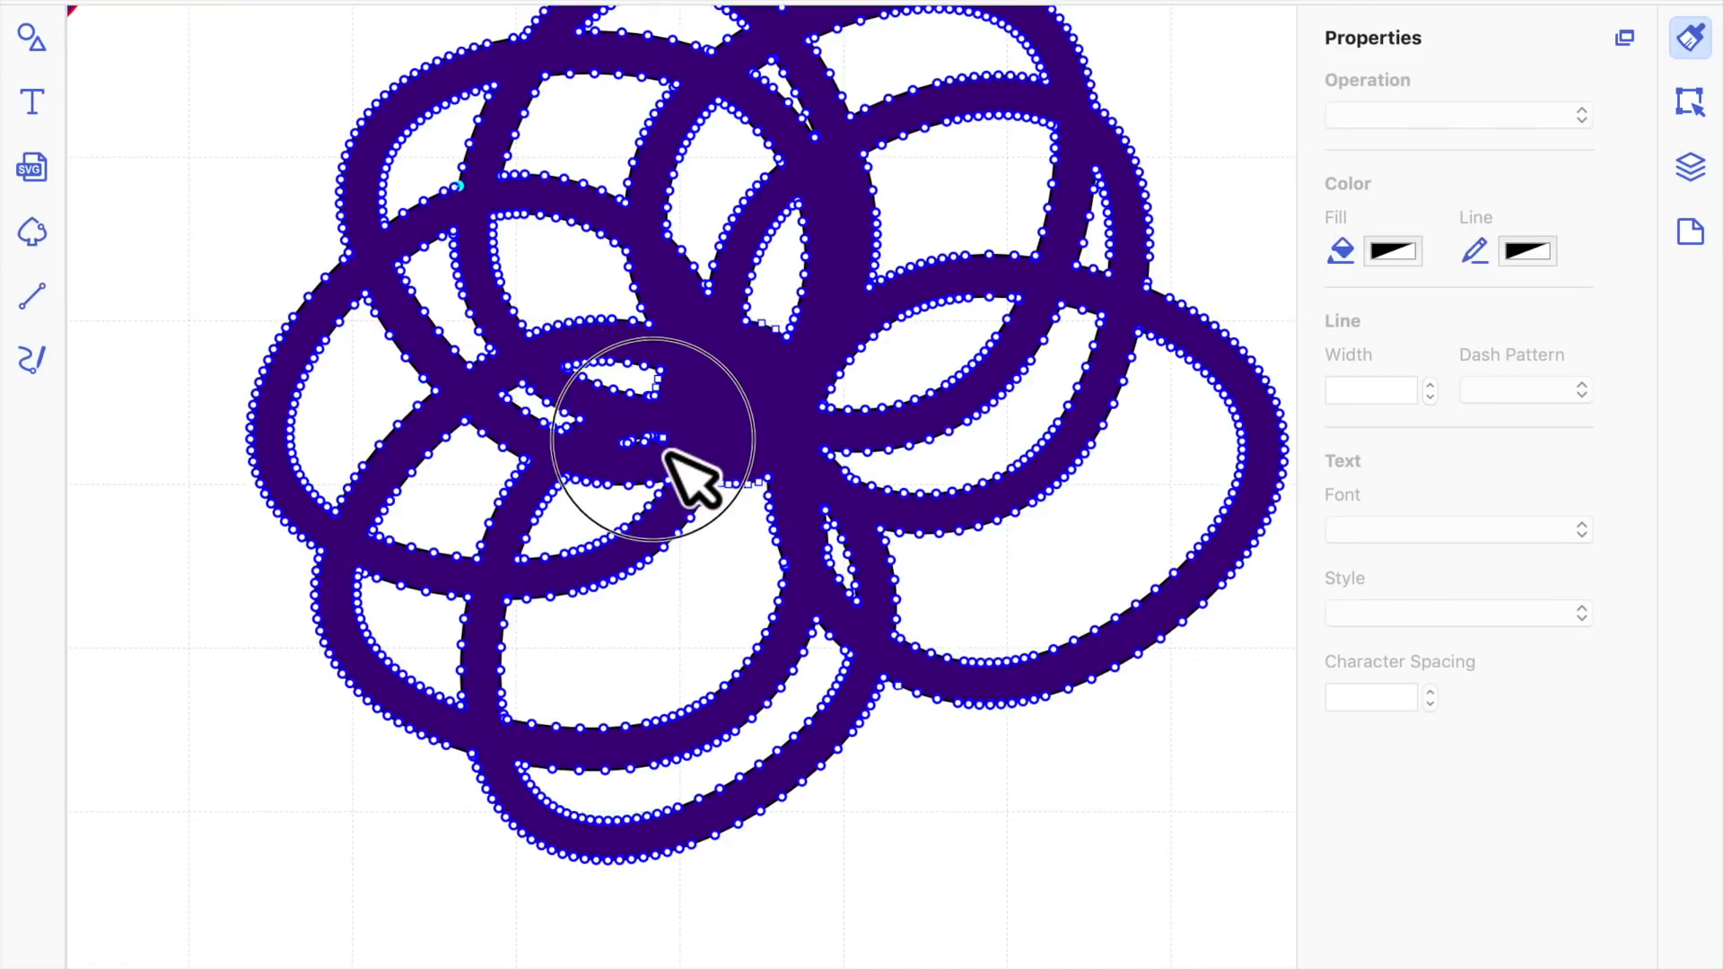
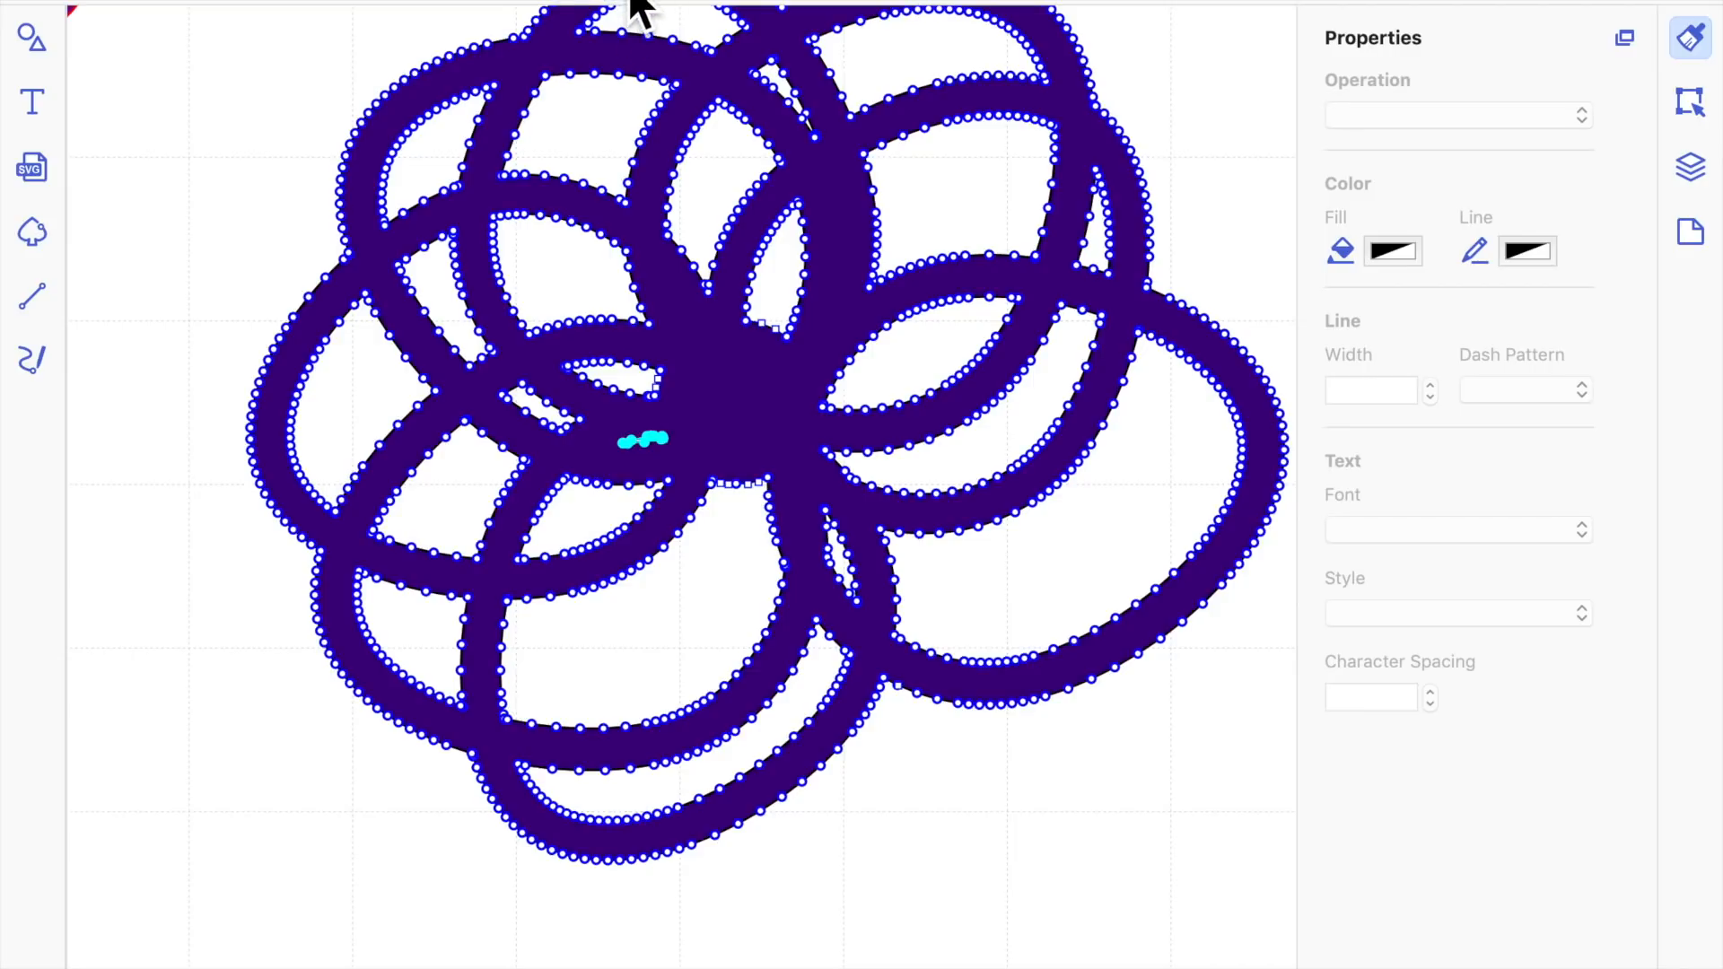
{"action": "left_click", "coordinate": [927, 830]}
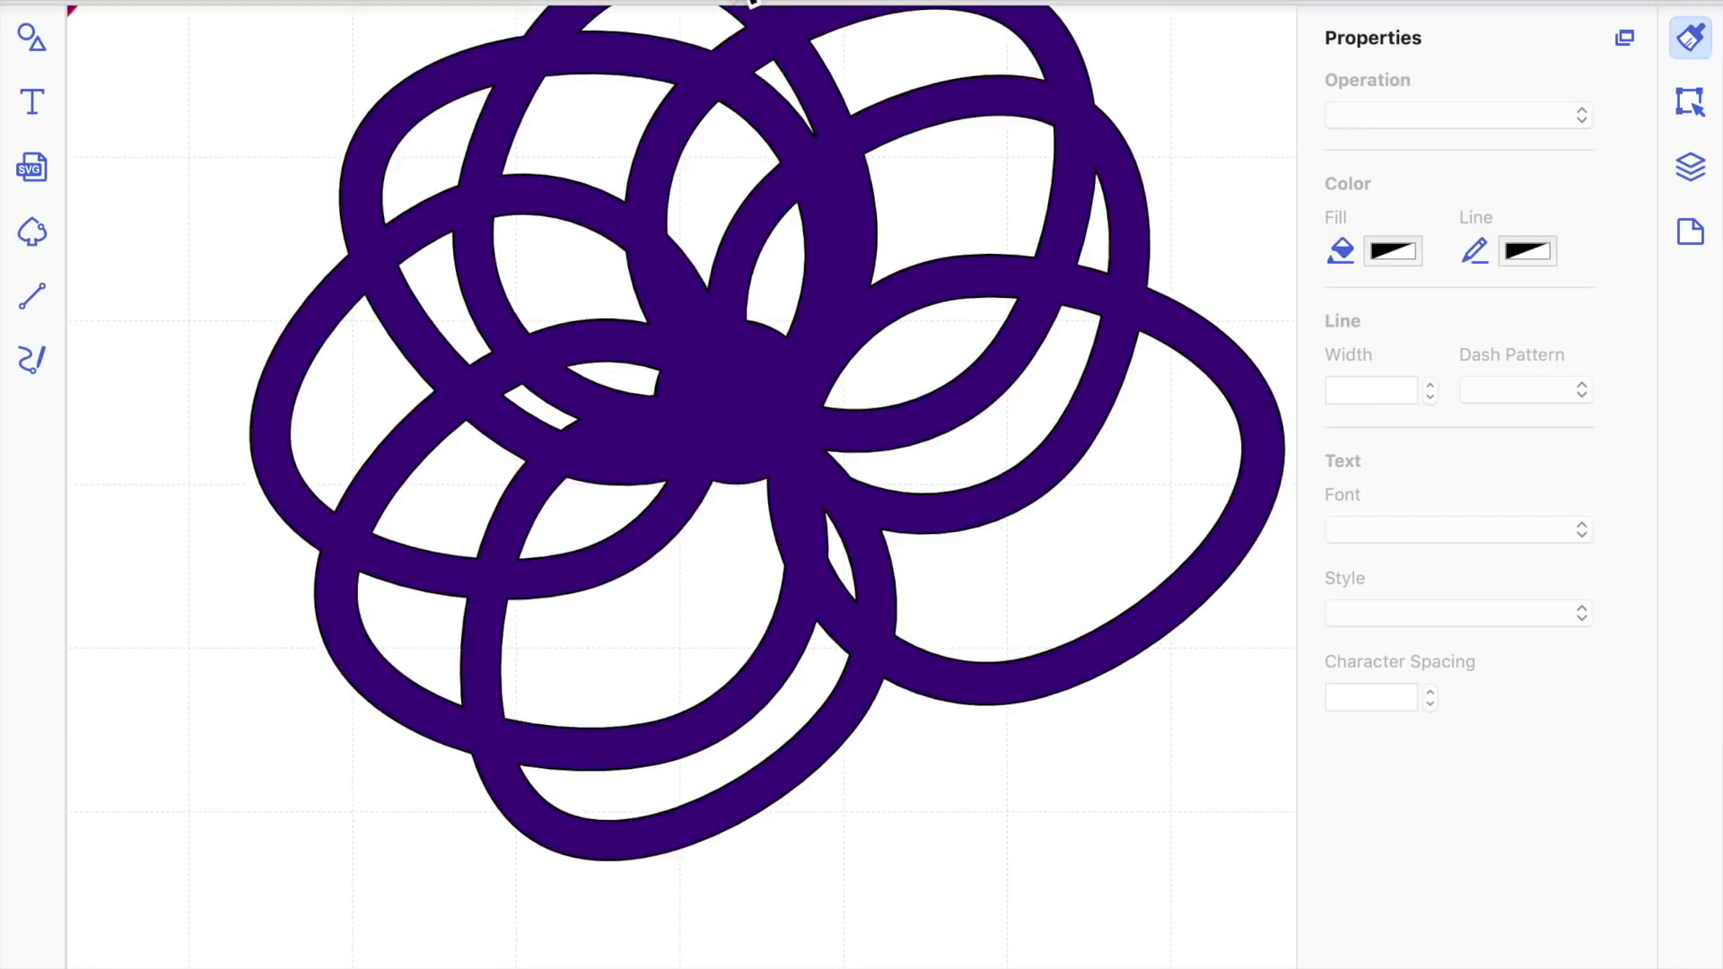
Move the purple flower to the upper part of the mat, slightly overlapping the grey egg
{"action": "left_click", "coordinate": [576, 9]}
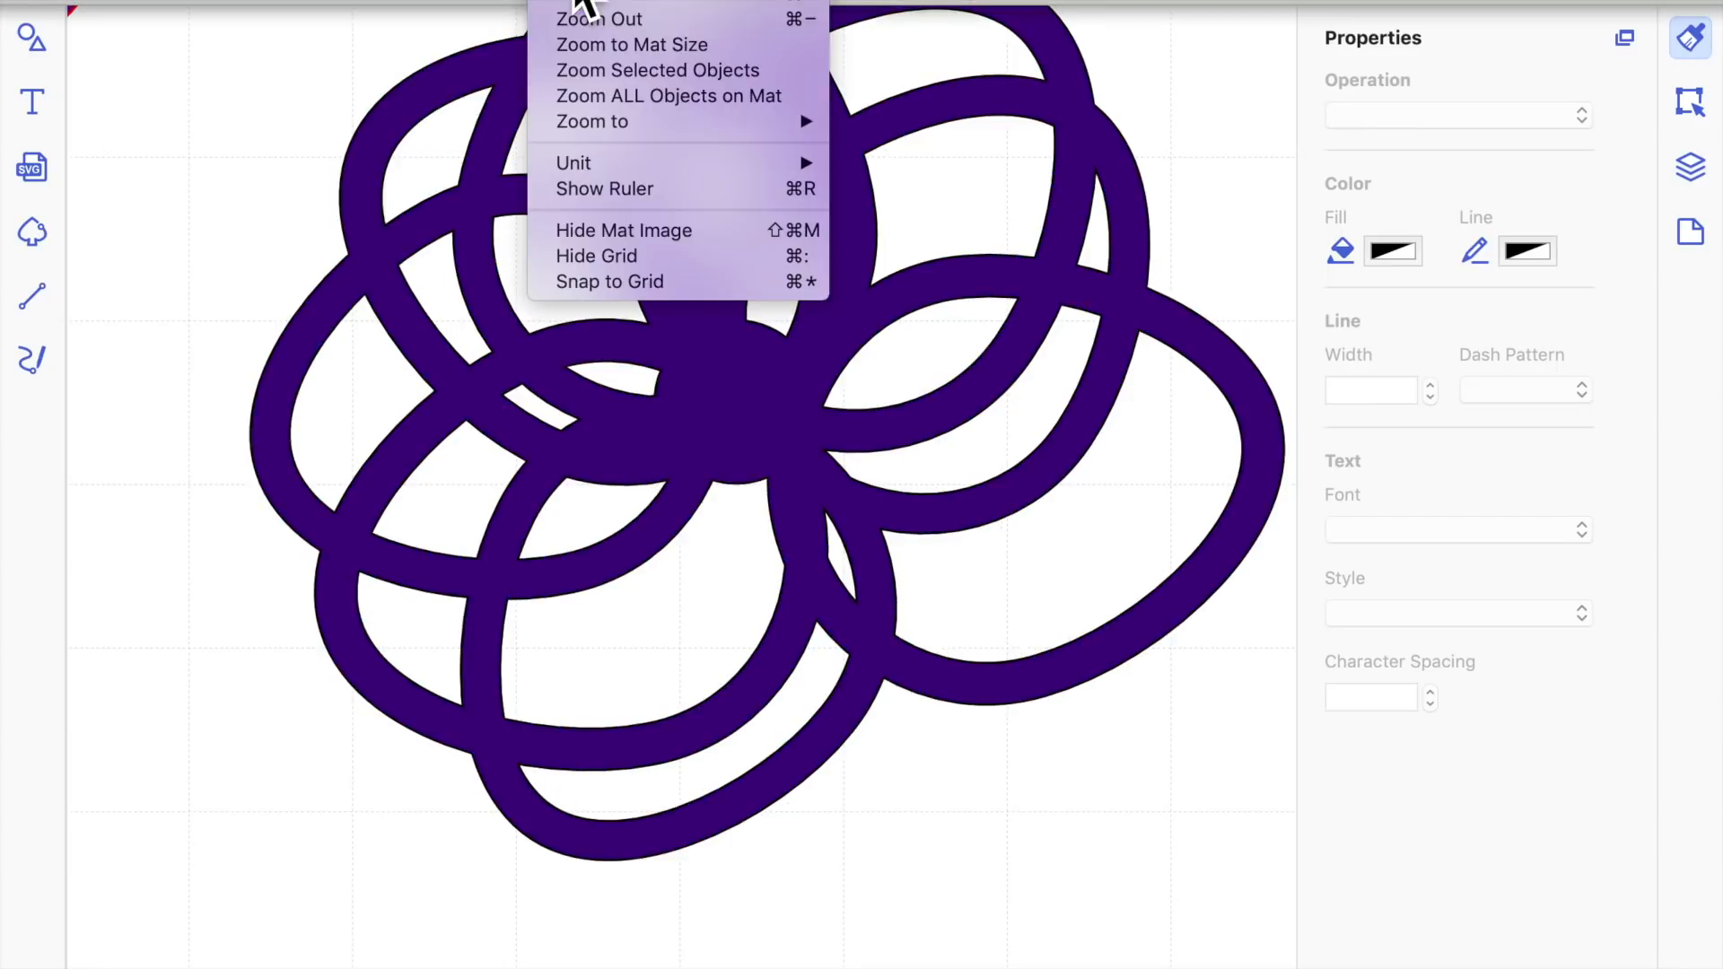
{"action": "left_click", "coordinate": [583, 54]}
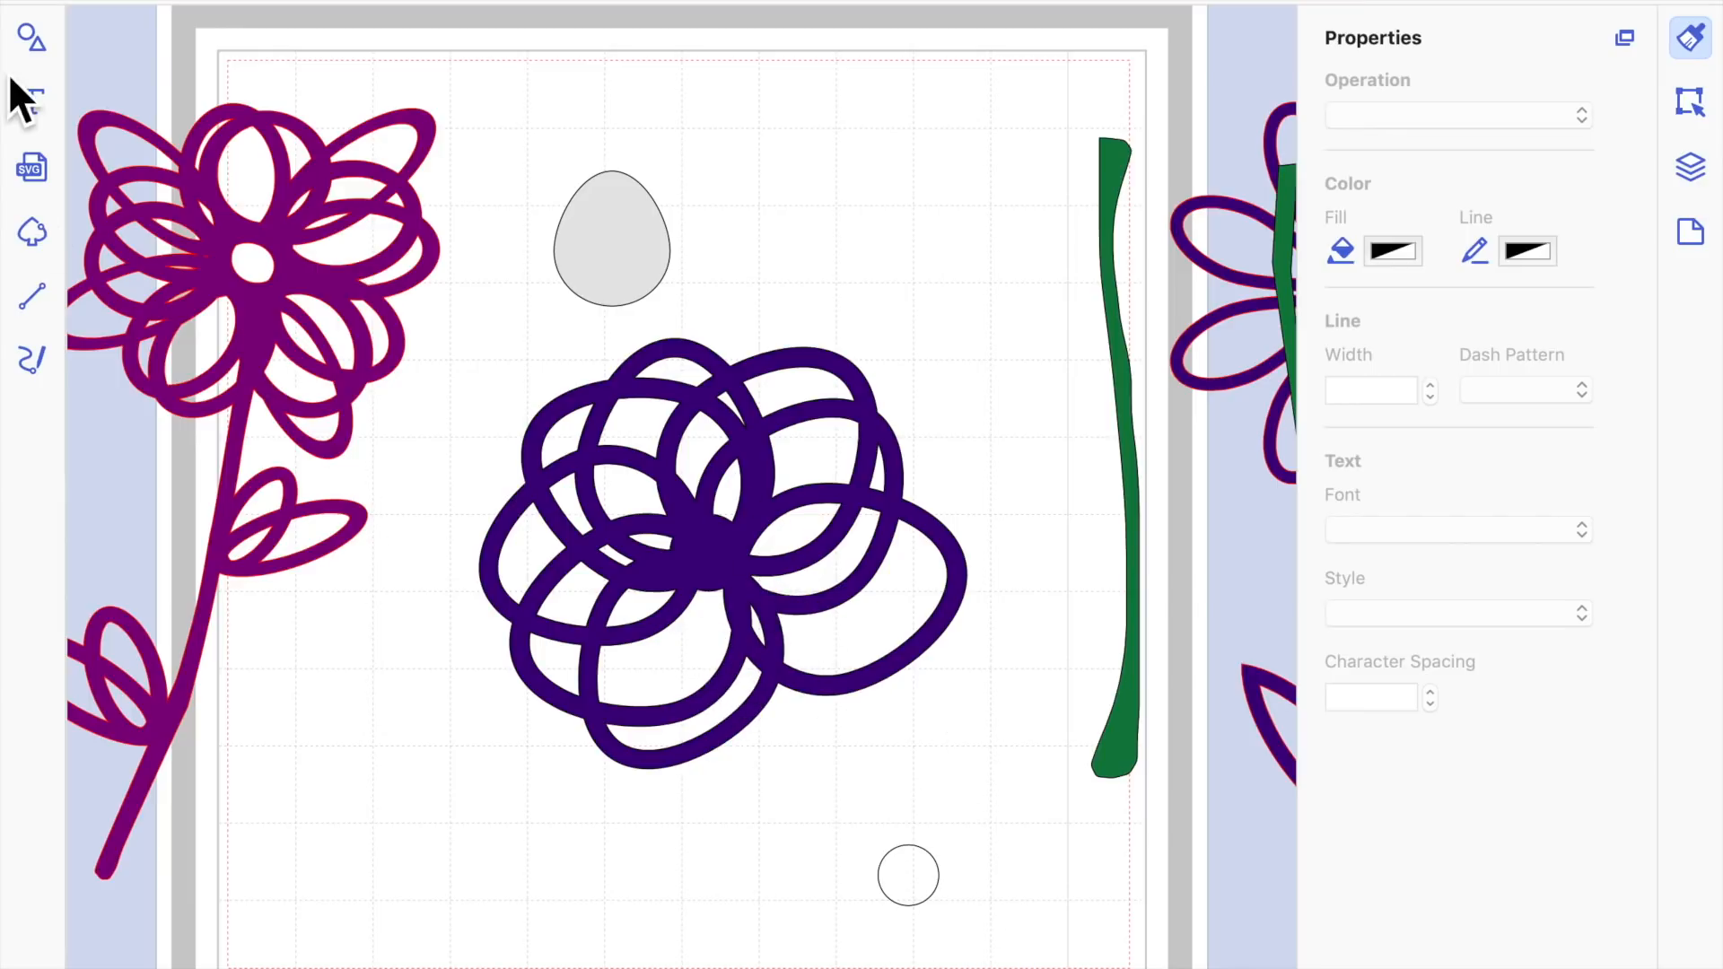
{"action": "left_click_drag", "start_coordinate": [731, 582], "coordinate": [873, 314]}
Insert a plain narrow ellipse from the shape library in the empty area below the flower
{"action": "left_click", "coordinate": [36, 49]}
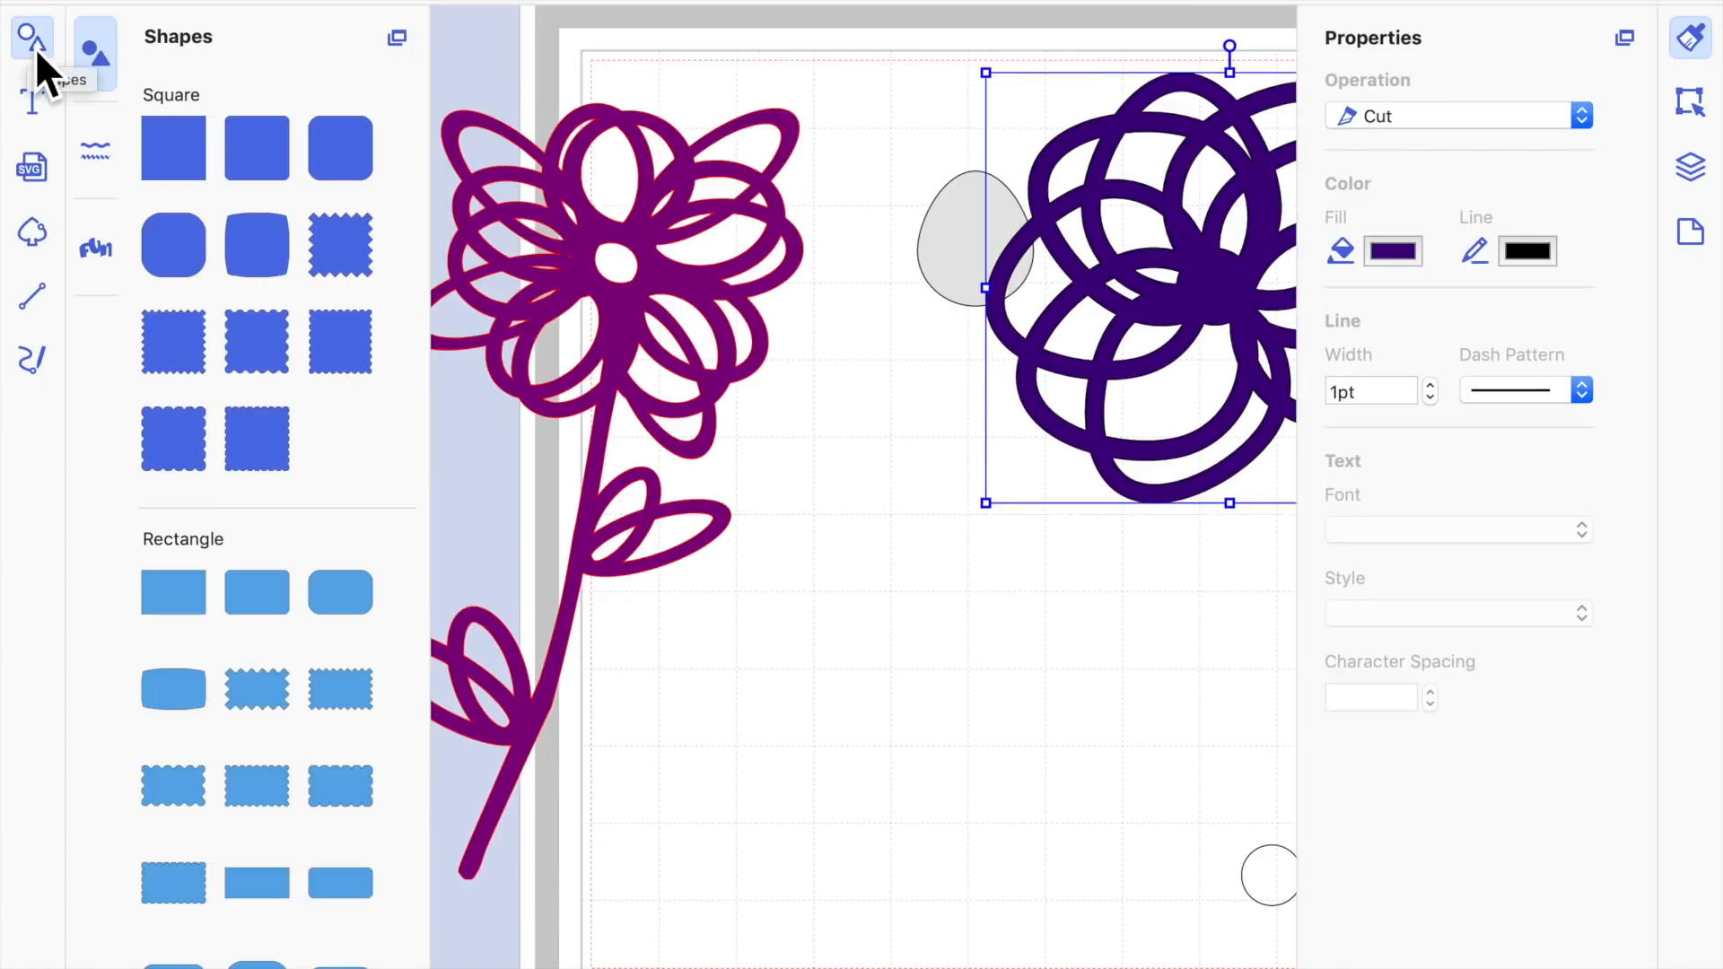
{"action": "scroll", "coordinate": [170, 714], "scroll_direction": "down", "scroll_amount": 2}
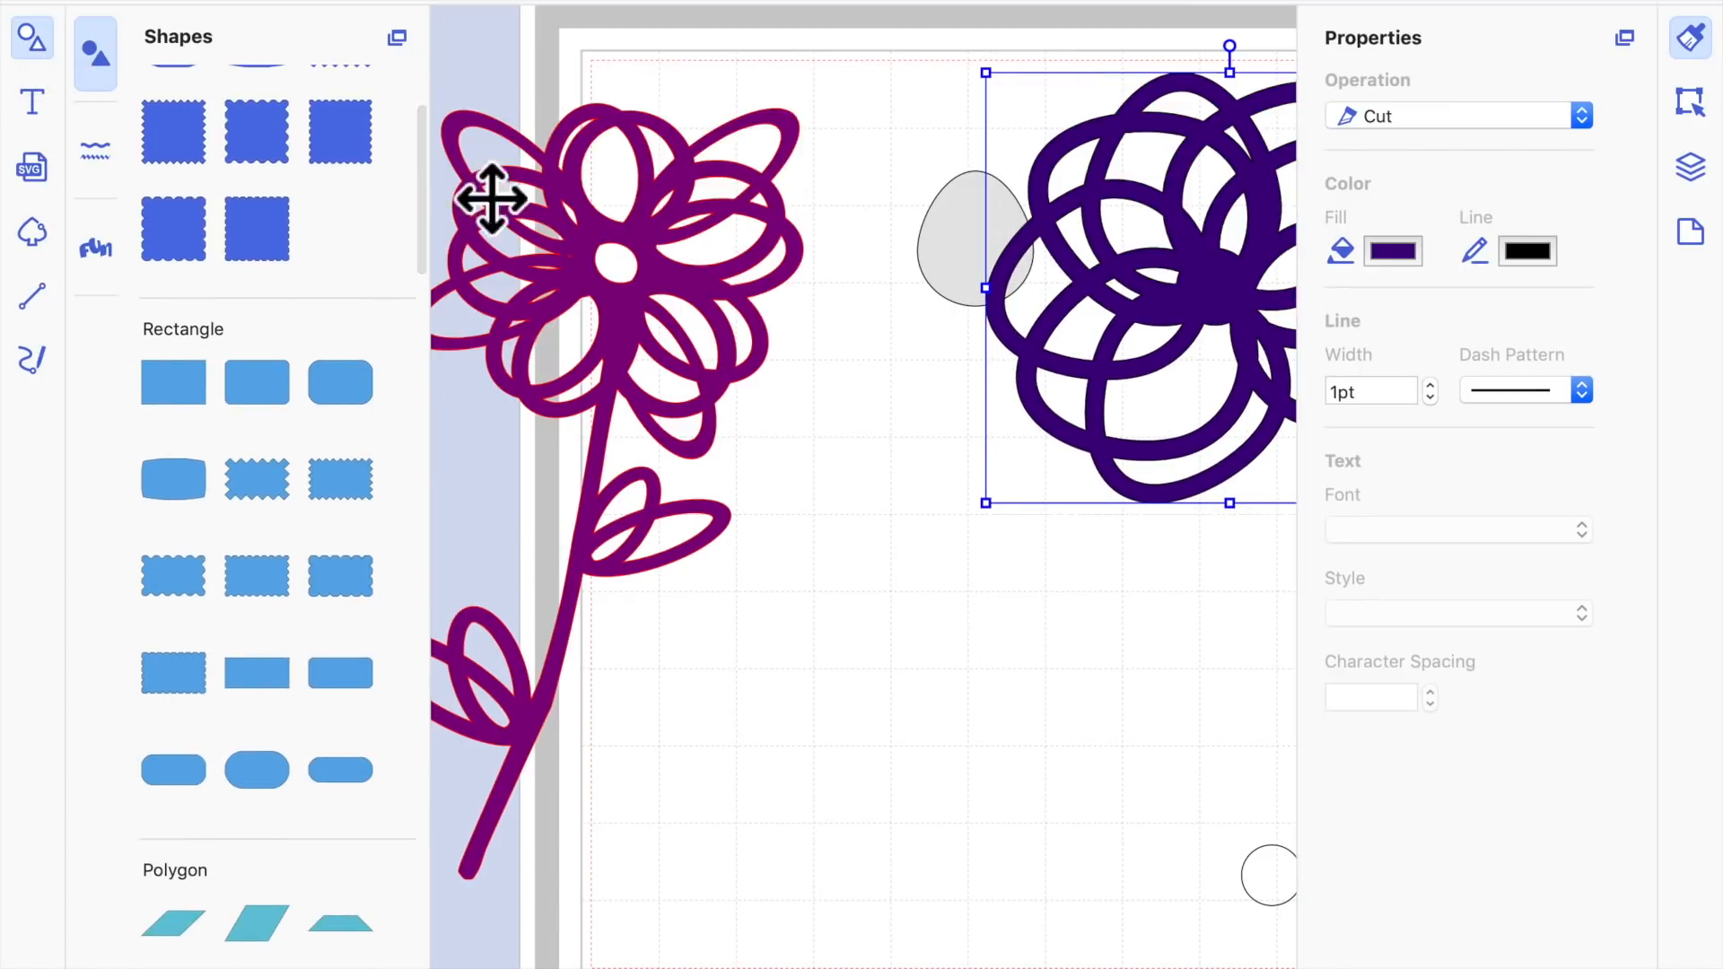
{"action": "scroll", "coordinate": [347, 628], "scroll_direction": "down", "scroll_amount": 5}
{"action": "scroll", "coordinate": [344, 622], "scroll_direction": "down", "scroll_amount": 10}
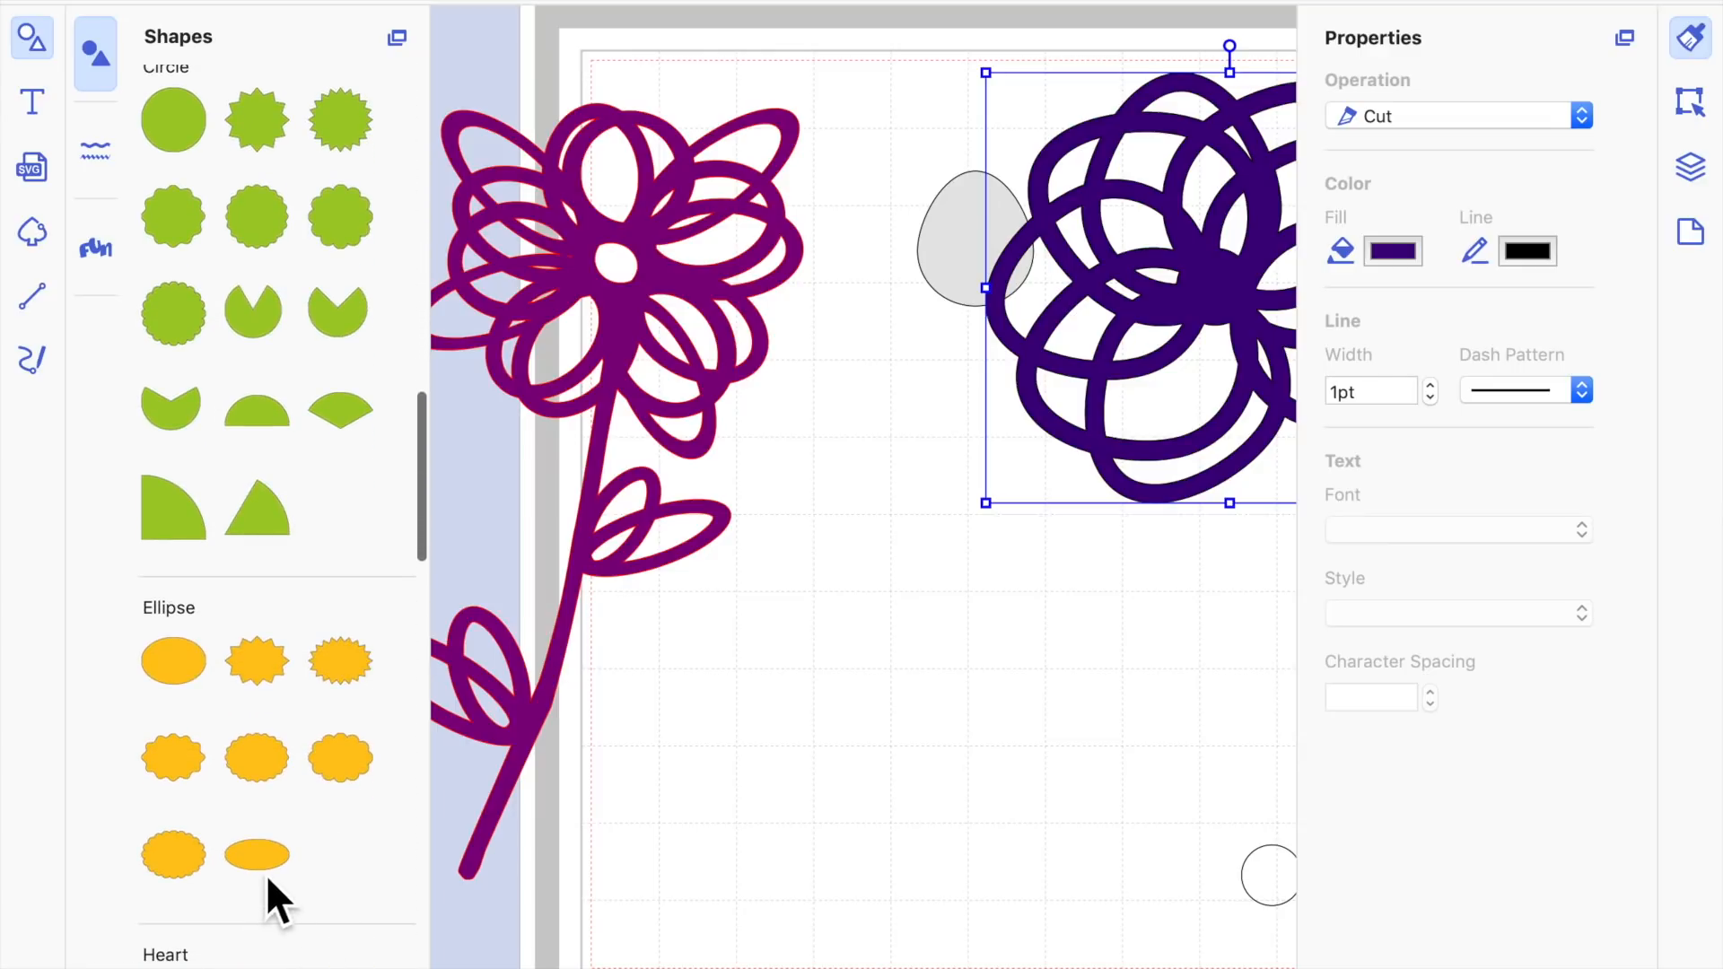
{"action": "left_click_drag", "start_coordinate": [267, 860], "coordinate": [853, 741]}
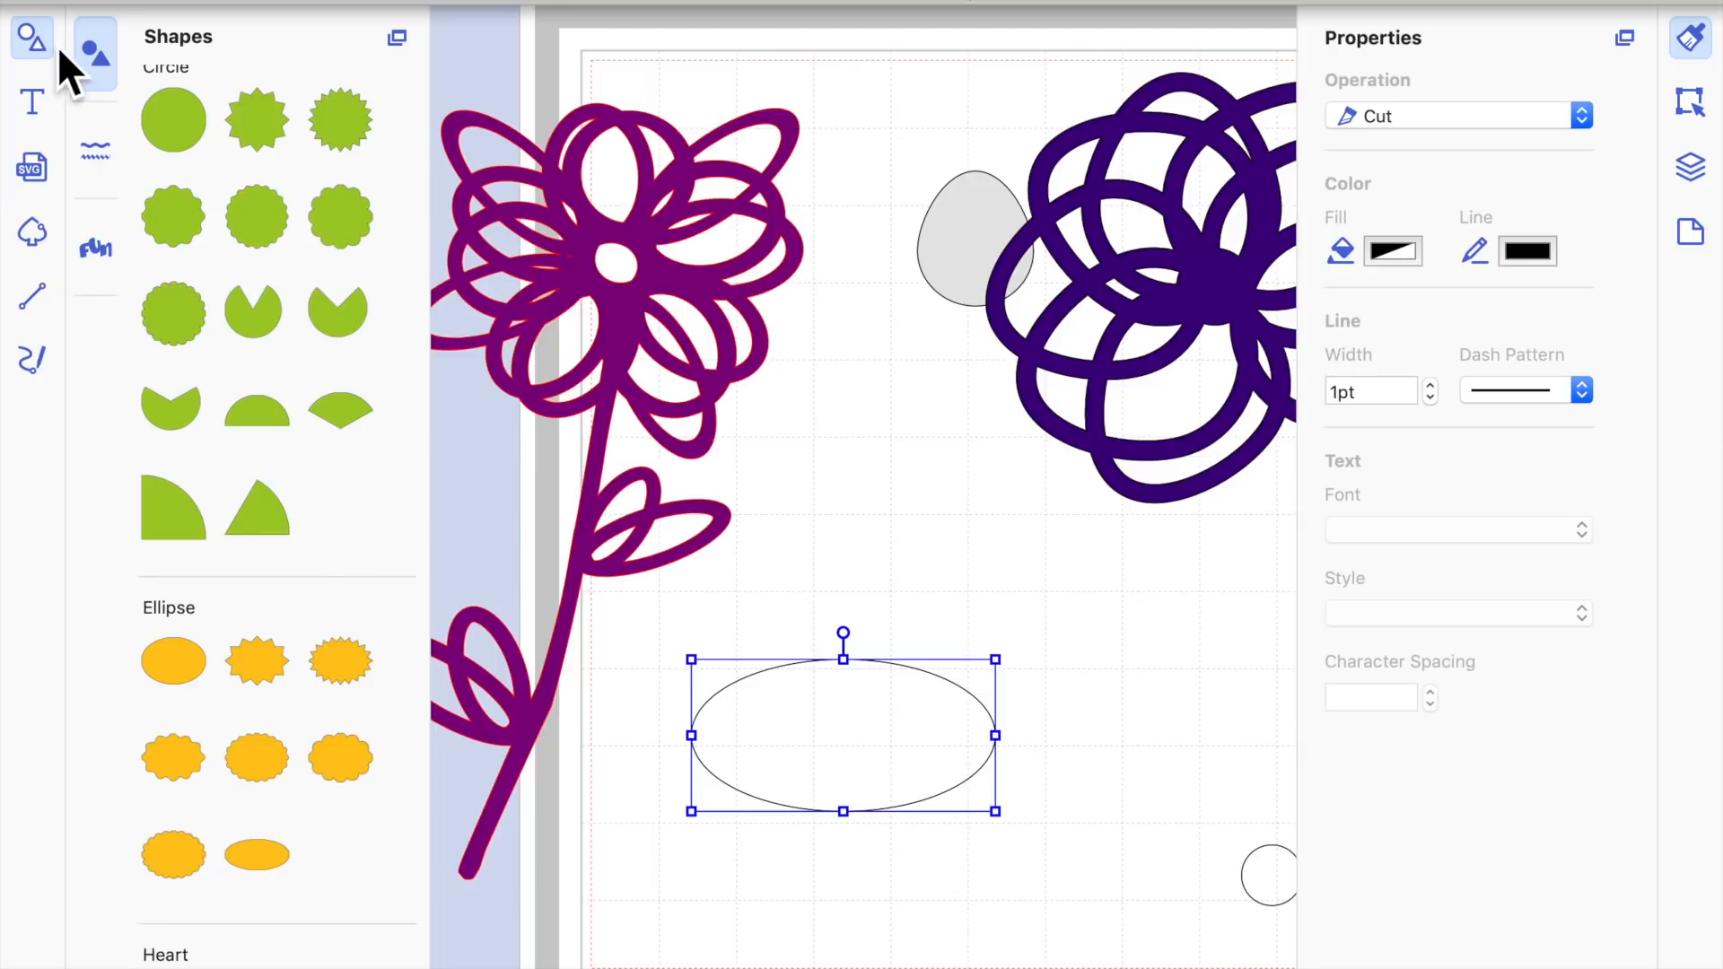
{"action": "left_click", "coordinate": [32, 40]}
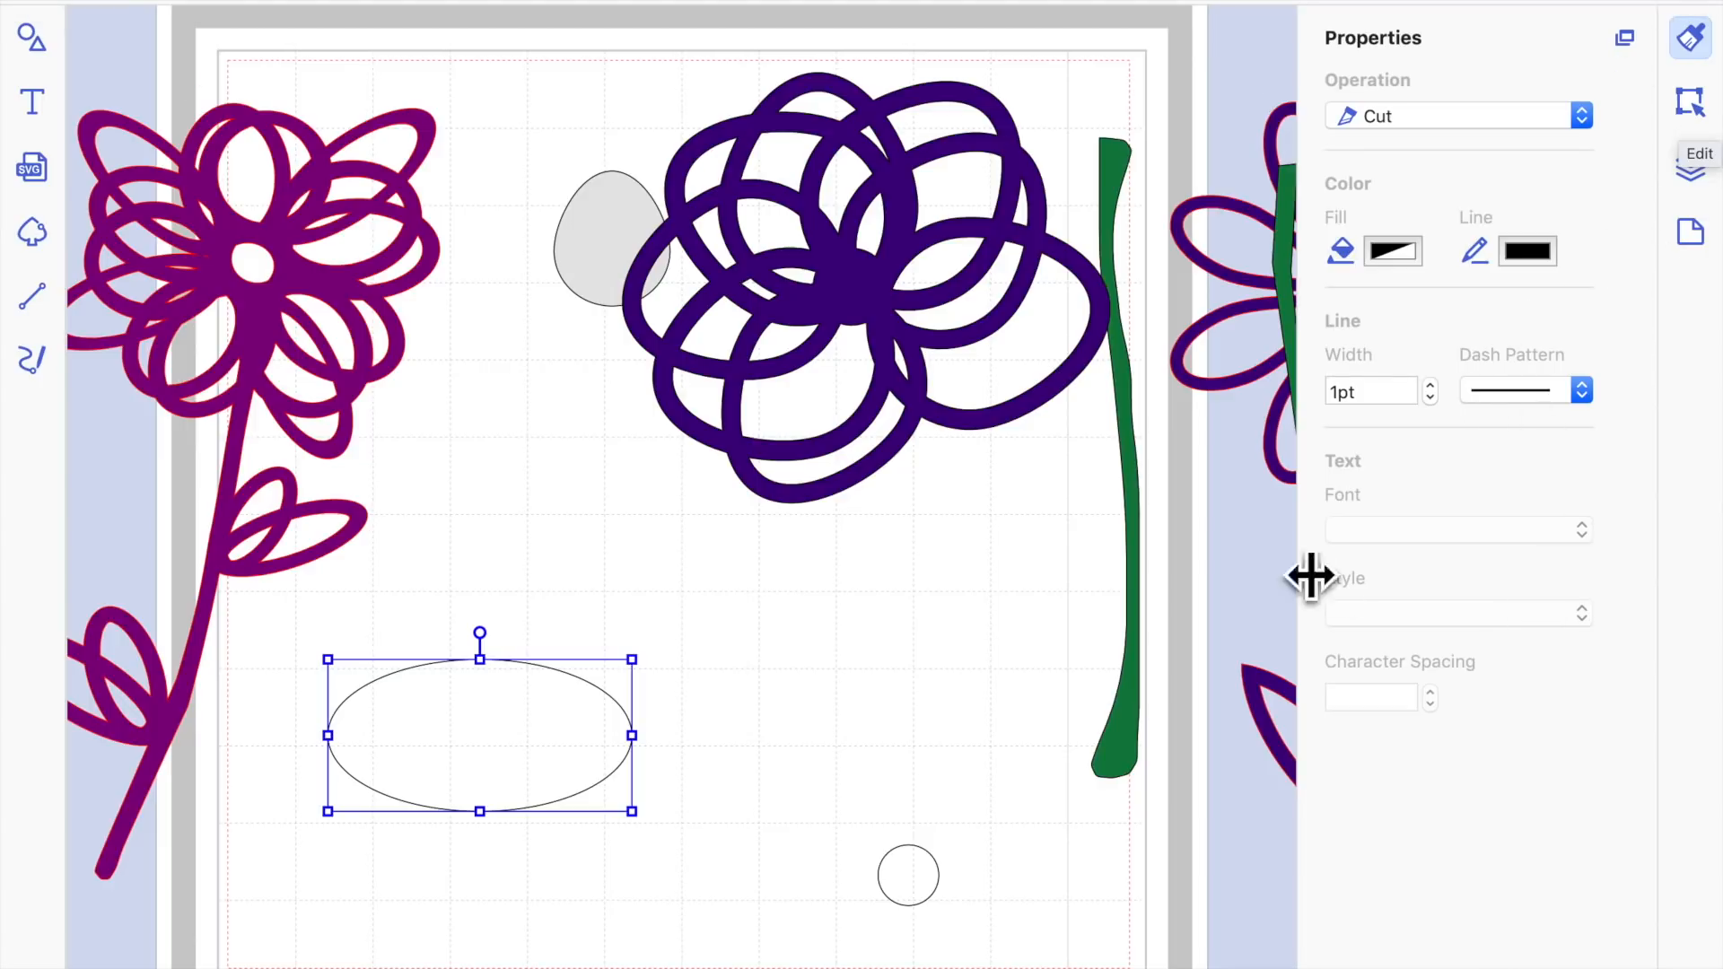
Create an inward offset line of 0.24" with bevel corners on the ellipse, leaving the original line as is
{"action": "left_click", "coordinate": [1691, 102]}
{"action": "left_click", "coordinate": [1470, 830]}
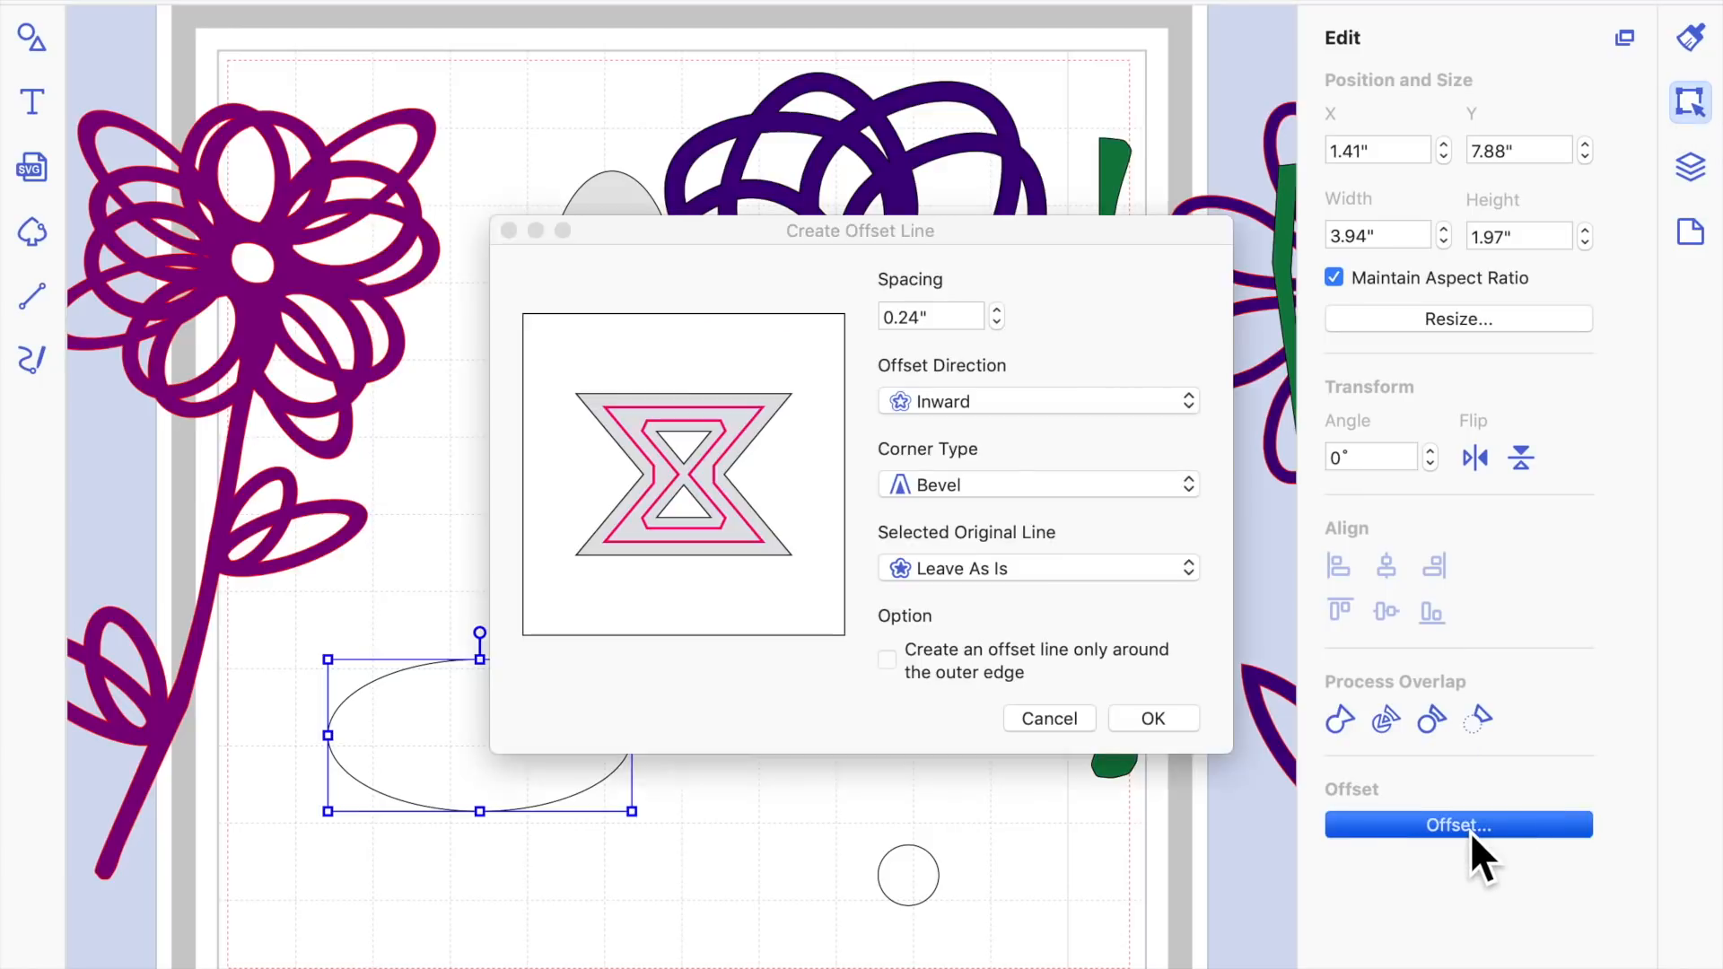
{"action": "left_click", "coordinate": [1177, 720]}
{"action": "left_click", "coordinate": [741, 714]}
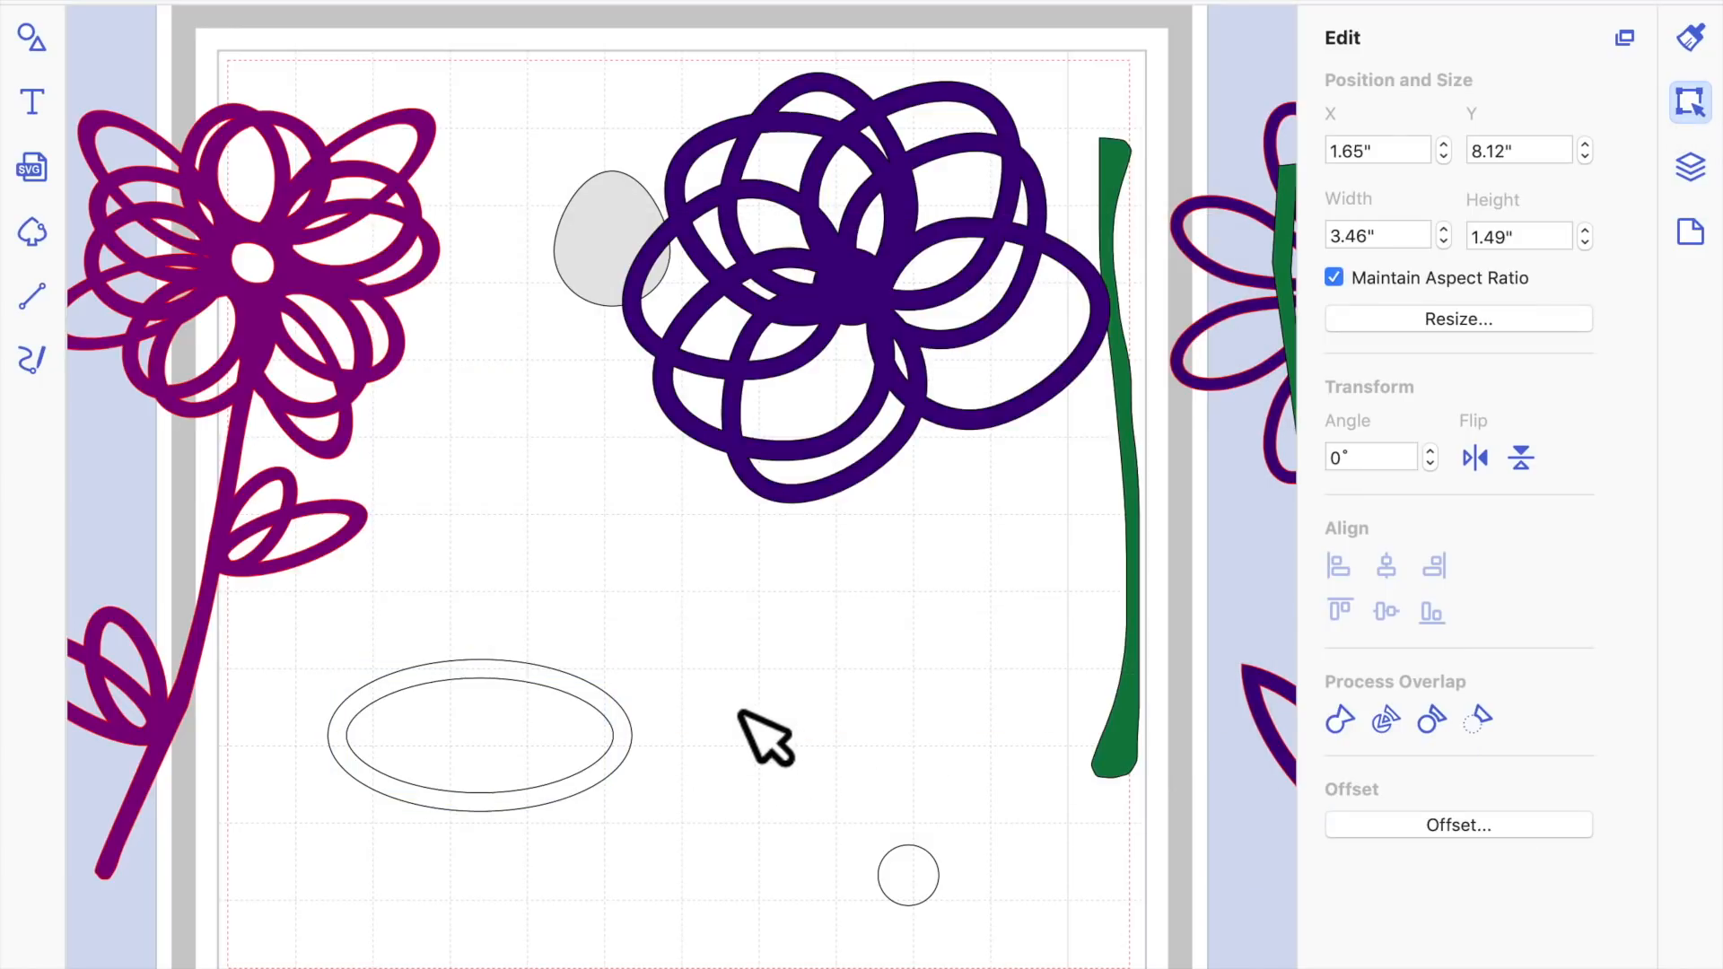
Move the magenta flower farther off the mat so it does not interfere with selecting the two ellipses
{"action": "left_click_drag", "start_coordinate": [258, 634], "coordinate": [826, 897]}
{"action": "left_click", "coordinate": [734, 862]}
{"action": "left_click", "coordinate": [1181, 723]}
{"action": "left_click_drag", "start_coordinate": [661, 558], "coordinate": [142, 523]}
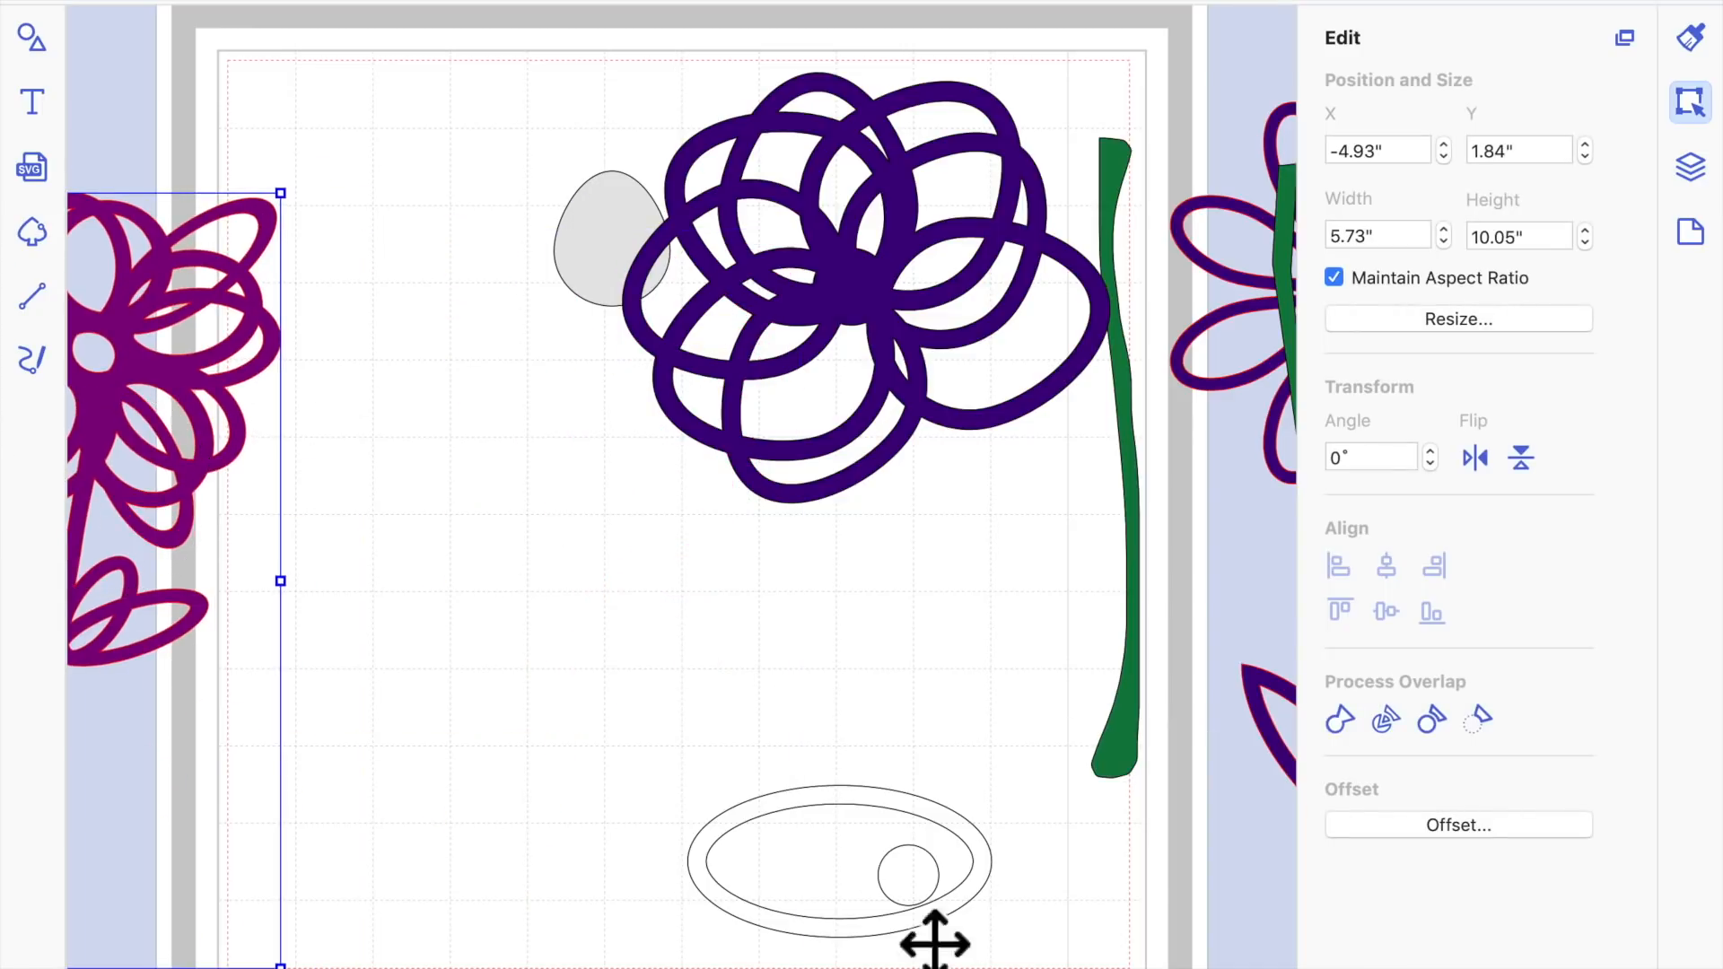
Move both ellipses clear of the small circle and cut the inner one out of the outer one to form a hollow ring
{"action": "left_click_drag", "start_coordinate": [613, 769], "coordinate": [785, 889]}
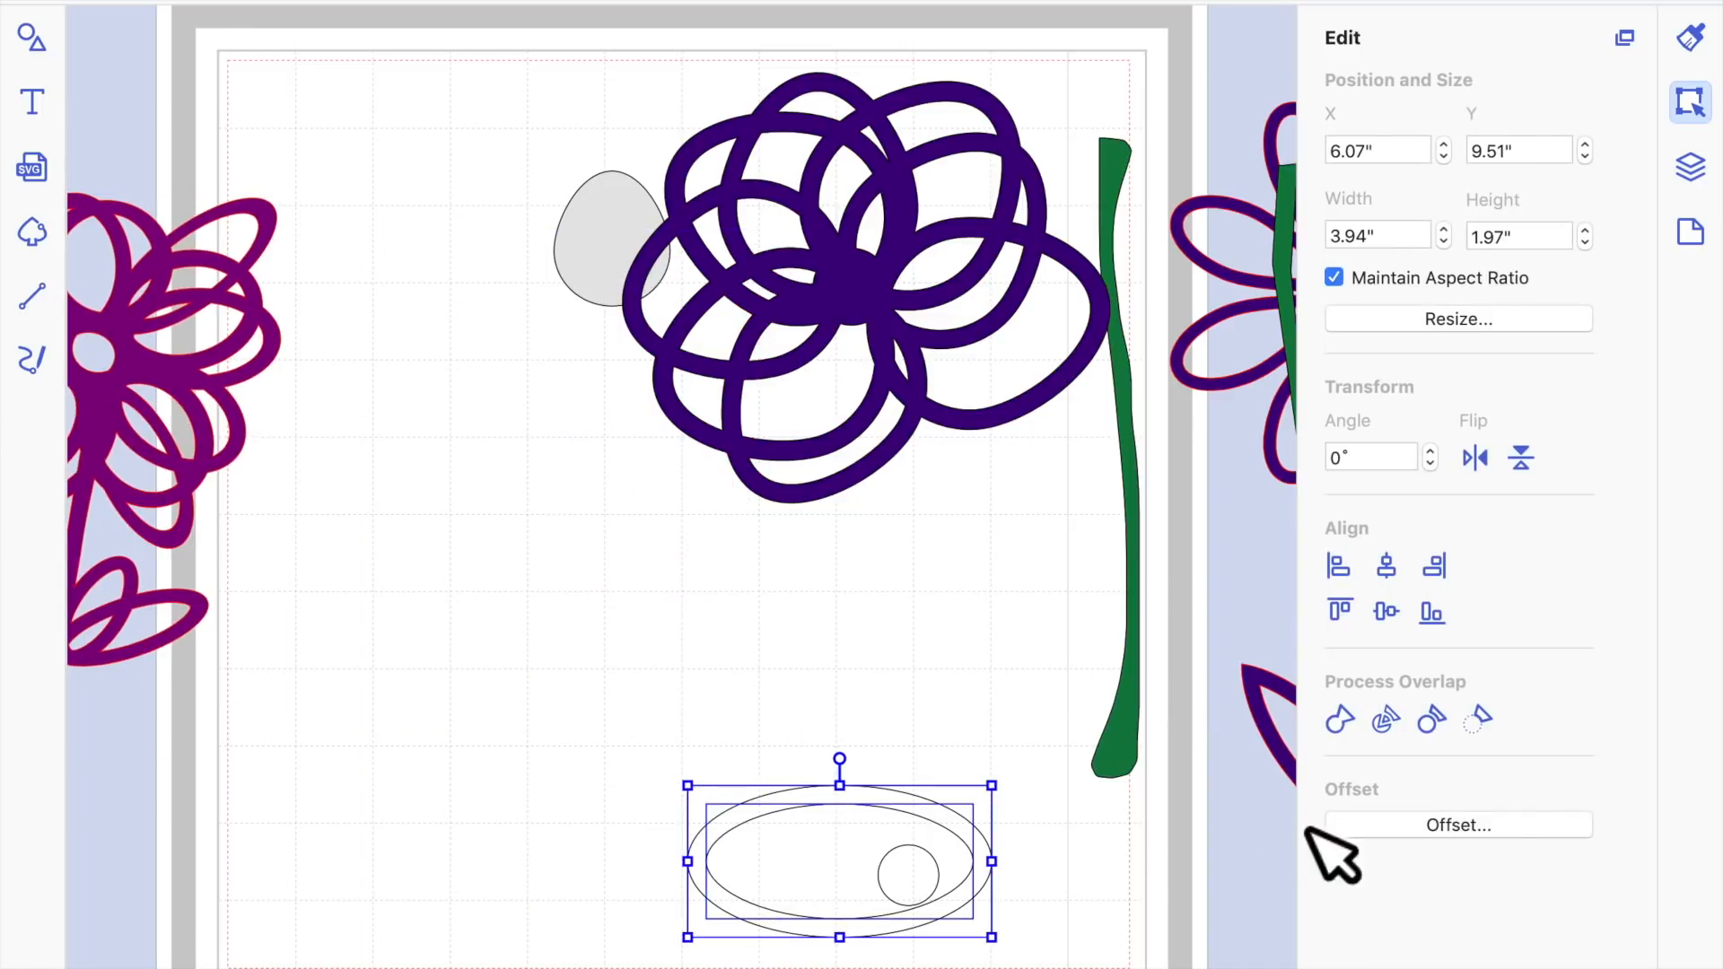
{"action": "left_click_drag", "start_coordinate": [911, 848], "coordinate": [622, 740]}
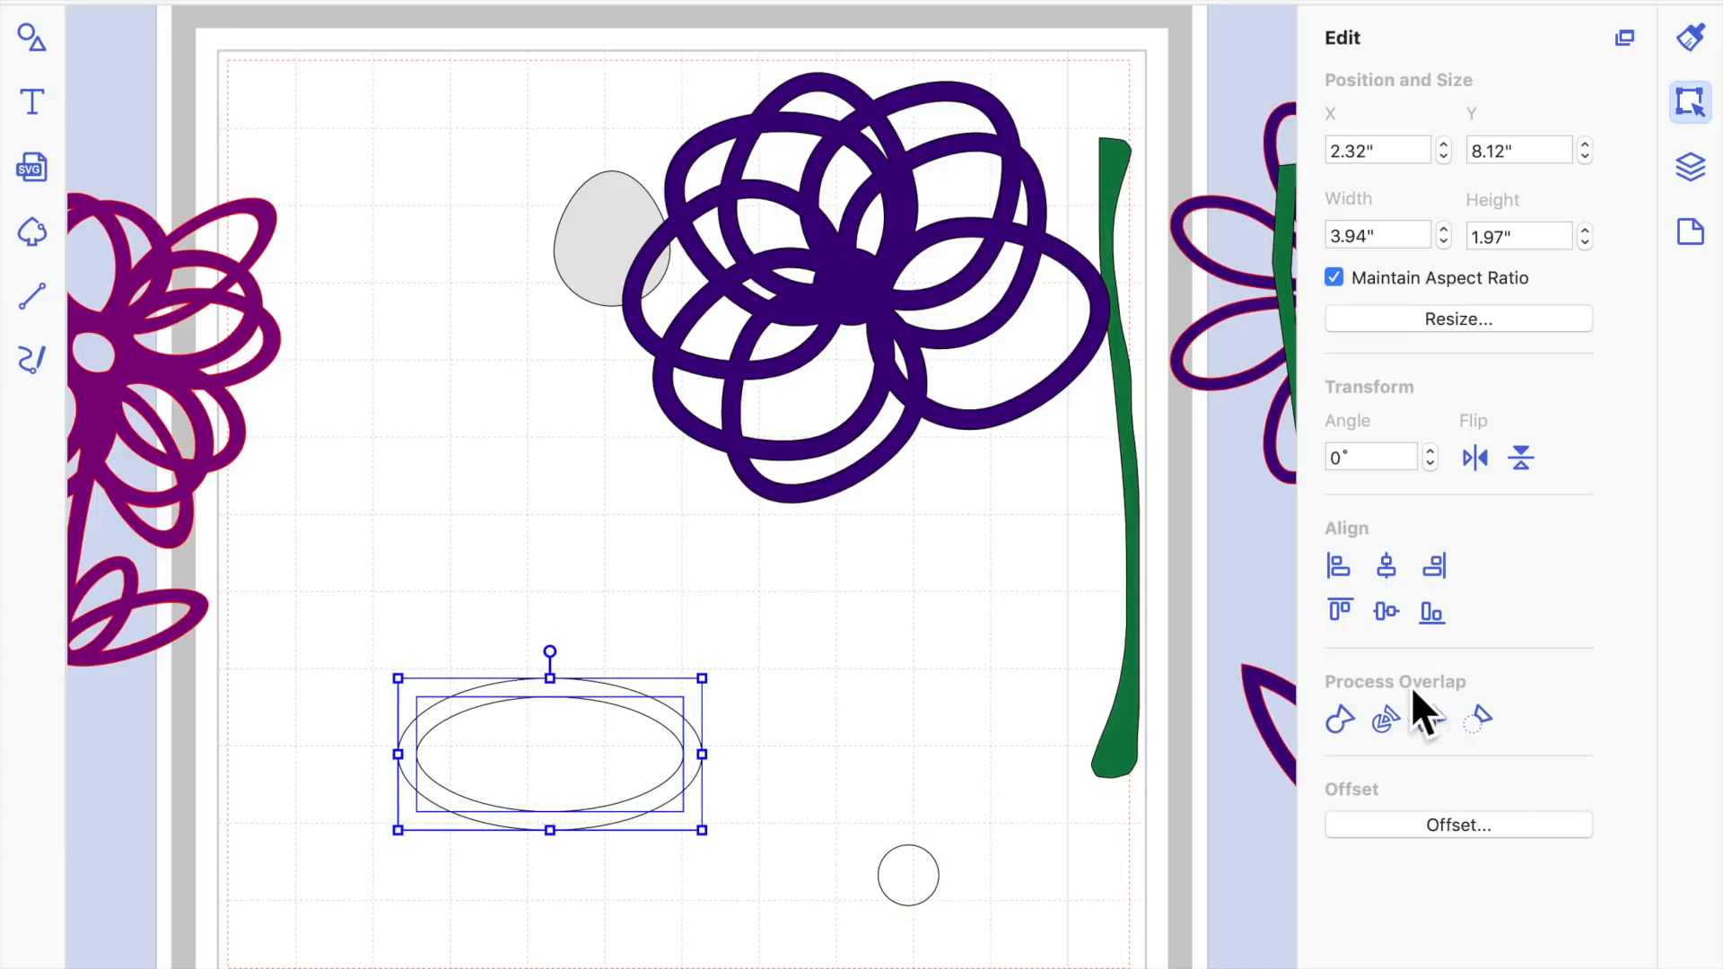
{"action": "left_click", "coordinate": [1483, 730]}
{"action": "left_click", "coordinate": [869, 666]}
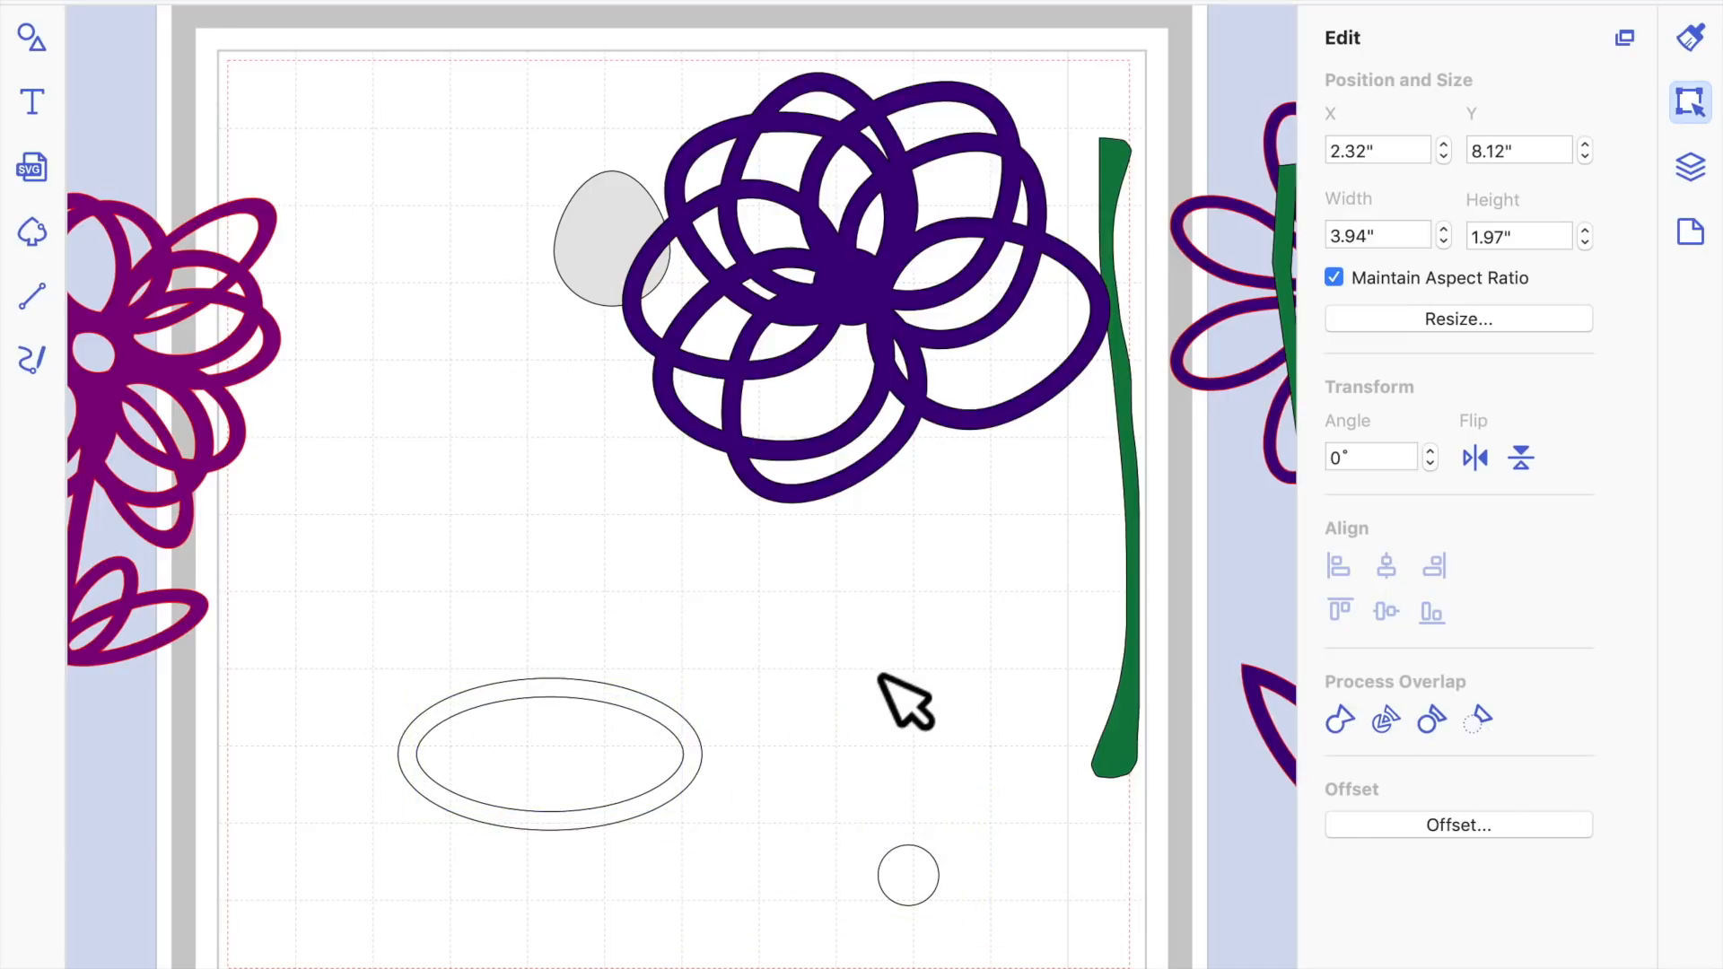
Fill the hollow elliptical ring with the Teal colour from the pencil palette
{"action": "left_click", "coordinate": [618, 702]}
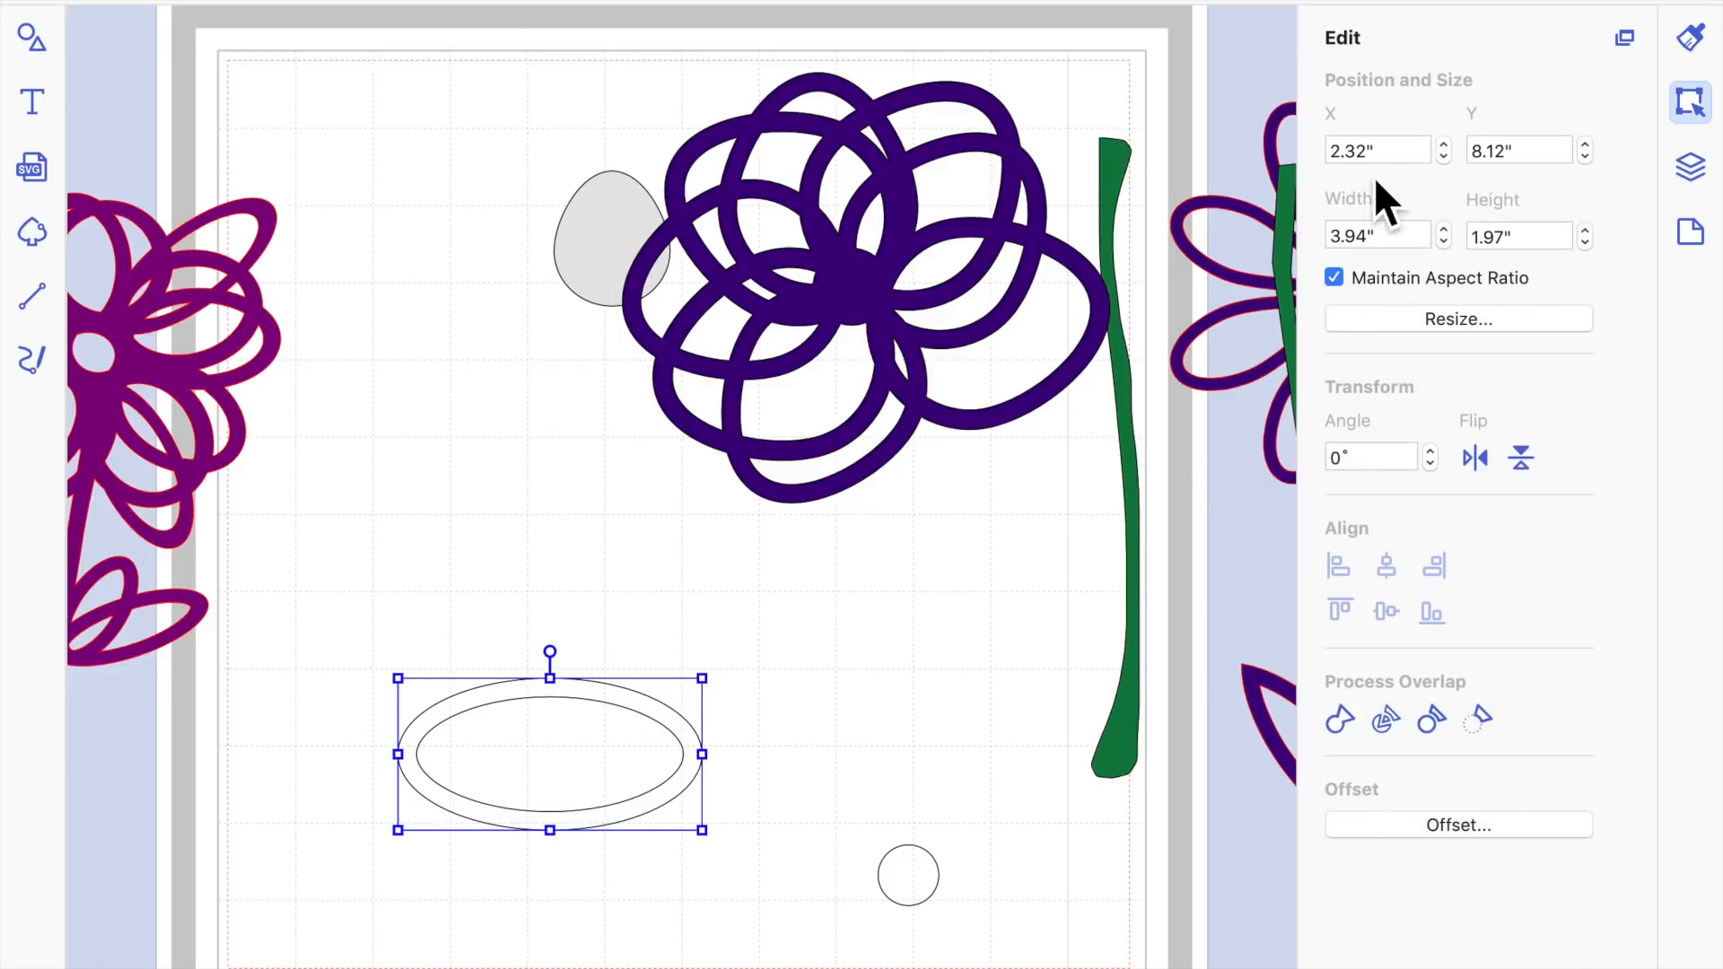
{"action": "left_click", "coordinate": [1693, 41]}
{"action": "left_click", "coordinate": [1386, 260]}
{"action": "left_click", "coordinate": [1139, 309]}
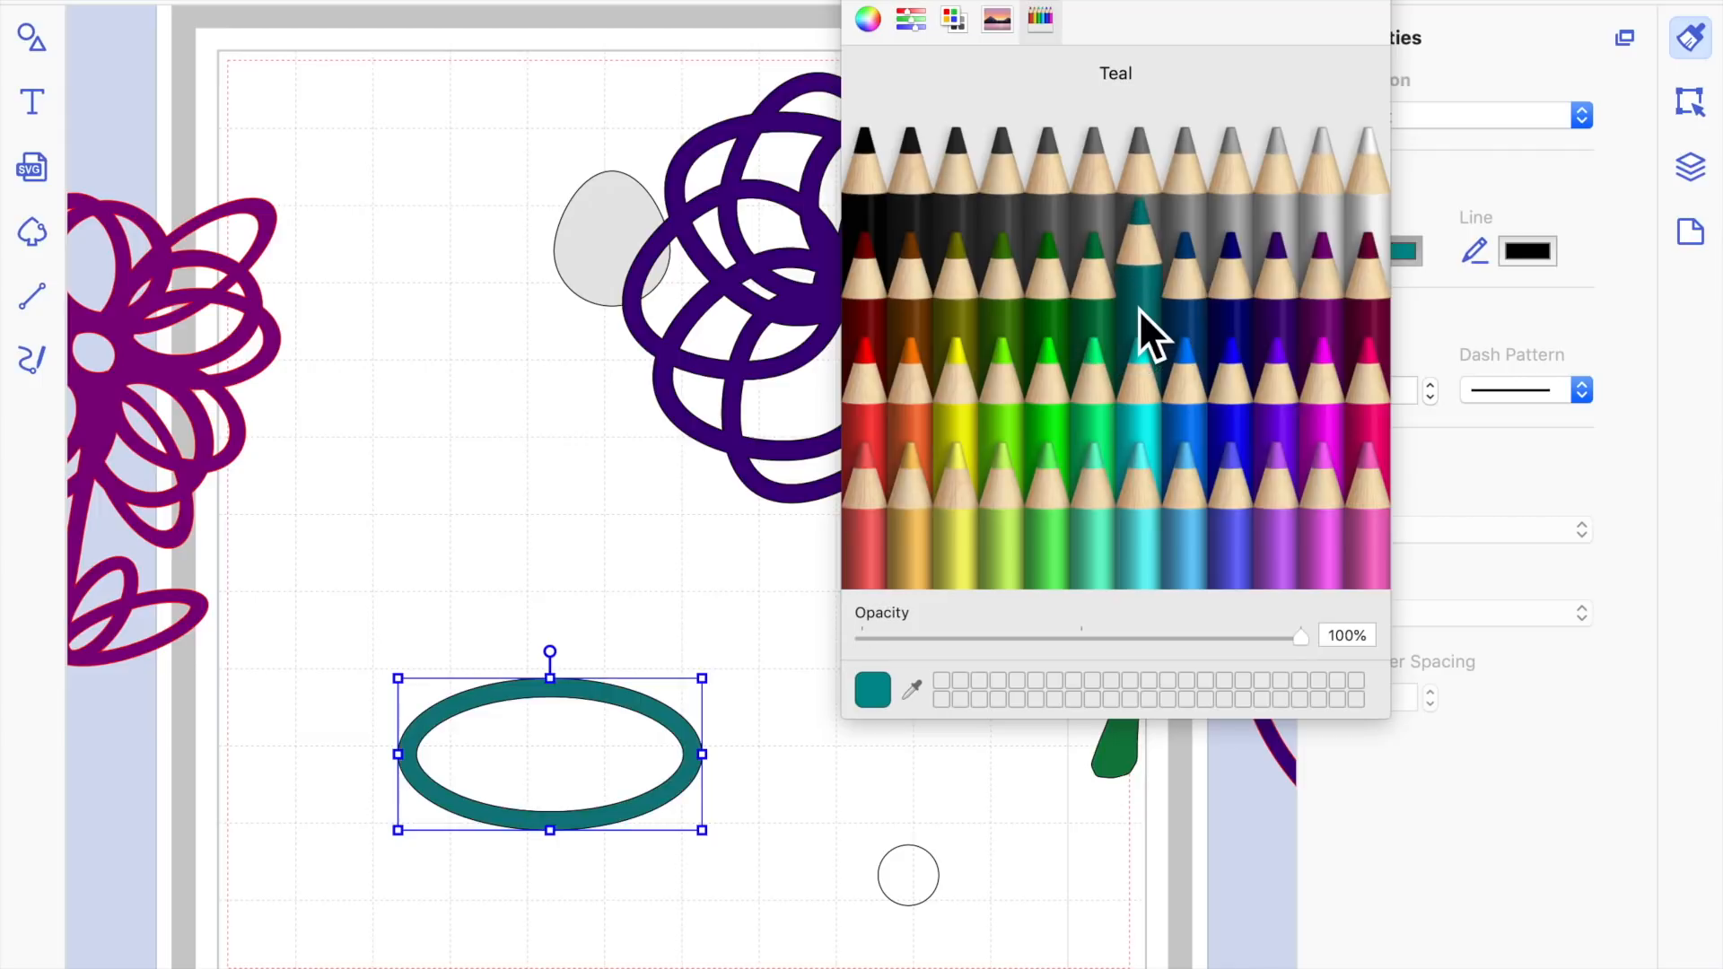
{"action": "left_click", "coordinate": [769, 779]}
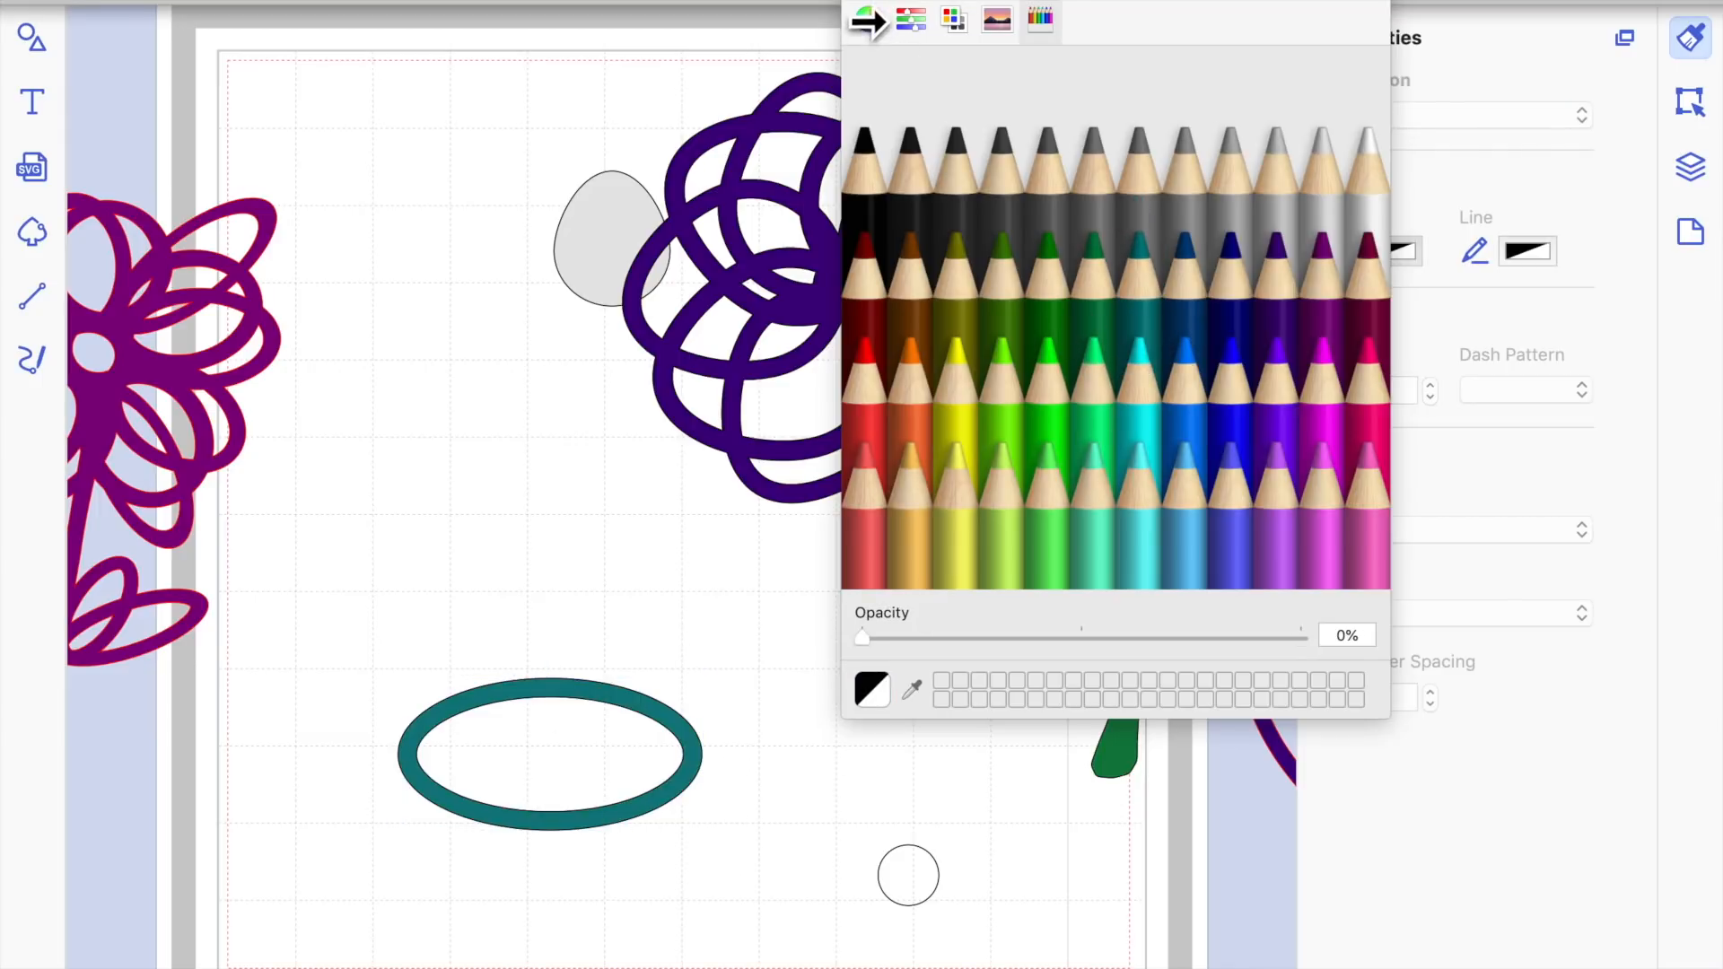
{"action": "left_click", "coordinate": [692, 789]}
Flatten the teal ring to a height of about 1.76" and stretch it wider
{"action": "left_click", "coordinate": [664, 808]}
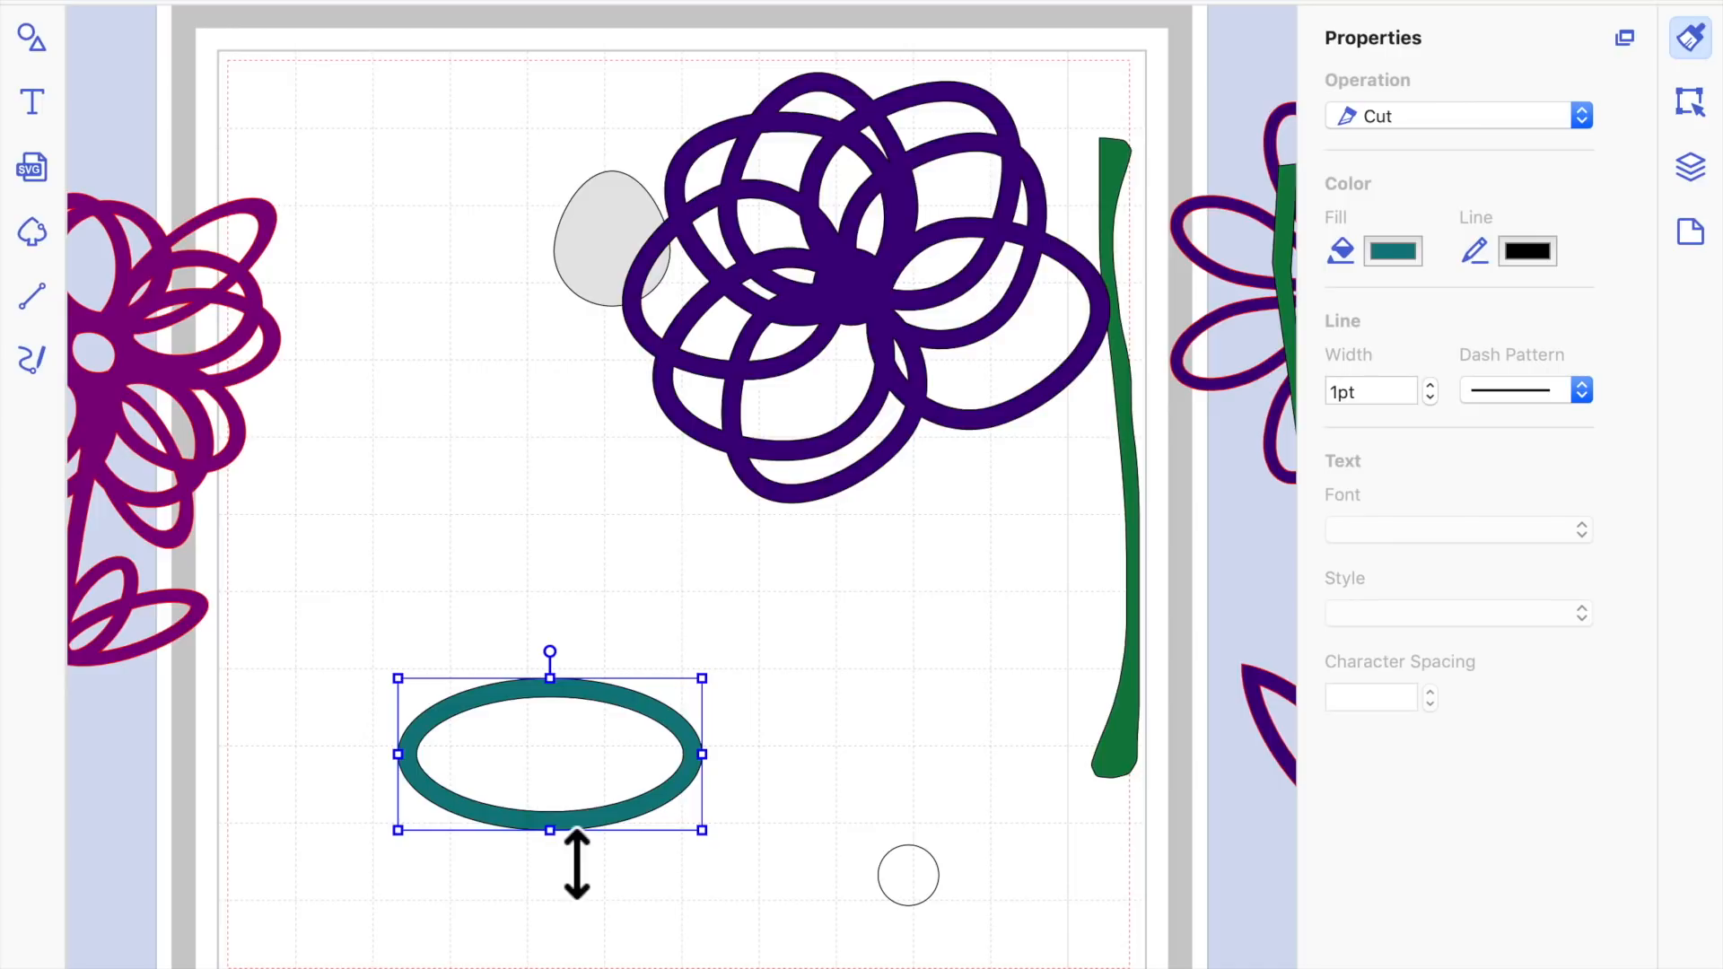
{"action": "mouse_move", "coordinate": [577, 864]}
{"action": "left_mouse_down"}
{"action": "mouse_move", "coordinate": [576, 812]}
{"action": "mouse_move", "coordinate": [579, 845]}
{"action": "left_mouse_up"}
{"action": "left_click_drag", "start_coordinate": [734, 779], "coordinate": [850, 777]}
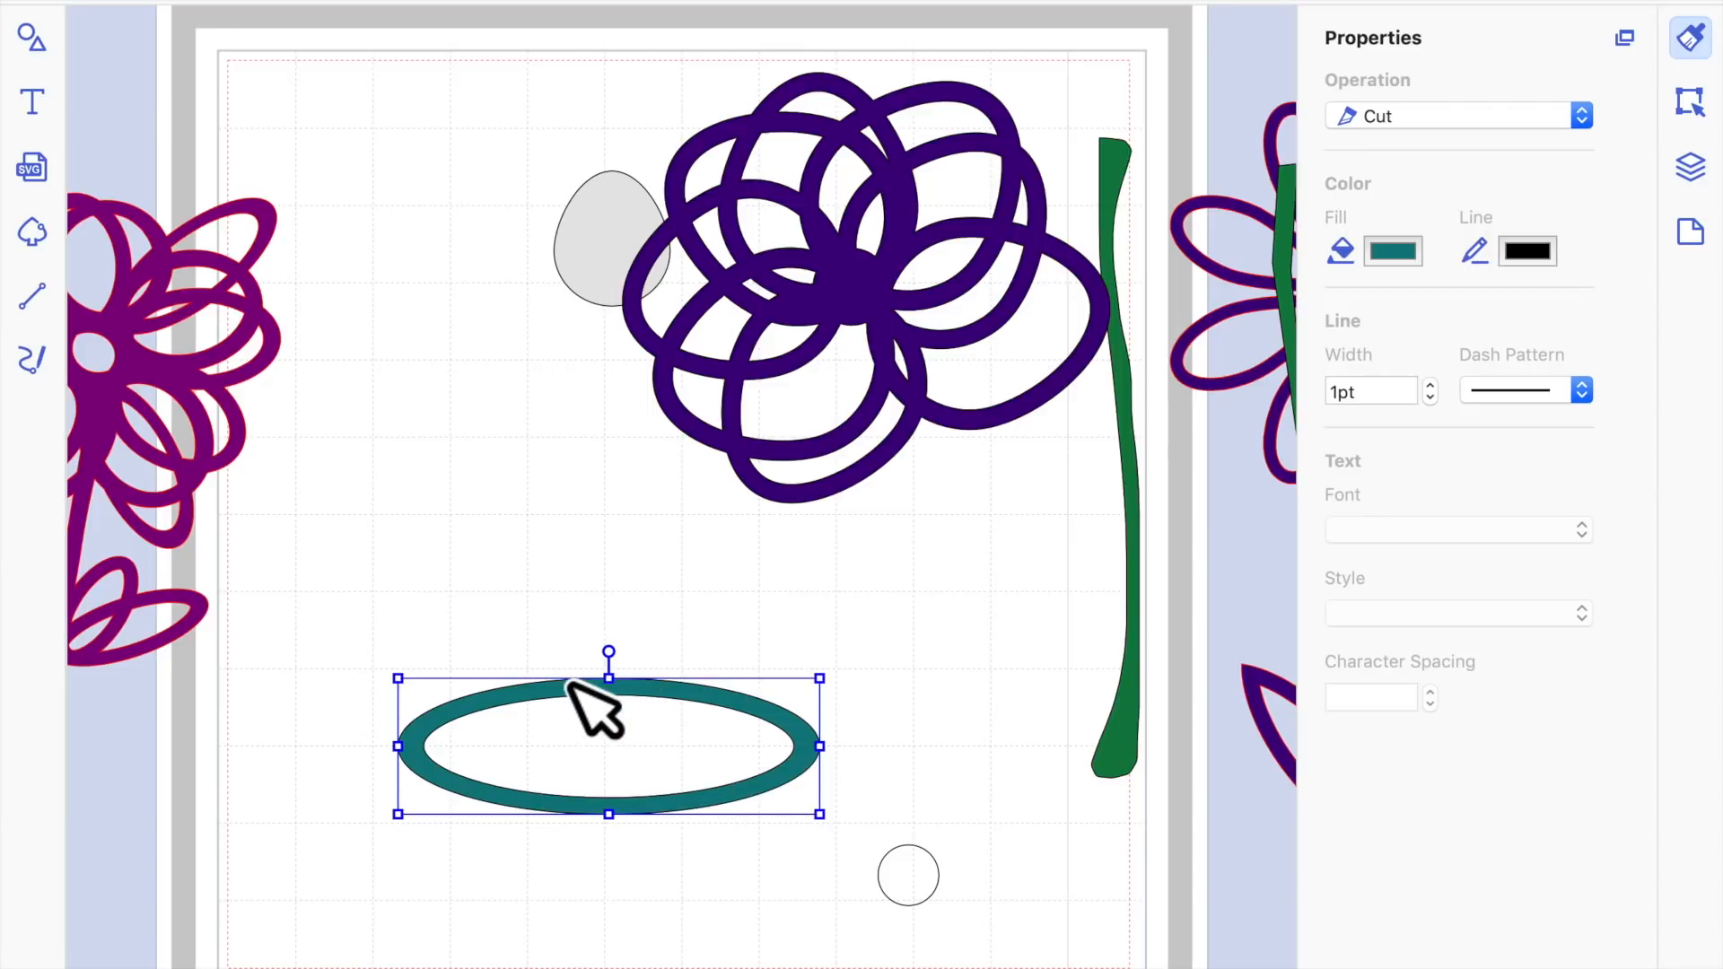
Duplicate the teal ring and tilt the copy diagonally over the flower's lower-left petals
{"action": "key", "text": "super+d"}
{"action": "left_click_drag", "start_coordinate": [691, 738], "coordinate": [894, 437]}
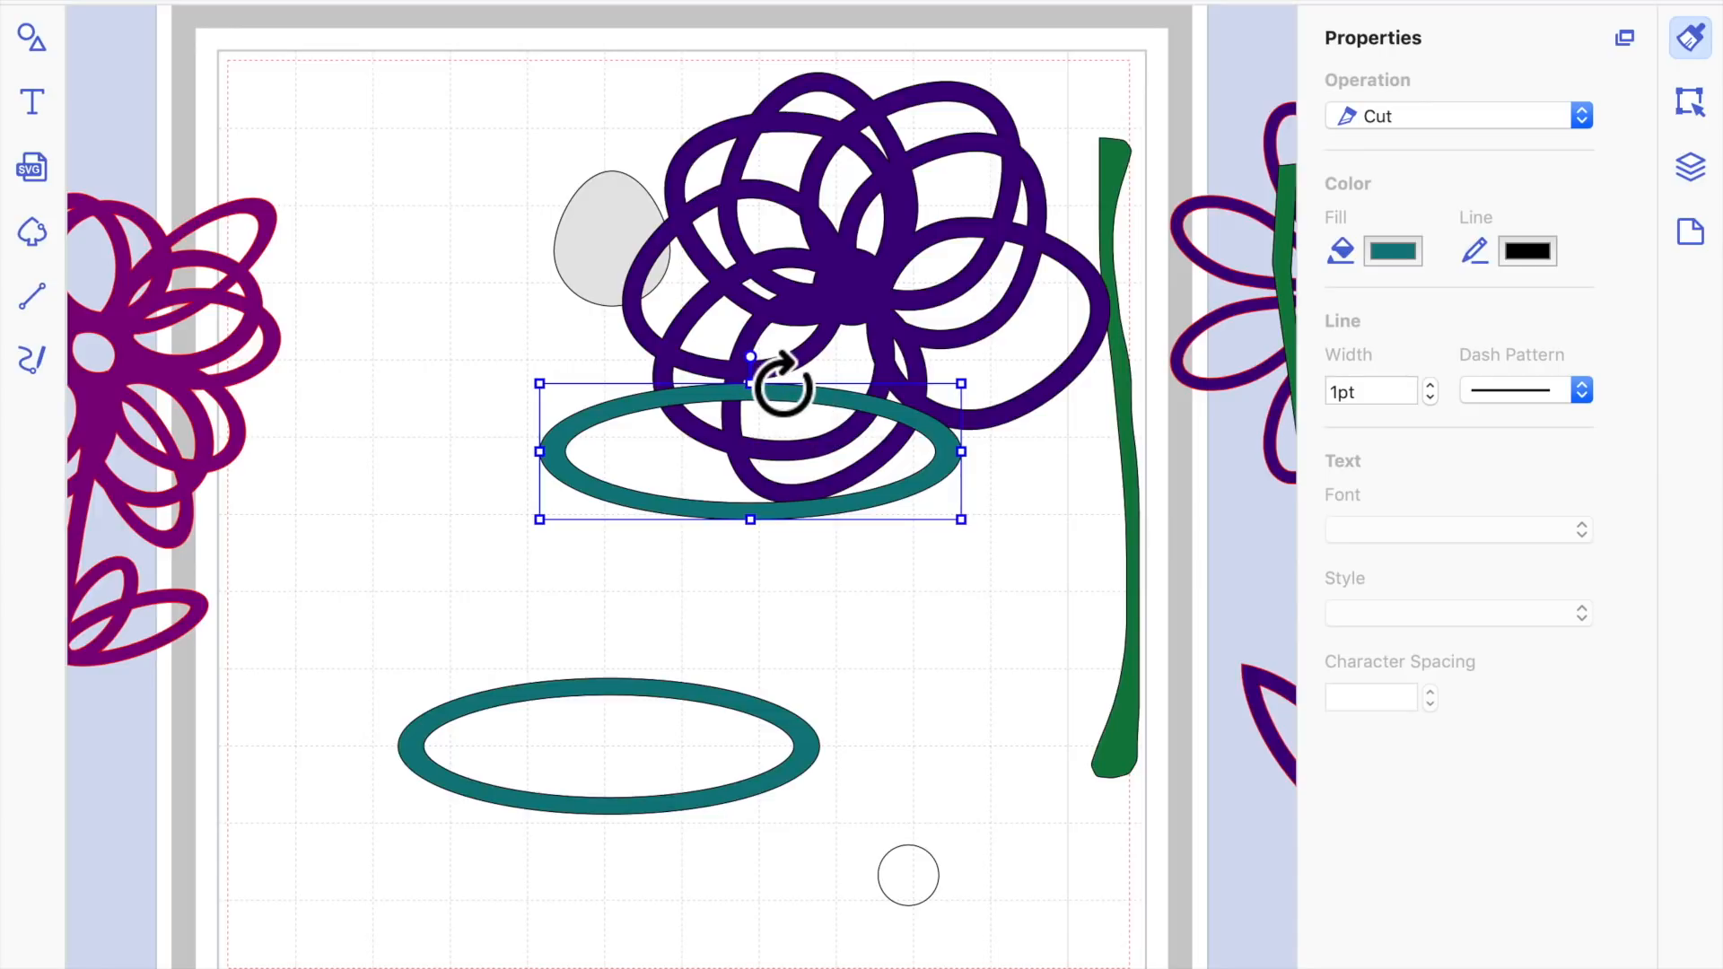
{"action": "left_click_drag", "start_coordinate": [783, 388], "coordinate": [700, 382]}
Nudge the purple flower down towards the tilted ring and shorten that ring slightly at its outer end
{"action": "left_click_drag", "start_coordinate": [918, 361], "coordinate": [930, 415]}
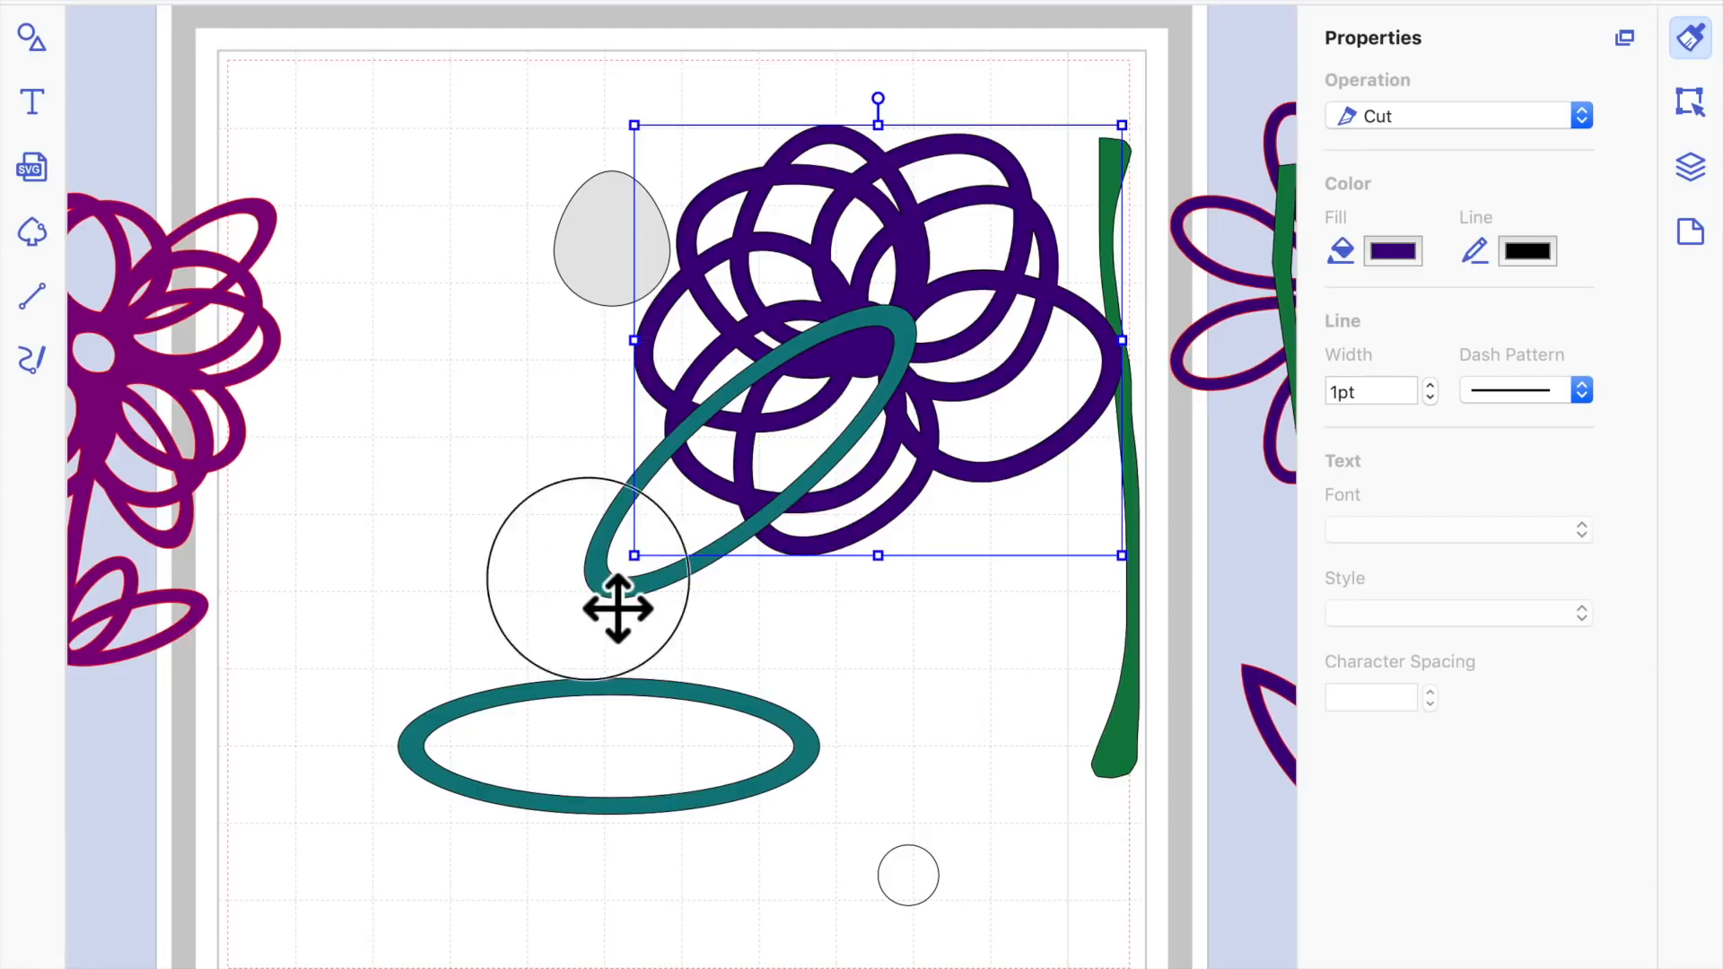
{"action": "left_click", "coordinate": [617, 609]}
{"action": "left_click_drag", "start_coordinate": [619, 619], "coordinate": [651, 589]}
Duplicate the horizontal teal ring, rotate the copy to 55° and place it over the flower's upper-left petals
{"action": "left_click", "coordinate": [693, 723]}
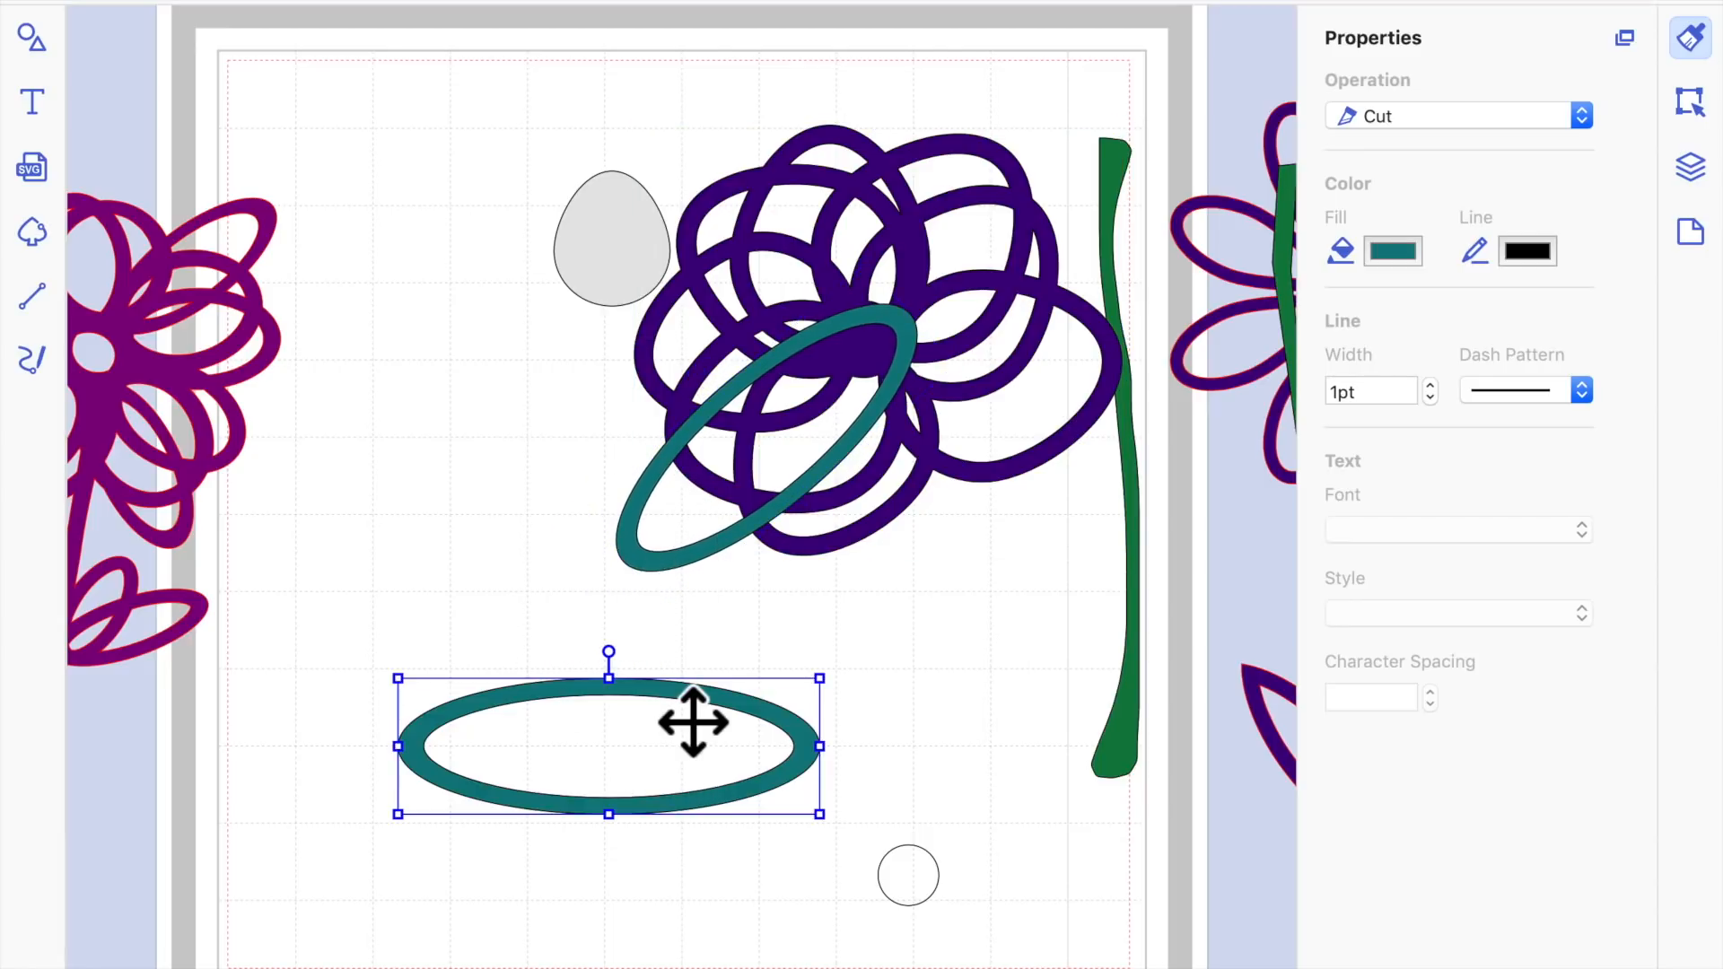
{"action": "key", "text": "super+d"}
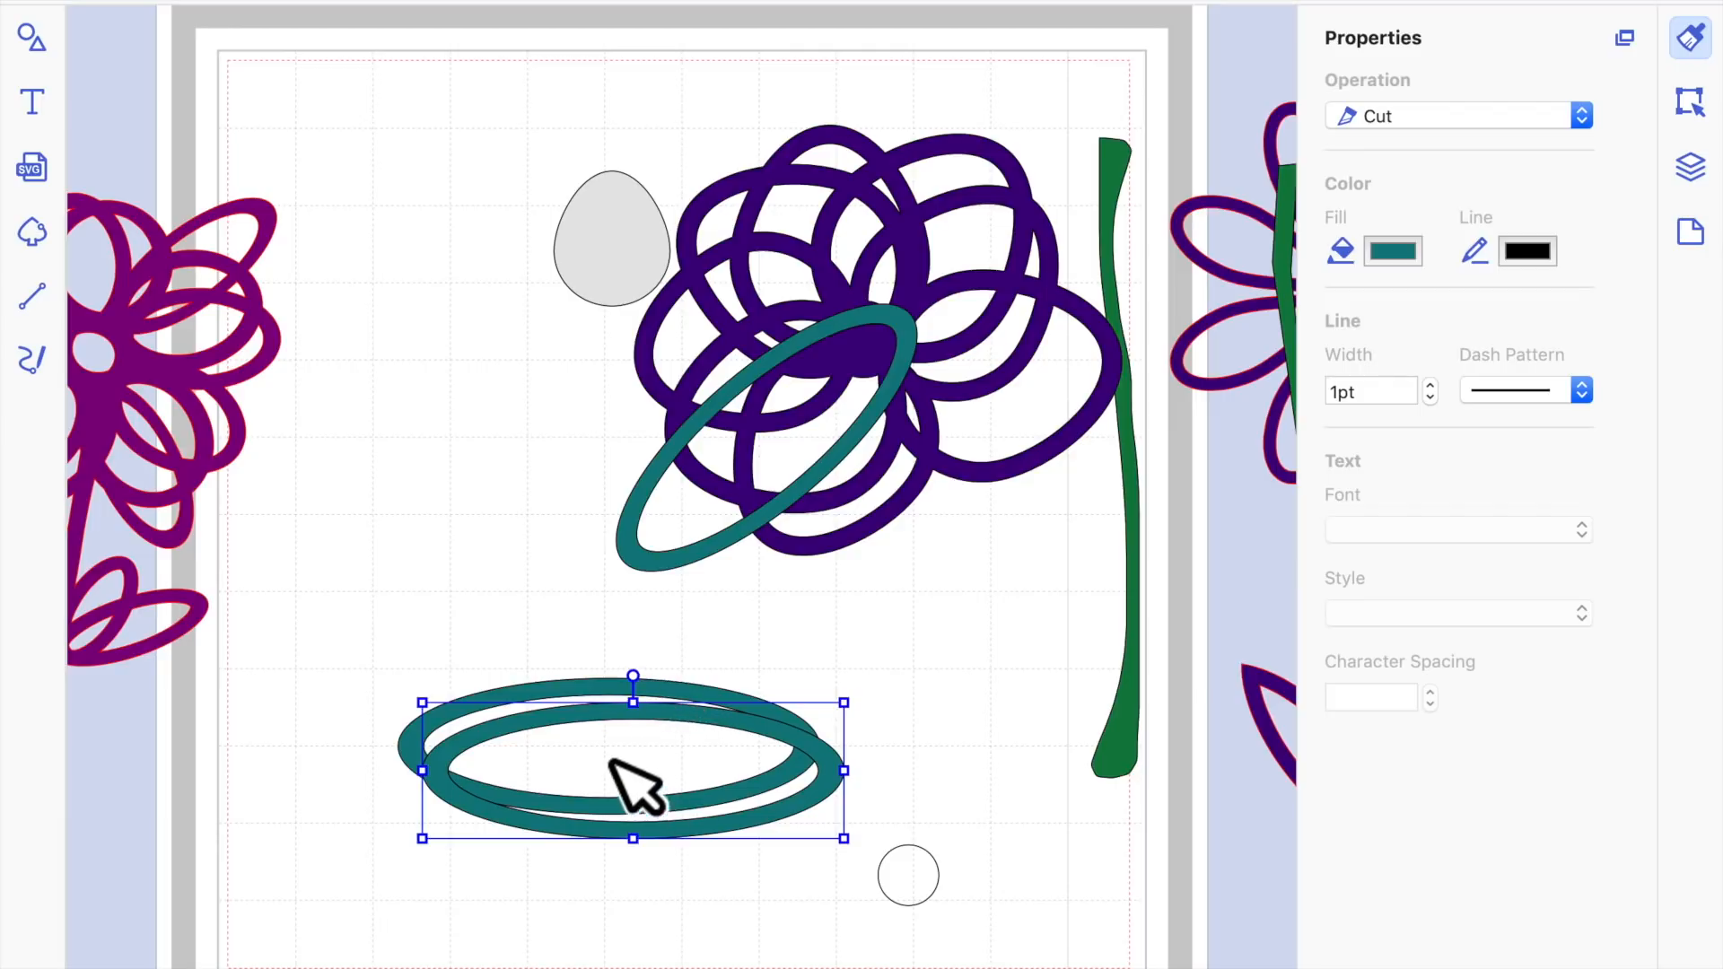
{"action": "left_click_drag", "start_coordinate": [611, 745], "coordinate": [640, 397]}
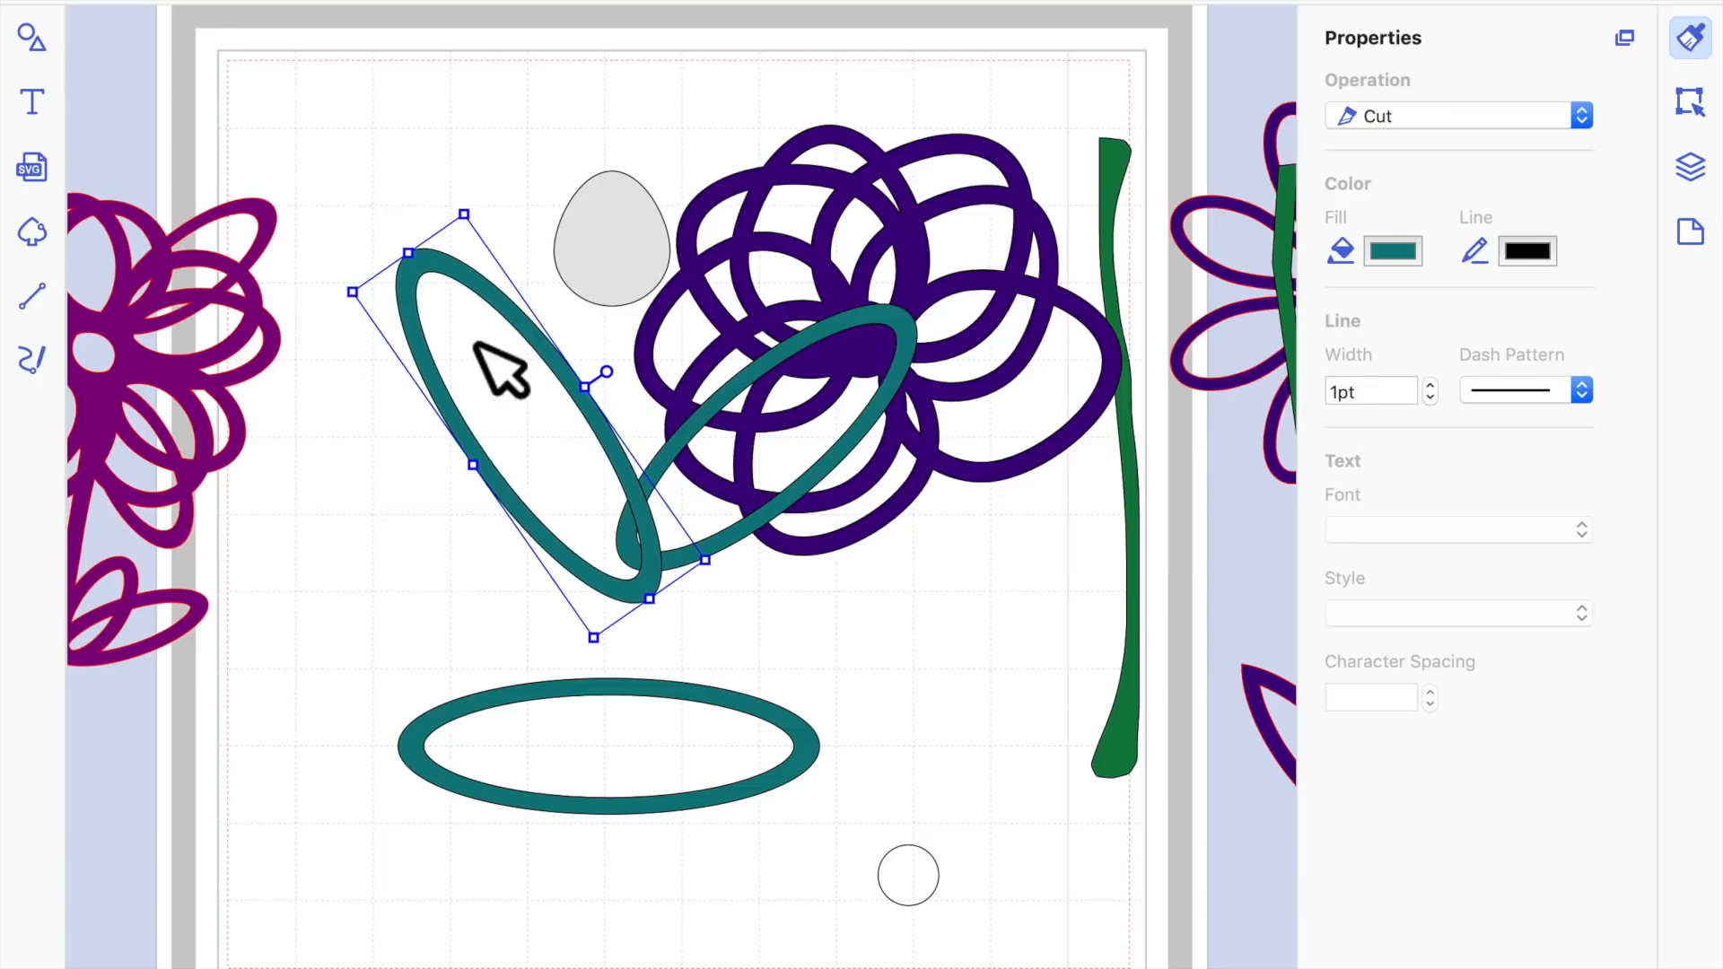
{"action": "left_click_drag", "start_coordinate": [413, 259], "coordinate": [754, 118]}
Move the grey egg farther away from the flower and shorten the upper teal ring to about 4.28" long
{"action": "left_click_drag", "start_coordinate": [638, 300], "coordinate": [448, 310]}
{"action": "left_click", "coordinate": [697, 102]}
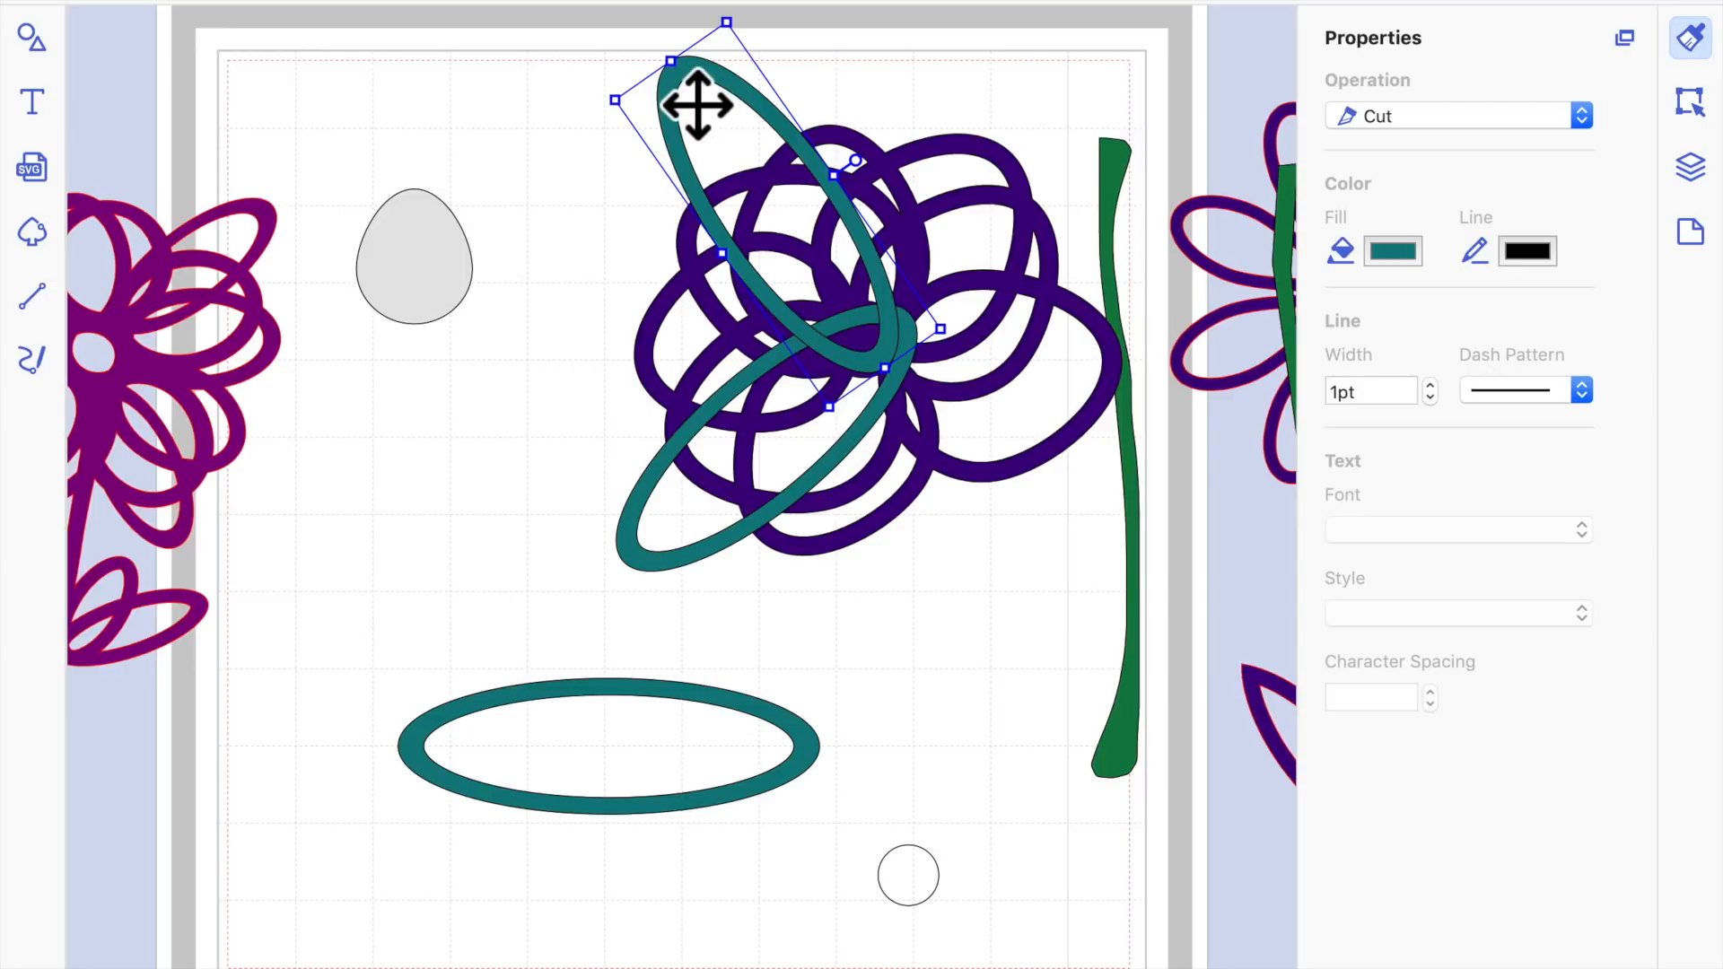
{"action": "left_click_drag", "start_coordinate": [672, 61], "coordinate": [696, 97]}
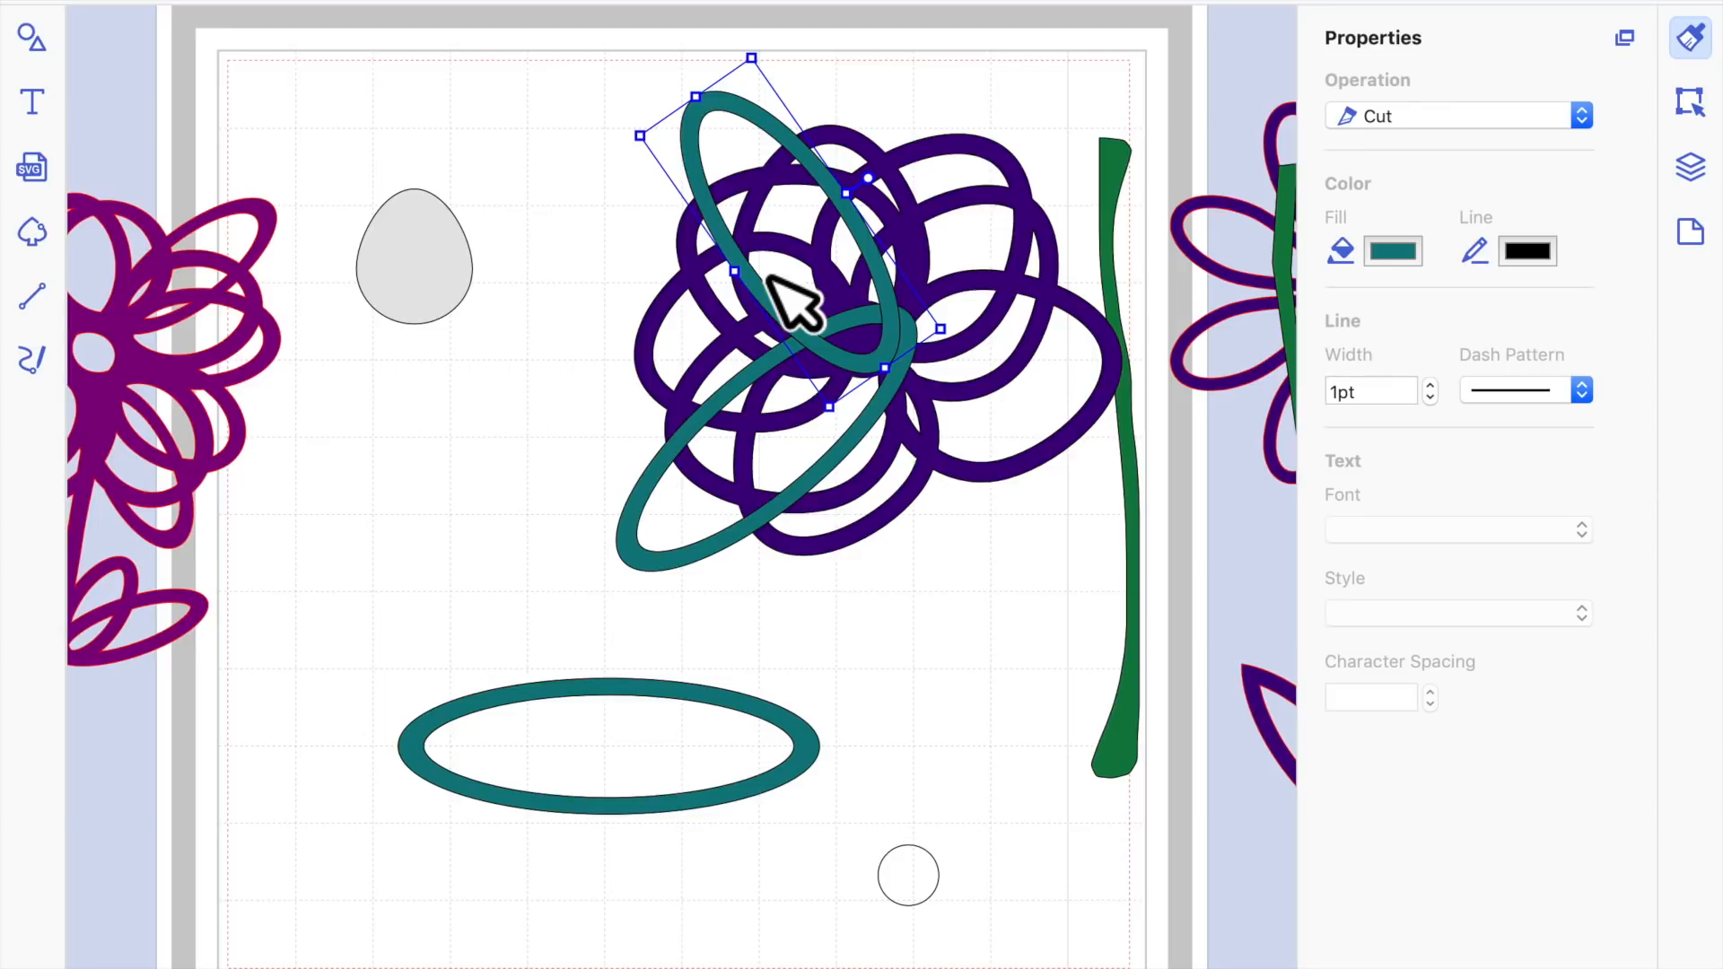
Duplicate the upper-left teal ring and flip the copy so it leans to the right at 124°
{"action": "key", "text": "super+d"}
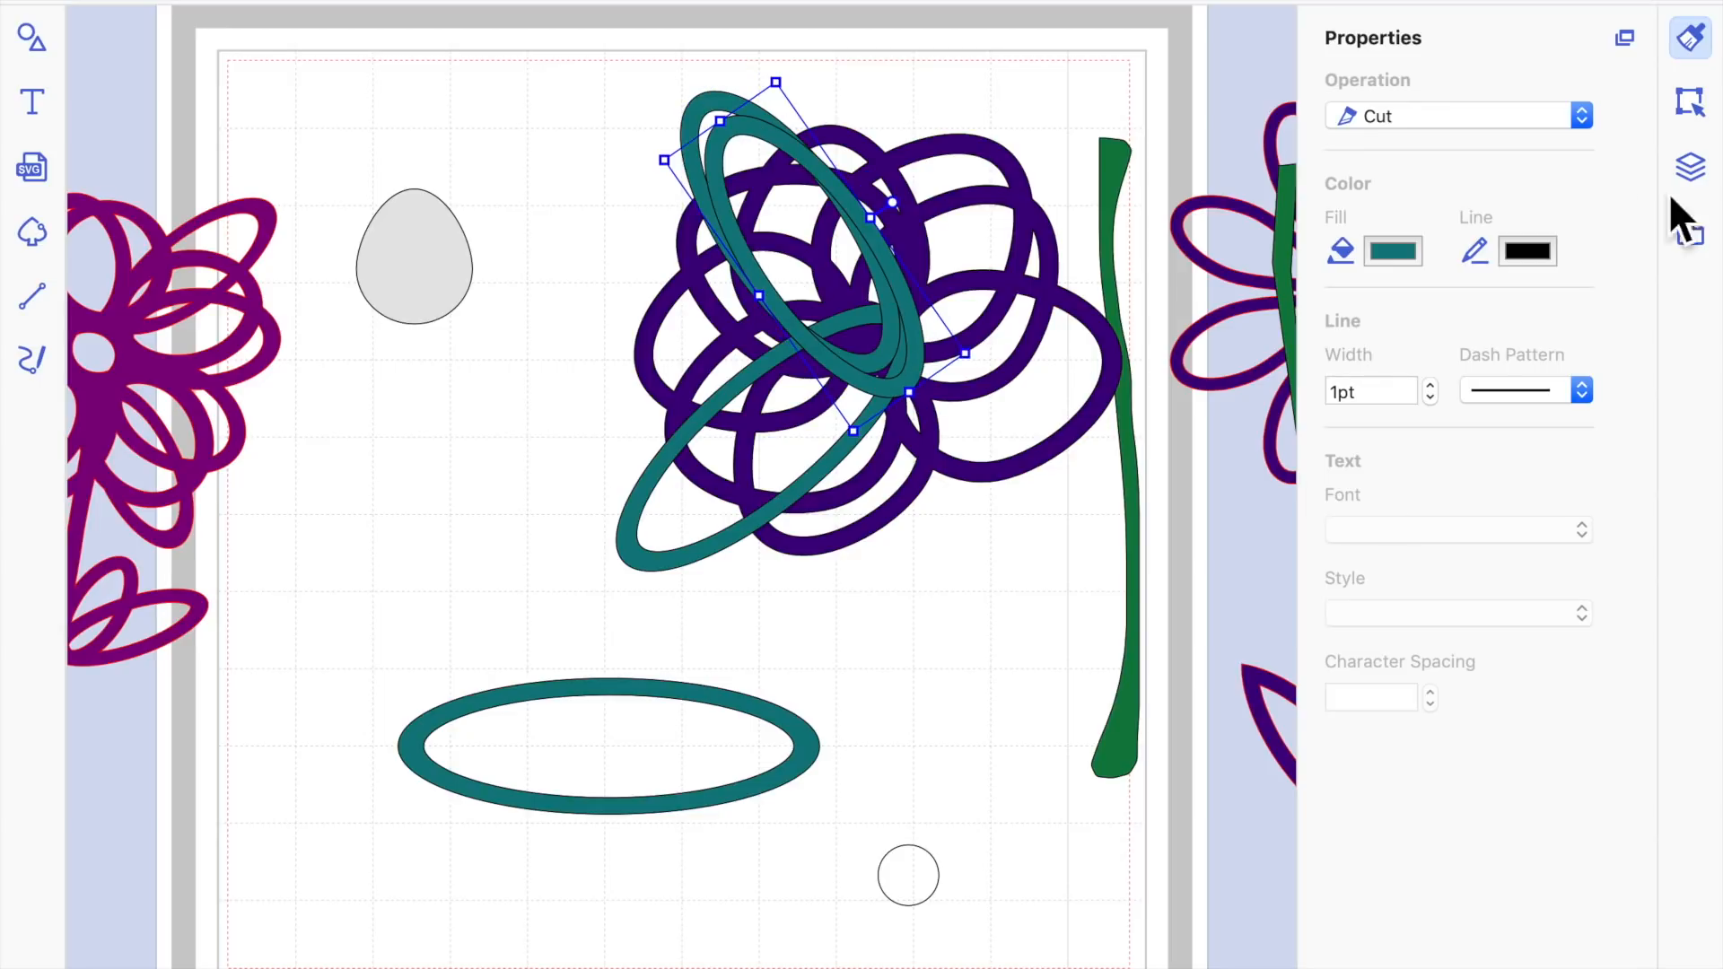
{"action": "left_click", "coordinate": [1692, 98]}
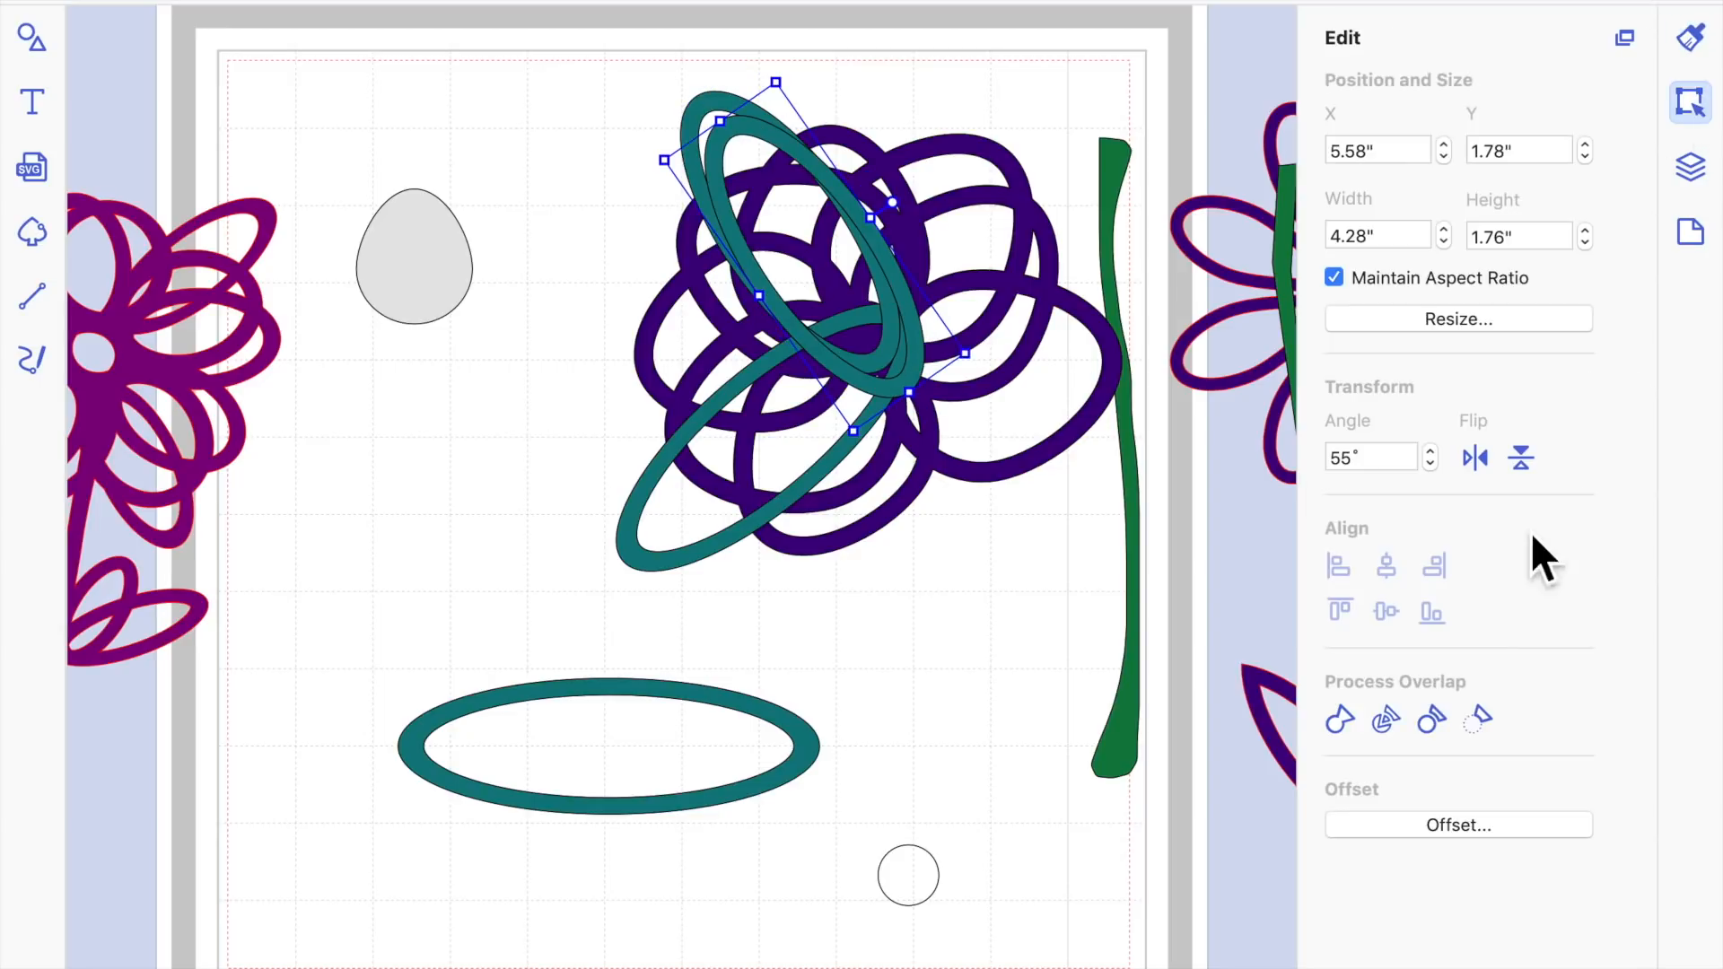
{"action": "left_click", "coordinate": [1479, 461]}
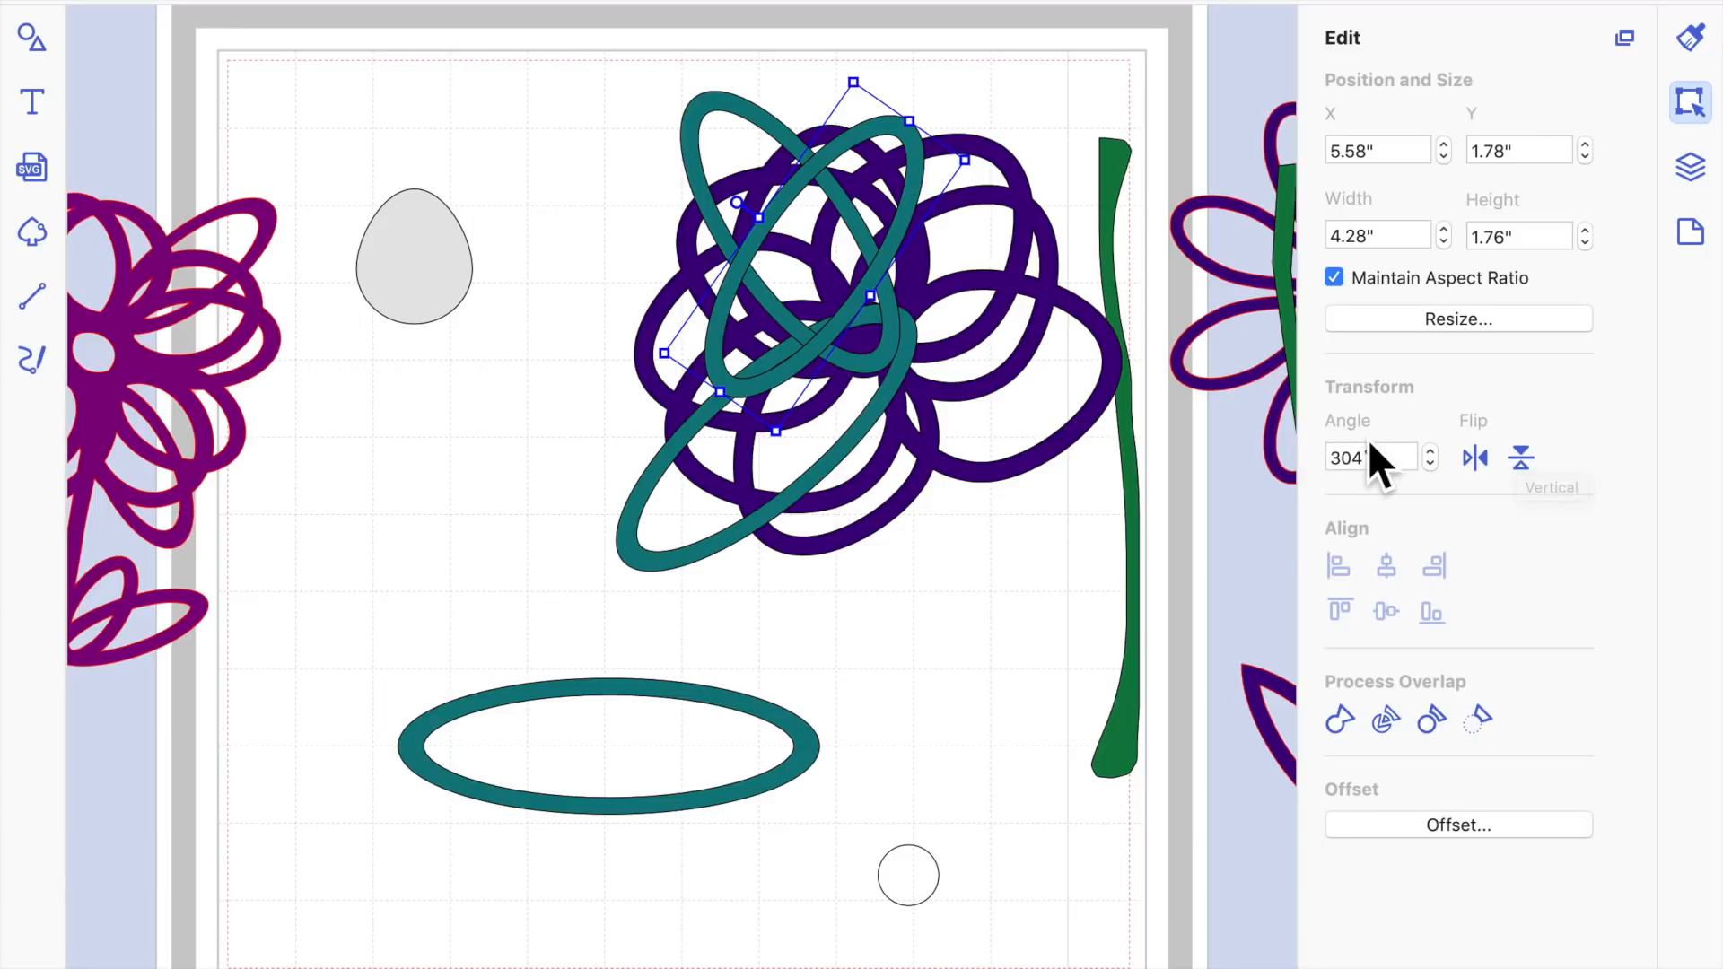
{"action": "left_click", "coordinate": [1520, 459]}
{"action": "left_click", "coordinate": [1477, 452]}
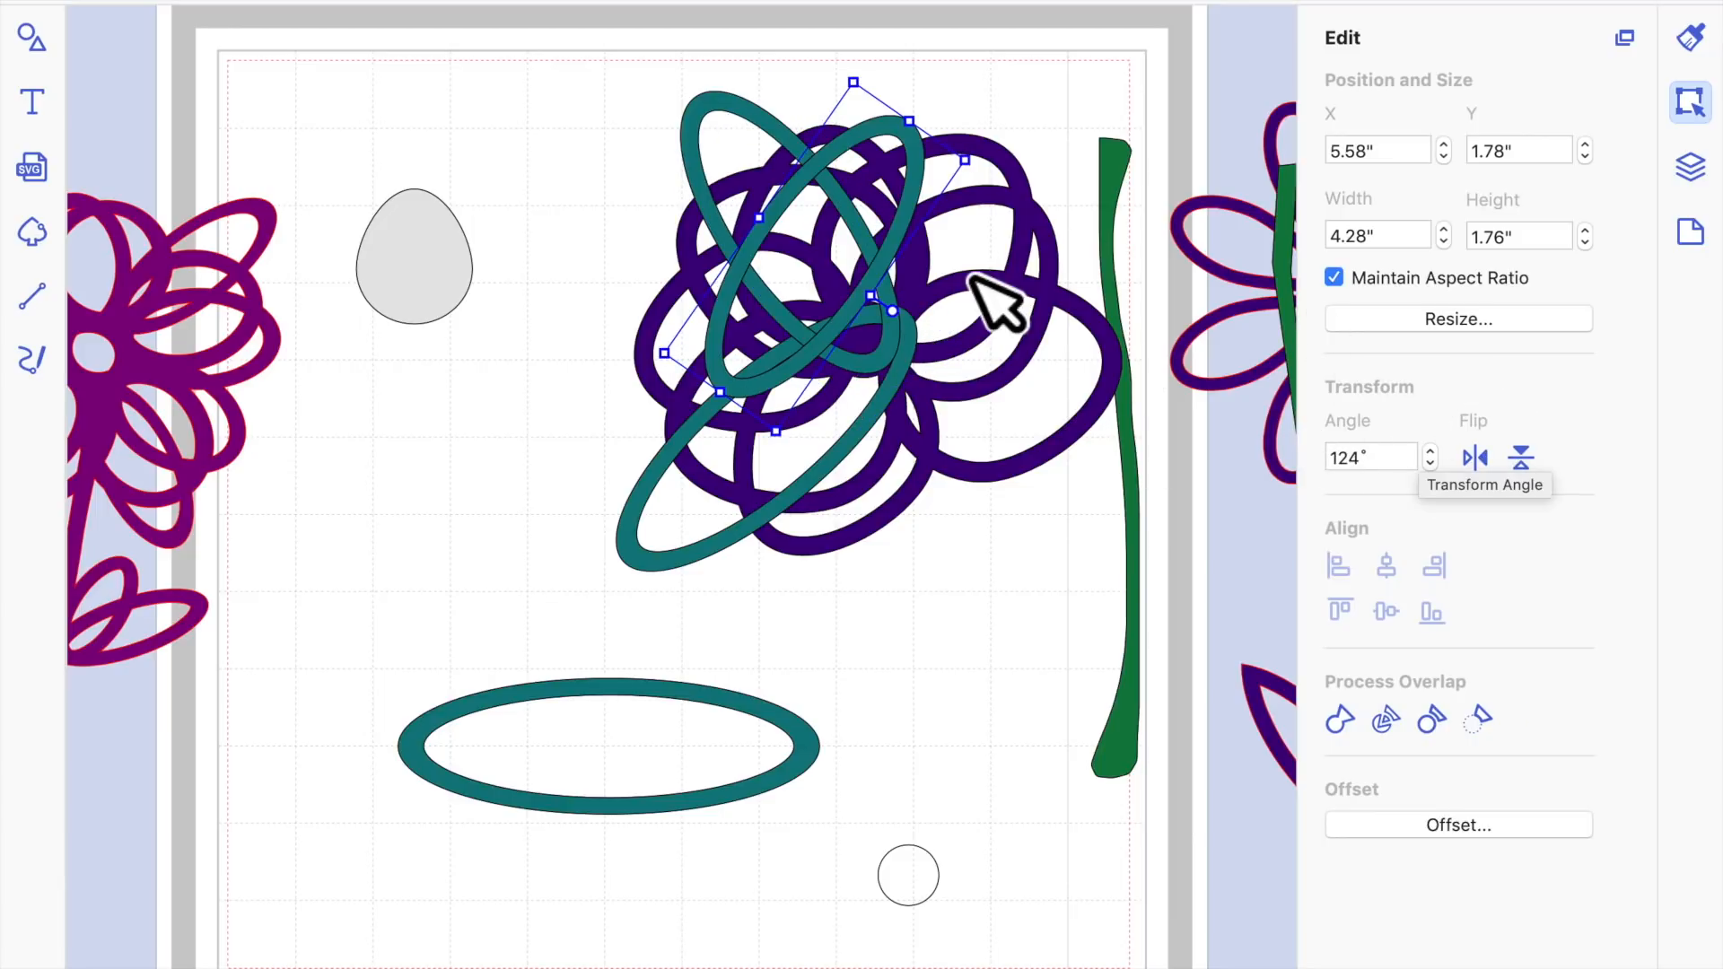
Place the flipped teal ring over the flower's upper-right petals and rotate it to 133°
{"action": "left_click_drag", "start_coordinate": [926, 149], "coordinate": [1066, 134]}
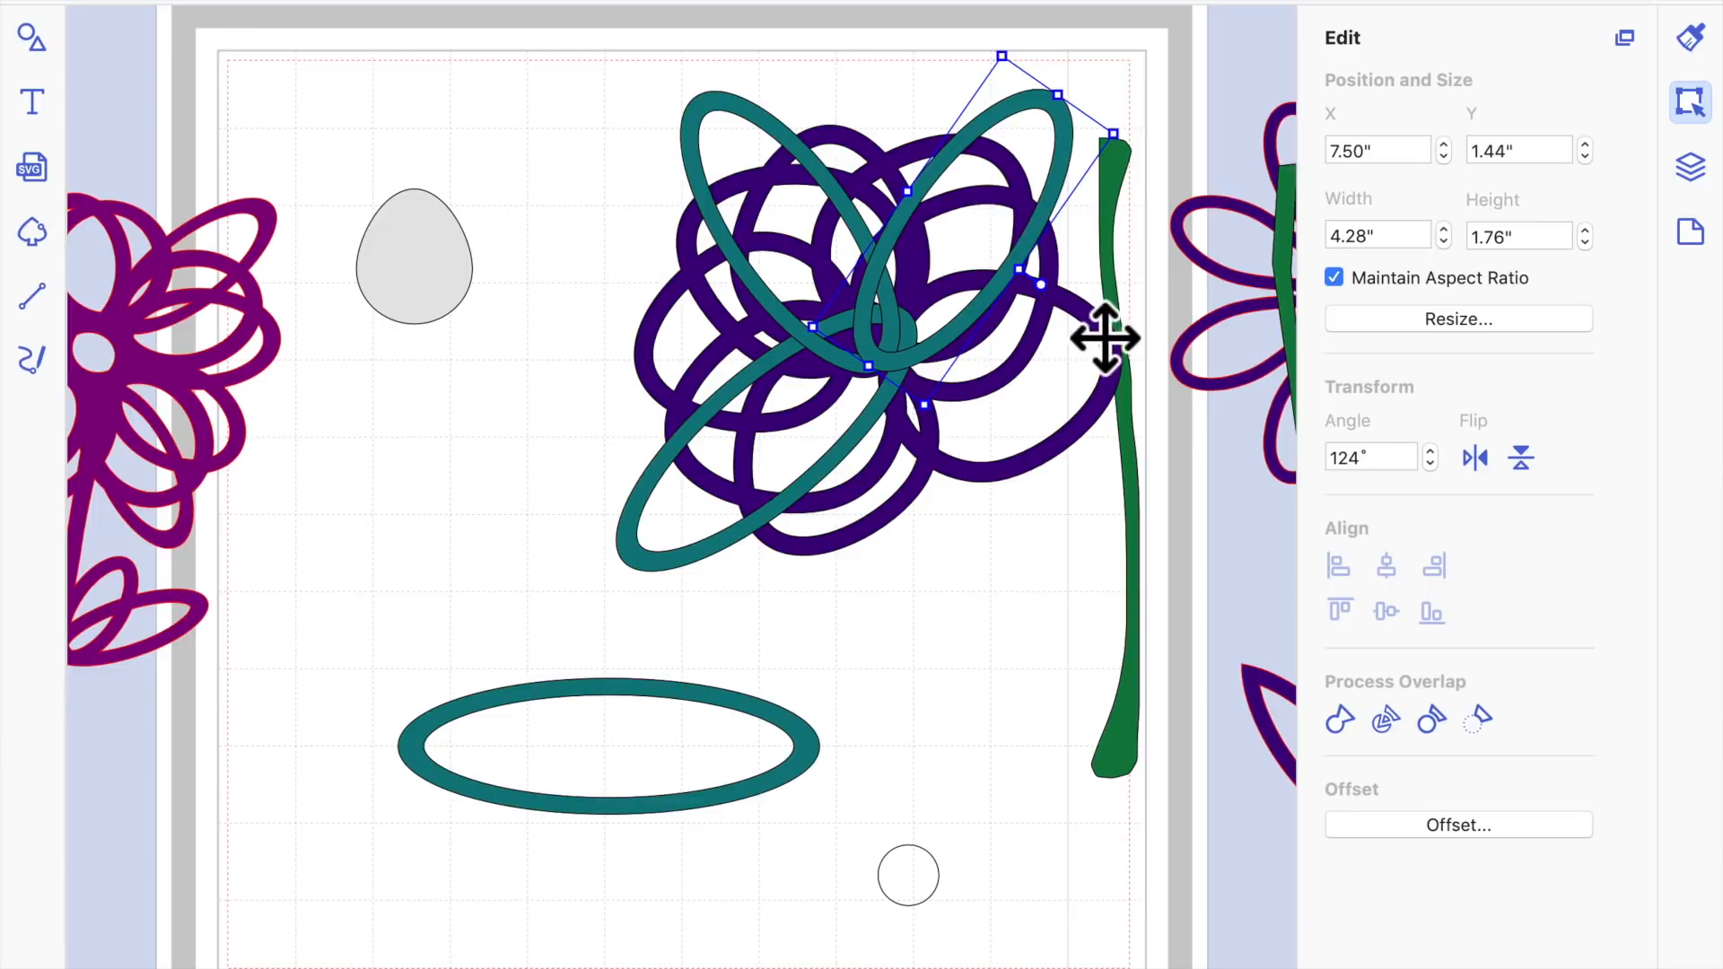
{"action": "left_click_drag", "start_coordinate": [1069, 315], "coordinate": [1108, 374]}
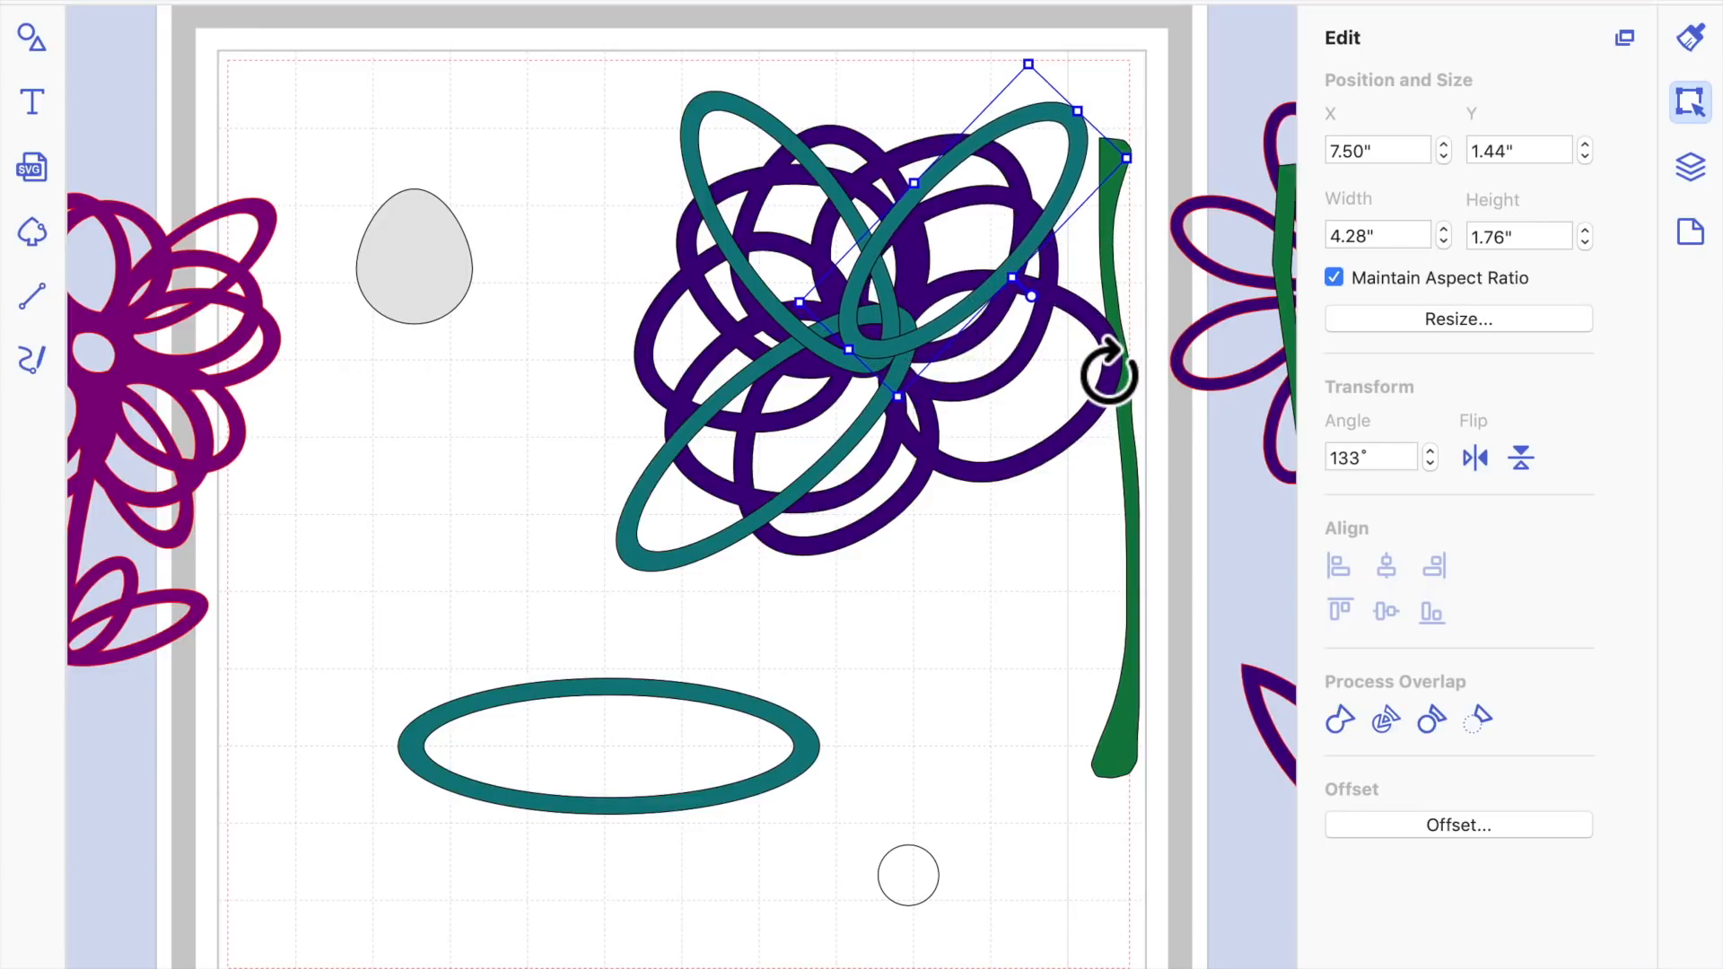
{"action": "left_click_drag", "start_coordinate": [1097, 158], "coordinate": [1096, 161]}
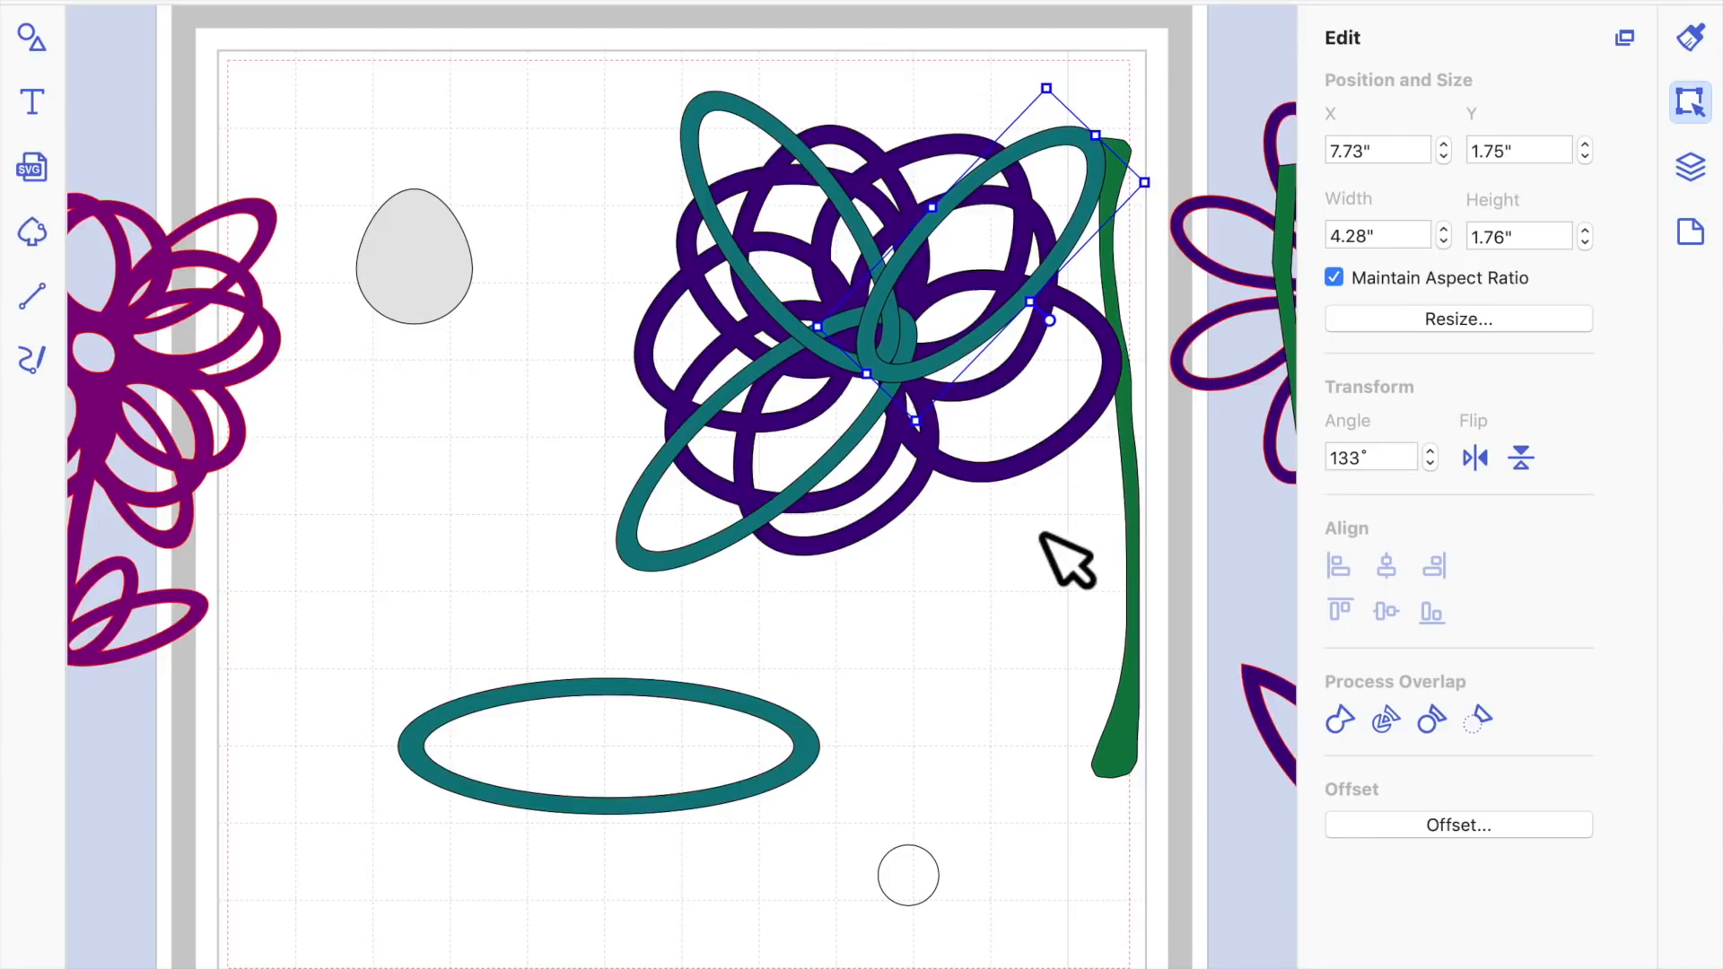
Weld the purple flower and its three overlapping teal rings into one shape and shift it slightly left
{"action": "left_click", "coordinate": [763, 395]}
{"action": "left_click_drag", "start_coordinate": [743, 372], "coordinate": [769, 333]}
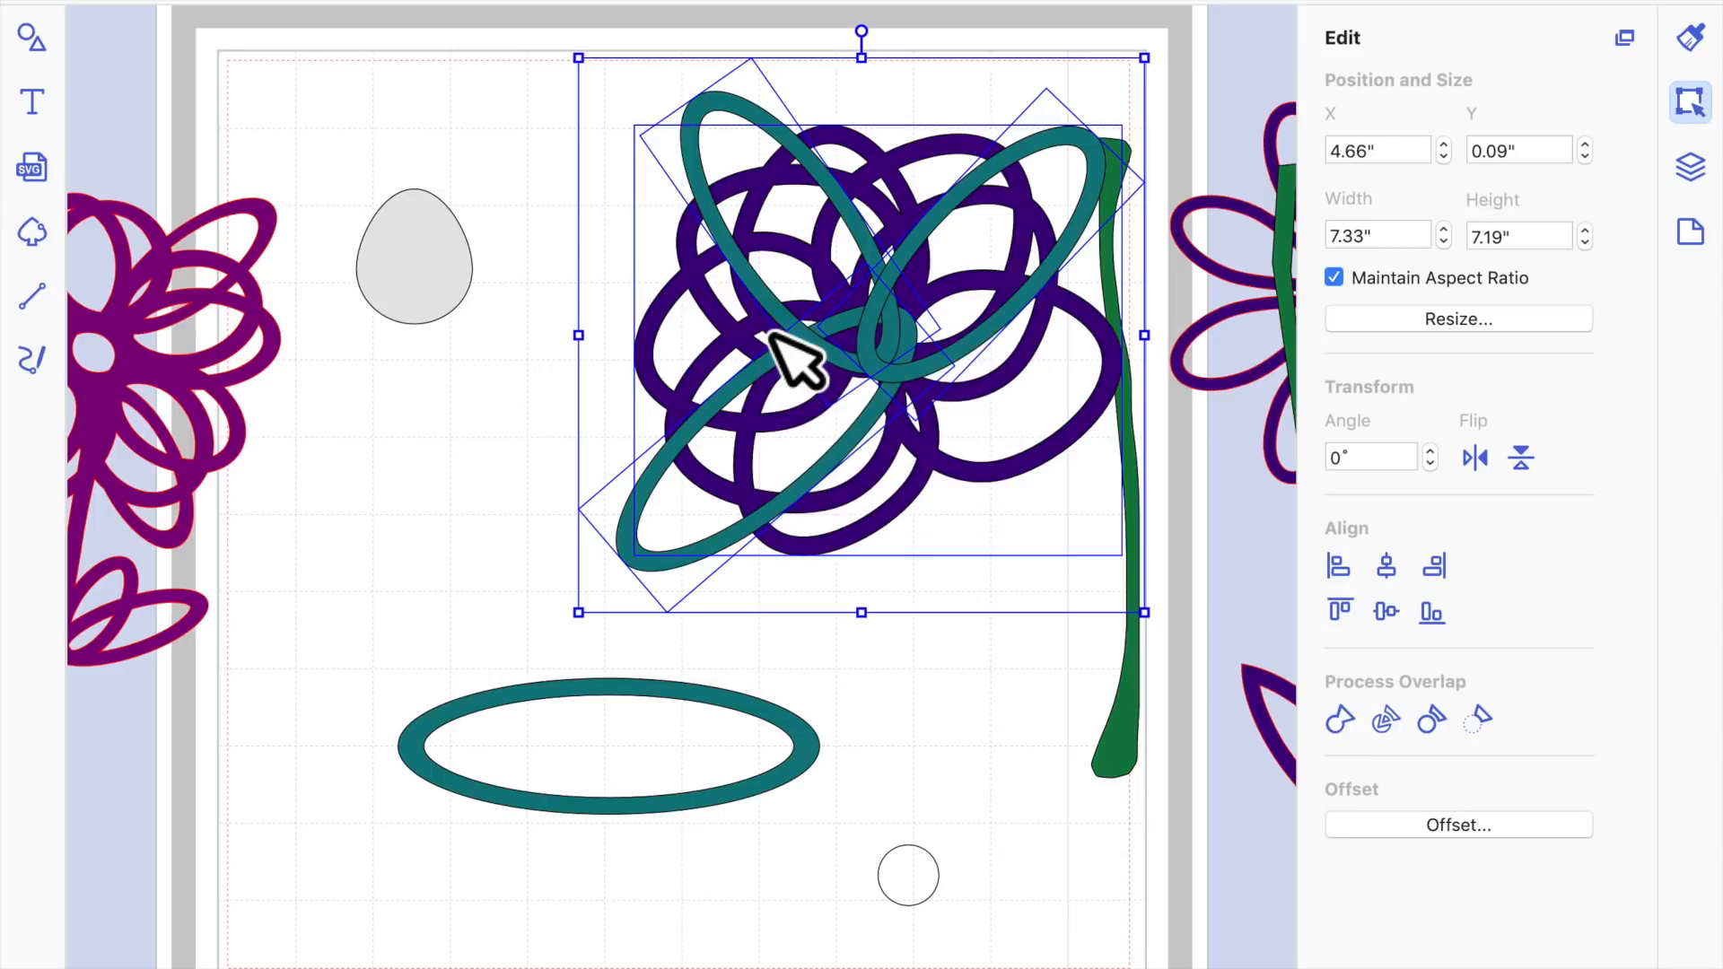
{"action": "left_click", "coordinate": [1346, 732]}
{"action": "left_click_drag", "start_coordinate": [776, 377], "coordinate": [815, 385]}
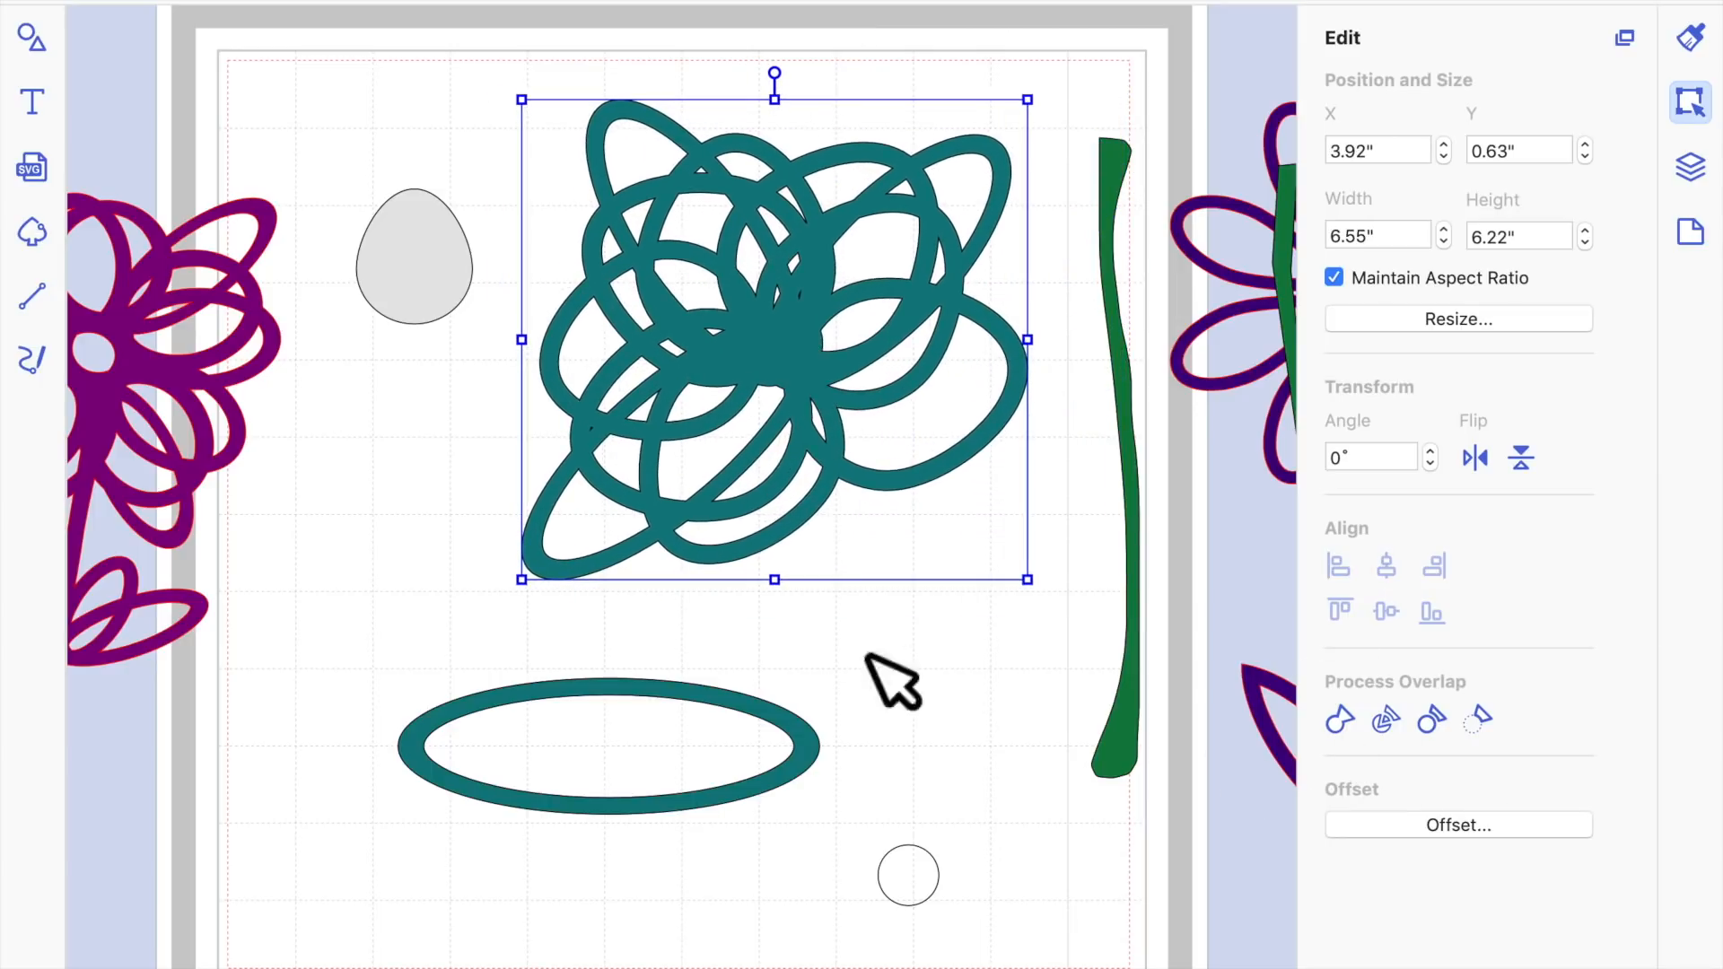
Shrink the small circle to about 0.67", set it apart from the flower and bring it to the front
{"action": "left_click", "coordinate": [941, 913]}
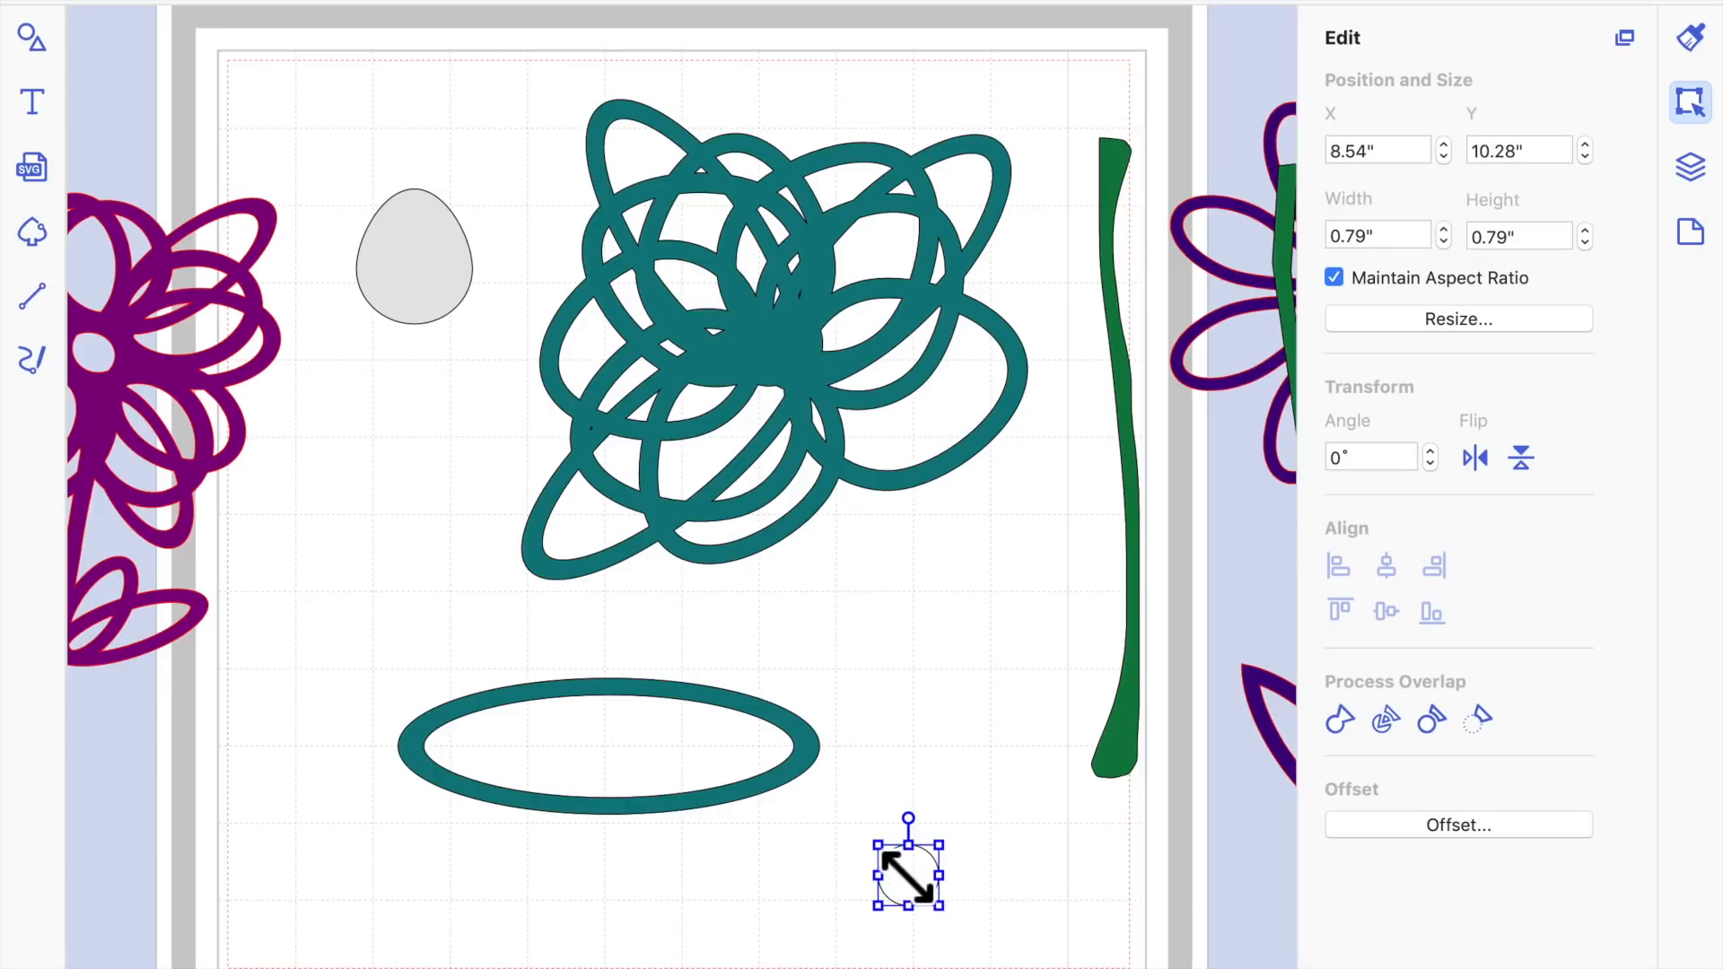
{"action": "left_click_drag", "start_coordinate": [878, 846], "coordinate": [886, 853]}
{"action": "mouse_move", "coordinate": [943, 920]}
{"action": "left_mouse_down"}
{"action": "mouse_move", "coordinate": [796, 385]}
{"action": "mouse_move", "coordinate": [846, 416]}
{"action": "mouse_move", "coordinate": [930, 557]}
{"action": "mouse_move", "coordinate": [877, 765]}
{"action": "left_mouse_up"}
{"action": "left_click", "coordinate": [794, 363]}
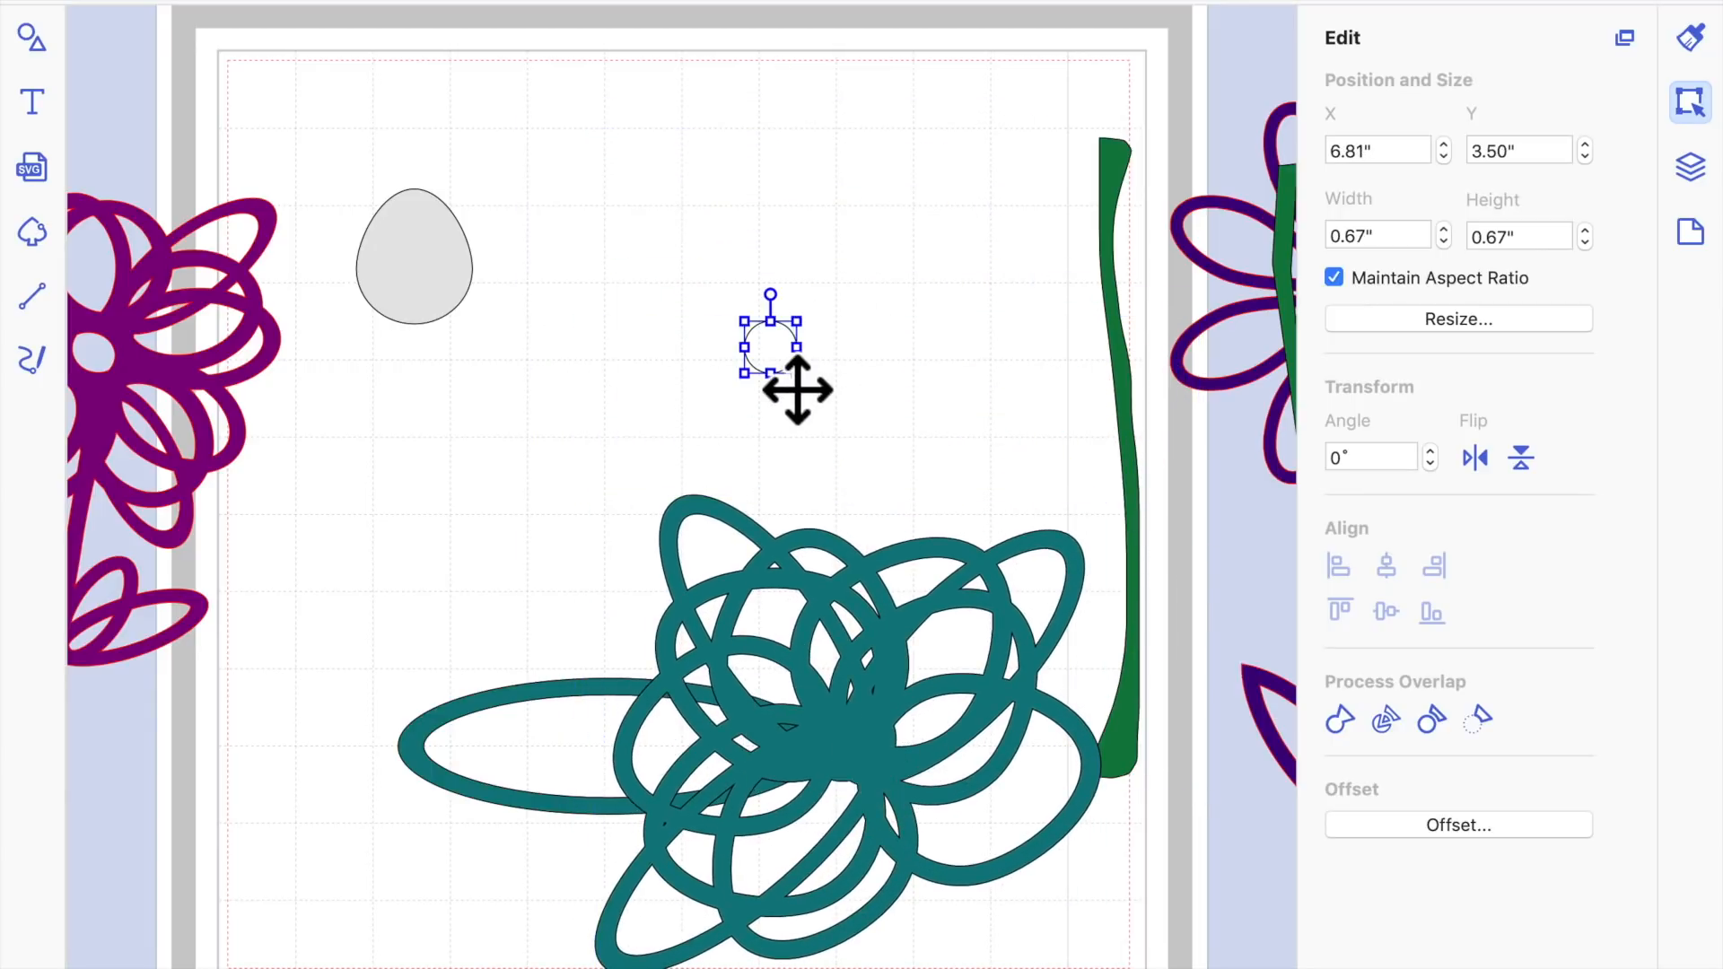
{"action": "right_click", "coordinate": [772, 359]}
{"action": "mouse_move", "coordinate": [874, 597]}
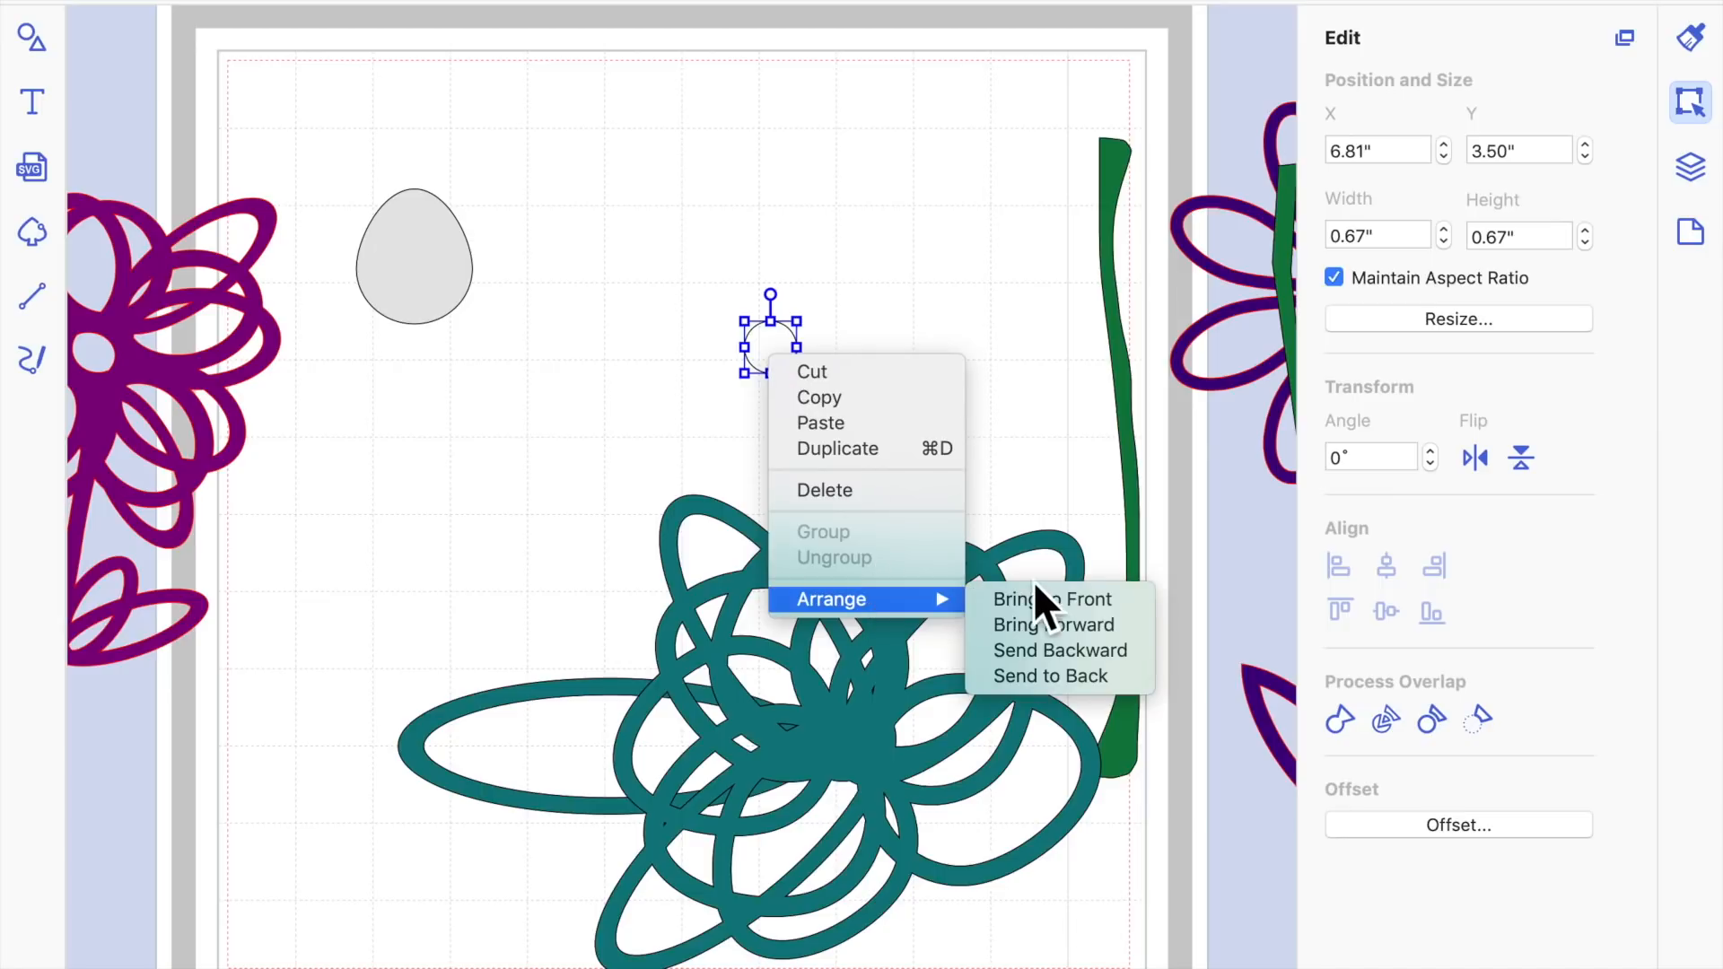
{"action": "left_click", "coordinate": [1052, 598]}
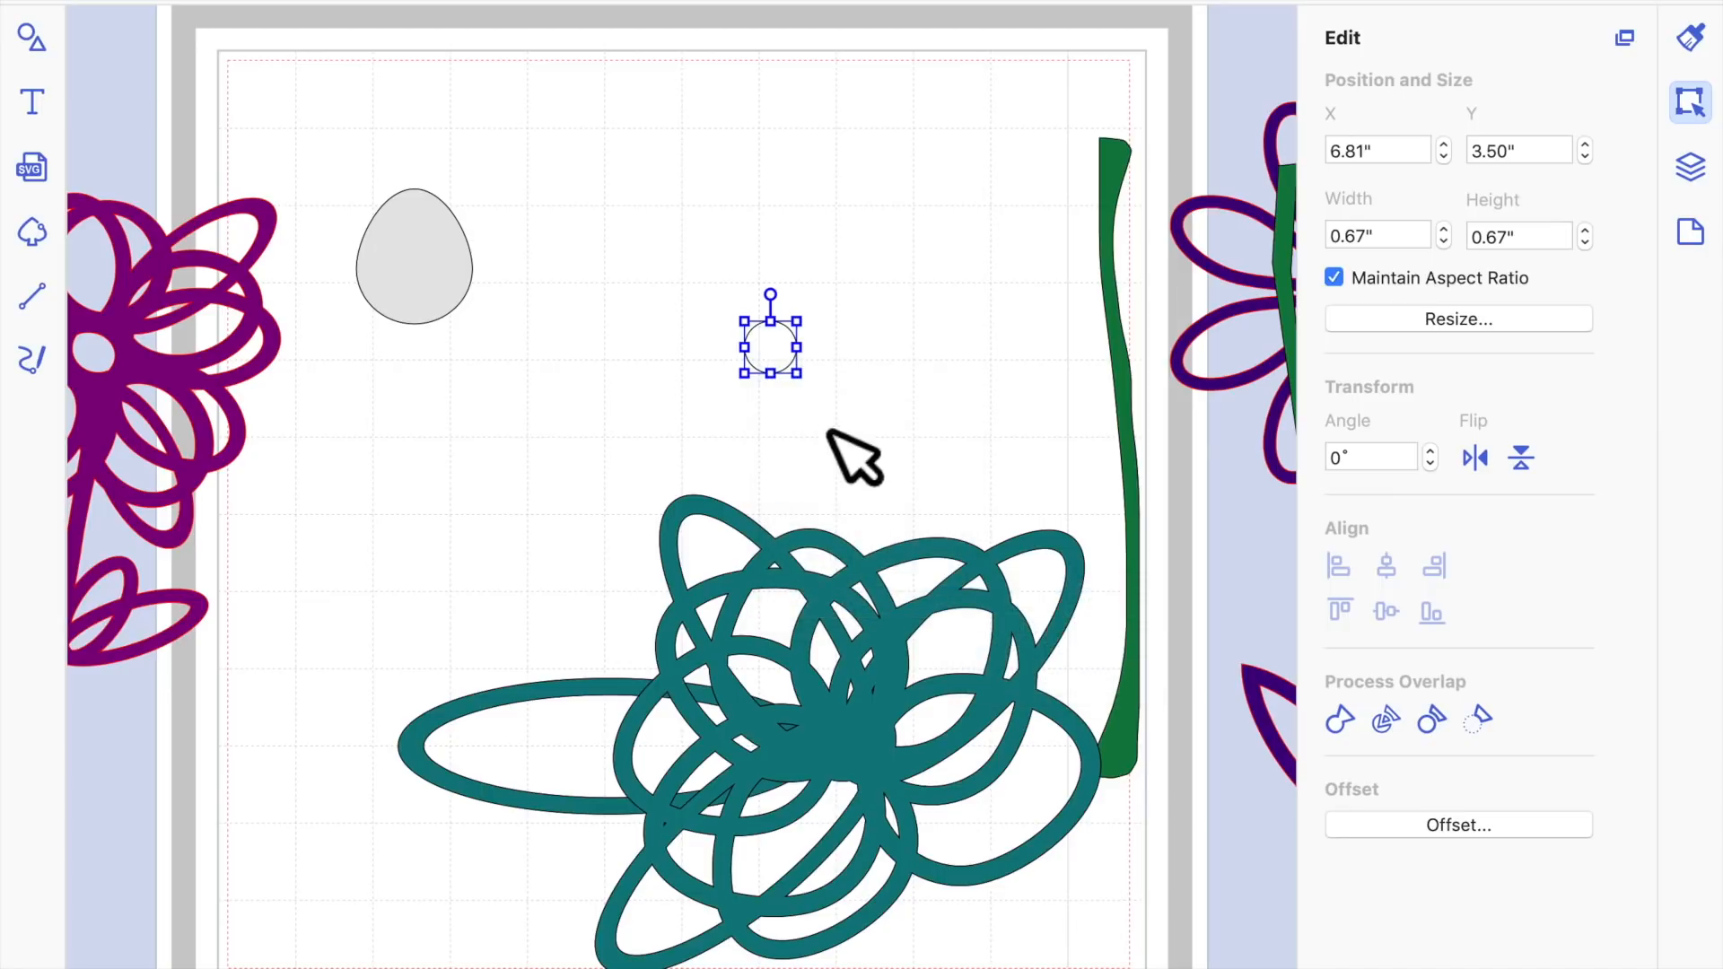
Center the welded flower on the small circle and cut the circle out of it as a center hole
{"action": "left_click_drag", "start_coordinate": [880, 708], "coordinate": [810, 330]}
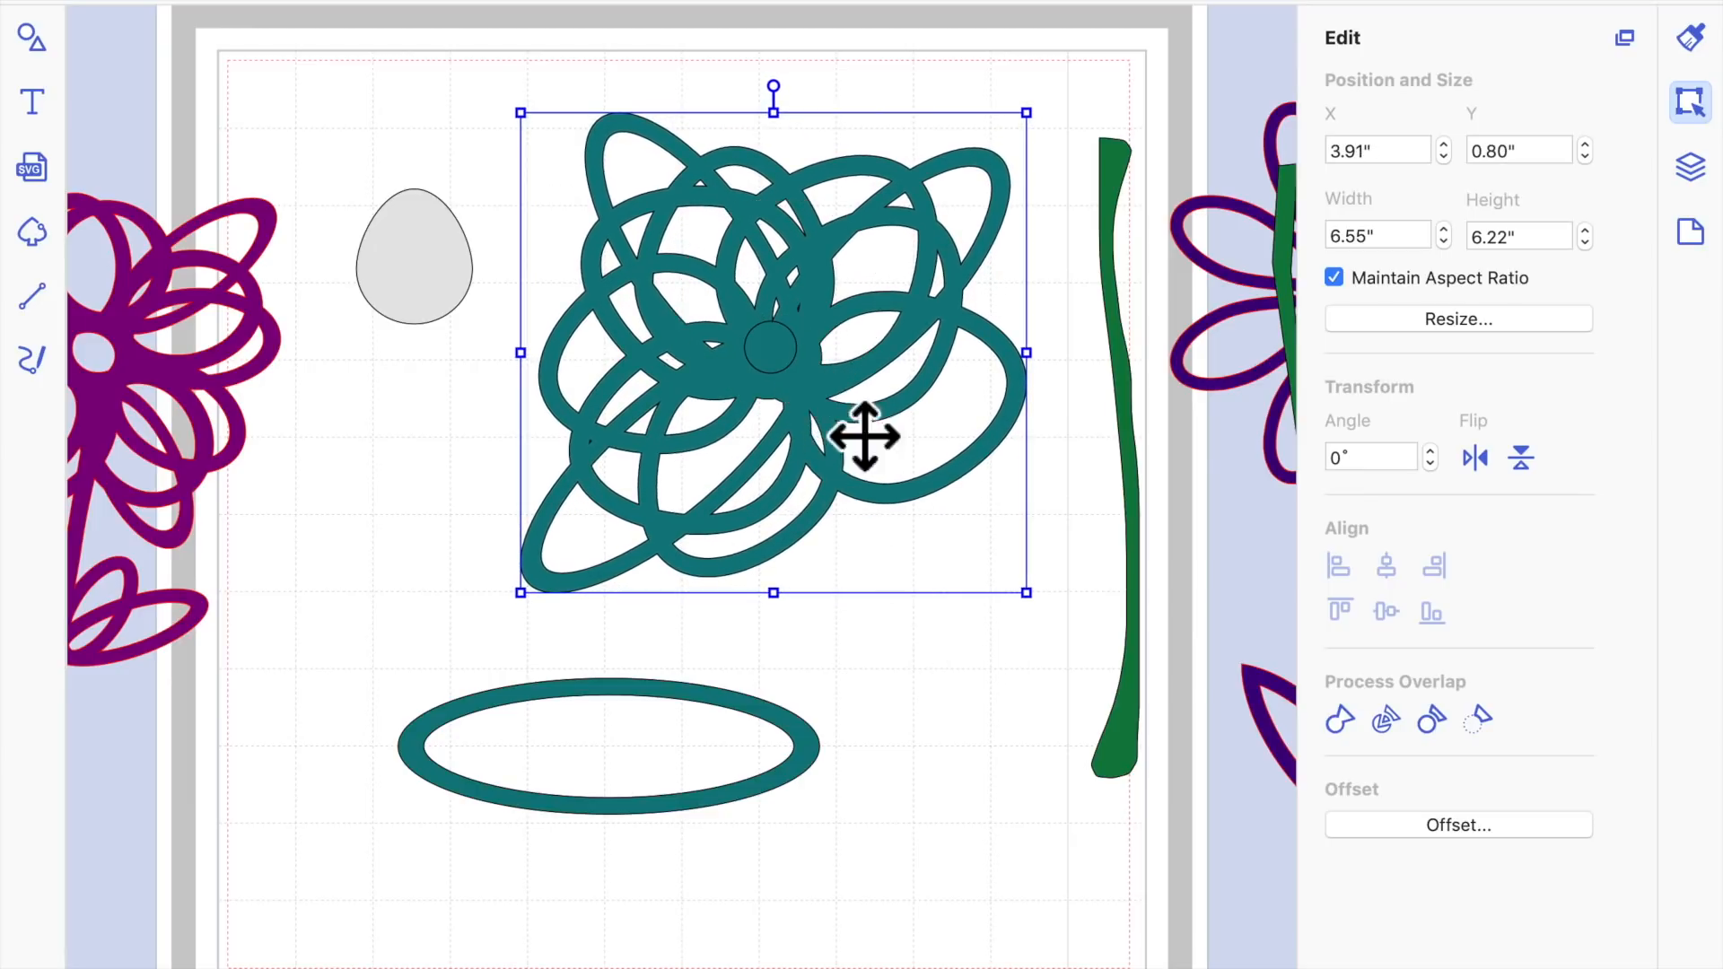
{"action": "left_click", "coordinate": [822, 424]}
{"action": "left_click_drag", "start_coordinate": [851, 454], "coordinate": [846, 444]}
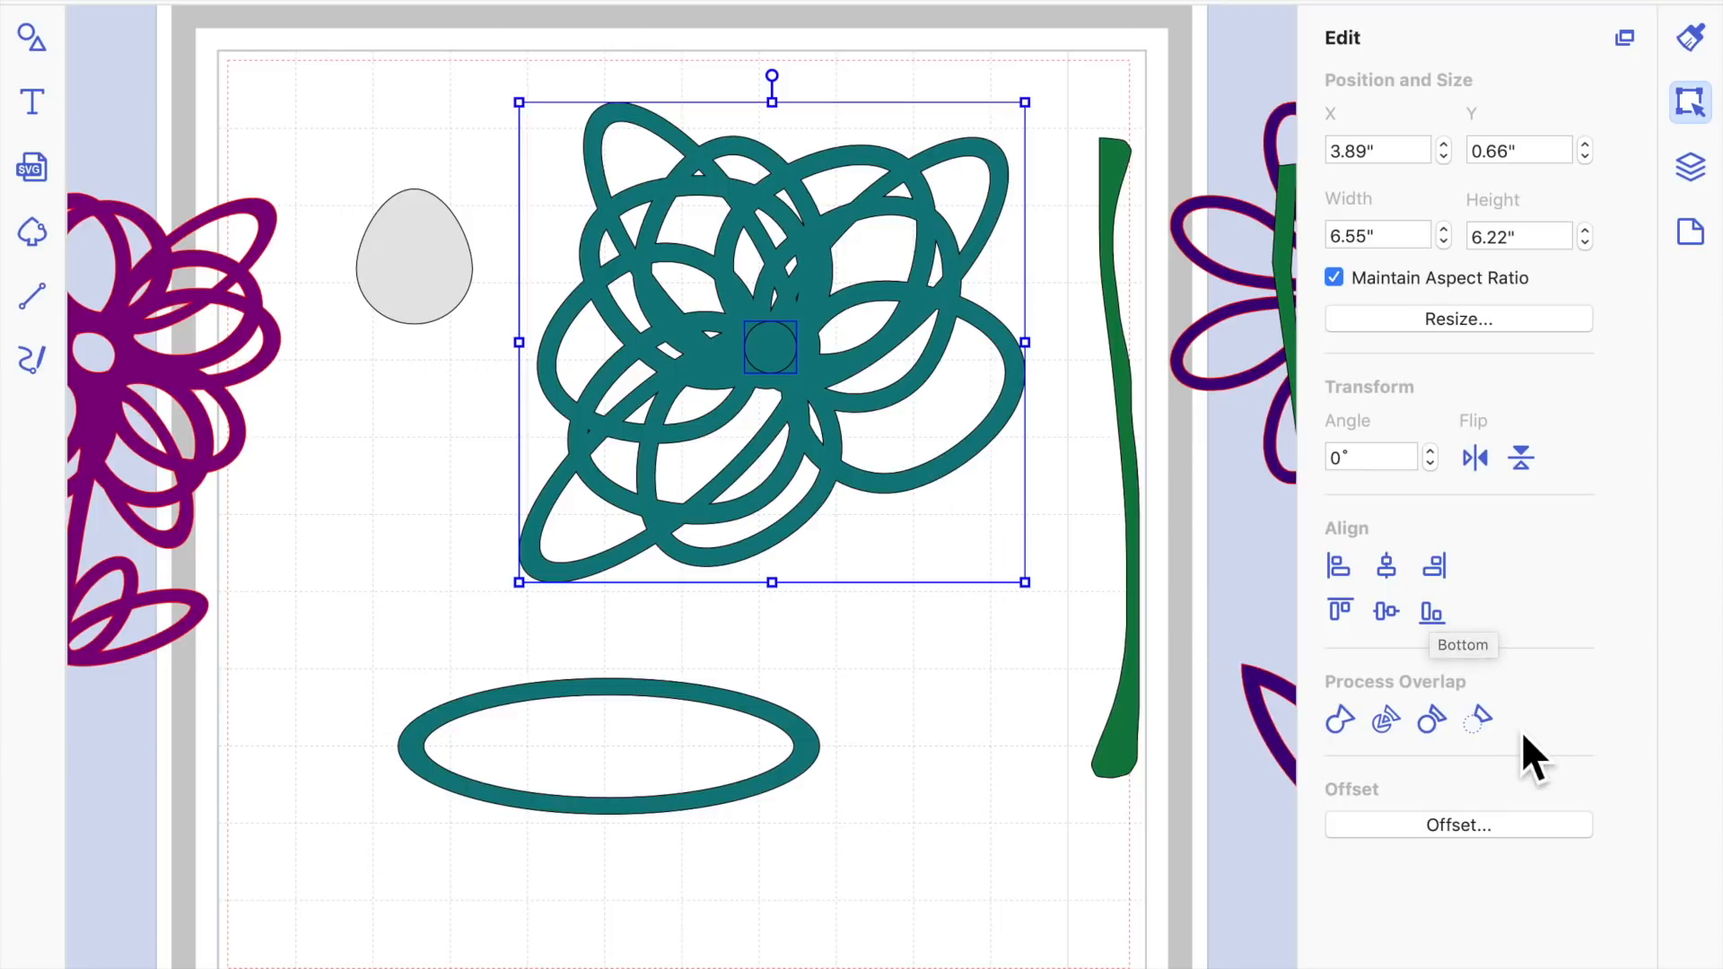
{"action": "left_click", "coordinate": [1479, 720]}
{"action": "left_click", "coordinate": [958, 716]}
Move the horizontal teal ring partly off the page's left edge and place the green stem below the flower's center hole
{"action": "left_click", "coordinate": [696, 697]}
{"action": "left_click_drag", "start_coordinate": [724, 725], "coordinate": [384, 772]}
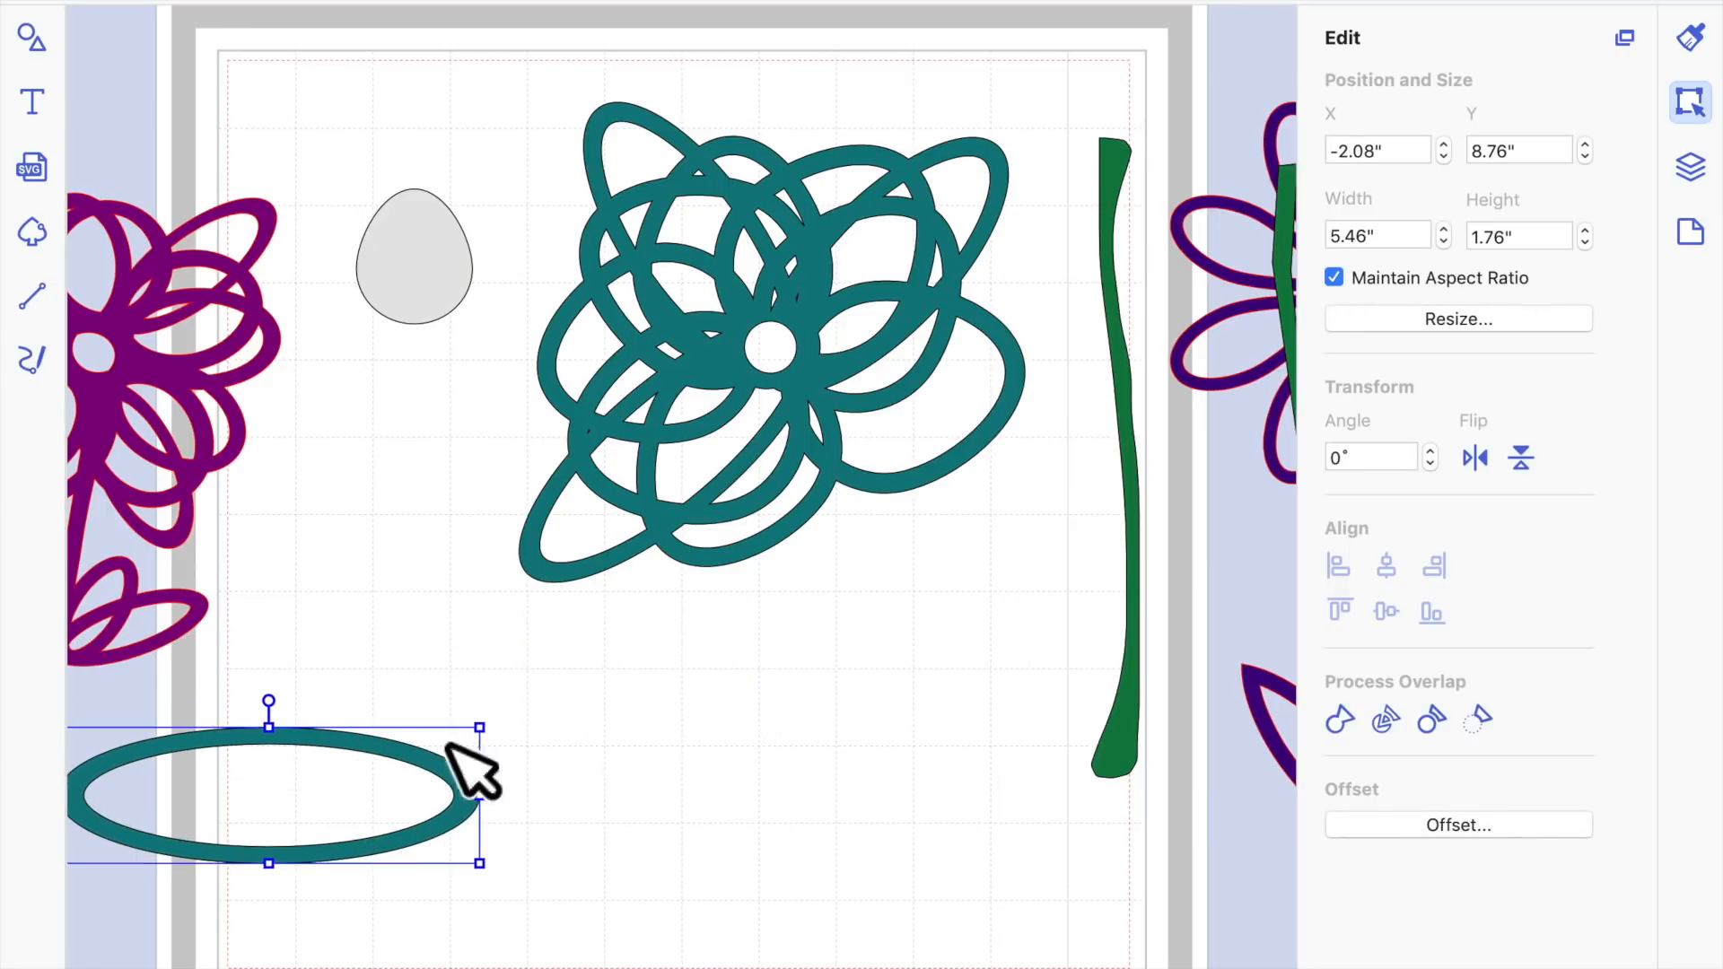
{"action": "left_click_drag", "start_coordinate": [1147, 354], "coordinate": [831, 578]}
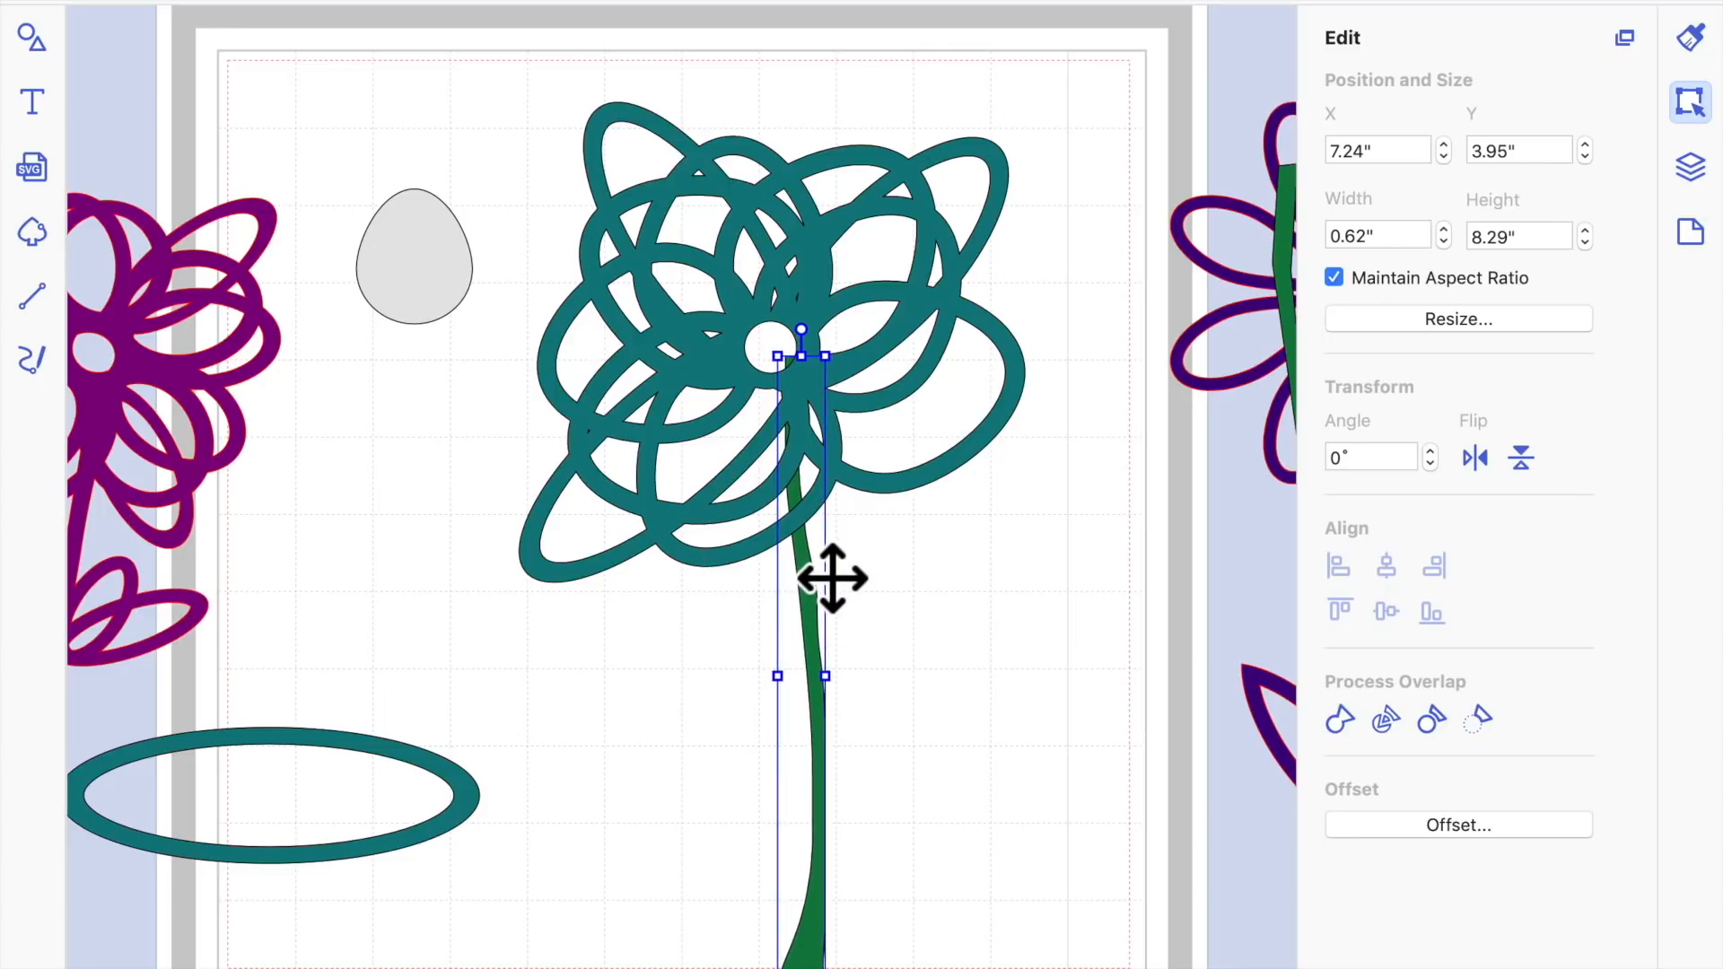
{"action": "scroll", "coordinate": [1077, 633], "scroll_direction": "down", "scroll_amount": 3}
{"action": "left_click", "coordinate": [1009, 597]}
{"action": "right_click", "coordinate": [1008, 596]}
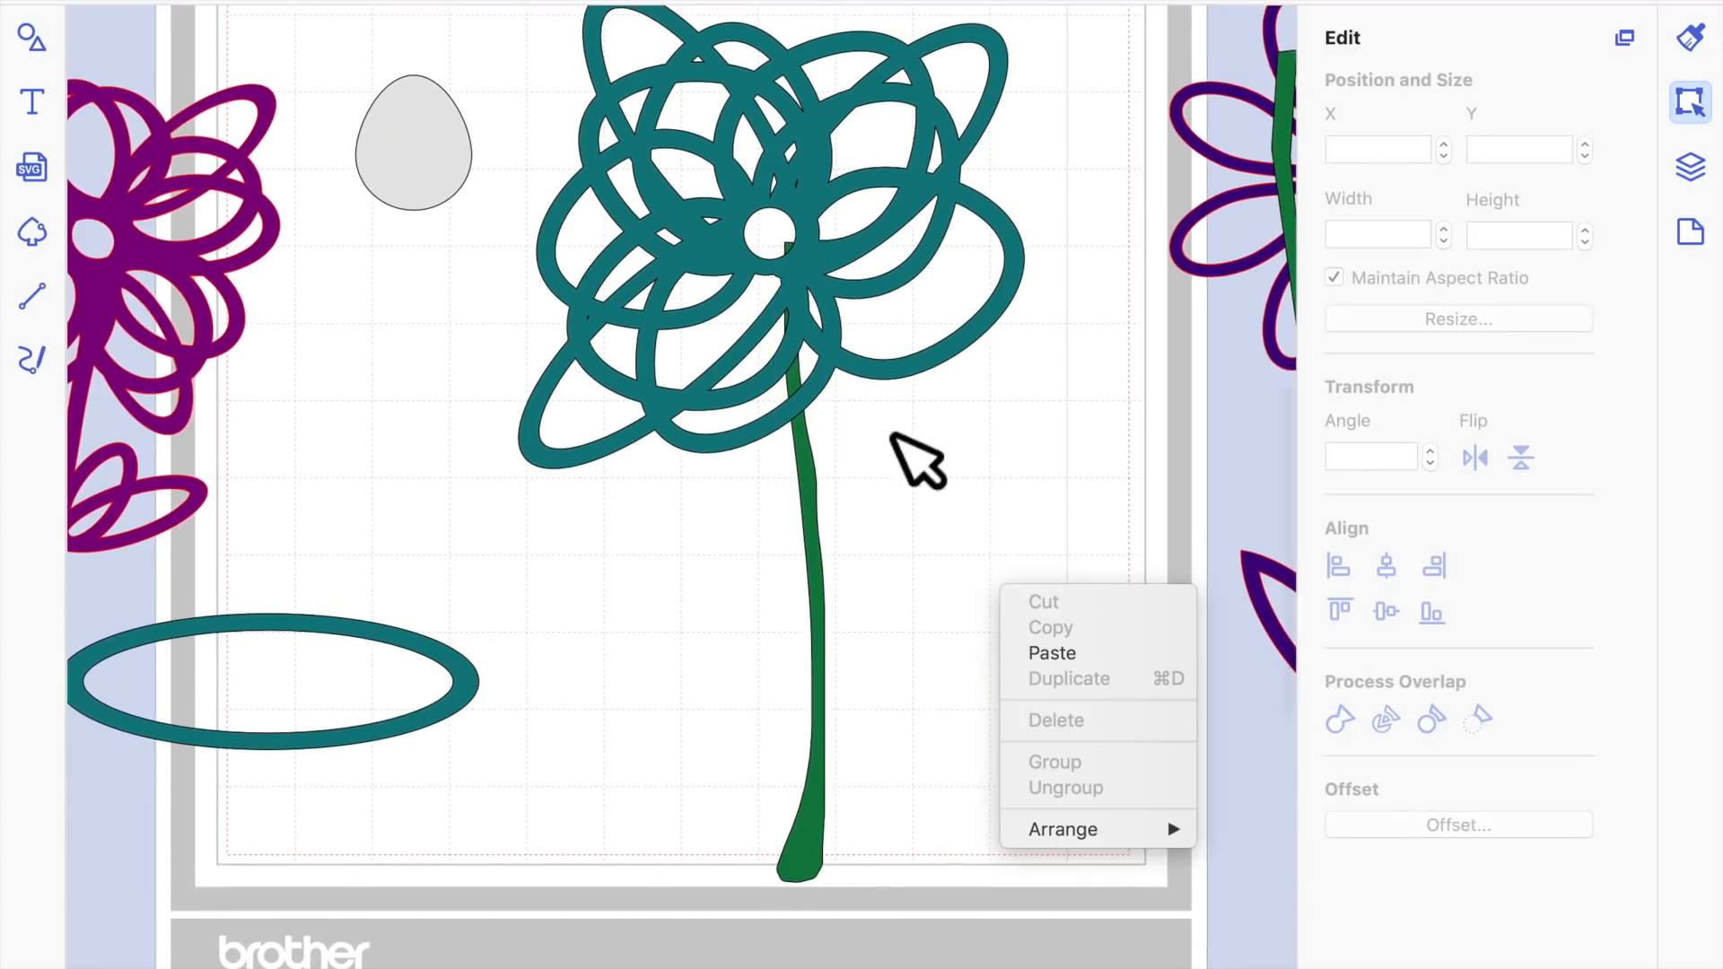
{"action": "left_click", "coordinate": [772, 239]}
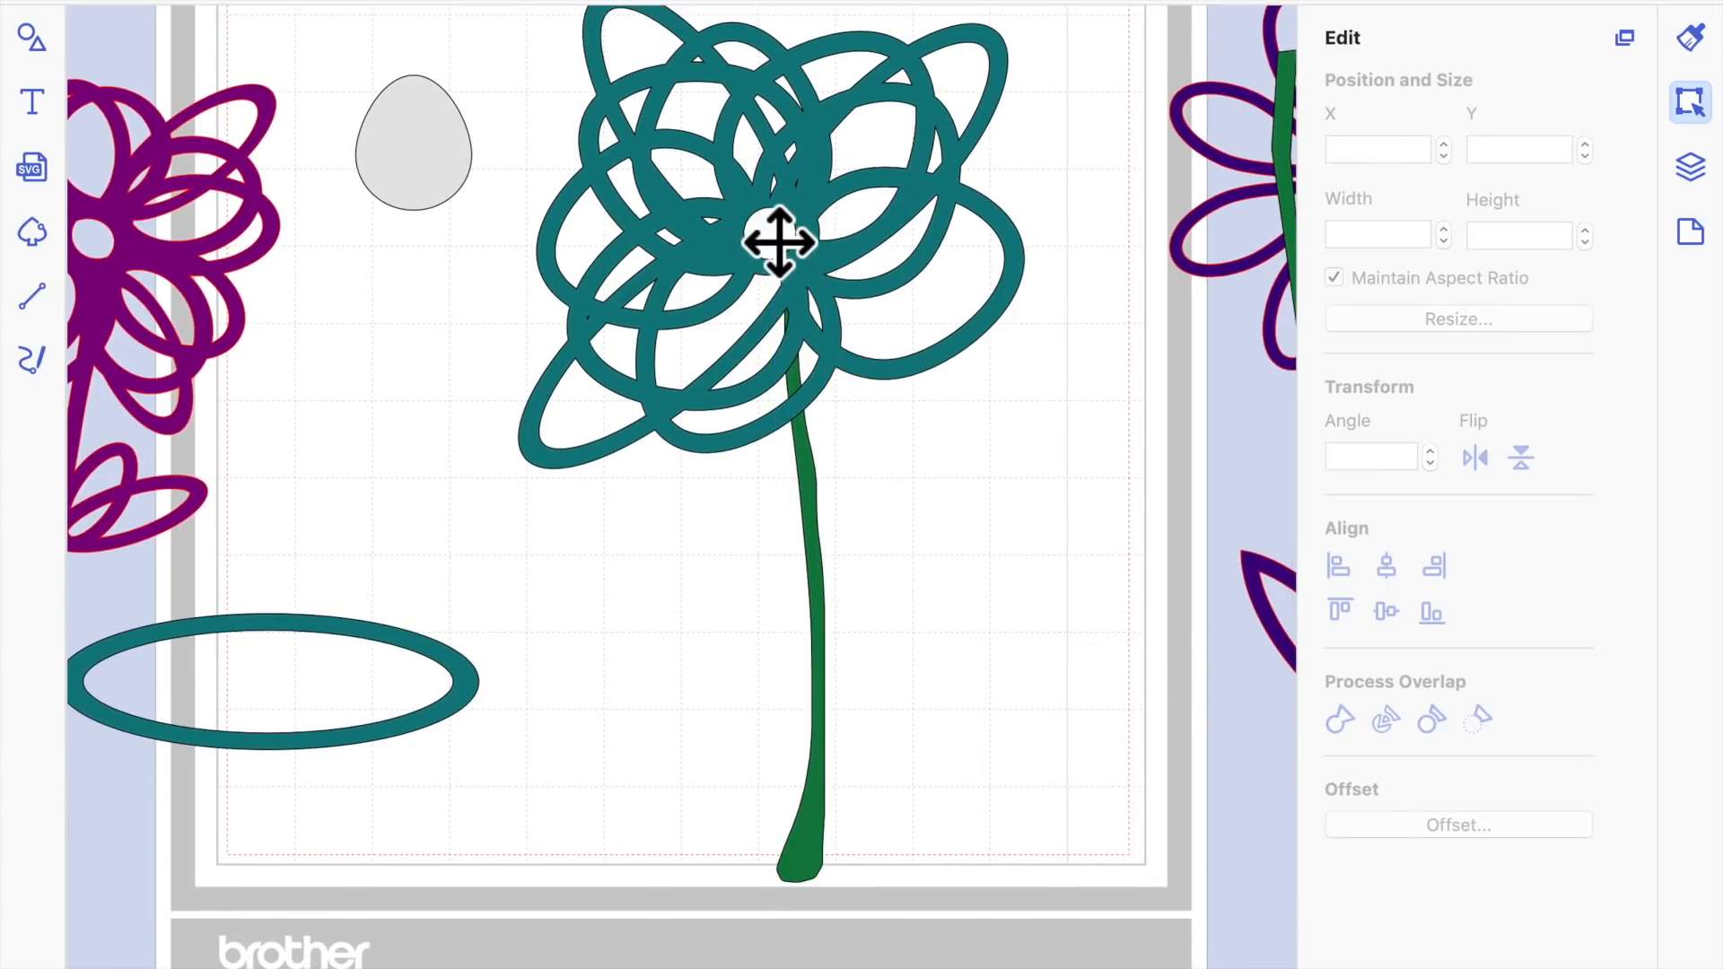
Scale the flower to about 5.47" wide, place it over the stem's top end and rotate it to 6°
{"action": "left_click", "coordinate": [773, 239]}
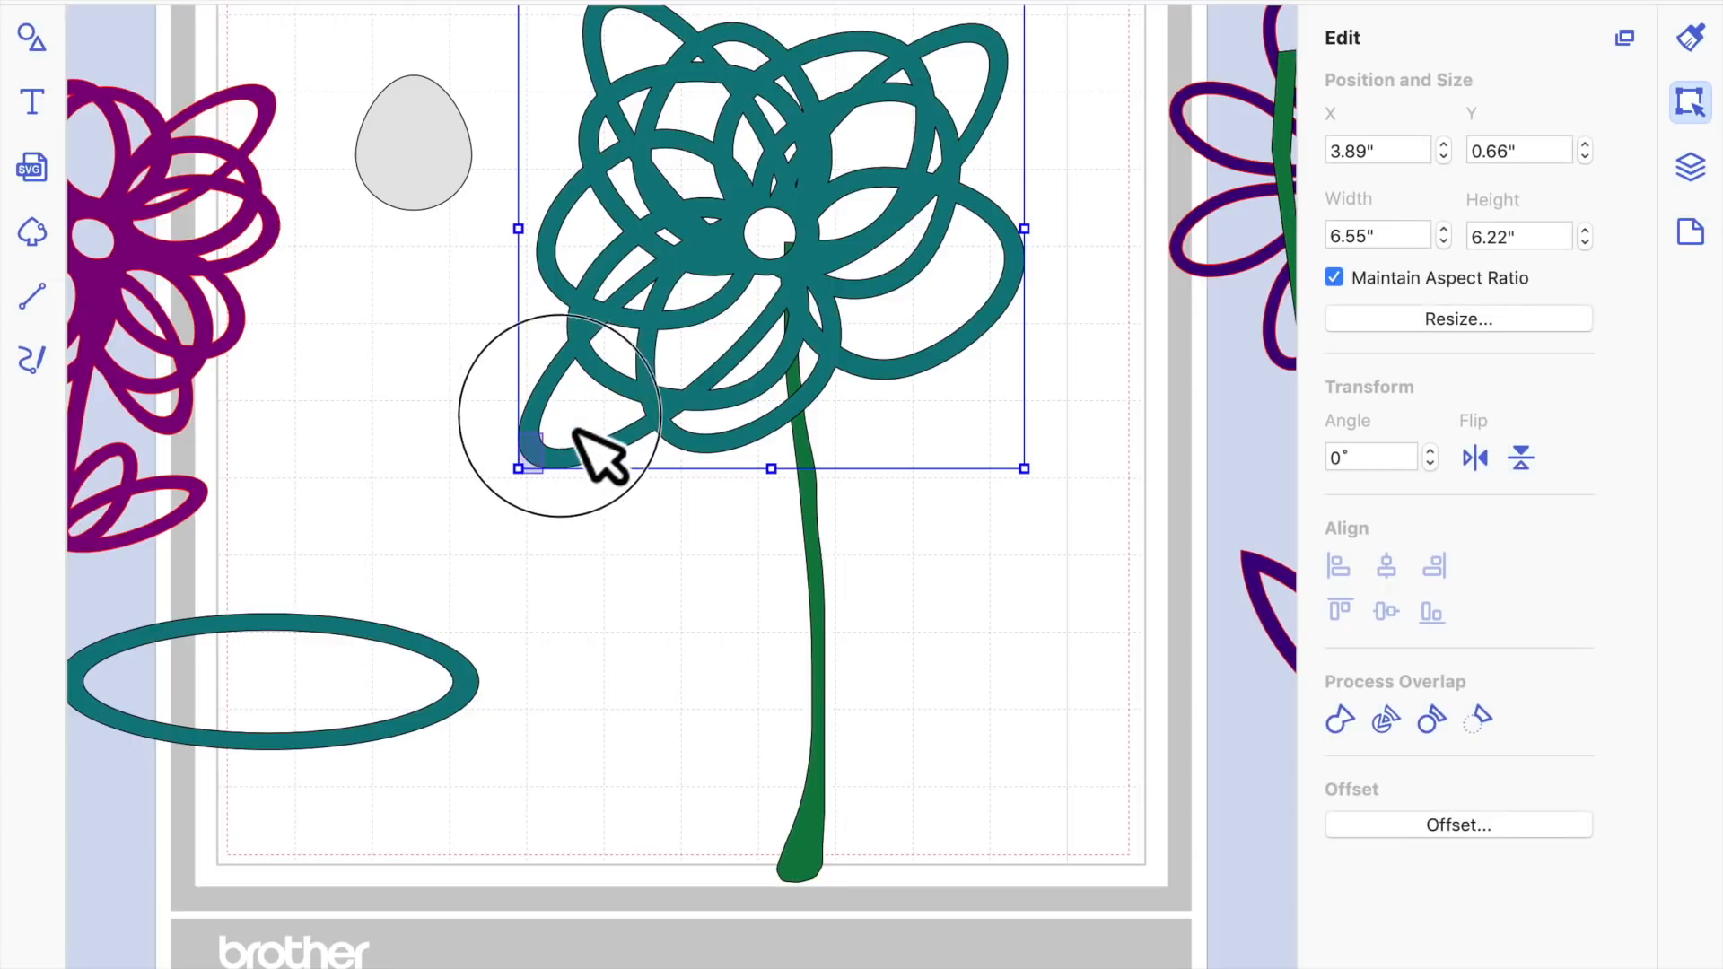
{"action": "left_click_drag", "start_coordinate": [519, 468], "coordinate": [602, 403]}
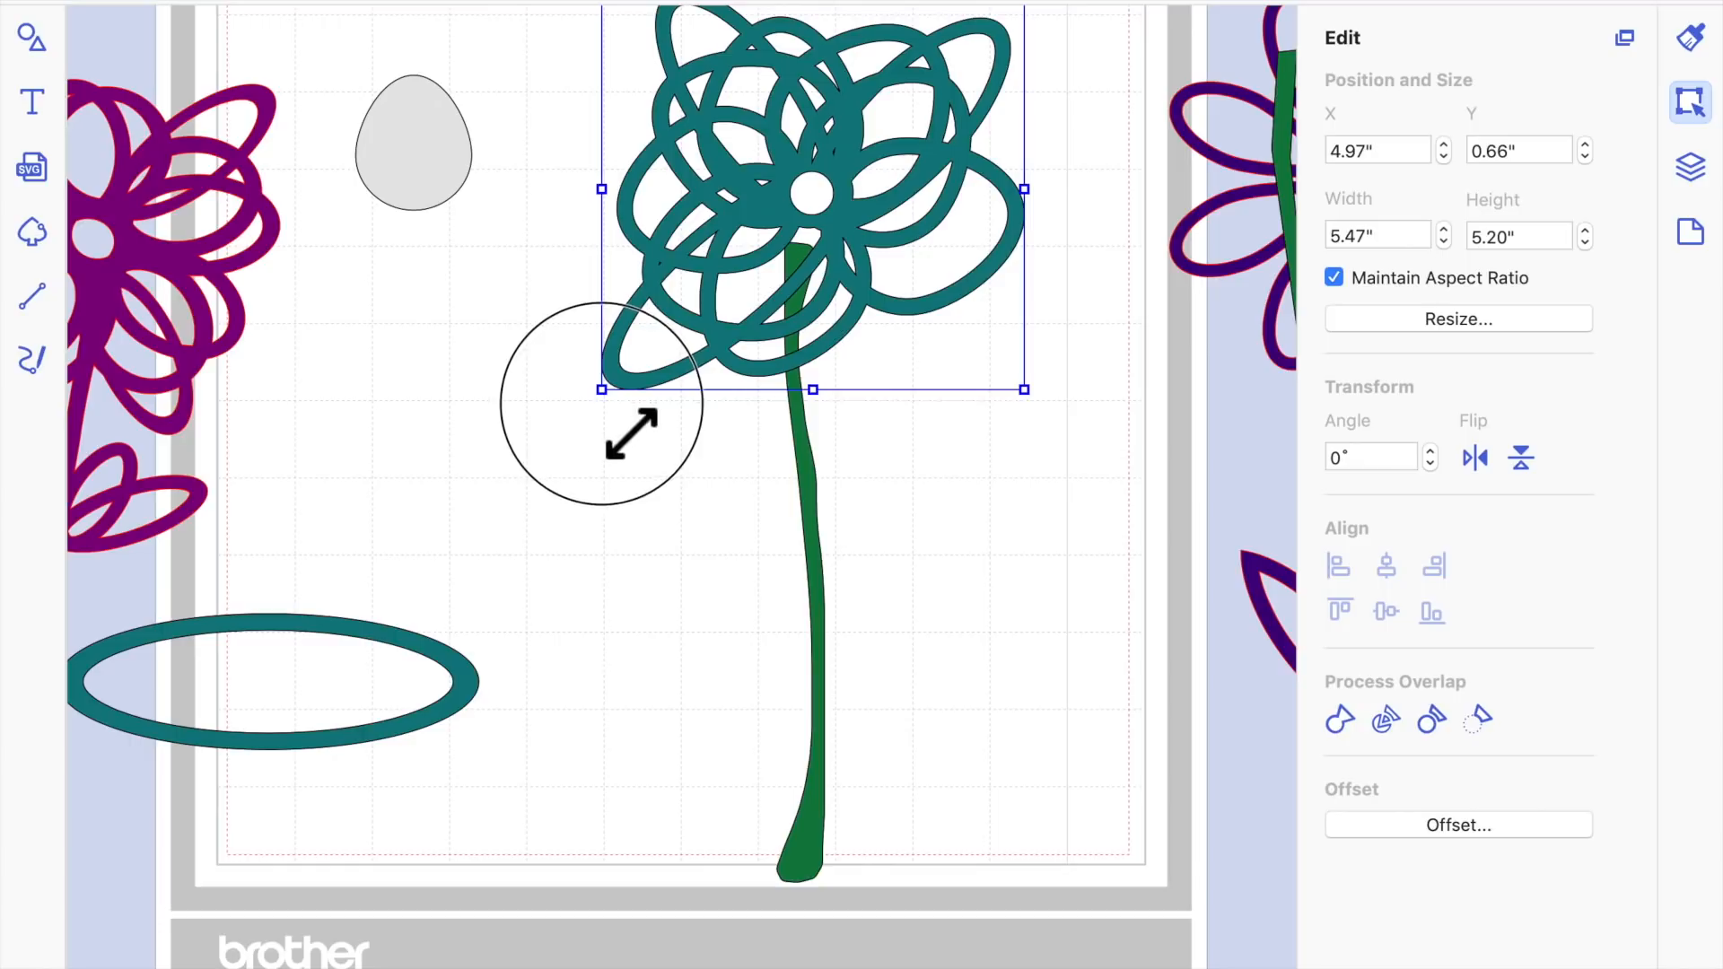
{"action": "mouse_move", "coordinate": [846, 308]}
{"action": "left_mouse_down"}
{"action": "mouse_move", "coordinate": [808, 296]}
{"action": "mouse_move", "coordinate": [838, 278]}
{"action": "left_mouse_up"}
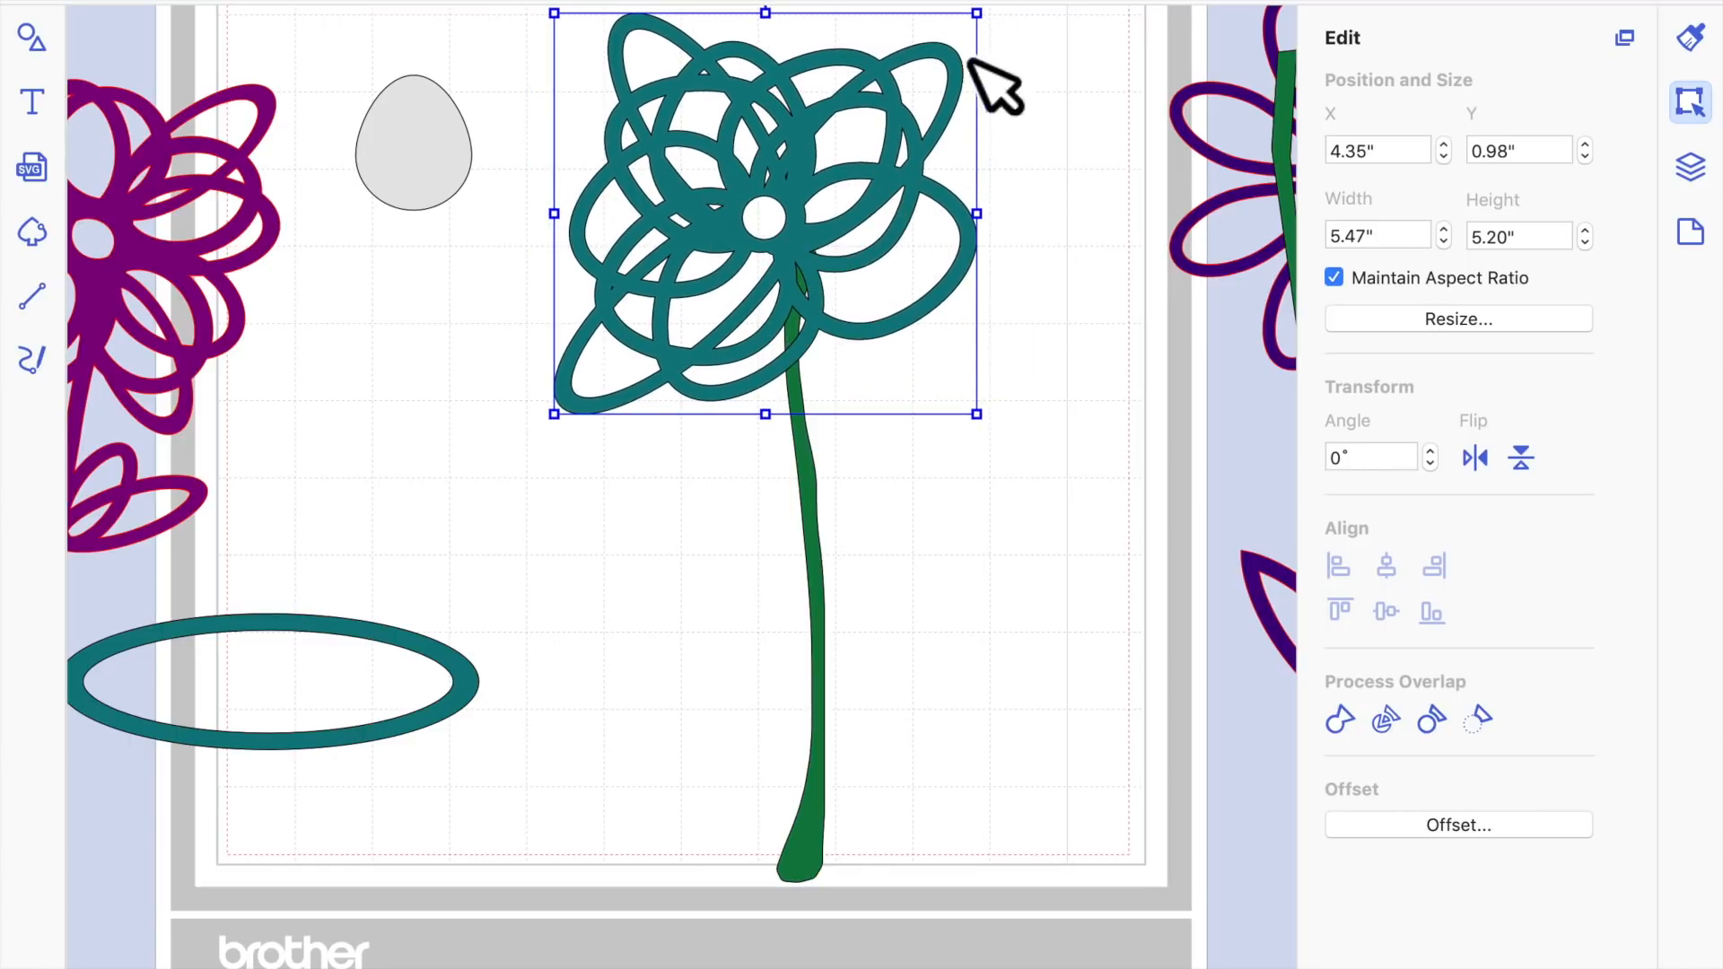
{"action": "scroll", "coordinate": [868, 193], "scroll_direction": "up", "scroll_amount": 2}
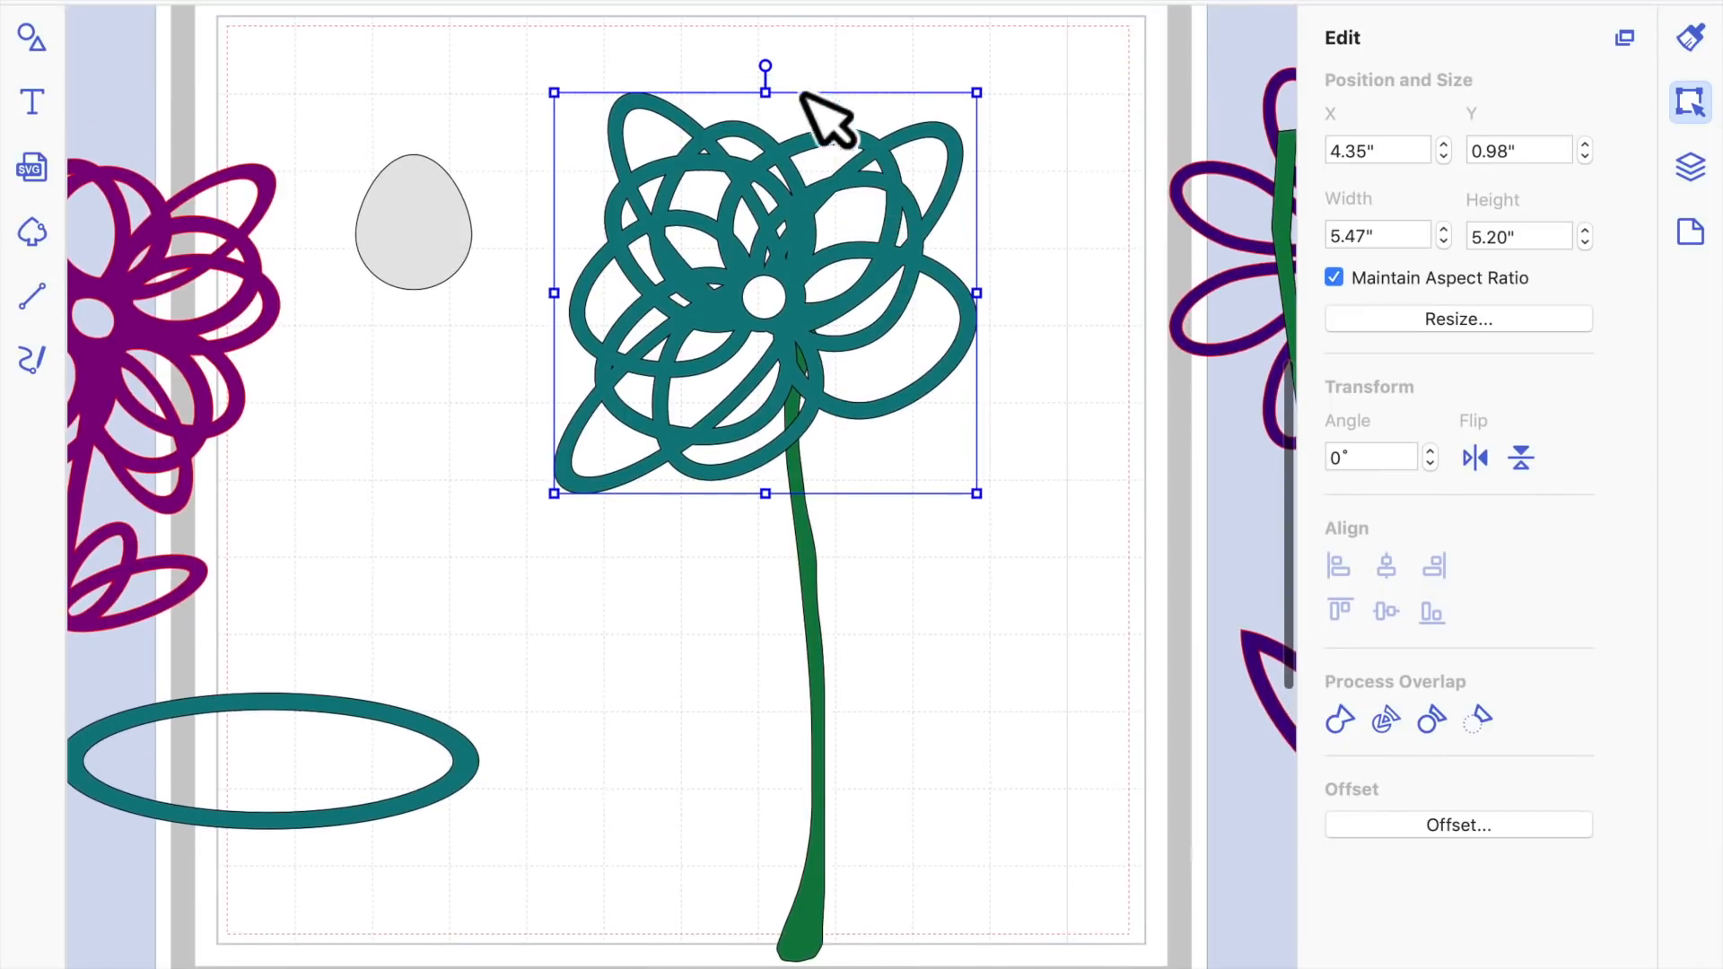
{"action": "mouse_move", "coordinate": [797, 97]}
{"action": "left_mouse_down"}
{"action": "mouse_move", "coordinate": [816, 77]}
{"action": "mouse_move", "coordinate": [820, 94]}
{"action": "left_mouse_up"}
{"action": "left_click_drag", "start_coordinate": [804, 174], "coordinate": [822, 173]}
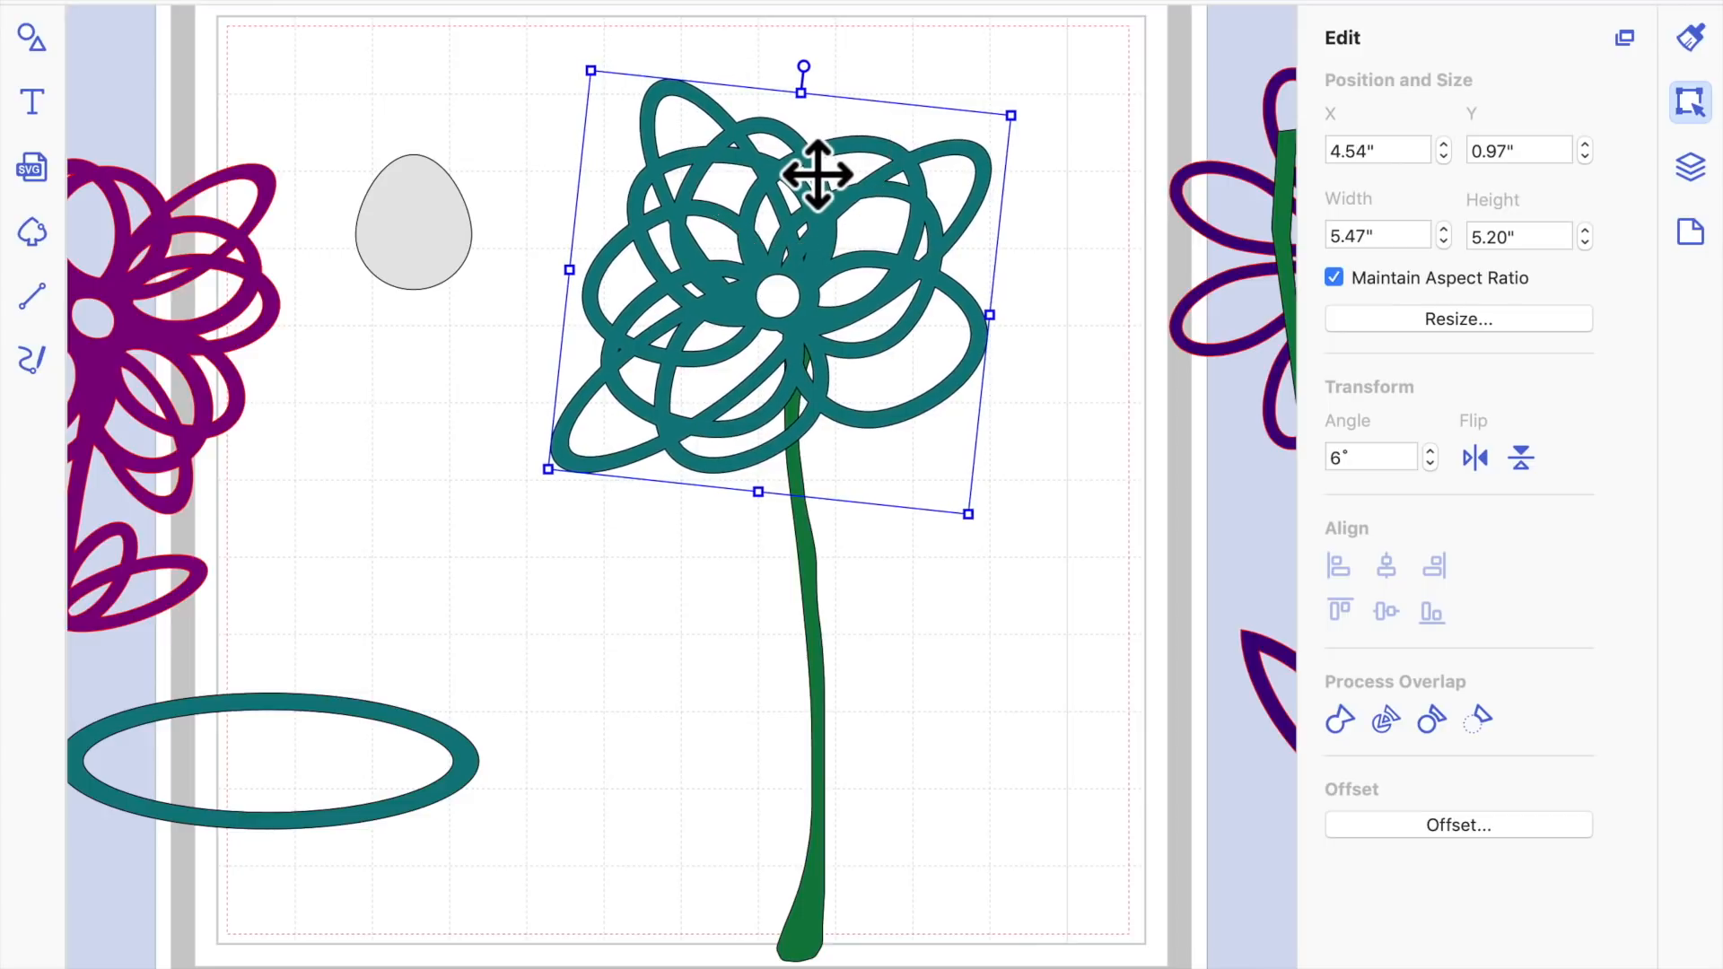
Weld the flower and the green stem into one shape
{"action": "left_click", "coordinate": [848, 678], "text": "shift"}
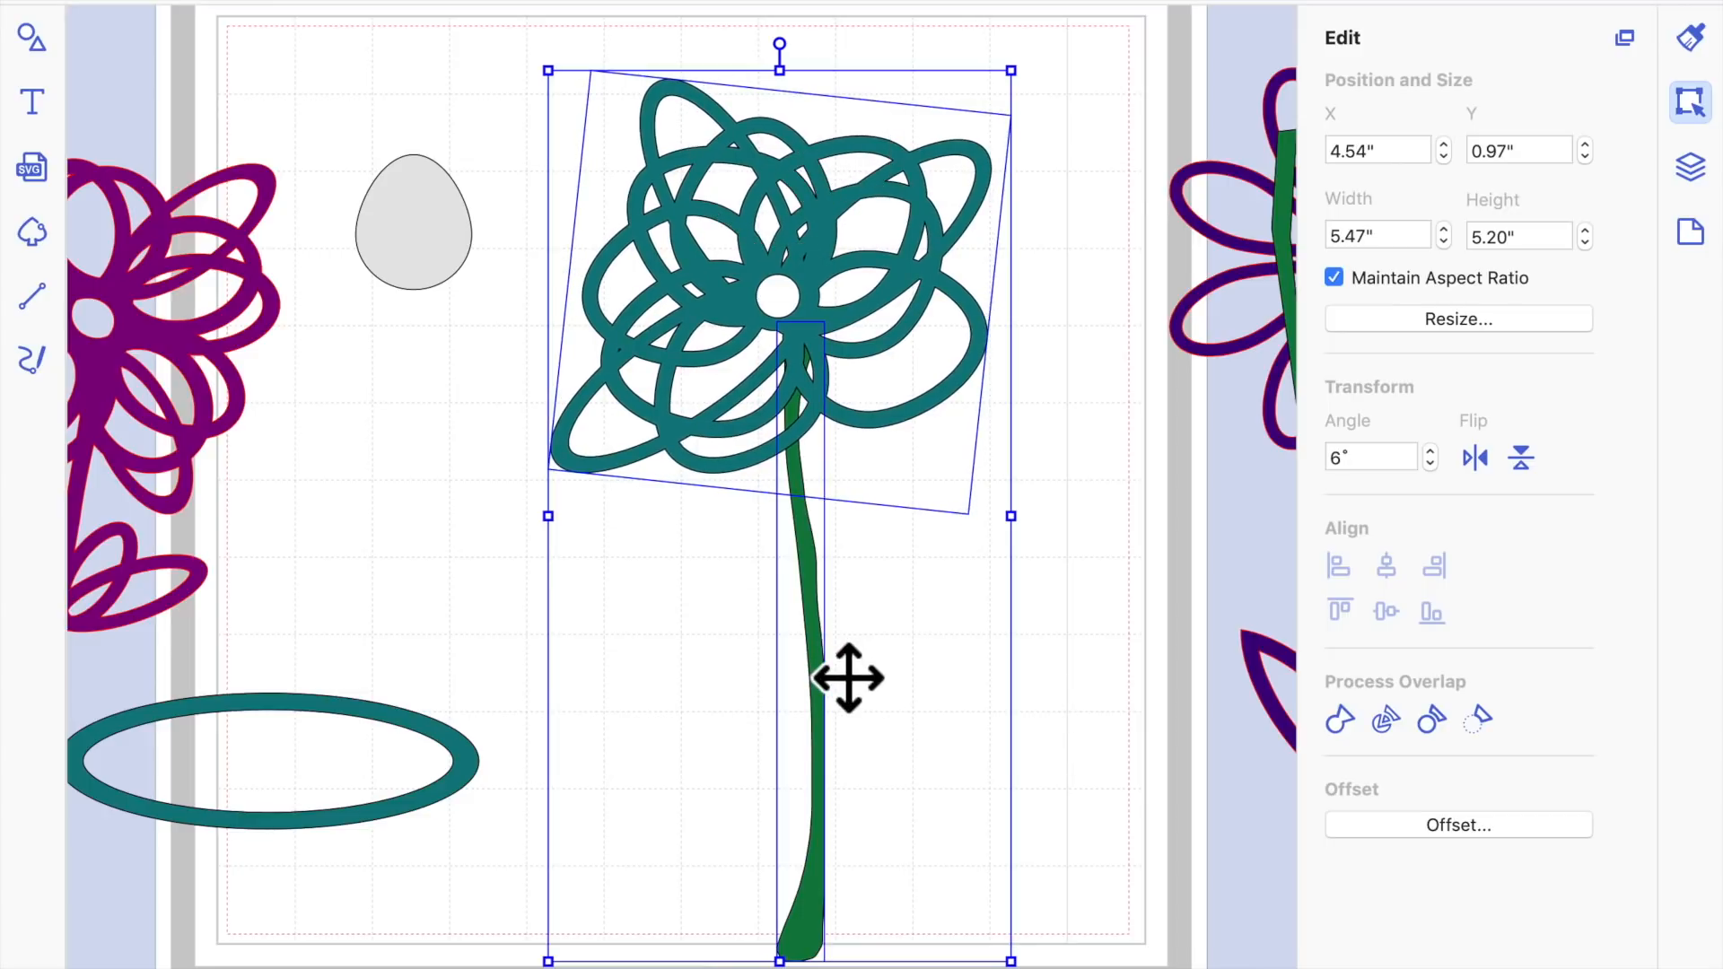
{"action": "left_click", "coordinate": [1360, 712]}
{"action": "left_click", "coordinate": [1061, 639]}
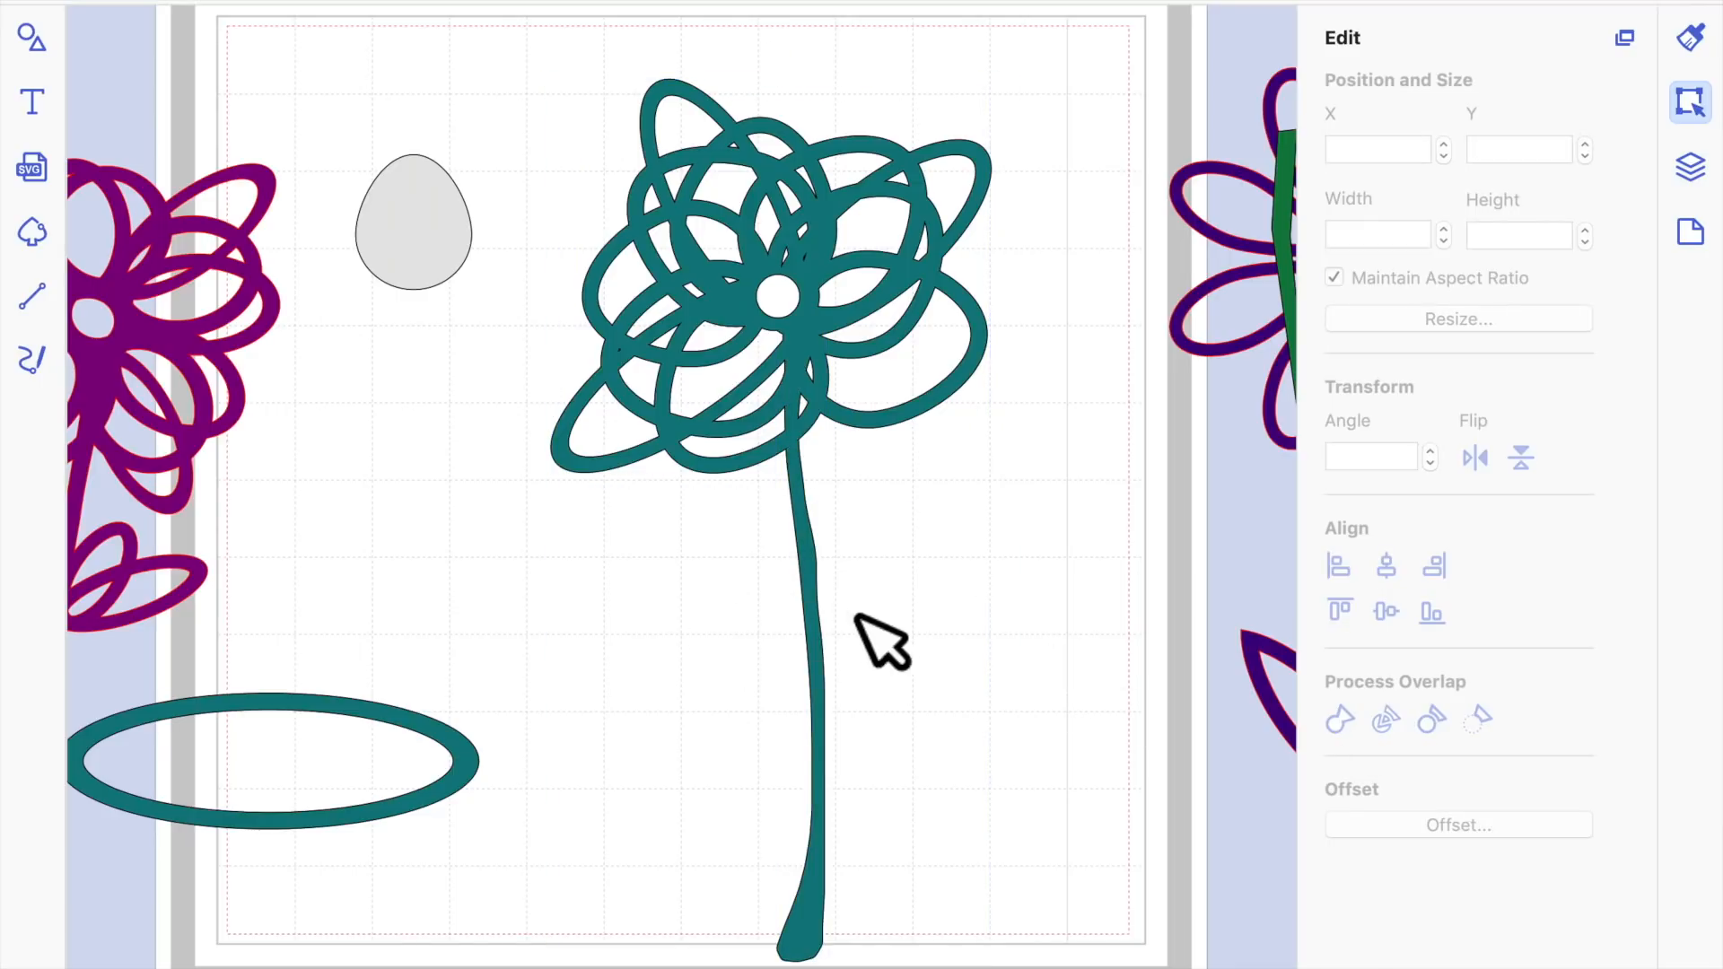
Move the teal ring beside the lower stem and duplicate it, making the overlapping copy about 3.99" long at 31°
{"action": "left_click_drag", "start_coordinate": [304, 727], "coordinate": [542, 712]}
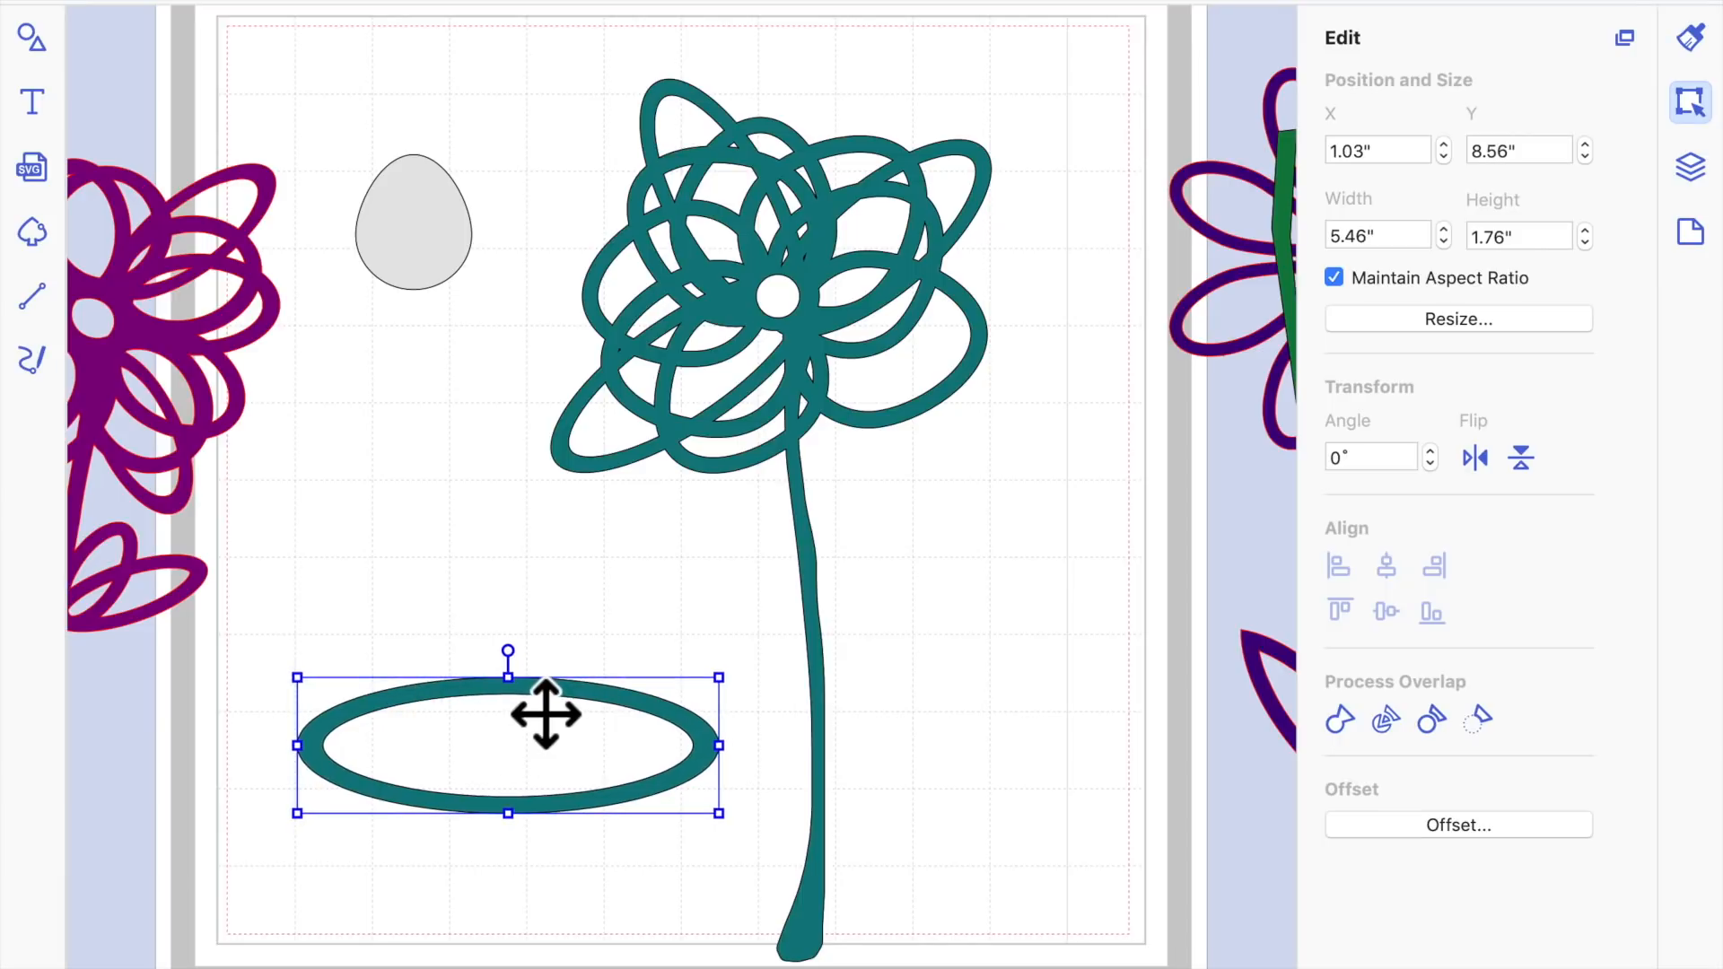
{"action": "key", "text": "super+d"}
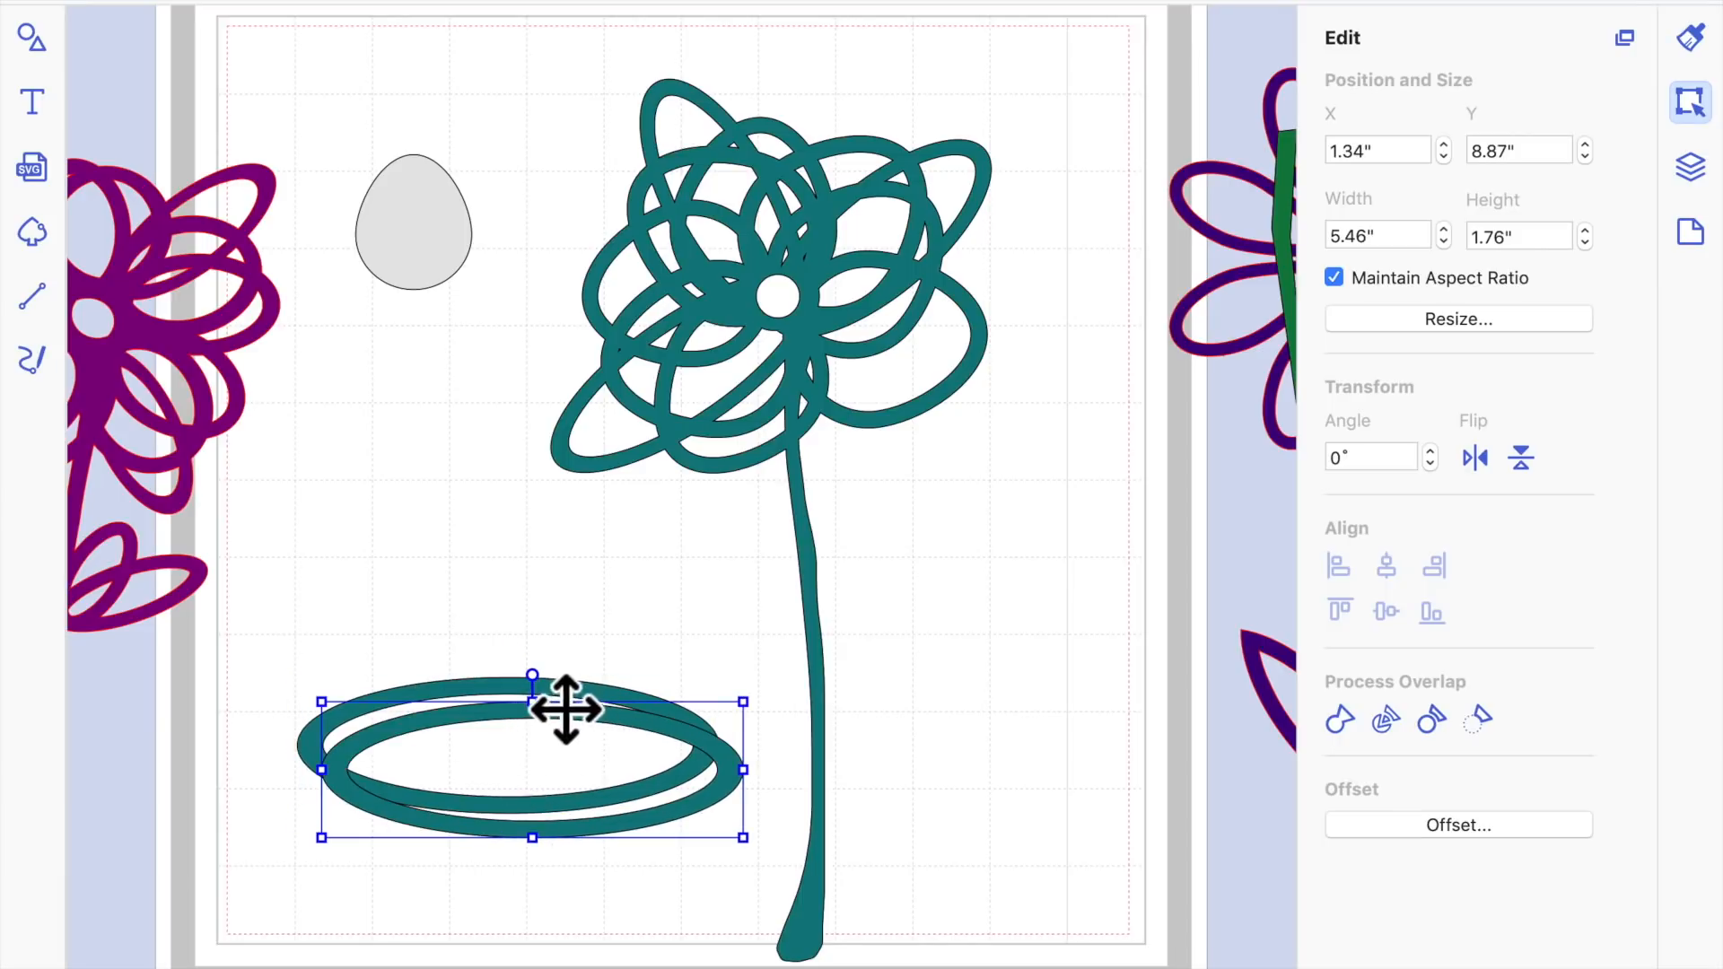
{"action": "left_click_drag", "start_coordinate": [563, 706], "coordinate": [623, 725]}
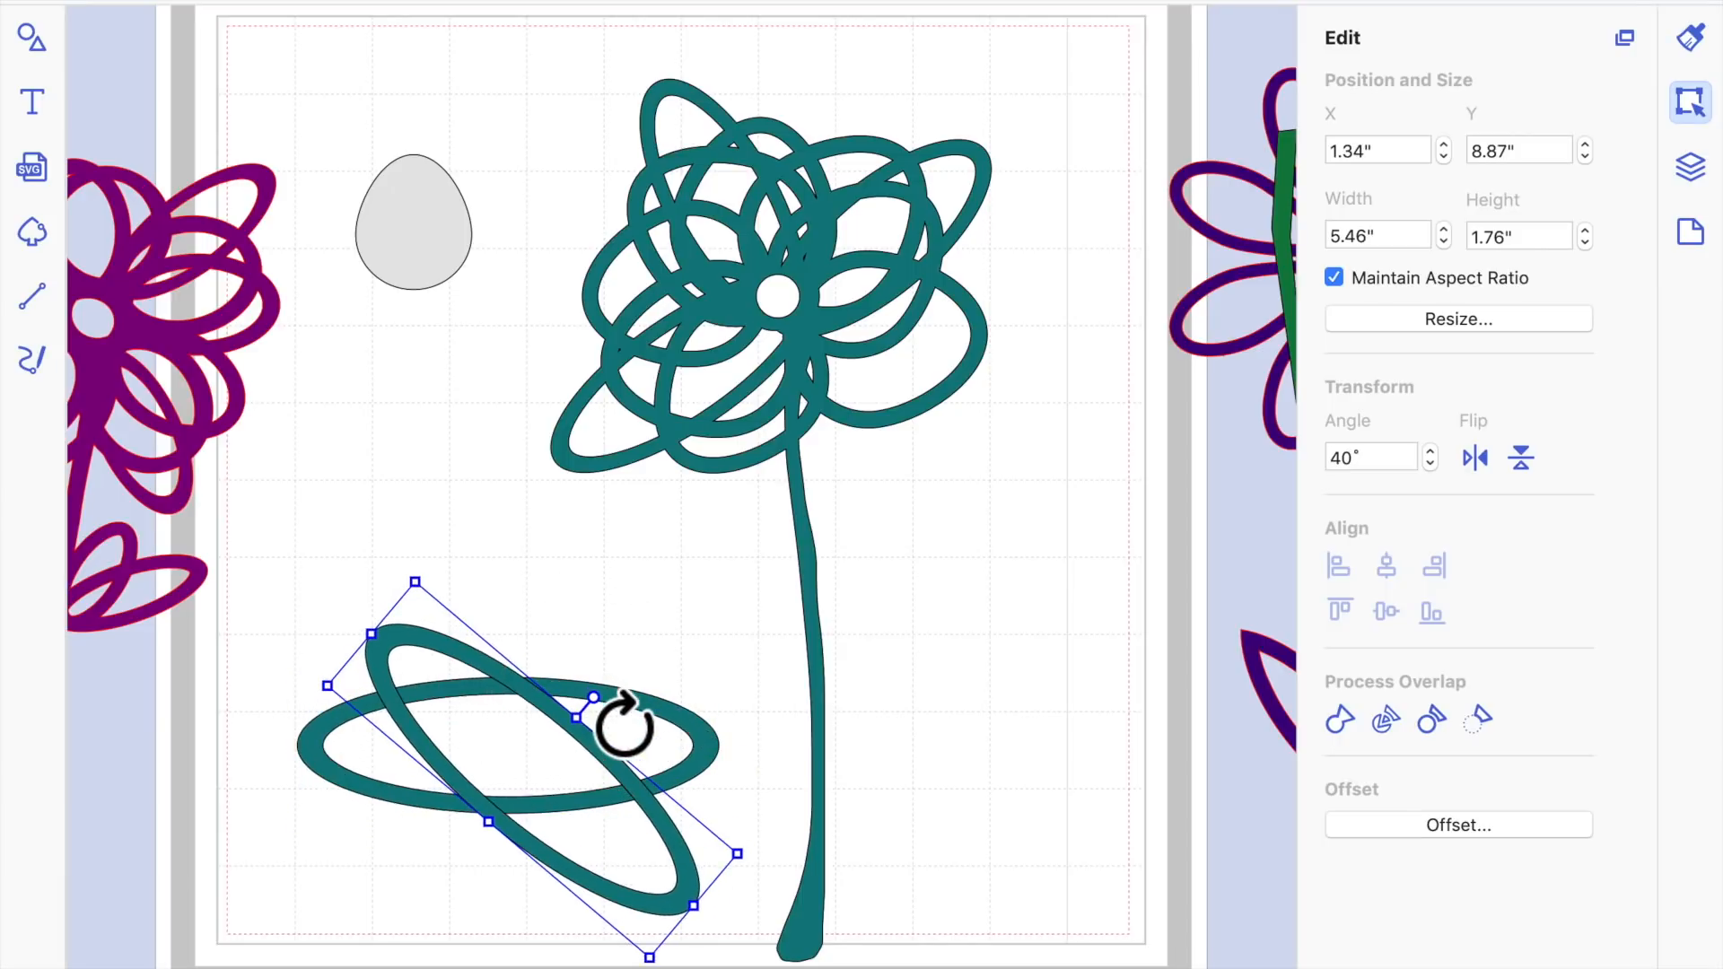
{"action": "left_click_drag", "start_coordinate": [470, 669], "coordinate": [450, 557]}
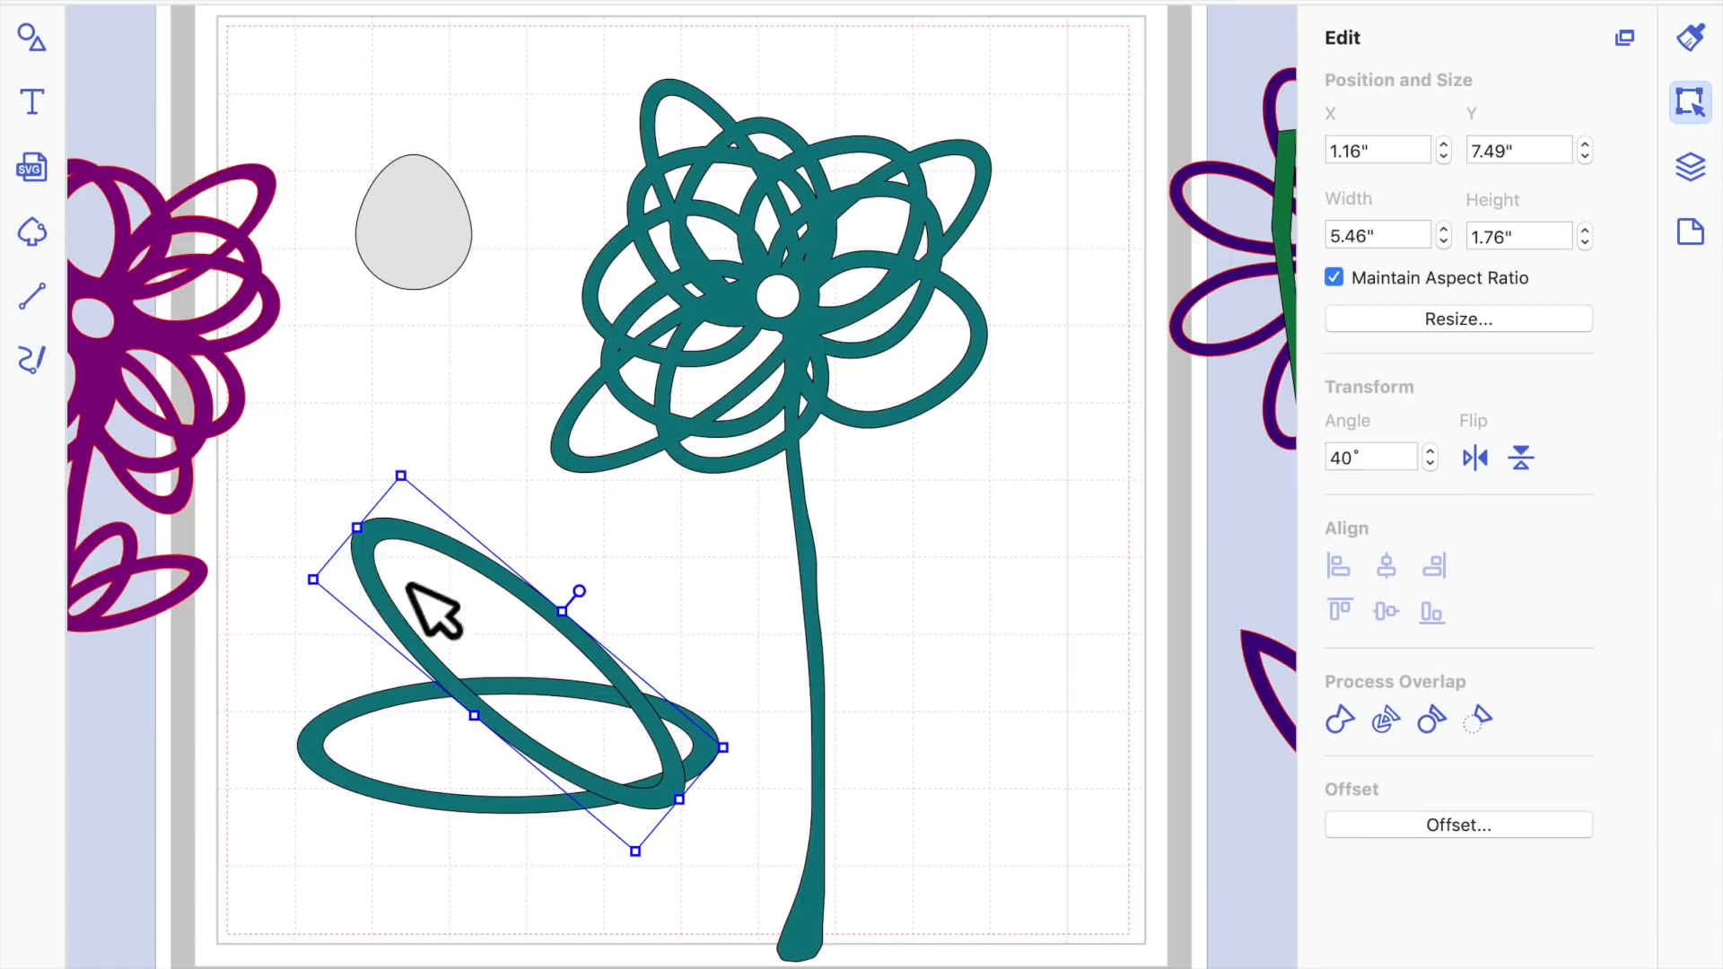
{"action": "left_click_drag", "start_coordinate": [359, 536], "coordinate": [521, 620]}
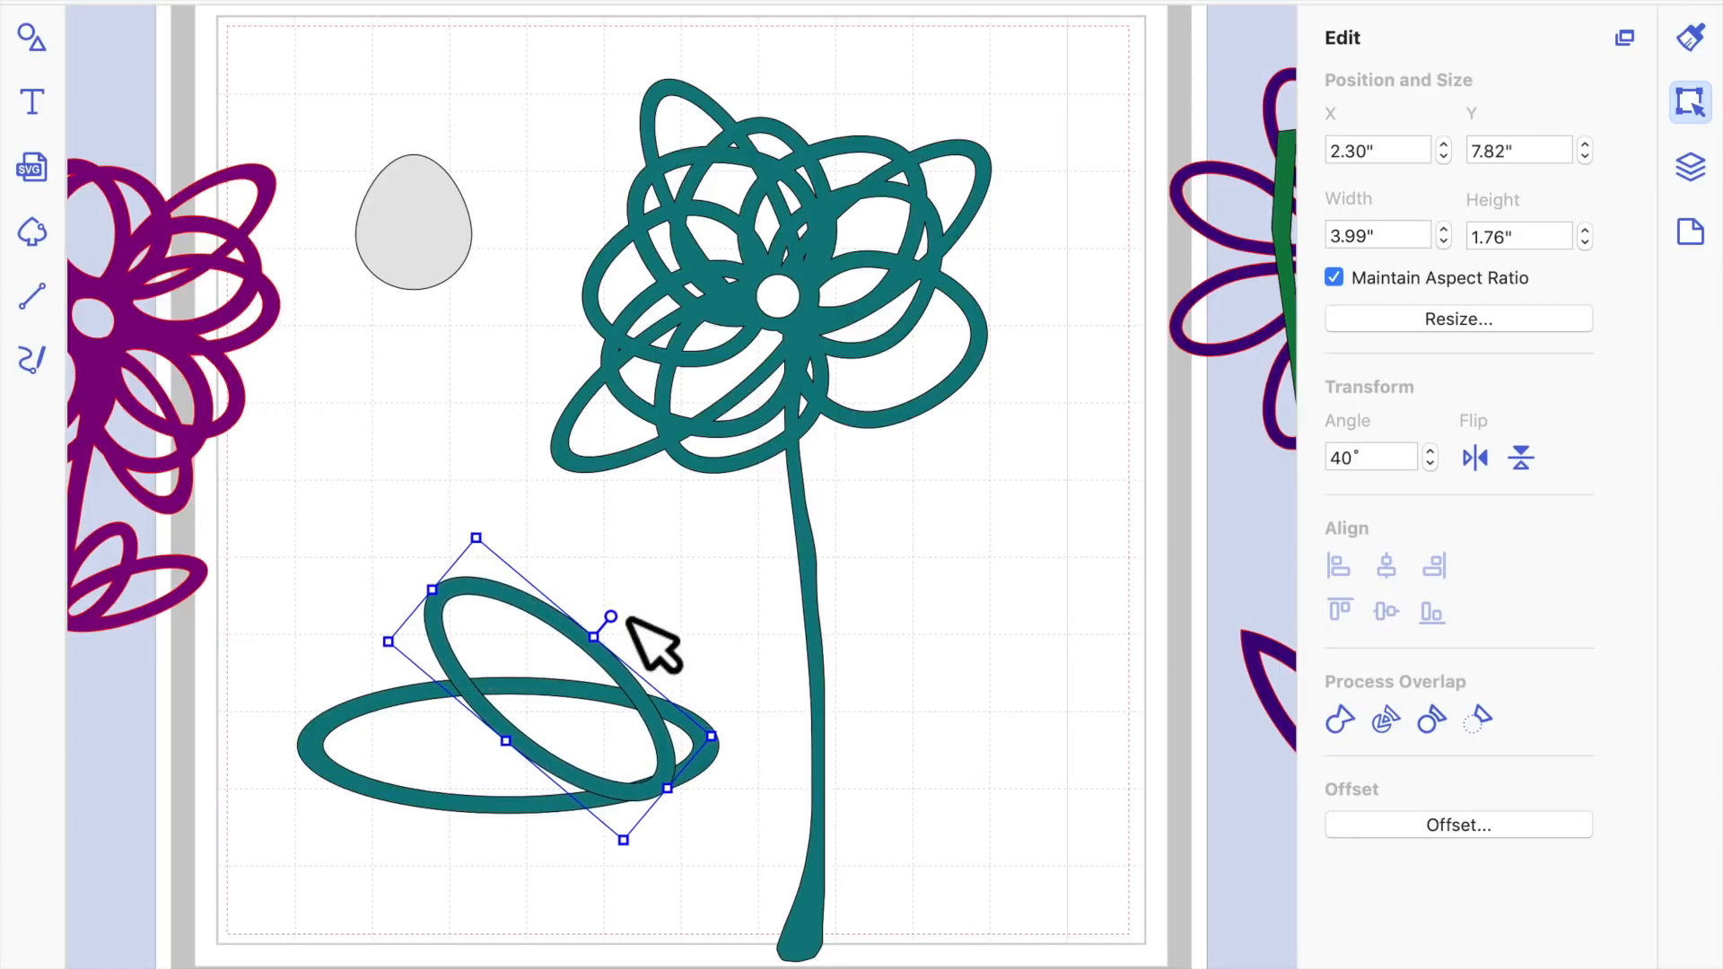
{"action": "left_click_drag", "start_coordinate": [642, 645], "coordinate": [622, 653]}
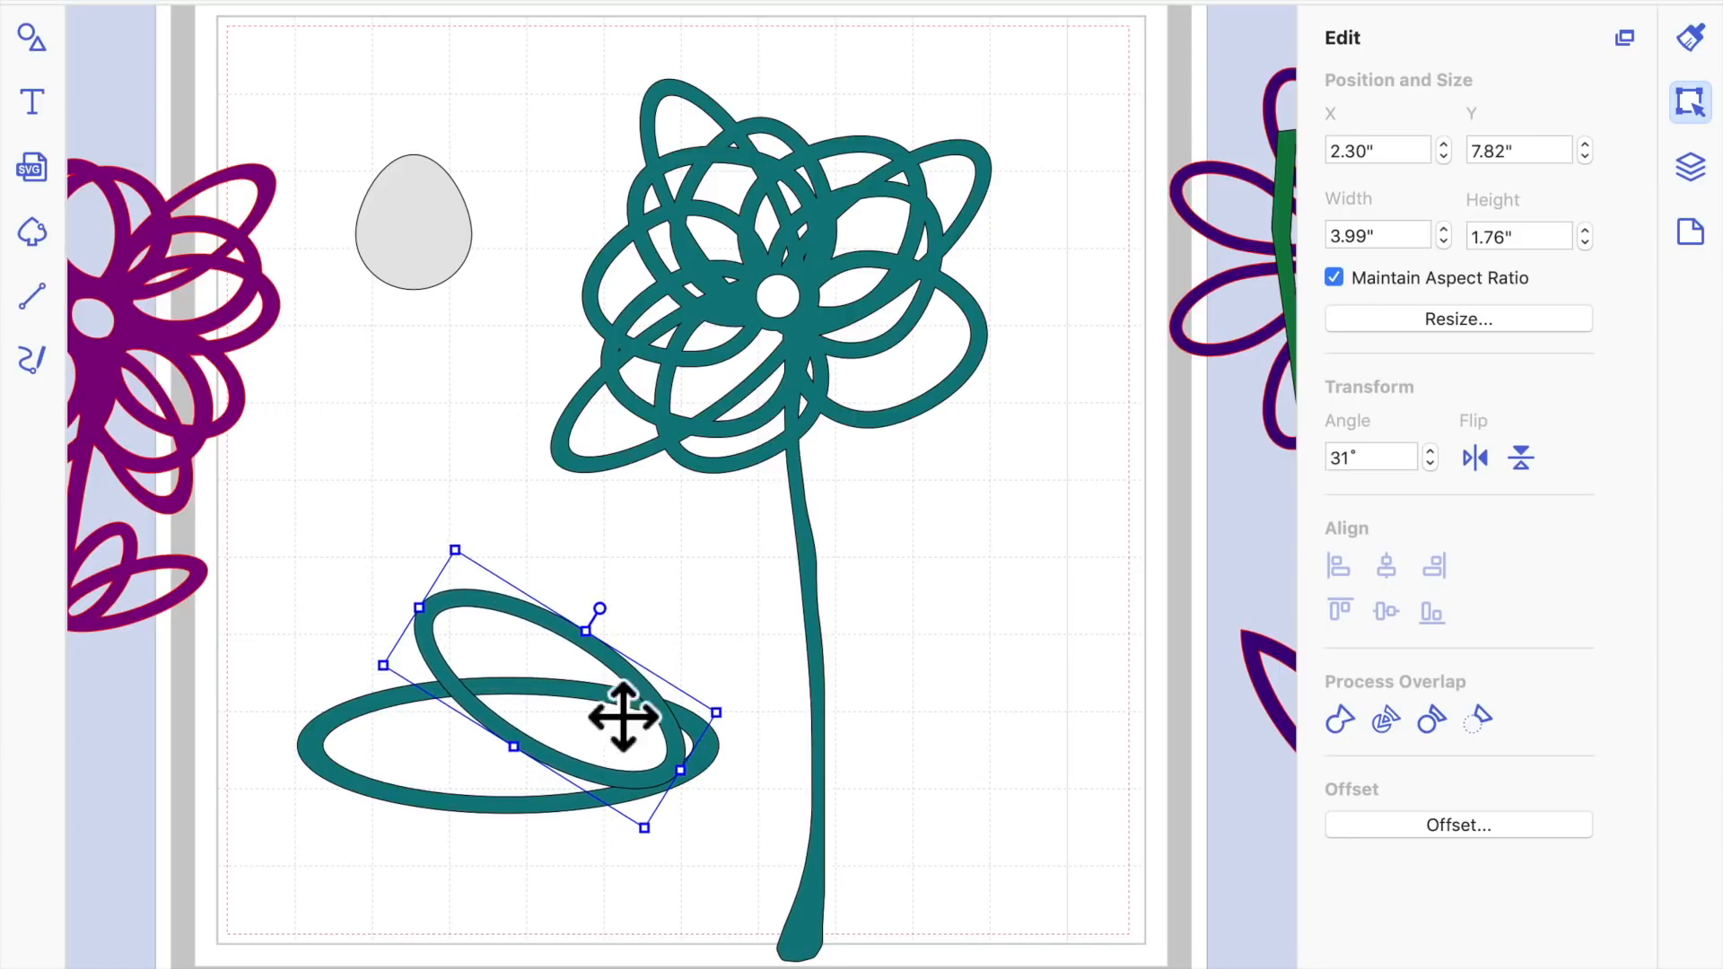
Select the two overlapping teal rings beside the lower stem and weld them into one leaf shape
{"action": "left_click", "coordinate": [603, 906]}
{"action": "left_click_drag", "start_coordinate": [285, 566], "coordinate": [560, 736]}
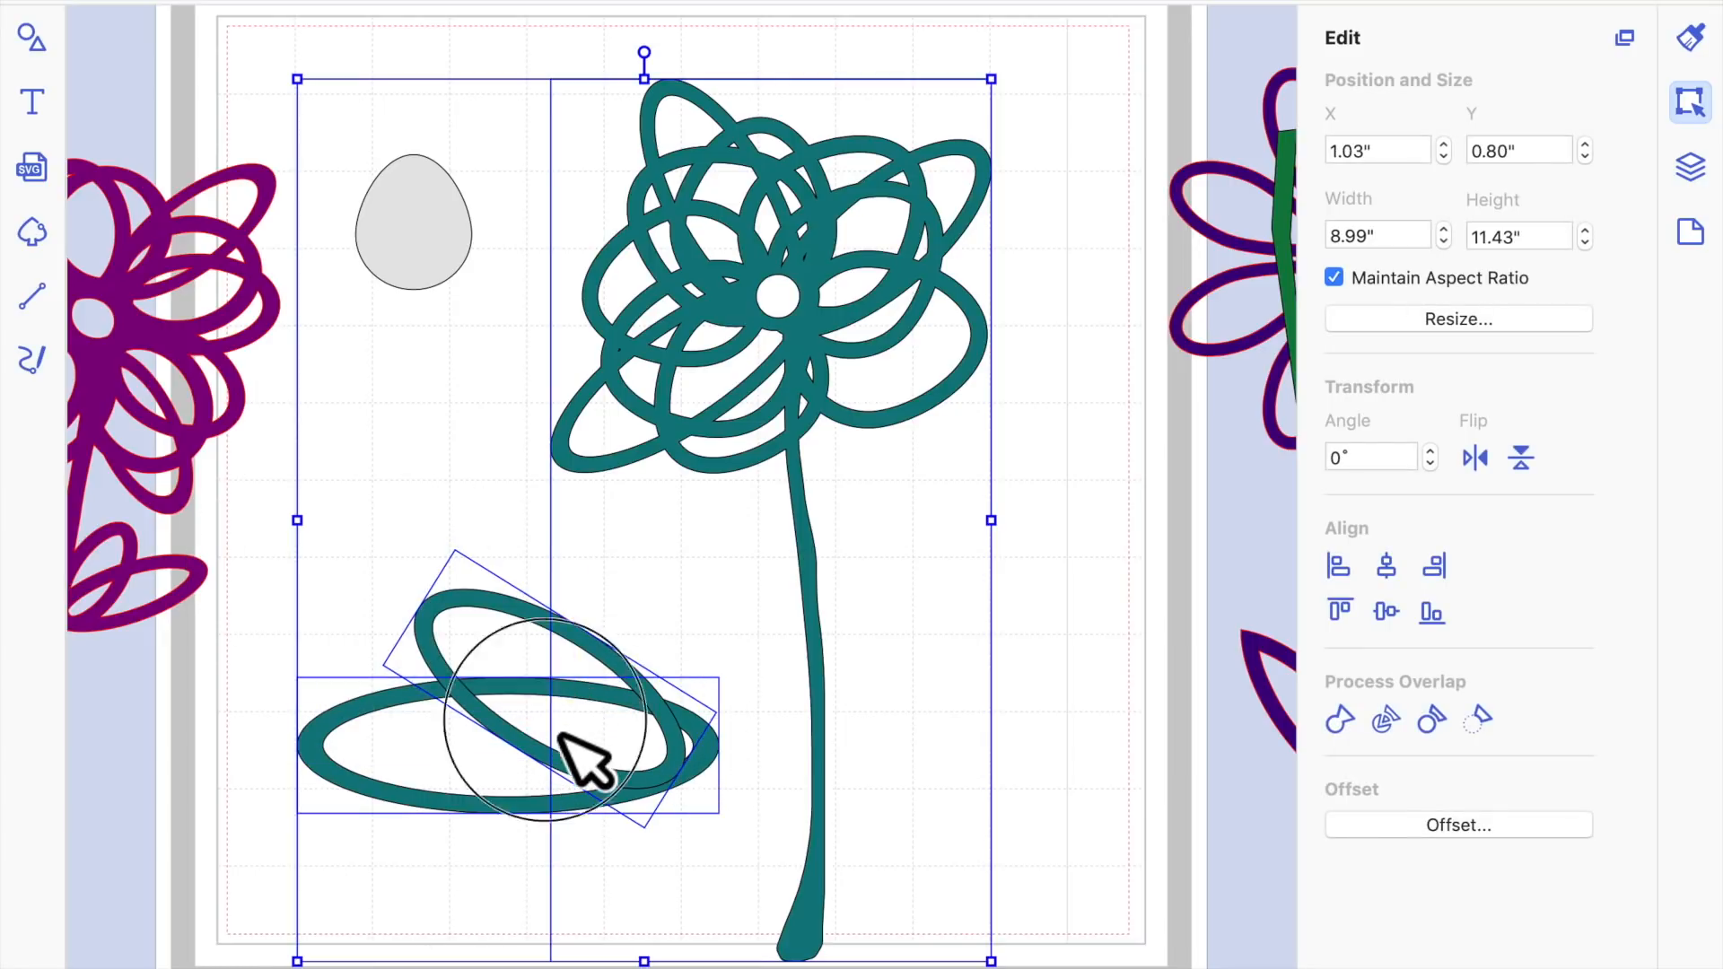
{"action": "left_click", "coordinate": [560, 735]}
{"action": "left_click", "coordinate": [431, 638]}
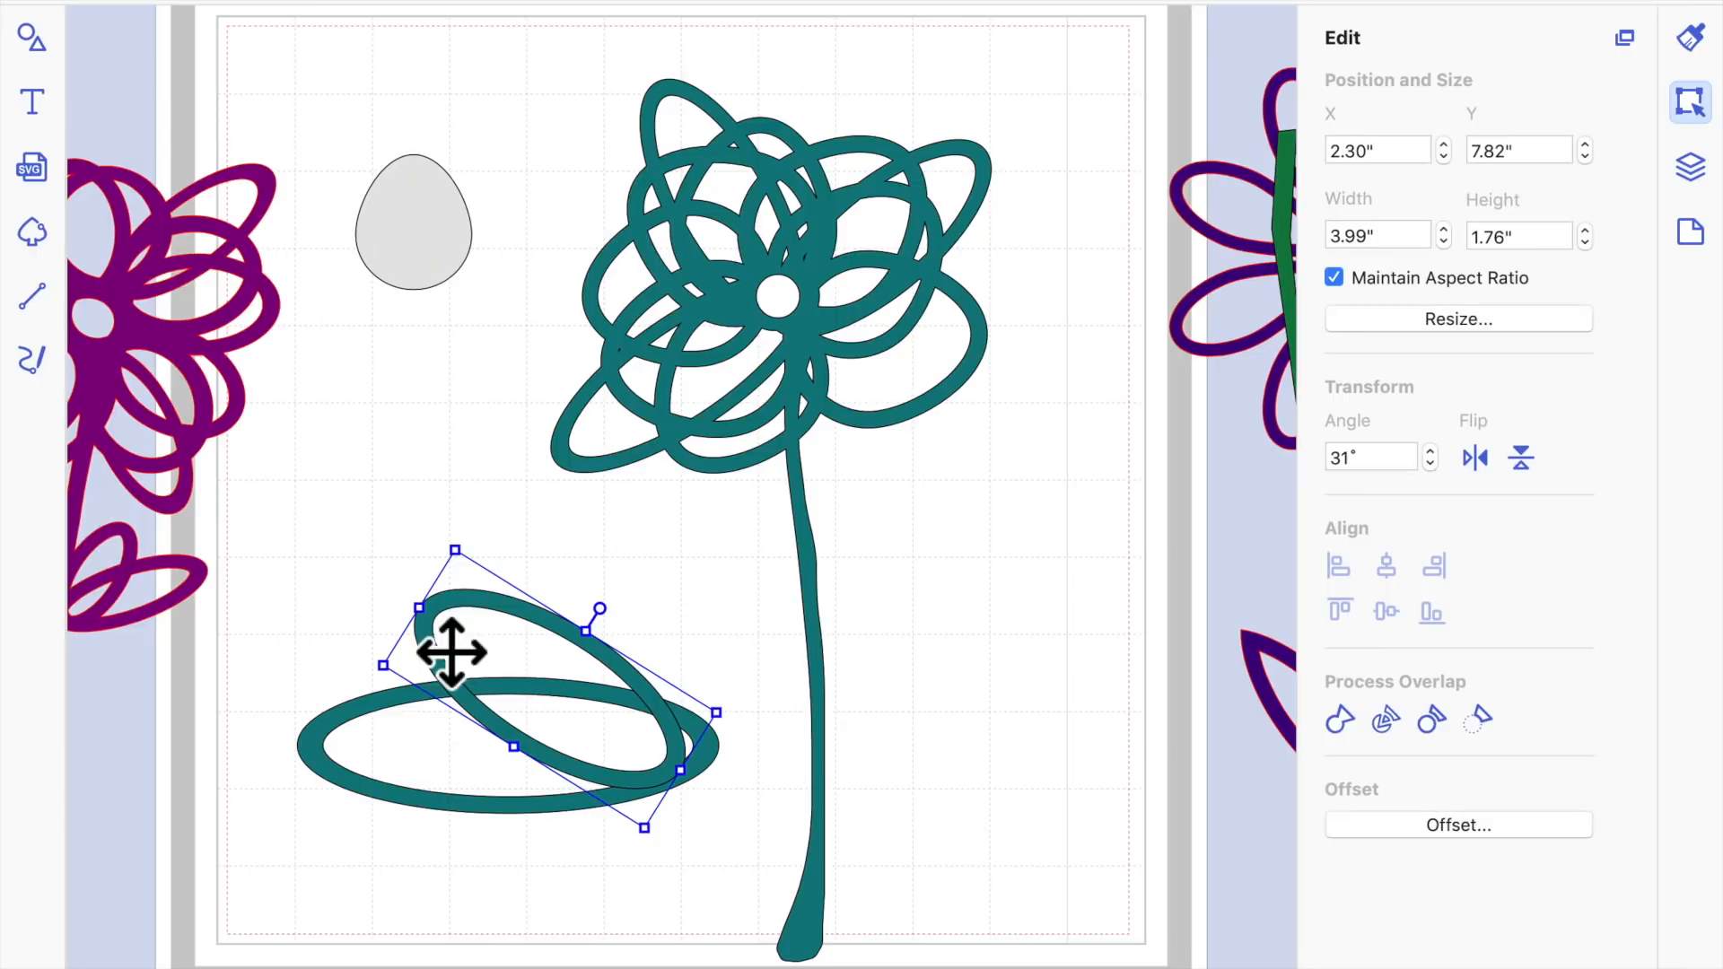
{"action": "left_click", "coordinate": [371, 754], "text": "shift"}
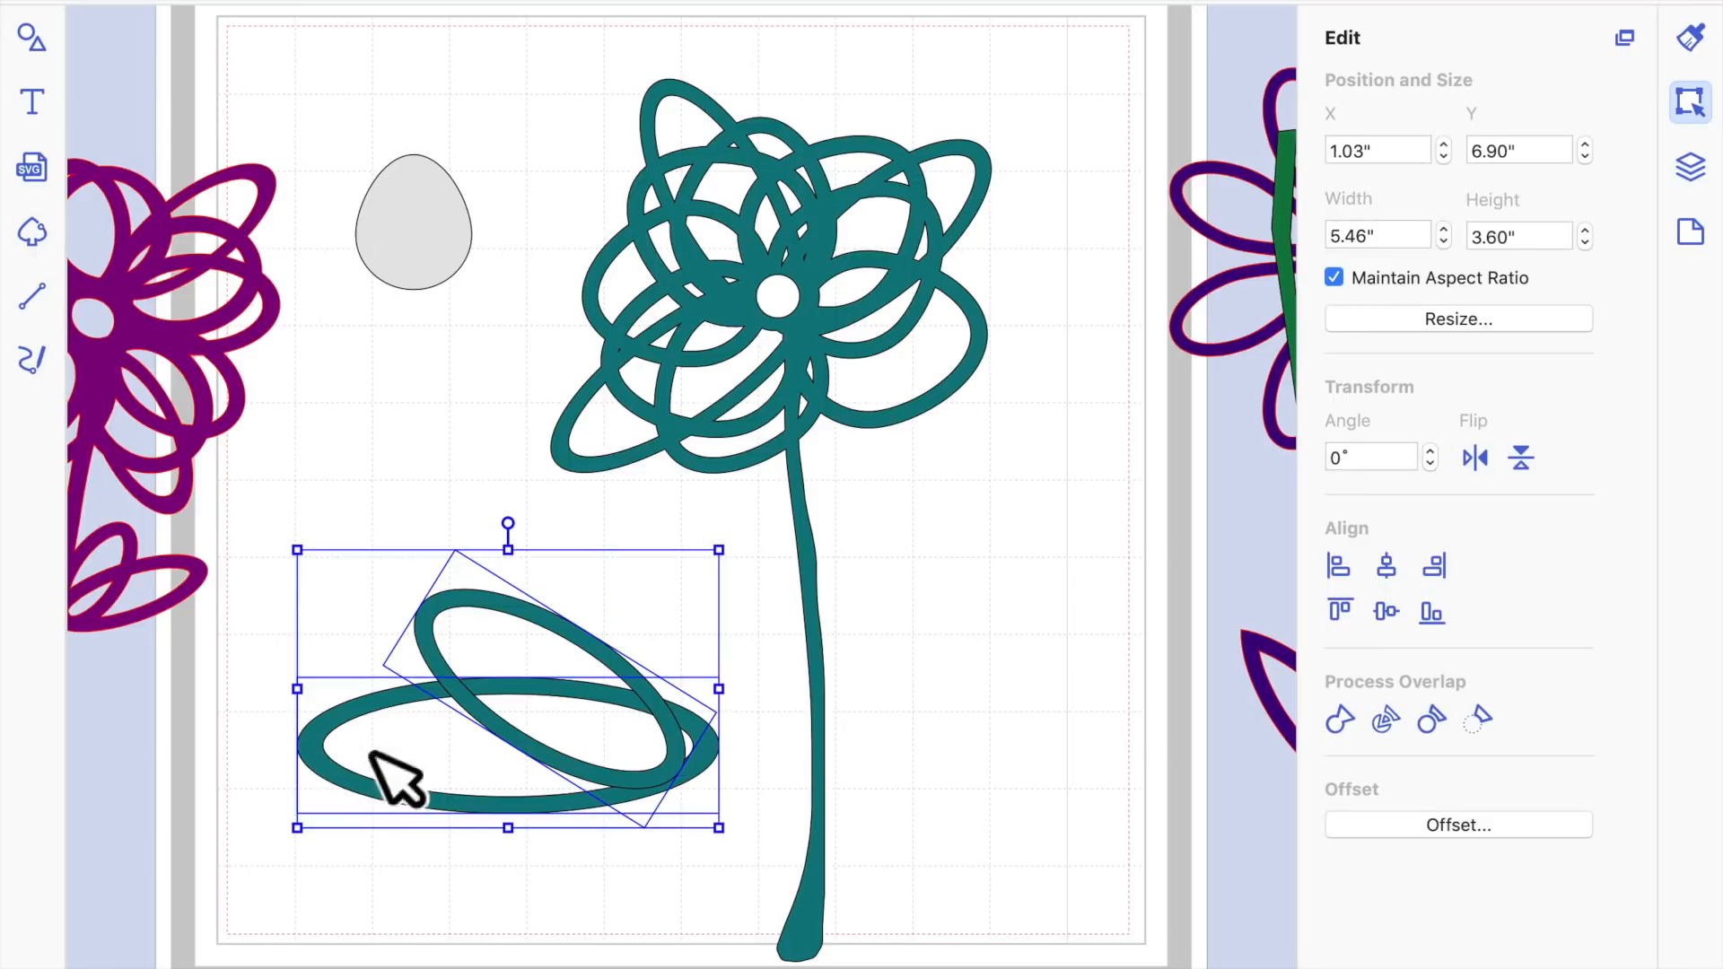
{"action": "left_click", "coordinate": [1346, 725]}
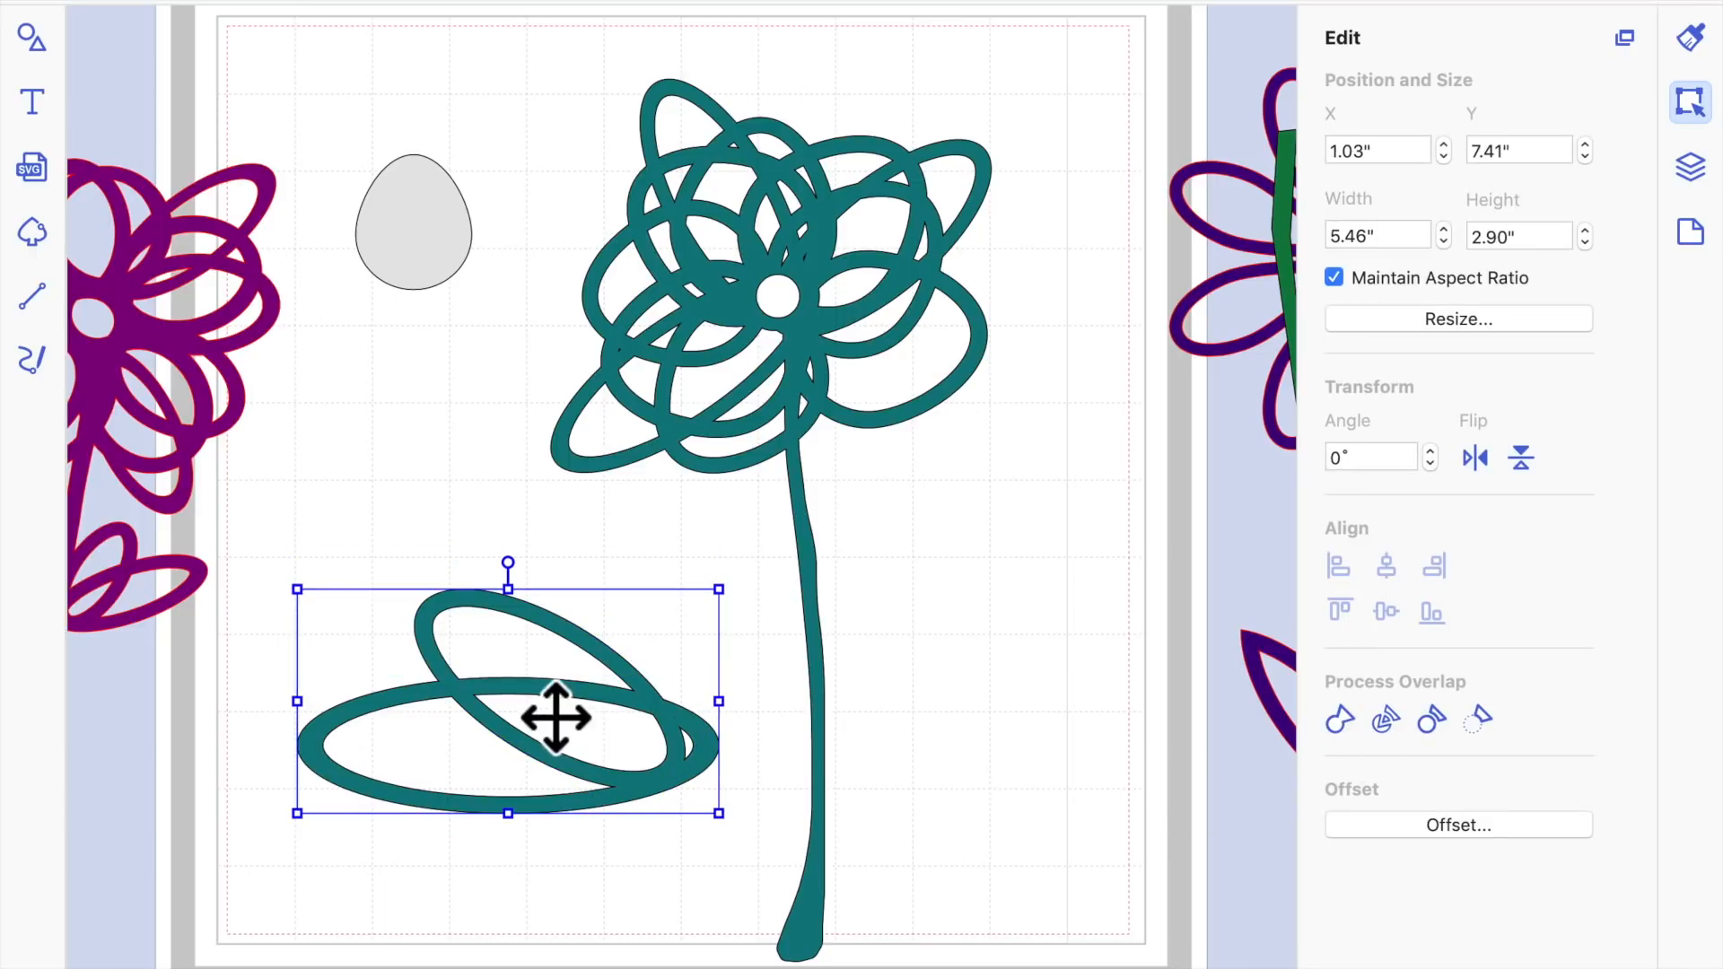
Duplicate the welded teal leaf and place the copy to the right of the stem, below the flower
{"action": "left_click", "coordinate": [520, 758]}
{"action": "left_click", "coordinate": [522, 752]}
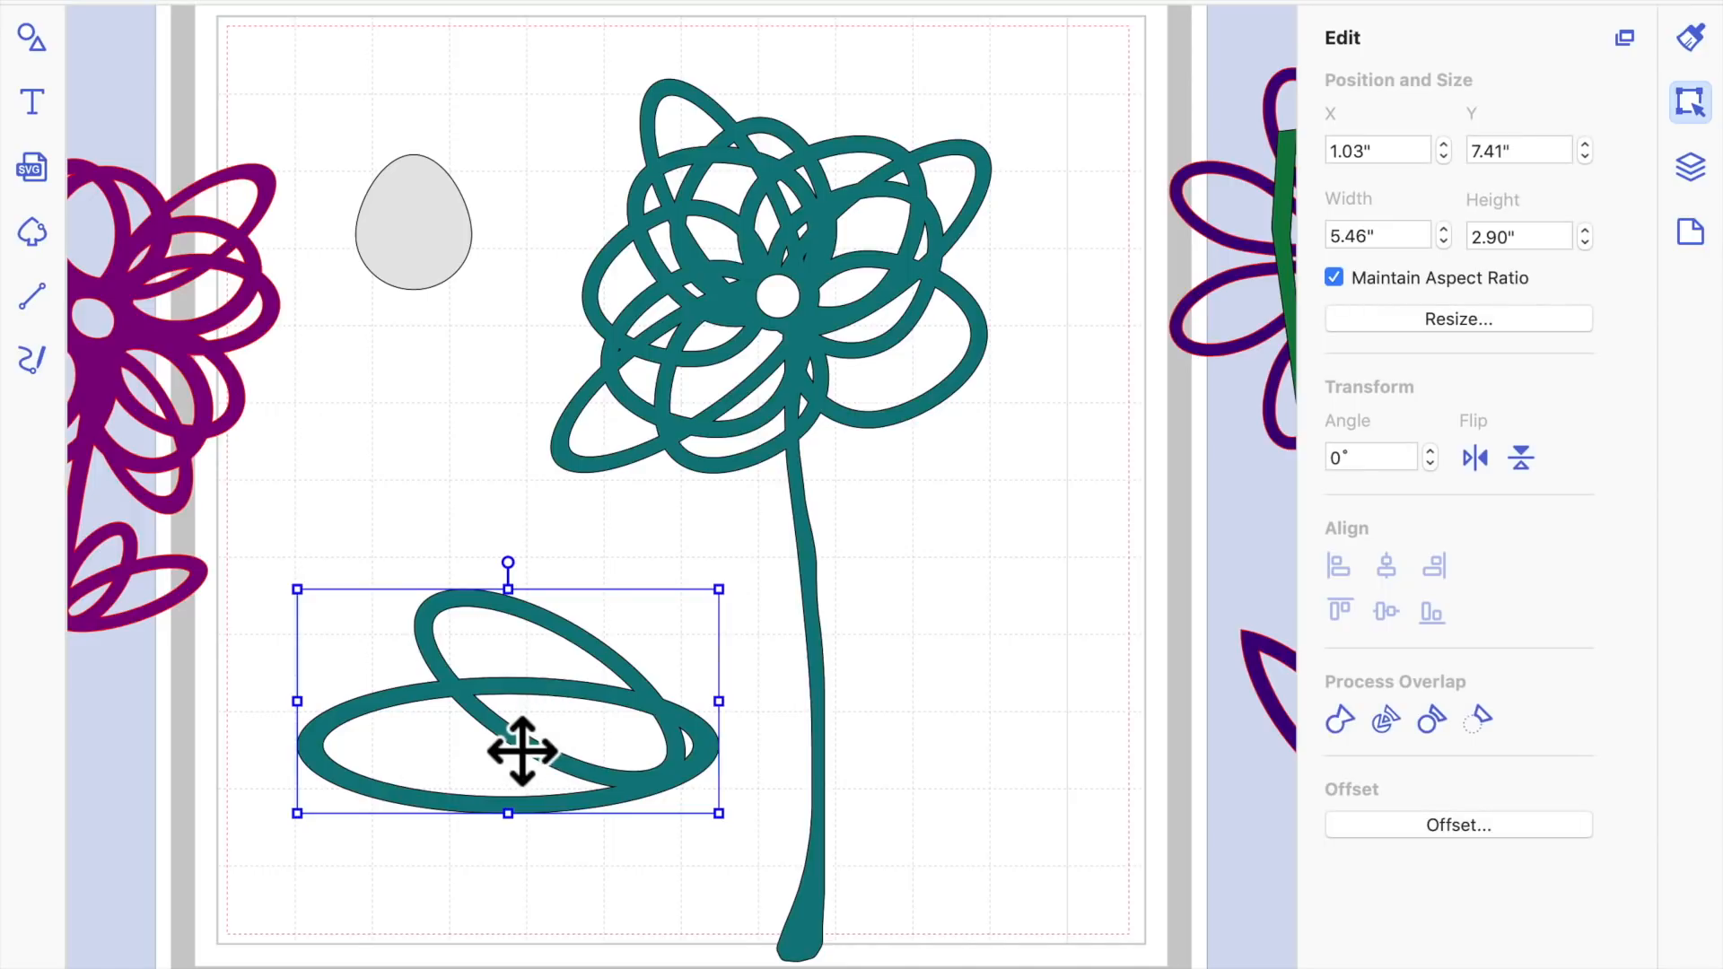
{"action": "key", "text": "super+d"}
{"action": "left_click_drag", "start_coordinate": [550, 760], "coordinate": [1088, 542]}
Scale the original leaf to about 2.63" wide, rotate it to 24° and place its tip on the lower stem
{"action": "left_click", "coordinate": [608, 700]}
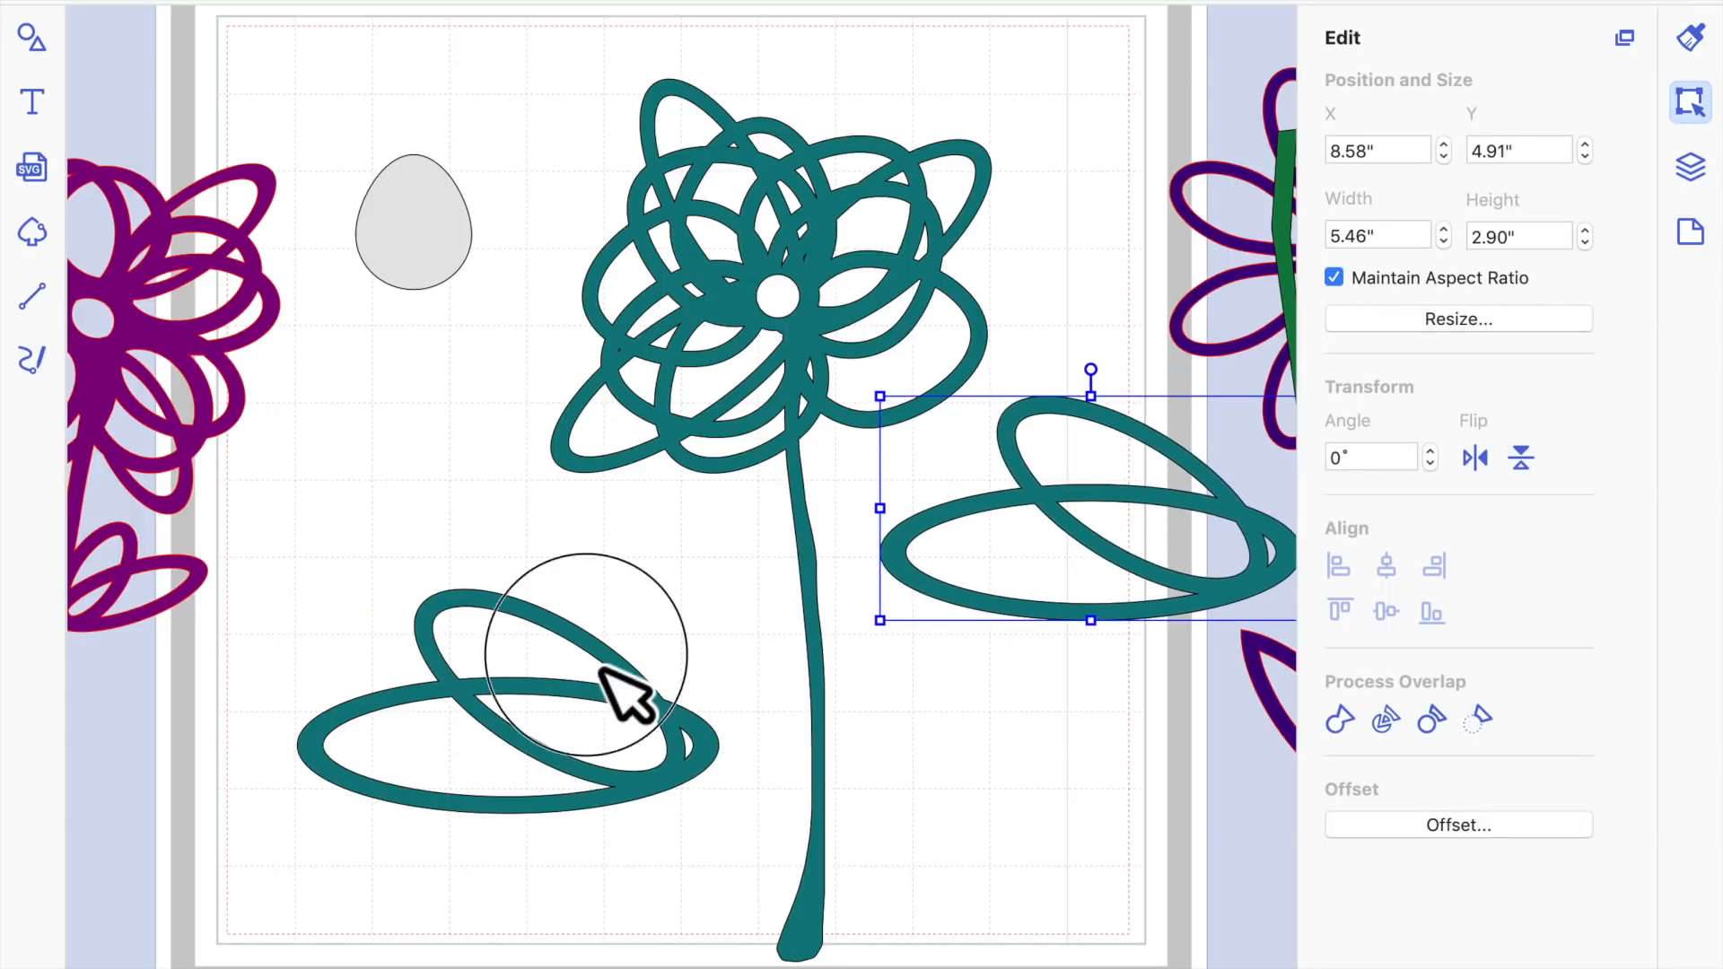
{"action": "left_click", "coordinate": [625, 680]}
{"action": "left_click_drag", "start_coordinate": [305, 600], "coordinate": [493, 700]}
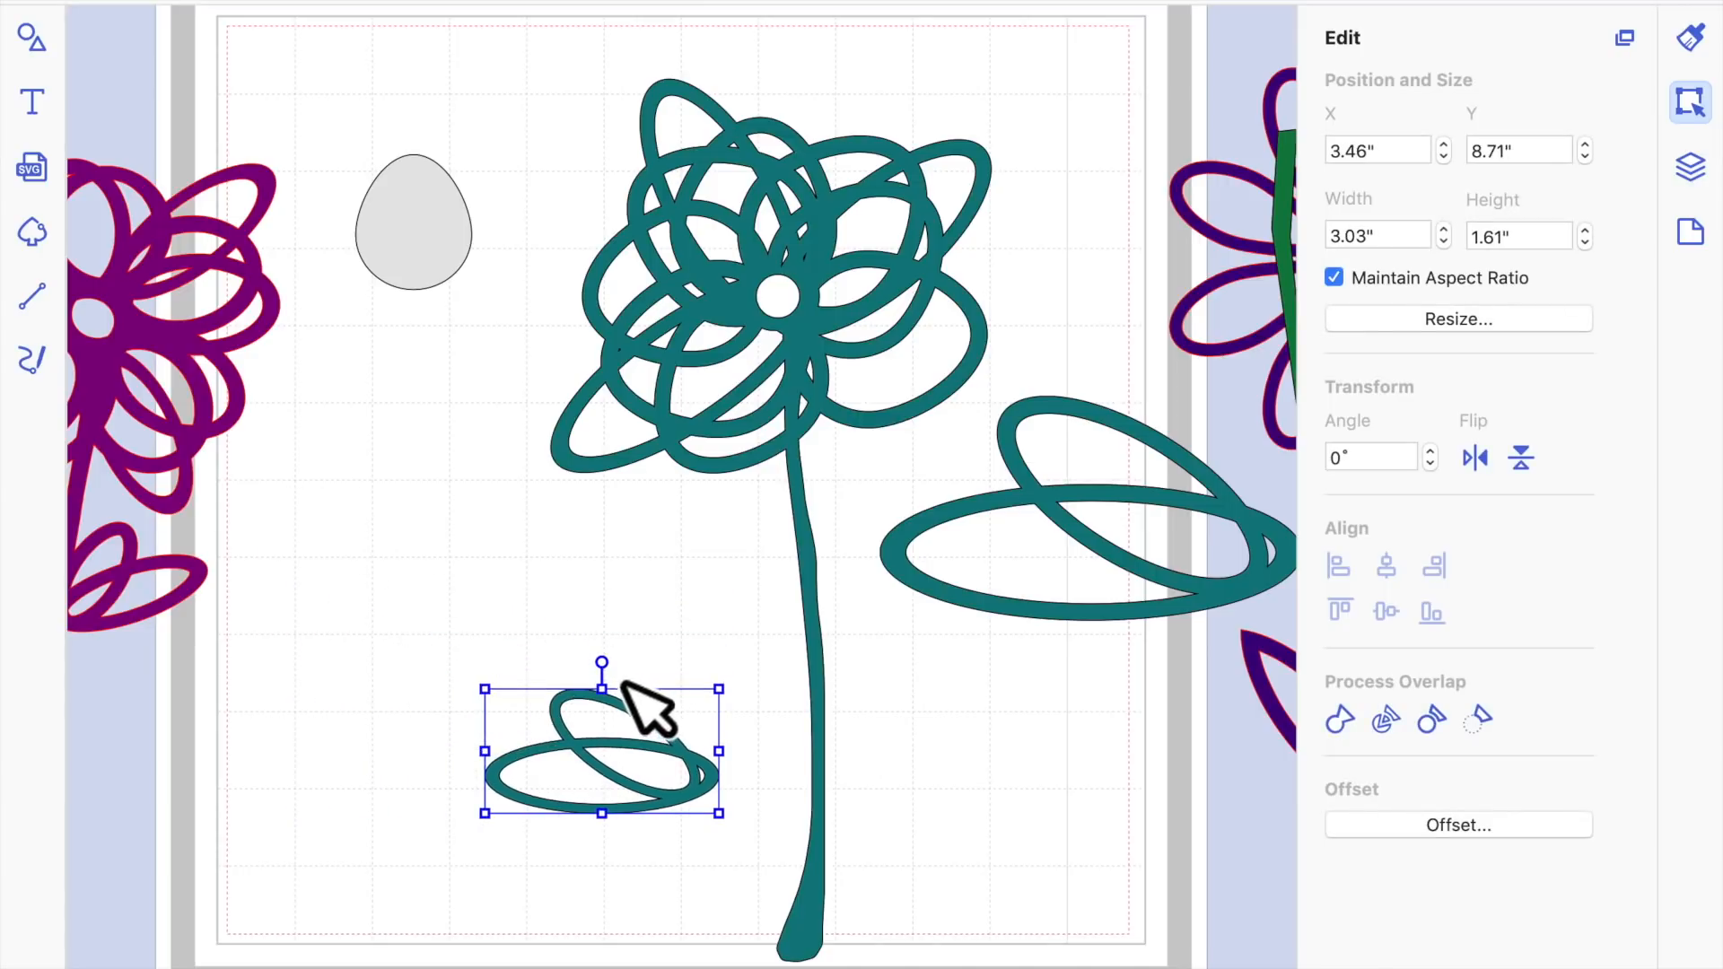
{"action": "left_click_drag", "start_coordinate": [631, 691], "coordinate": [669, 698]}
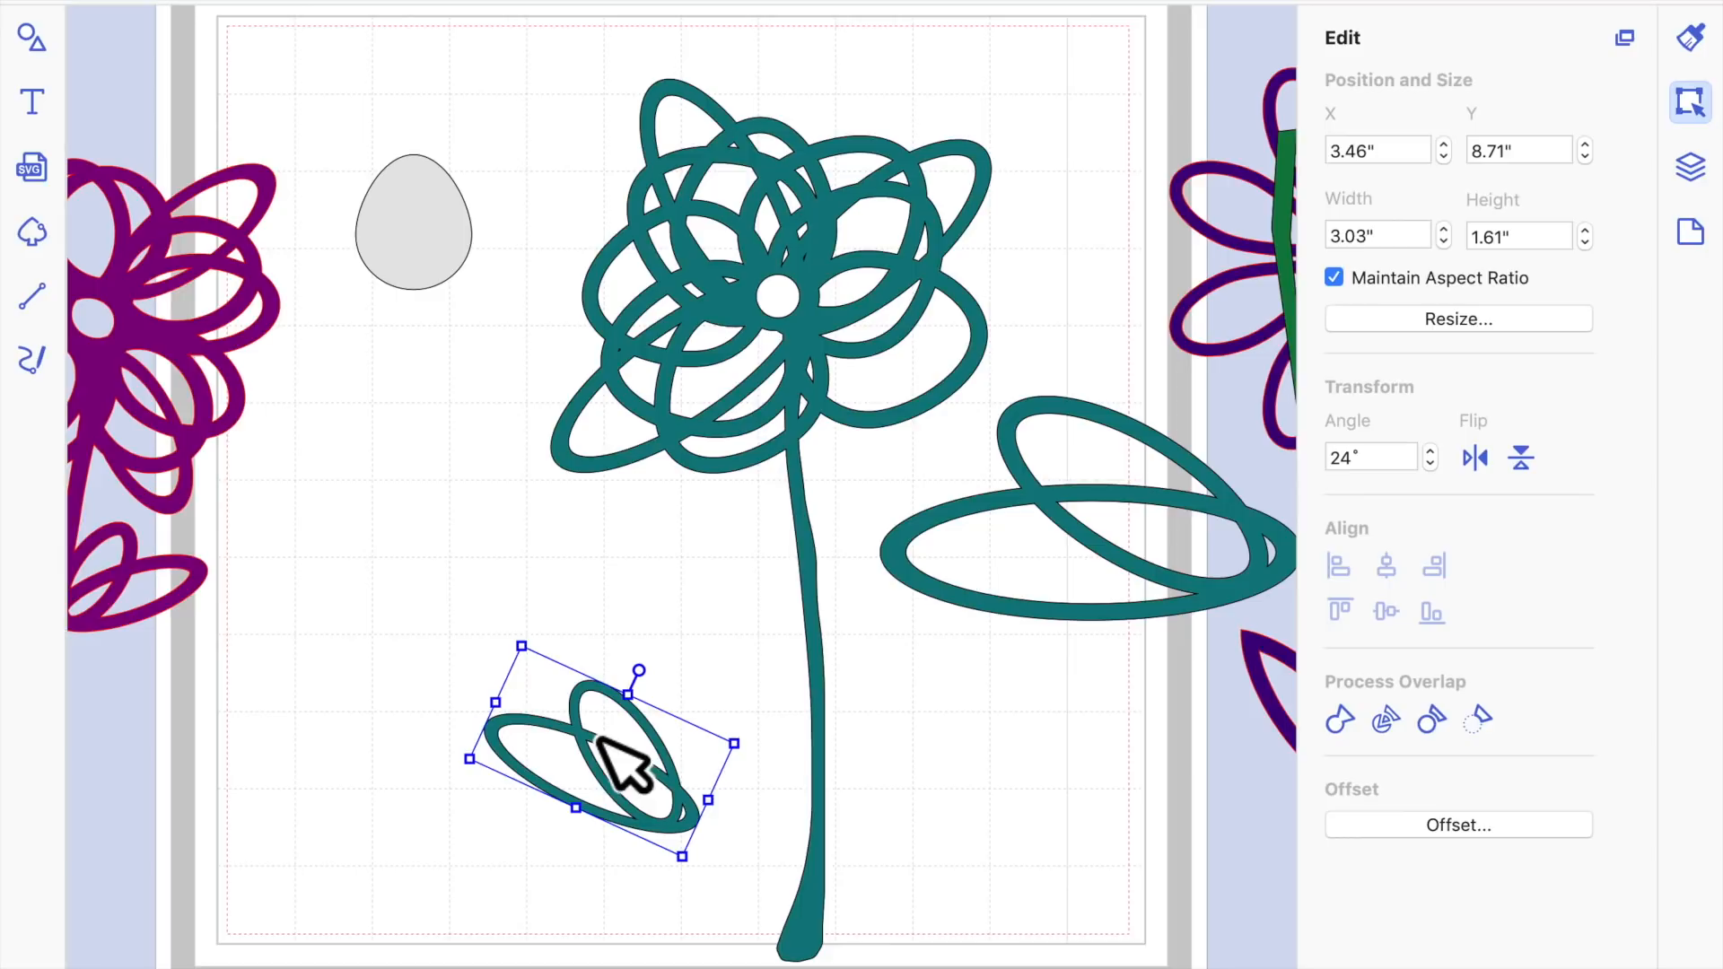
{"action": "left_click_drag", "start_coordinate": [596, 750], "coordinate": [745, 729]}
{"action": "left_click_drag", "start_coordinate": [639, 759], "coordinate": [669, 758]}
{"action": "left_click_drag", "start_coordinate": [808, 715], "coordinate": [798, 711]}
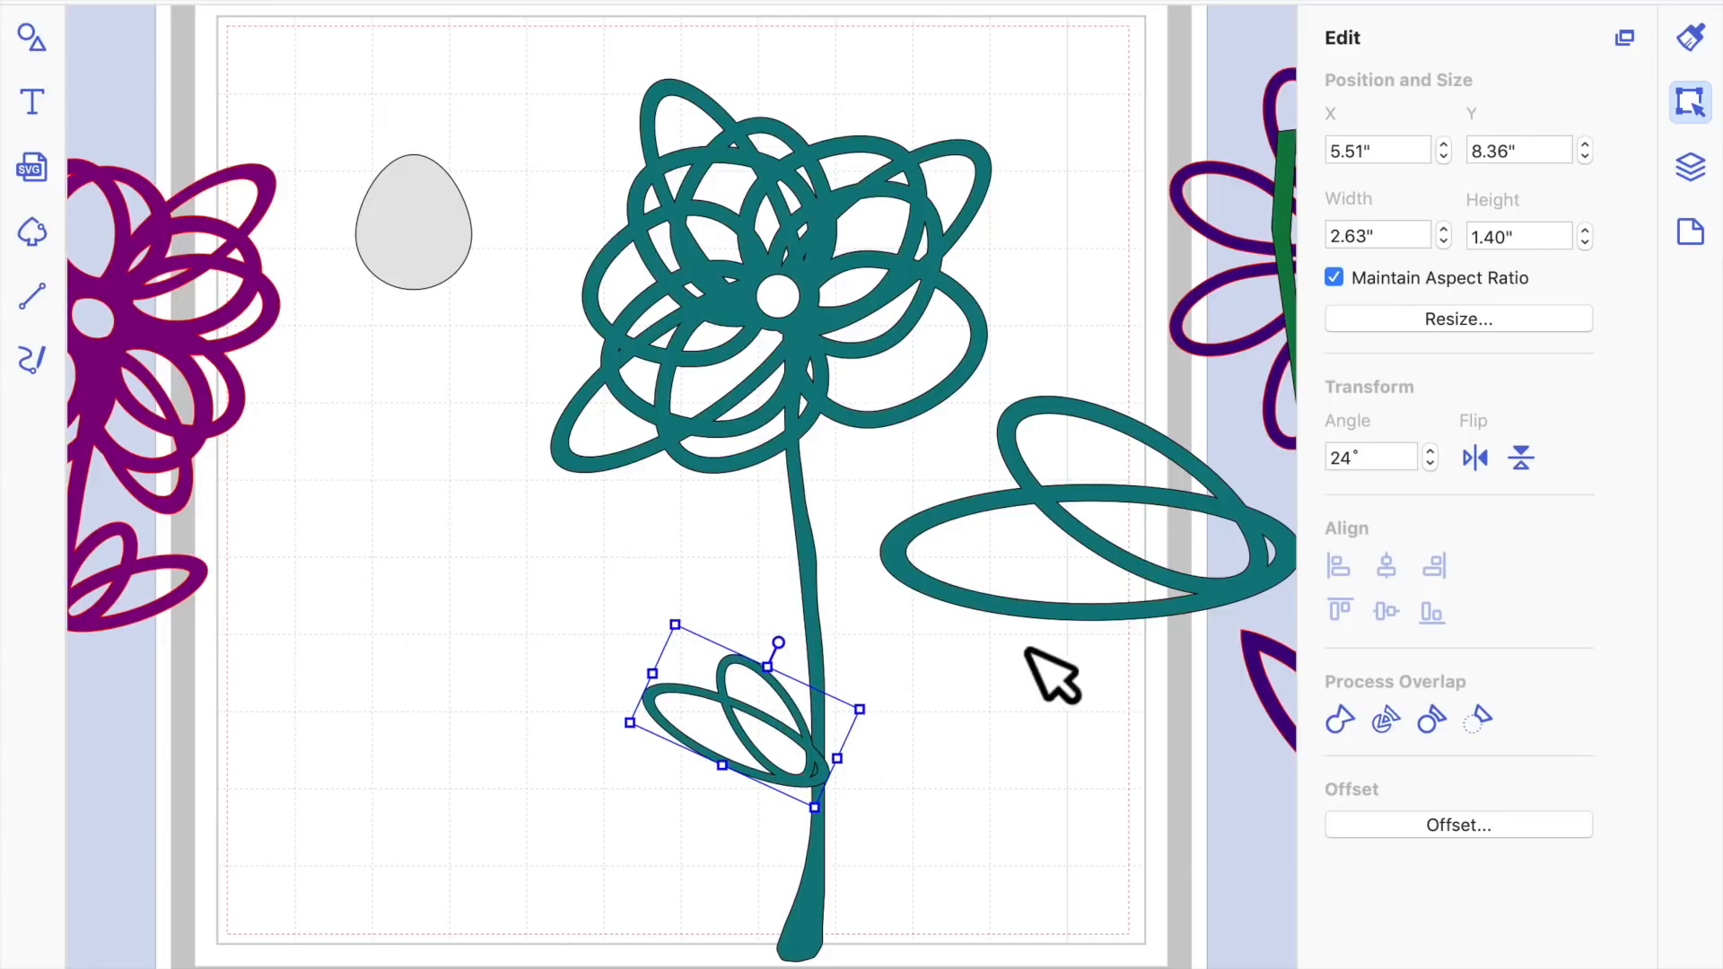
Flip the larger leaf horizontally, rotate it to 330°, shrink it and place its tip on the stem's right side below the flower
{"action": "left_click", "coordinate": [1106, 553]}
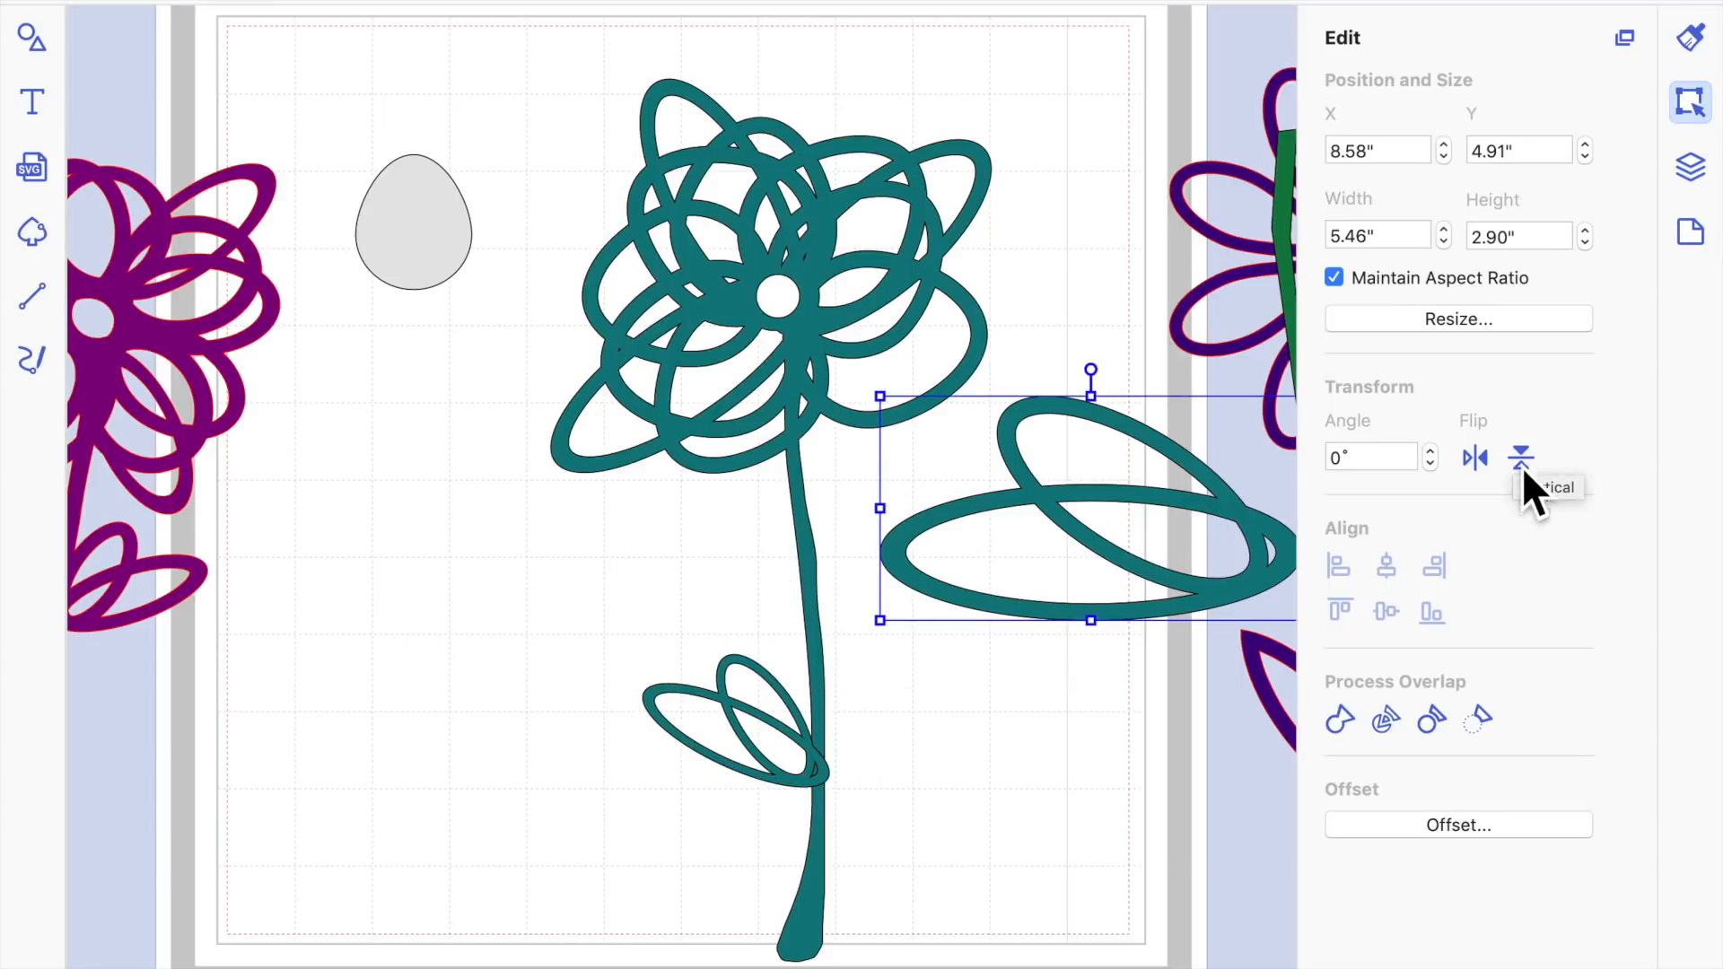
{"action": "left_click", "coordinate": [1476, 458]}
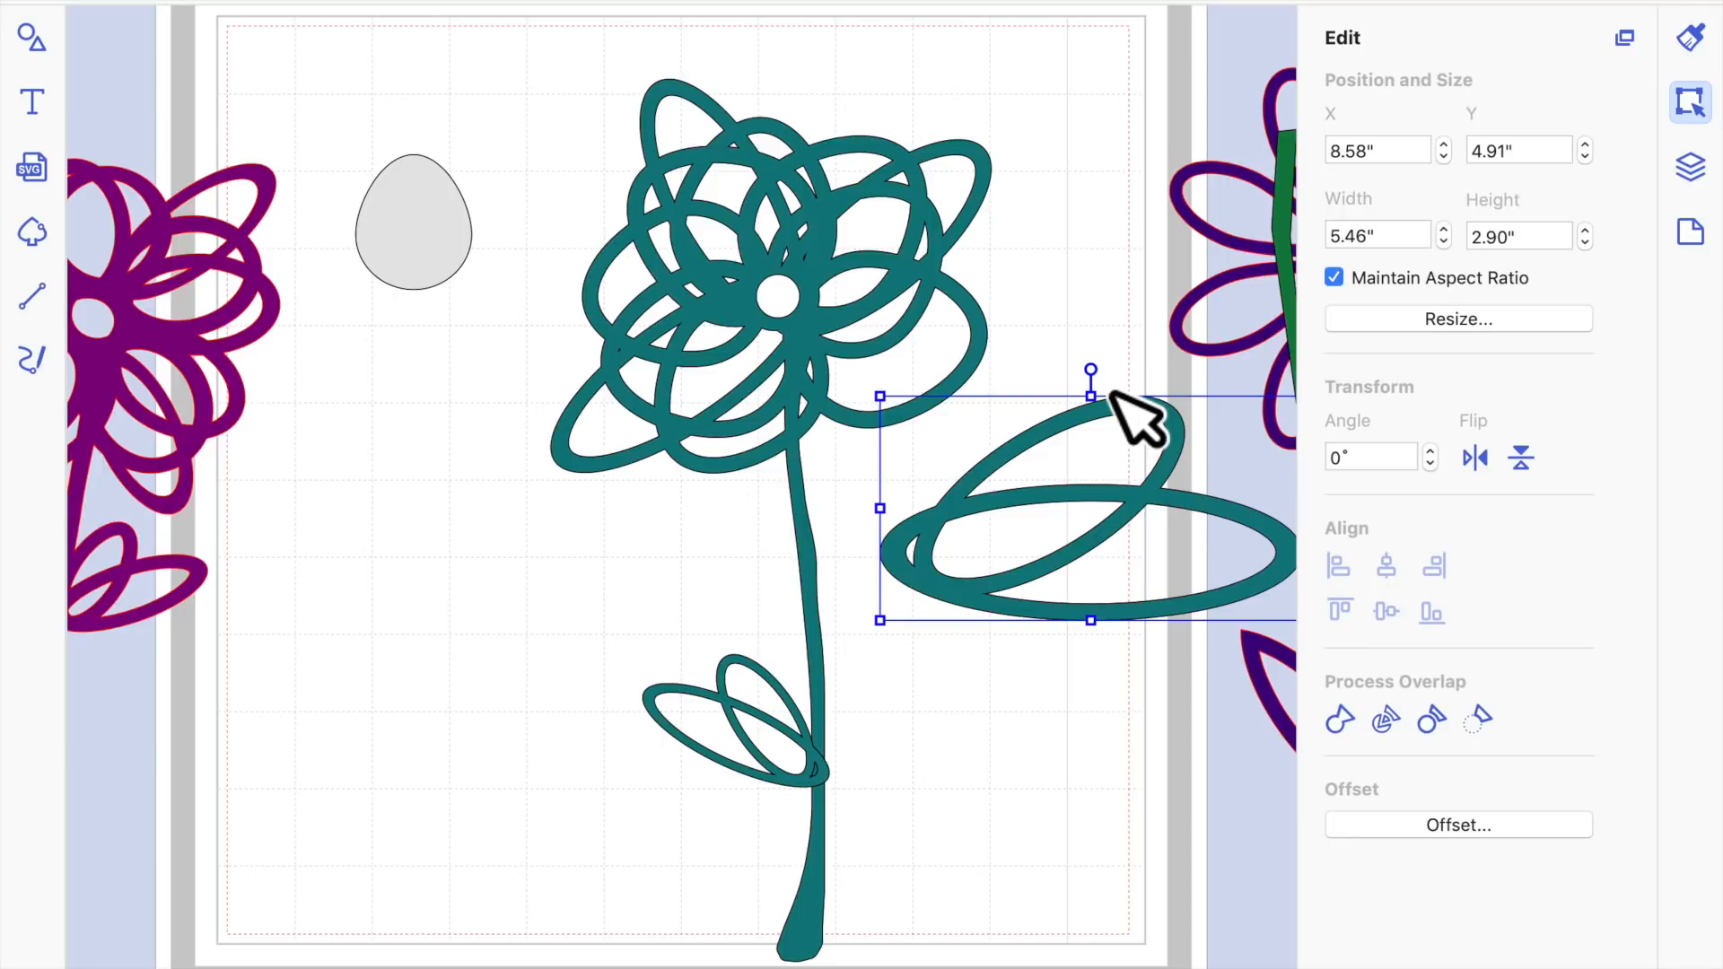
{"action": "left_click_drag", "start_coordinate": [1121, 404], "coordinate": [1038, 400]}
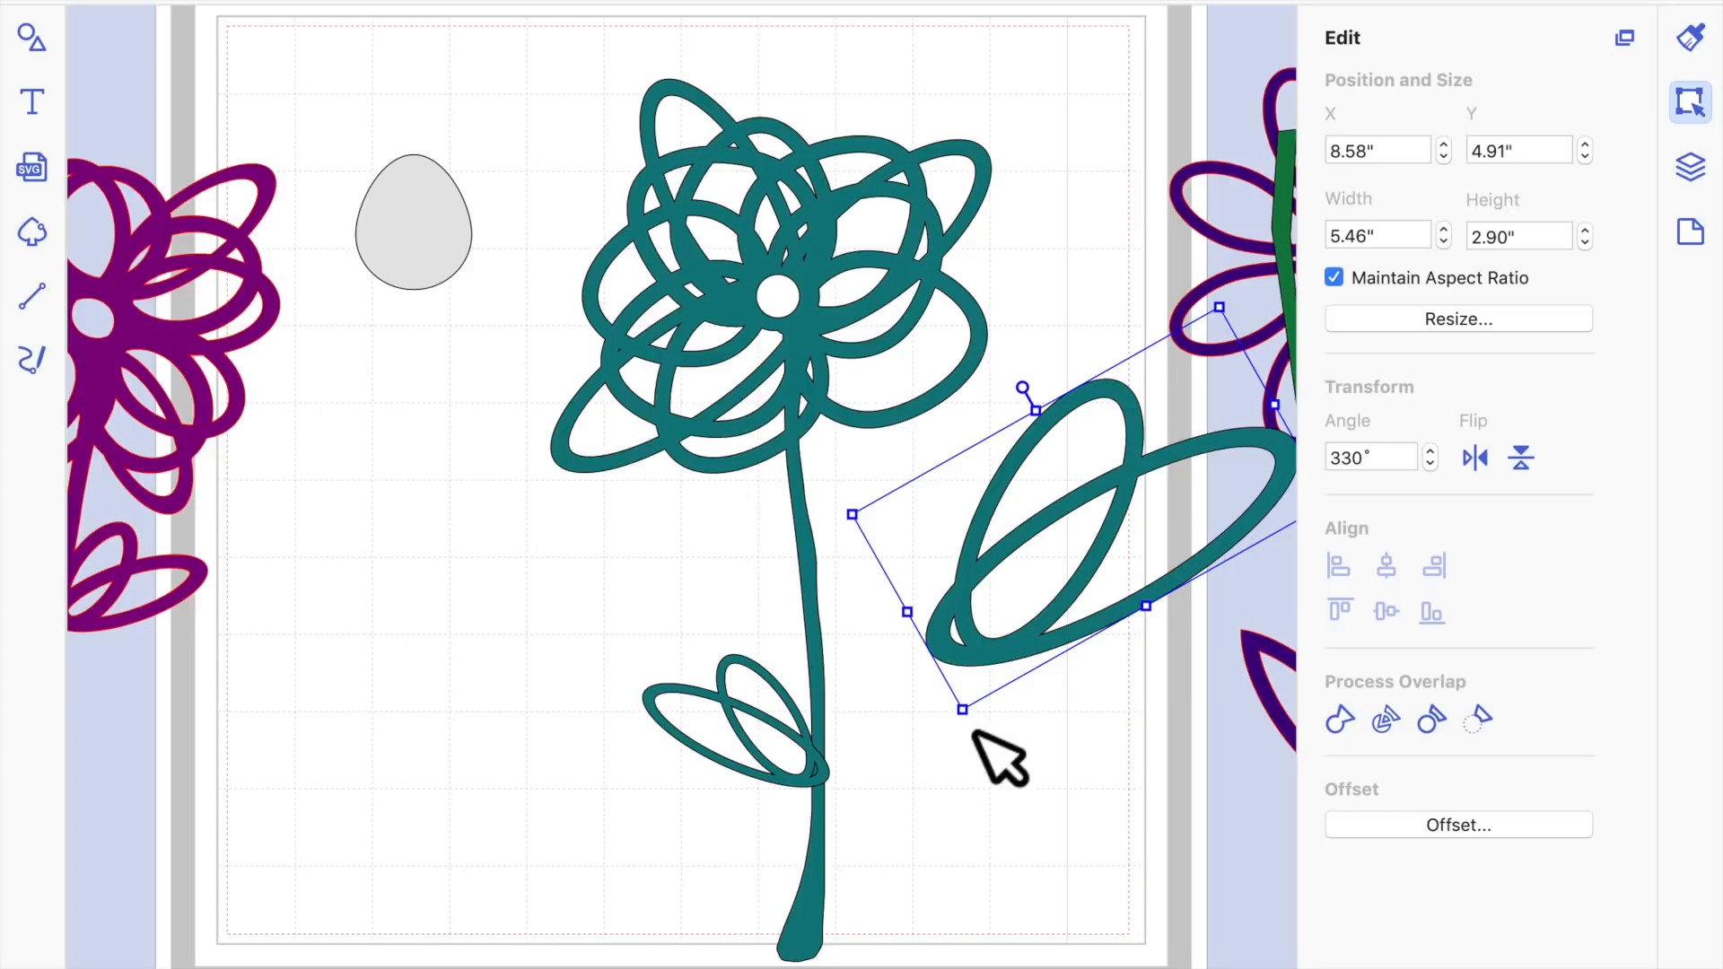
{"action": "left_click_drag", "start_coordinate": [962, 709], "coordinate": [1113, 555]}
{"action": "left_click_drag", "start_coordinate": [1154, 446], "coordinate": [884, 562]}
{"action": "left_click", "coordinate": [1035, 746]}
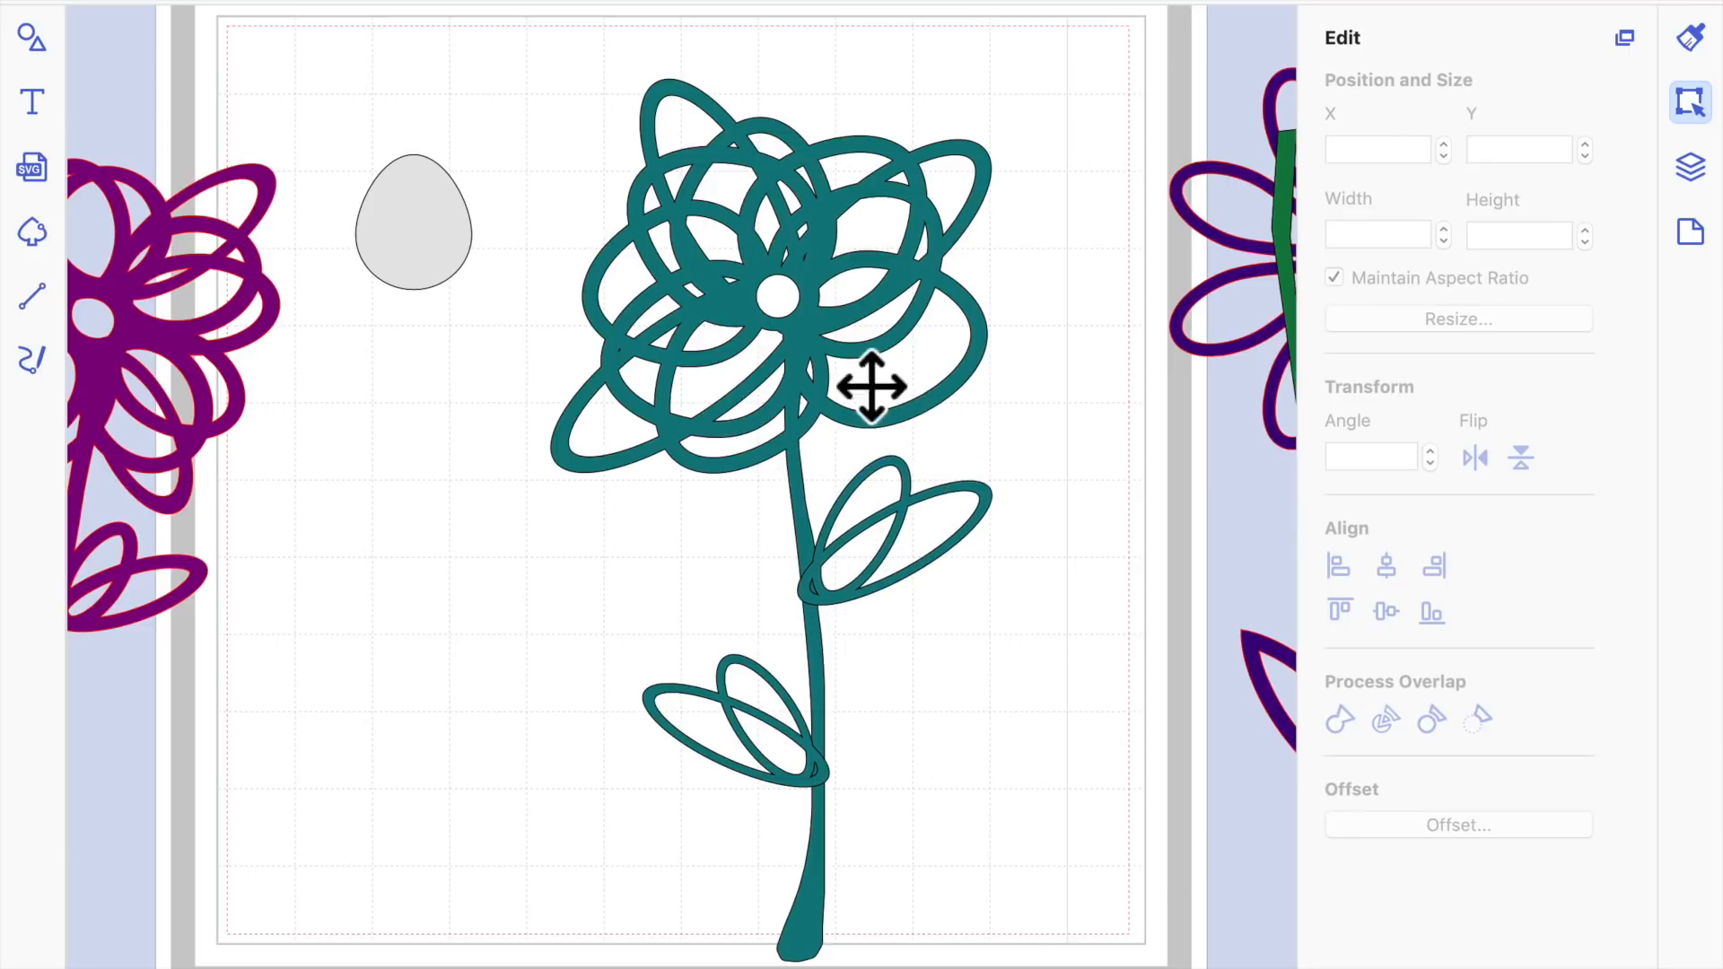
Weld the flower, stem and both leaves into one shape and move it up so it fits inside the mat
{"action": "left_click_drag", "start_coordinate": [542, 42], "coordinate": [943, 649]}
{"action": "left_click", "coordinate": [1351, 731]}
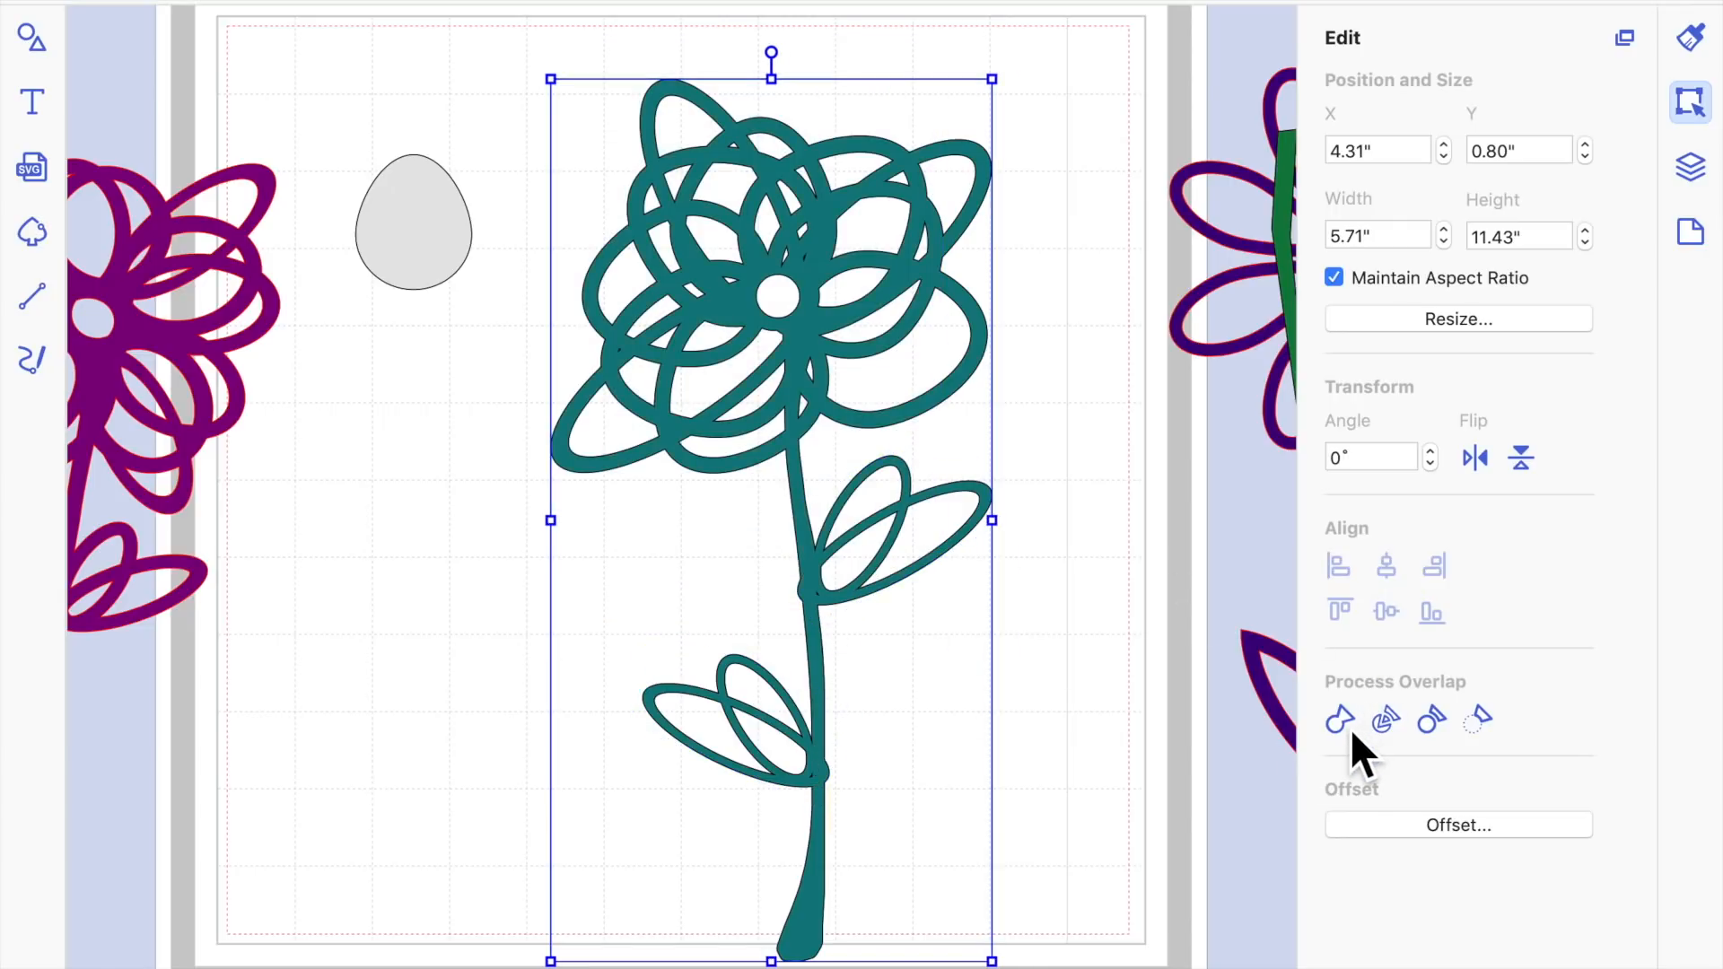
{"action": "left_click", "coordinate": [908, 653]}
{"action": "left_click_drag", "start_coordinate": [849, 619], "coordinate": [833, 564]}
{"action": "left_click", "coordinate": [1079, 689]}
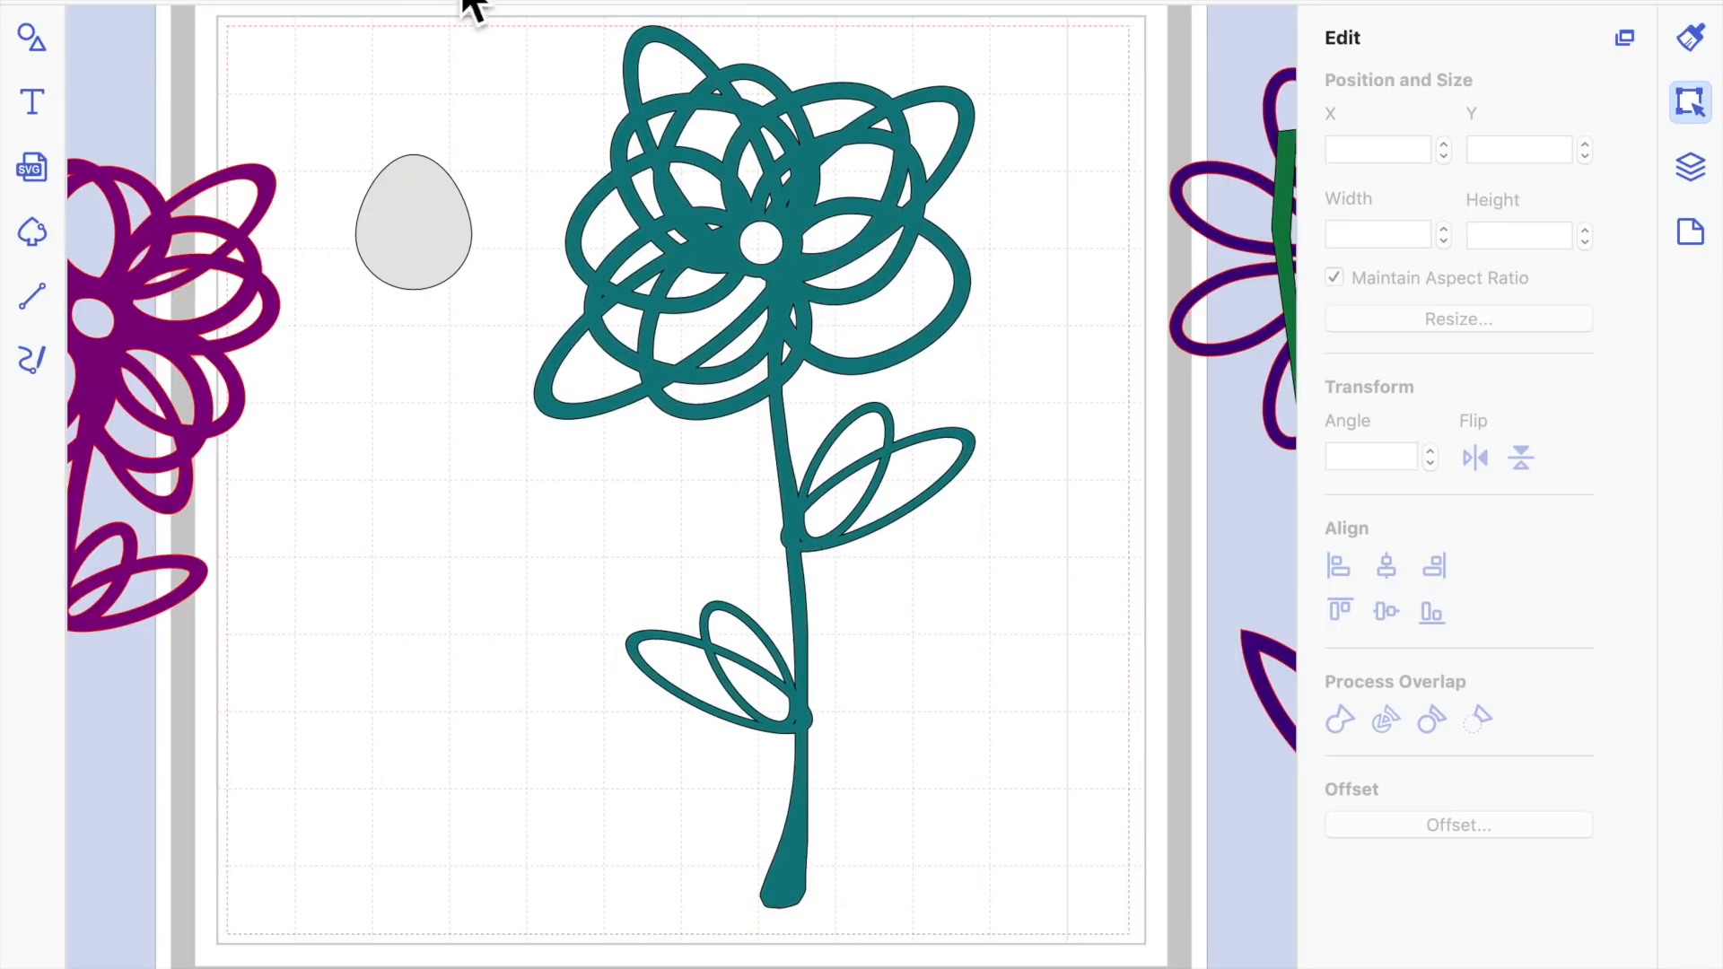
Scale the teal flower down to about 3.72" wide and place it in the right half of the mat
{"action": "left_click", "coordinate": [593, 8]}
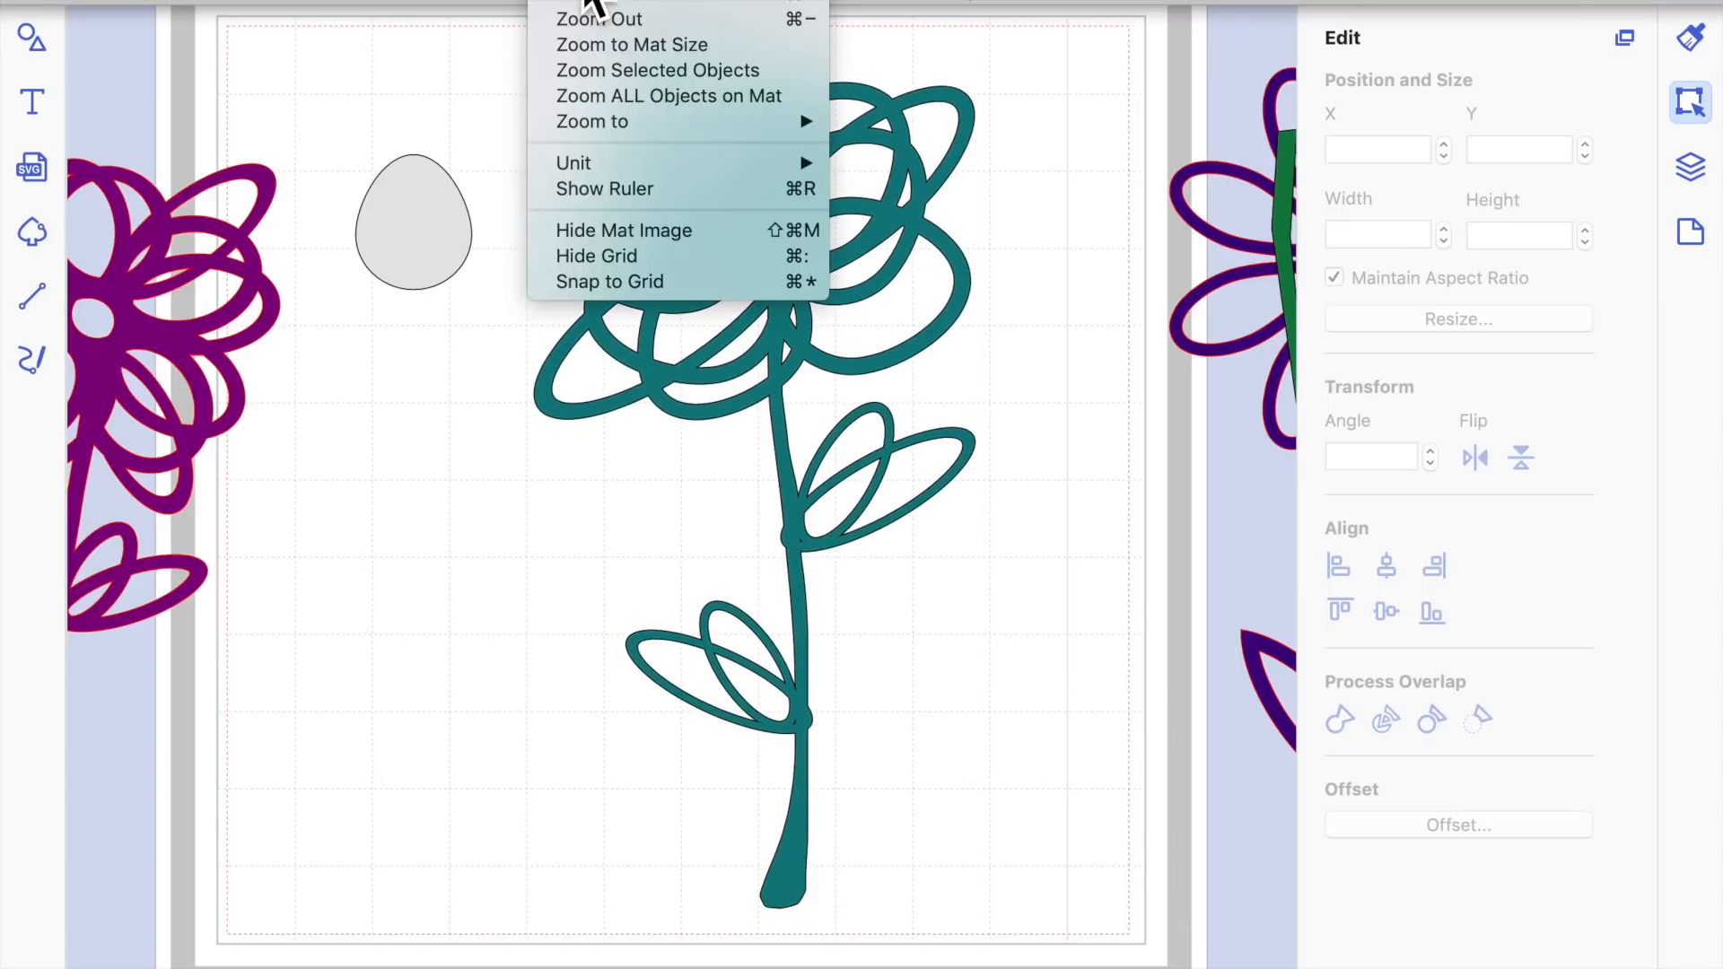
{"action": "left_click", "coordinate": [600, 46]}
{"action": "left_click", "coordinate": [702, 212]}
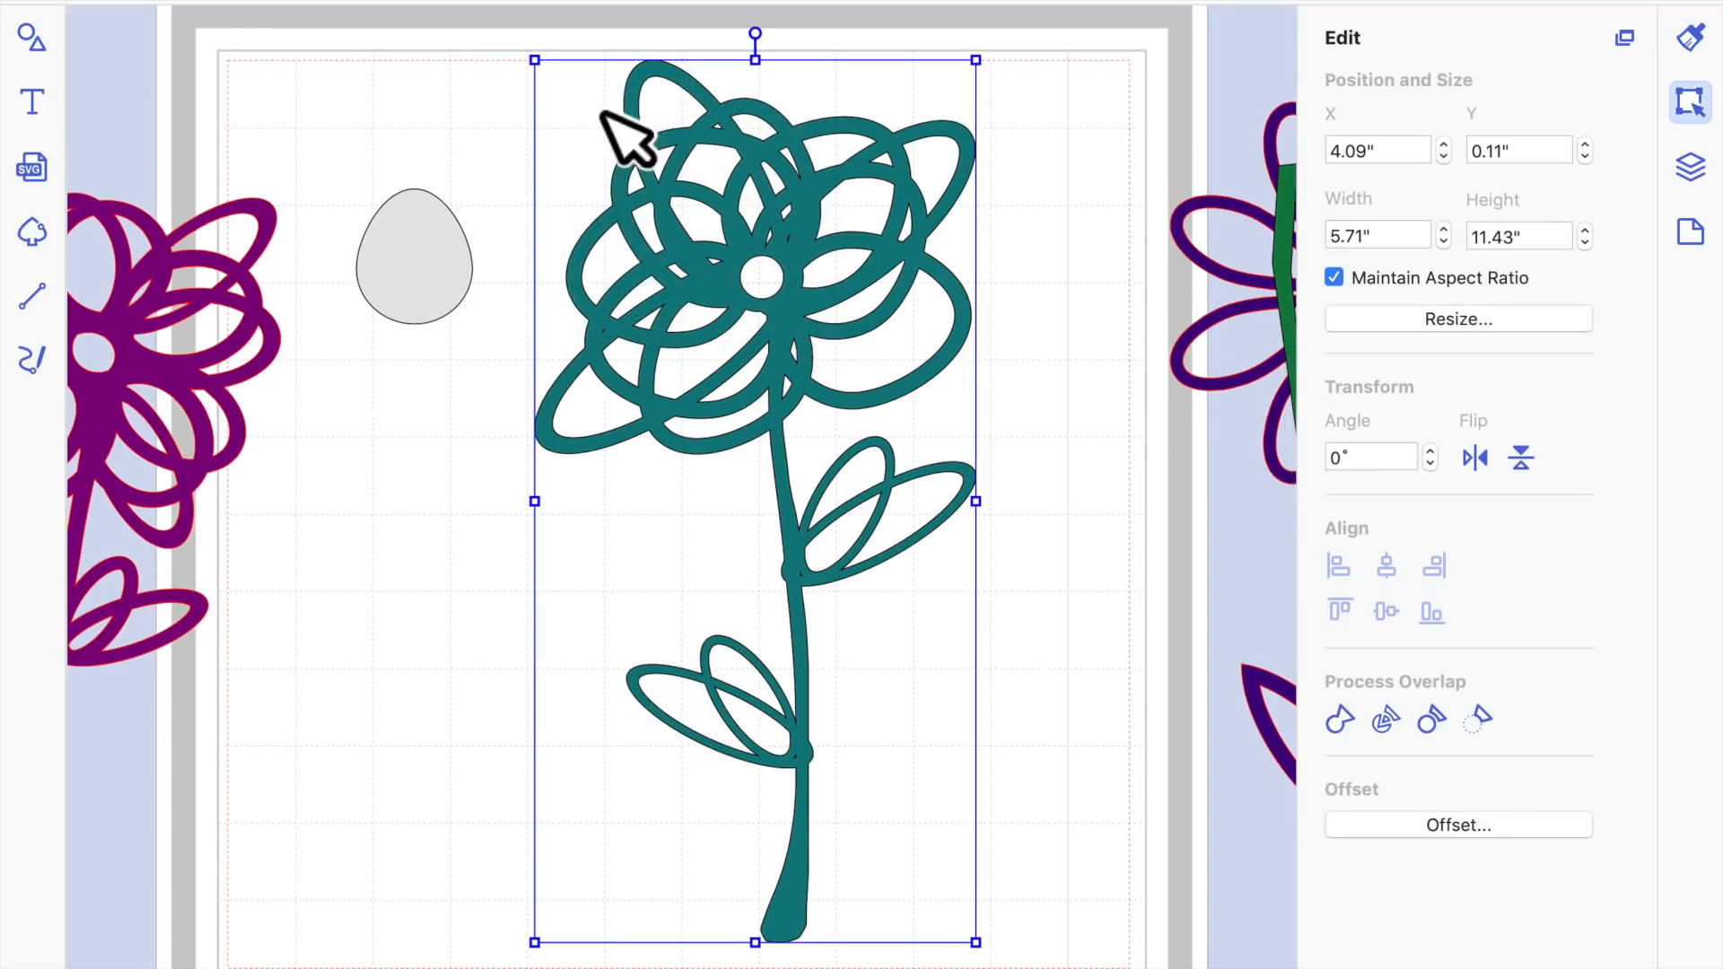
{"action": "left_click_drag", "start_coordinate": [564, 93], "coordinate": [740, 232]}
{"action": "left_click_drag", "start_coordinate": [881, 539], "coordinate": [915, 381]}
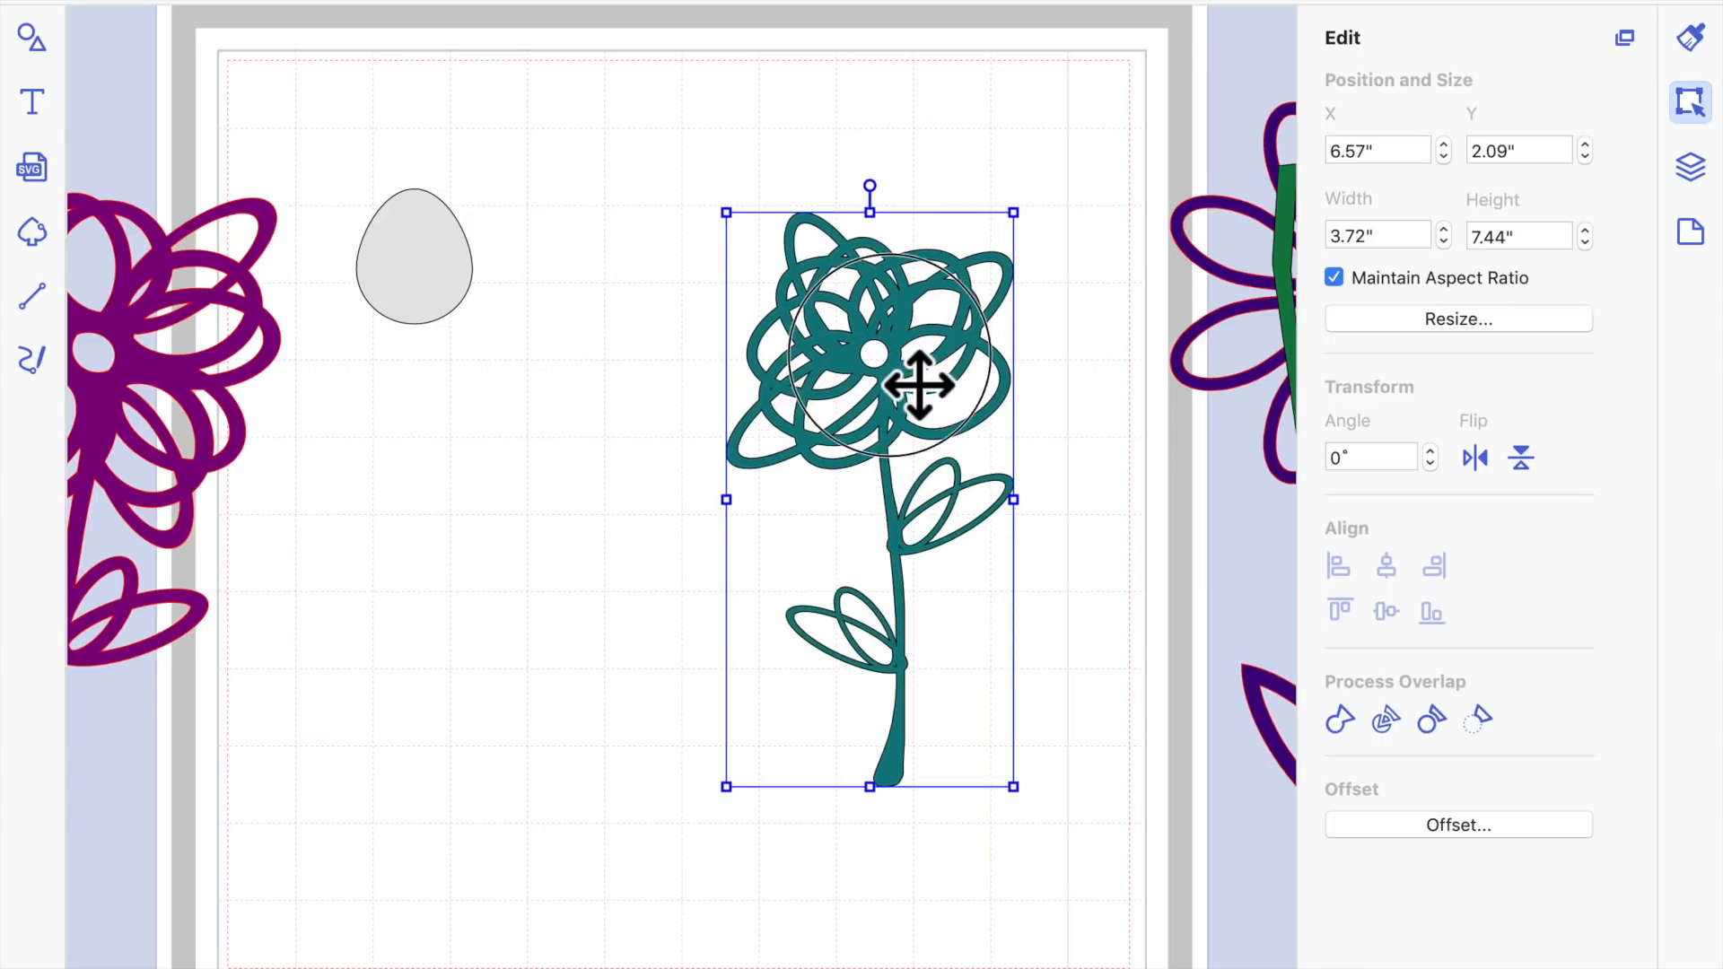
Move the purple flower onto the mat beside the teal one and delete the gray egg shape
{"action": "left_click_drag", "start_coordinate": [244, 378], "coordinate": [670, 354]}
{"action": "left_click", "coordinate": [435, 284]}
{"action": "key", "text": "Delete"}
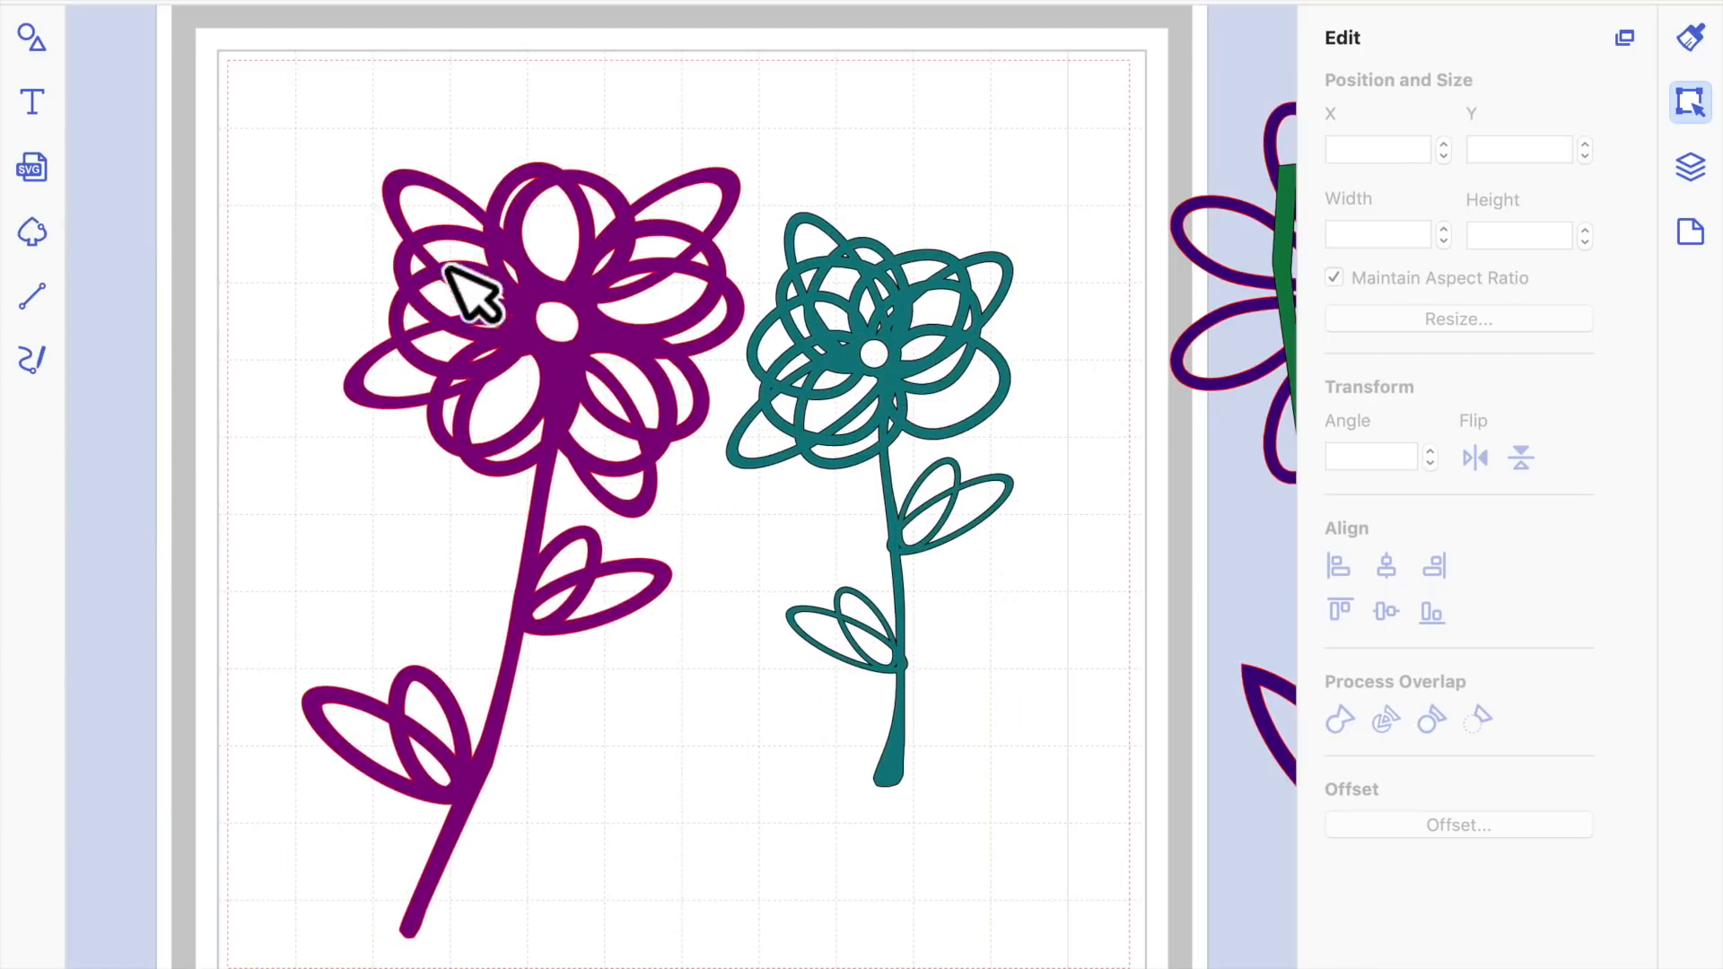
Scale the purple flower to about 4.32" wide and place it level with the teal flower's top
{"action": "left_click", "coordinate": [505, 269]}
{"action": "left_click_drag", "start_coordinate": [304, 167], "coordinate": [435, 254]}
{"action": "left_click", "coordinate": [654, 493]}
{"action": "left_click", "coordinate": [545, 406]}
{"action": "left_click", "coordinate": [742, 577]}
{"action": "left_click_drag", "start_coordinate": [646, 519], "coordinate": [552, 378]}
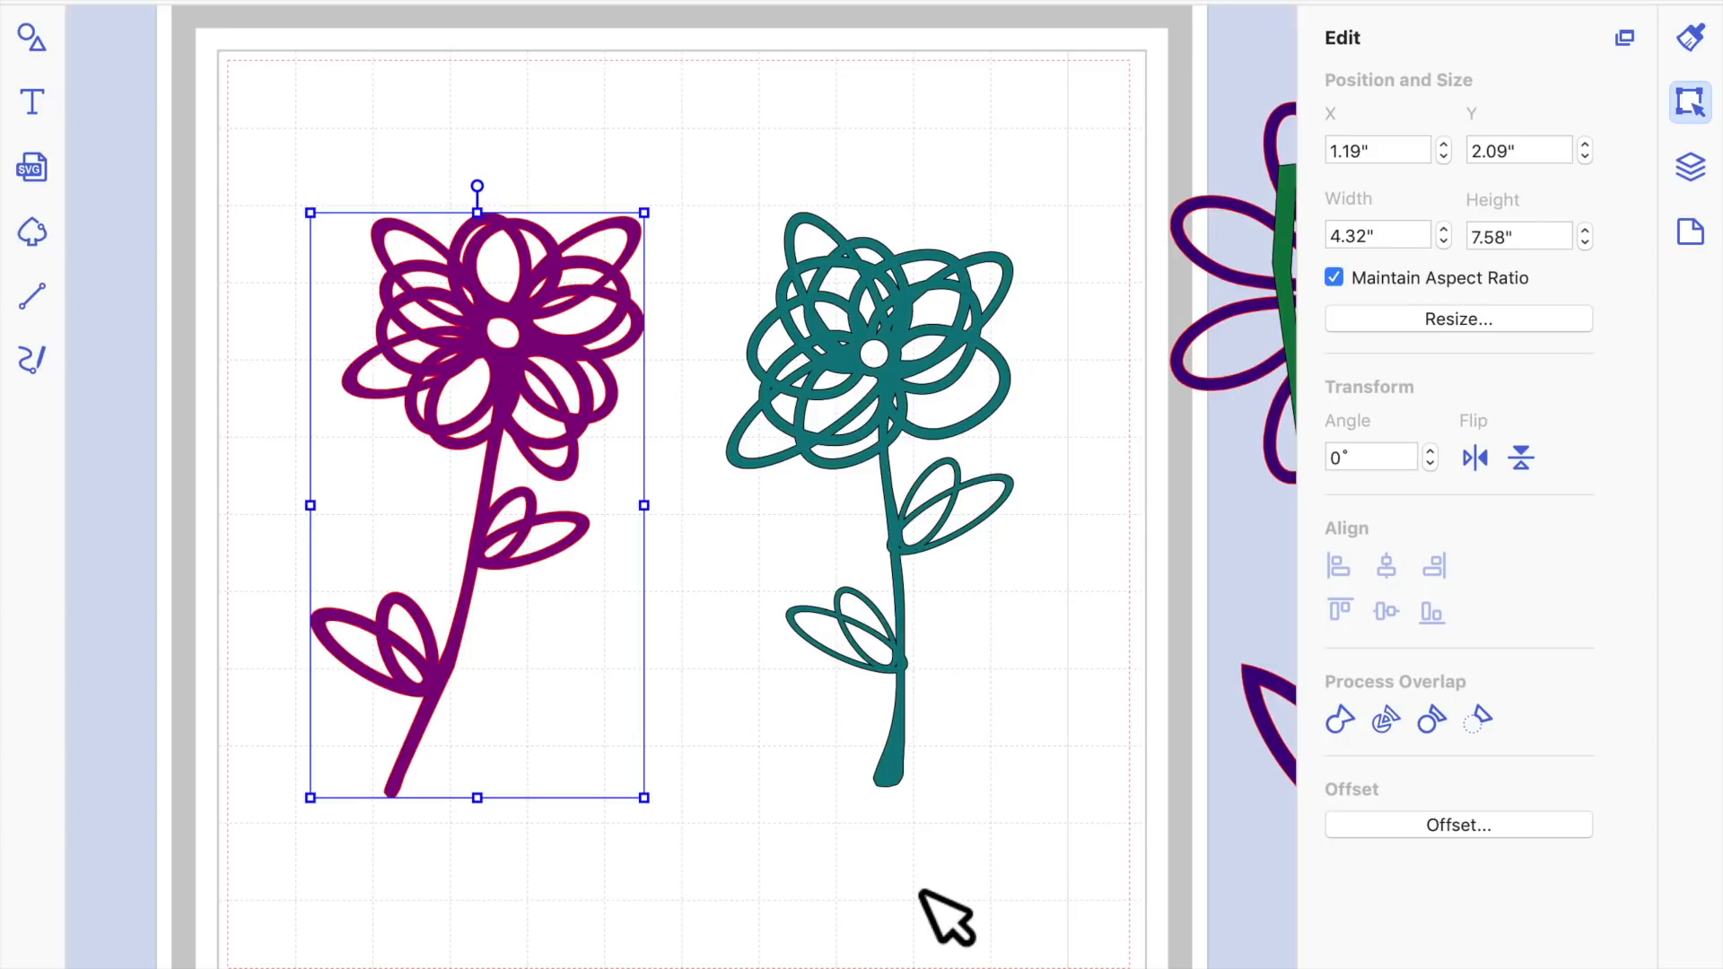
Create a 0.12" outward offset line with bevel corners around only the teal flower's outer edge, leaving the original as is
{"action": "left_click", "coordinate": [936, 451]}
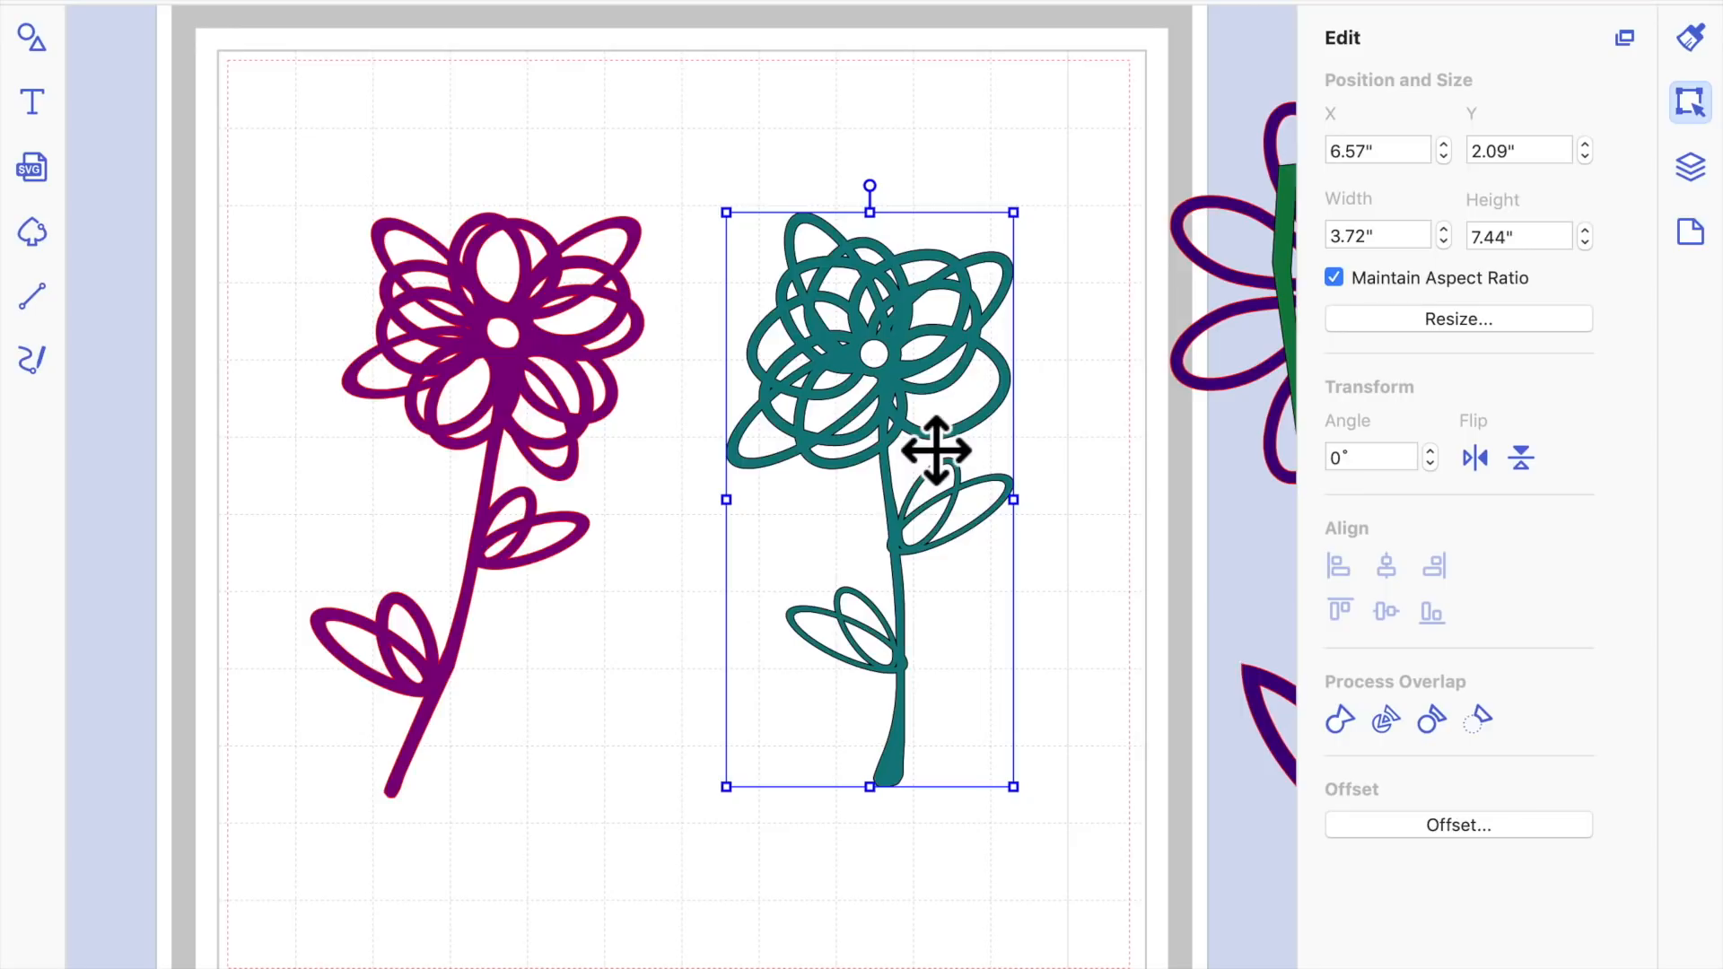
{"action": "left_click", "coordinate": [1404, 828]}
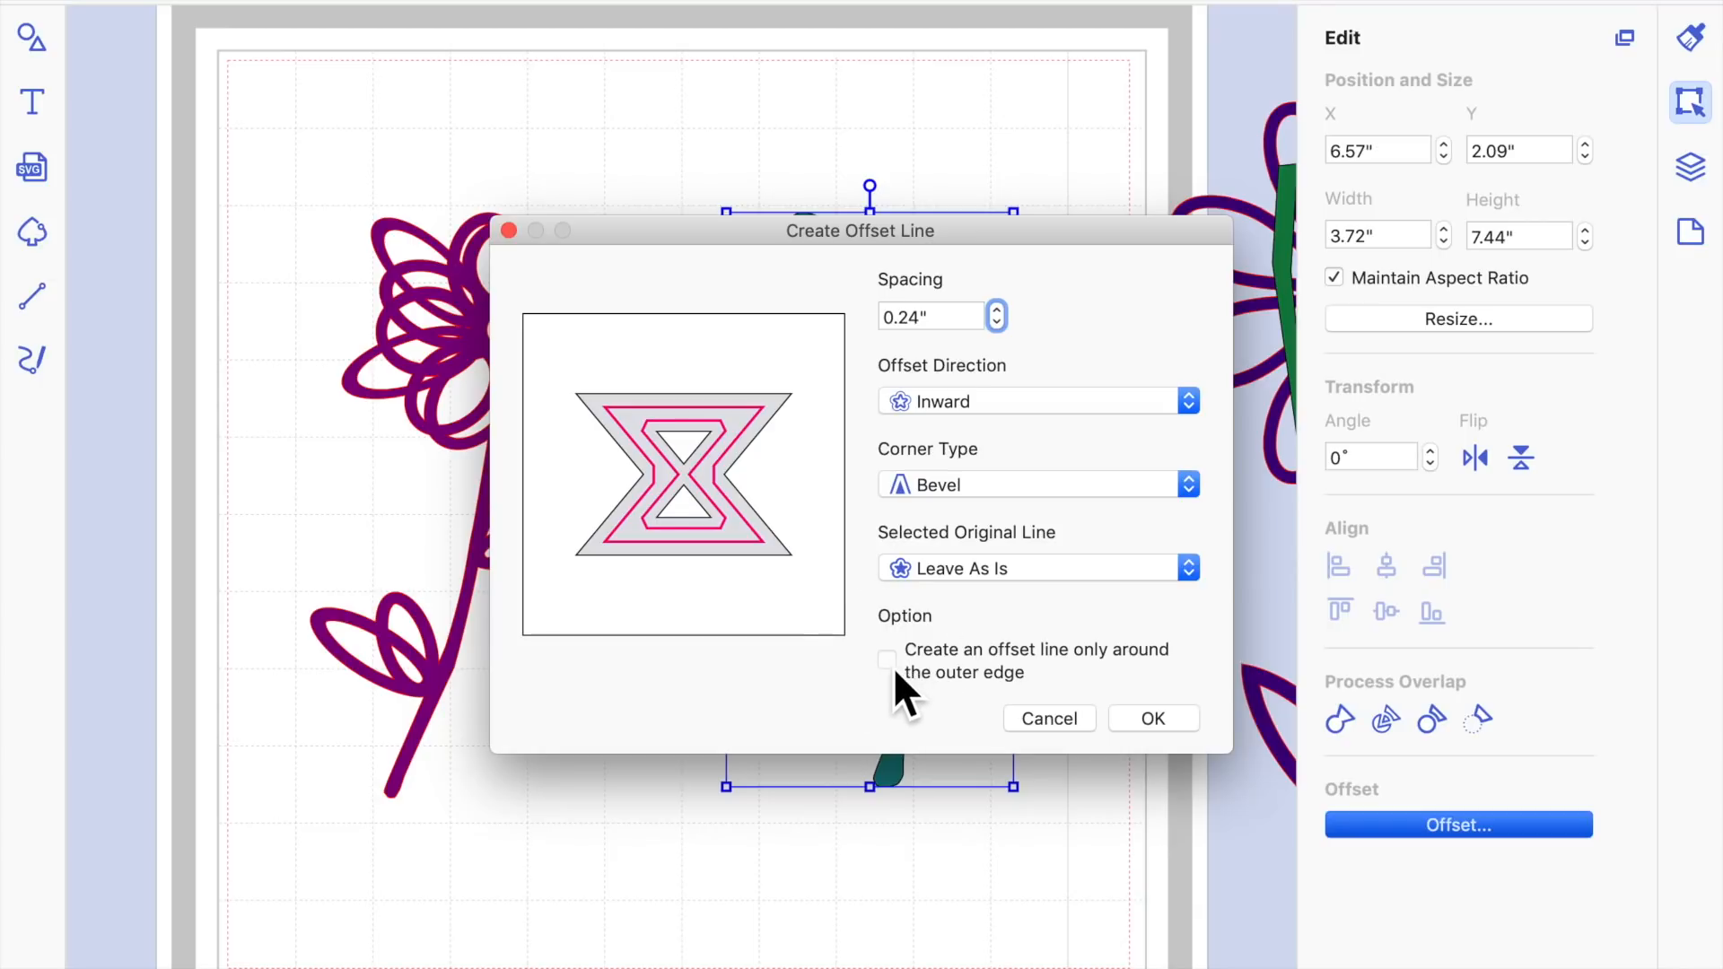
{"action": "left_click", "coordinate": [1195, 395]}
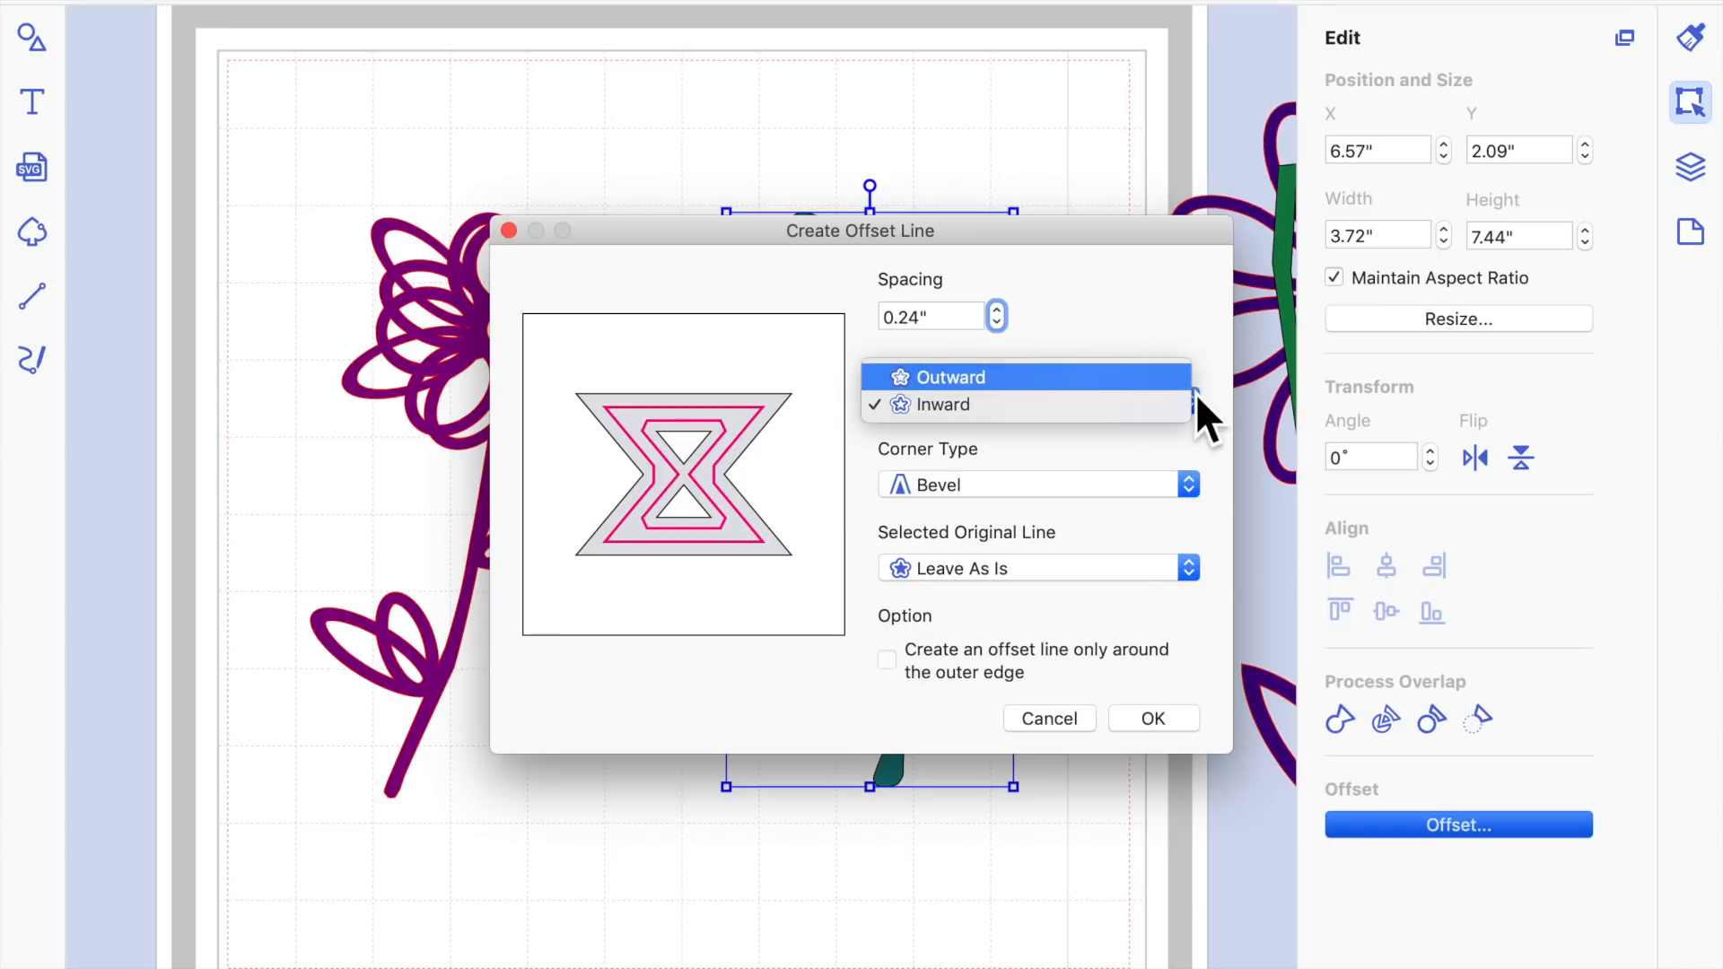
{"action": "left_click", "coordinate": [1060, 381]}
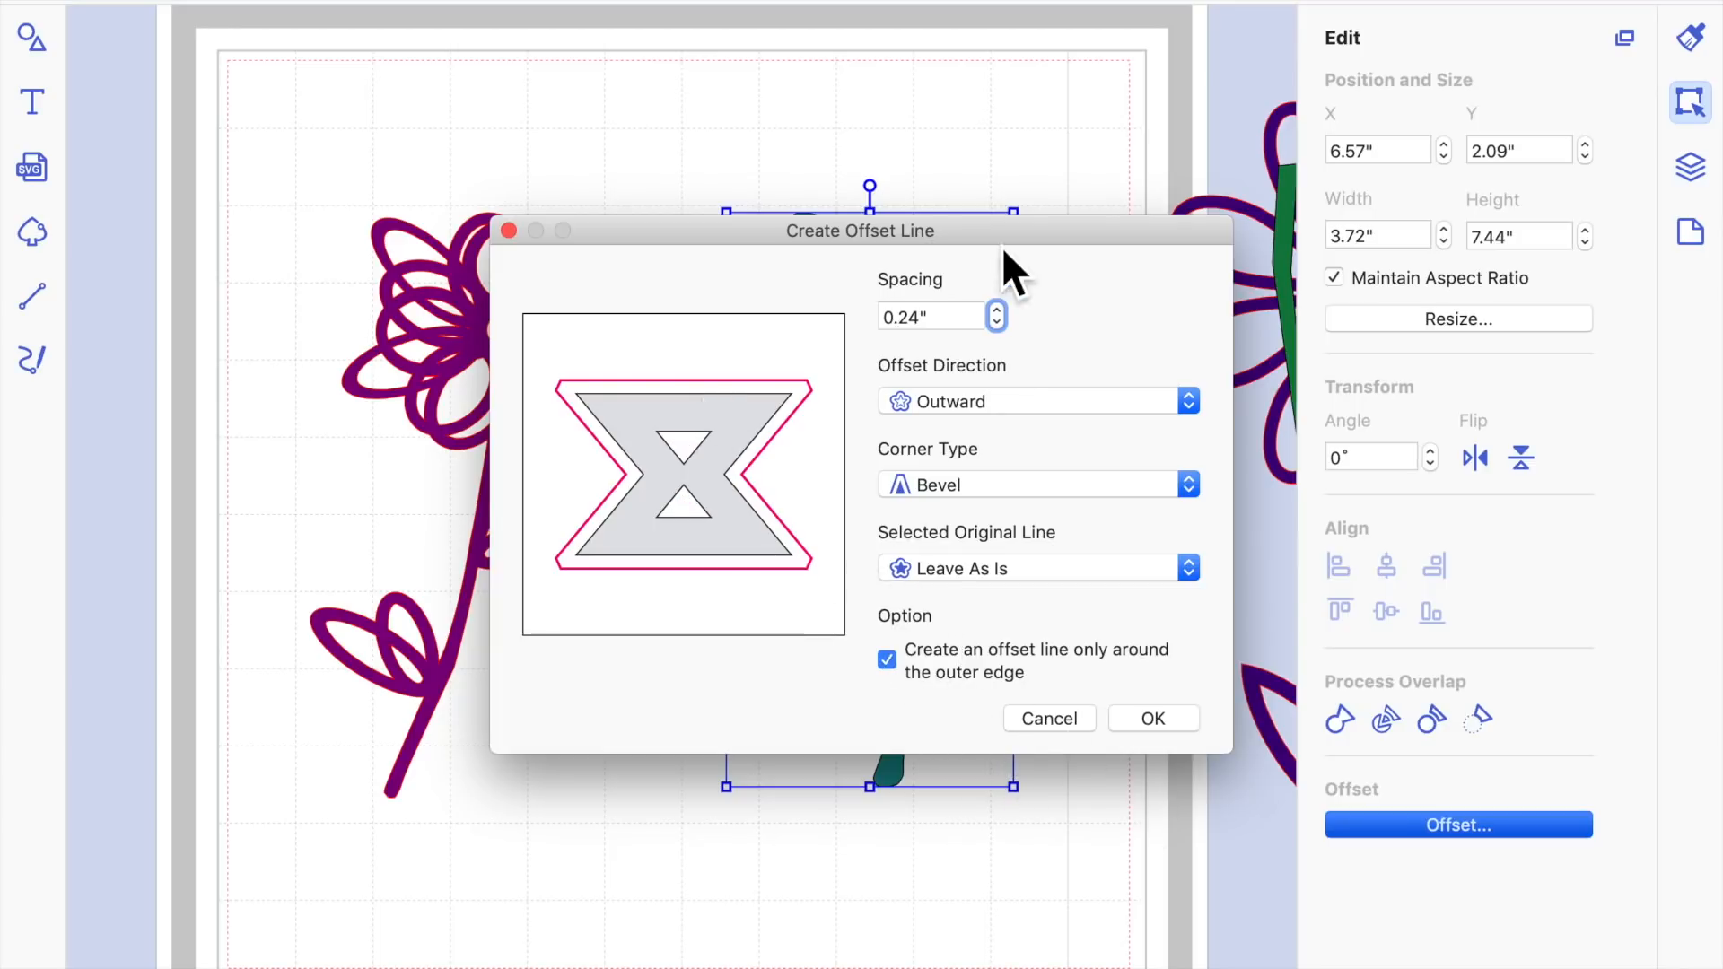
{"action": "left_click", "coordinate": [996, 322]}
{"action": "left_click", "coordinate": [996, 321]}
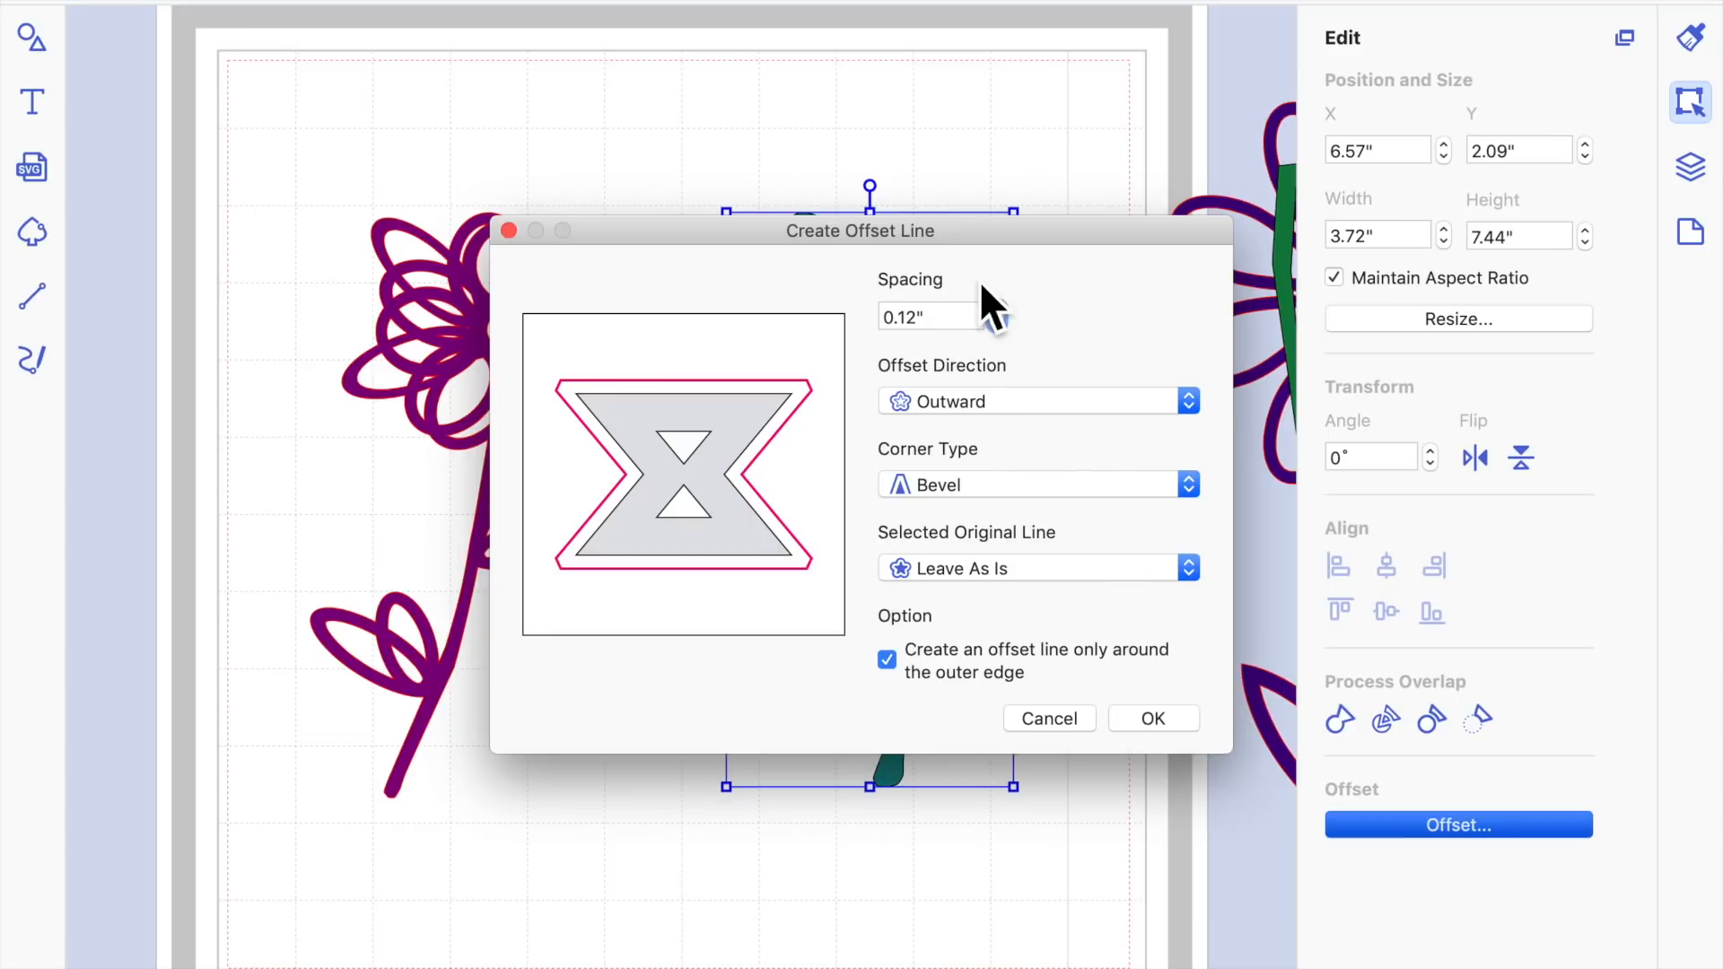
{"action": "left_click", "coordinate": [1172, 724]}
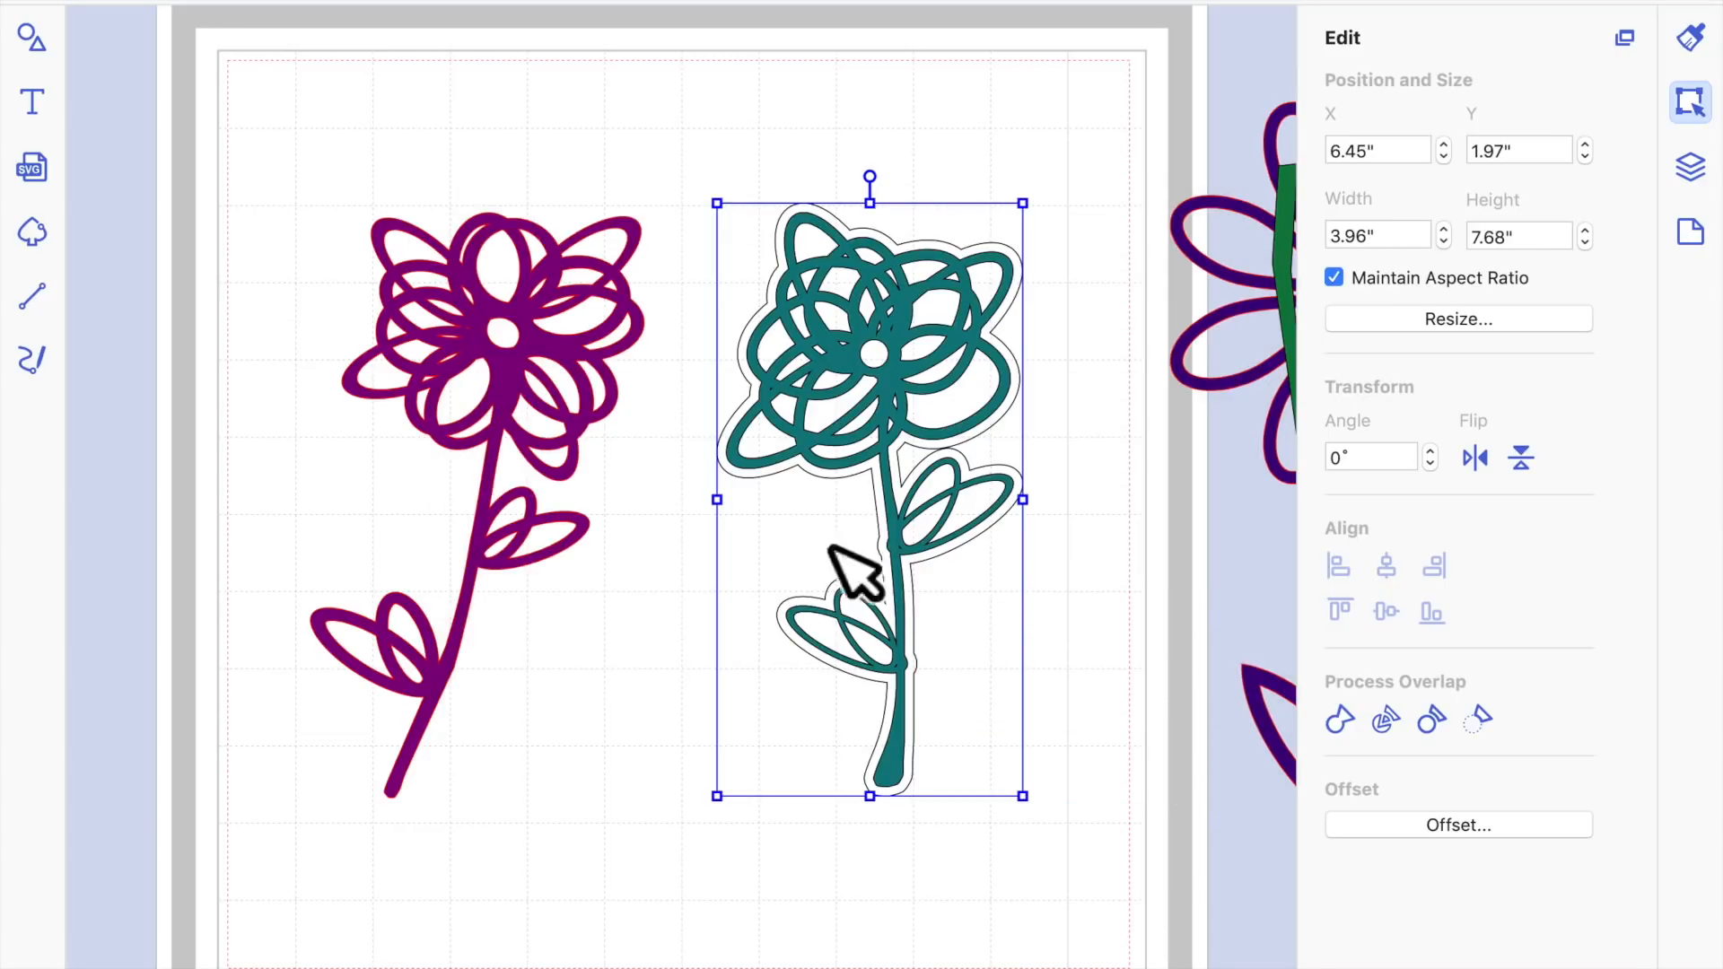
Fill the new offset shape with Eggplant at about half opacity and close the color picker
{"action": "left_click", "coordinate": [1692, 40]}
{"action": "left_click", "coordinate": [1400, 253]}
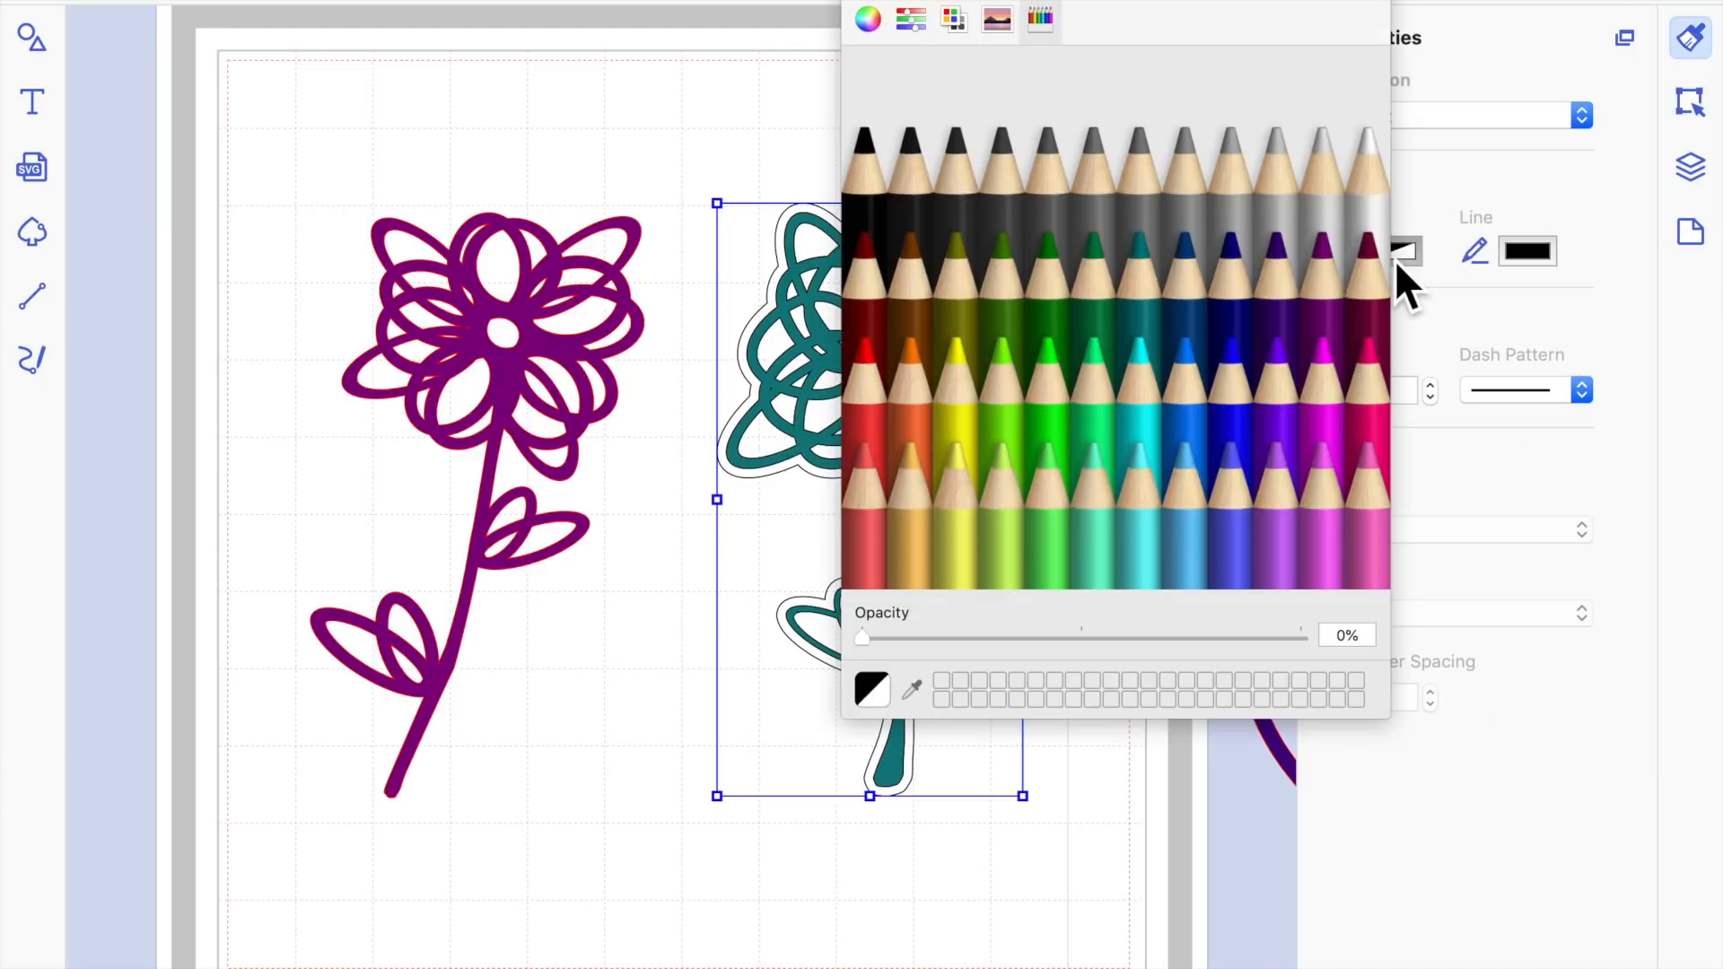
{"action": "left_click", "coordinate": [1334, 223]}
{"action": "left_click", "coordinate": [1276, 251]}
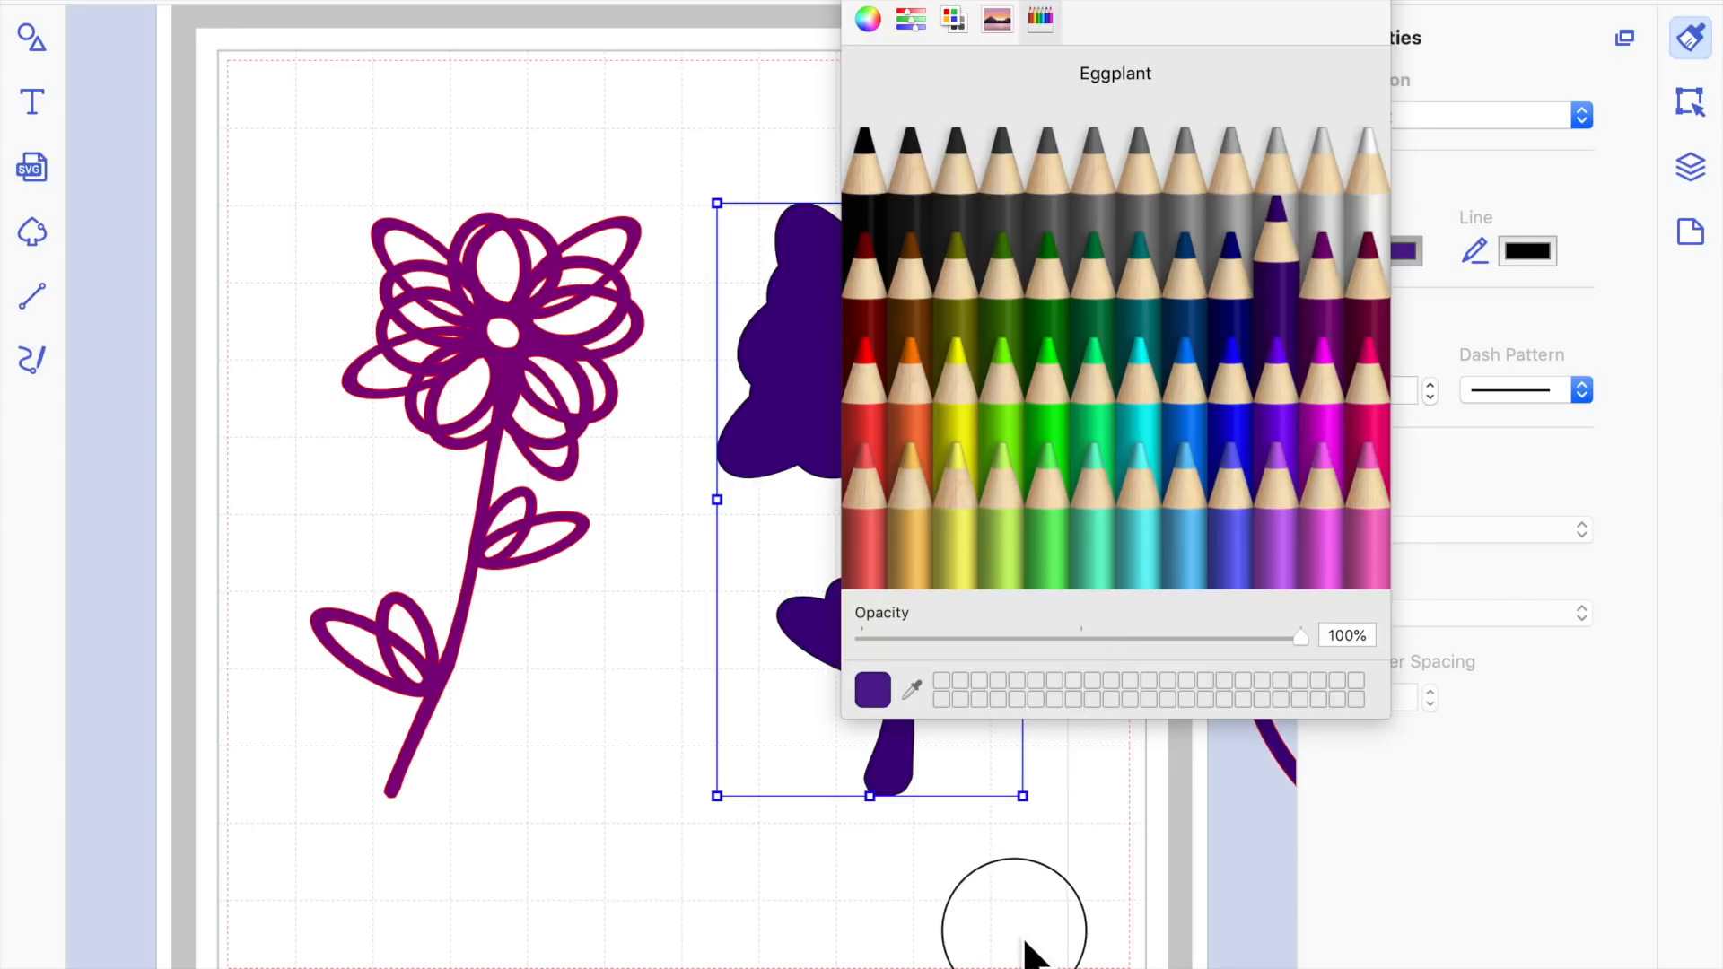
{"action": "left_click", "coordinate": [1084, 638]}
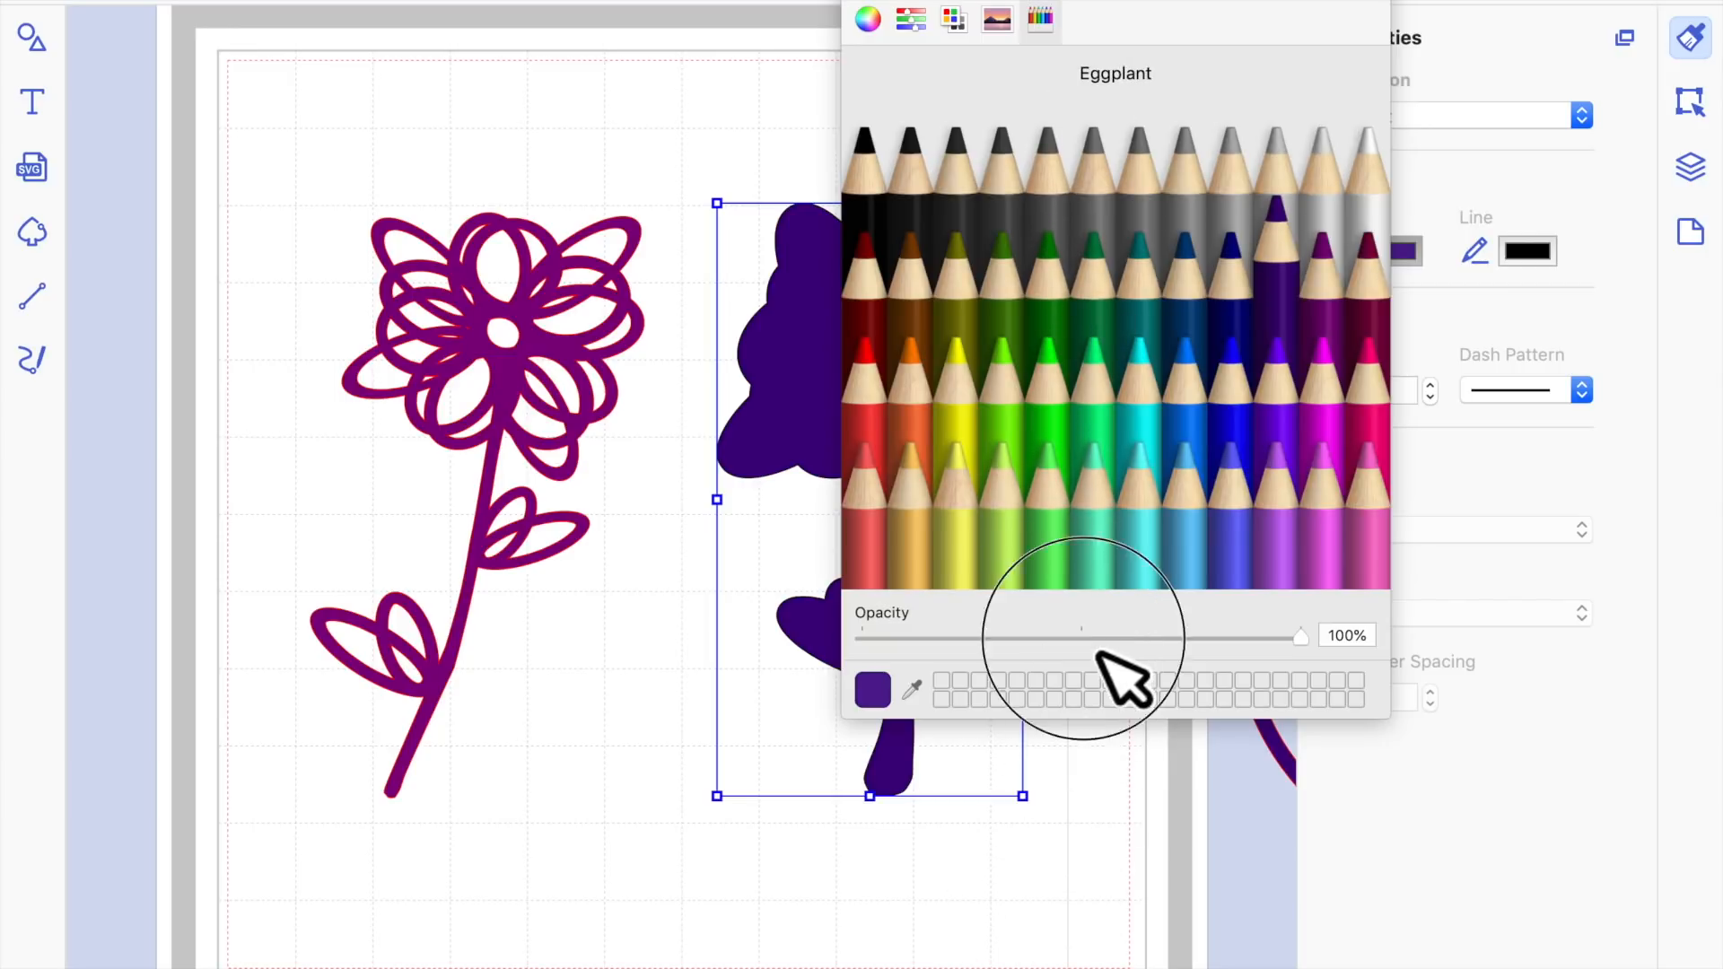
{"action": "left_click", "coordinate": [1108, 912]}
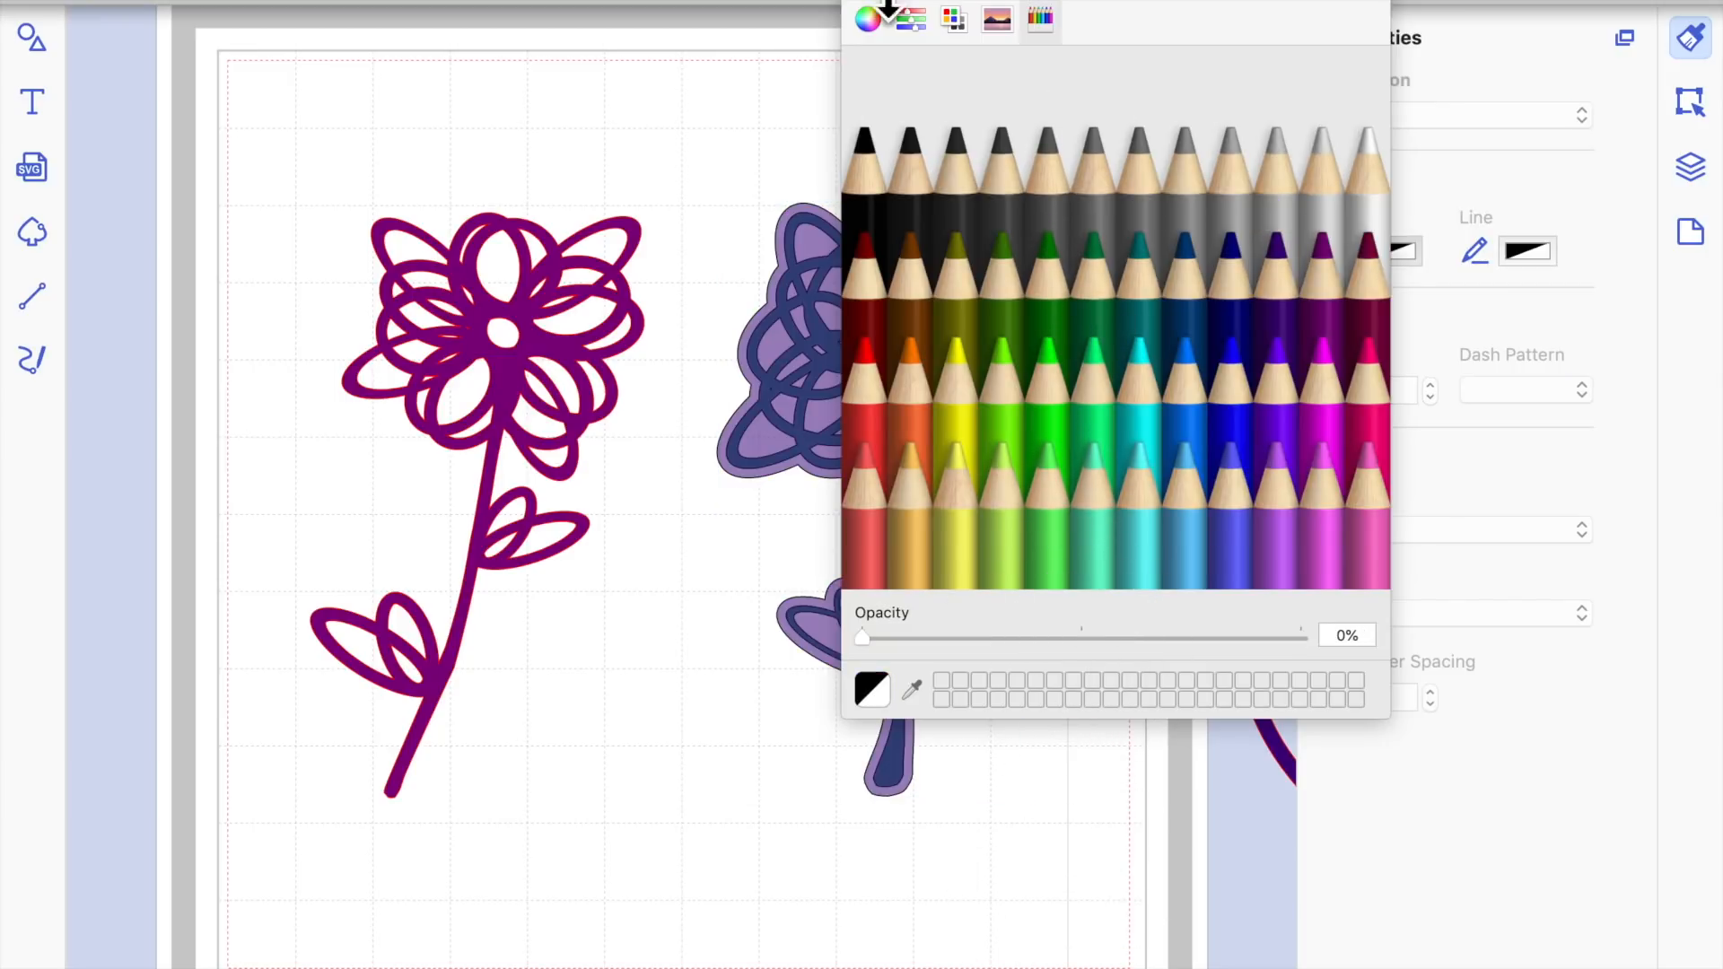
{"action": "left_click", "coordinate": [867, 3]}
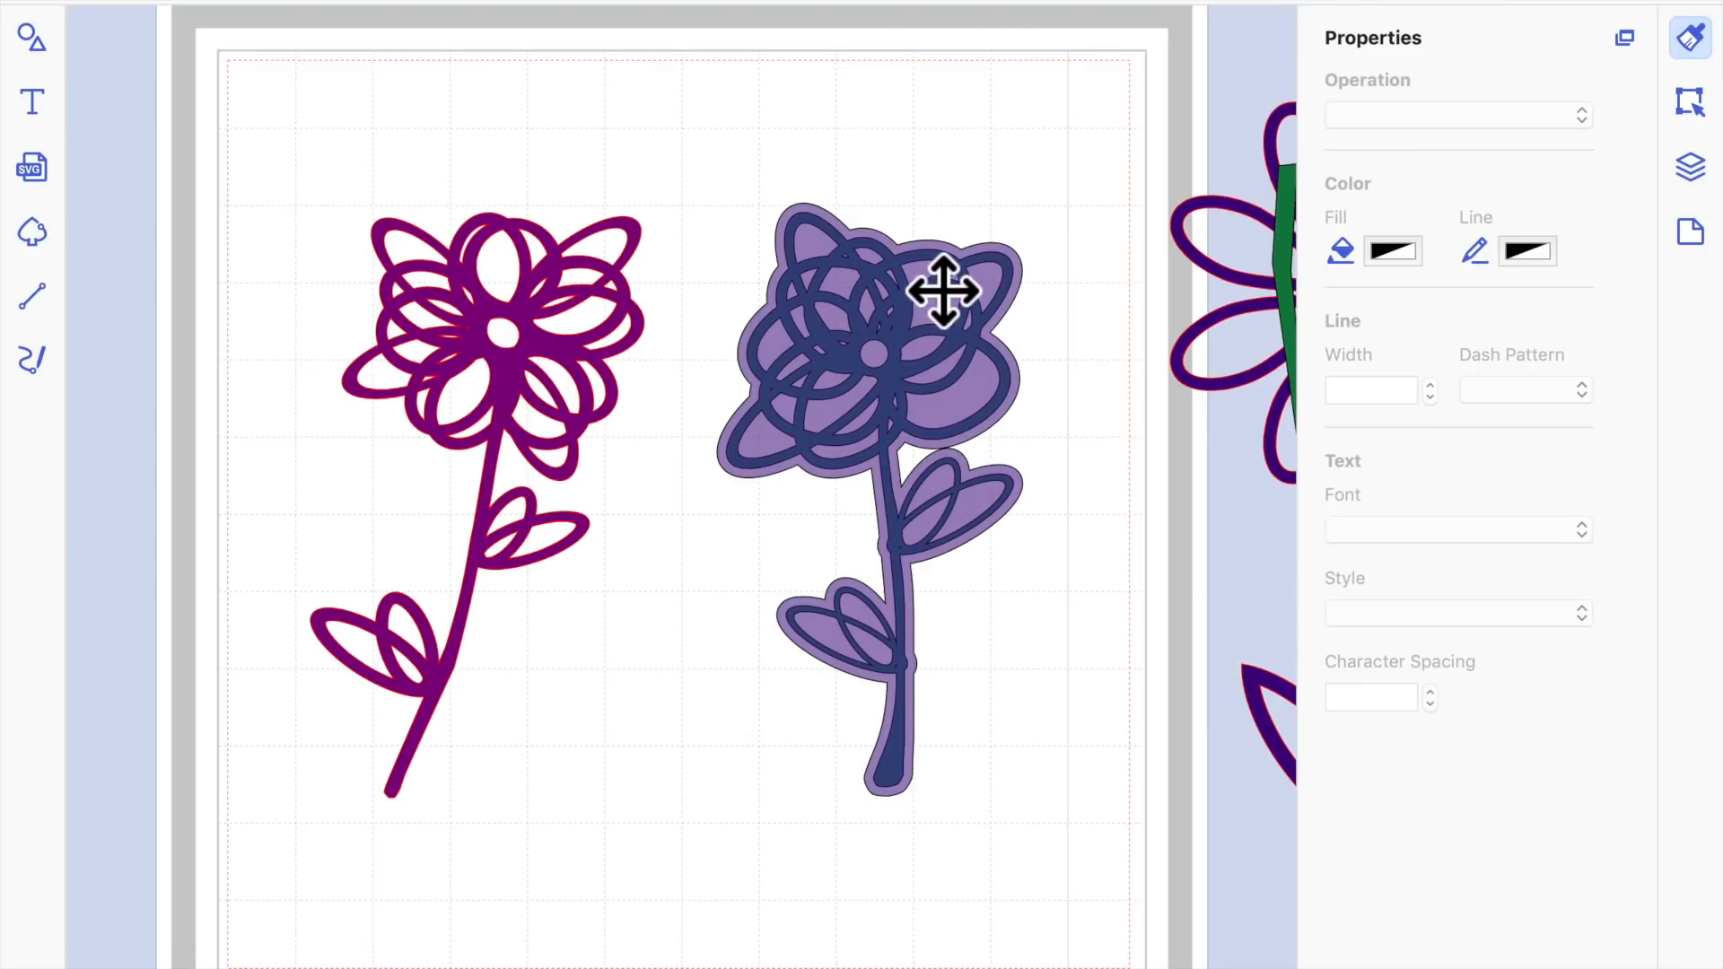
Move the translucent purple silhouette off the teal flower, and give the flower a narrower outward outer-edge offset about 3.80" wide
{"action": "left_click_drag", "start_coordinate": [912, 431], "coordinate": [652, 619]}
{"action": "left_click", "coordinate": [917, 410]}
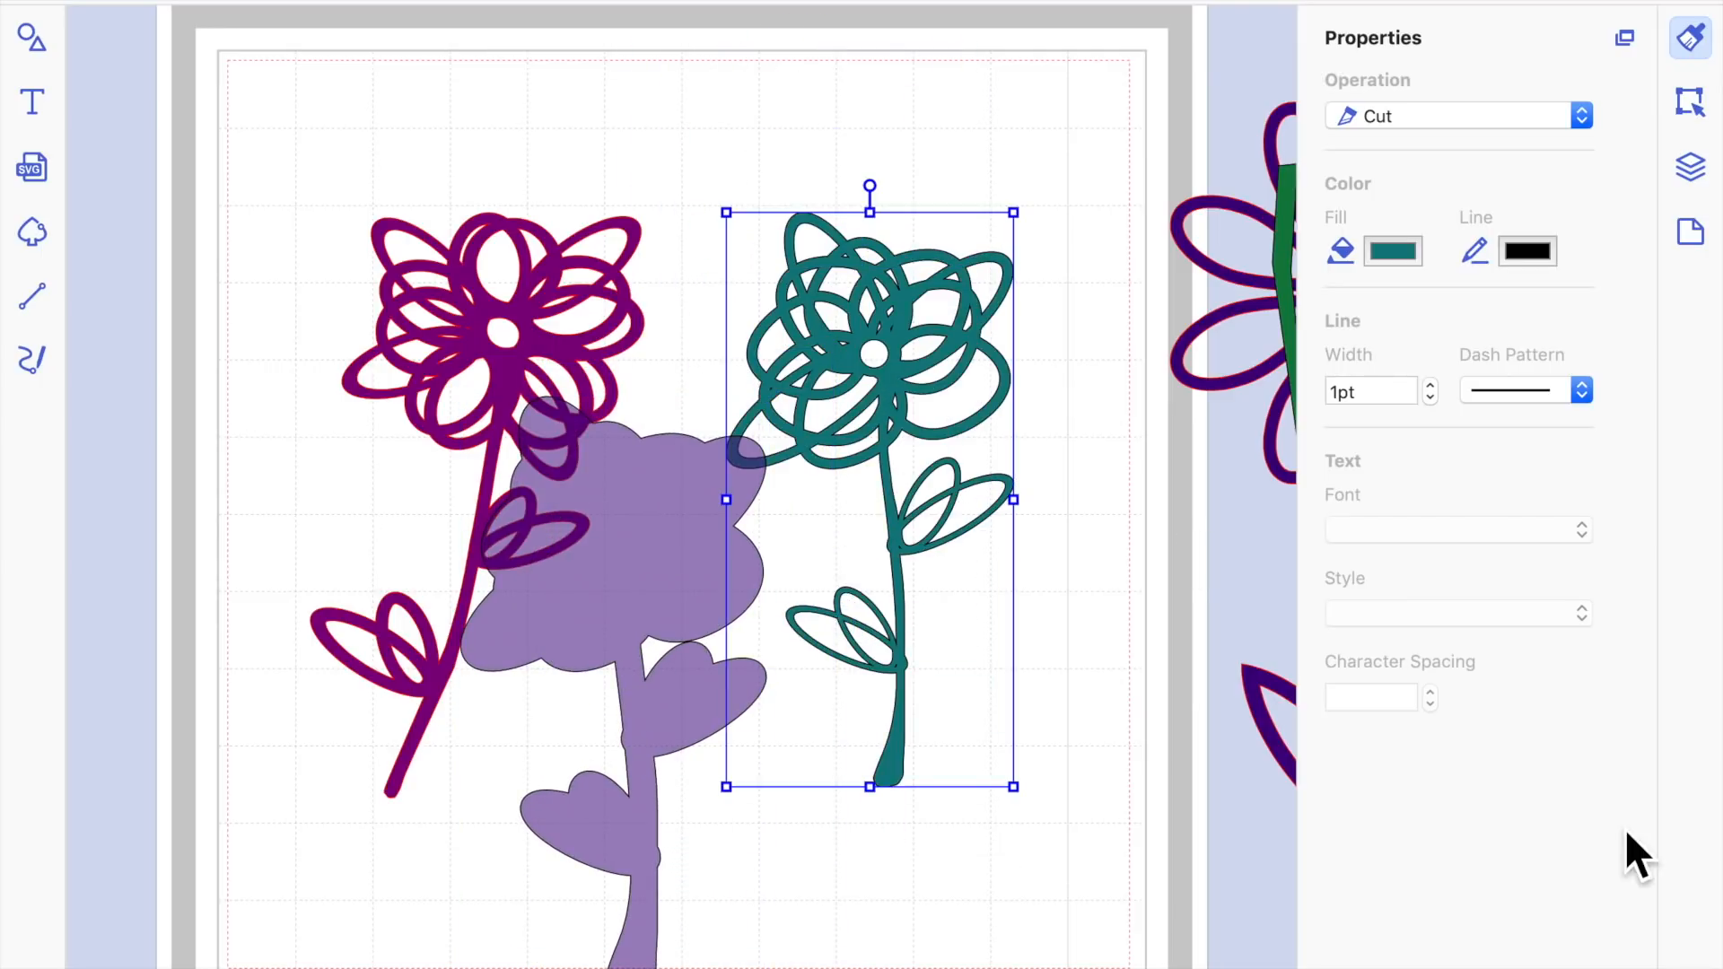
{"action": "left_click", "coordinate": [1702, 102]}
{"action": "left_click", "coordinate": [1525, 823]}
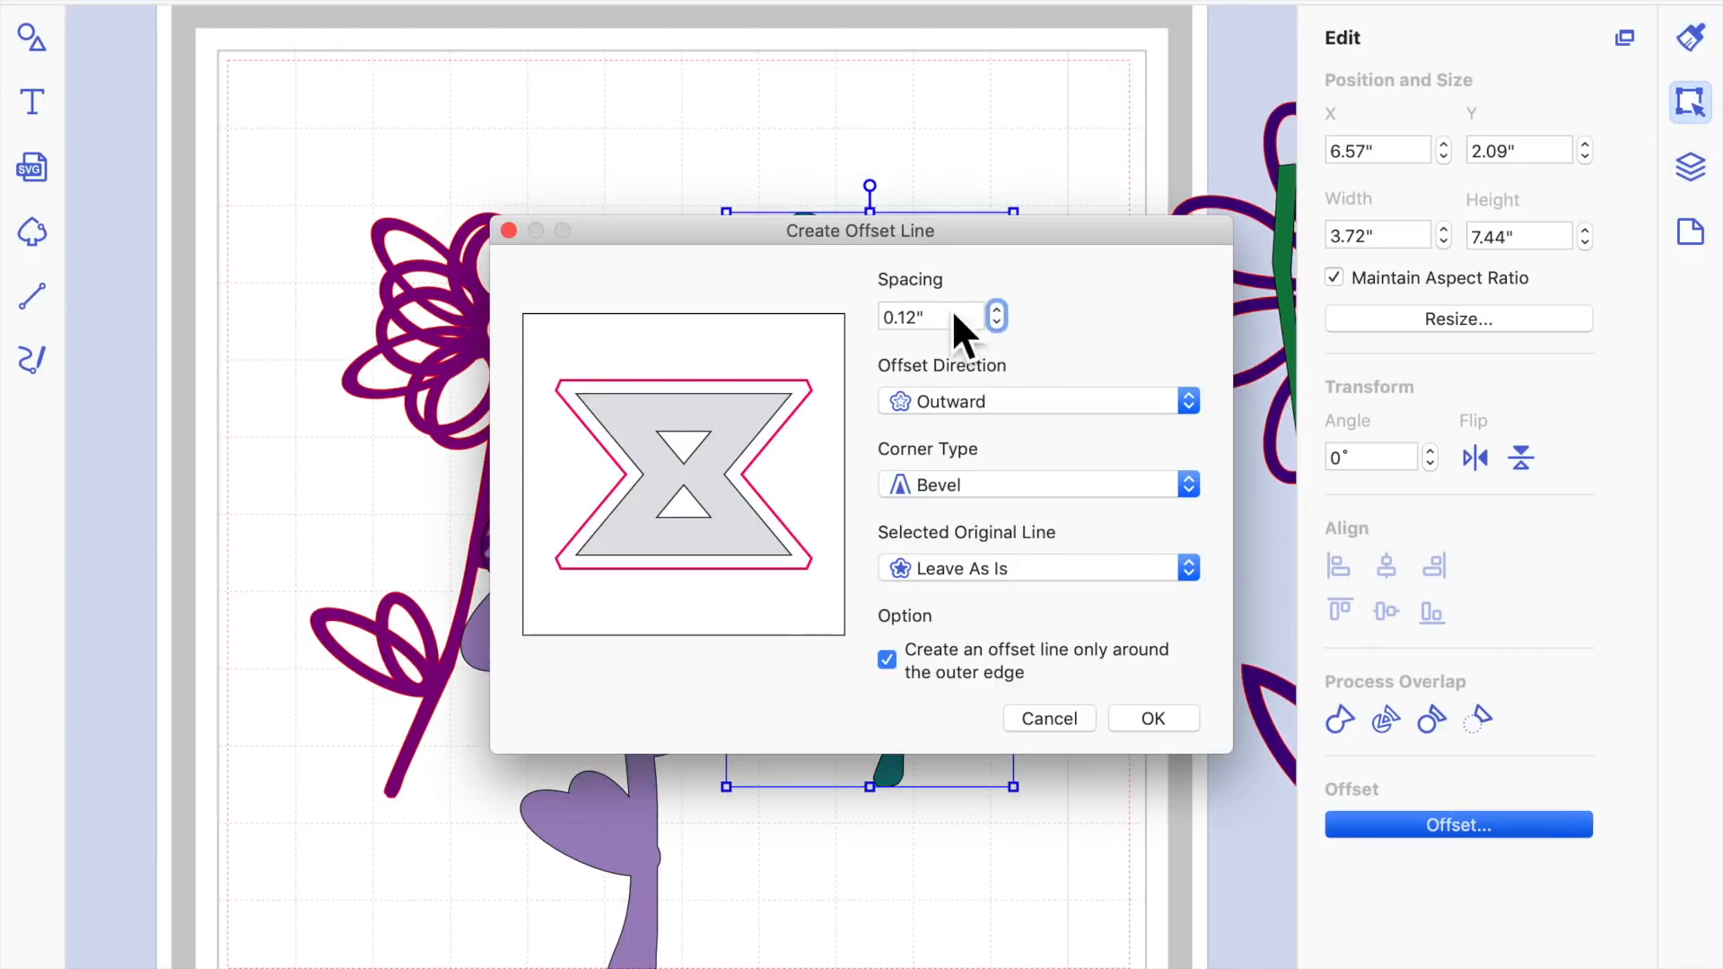
{"action": "left_click", "coordinate": [1000, 326]}
{"action": "left_click", "coordinate": [1000, 326]}
{"action": "left_click", "coordinate": [1000, 326]}
{"action": "left_click", "coordinate": [1154, 718]}
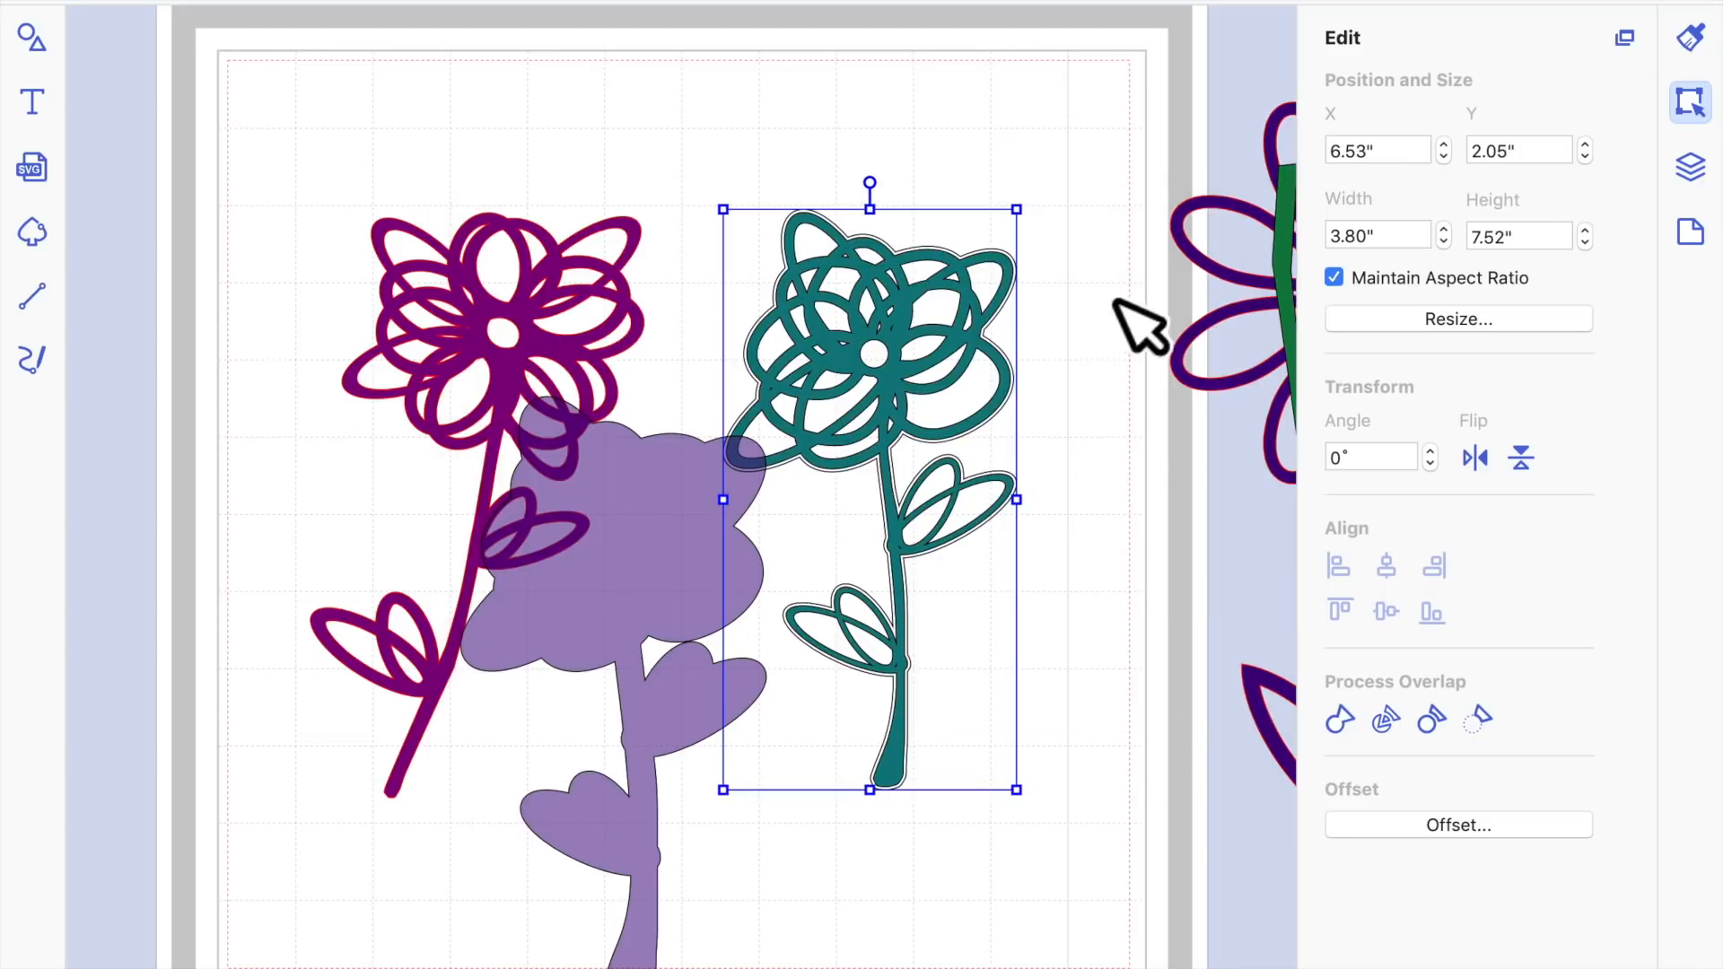
Fill the teal flower's narrower outer offset with light gray and undo the trial move that pulls it off the flower
{"action": "left_click", "coordinate": [1699, 42]}
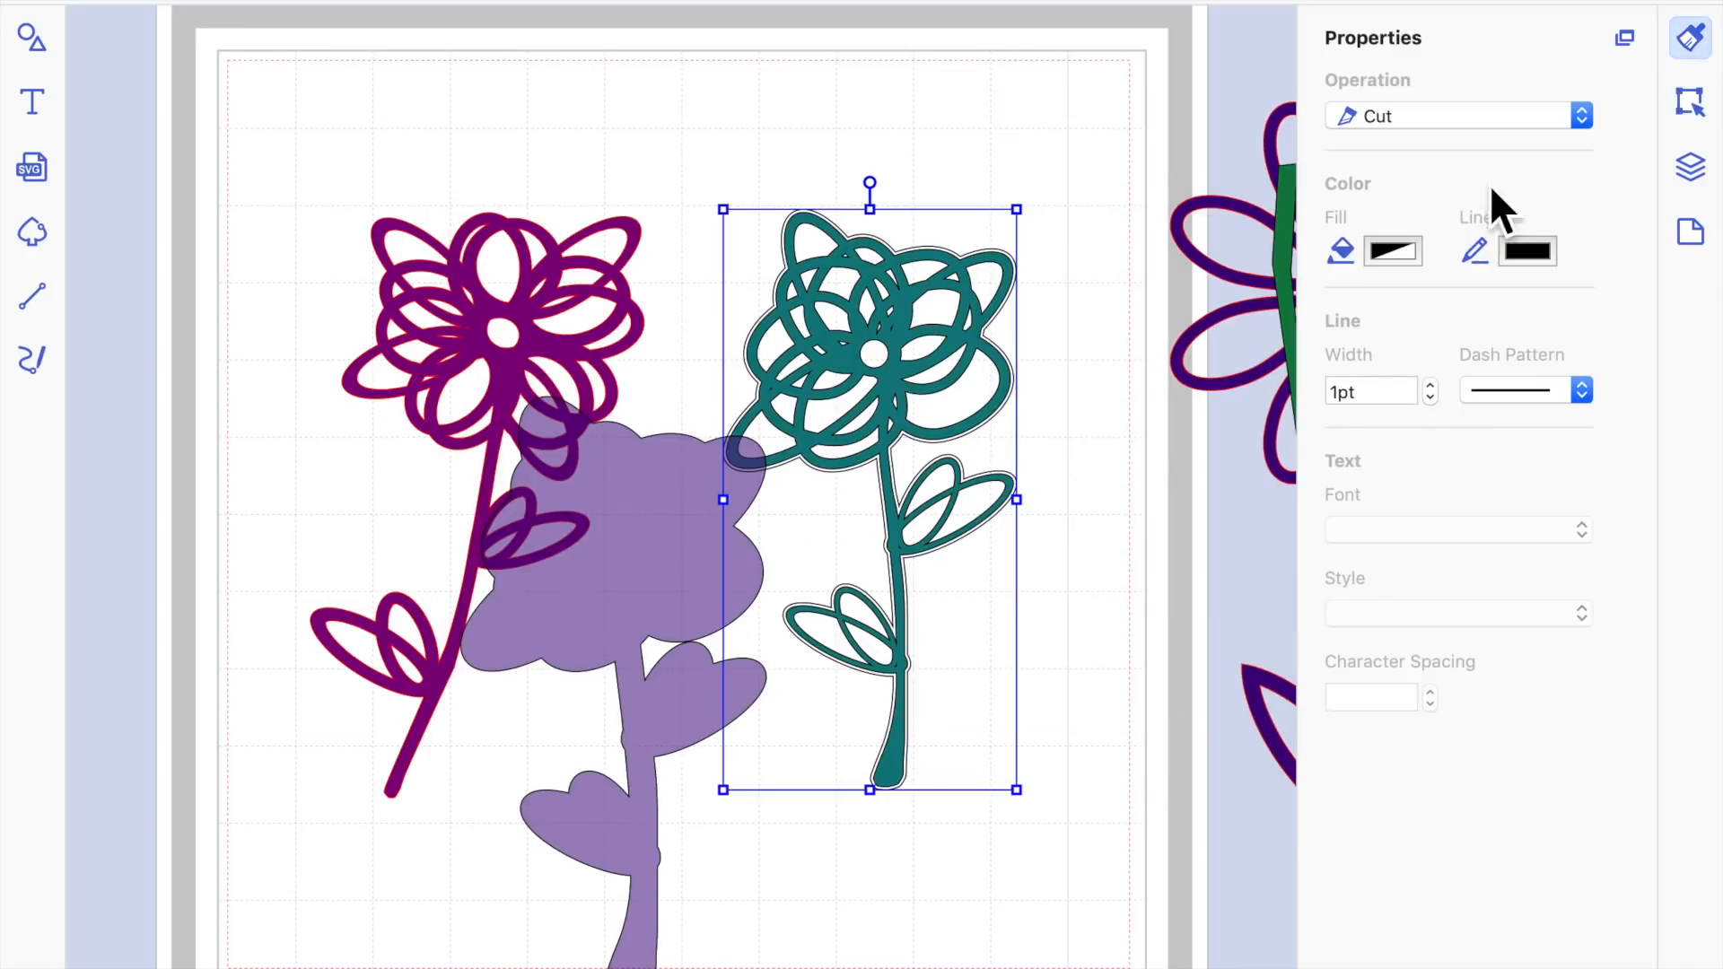
{"action": "left_click", "coordinate": [1420, 248]}
{"action": "left_click", "coordinate": [1332, 215]}
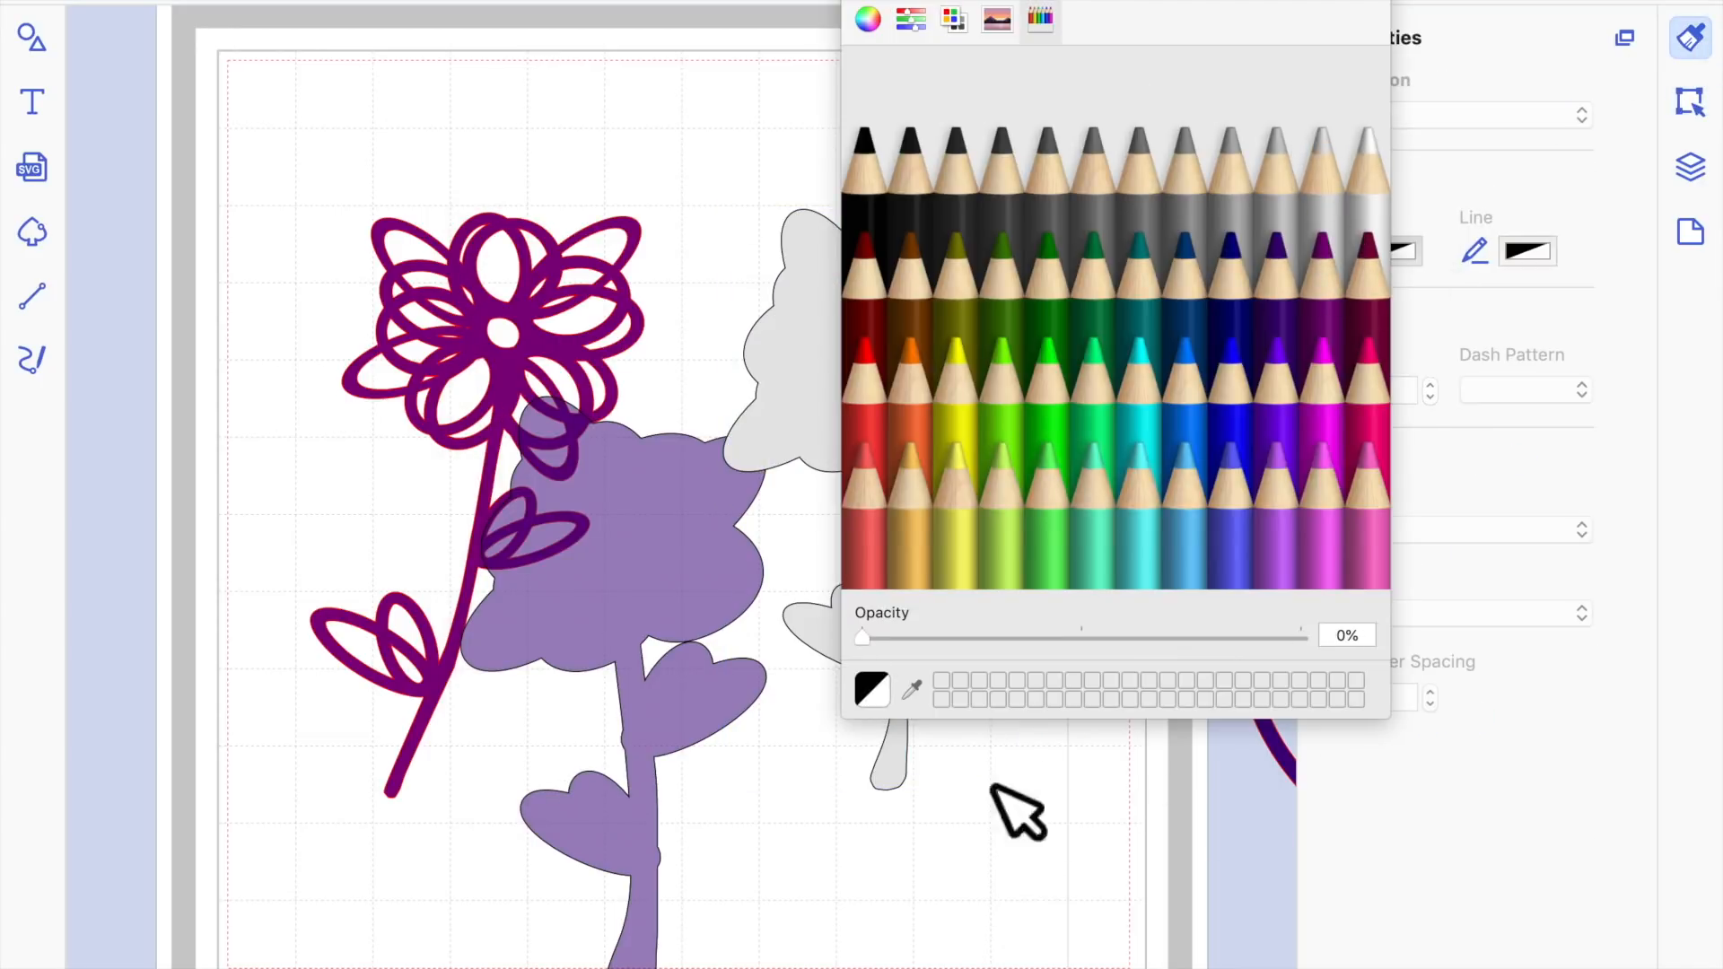
{"action": "left_click", "coordinate": [868, 3]}
{"action": "left_click_drag", "start_coordinate": [927, 384], "coordinate": [985, 388]}
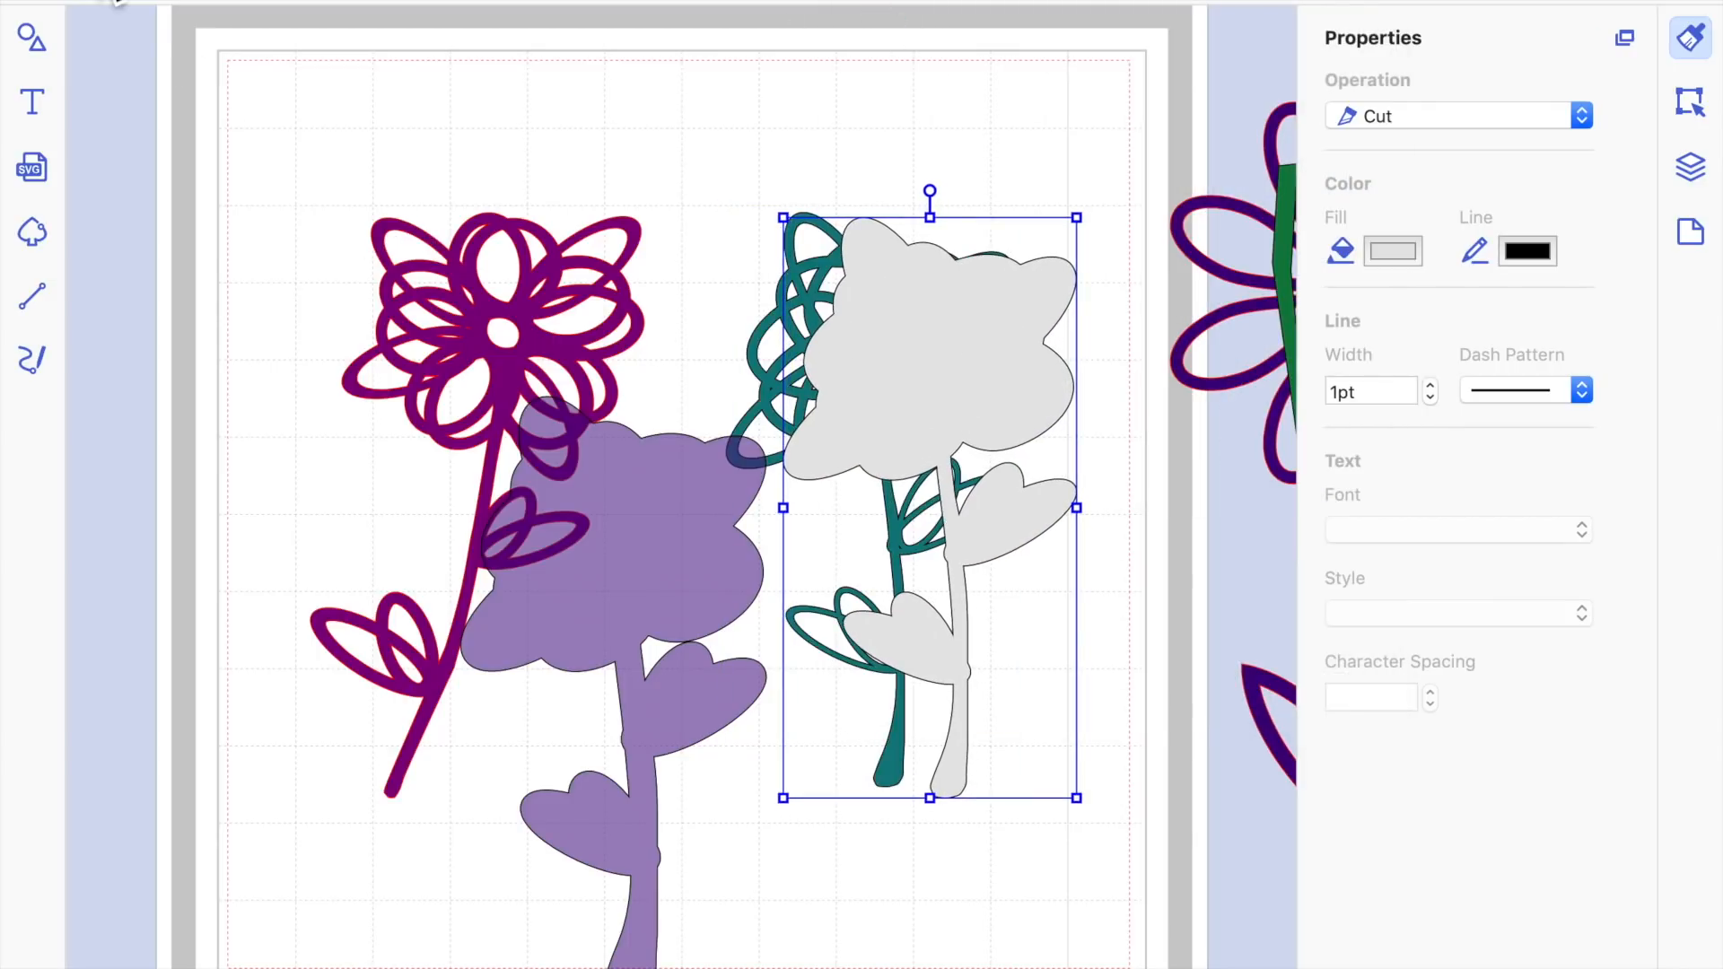
{"action": "key", "text": "super+z"}
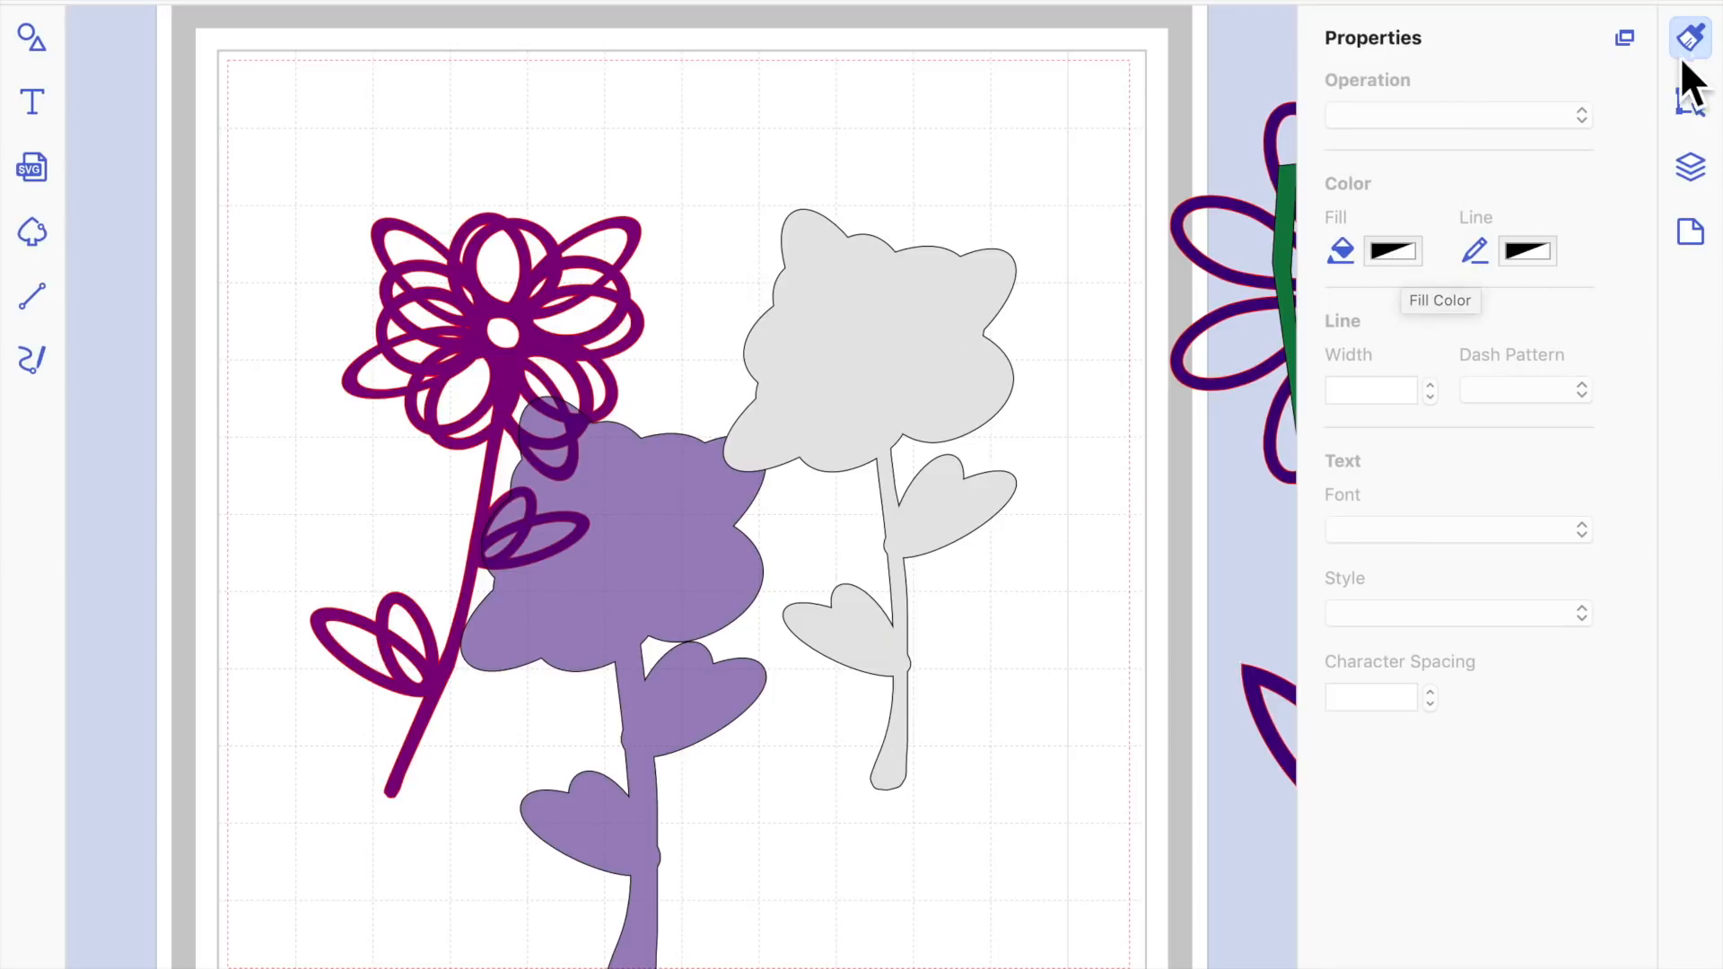
Set the gray silhouette's fill opacity to 51% and close the color picker
{"action": "left_click", "coordinate": [942, 341]}
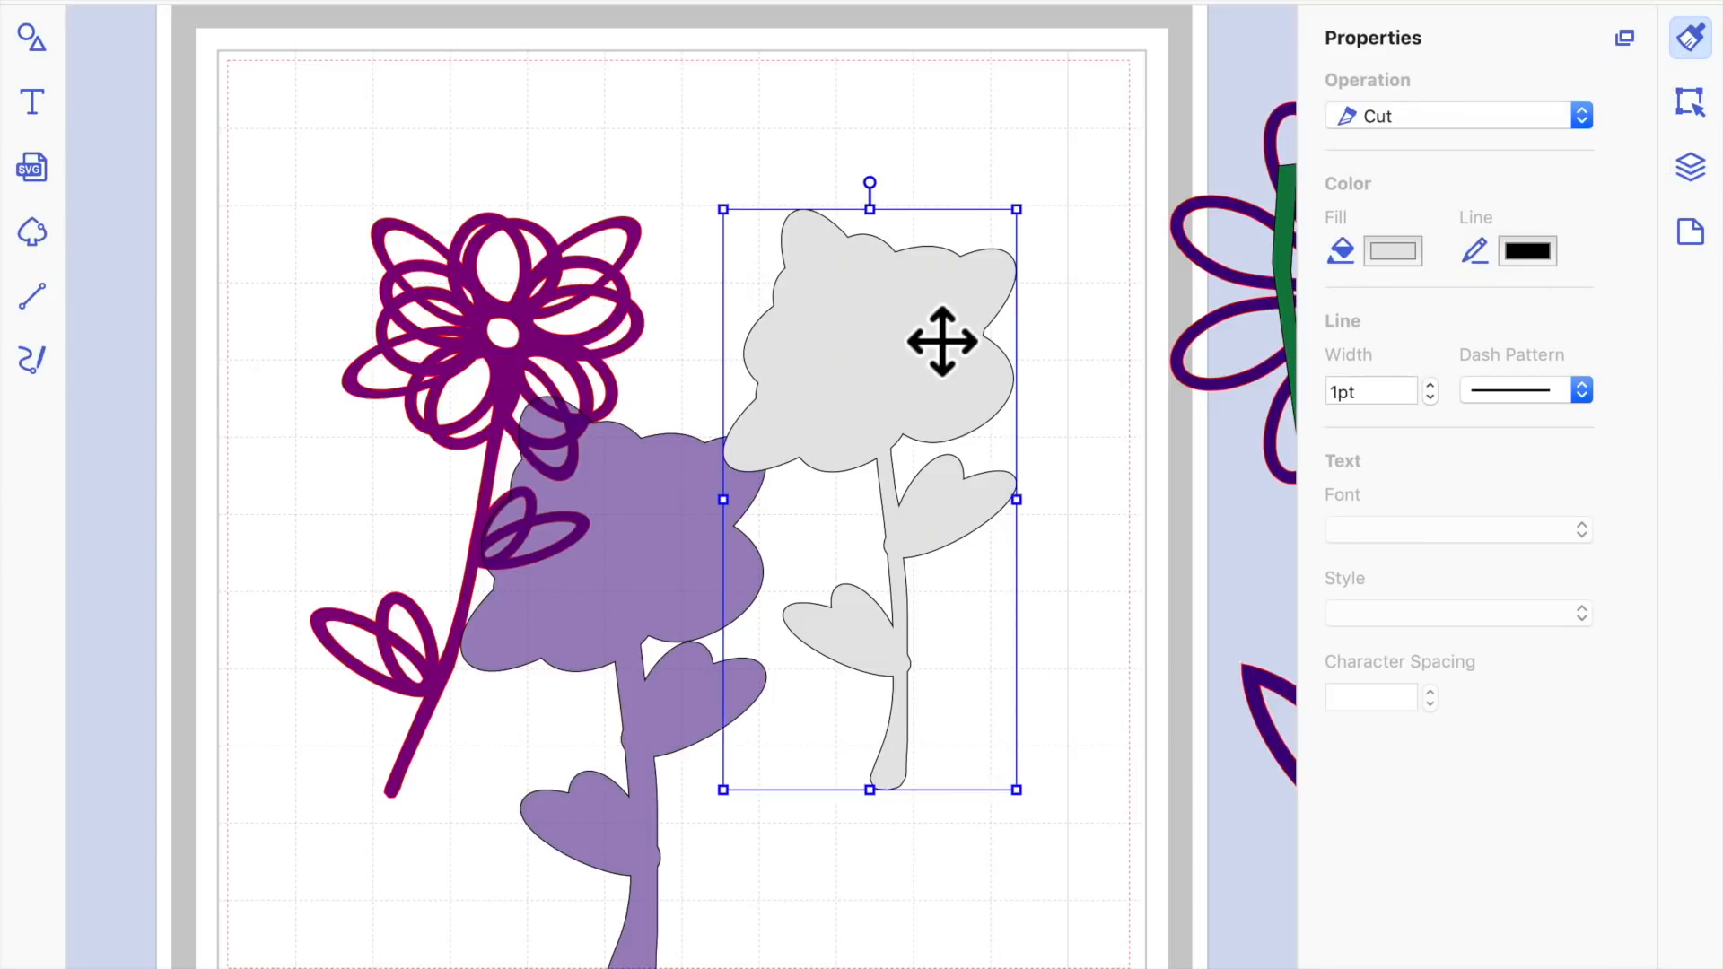
{"action": "left_click", "coordinate": [1402, 255]}
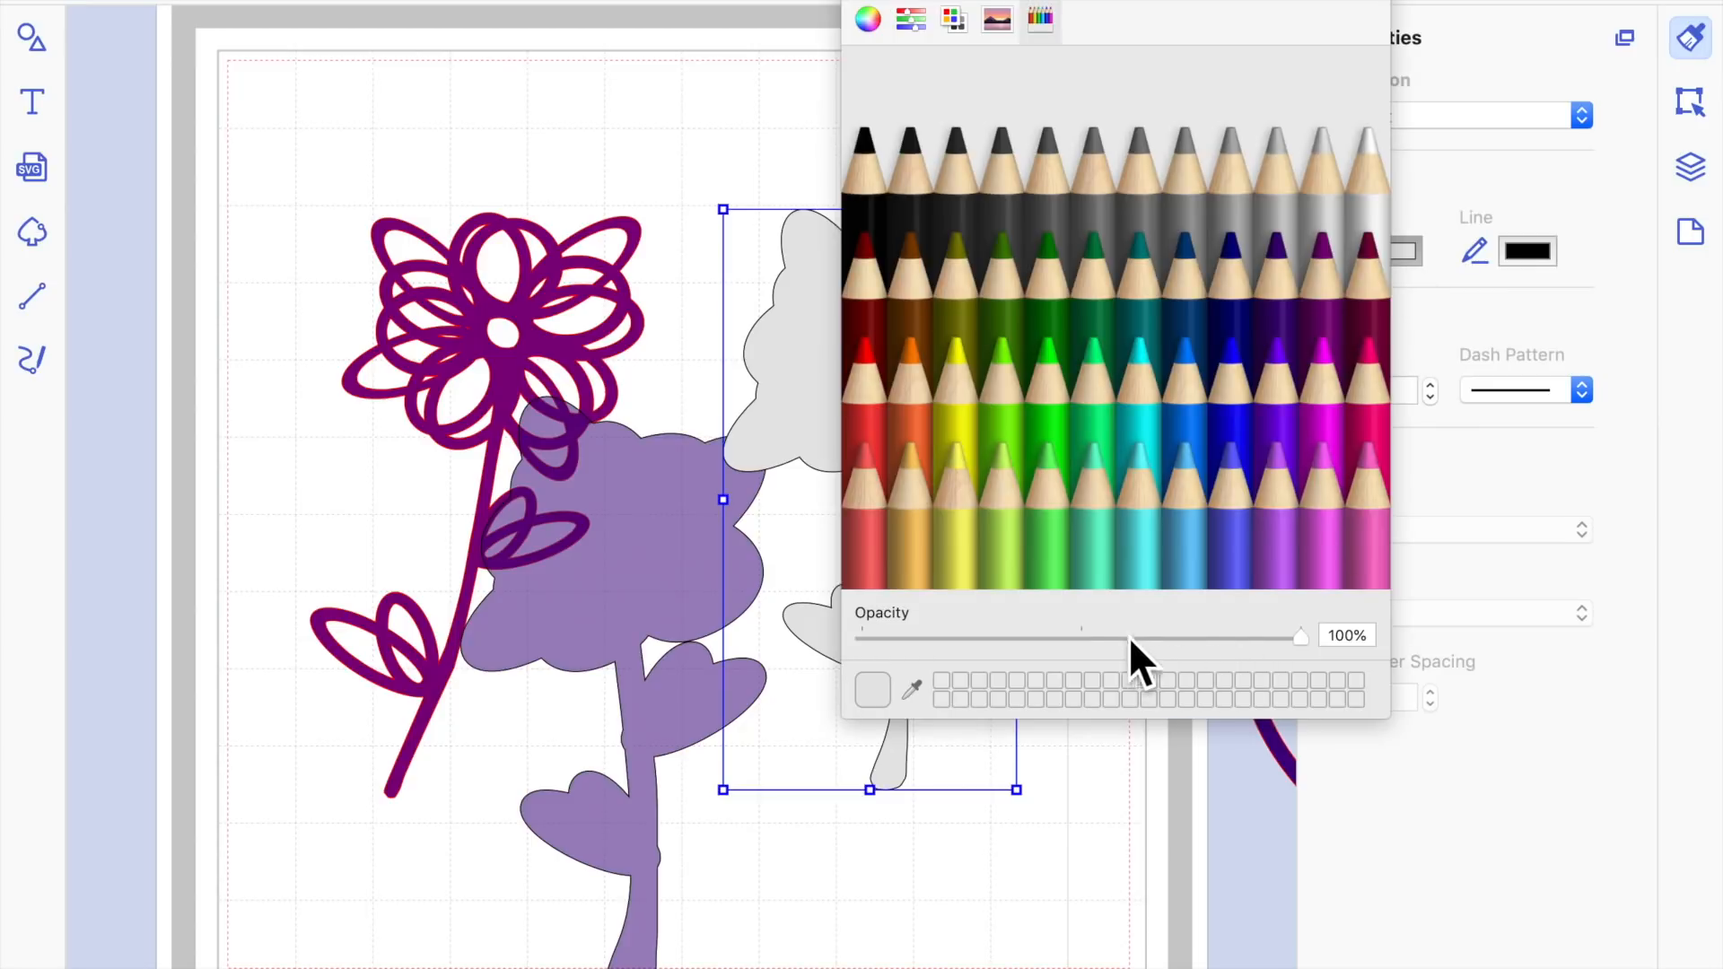
{"action": "left_click", "coordinate": [1090, 638]}
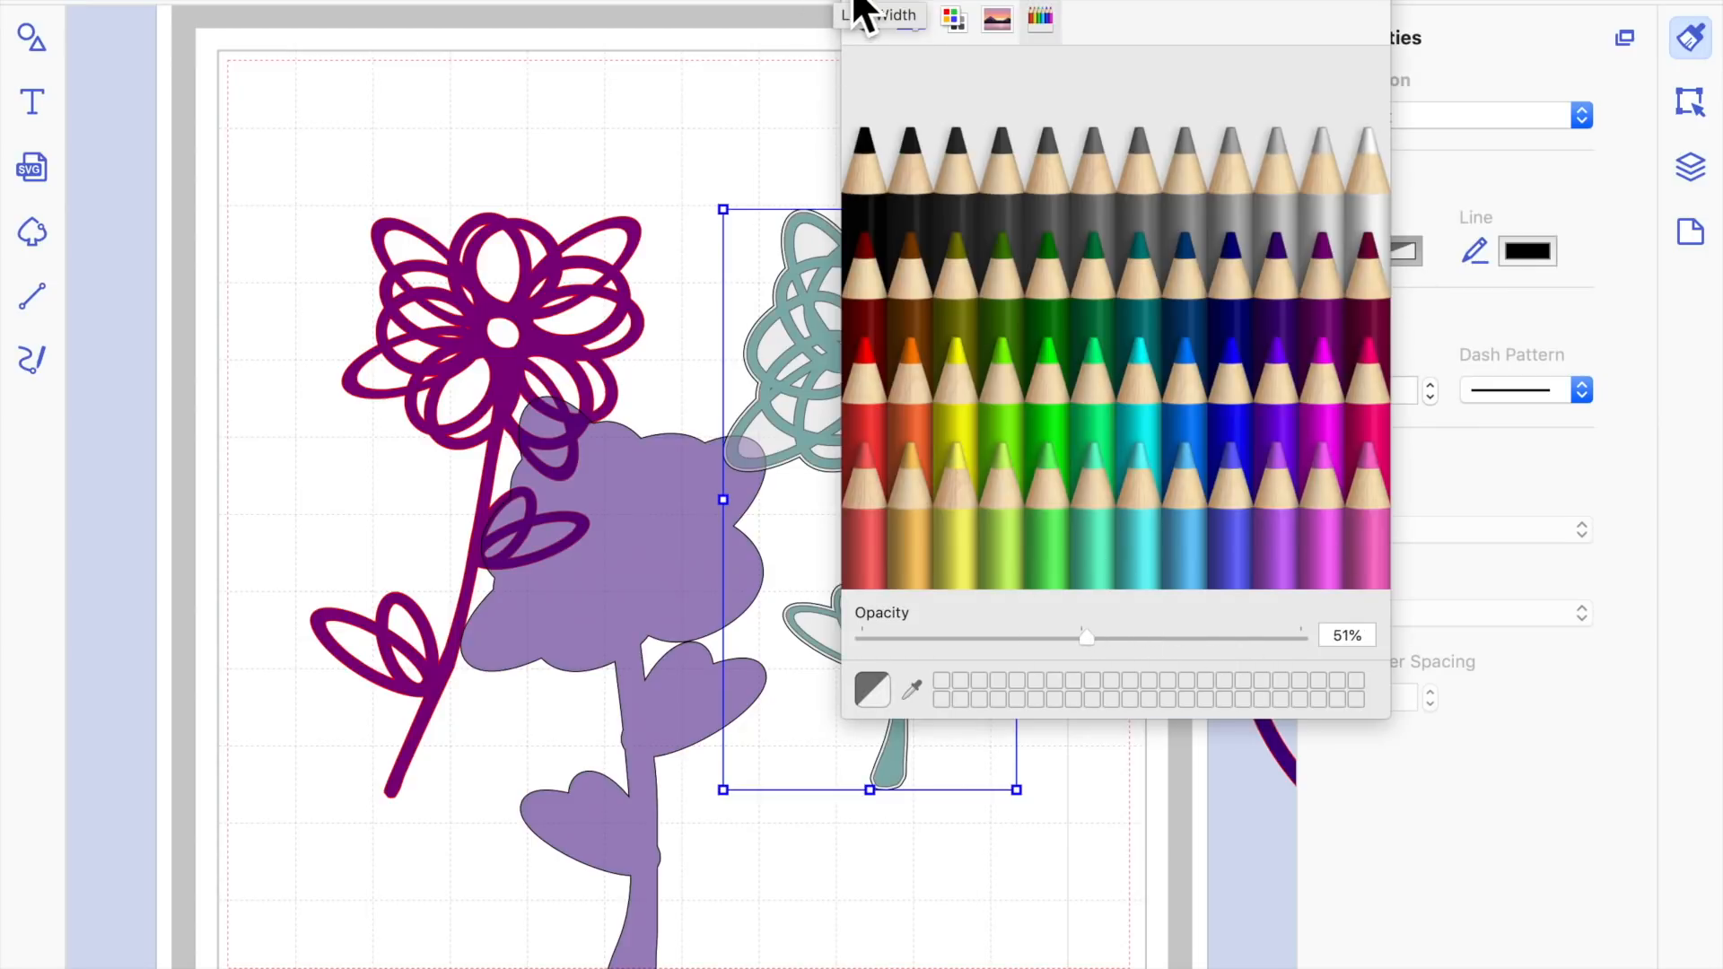
{"action": "left_click", "coordinate": [1065, 958]}
{"action": "left_click", "coordinate": [1038, 844]}
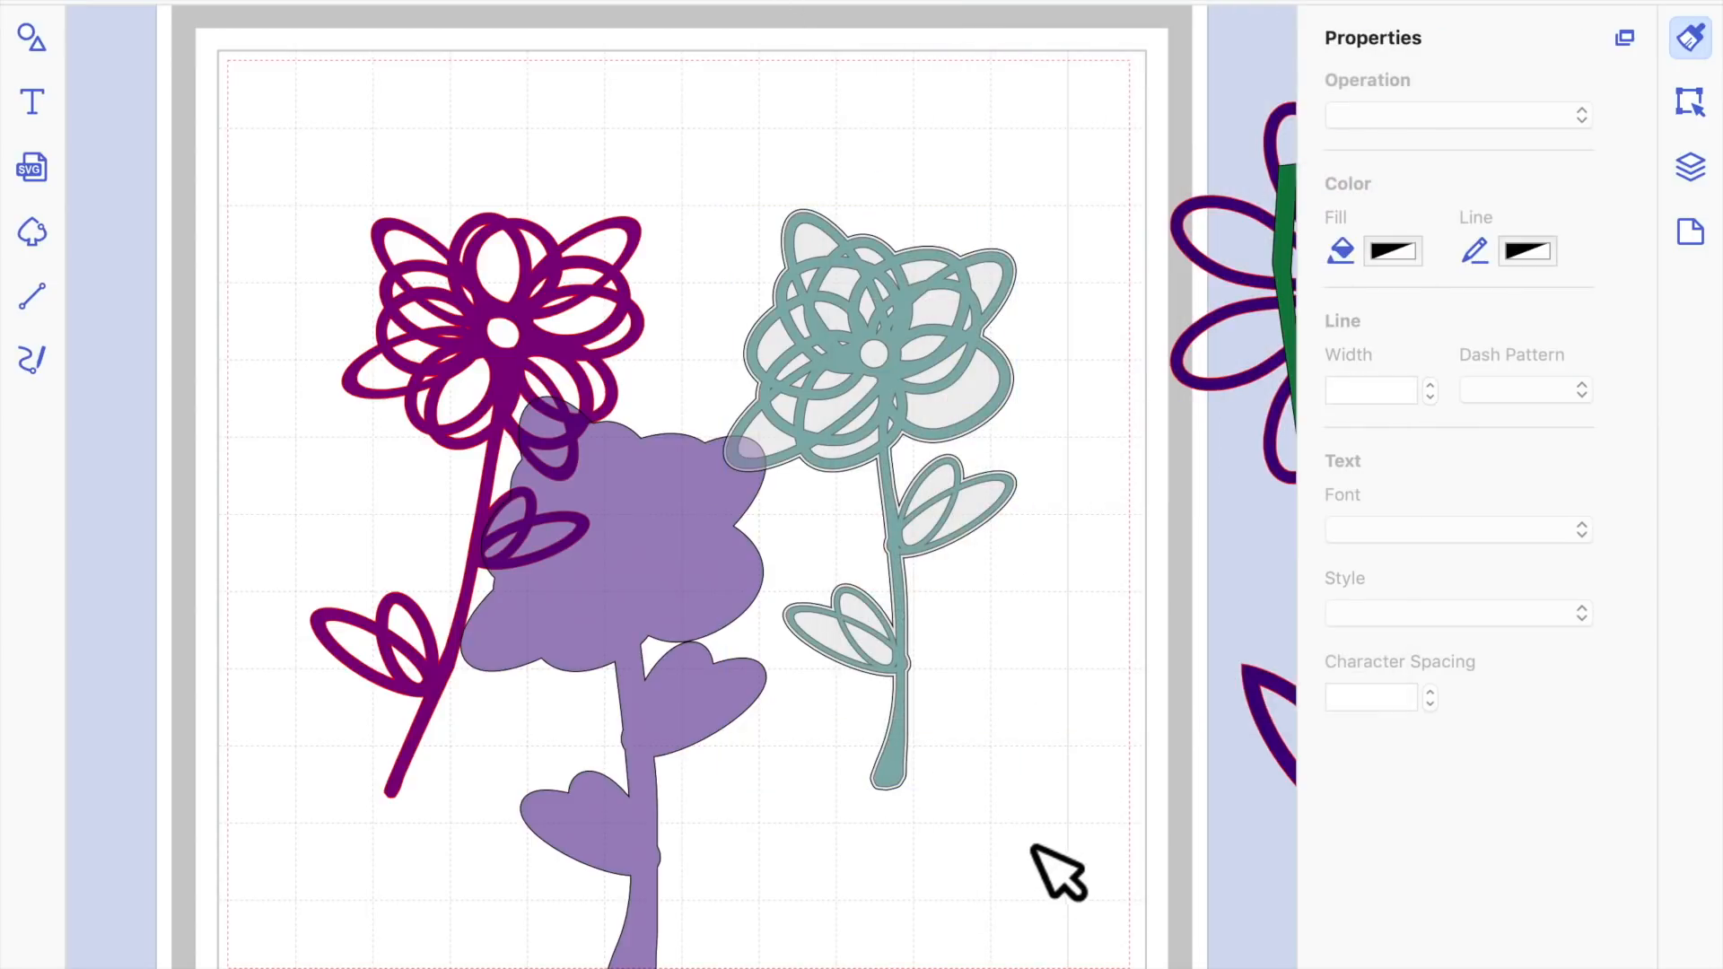
Move the magenta flower to the page's left edge and pull the translucent gray silhouette off the teal flower toward the purple silhouette
{"action": "left_click", "coordinate": [371, 3]}
{"action": "left_click", "coordinate": [370, 3]}
{"action": "left_click", "coordinate": [371, 3]}
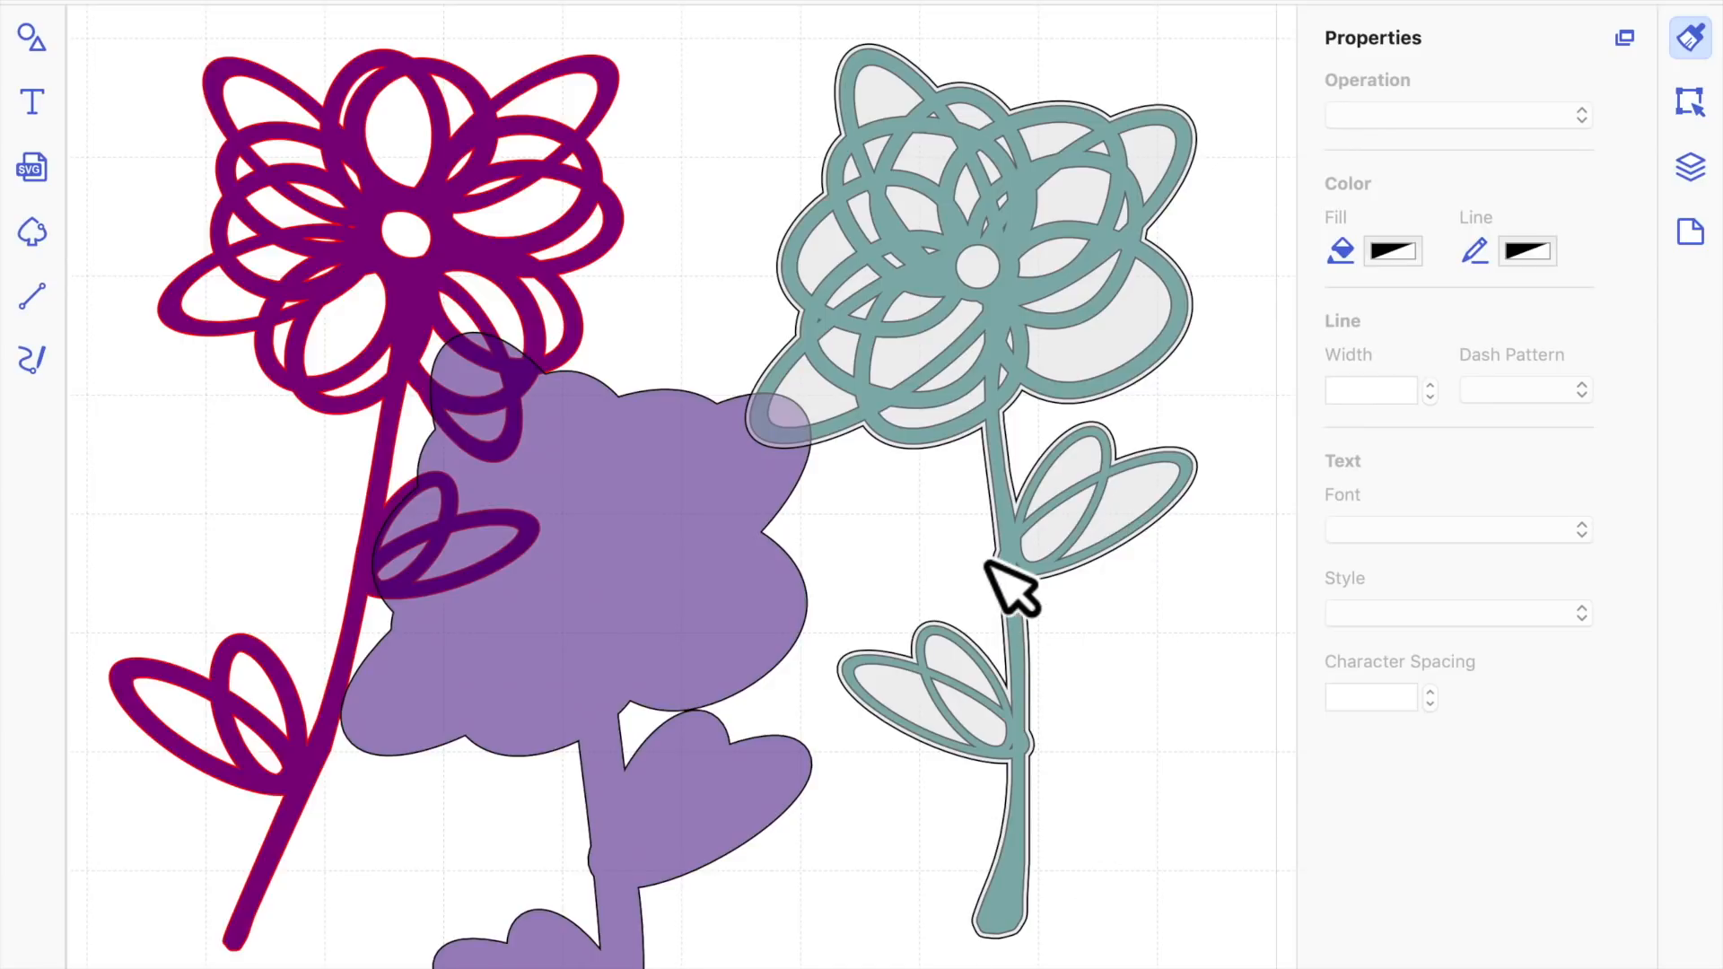
{"action": "left_click", "coordinate": [1691, 103]}
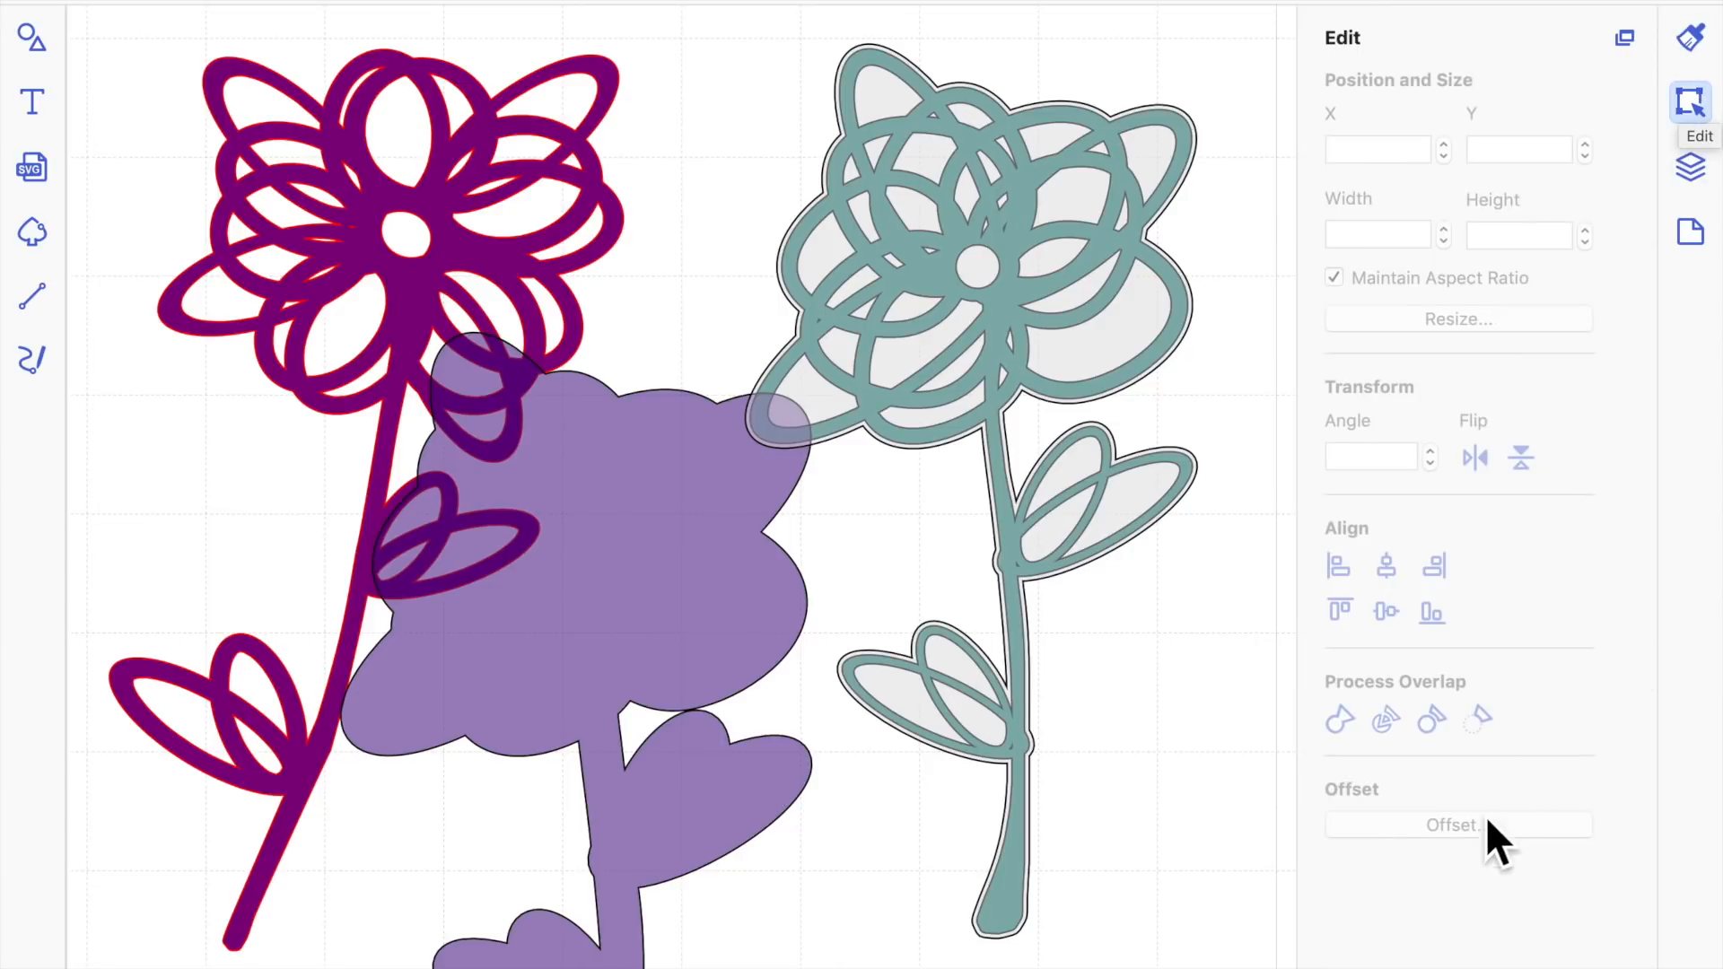
{"action": "left_click", "coordinate": [1063, 390]}
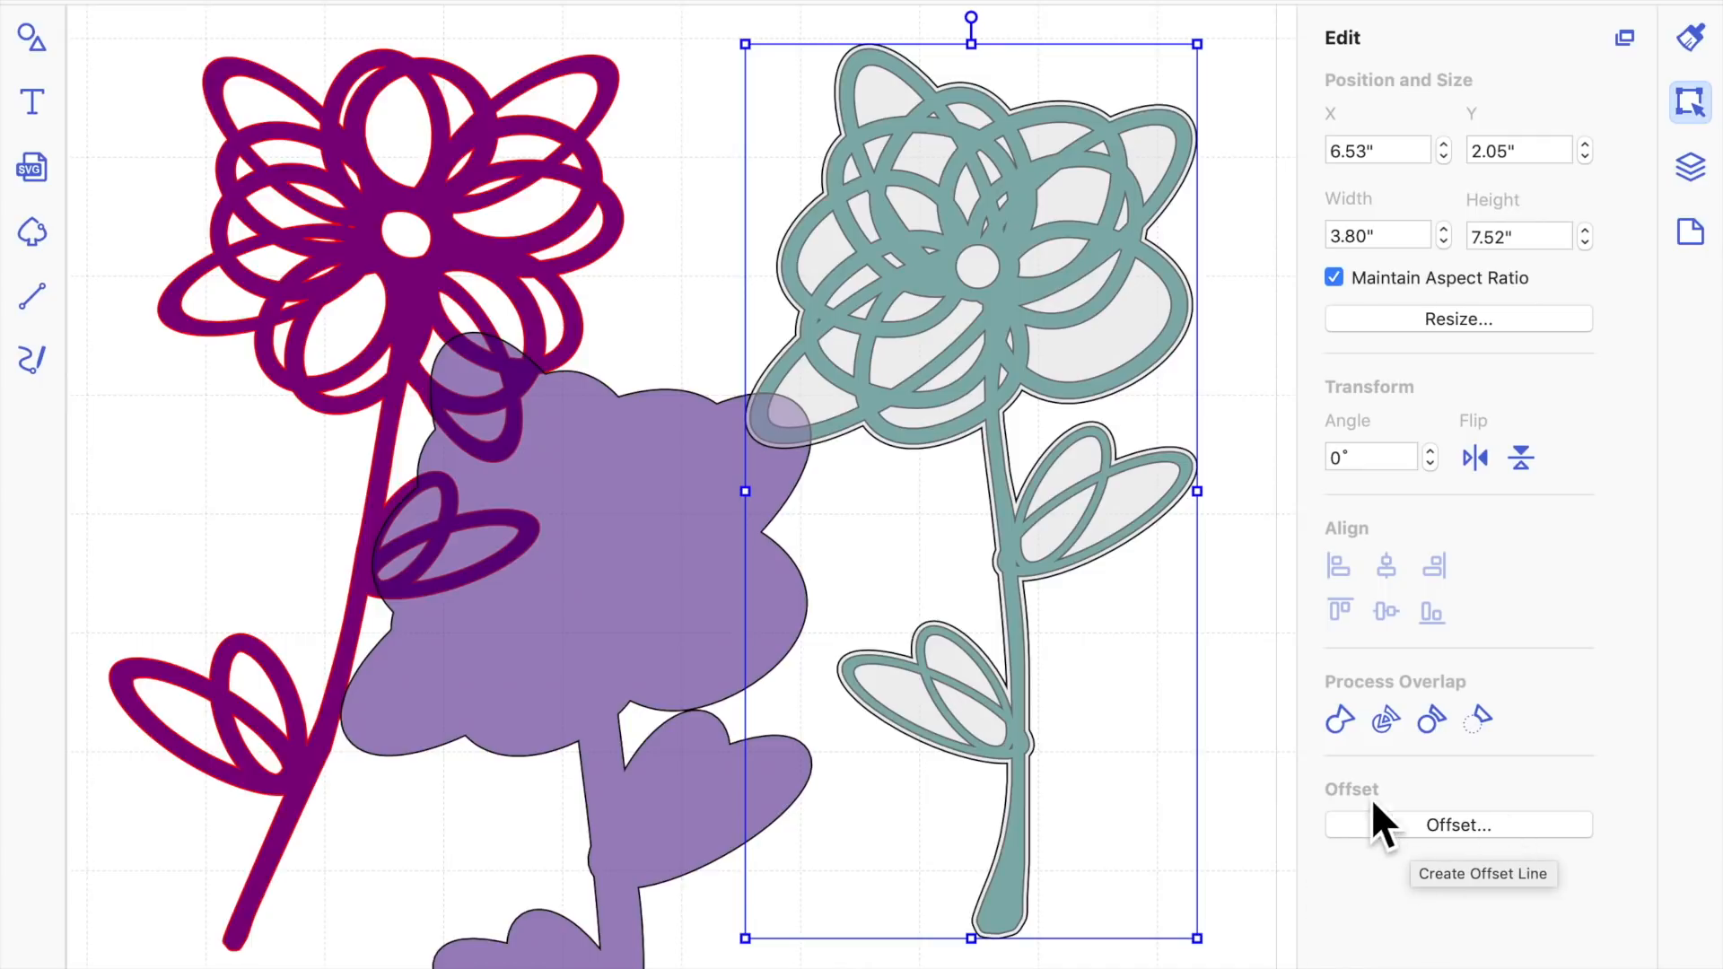
{"action": "left_click_drag", "start_coordinate": [455, 305], "coordinate": [316, 306]}
{"action": "left_click", "coordinate": [837, 397]}
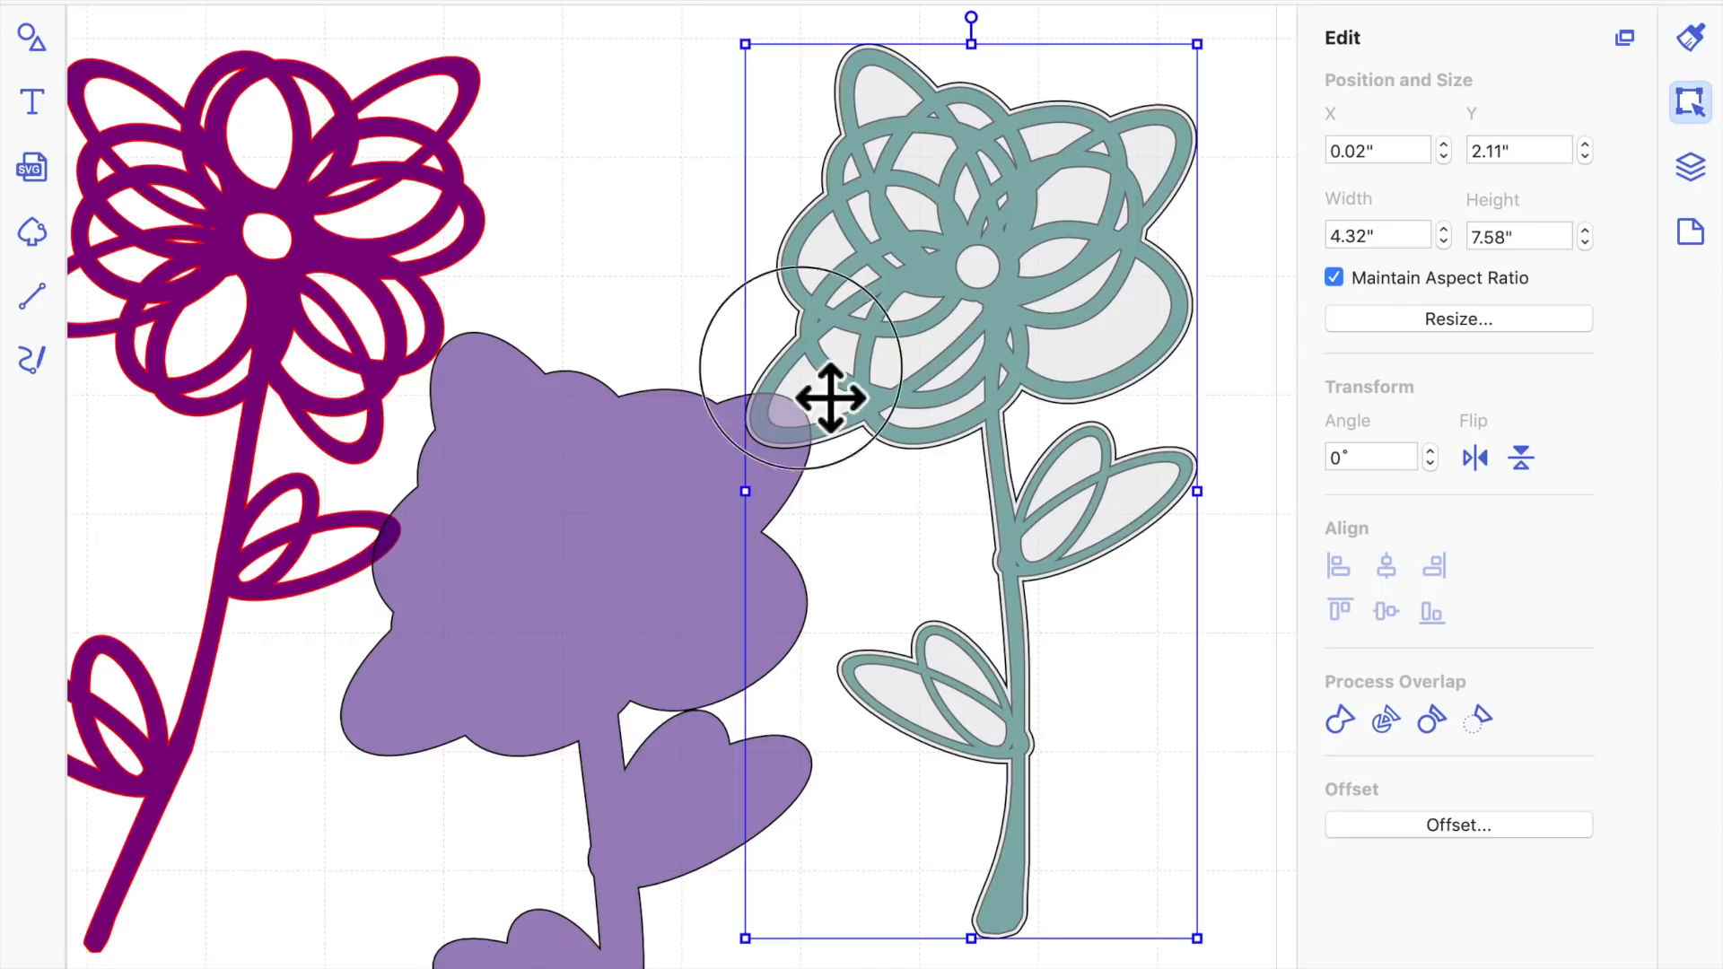
{"action": "left_click_drag", "start_coordinate": [838, 397], "coordinate": [1056, 413]}
{"action": "left_click_drag", "start_coordinate": [697, 473], "coordinate": [450, 450]}
Create a 0.04" outward bevel offset line around all edges of the teal flower, not only the outer one, leaving the original as is
{"action": "left_click", "coordinate": [1026, 343]}
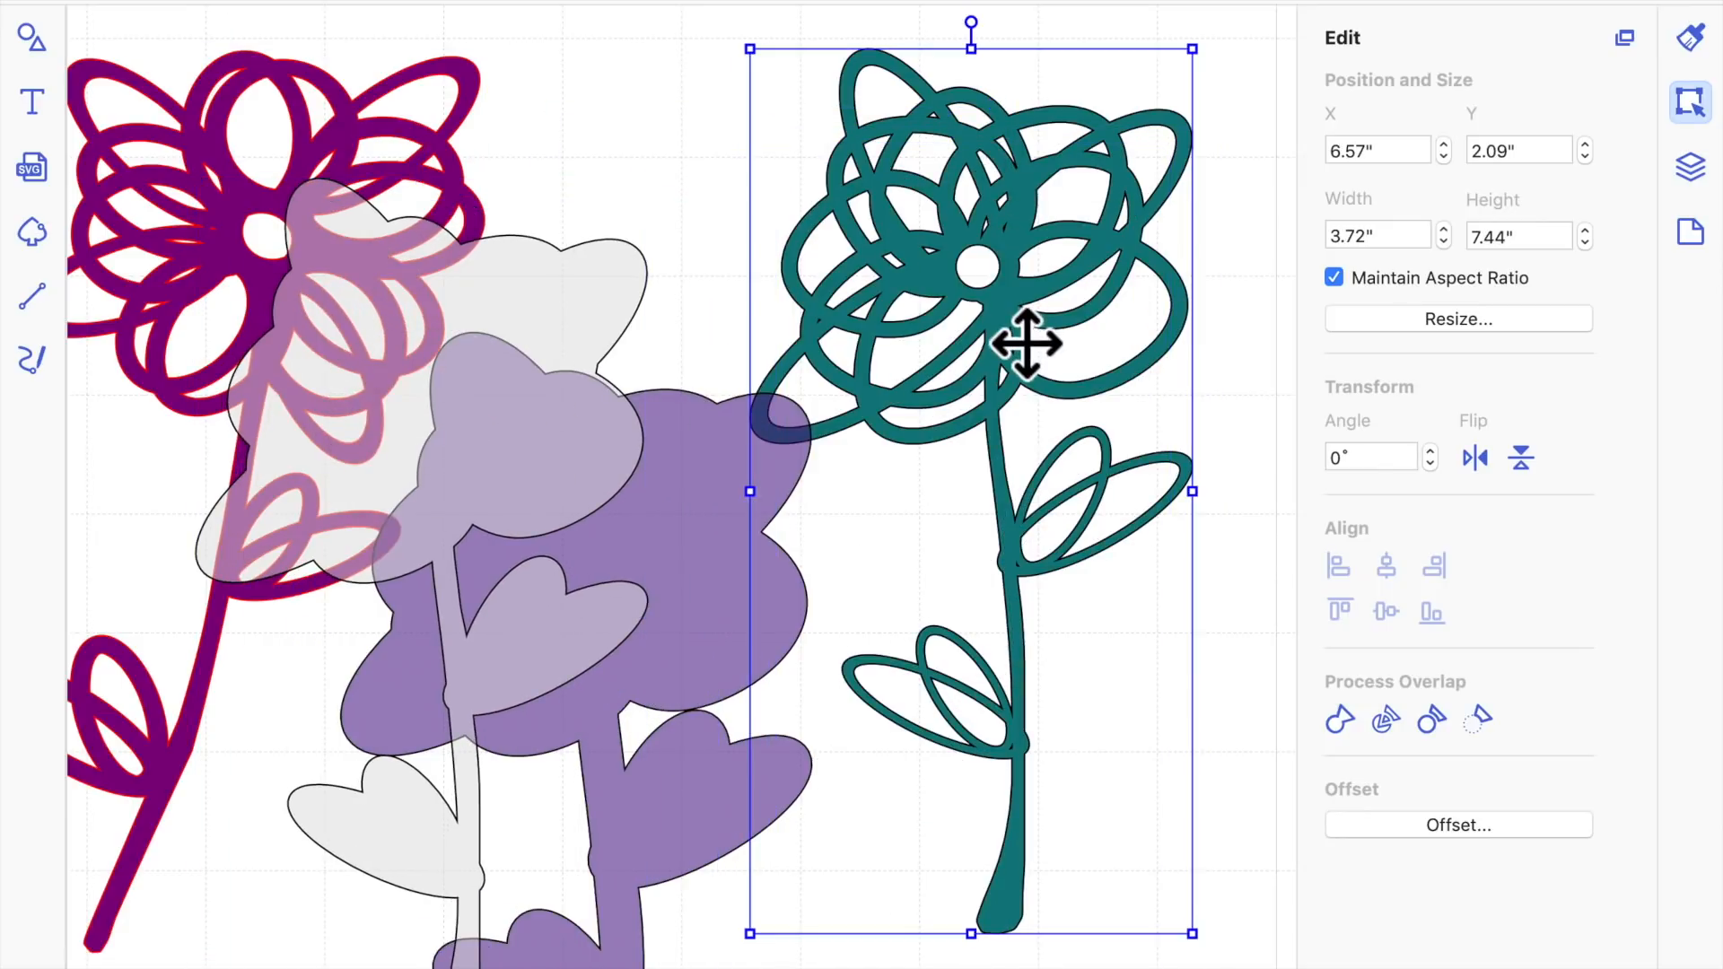
{"action": "left_click", "coordinate": [1466, 821]}
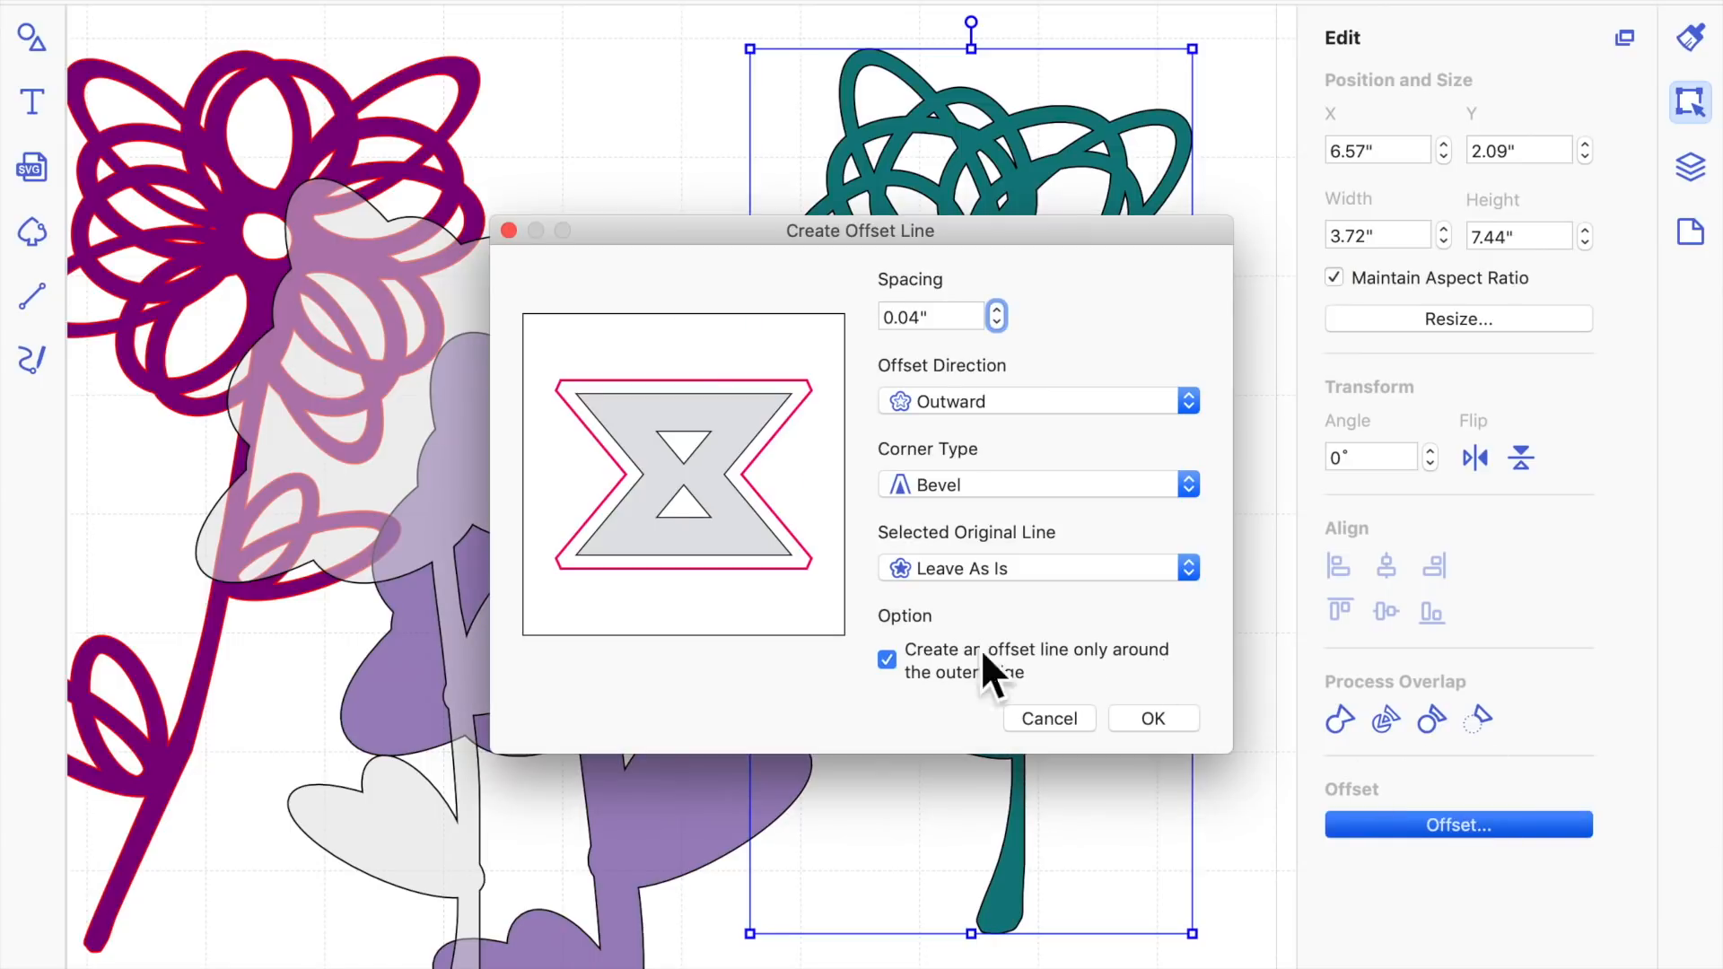
{"action": "left_click", "coordinate": [897, 664]}
{"action": "left_click", "coordinate": [1150, 718]}
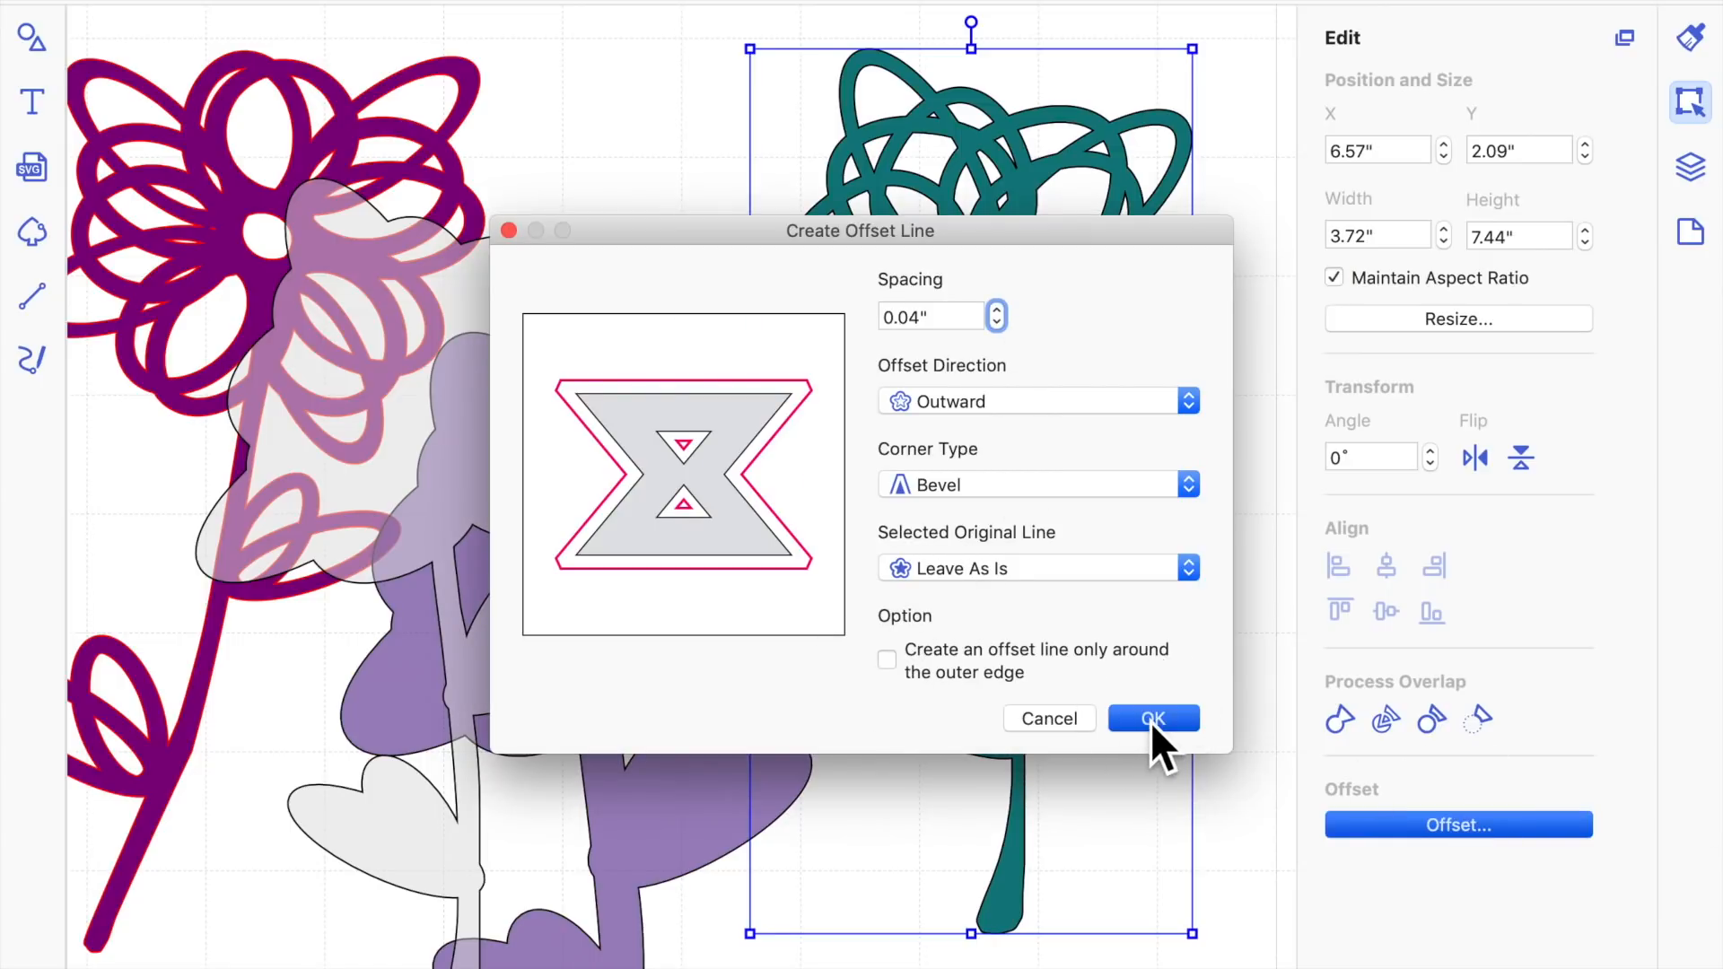
Move the teal flower to the page's right side and place the new offset outline in the clear space between it and the silhouettes
{"action": "left_click_drag", "start_coordinate": [1046, 314], "coordinate": [1230, 300]}
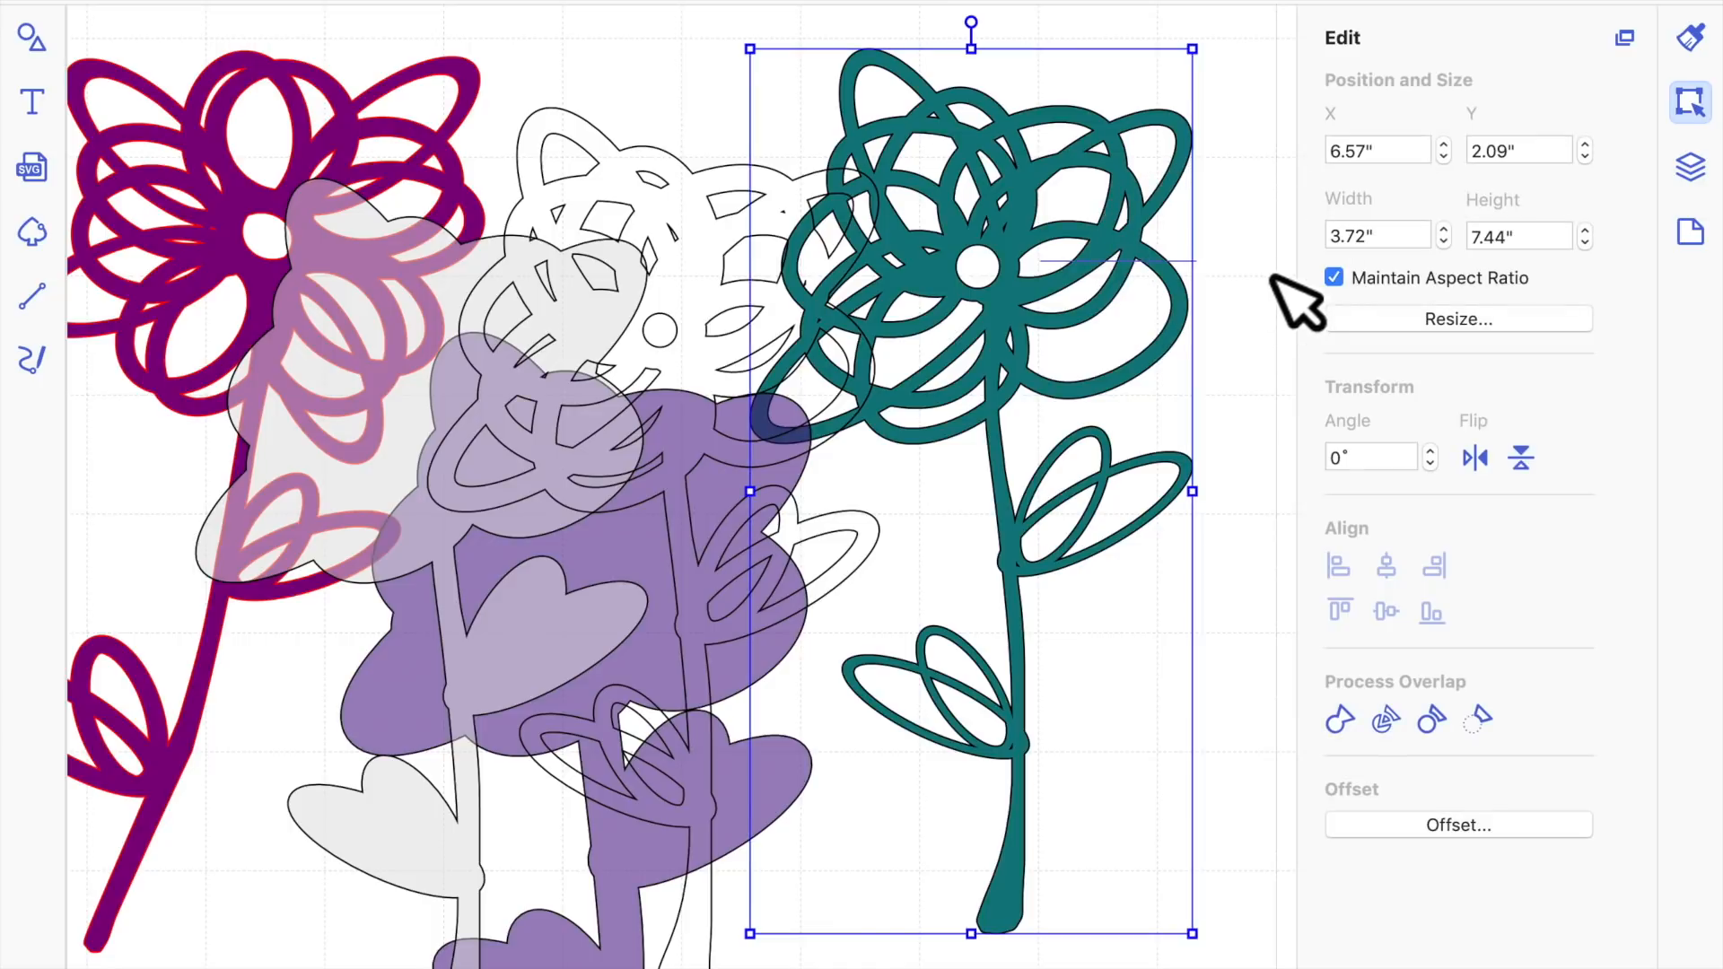
{"action": "left_click", "coordinate": [967, 262]}
{"action": "left_click", "coordinate": [1001, 255]}
{"action": "left_click", "coordinate": [990, 262]}
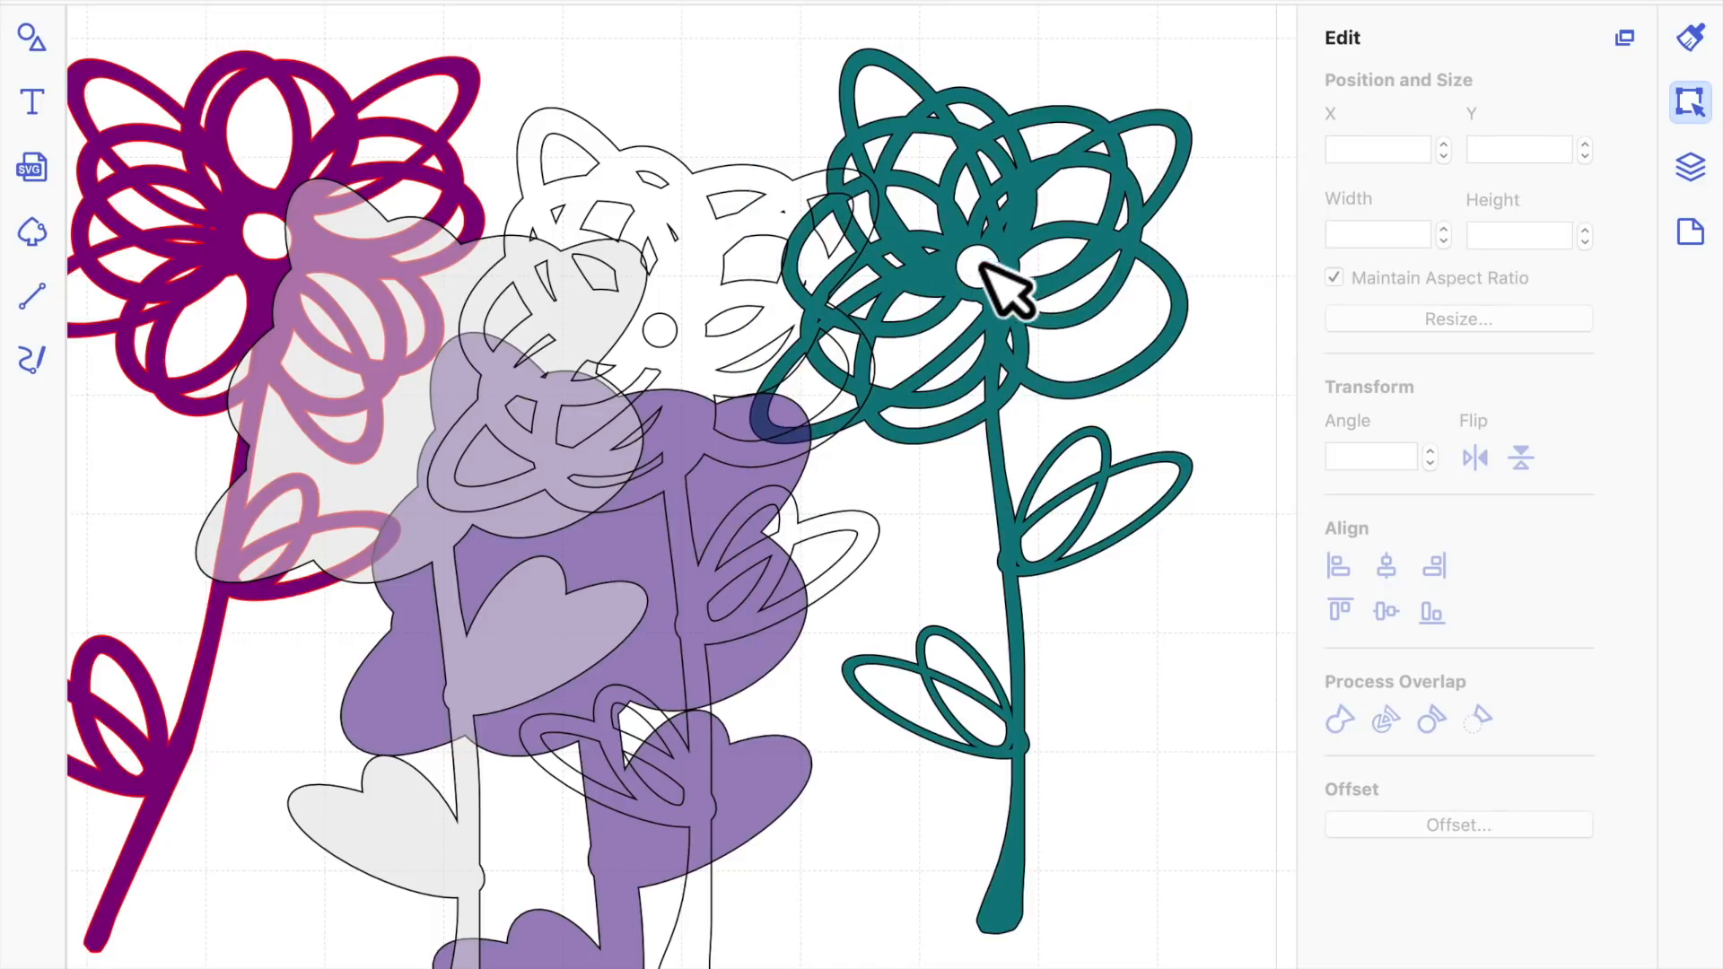
{"action": "left_click_drag", "start_coordinate": [969, 266], "coordinate": [1270, 269]}
{"action": "left_click_drag", "start_coordinate": [754, 359], "coordinate": [1081, 339]}
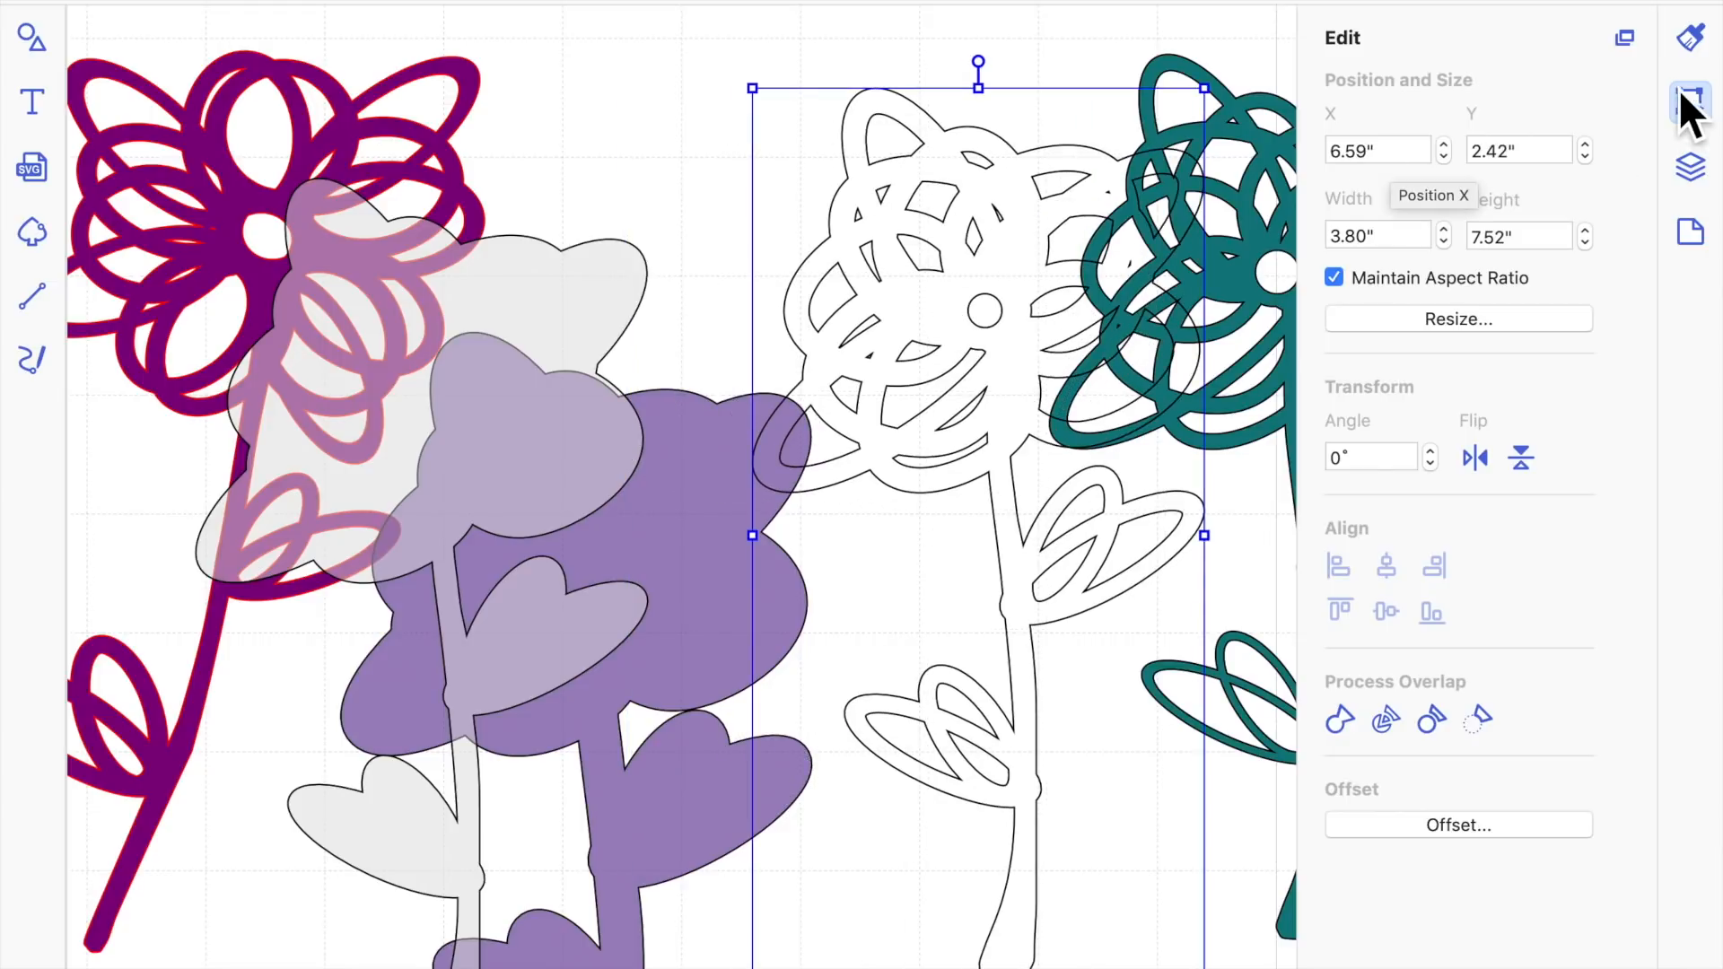
Fill the new offset outline with dark blue and close the color picker
{"action": "left_click", "coordinate": [1692, 41]}
{"action": "left_click", "coordinate": [1387, 244]}
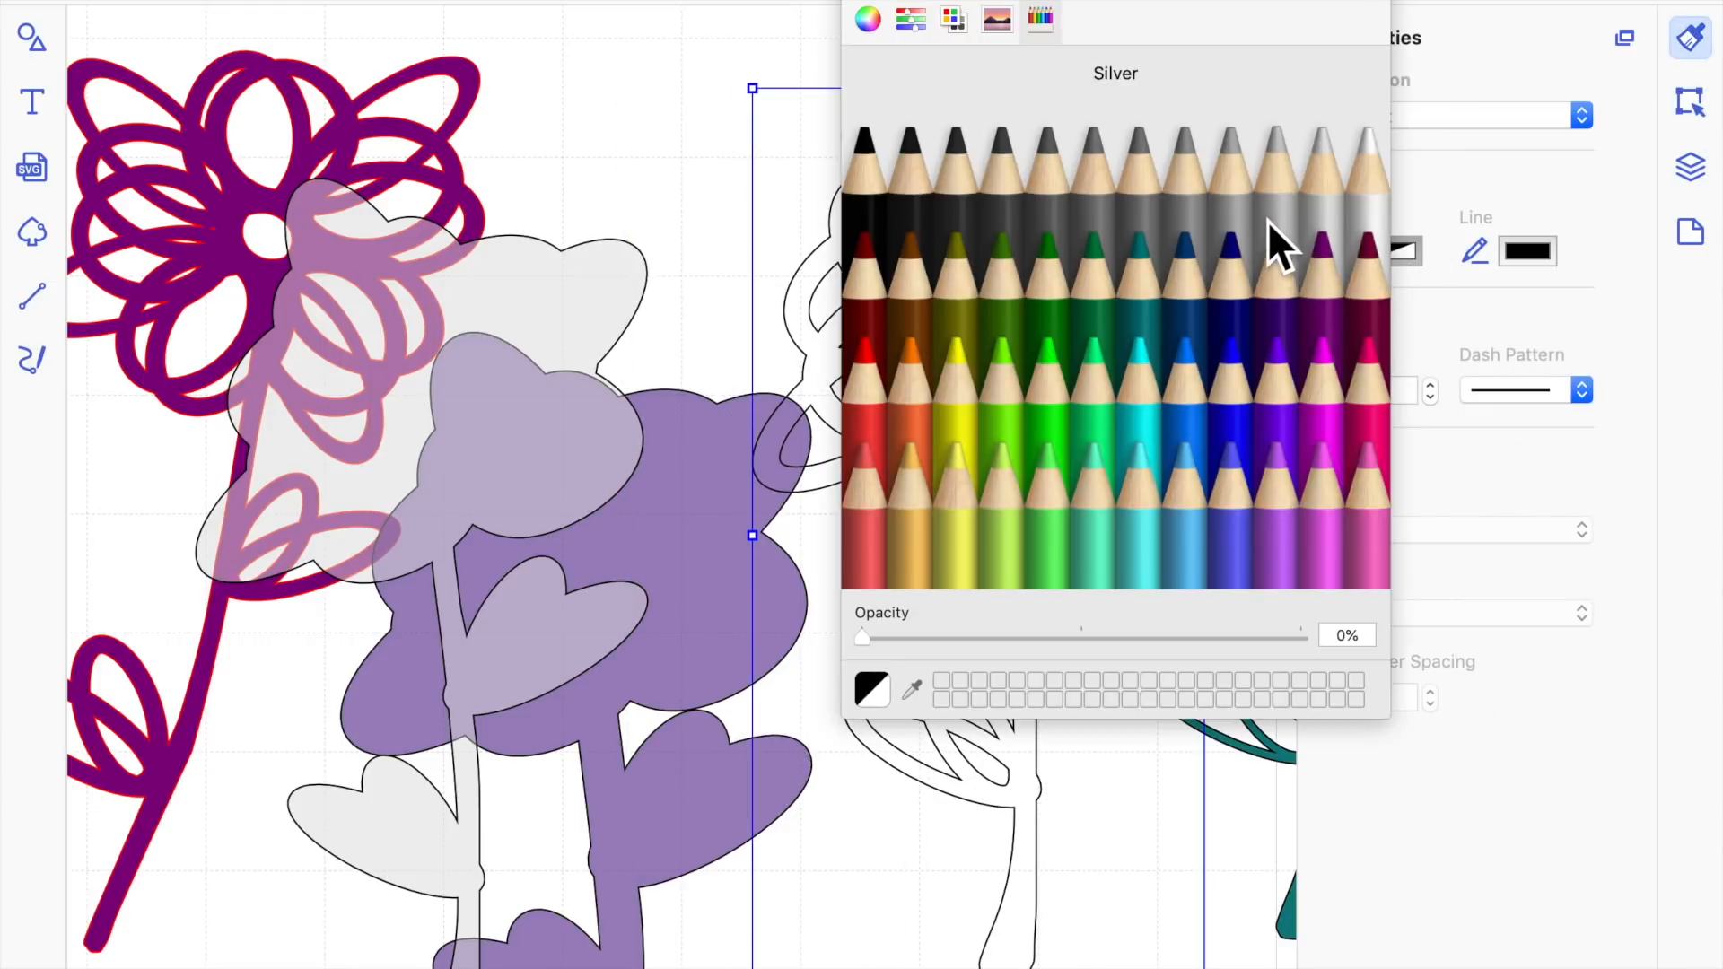
{"action": "left_click", "coordinate": [1194, 287]}
{"action": "left_click", "coordinate": [691, 175]}
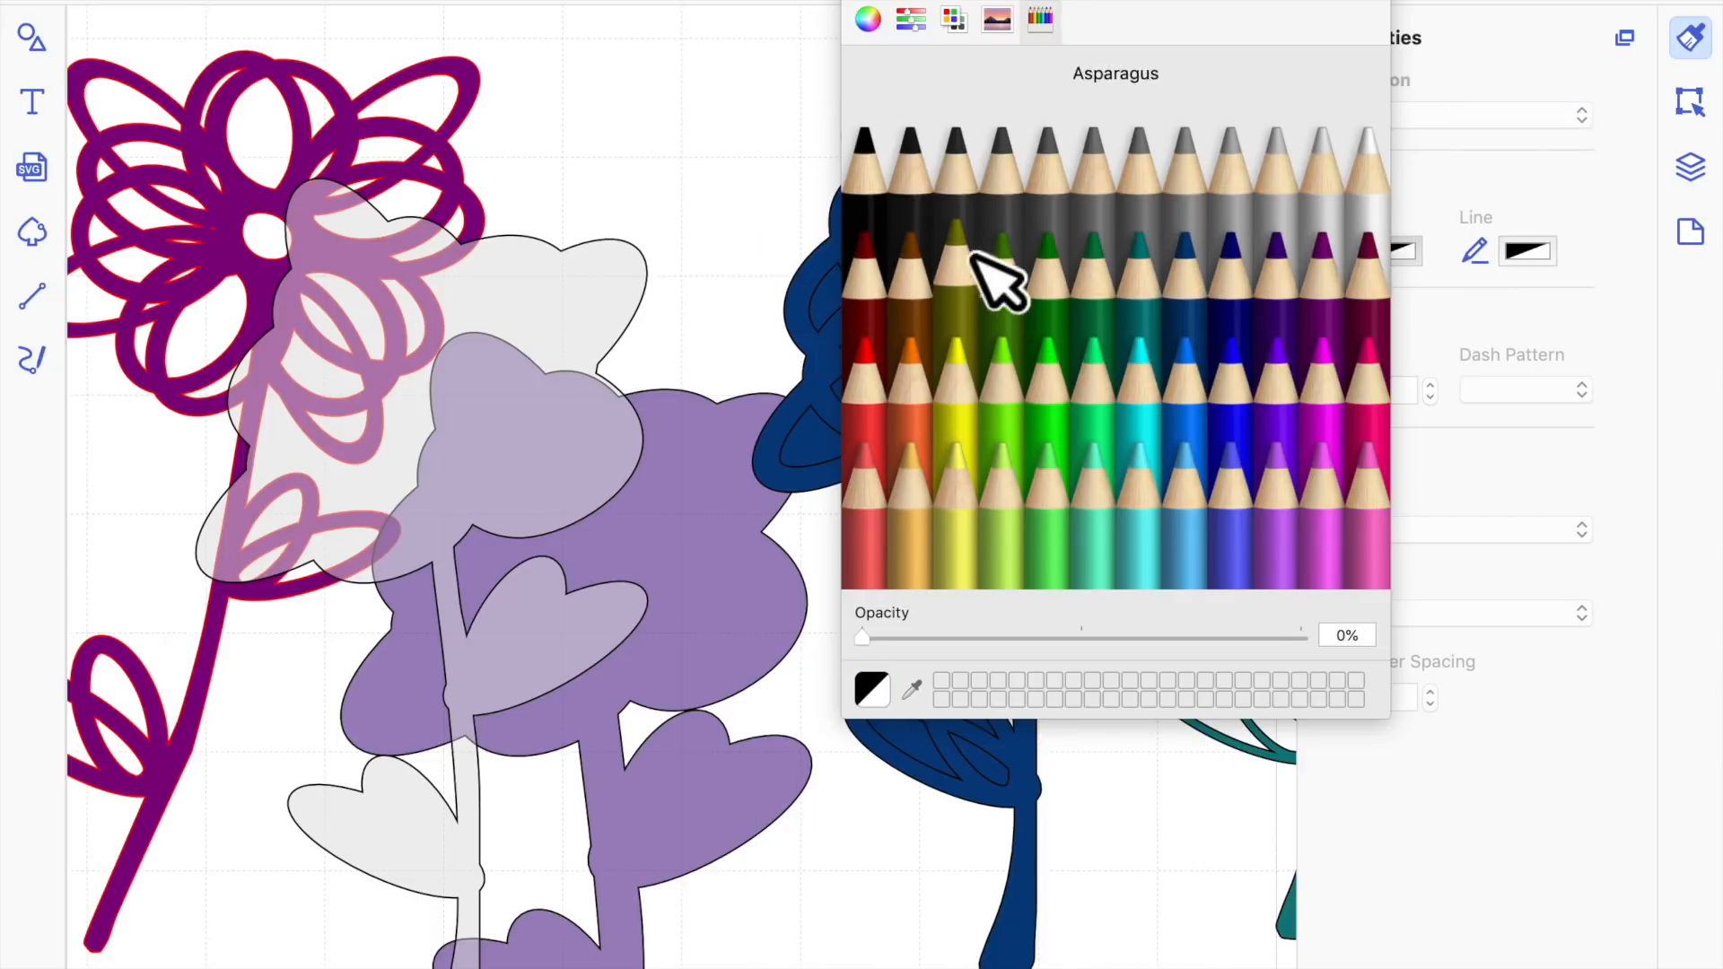
{"action": "left_click", "coordinate": [869, 2]}
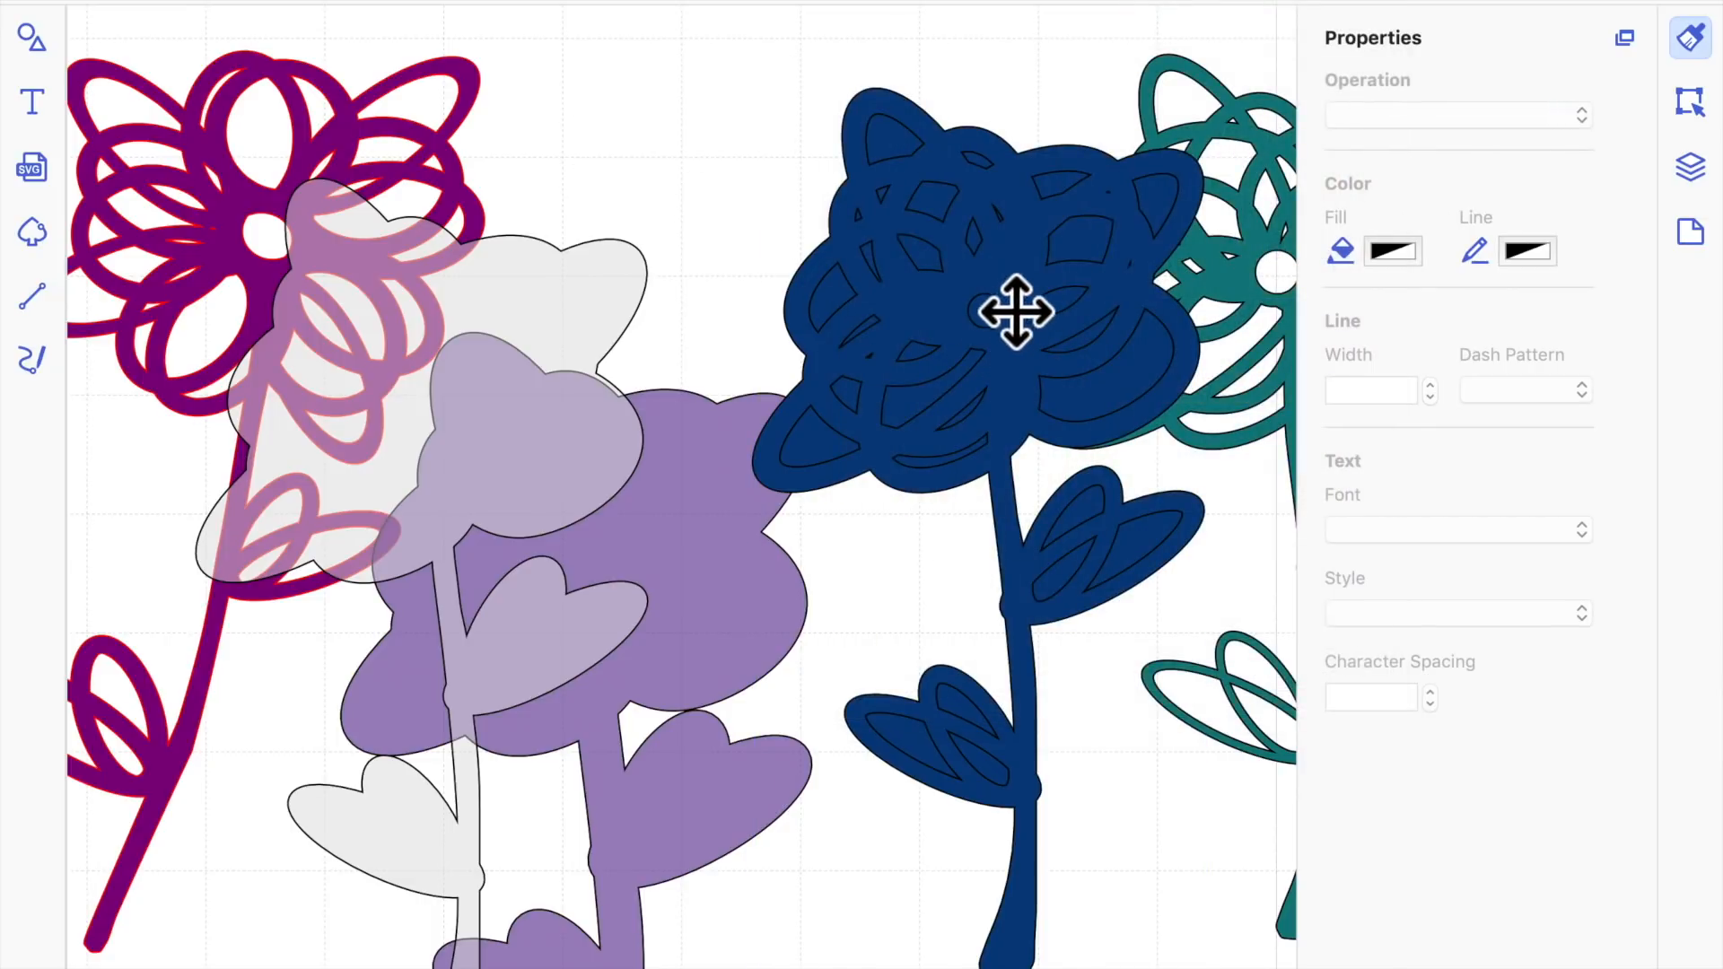
Separate the dark blue shape from its inner pieces, moving the hollow outline left and the teal flower further right
{"action": "left_click", "coordinate": [957, 295]}
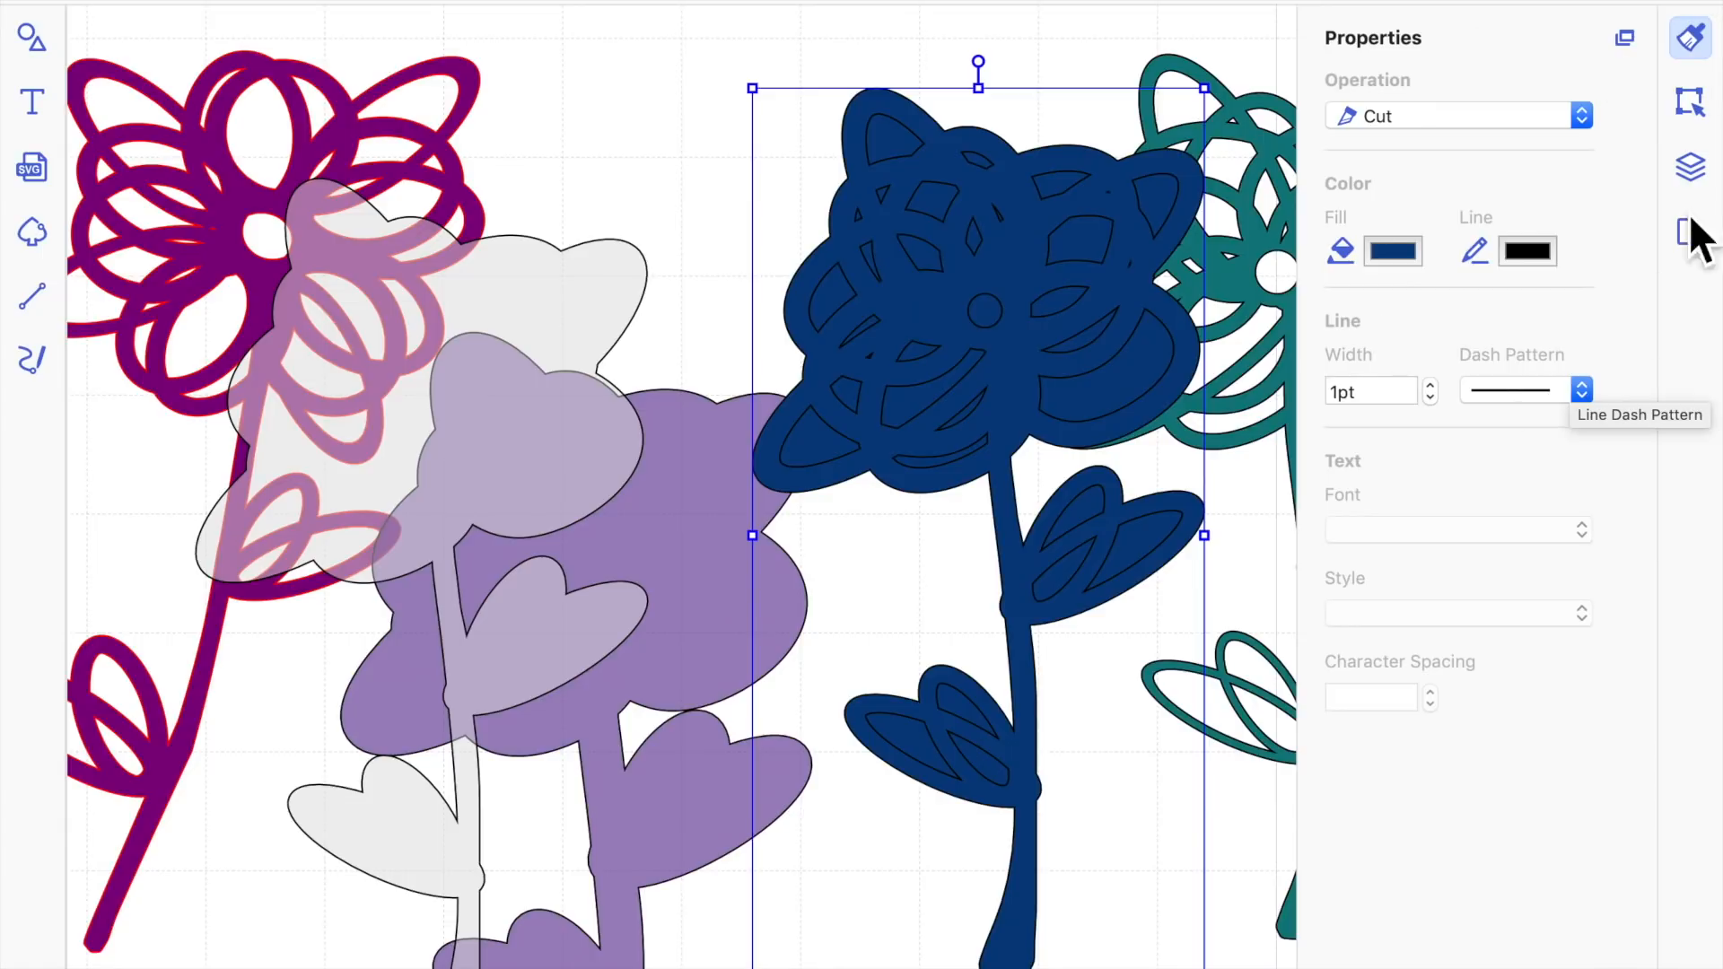
{"action": "left_click", "coordinate": [1690, 101]}
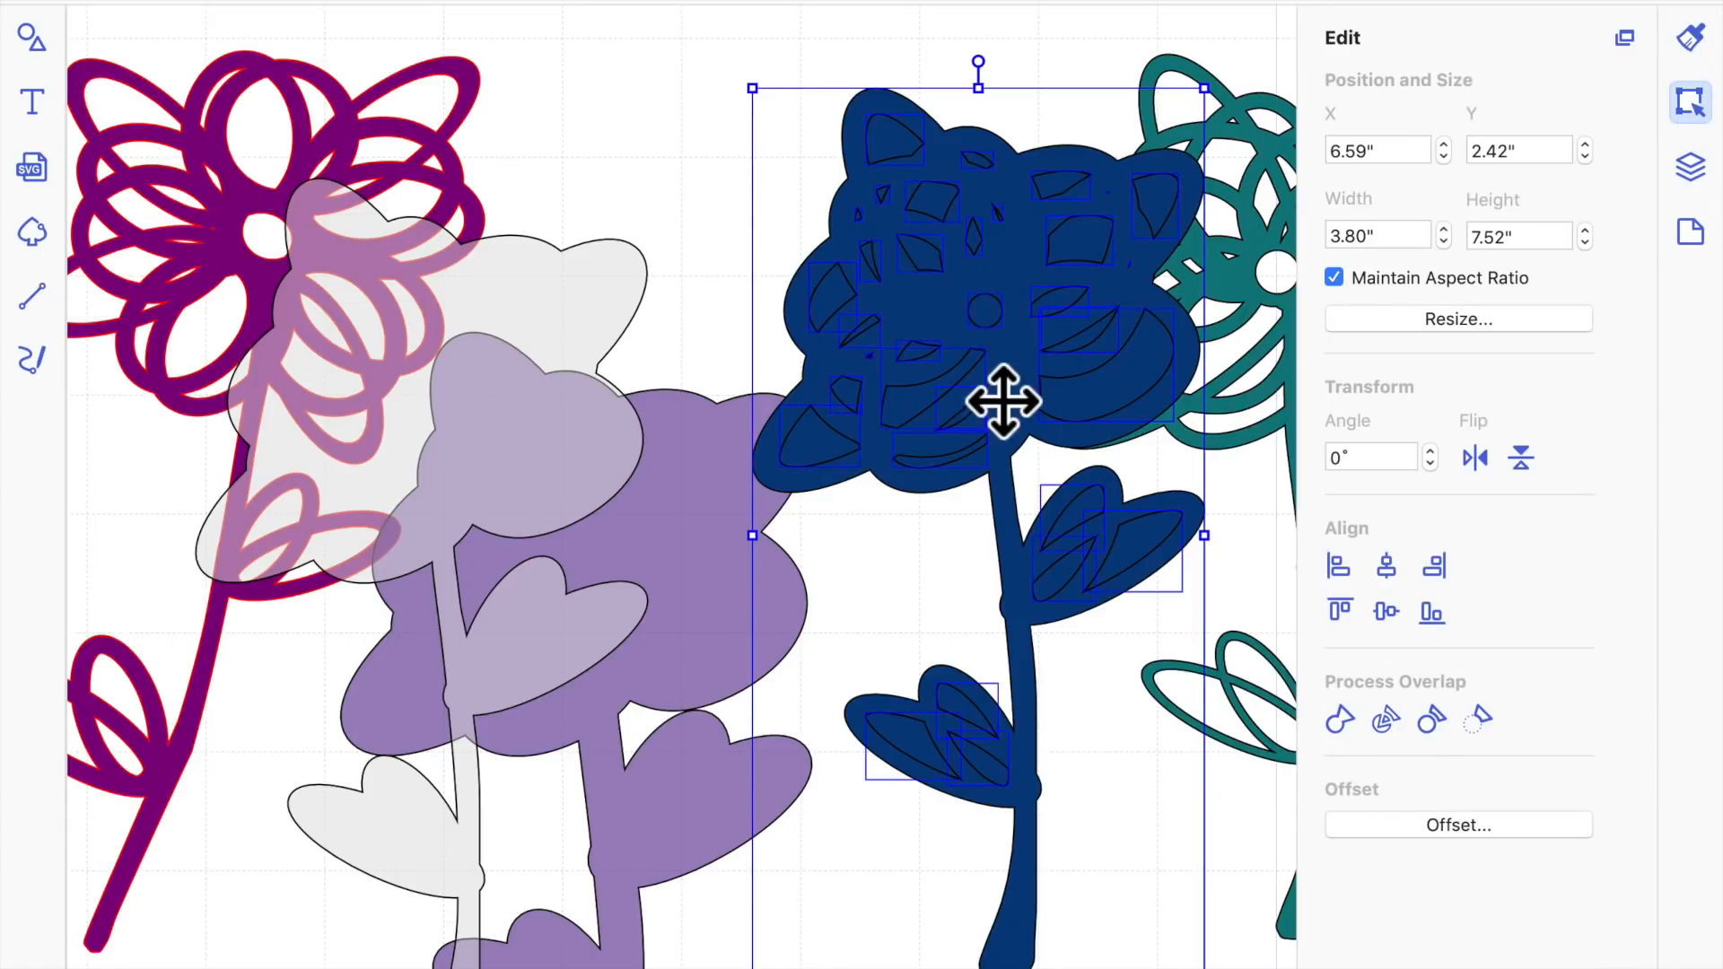
{"action": "left_click", "coordinate": [769, 308]}
{"action": "left_click_drag", "start_coordinate": [957, 161], "coordinate": [546, 249]}
{"action": "left_click_drag", "start_coordinate": [1297, 363], "coordinate": [1445, 341]}
Delete the leftover dark blue inner pieces of the petals and leaves
{"action": "left_click_drag", "start_coordinate": [827, 96], "coordinate": [1124, 558]}
{"action": "key", "text": "Delete"}
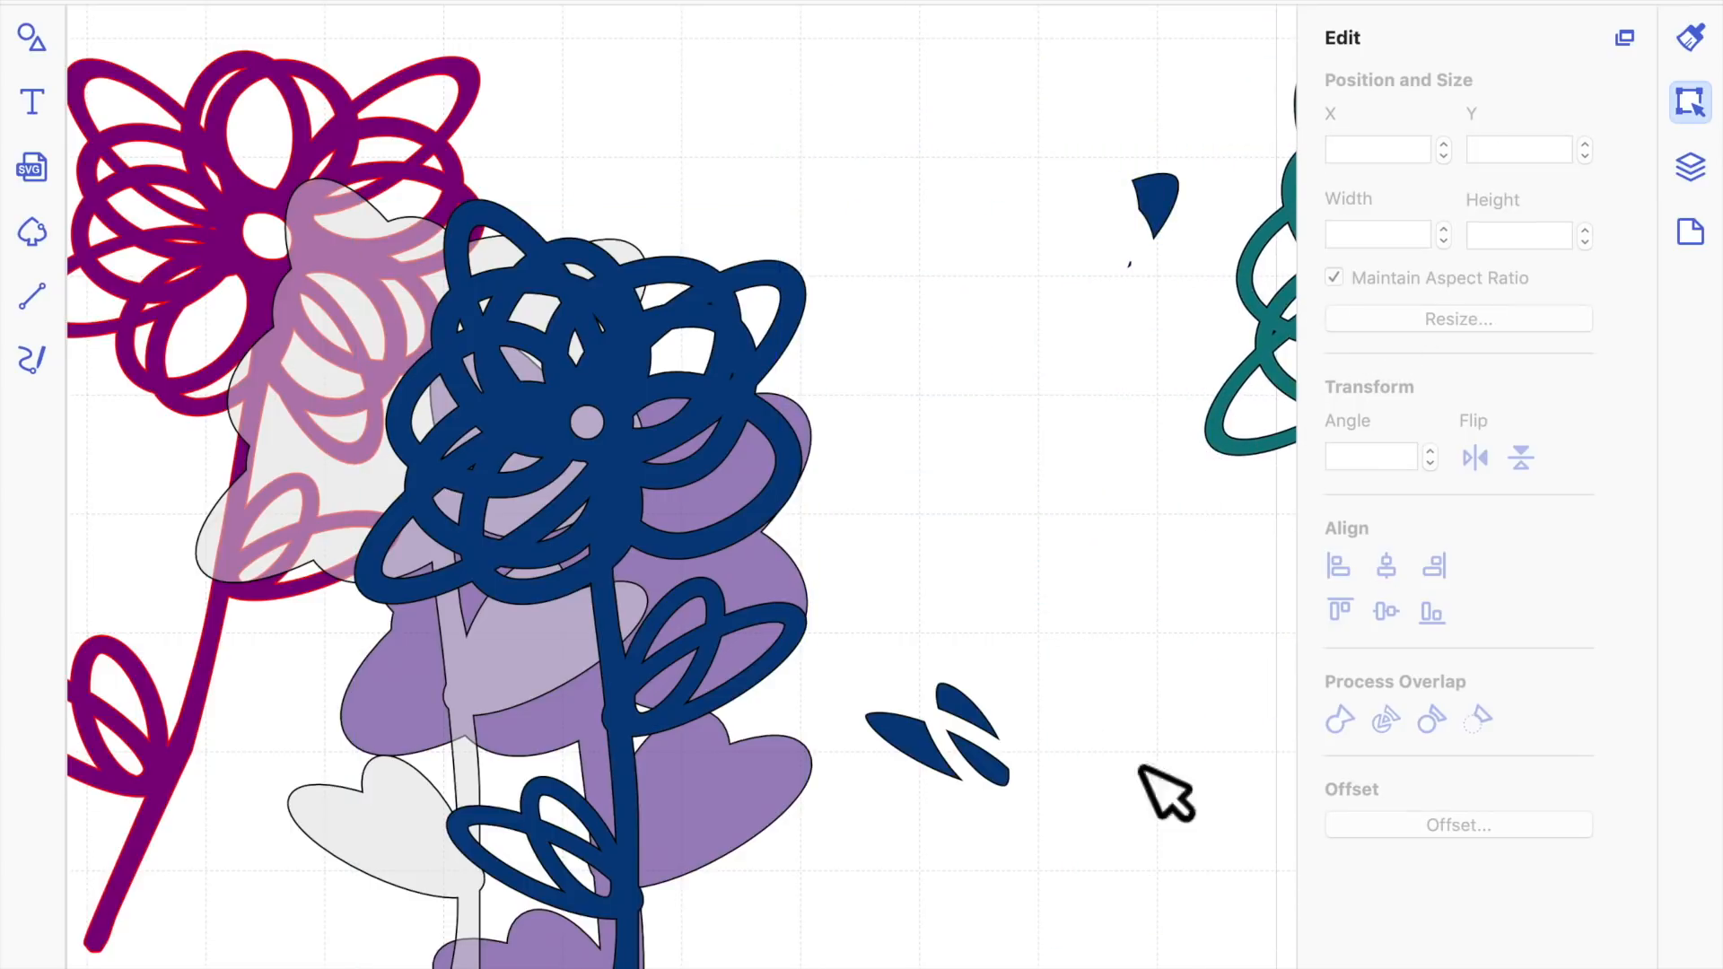
{"action": "left_click_drag", "start_coordinate": [1083, 805], "coordinate": [891, 693]}
{"action": "key", "text": "Delete"}
{"action": "left_click_drag", "start_coordinate": [1072, 88], "coordinate": [1178, 254]}
{"action": "key", "text": "Delete"}
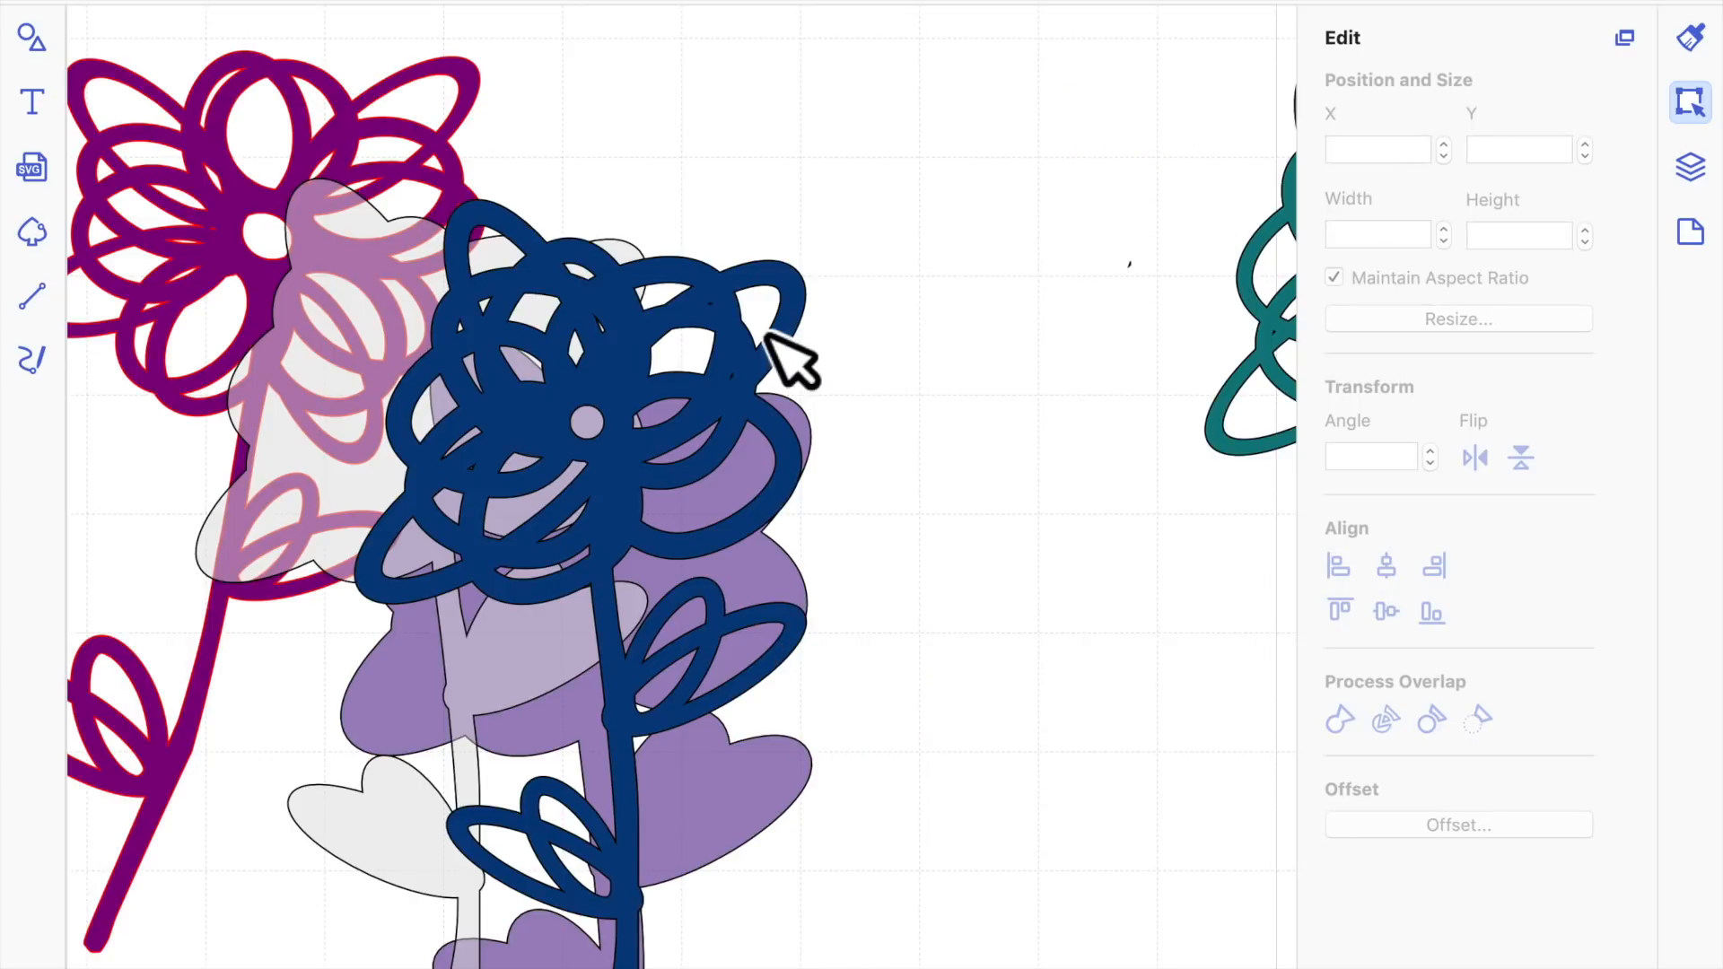
Move the gray silhouette left over the magenta flower and the purple silhouette into the empty space right of the dark blue flower
{"action": "left_click_drag", "start_coordinate": [662, 454], "coordinate": [496, 461]}
{"action": "left_click", "coordinate": [685, 434]}
{"action": "left_click_drag", "start_coordinate": [1029, 274], "coordinate": [1034, 271]}
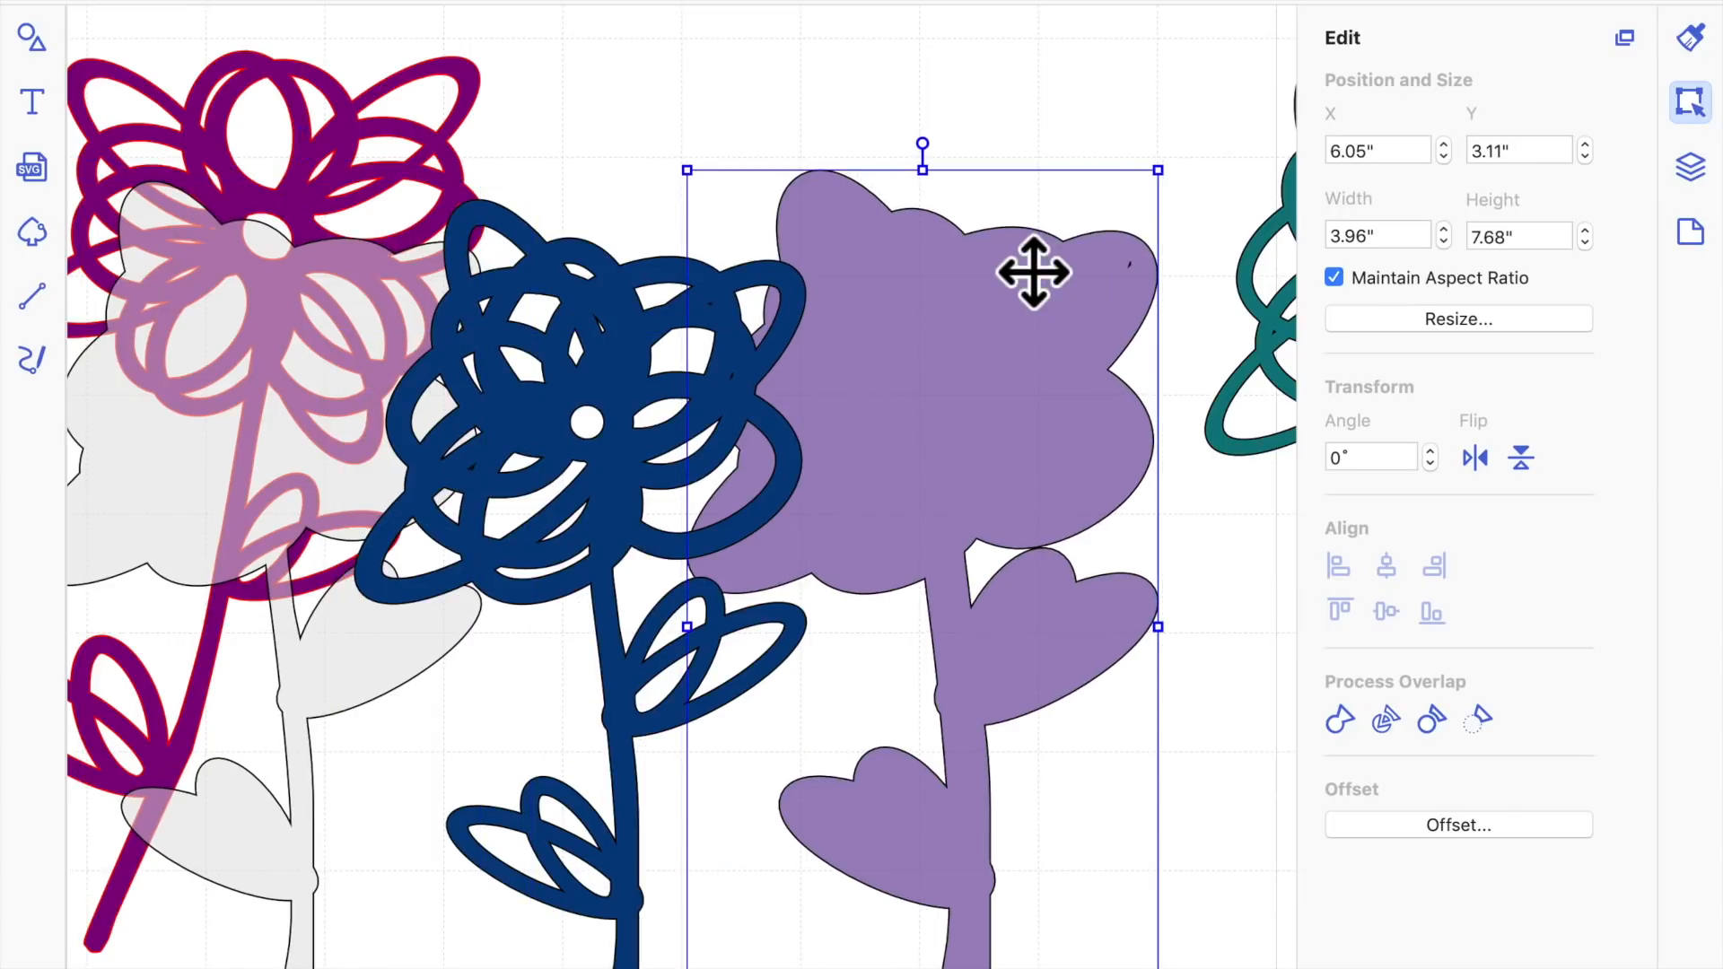
Spread the shapes on the mat with the dark blue flower at left and the teal flower and both silhouettes at right
{"action": "left_click", "coordinate": [691, 3]}
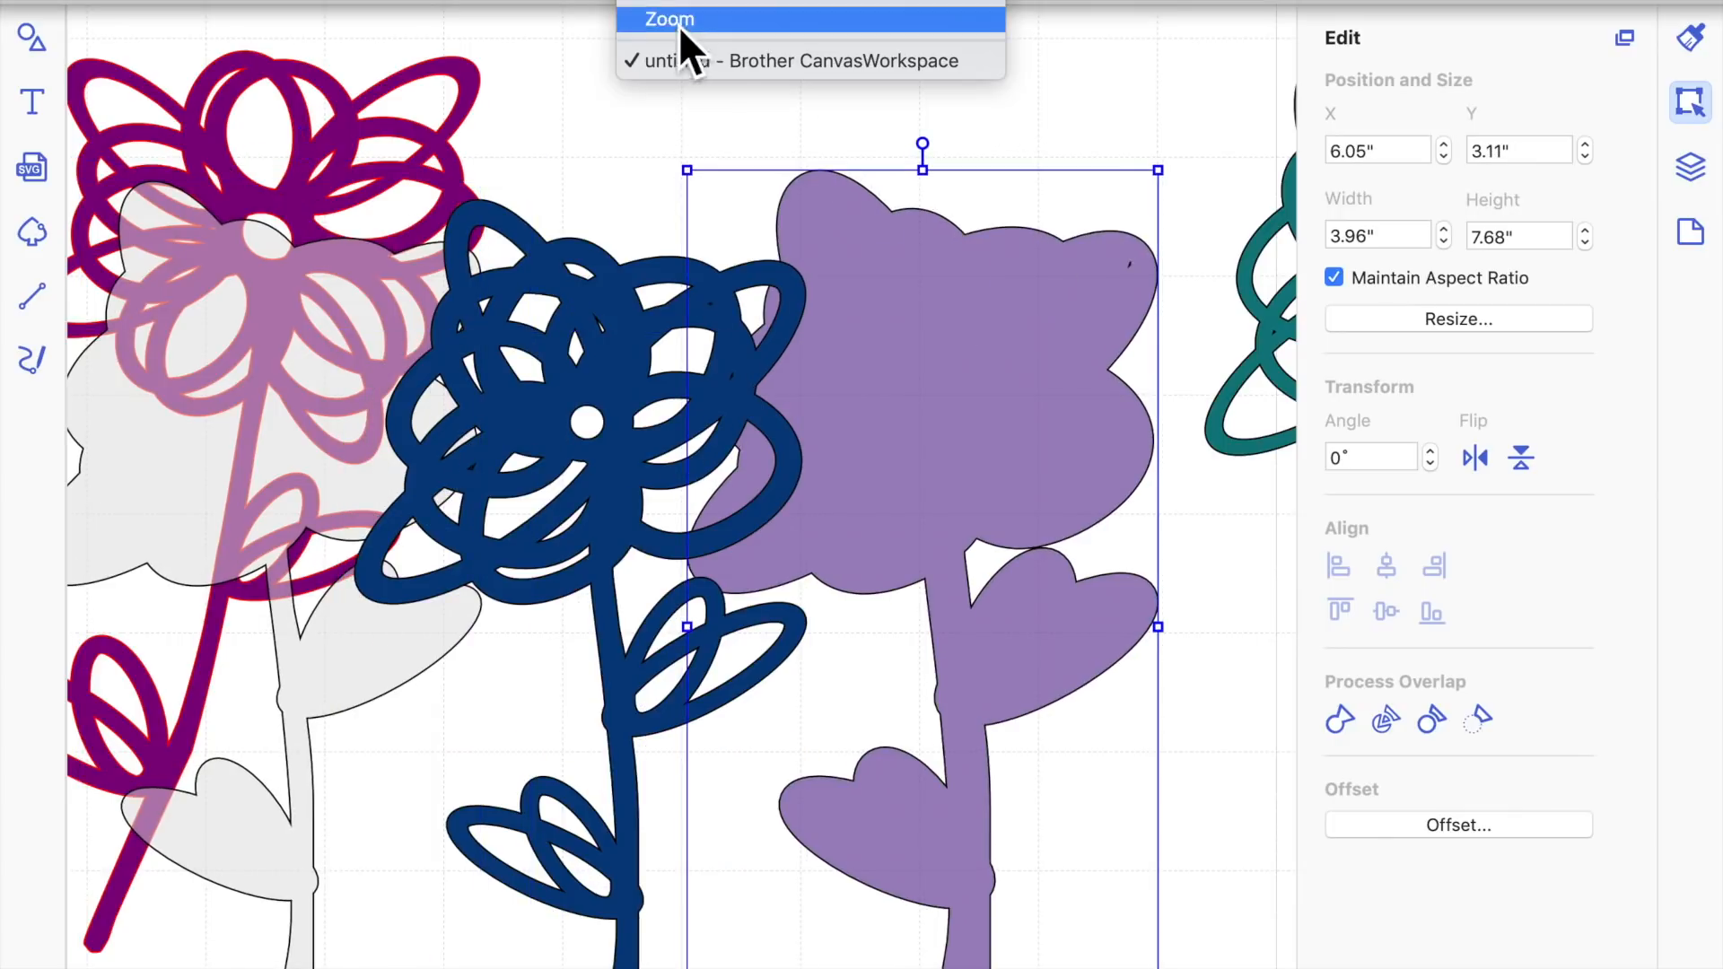
{"action": "mouse_move", "coordinate": [584, 4]}
{"action": "left_click", "coordinate": [593, 46]}
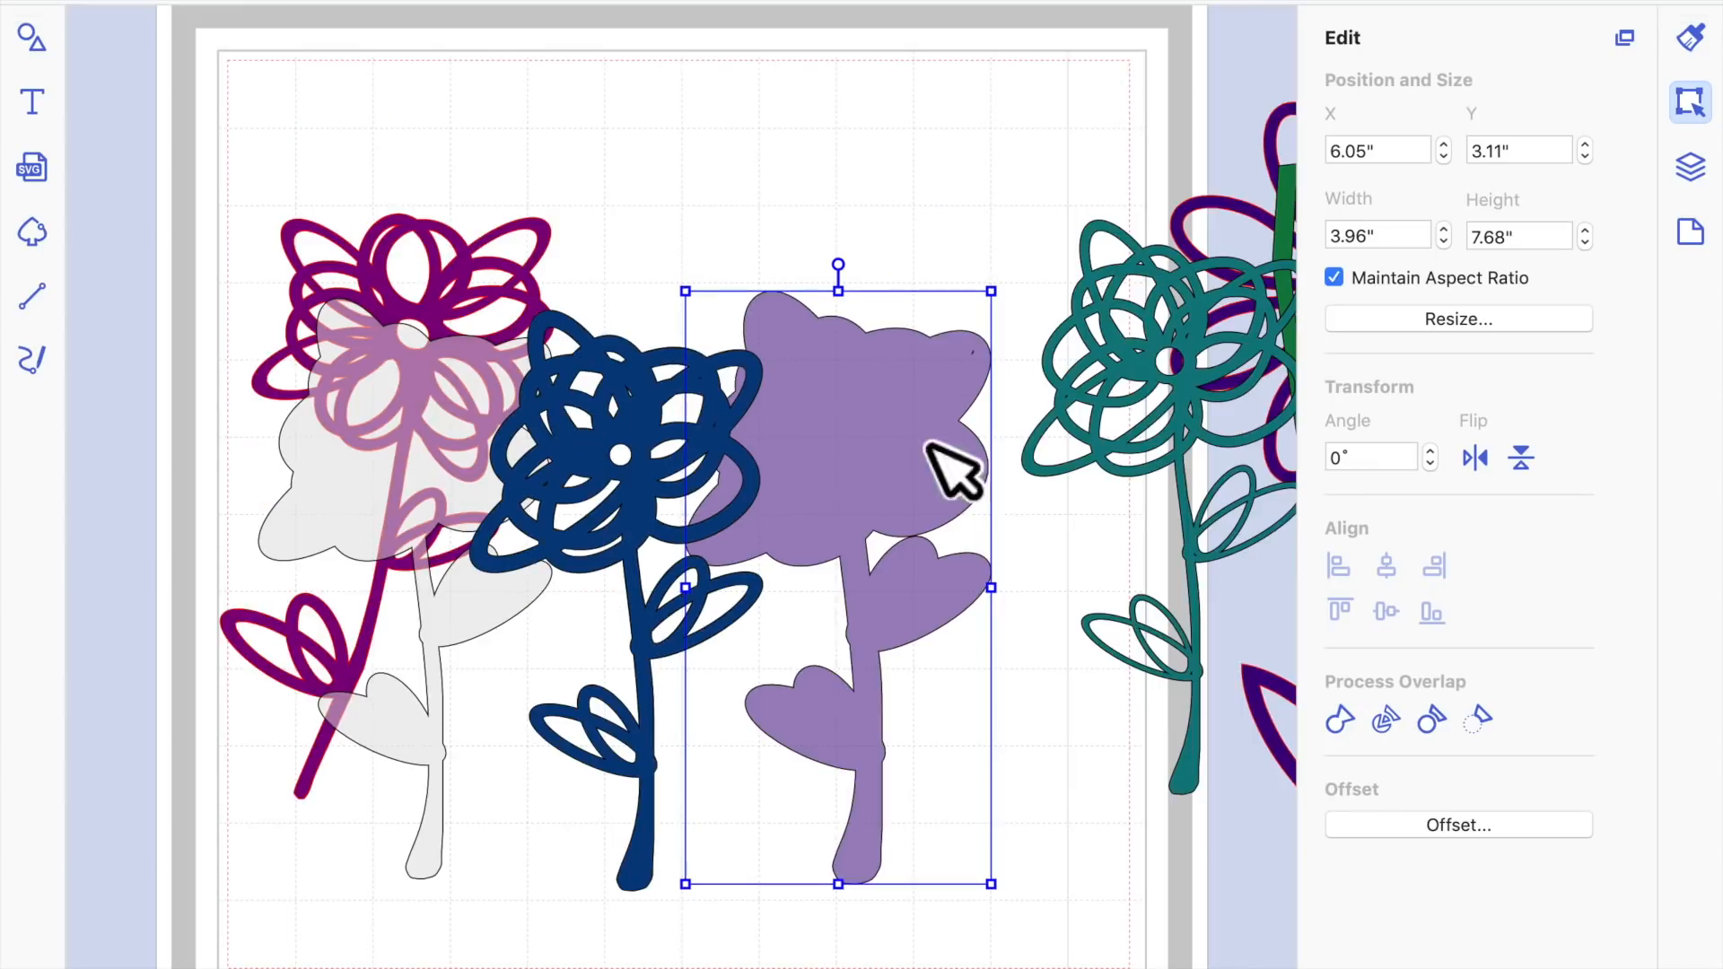
{"action": "left_click_drag", "start_coordinate": [499, 578], "coordinate": [936, 300]}
{"action": "left_click_drag", "start_coordinate": [648, 458], "coordinate": [481, 442]}
{"action": "left_click_drag", "start_coordinate": [1158, 378], "coordinate": [926, 500]}
{"action": "left_click_drag", "start_coordinate": [319, 508], "coordinate": [930, 384]}
{"action": "left_click", "coordinate": [750, 261]}
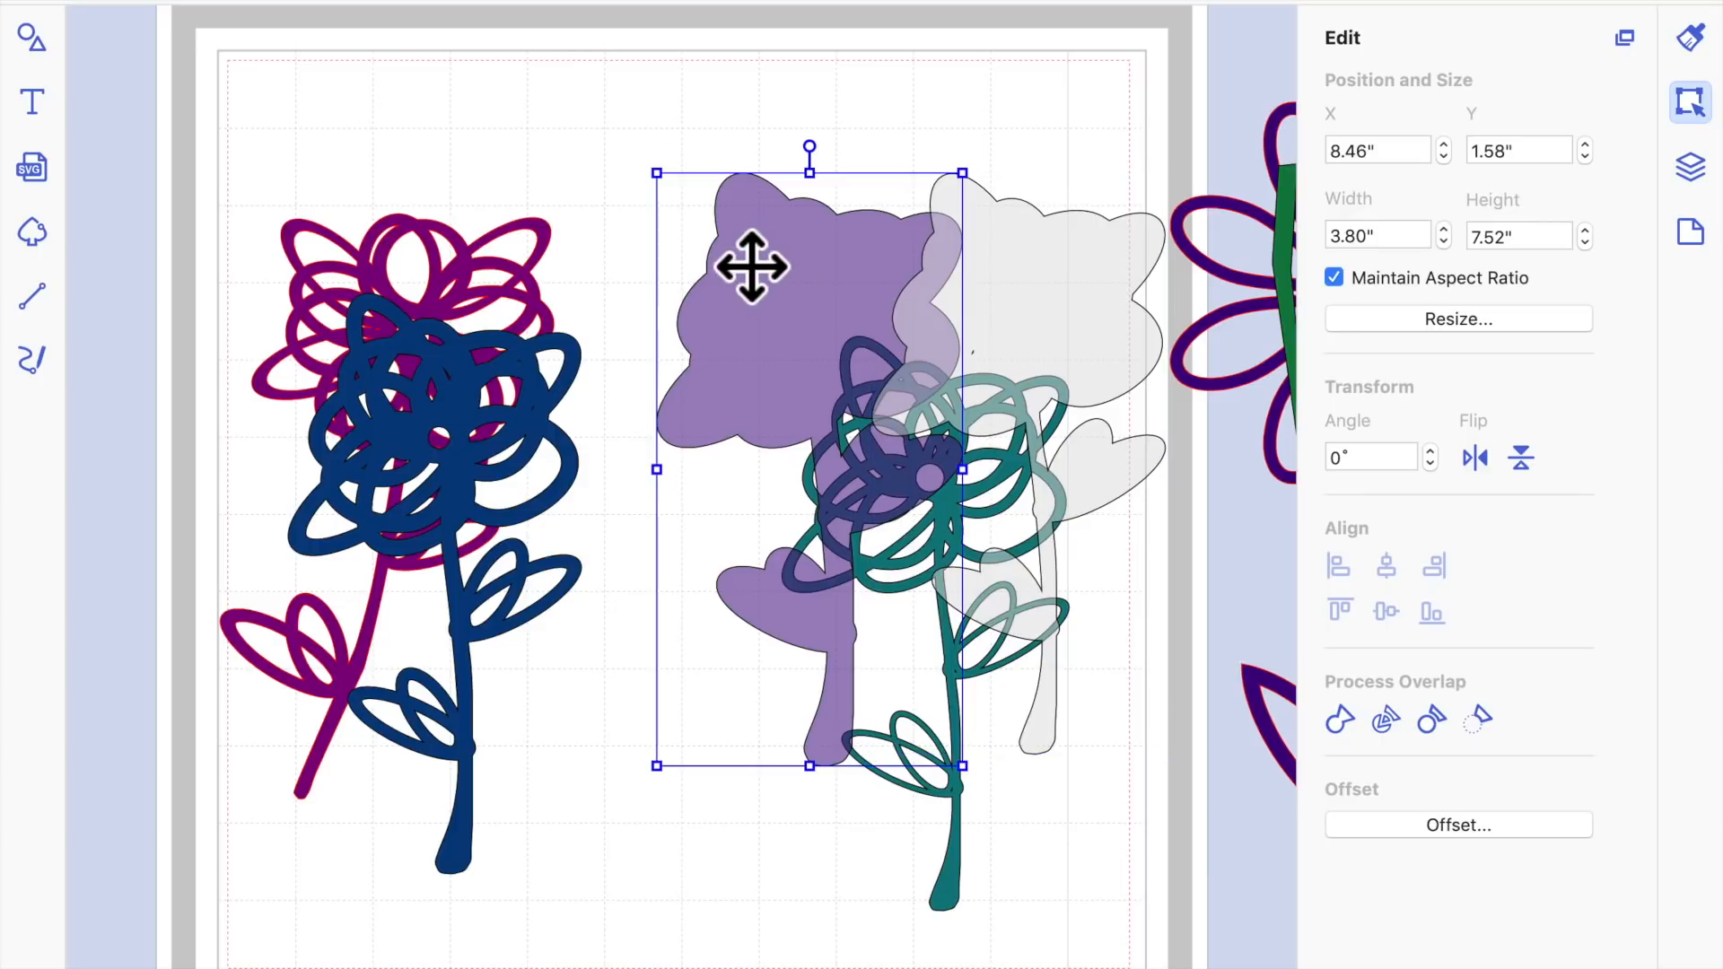
{"action": "left_click", "coordinate": [644, 257]}
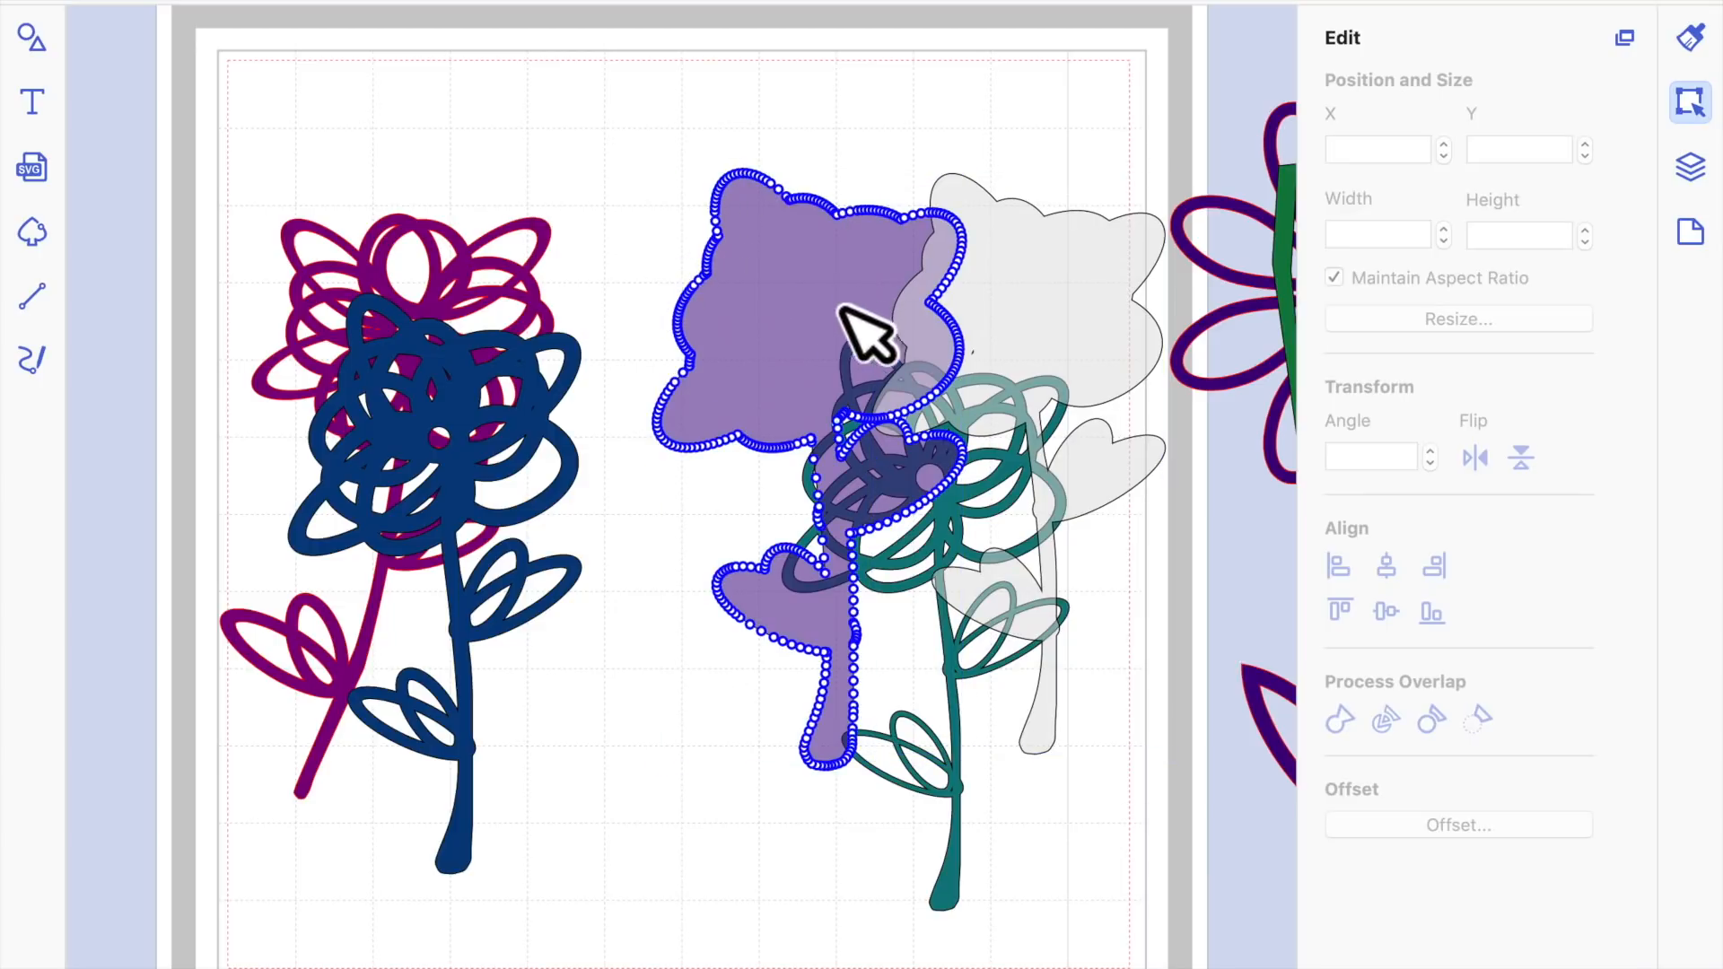
{"action": "key", "text": "Escape"}
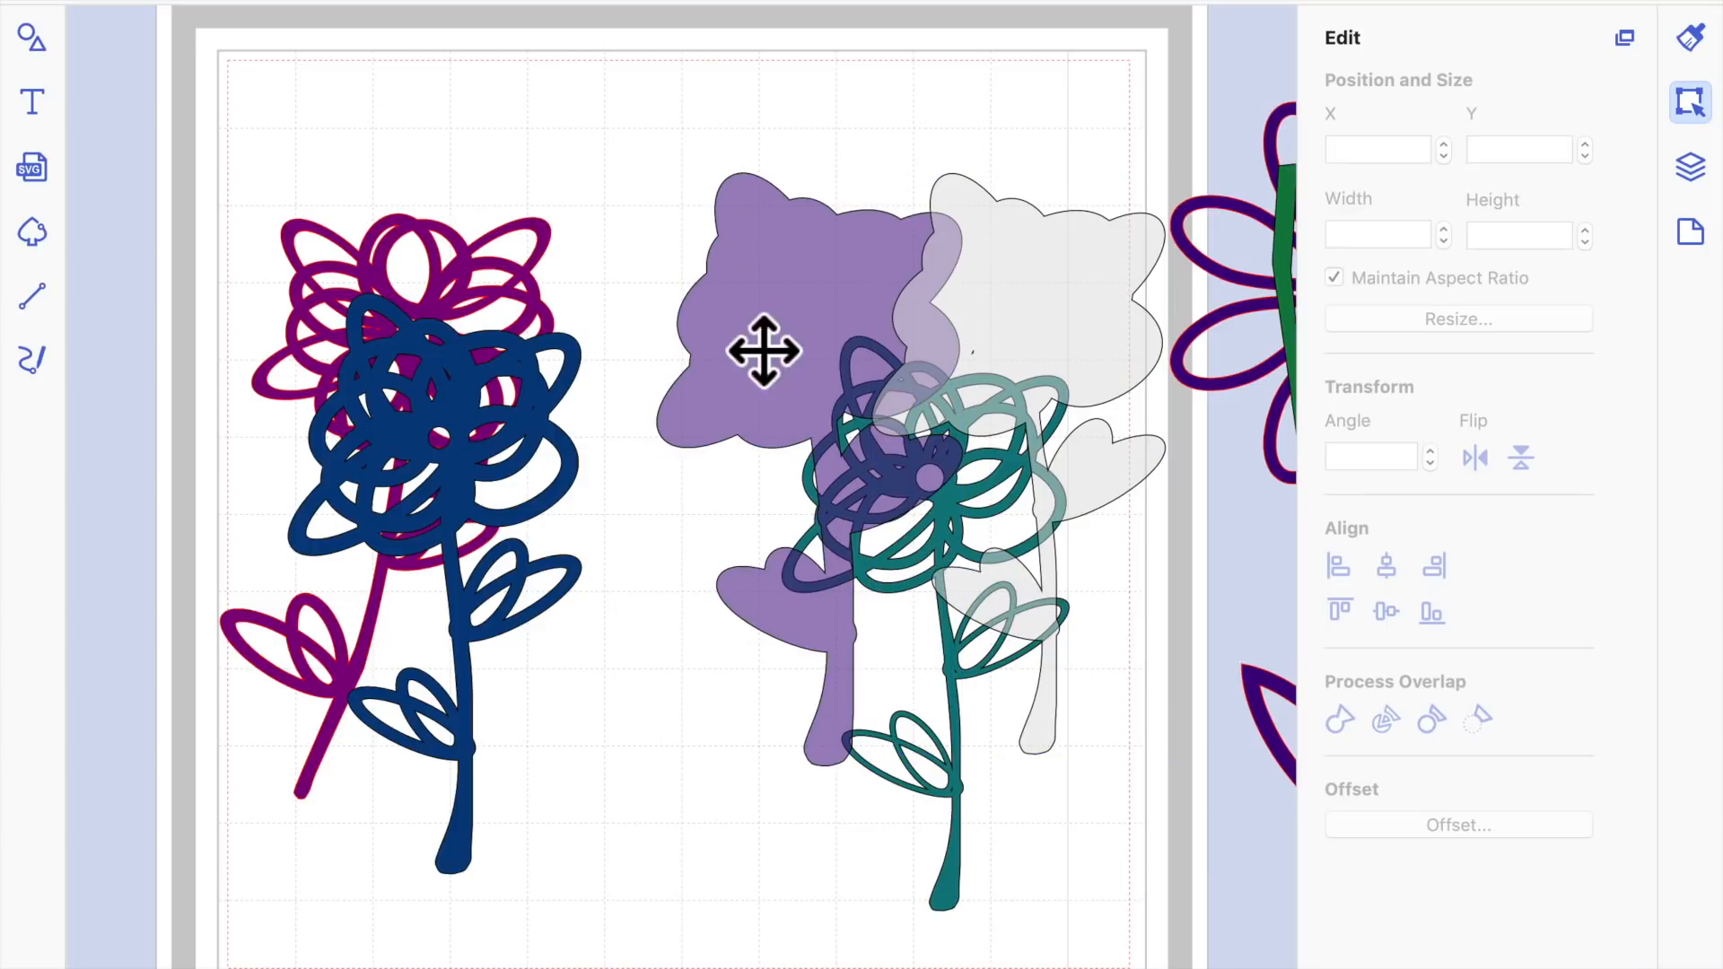
Move the purple silhouette left beside the dark blue flower and lay the teal flower centered under the translucent gray silhouette
{"action": "left_click", "coordinate": [773, 249]}
{"action": "left_click_drag", "start_coordinate": [803, 278], "coordinate": [647, 277]}
{"action": "left_click", "coordinate": [940, 495]}
{"action": "left_click_drag", "start_coordinate": [940, 496], "coordinate": [1033, 338]}
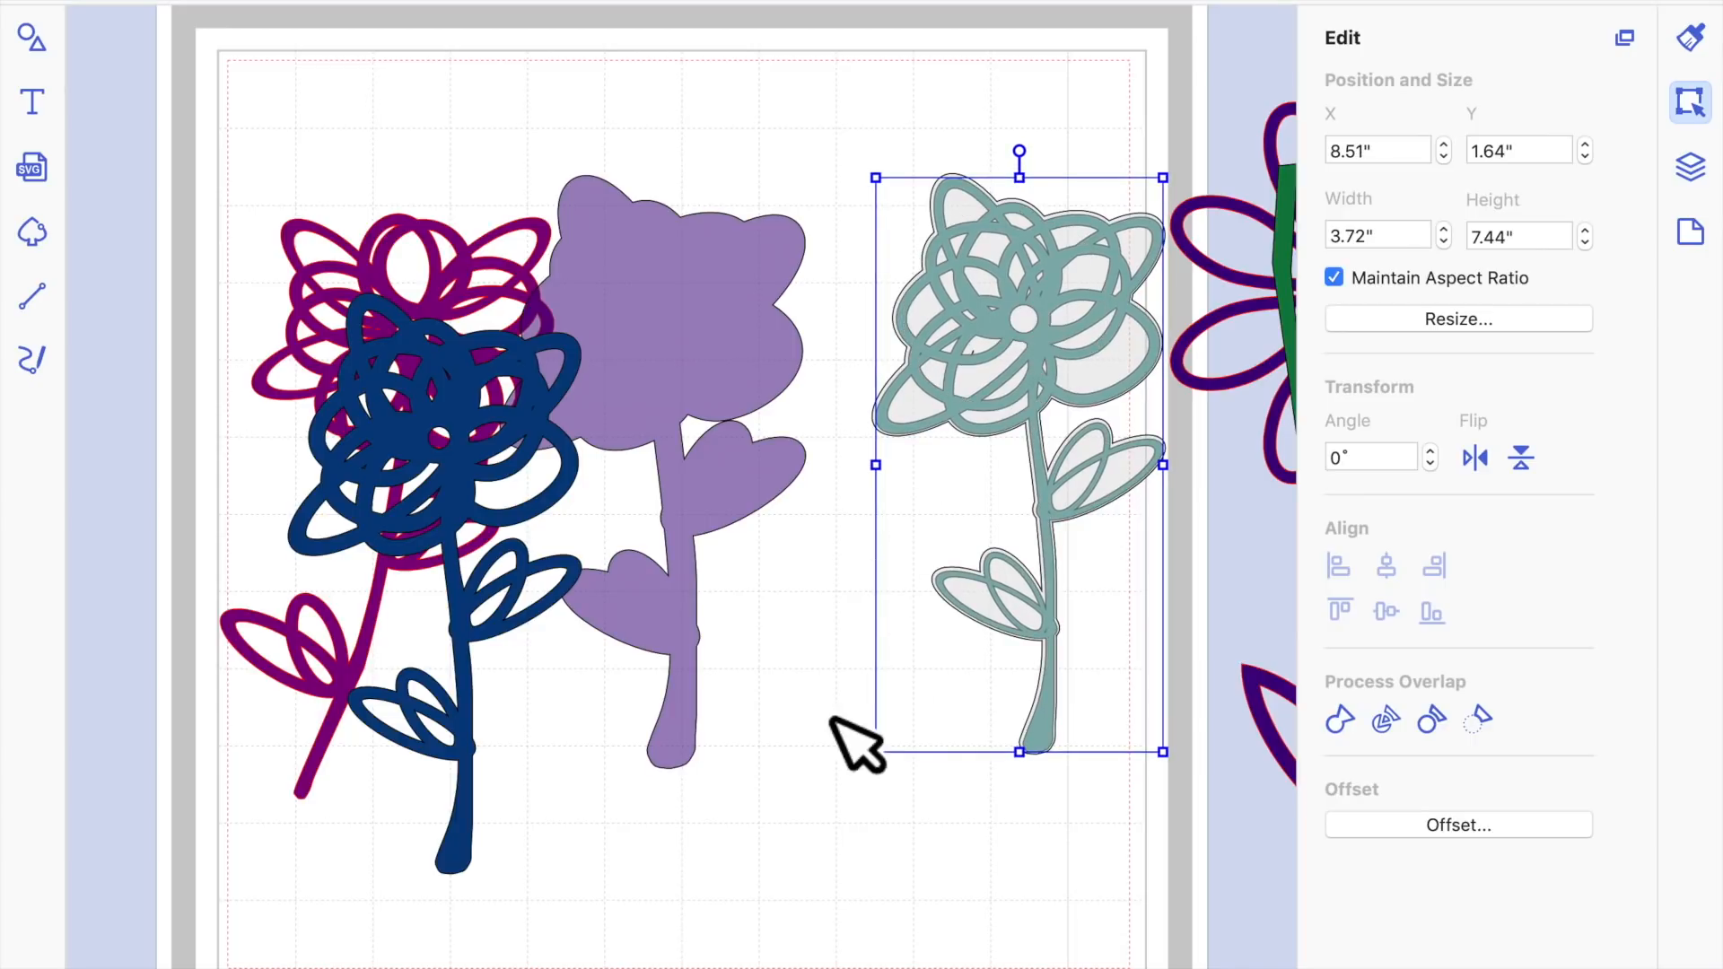
Stack the gray and purple silhouettes over the magenta flower, and bring the dark blue and teal flowers together on the mat's right half
{"action": "left_click", "coordinate": [866, 729]}
{"action": "left_click_drag", "start_coordinate": [486, 467], "coordinate": [860, 423]}
{"action": "left_click", "coordinate": [646, 354]}
{"action": "left_click_drag", "start_coordinate": [491, 378], "coordinate": [481, 374]}
{"action": "left_click_drag", "start_coordinate": [973, 415], "coordinate": [516, 400]}
{"action": "left_click_drag", "start_coordinate": [1078, 364], "coordinate": [885, 393]}
Send the dark blue flower to the back and center it behind the teal flower as a narrow border
{"action": "right_click", "coordinate": [869, 375]}
{"action": "mouse_move", "coordinate": [962, 610]}
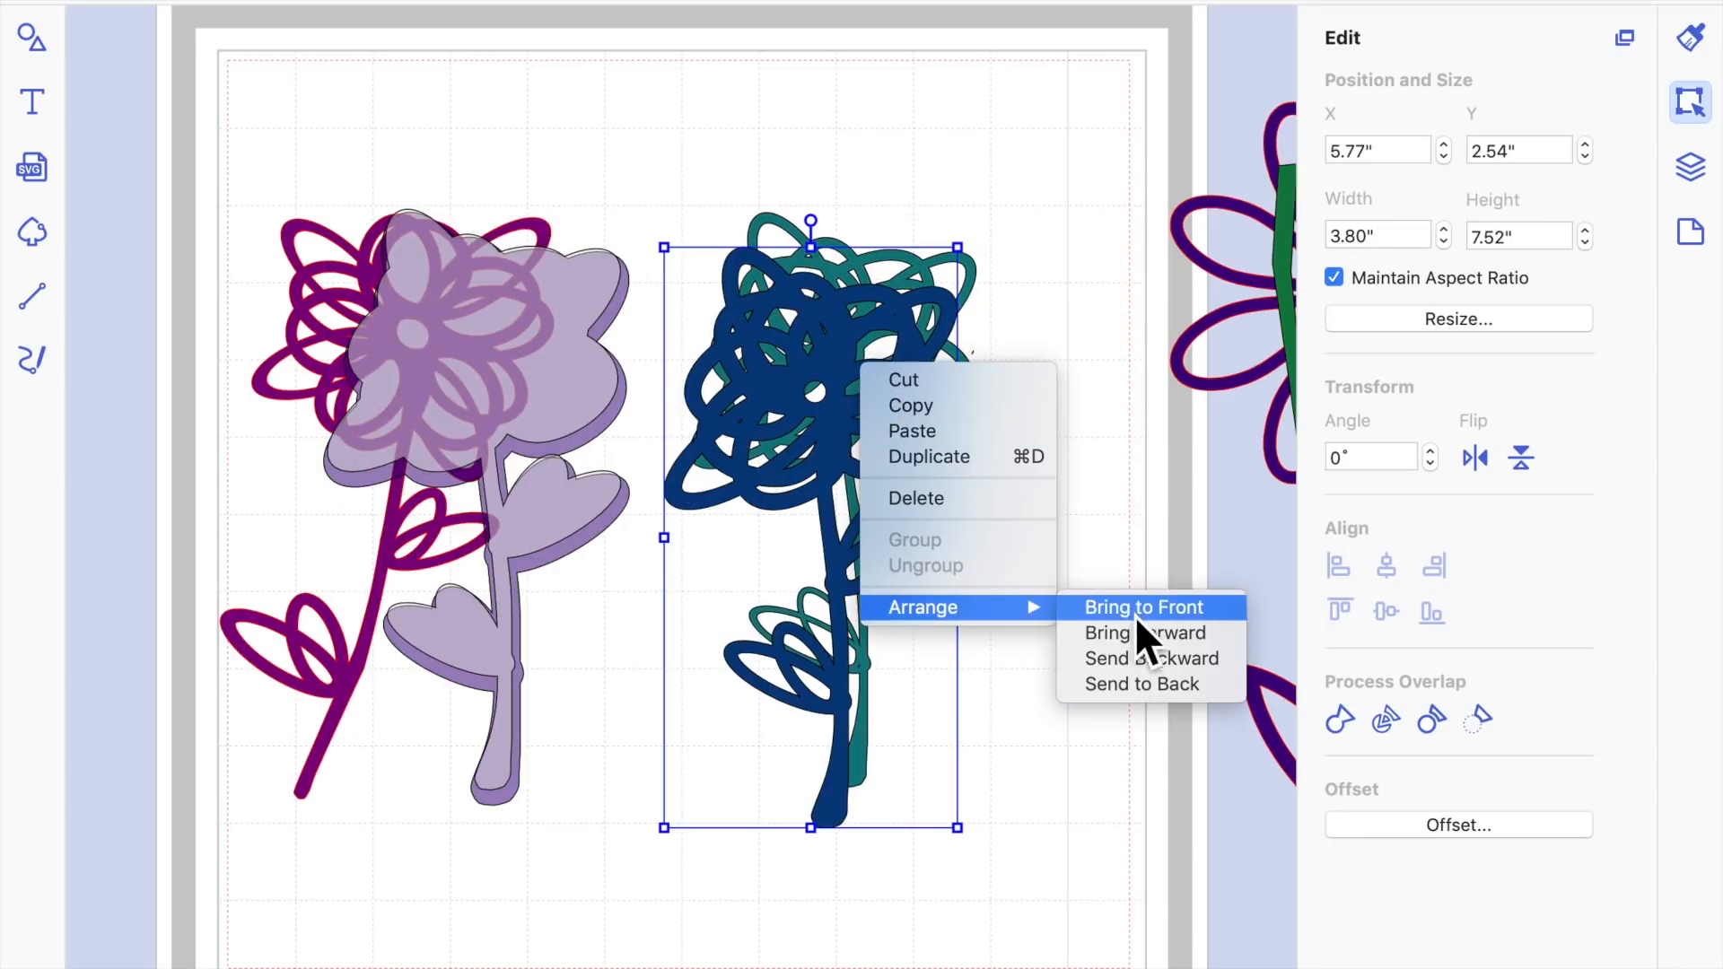
{"action": "left_click", "coordinate": [1168, 684]}
{"action": "left_click", "coordinate": [1018, 477]}
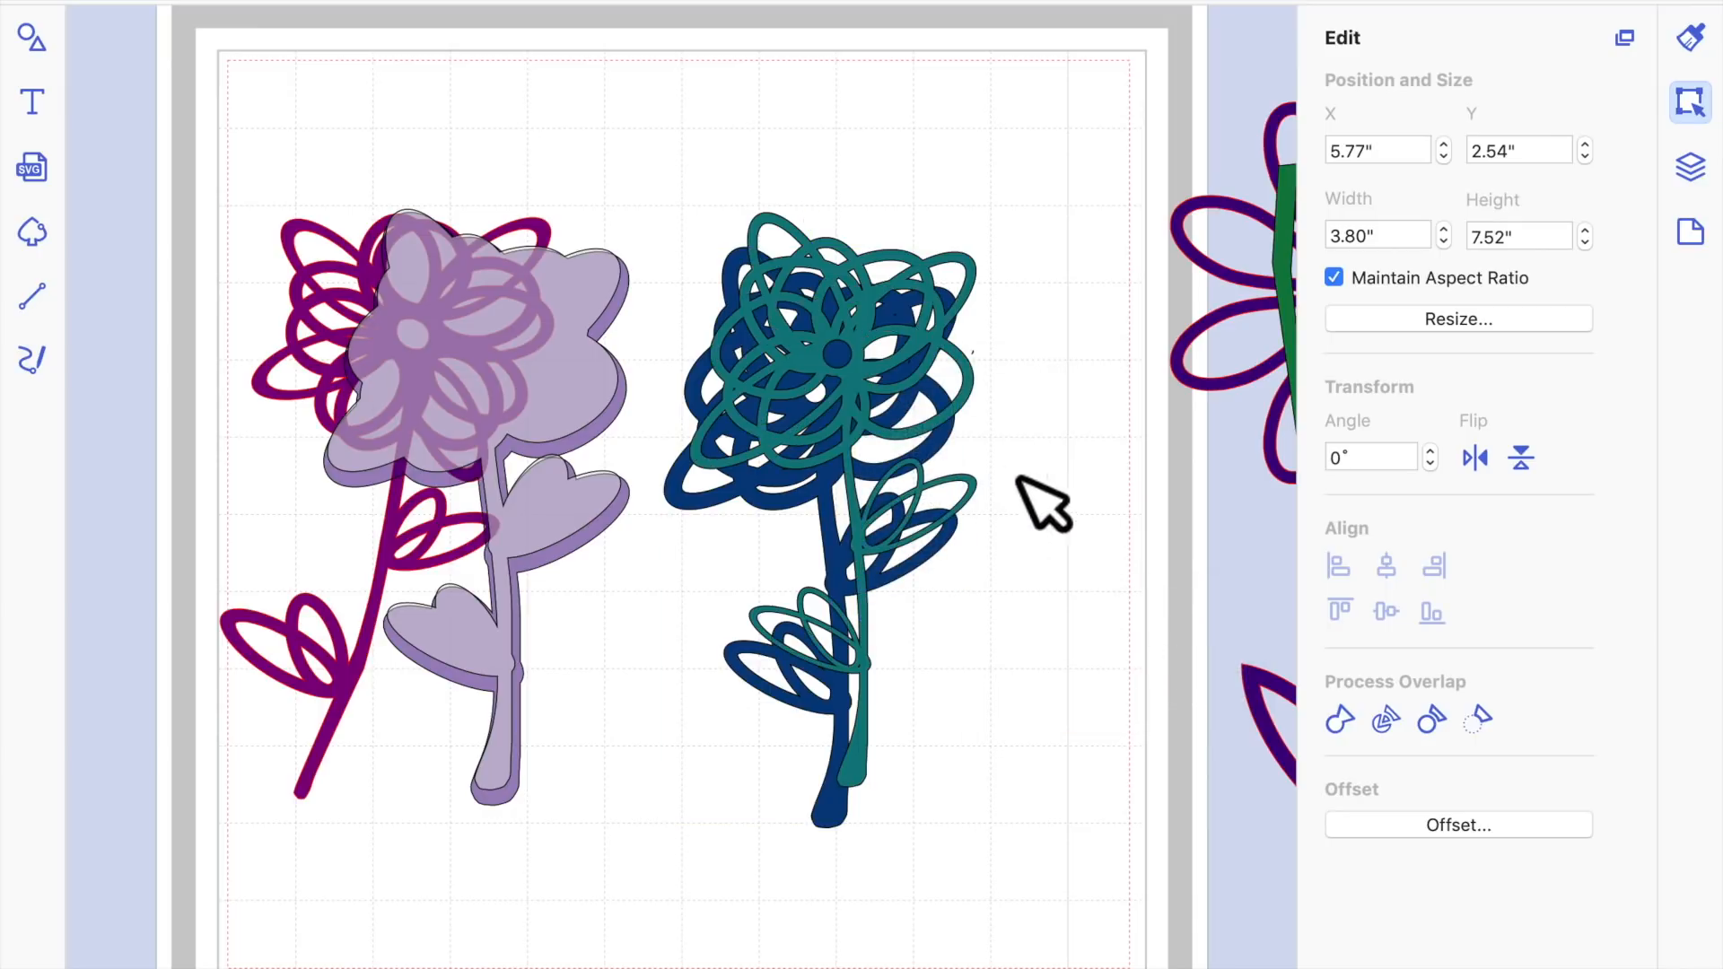
{"action": "left_click_drag", "start_coordinate": [853, 377], "coordinate": [884, 348]}
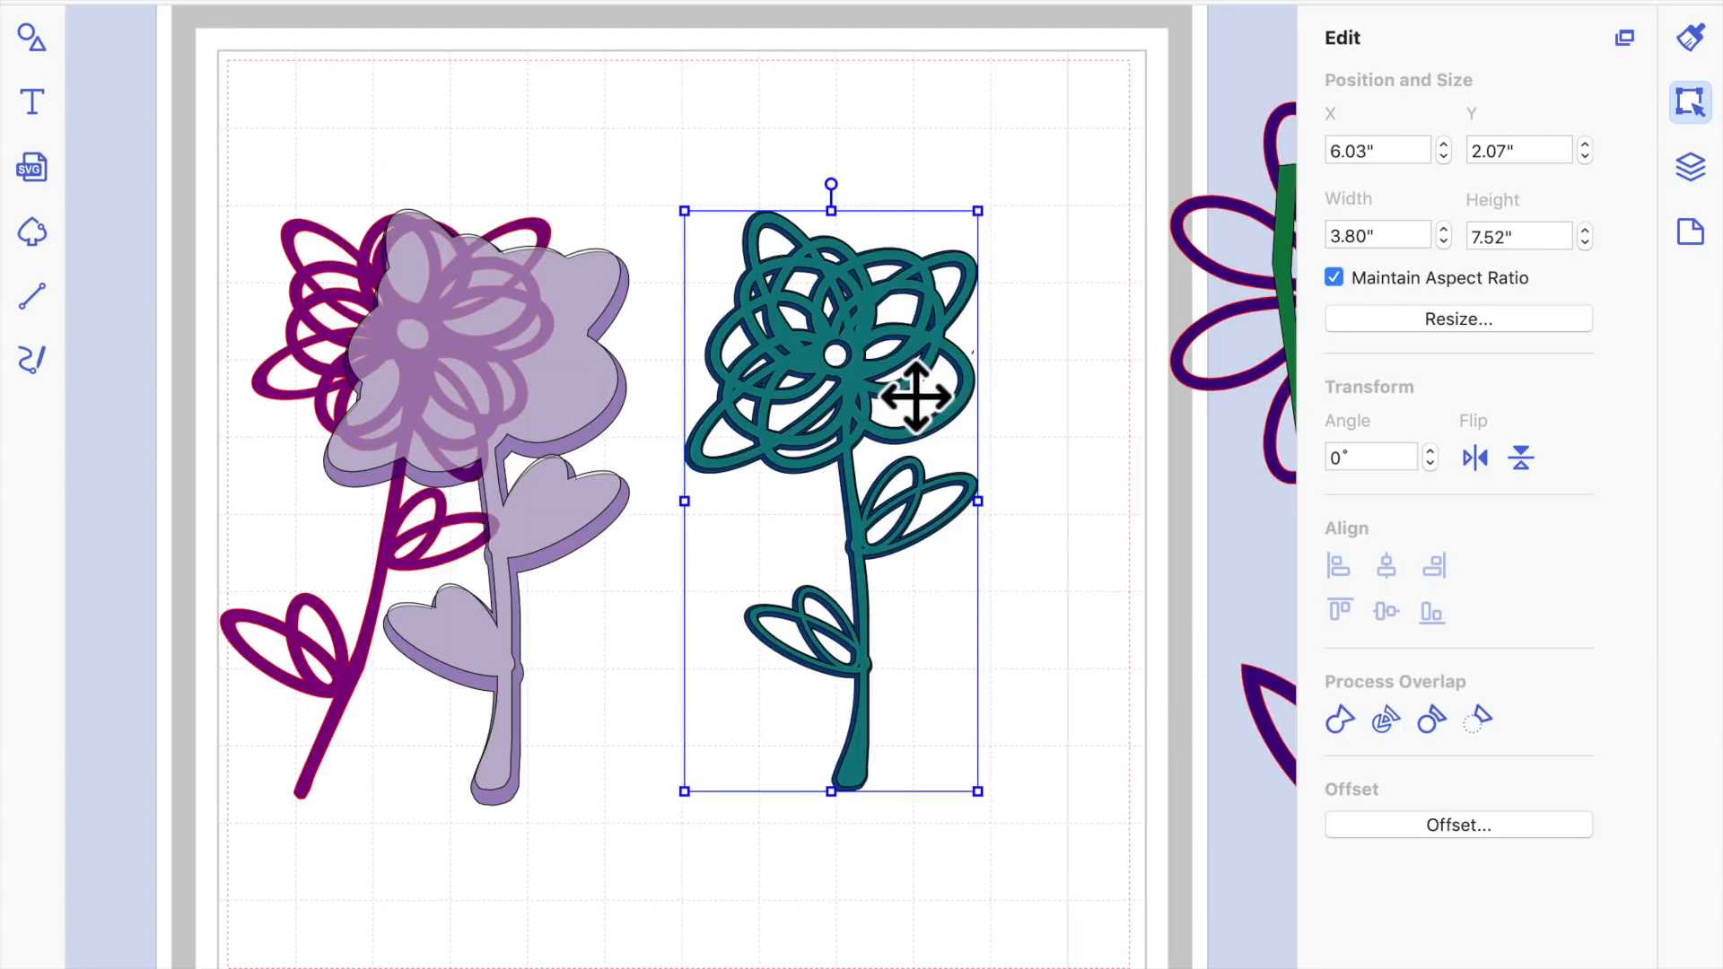
Nudge the dark blue backing flower right to X 6.06" behind the teal flower
{"action": "key", "text": "Right"}
{"action": "key", "text": "Right"}
{"action": "key", "text": "Right"}
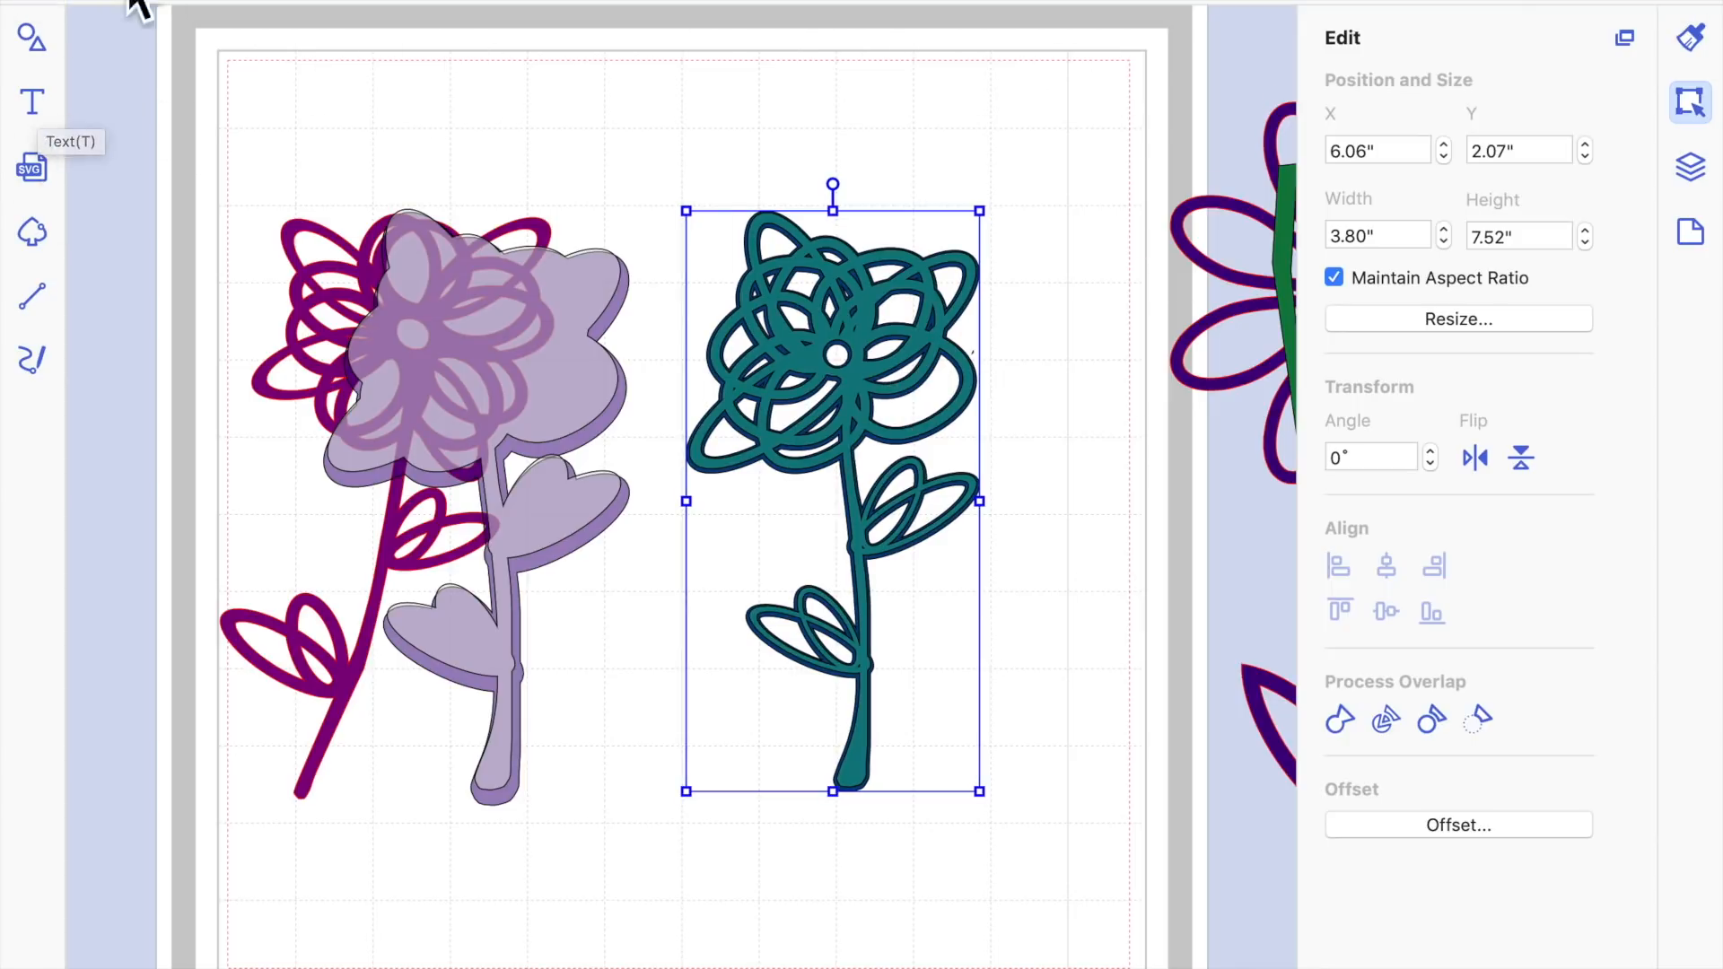
Nudge the dark blue backing up to Y 2.03" so its border shows along the upper edges of the teal petals
{"action": "left_click", "coordinate": [919, 380]}
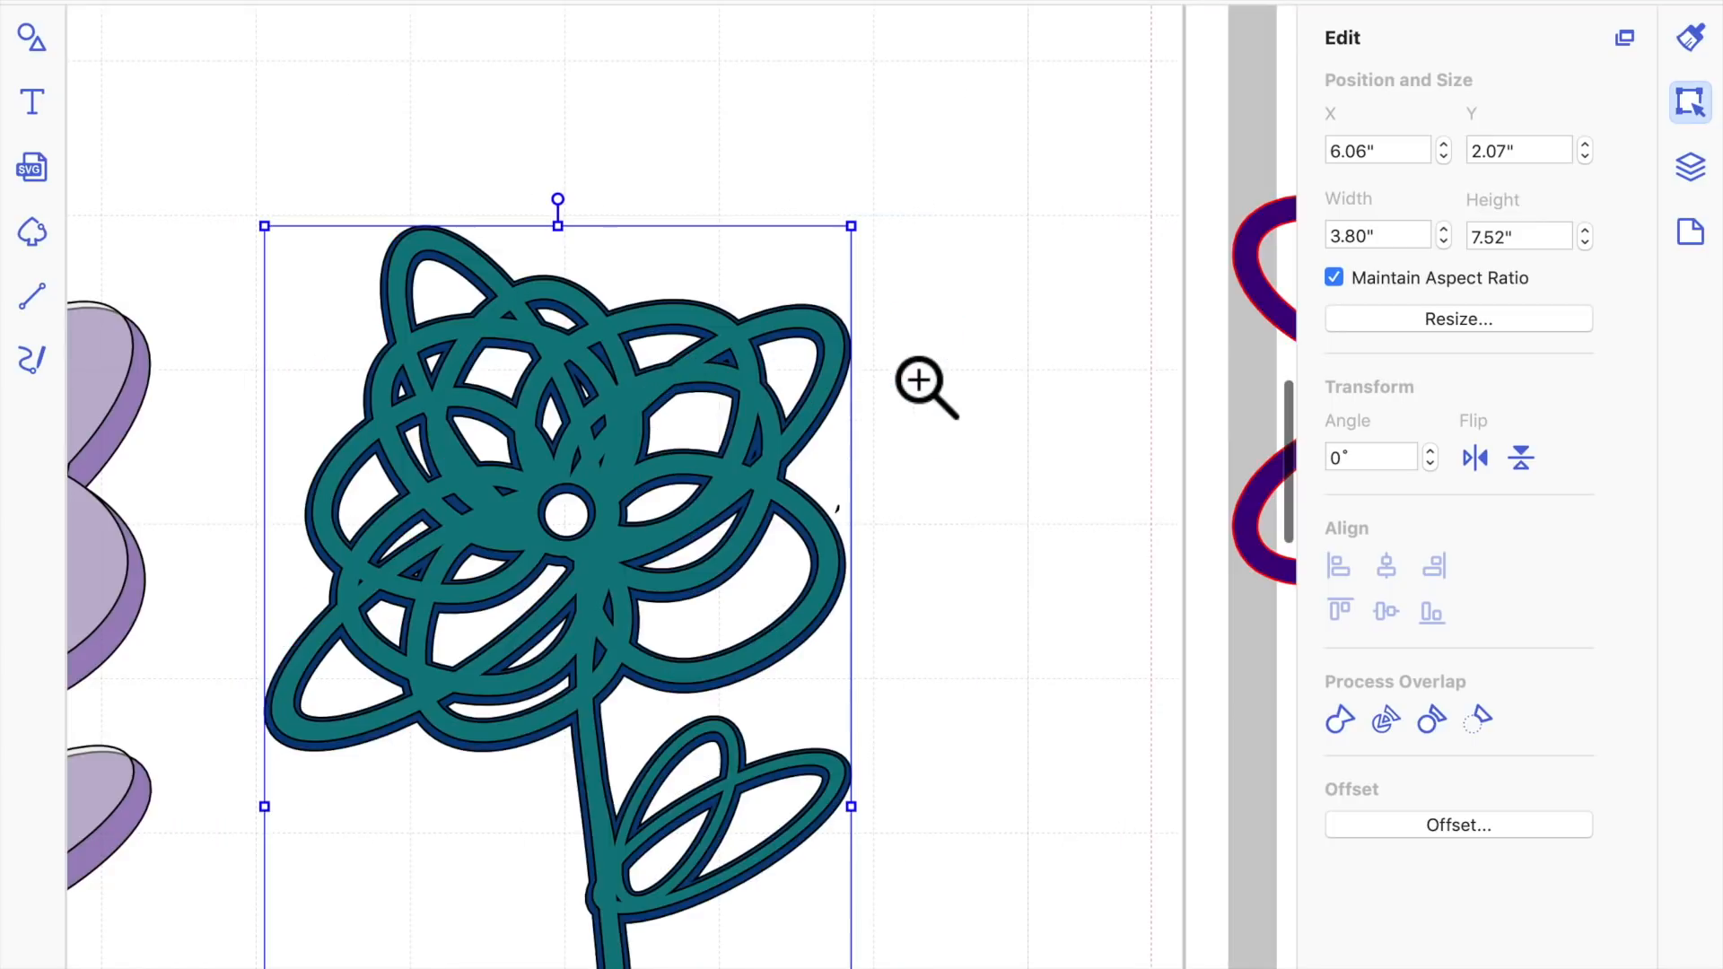
{"action": "left_click", "coordinate": [697, 488]}
{"action": "scroll", "coordinate": [689, 482], "scroll_direction": "left", "scroll_amount": 5}
{"action": "scroll", "coordinate": [689, 482], "scroll_direction": "down", "scroll_amount": 3}
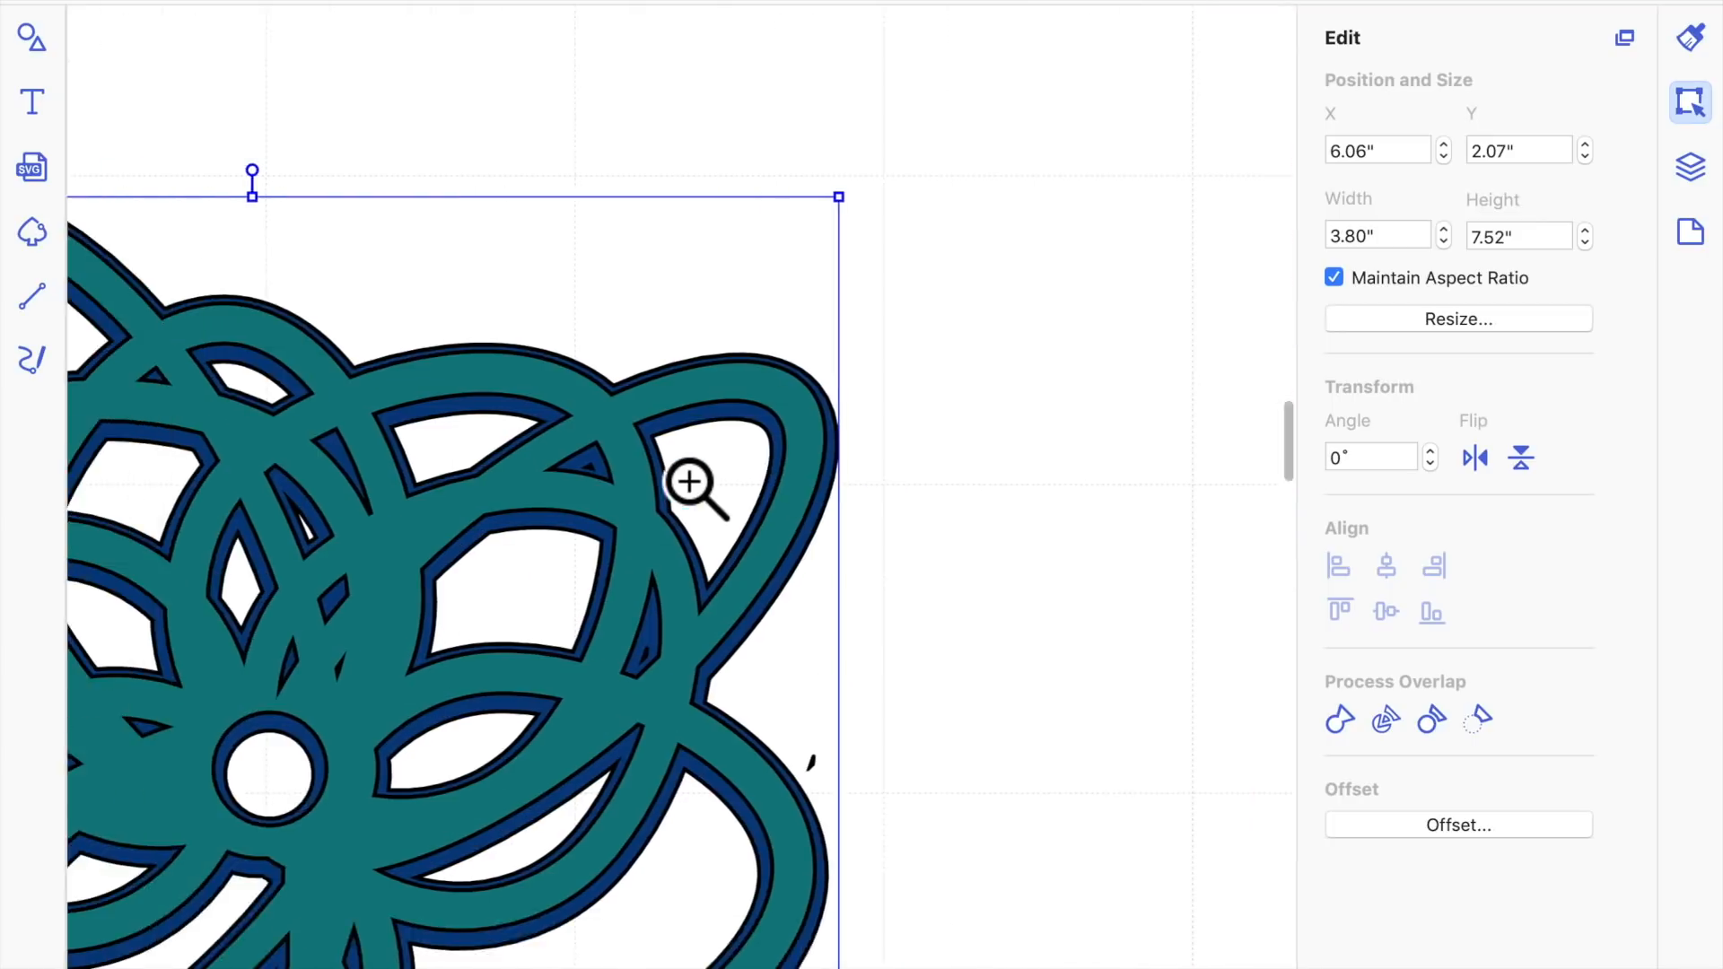
{"action": "scroll", "coordinate": [689, 482], "scroll_direction": "down", "scroll_amount": 2}
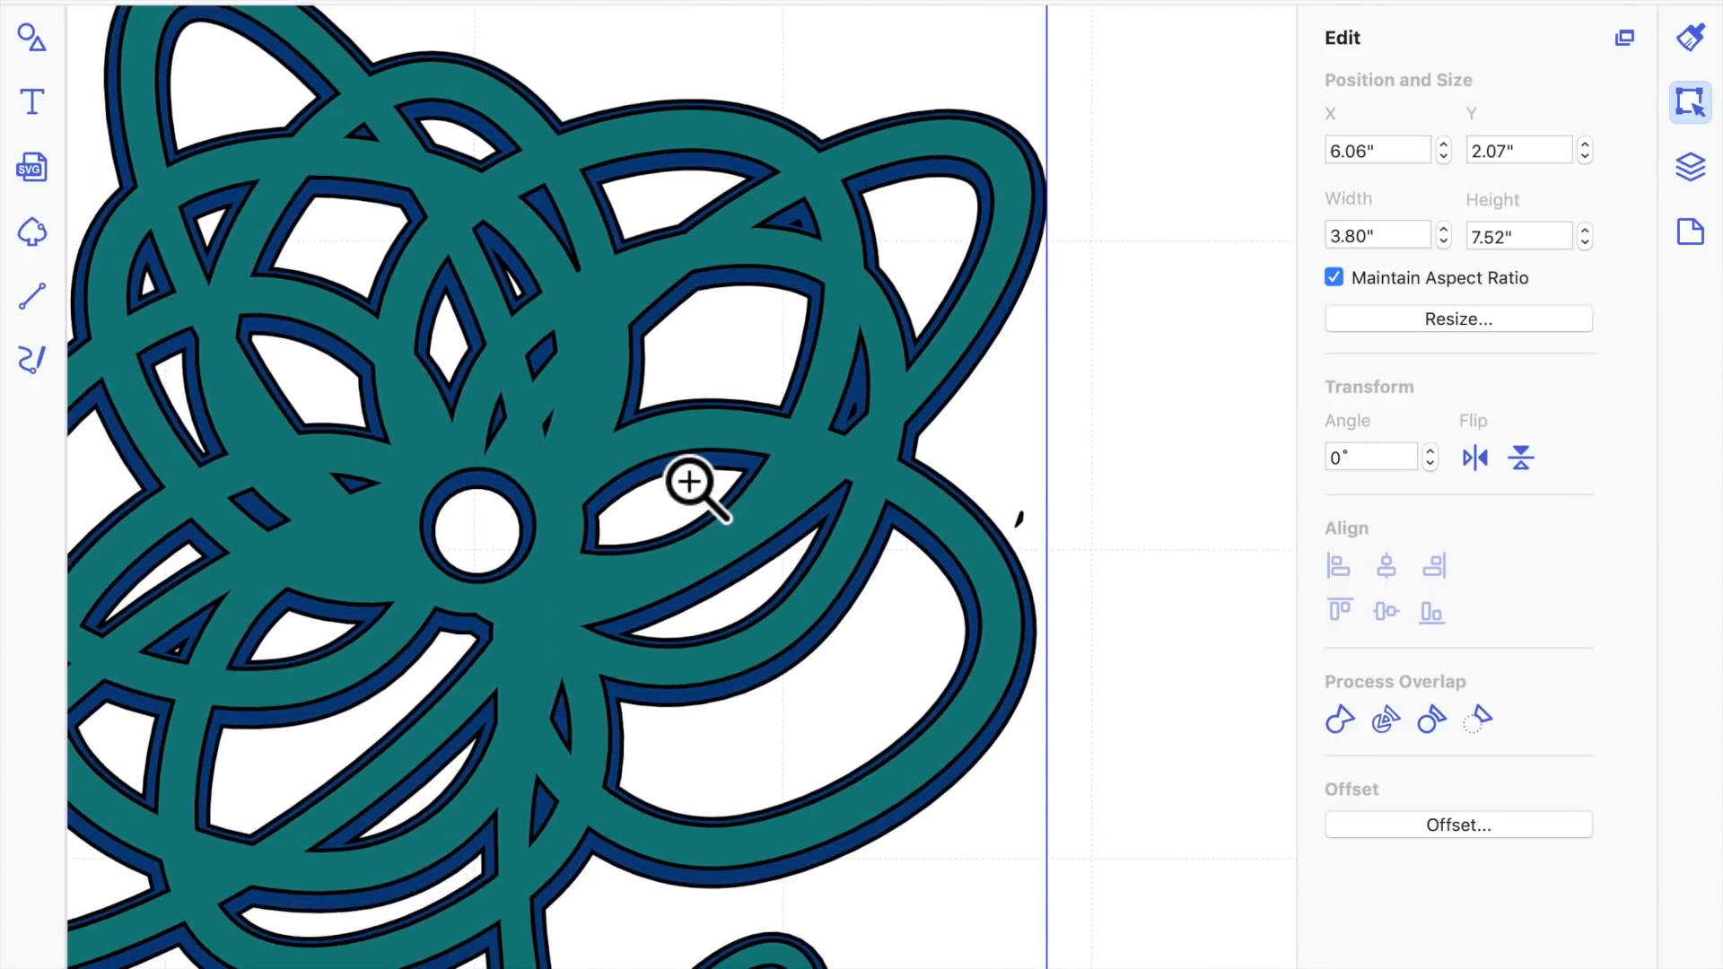
{"action": "key", "text": "Down"}
{"action": "key", "text": "Down"}
{"action": "key", "text": "Down"}
{"action": "key", "text": "Down"}
{"action": "key", "text": "Up"}
{"action": "key", "text": "Up"}
{"action": "key", "text": "Up"}
{"action": "key", "text": "Up"}
{"action": "key", "text": "Up"}
{"action": "key", "text": "Up"}
{"action": "key", "text": "Up"}
{"action": "key", "text": "Up"}
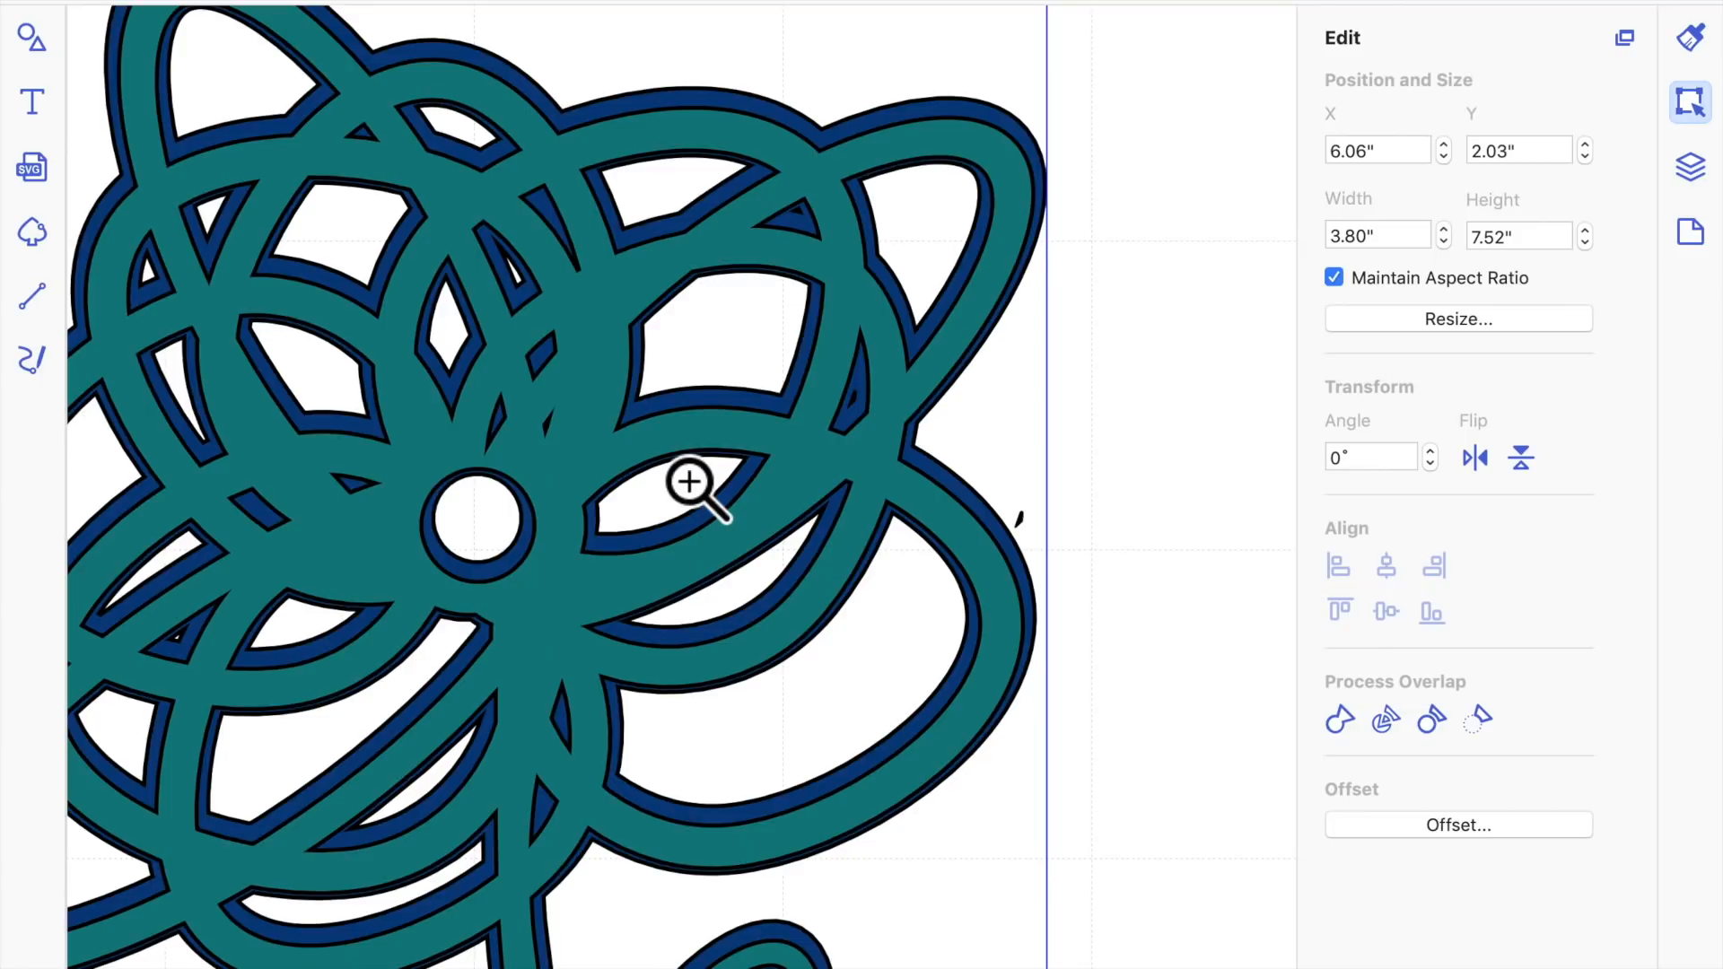
Shift the dark blue backing down to Y 2.11" to form a drop shadow beneath the teal petals
{"action": "key", "text": "Up"}
{"action": "key", "text": "Up"}
{"action": "key", "text": "Down"}
{"action": "key", "text": "Down"}
{"action": "key", "text": "Down"}
{"action": "key", "text": "Down"}
{"action": "key", "text": "Down"}
{"action": "key", "text": "Down"}
{"action": "key", "text": "Down"}
{"action": "key", "text": "Down"}
{"action": "key", "text": "Down"}
{"action": "key", "text": "Down"}
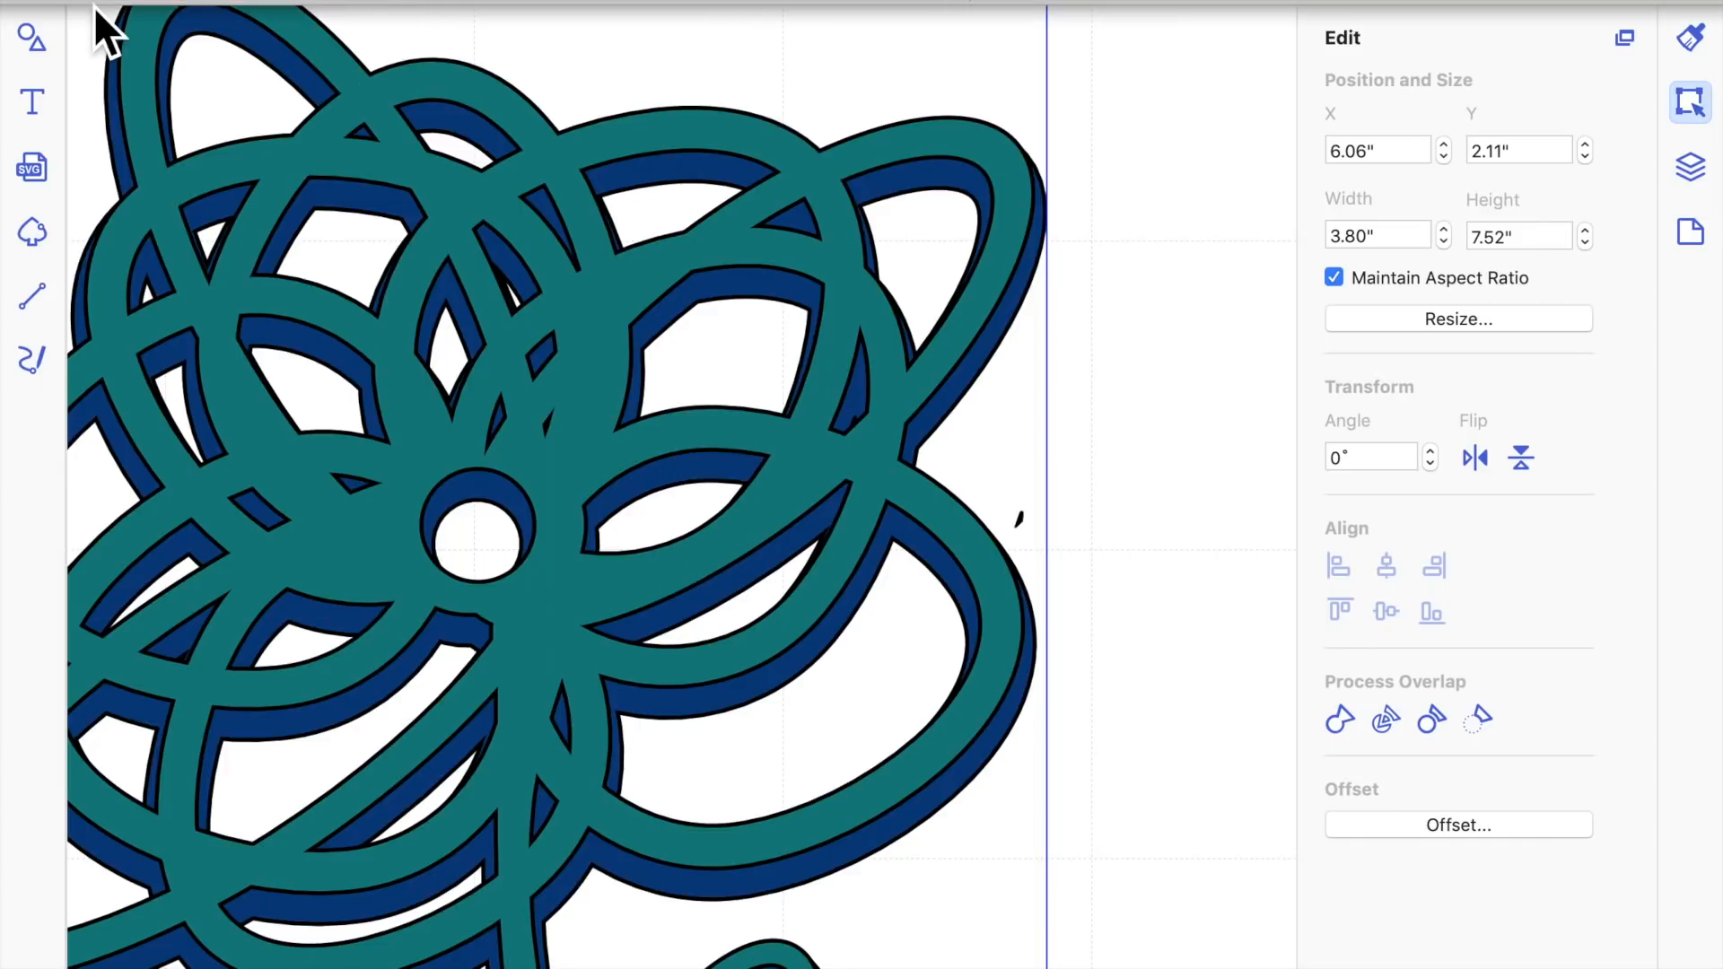
Return to the full mat view and nudge the dark blue backing slightly lower, to about Y 2.14"
{"action": "left_click", "coordinate": [368, 1]}
{"action": "left_click", "coordinate": [368, 2]}
{"action": "left_click", "coordinate": [368, 2]}
{"action": "left_click", "coordinate": [368, 1]}
{"action": "left_click", "coordinate": [368, 2]}
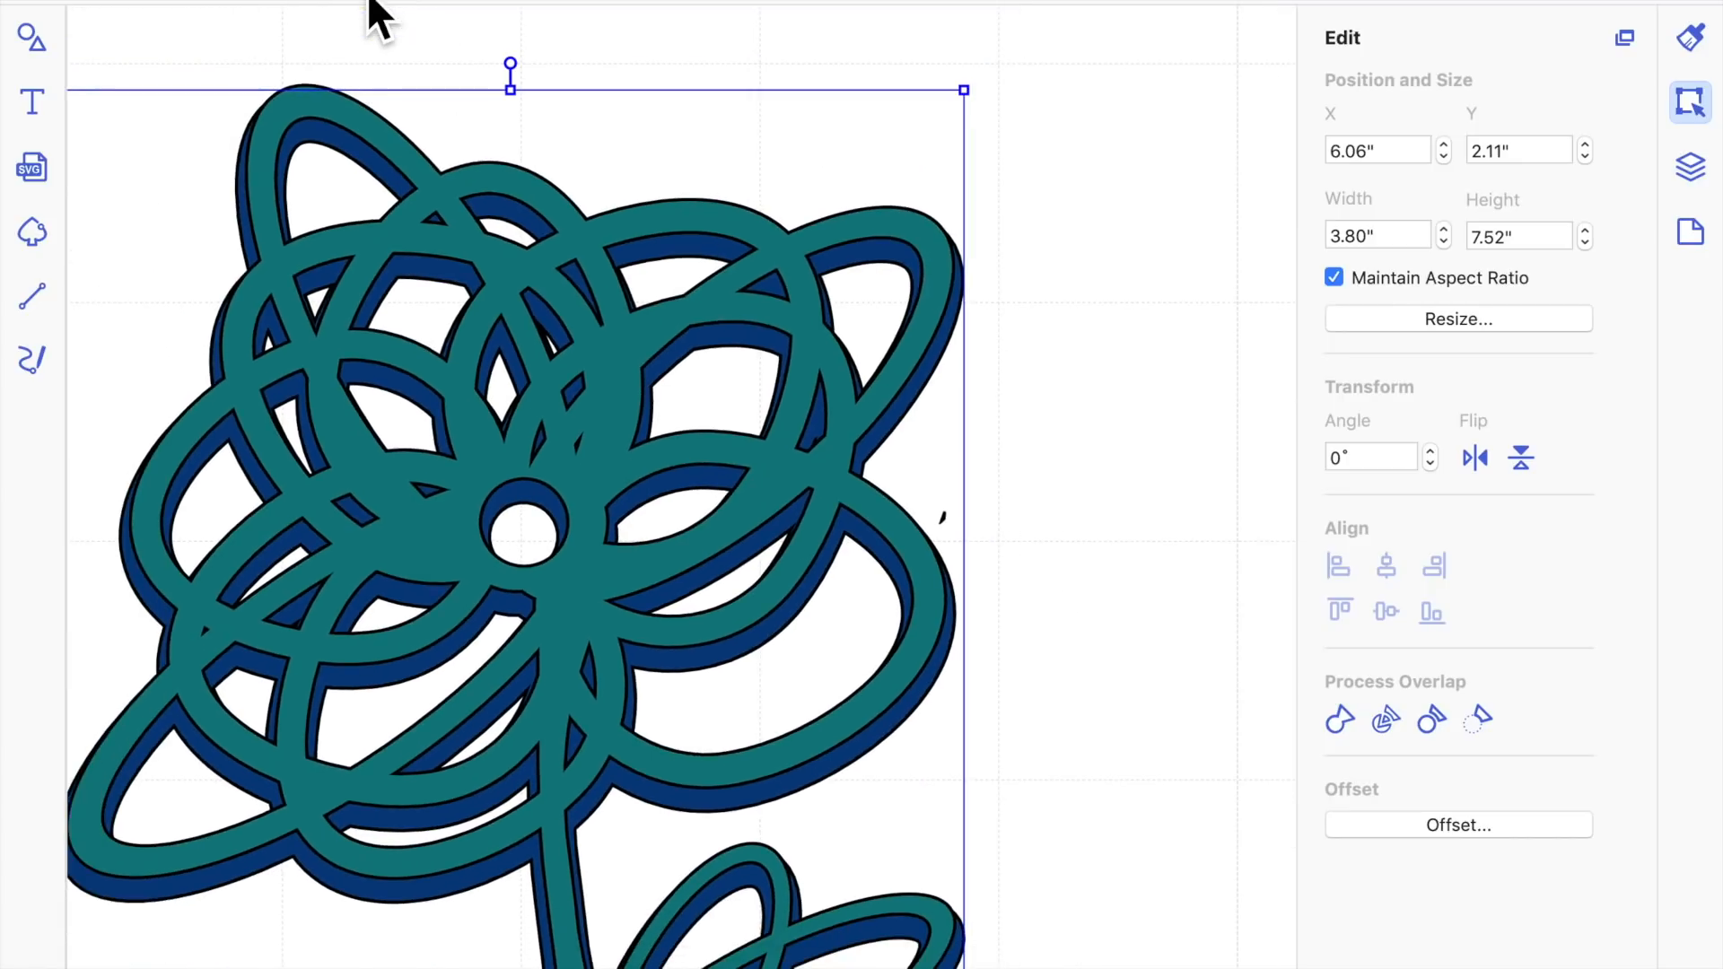
{"action": "left_click", "coordinate": [368, 4]}
{"action": "left_click", "coordinate": [1063, 471]}
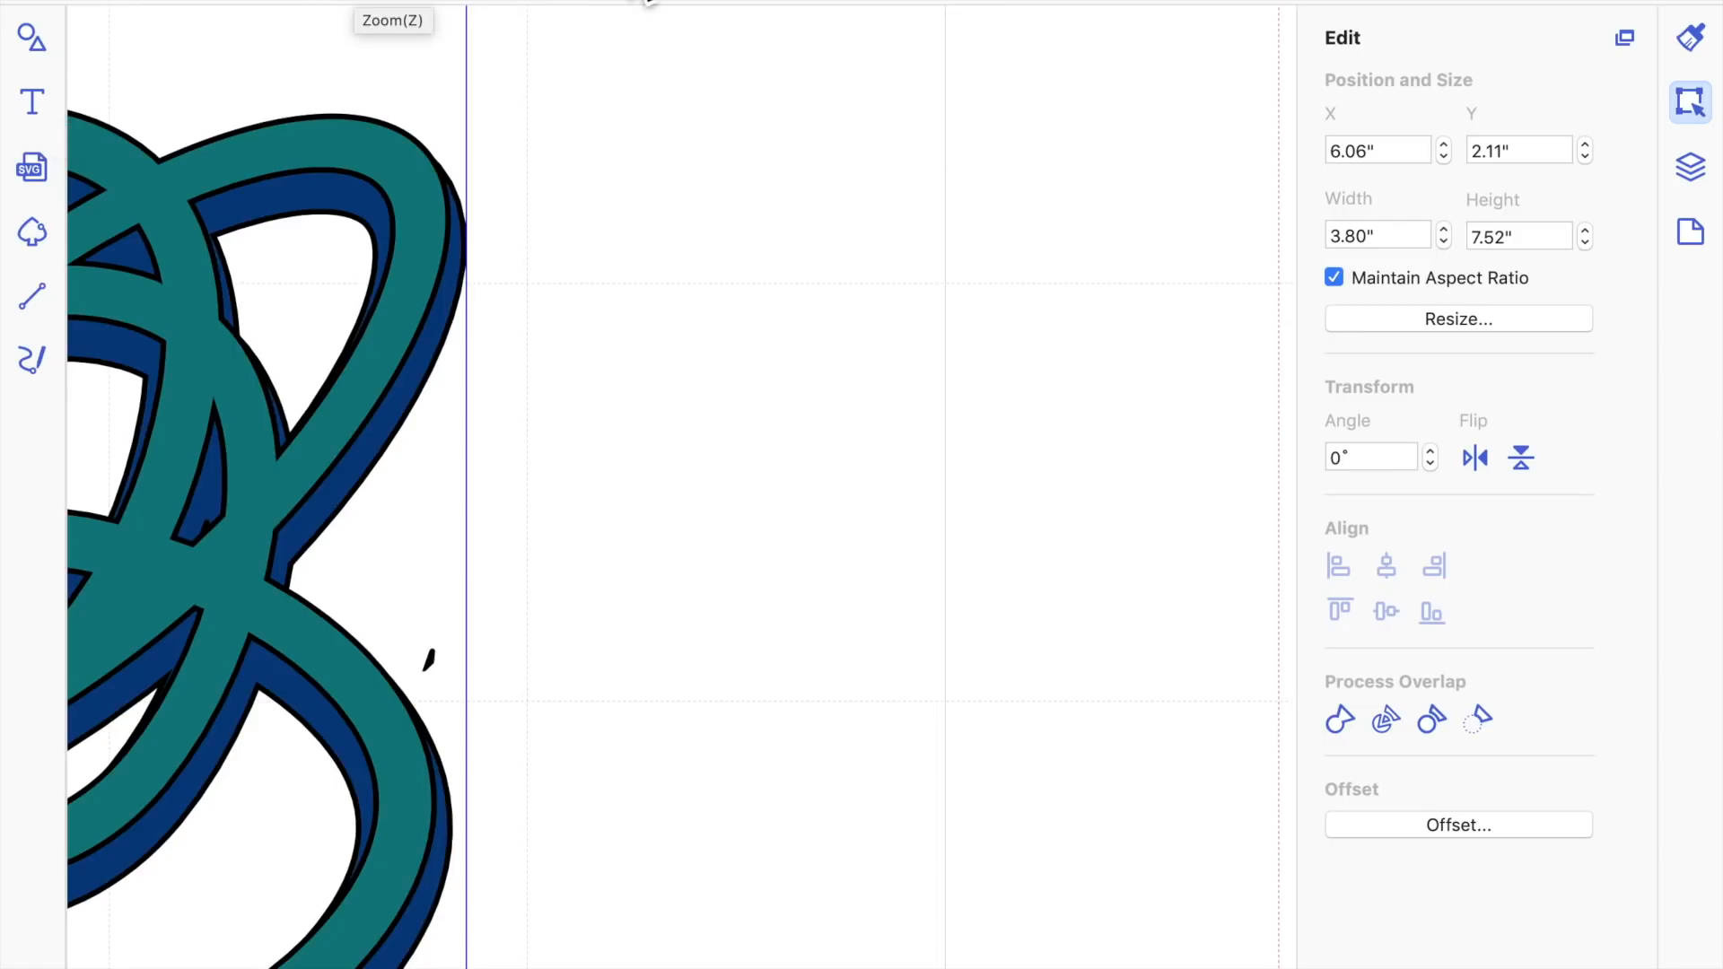
{"action": "left_click", "coordinate": [610, 5]}
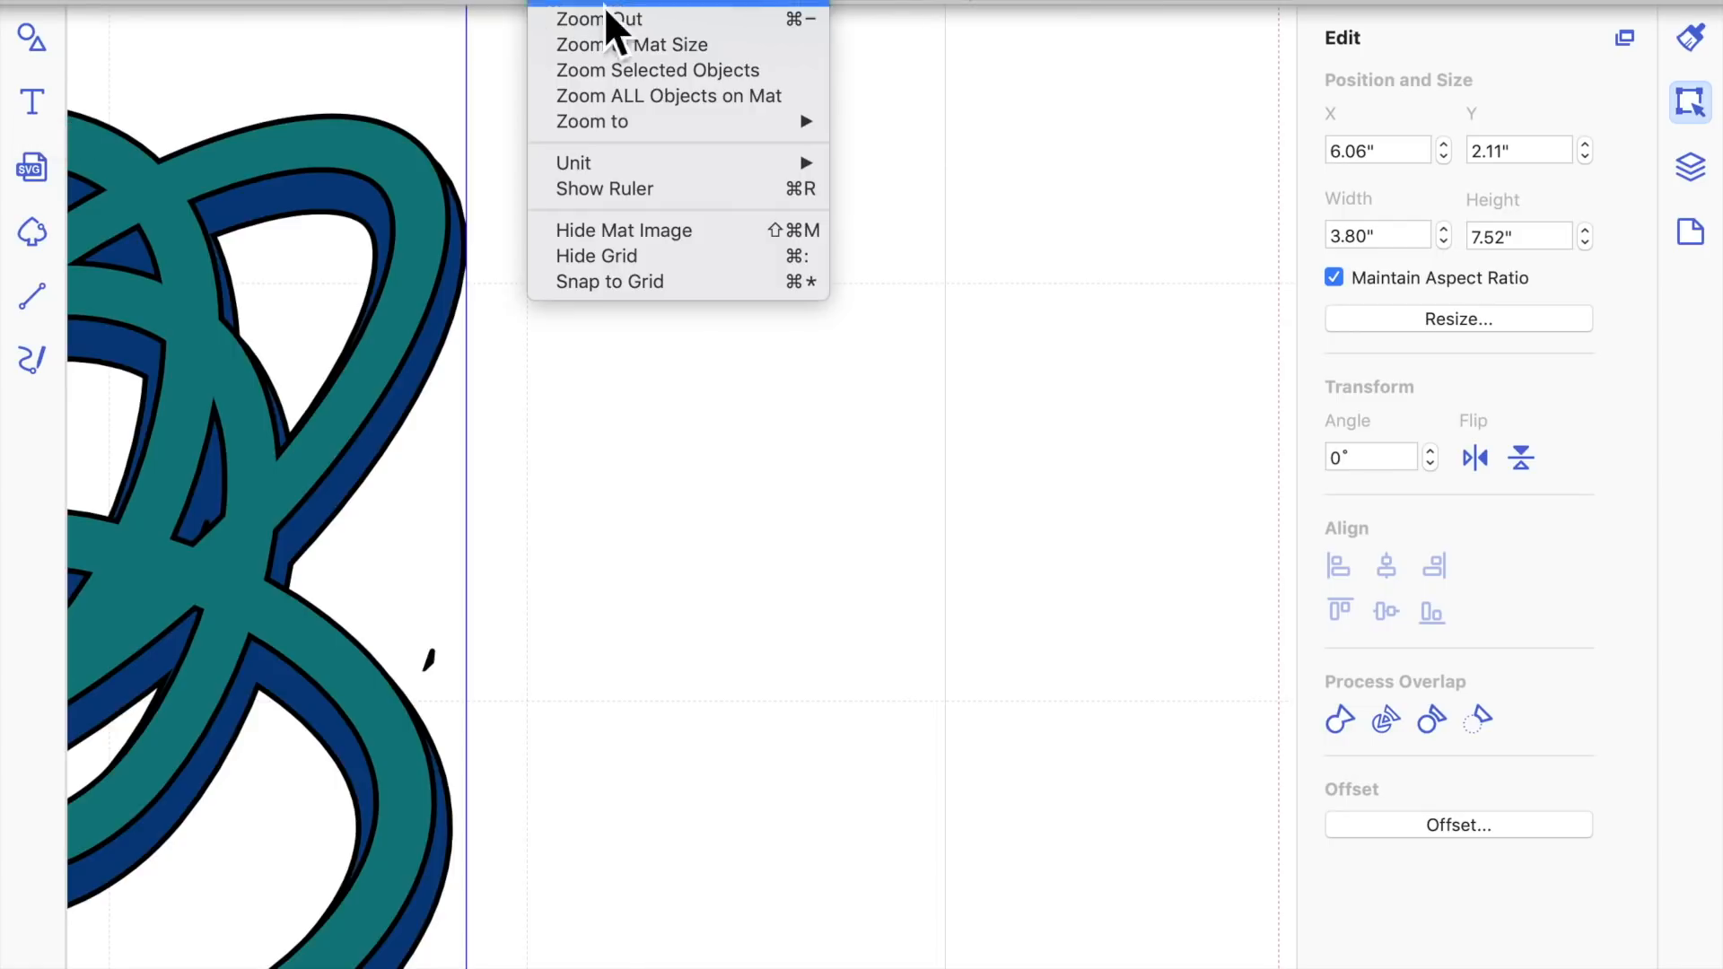
{"action": "left_click", "coordinate": [623, 52]}
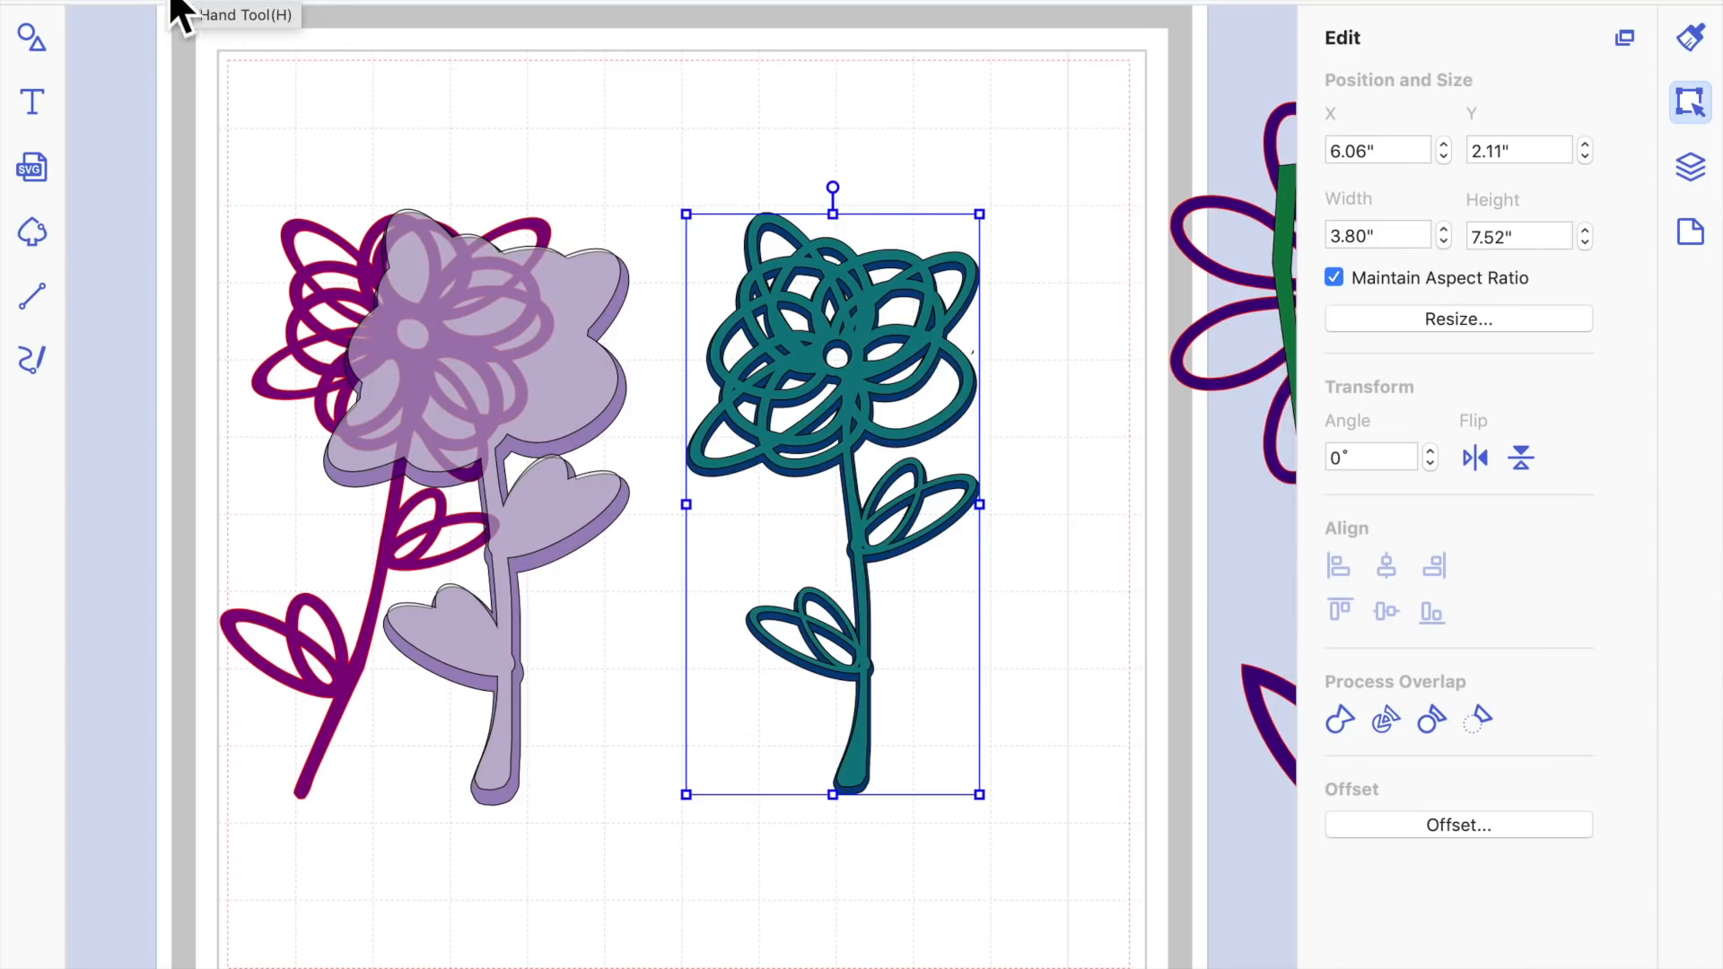
{"action": "key", "text": "Down"}
{"action": "key", "text": "Down"}
{"action": "key", "text": "Down"}
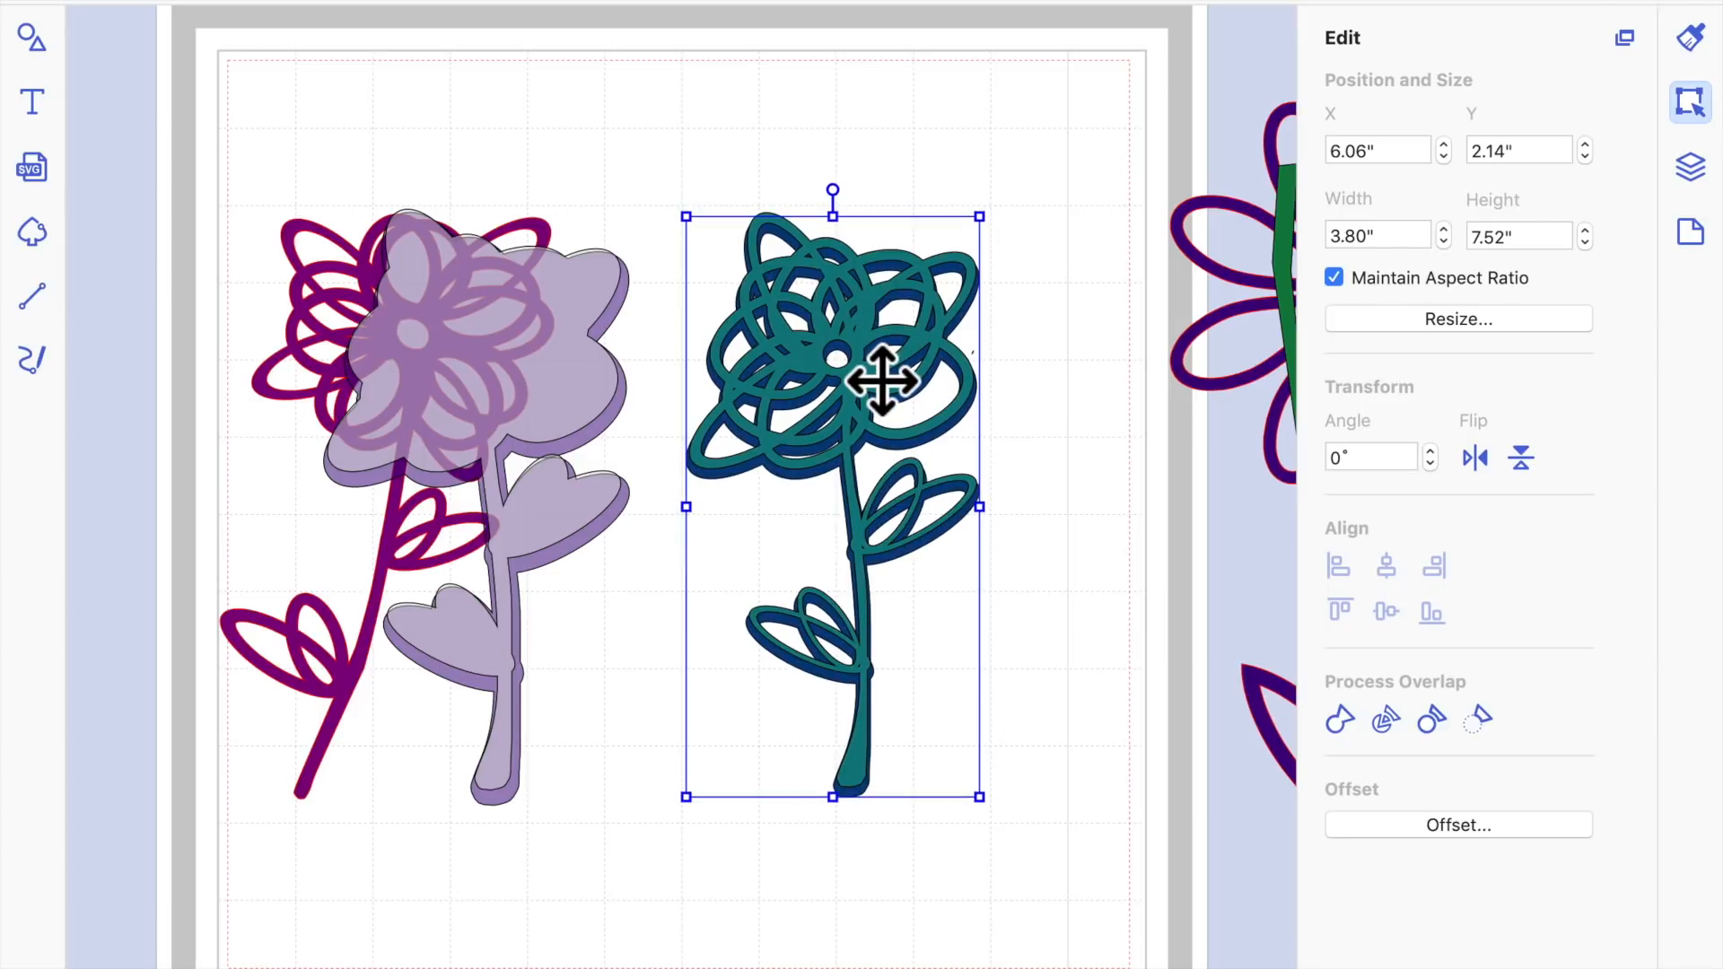
{"action": "key", "text": "Up"}
Nudge the teal flower to X 6.09", Y 2.17" so it sits centered over the dark blue backing
{"action": "left_click", "coordinate": [896, 338]}
{"action": "key", "text": "Down"}
{"action": "key", "text": "Down"}
{"action": "key", "text": "Down"}
{"action": "key", "text": "Down"}
{"action": "key", "text": "Down"}
{"action": "key", "text": "Down"}
{"action": "key", "text": "Down"}
{"action": "key", "text": "Down"}
{"action": "key", "text": "Down"}
{"action": "key", "text": "Left"}
{"action": "key", "text": "Up"}
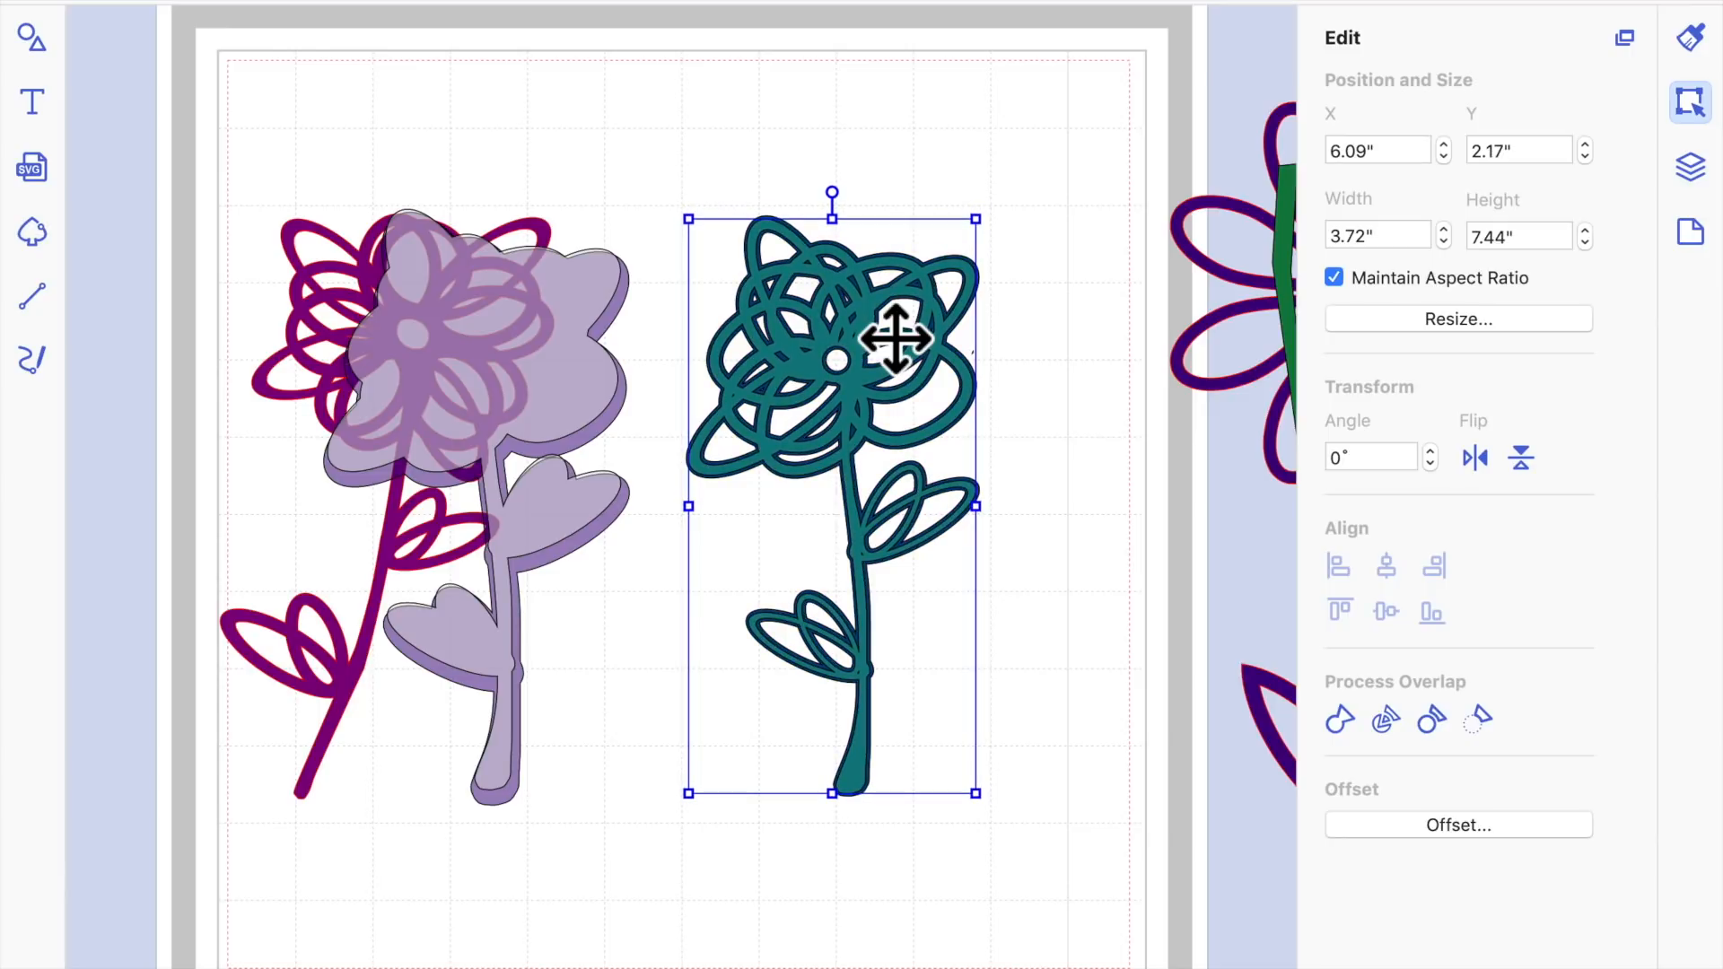
Examine the dark blue border around the teal flower's petals, stem and leaves up close
{"action": "left_click", "coordinate": [1043, 421]}
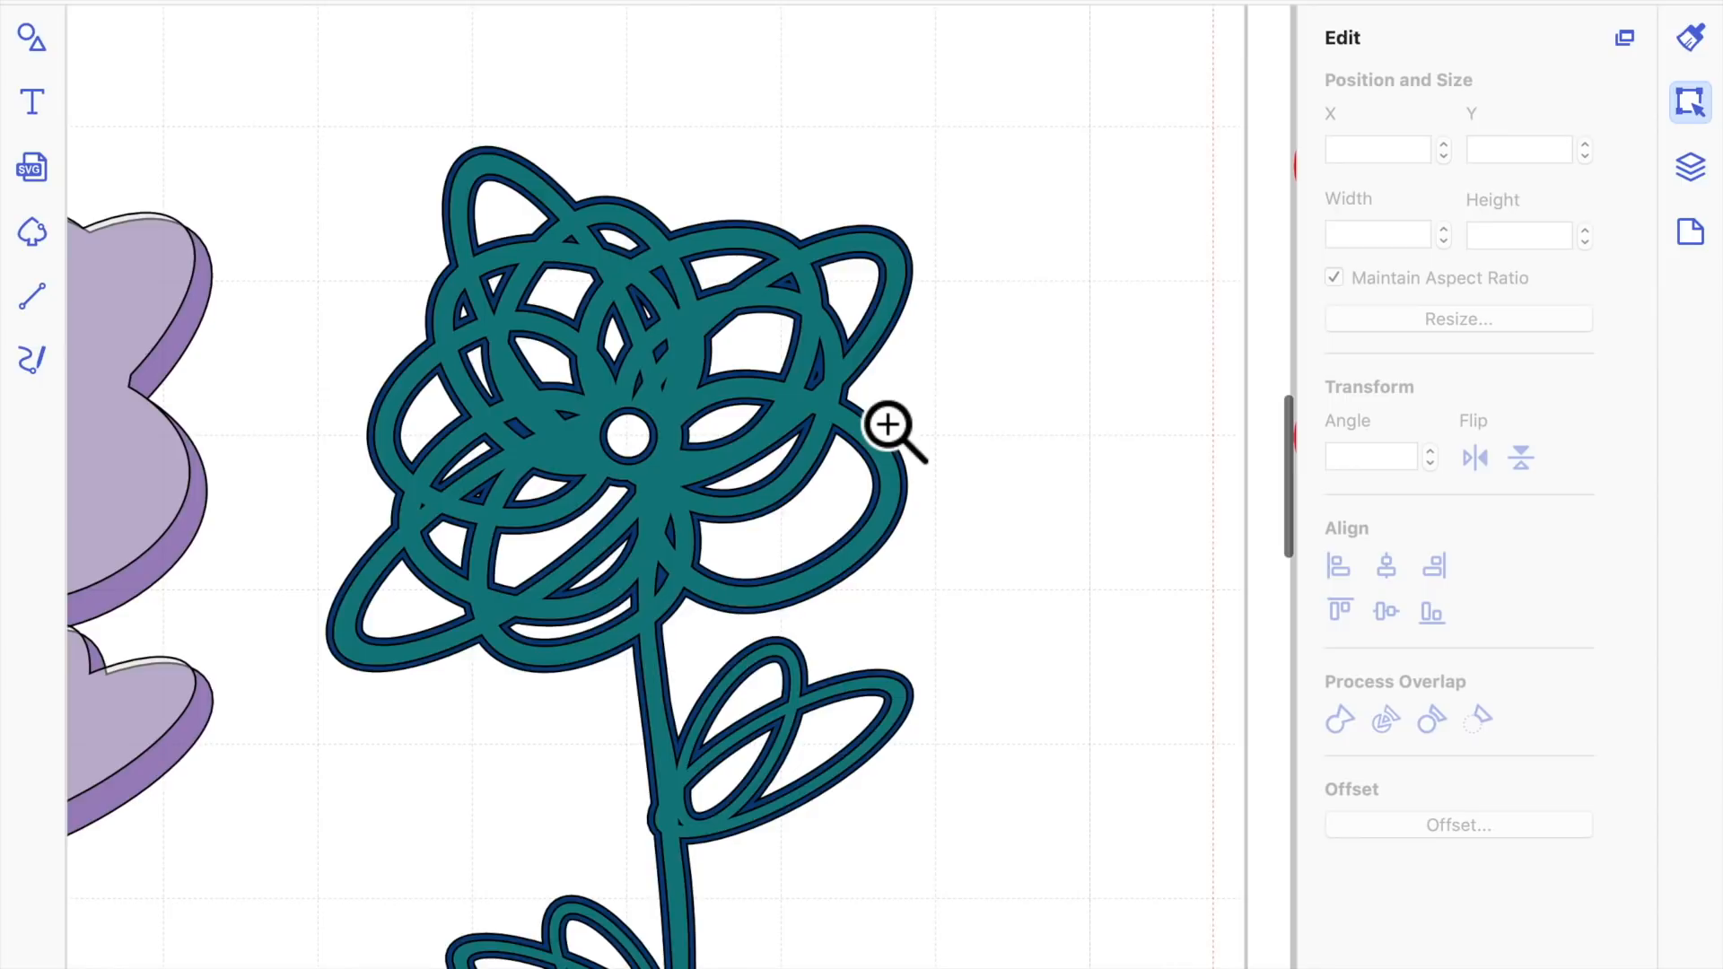
{"action": "left_click", "coordinate": [888, 423]}
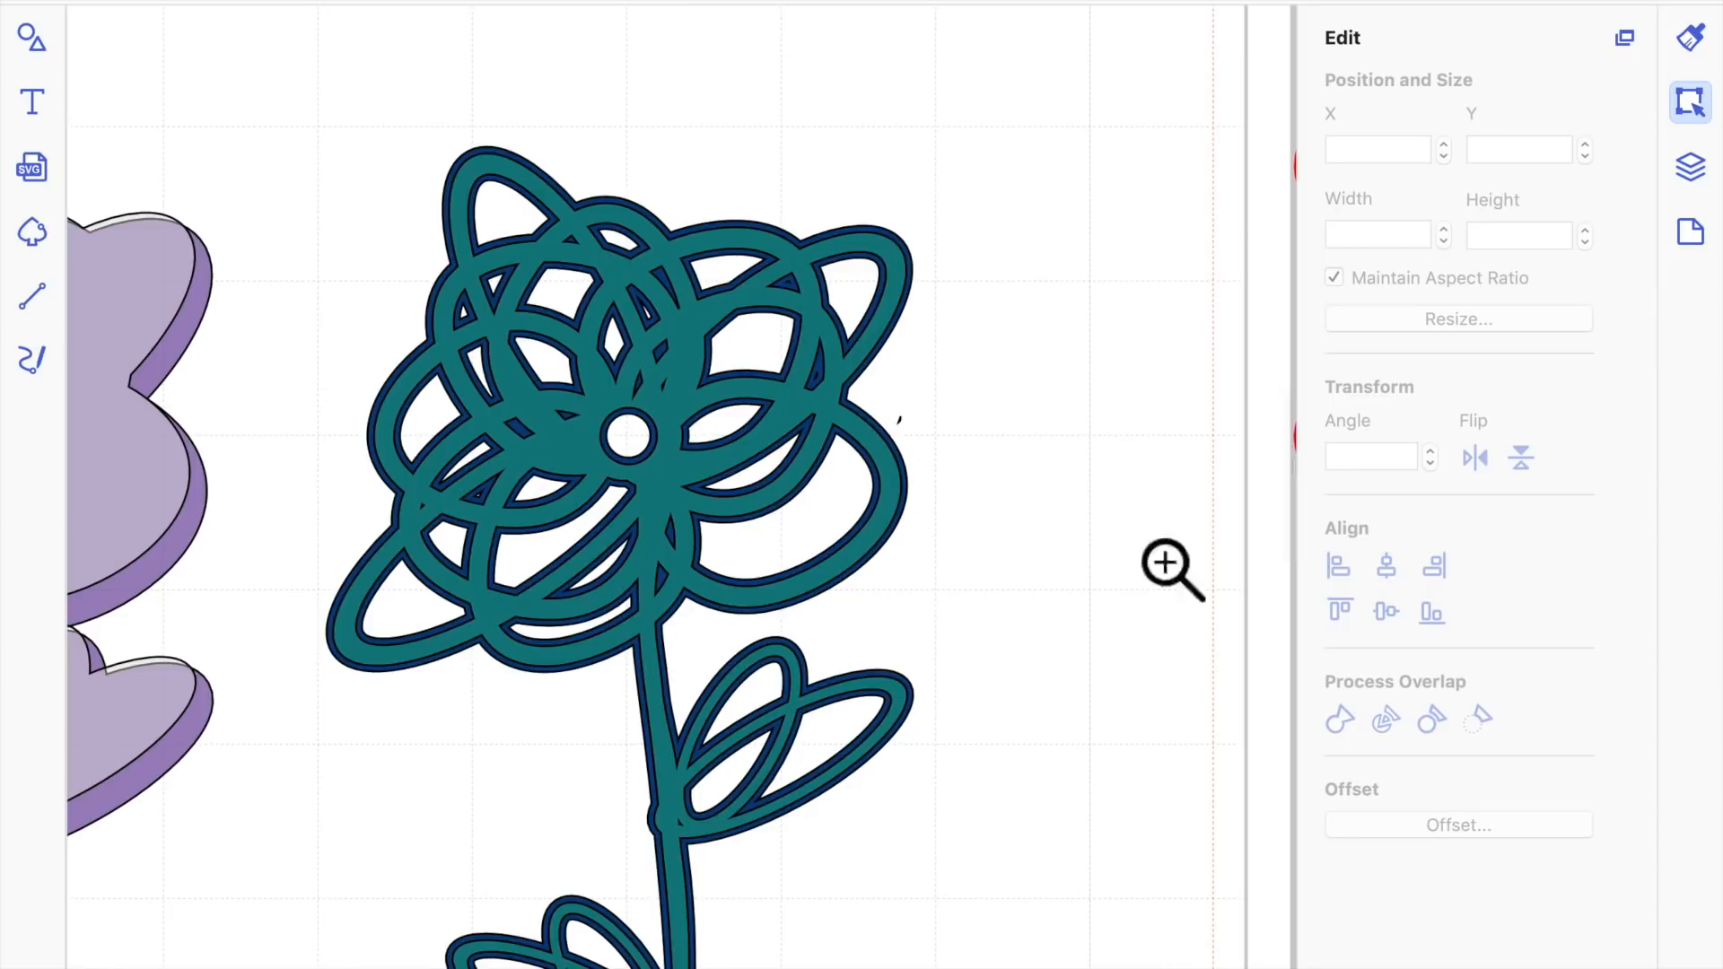
{"action": "scroll", "coordinate": [1283, 650], "scroll_direction": "down", "scroll_amount": 3}
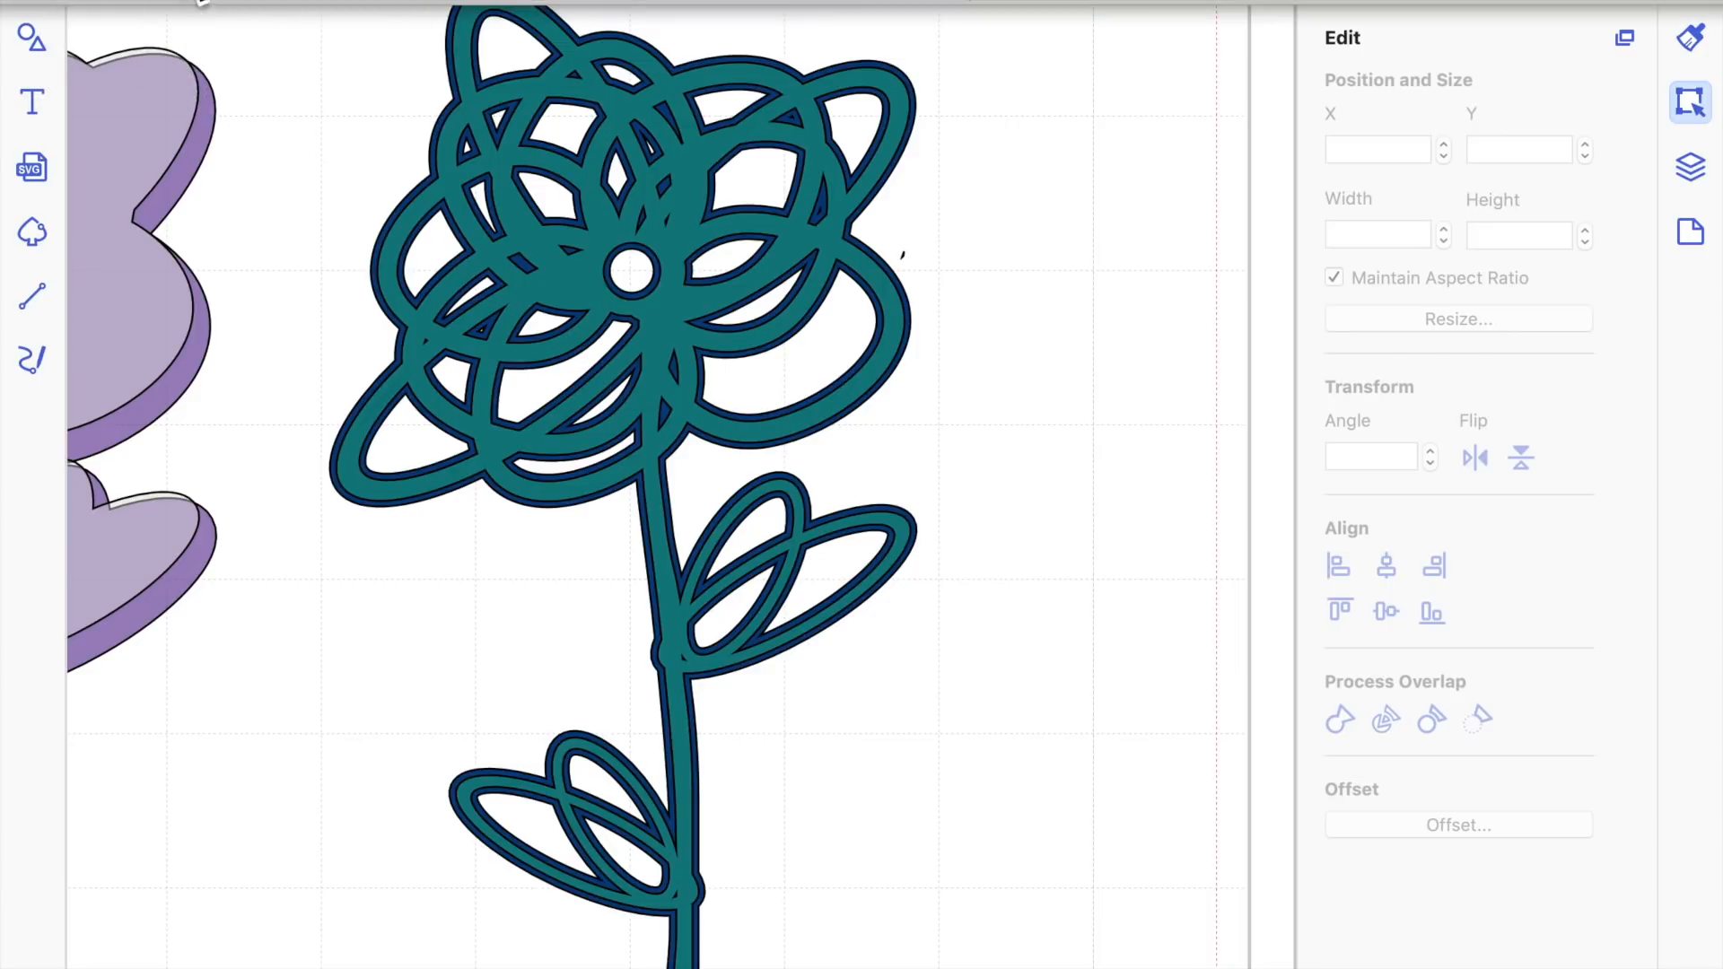
{"action": "left_click", "coordinate": [384, 7]}
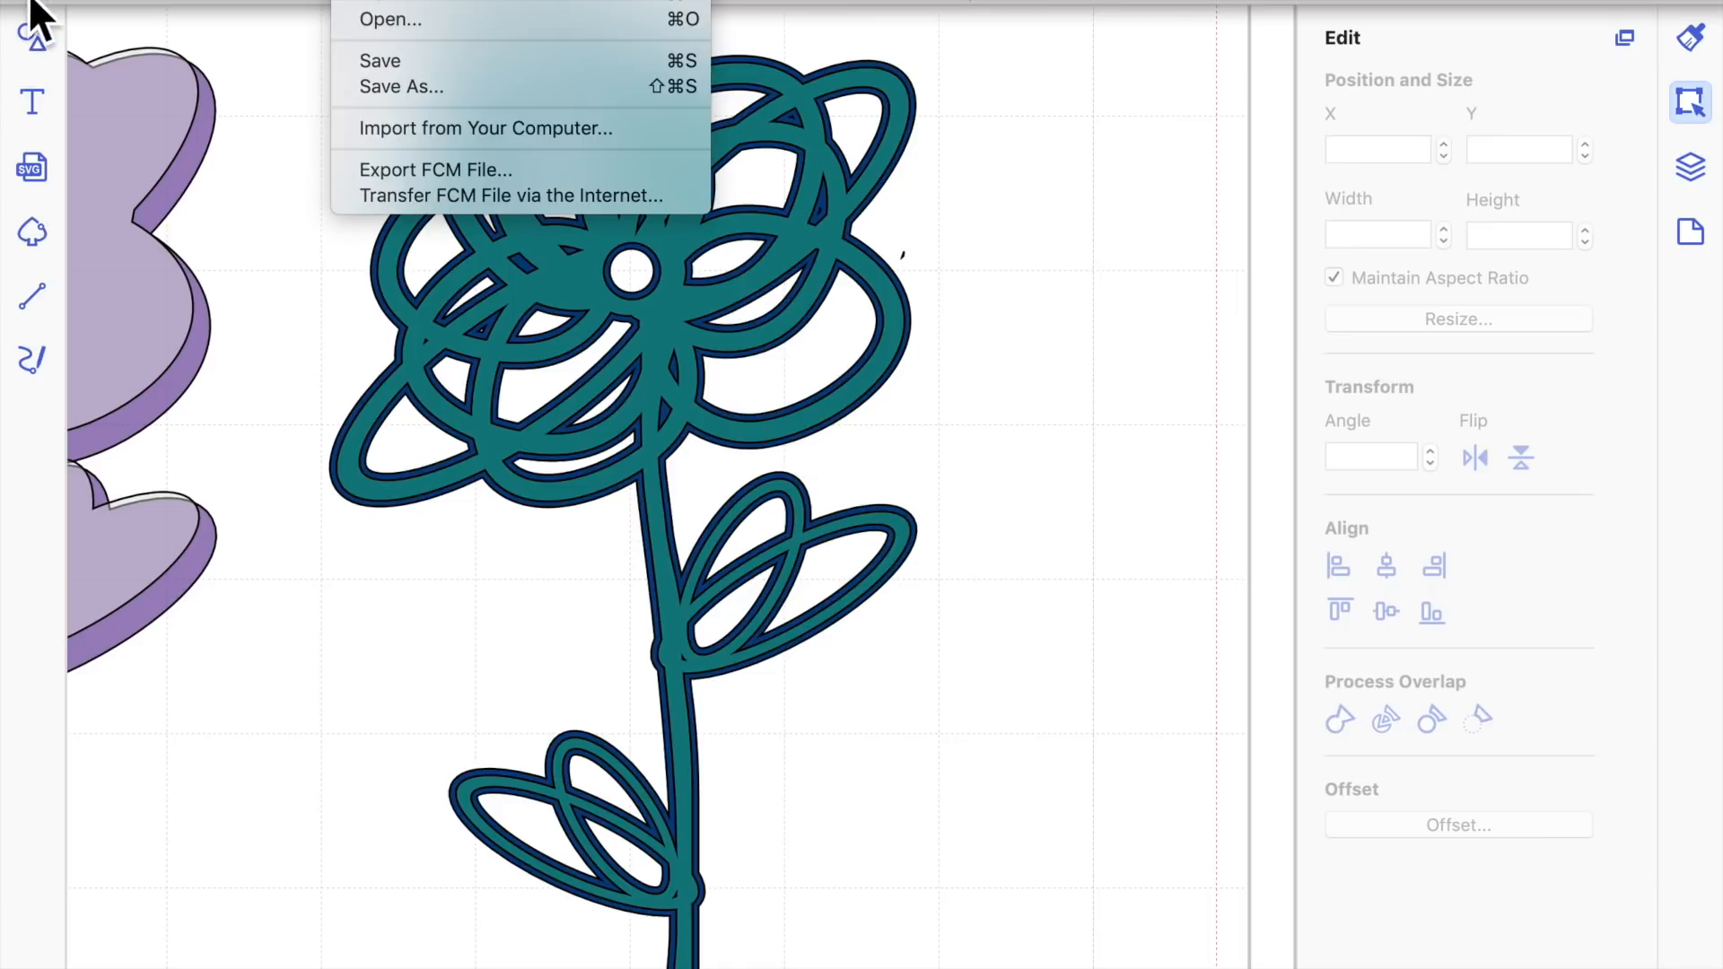
{"action": "left_click", "coordinate": [610, 4]}
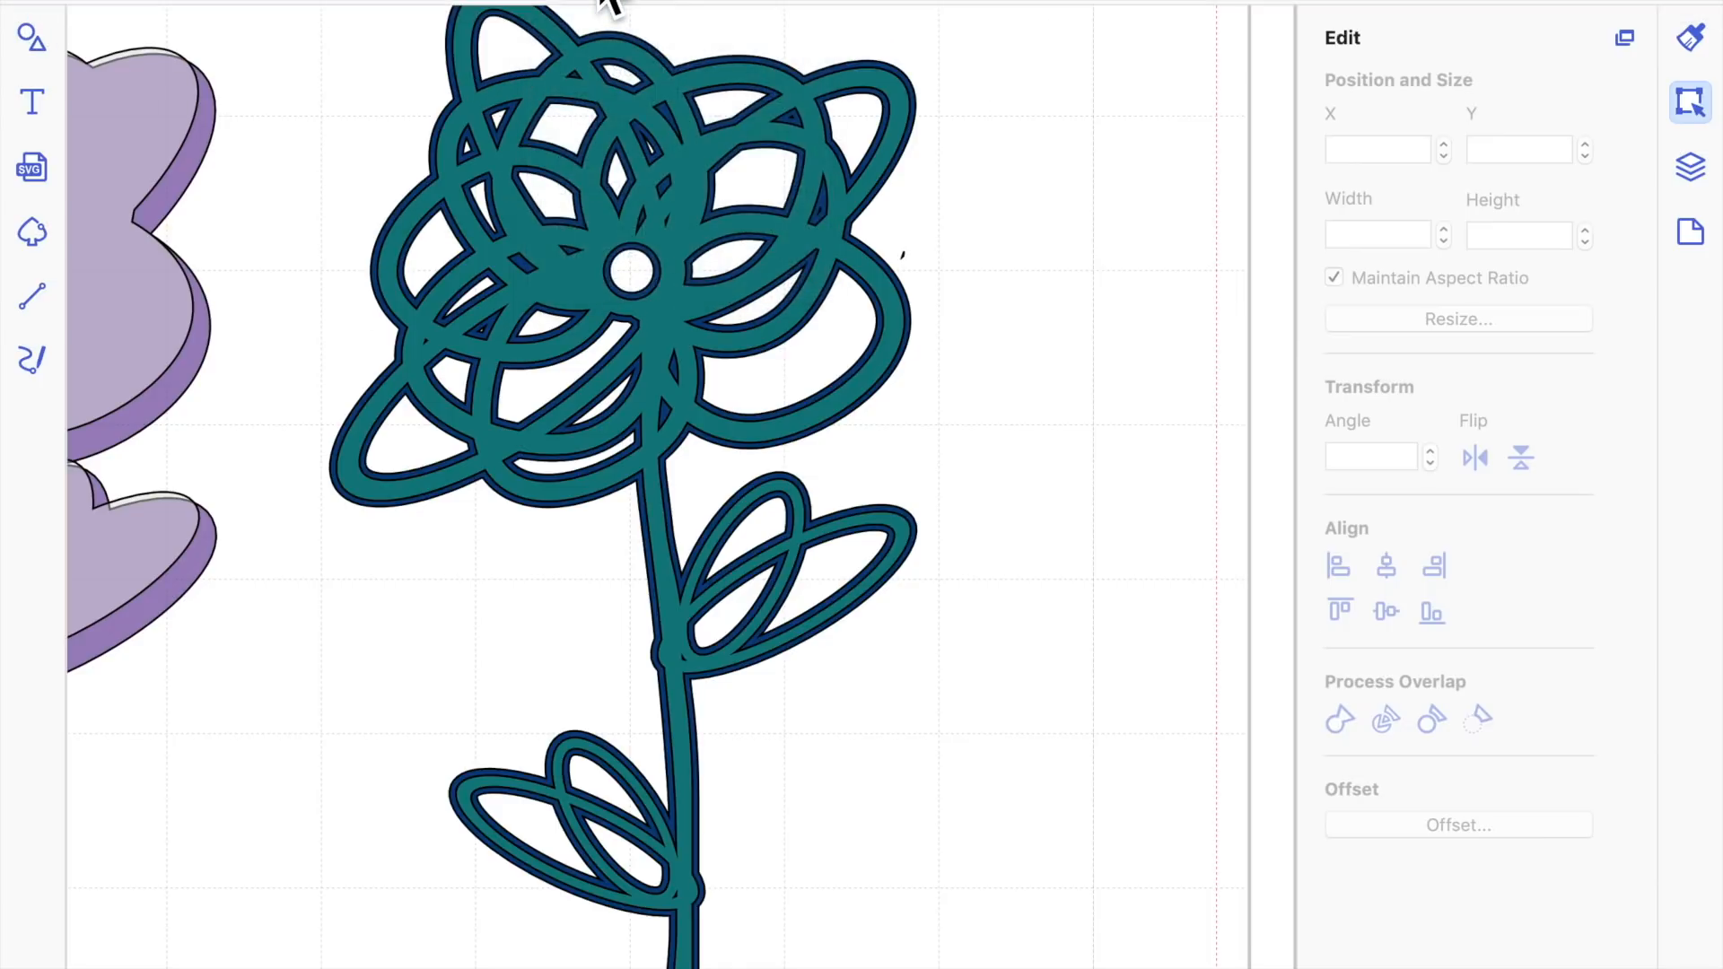
{"action": "left_click", "coordinate": [600, 5]}
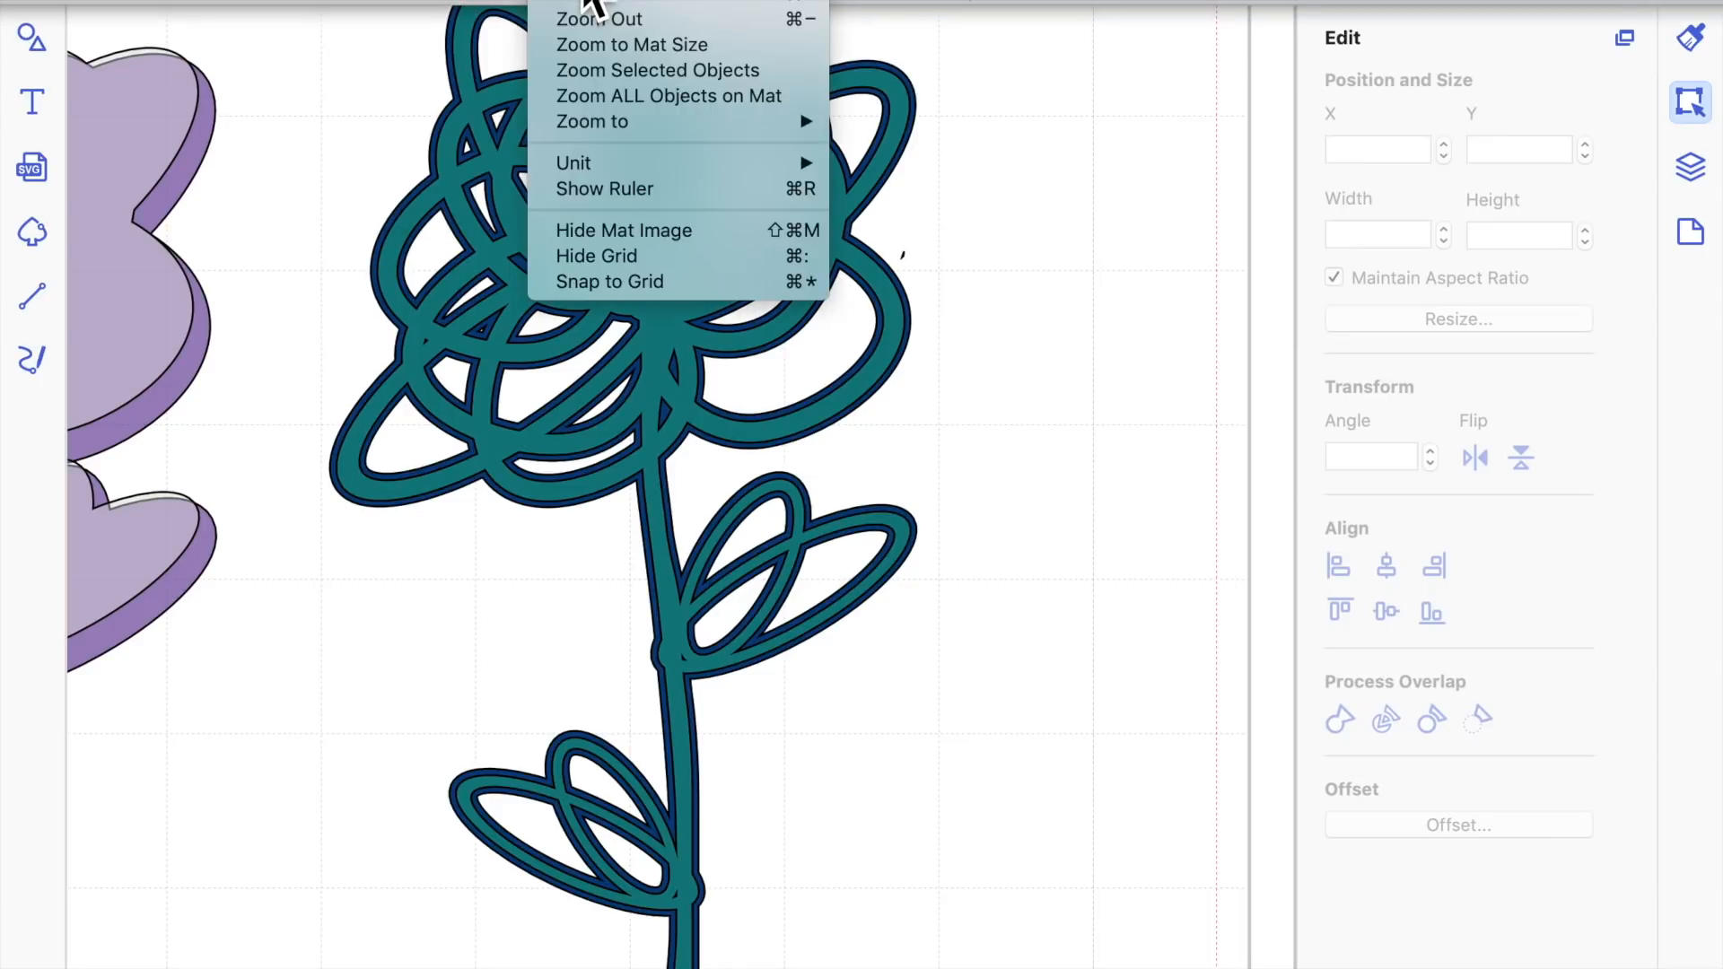
{"action": "left_click", "coordinate": [604, 25]}
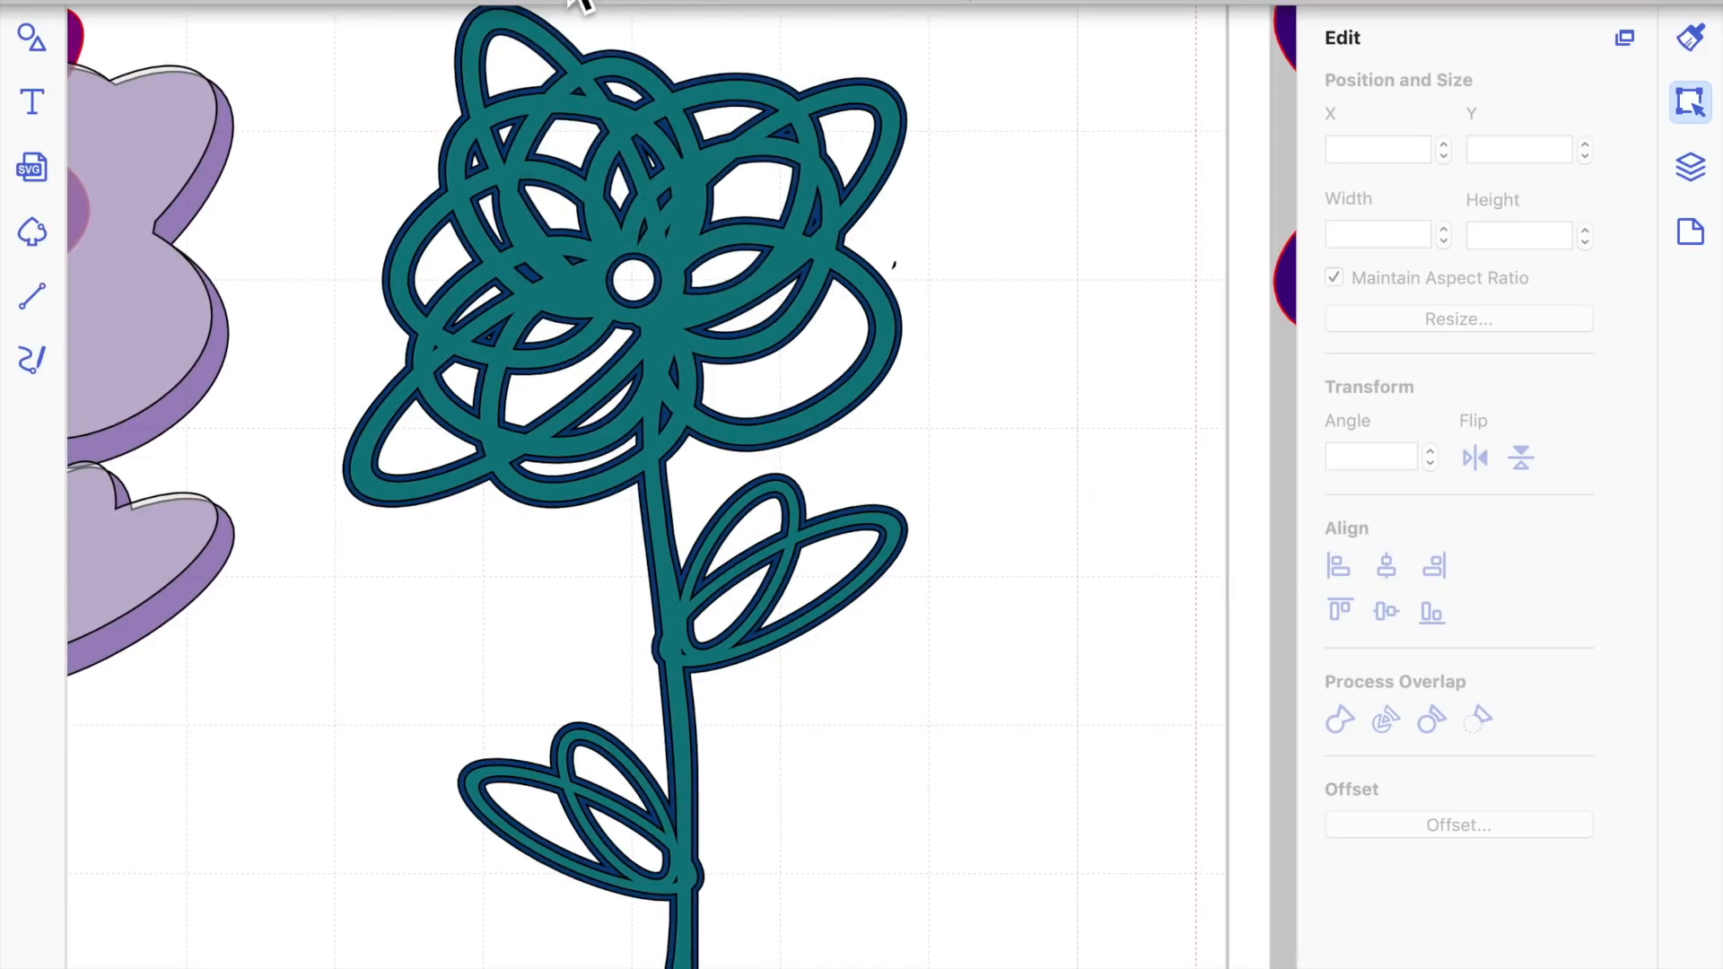
{"action": "left_click", "coordinate": [599, 4]}
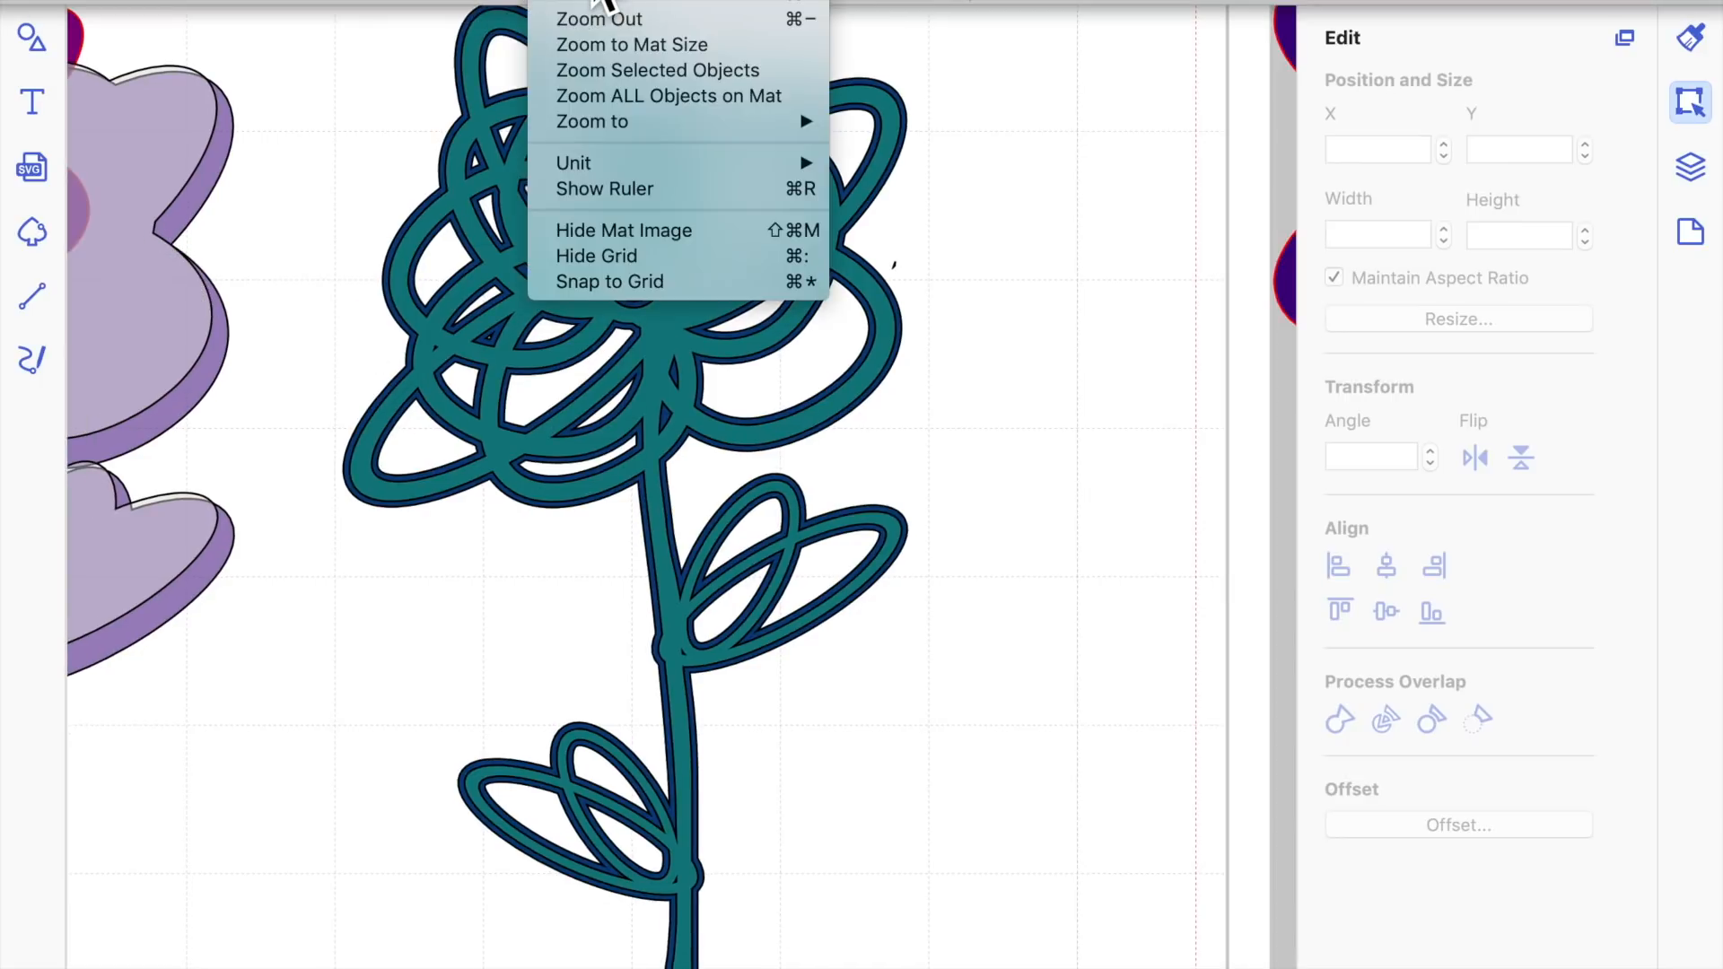
{"action": "left_click", "coordinate": [591, 56]}
Move the translucent gray and purple silhouettes off the magenta flower and over the teal flower
{"action": "left_click_drag", "start_coordinate": [542, 396], "coordinate": [886, 377]}
{"action": "left_click_drag", "start_coordinate": [590, 422], "coordinate": [949, 405]}
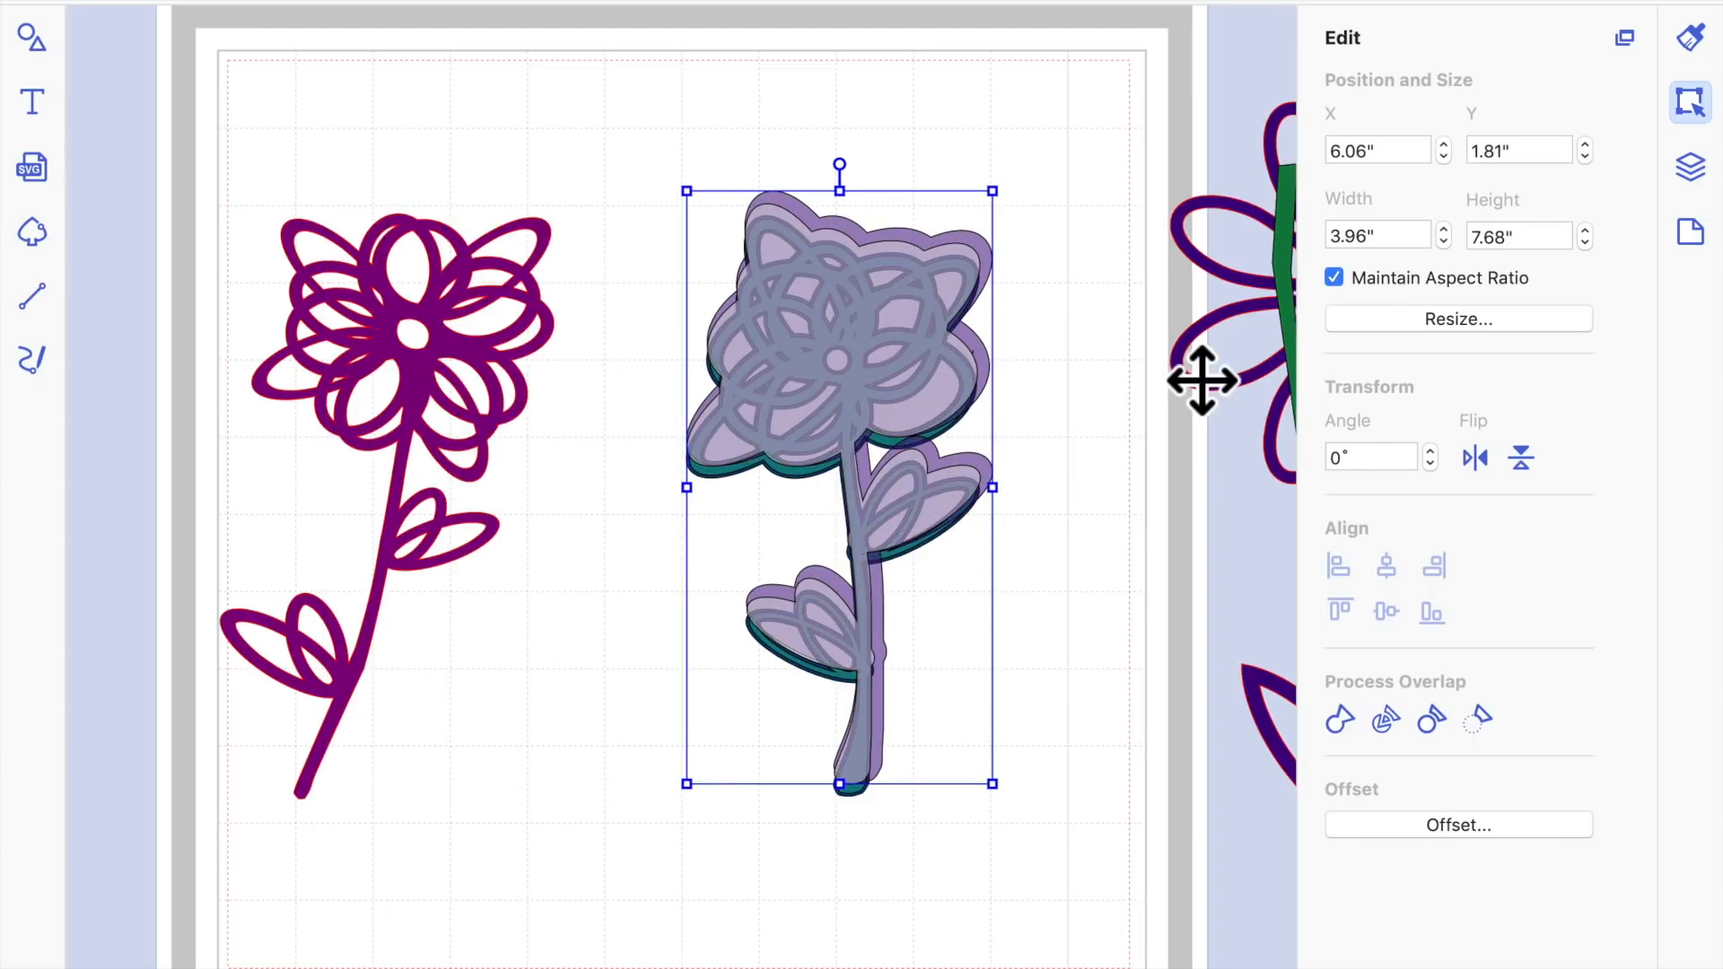
Bring the large indigo flower and the green stem from beside the mat onto it, with the stem right of the teal flower
{"action": "left_click_drag", "start_coordinate": [1262, 339], "coordinate": [585, 361]}
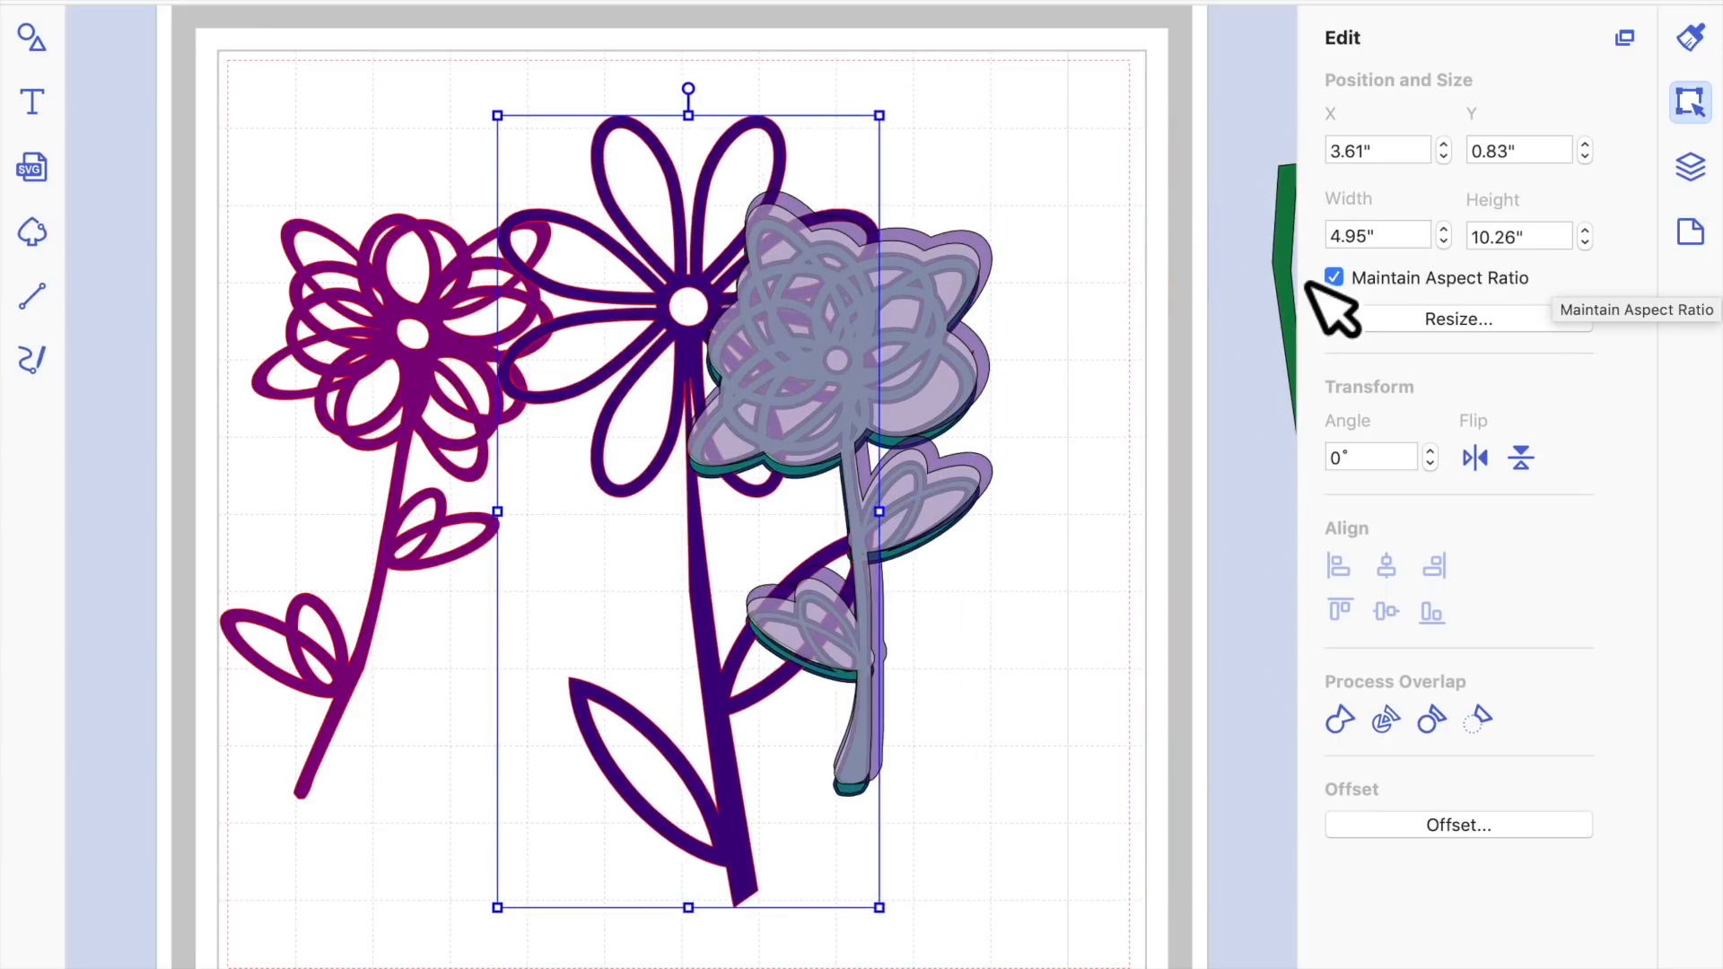
{"action": "scroll", "coordinate": [1212, 359], "scroll_direction": "right", "scroll_amount": 2}
{"action": "left_click_drag", "start_coordinate": [1266, 330], "coordinate": [931, 335]}
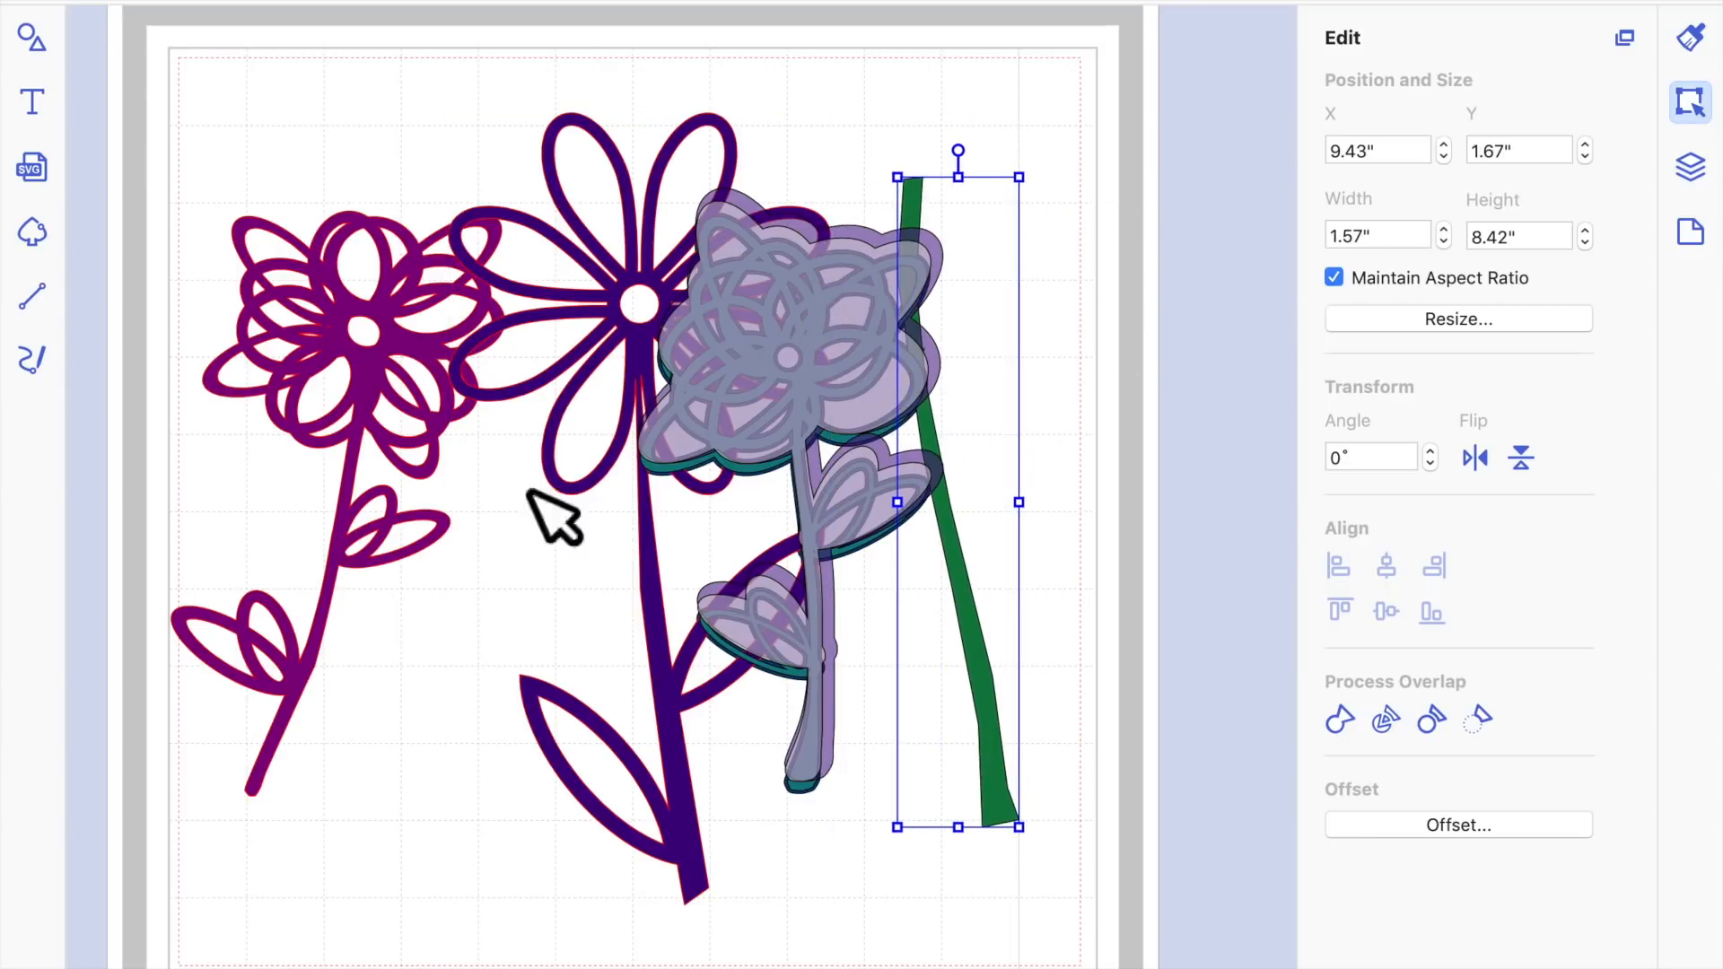
Shift the large indigo flower left on the mat and lay the translucent gray silhouette over it at X 2.86", Y 1.97"
{"action": "left_click_drag", "start_coordinate": [643, 365], "coordinate": [559, 385]}
{"action": "left_click_drag", "start_coordinate": [879, 403], "coordinate": [632, 404]}
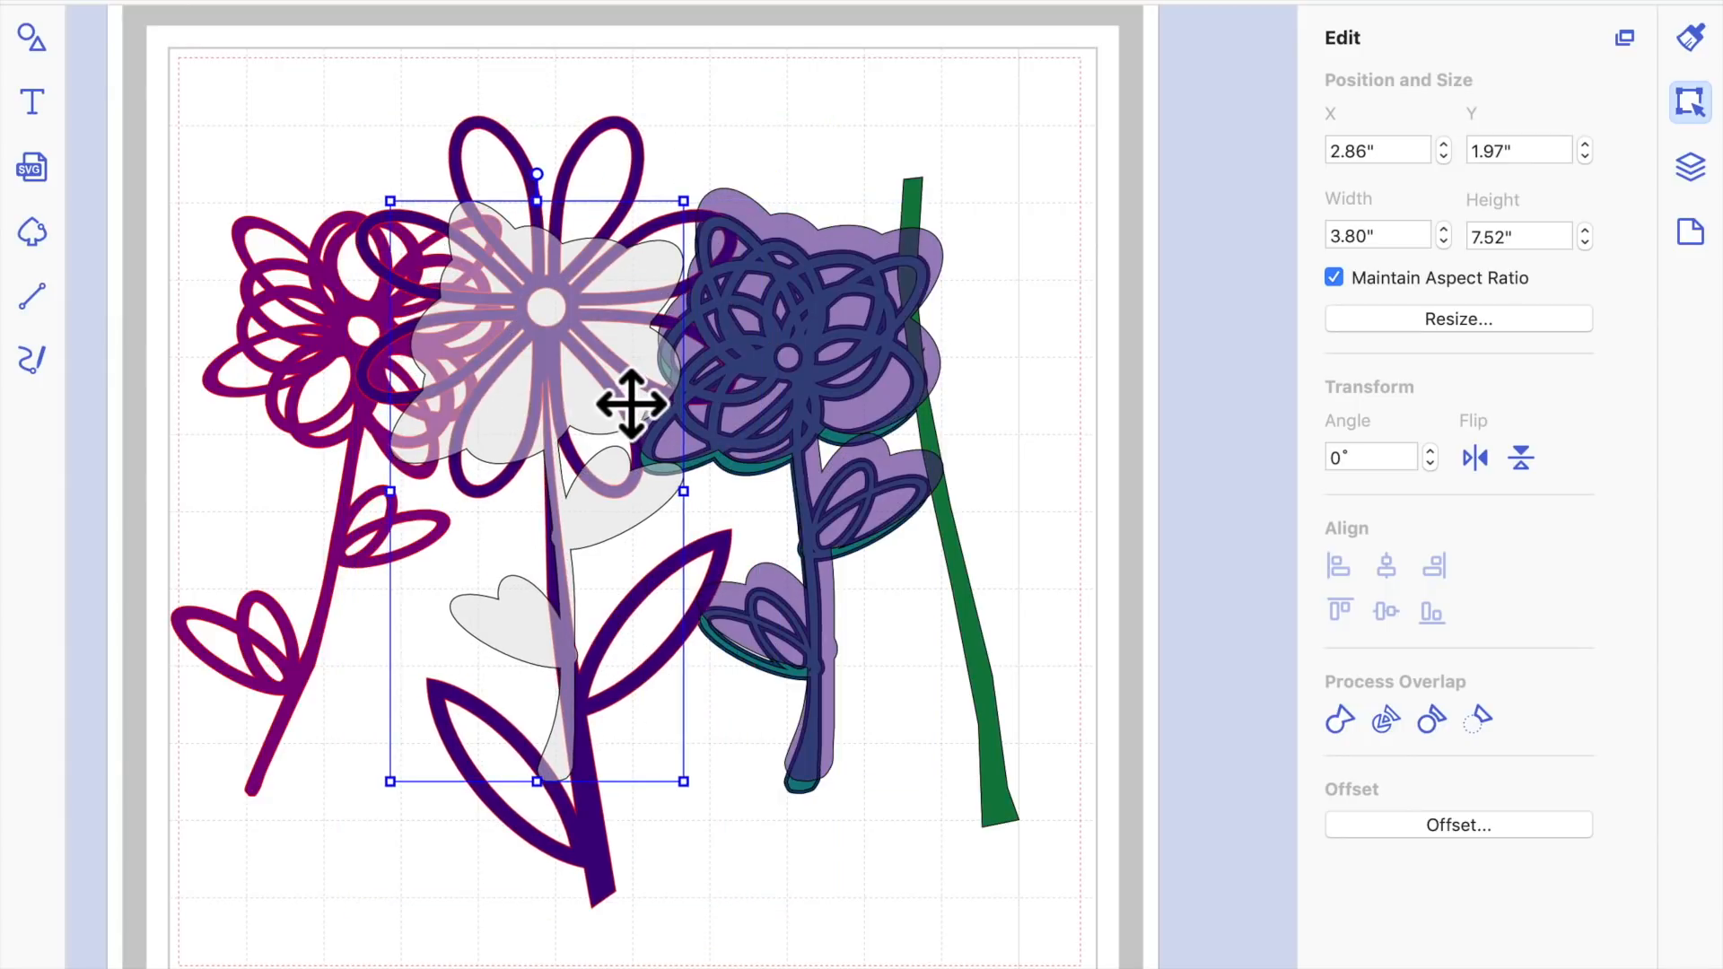